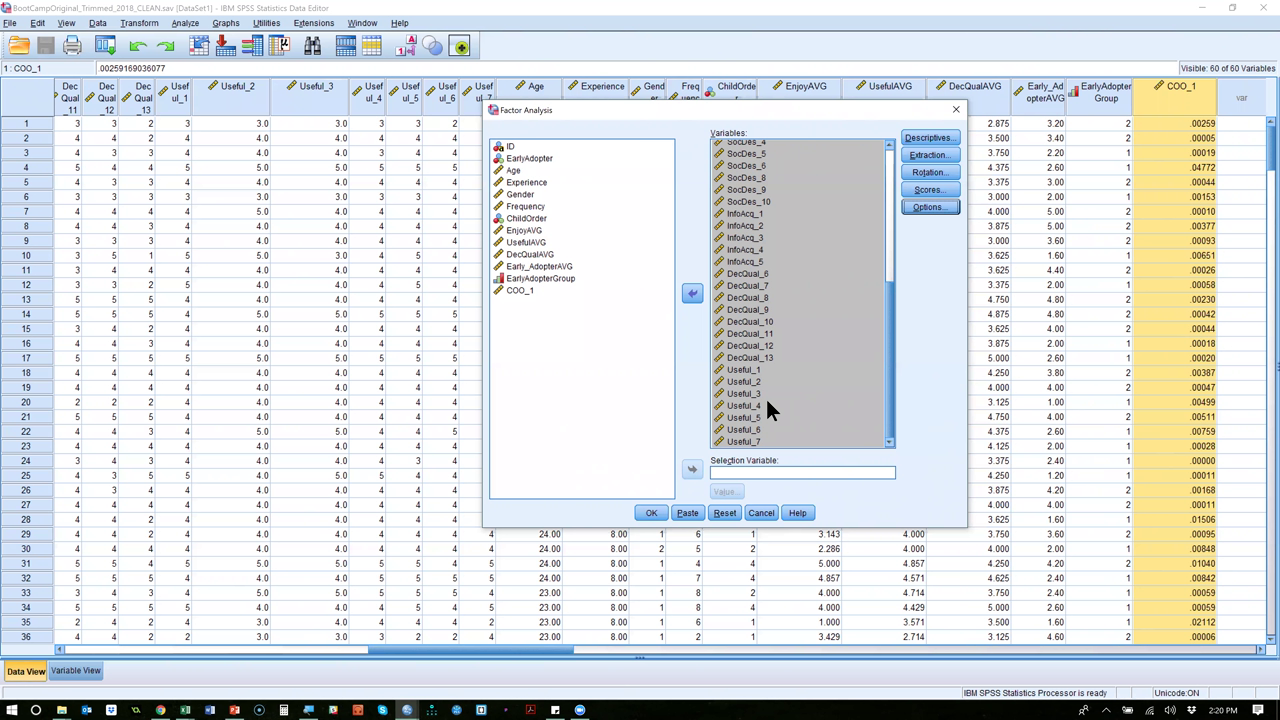
Run the configured factor analysis on the listed survey items without a selection variable.
click(717, 468)
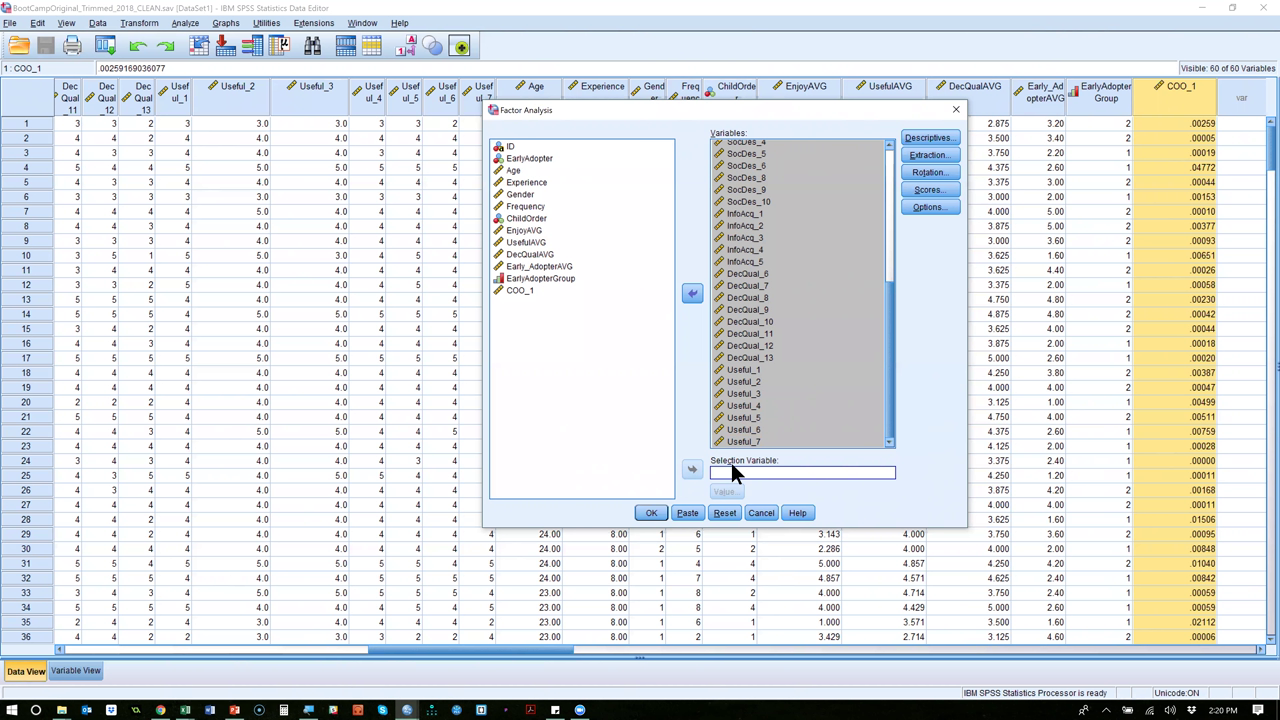
click(652, 512)
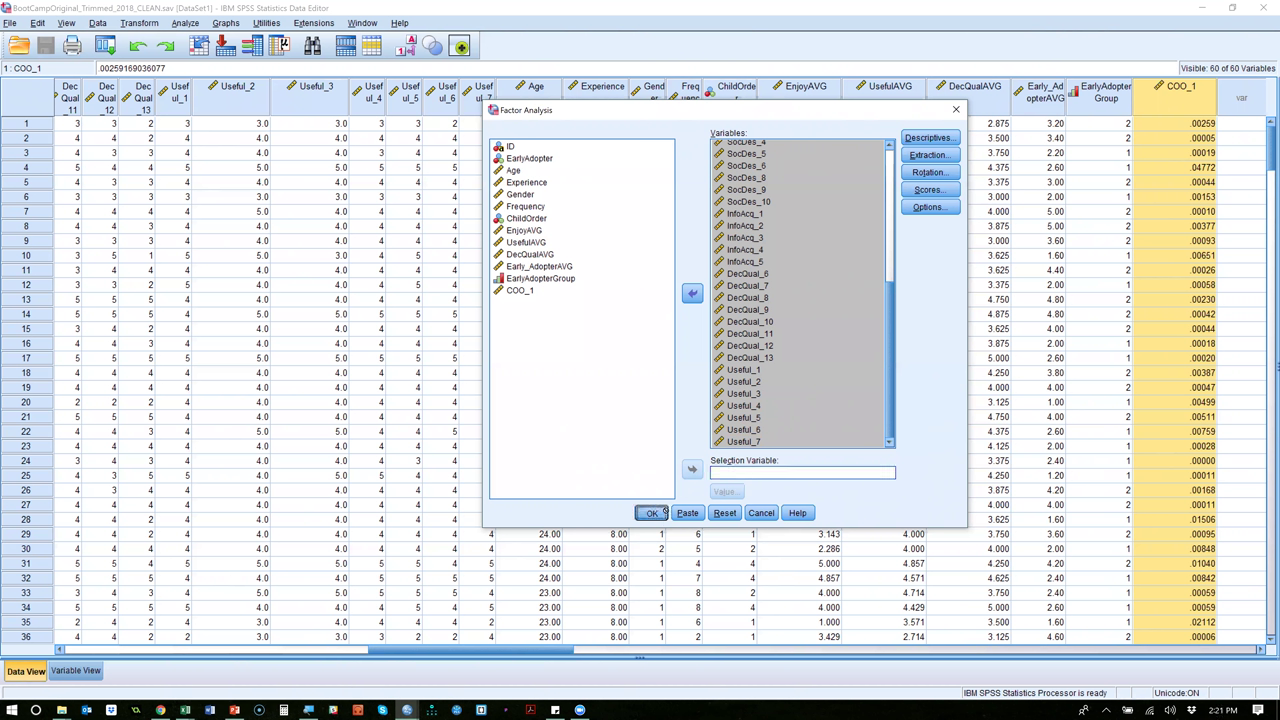
Examine the KMO and Bartlett's Test results and the initial and extraction communalities of all items in the factor analysis output.
click(322, 152)
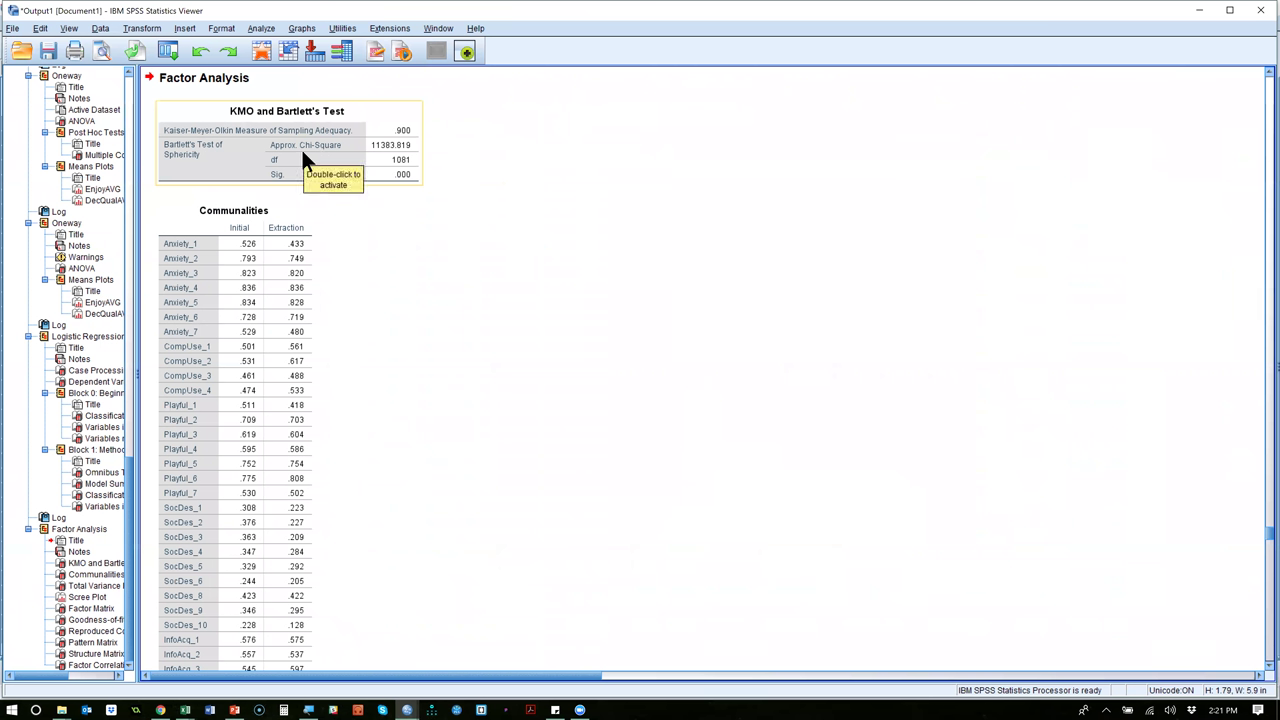
click(194, 81)
click(139, 86)
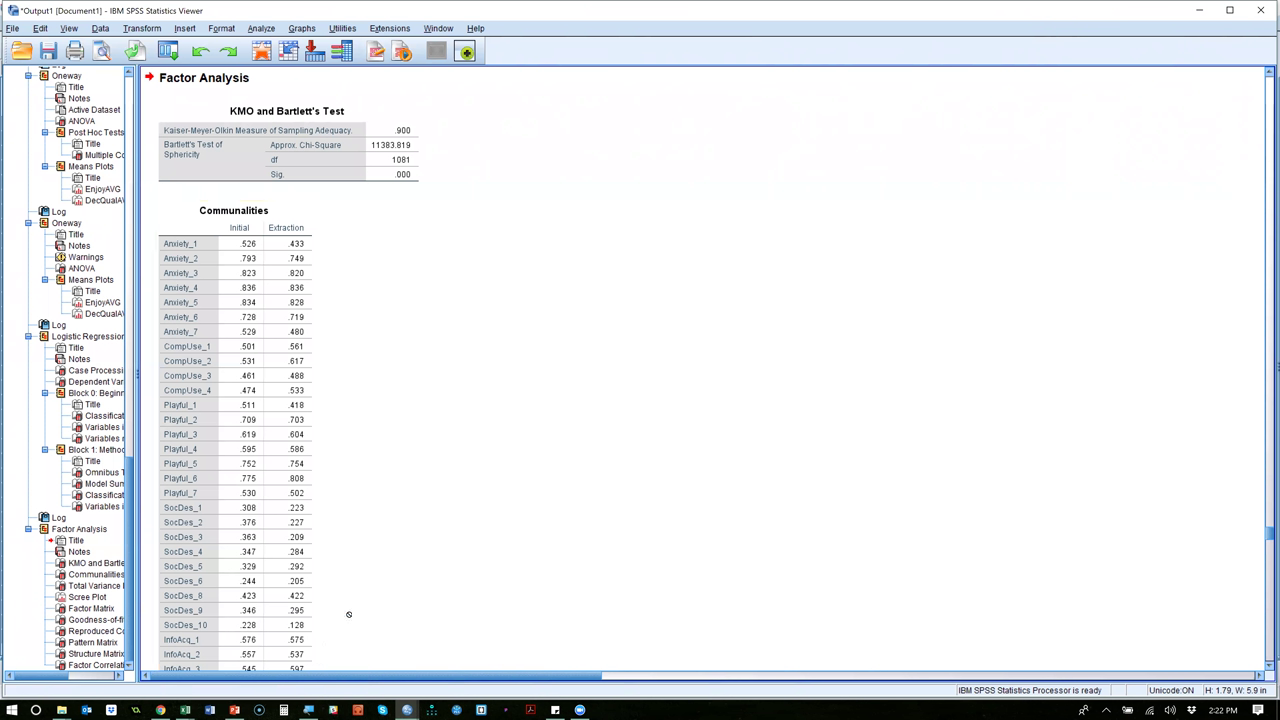
scroll(344, 592, down, 3)
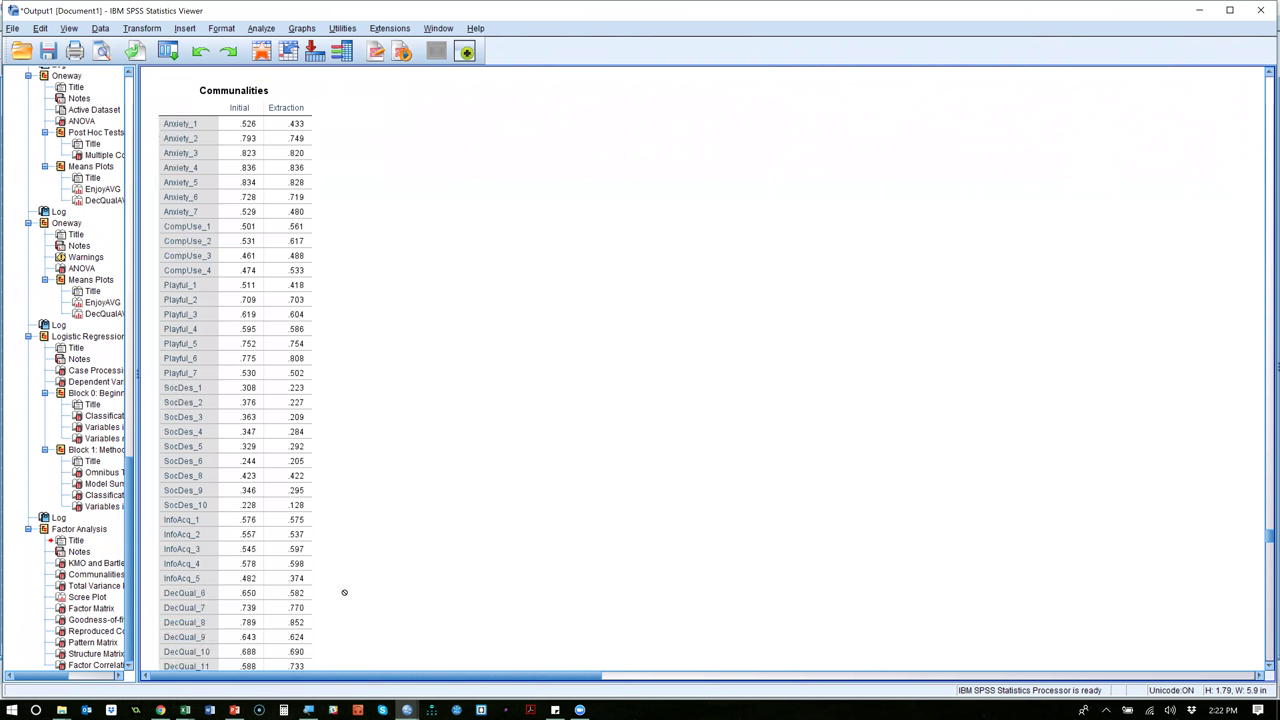
scroll(344, 592, down, 3)
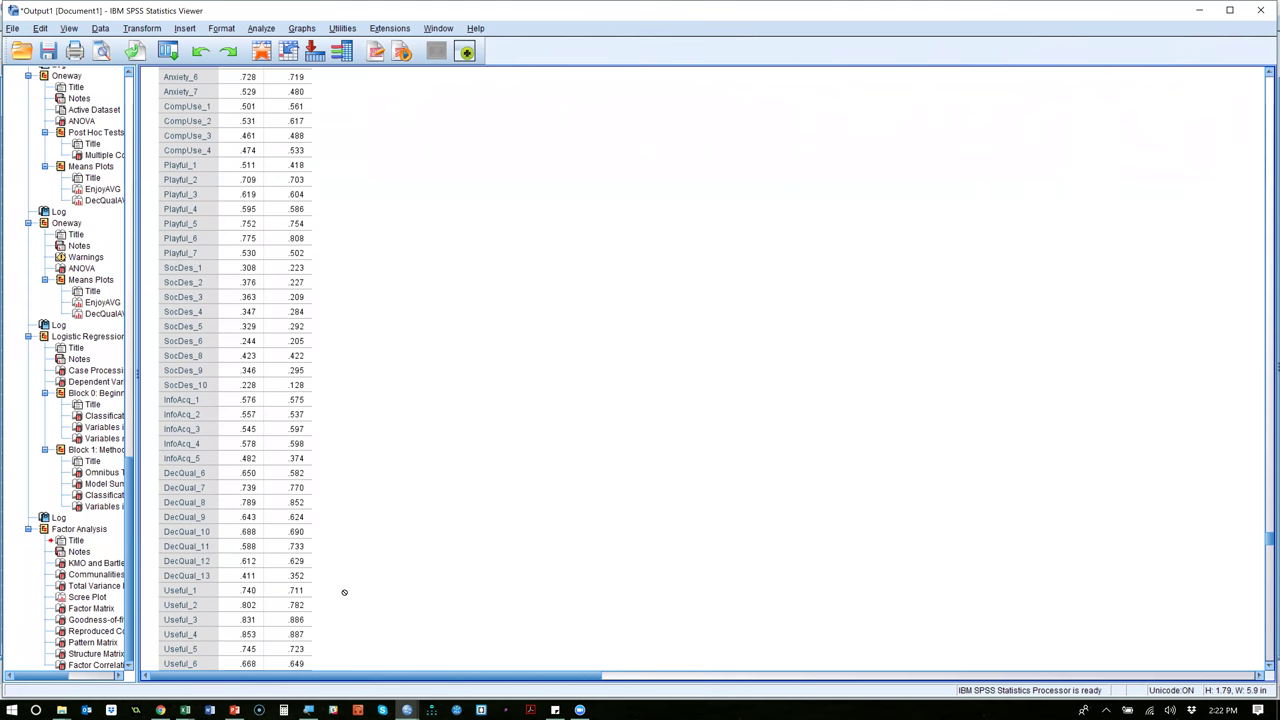
scroll(344, 592, down, 3)
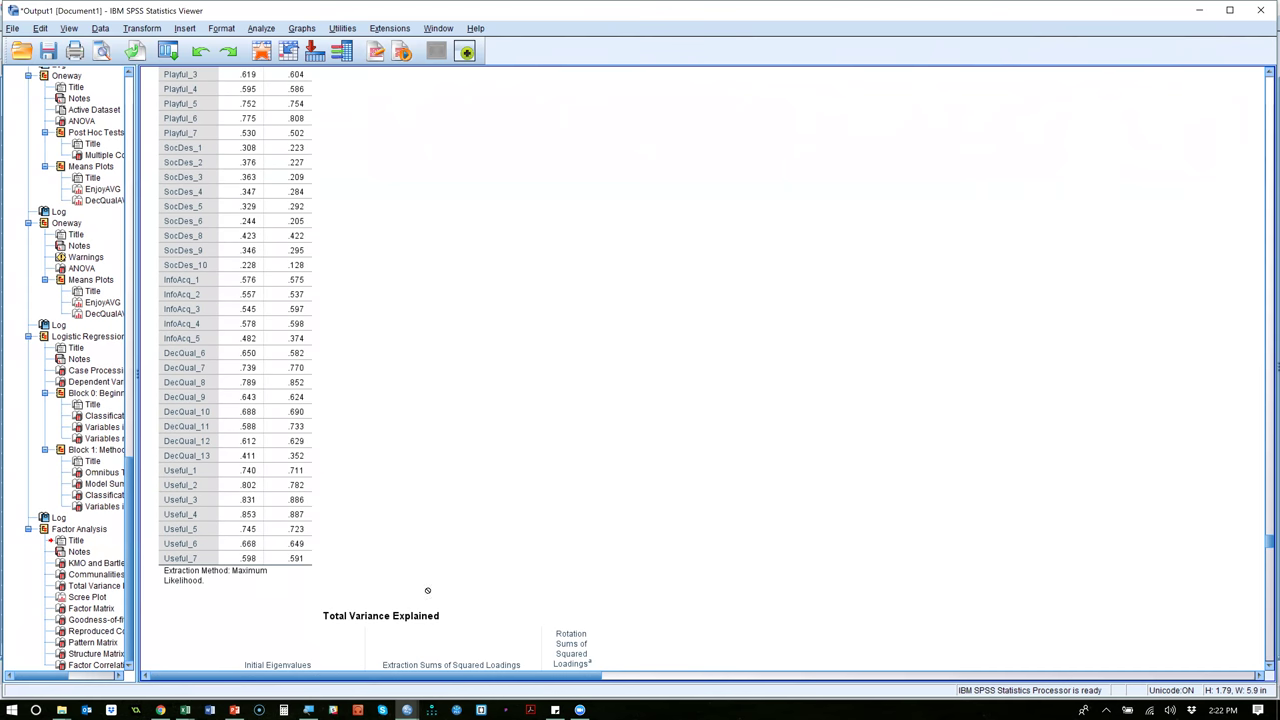
Review the eigenvalues and cumulative variance percentages in the Total Variance Explained table through its last factor.
scroll(427, 590, down, 3)
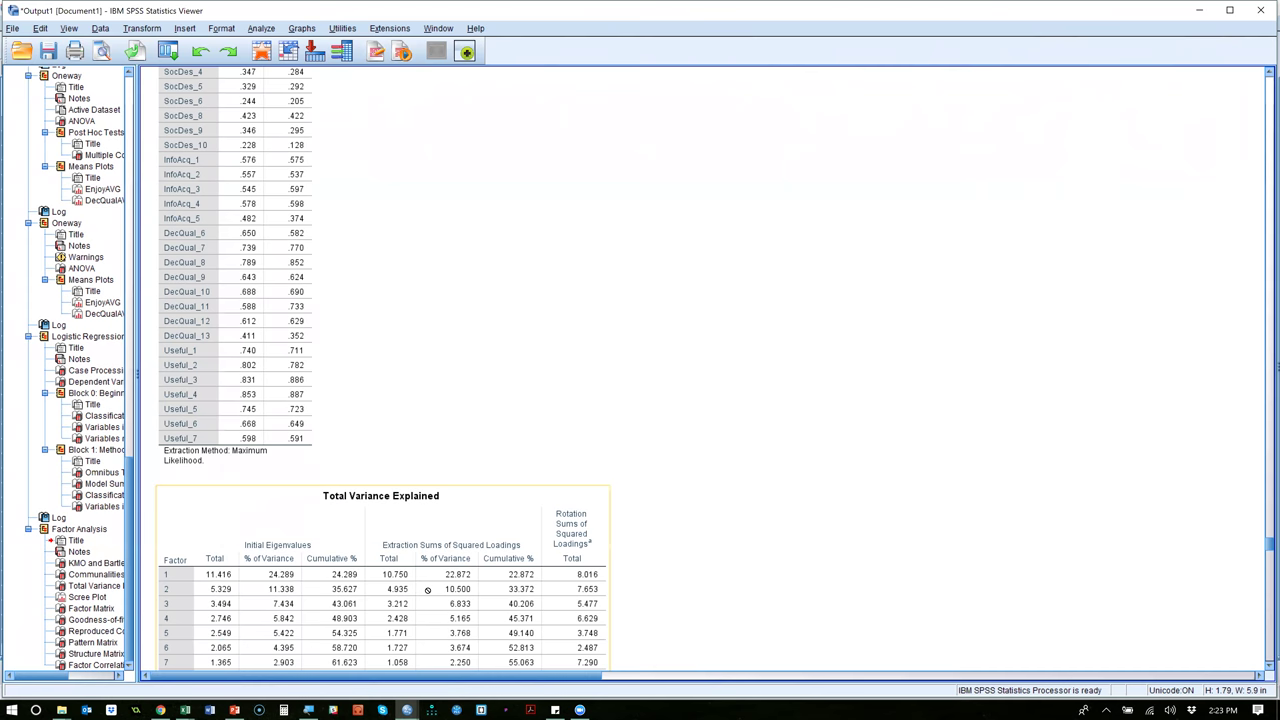
scroll(427, 590, down, 2)
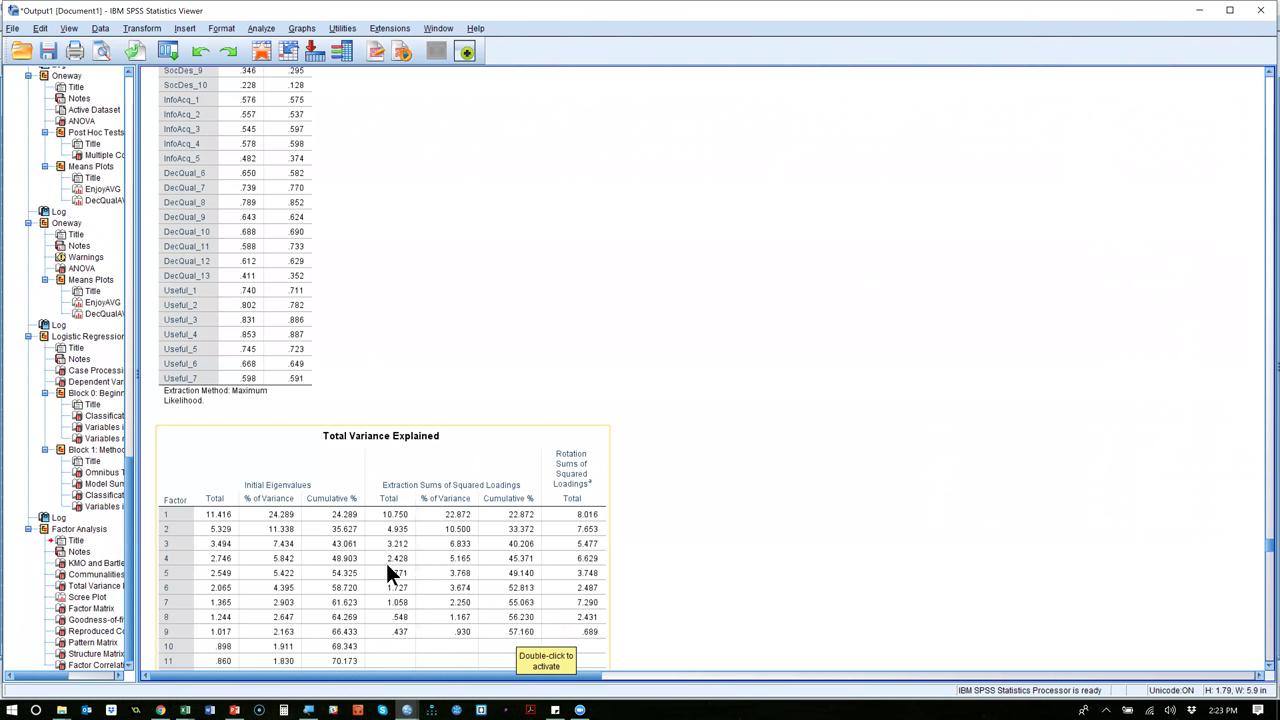
scroll(386, 563, down, 5)
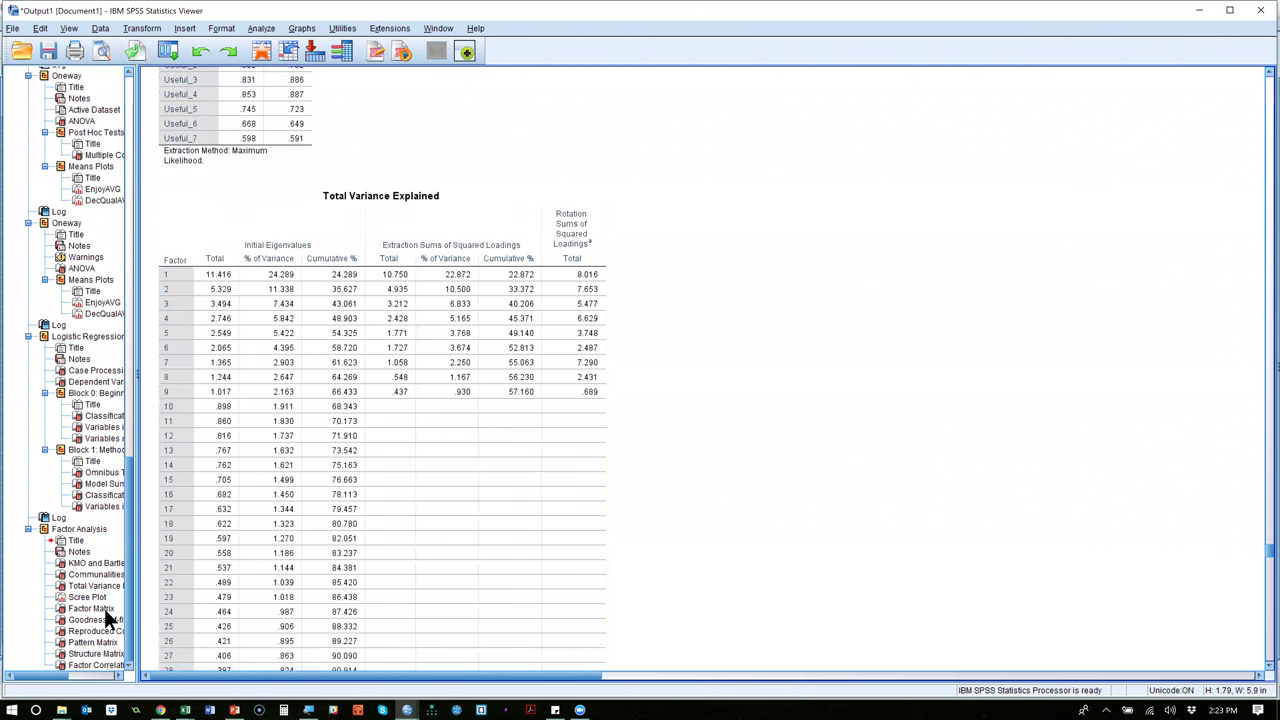
click(250, 598)
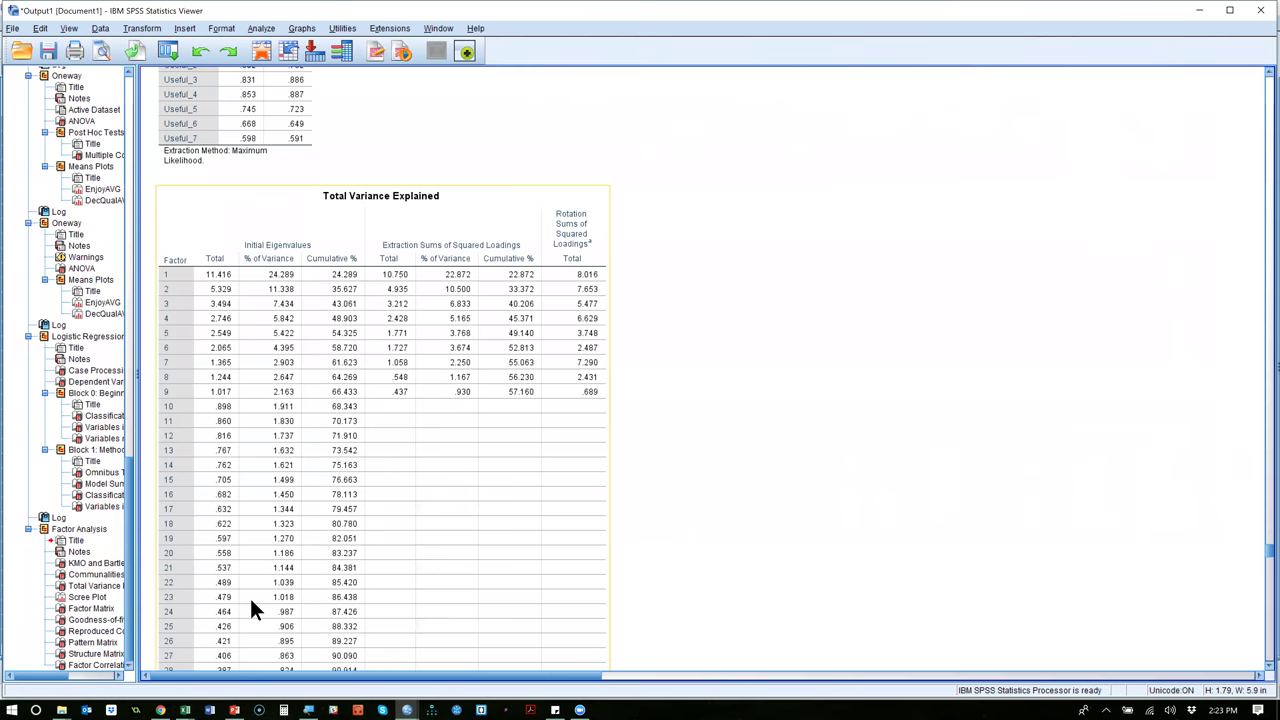
scroll(250, 598, down, 3)
scroll(250, 598, down, 8)
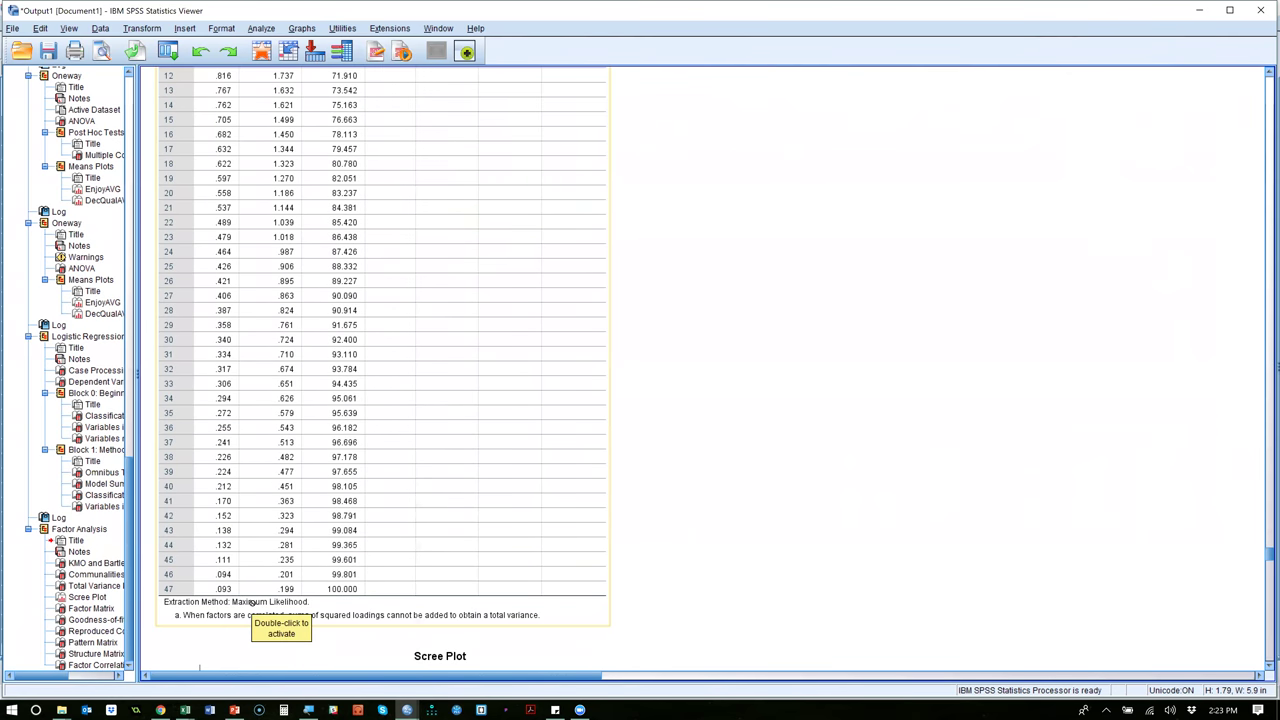
Examine the scree plot and the unrotated Factor Matrix loadings down to the table's footnote.
scroll(252, 603, down, 2)
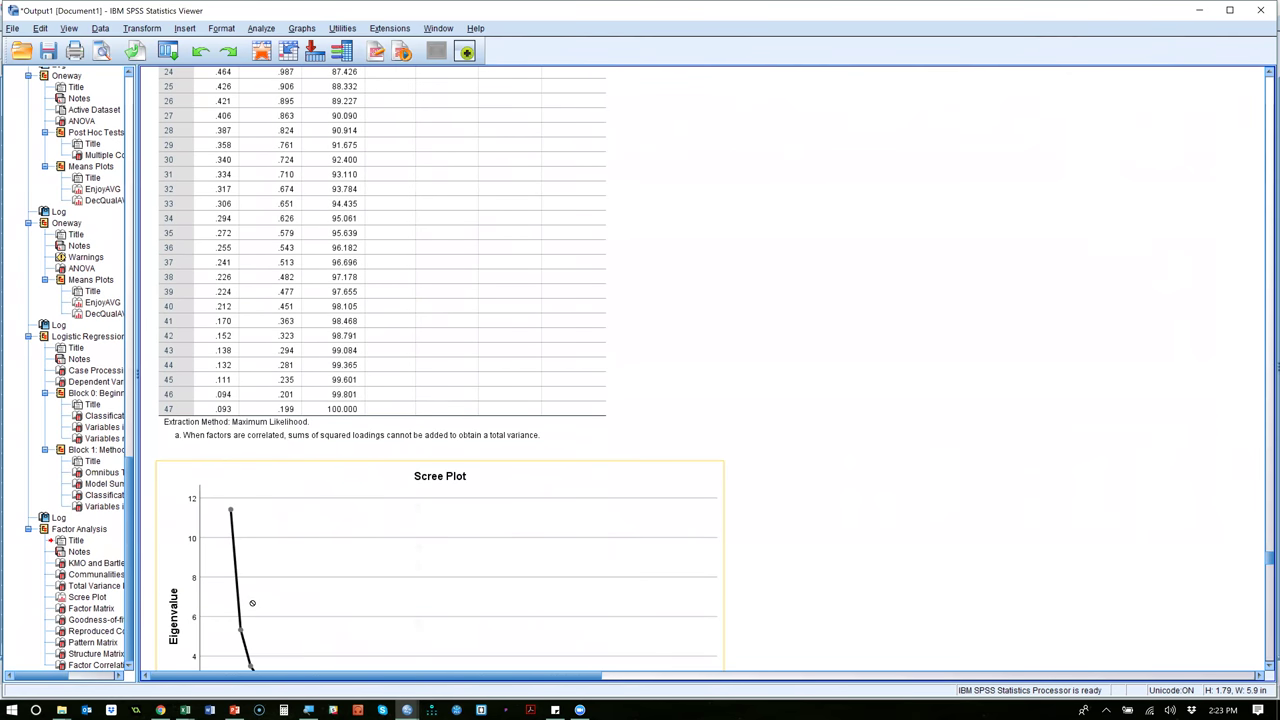
scroll(252, 603, down, 4)
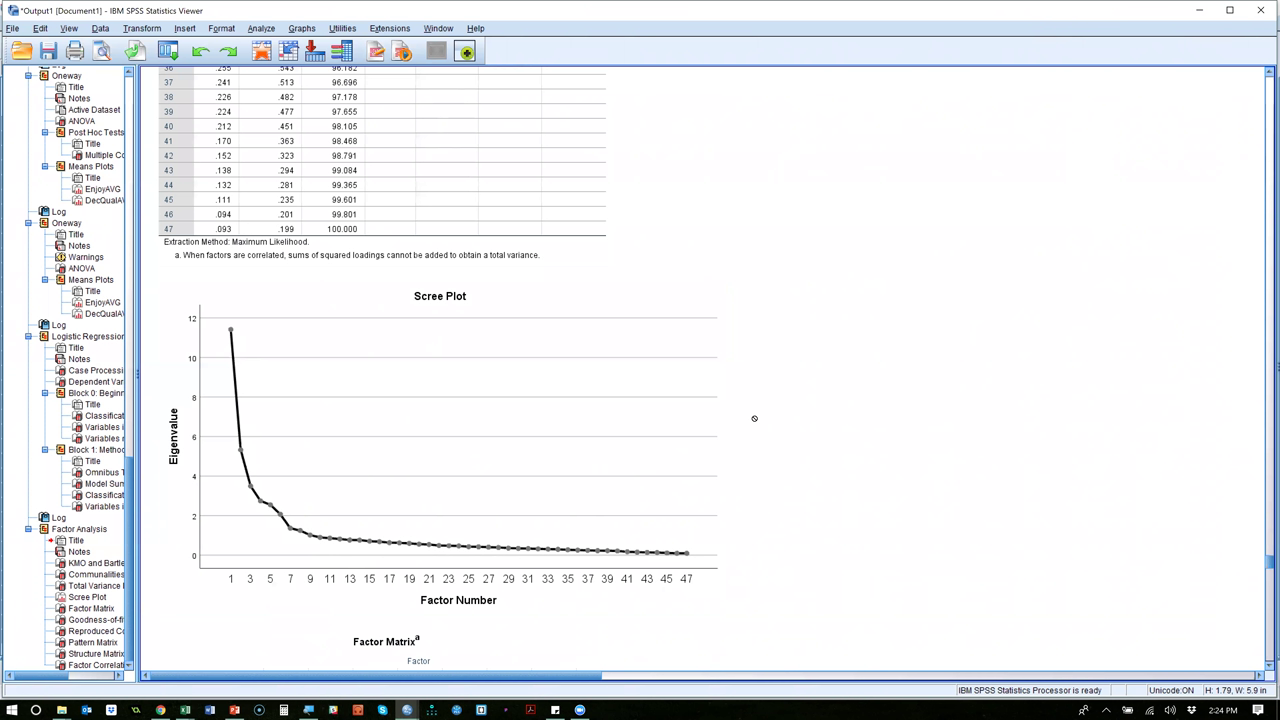
scroll(754, 418, down, 10)
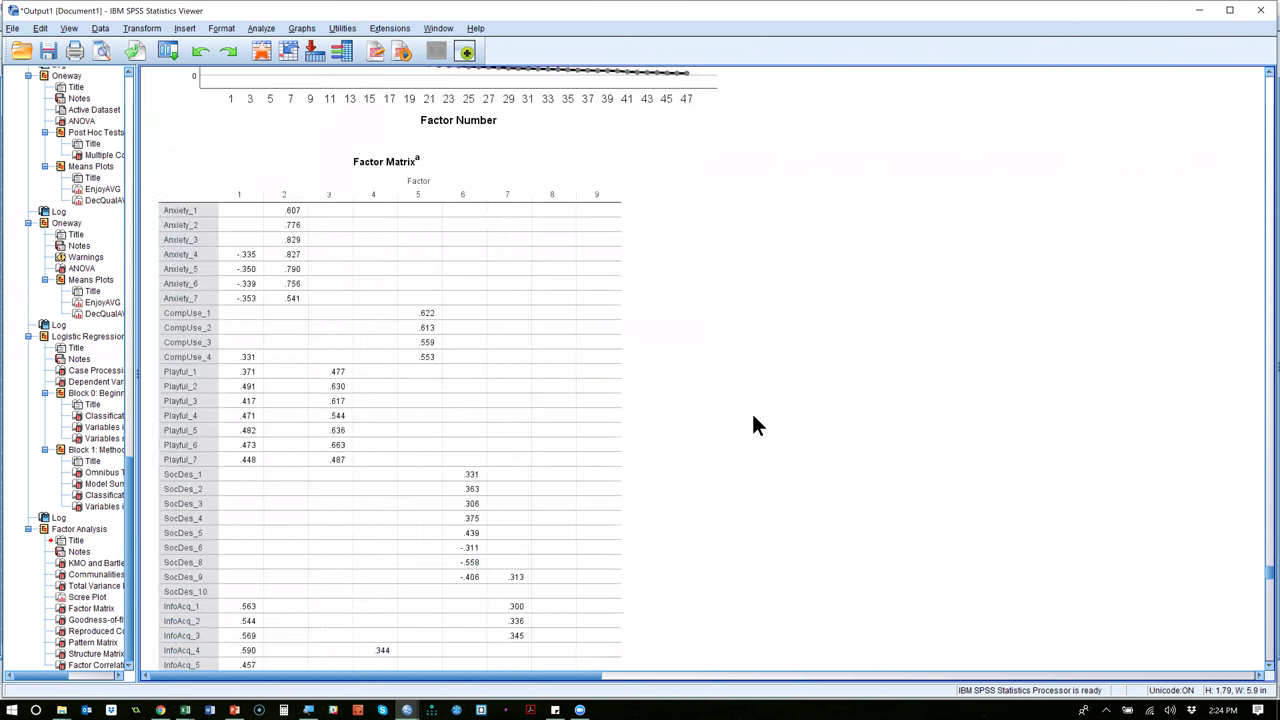
click(443, 330)
scroll(700, 313, down, 15)
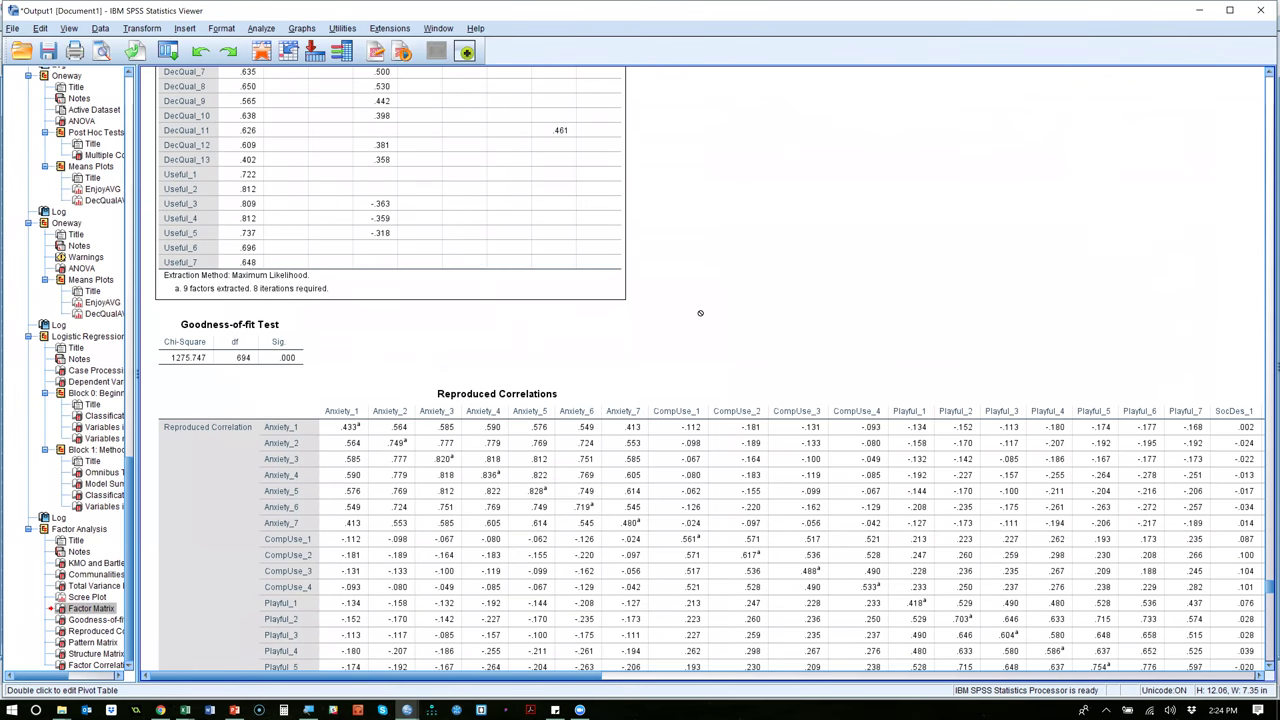
Inspect the chi-square, degrees of freedom and significance in the Goodness-of-fit Test table.
click(250, 126)
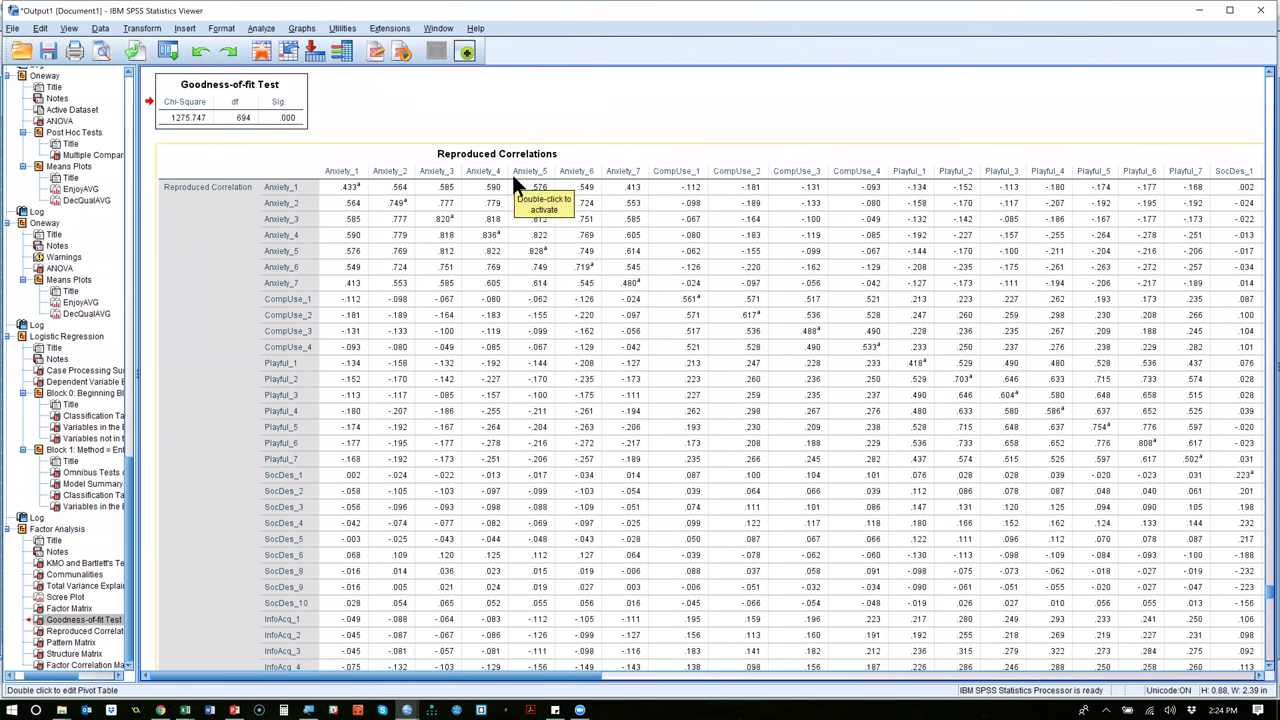
scroll(512, 174, down, 2)
scroll(196, 113, up, 2)
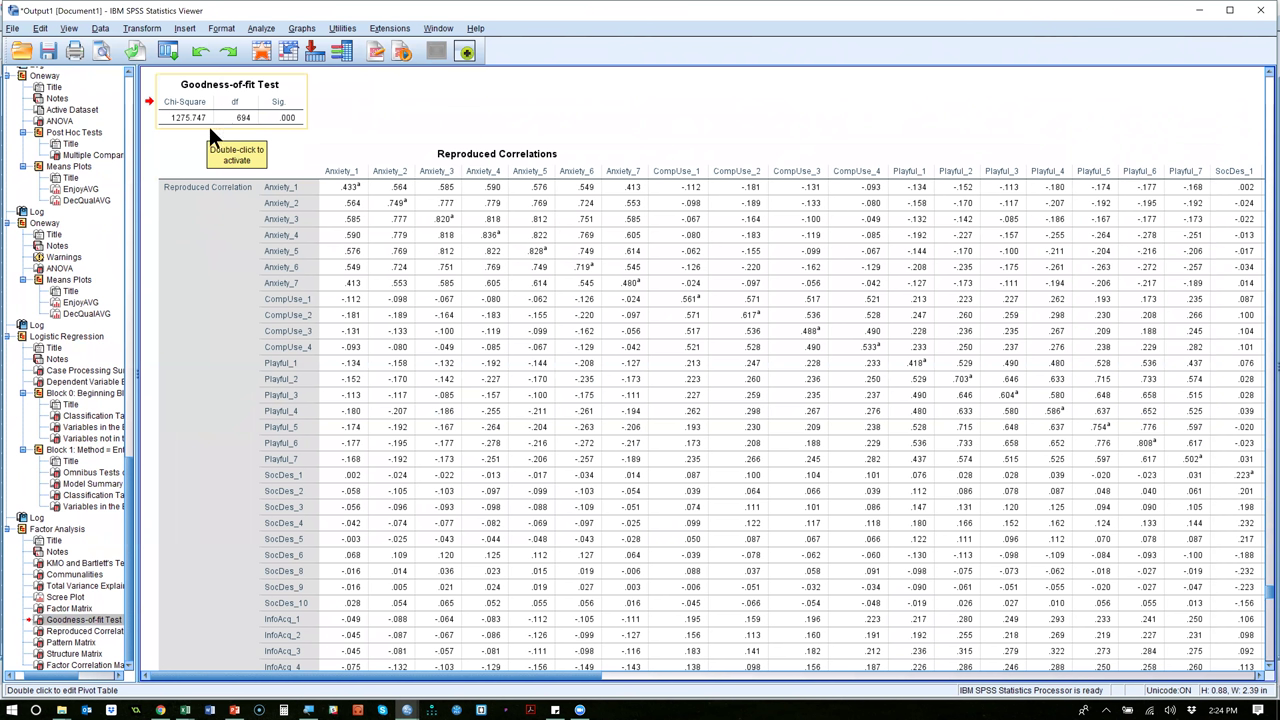
click(209, 126)
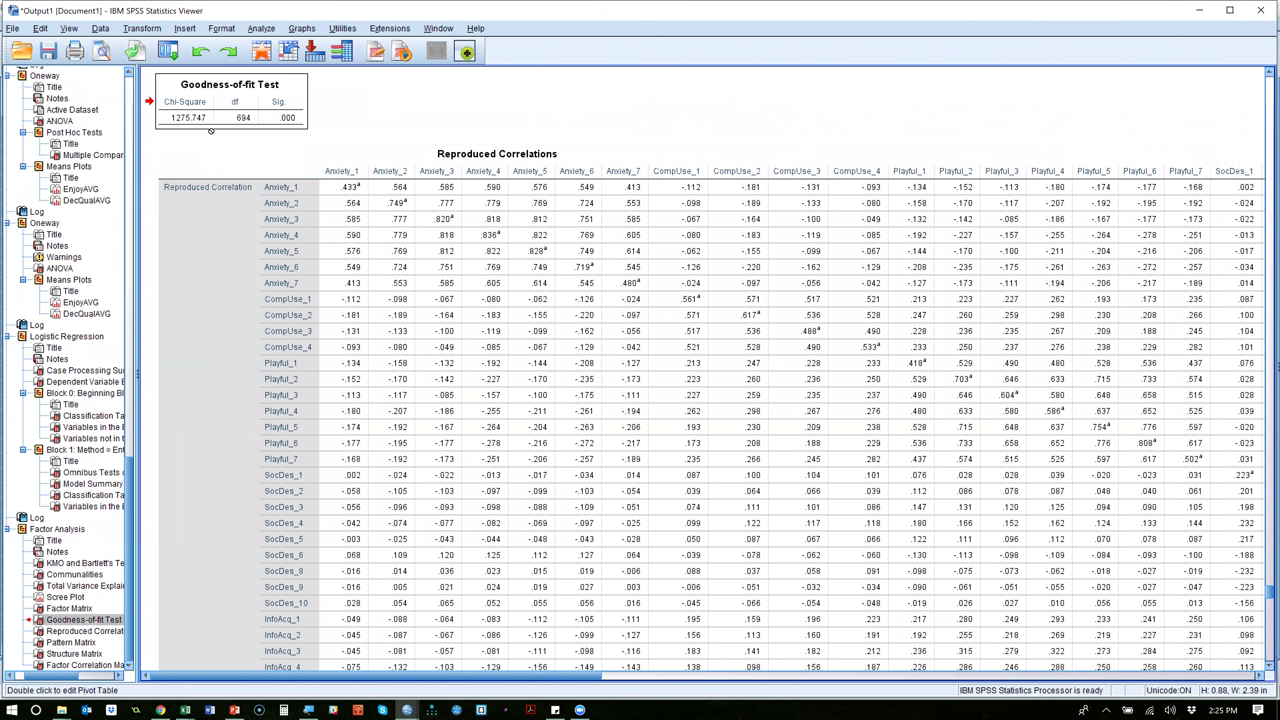
Check the Reproduced Correlations residuals and the footnote on nonredundant residuals with absolute values greater than 0.05.
scroll(402, 257, down, 5)
scroll(402, 257, down, 8)
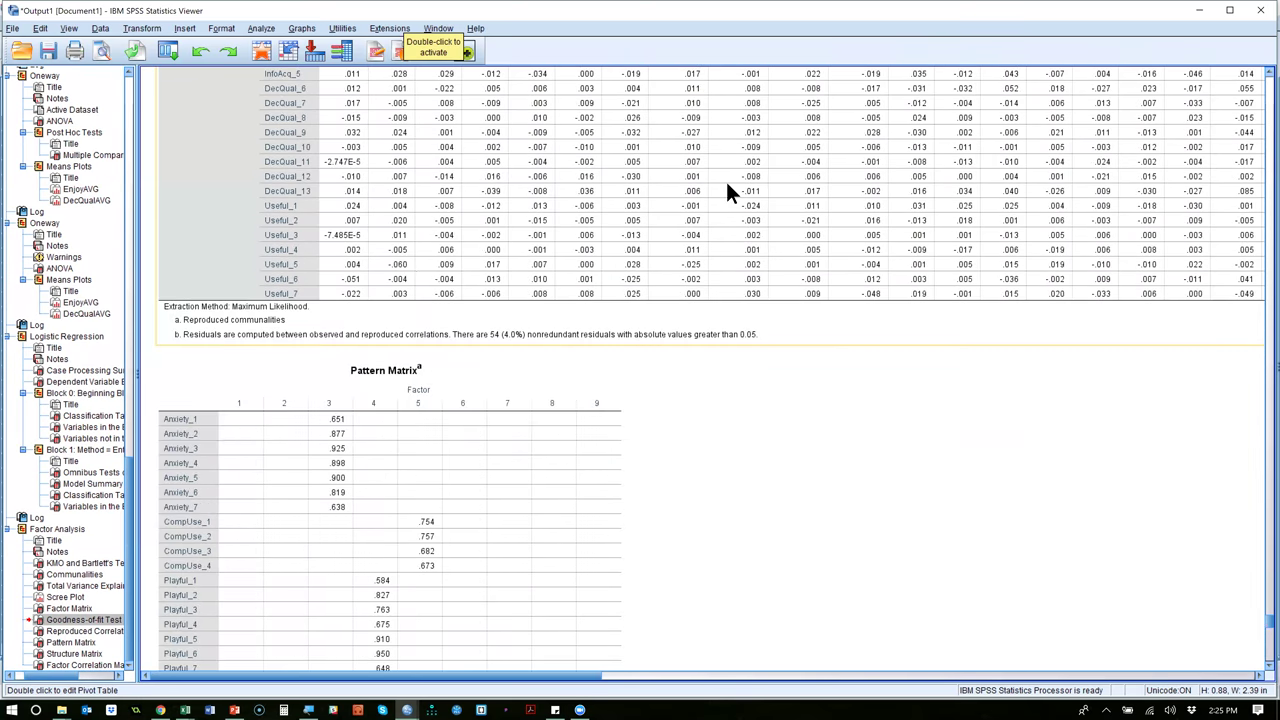
scroll(727, 190, up, 15)
scroll(727, 186, down, 10)
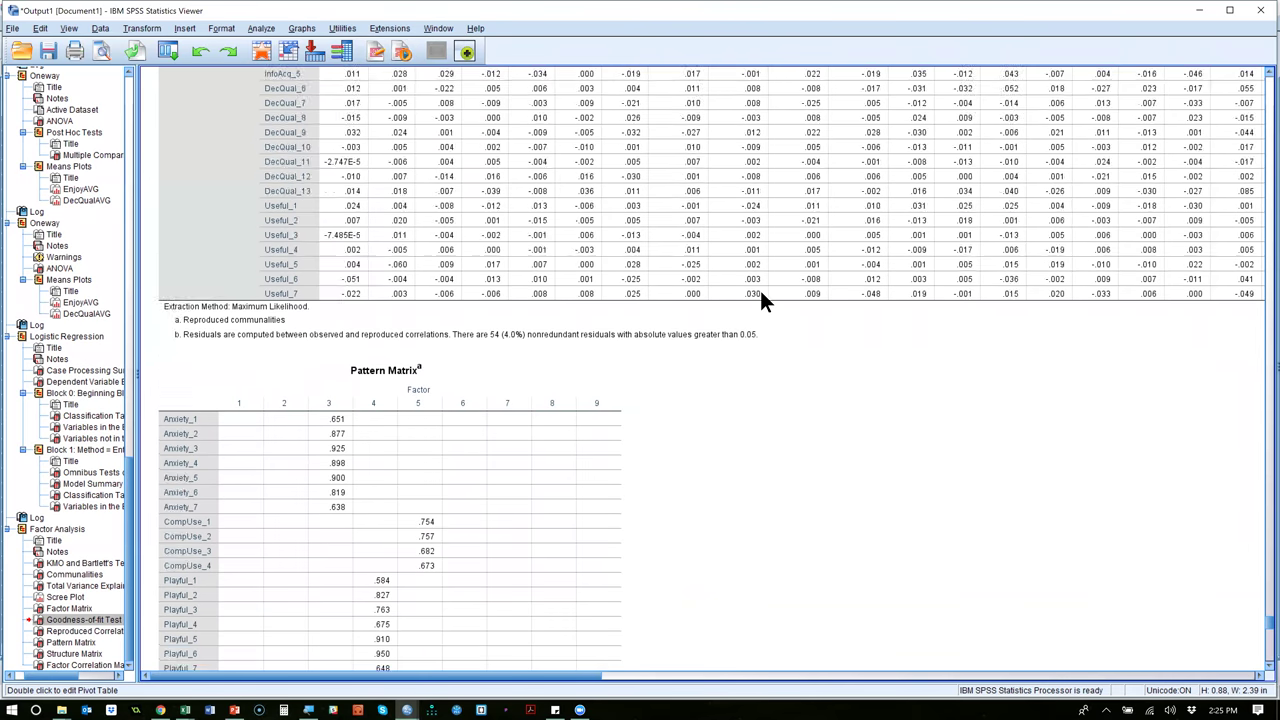
scroll(760, 291, up, 5)
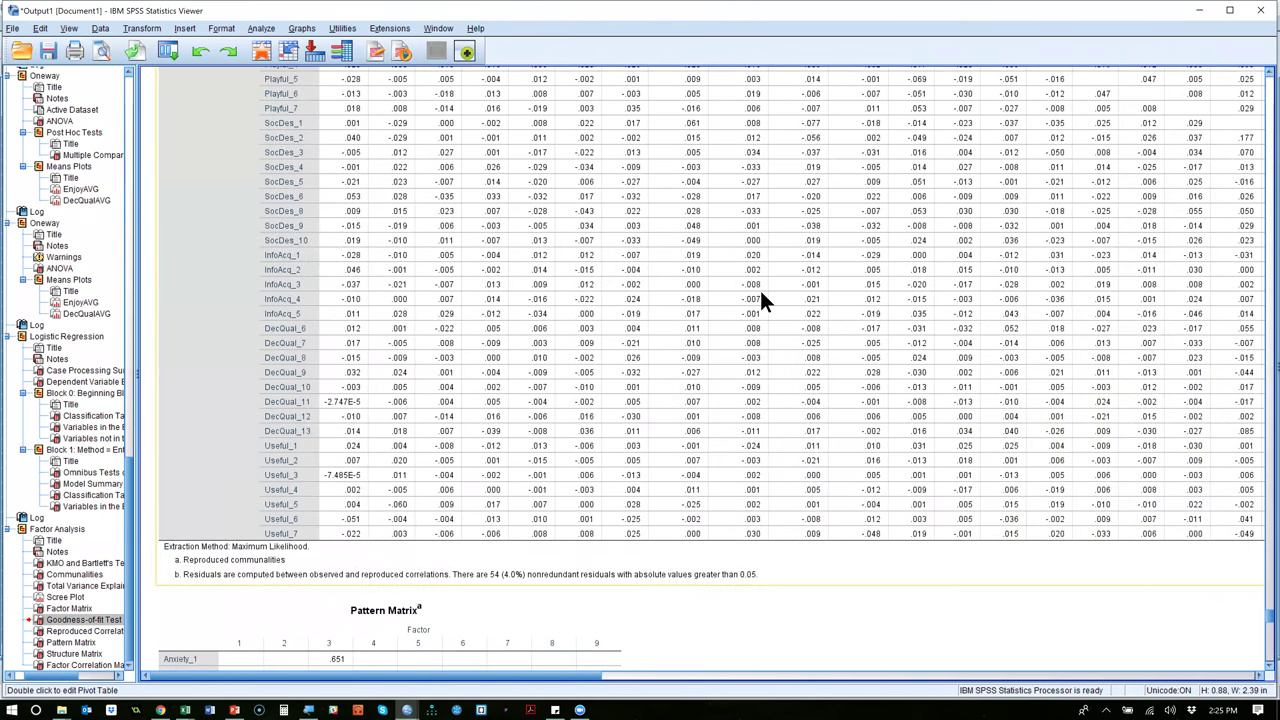
double_click(500, 578)
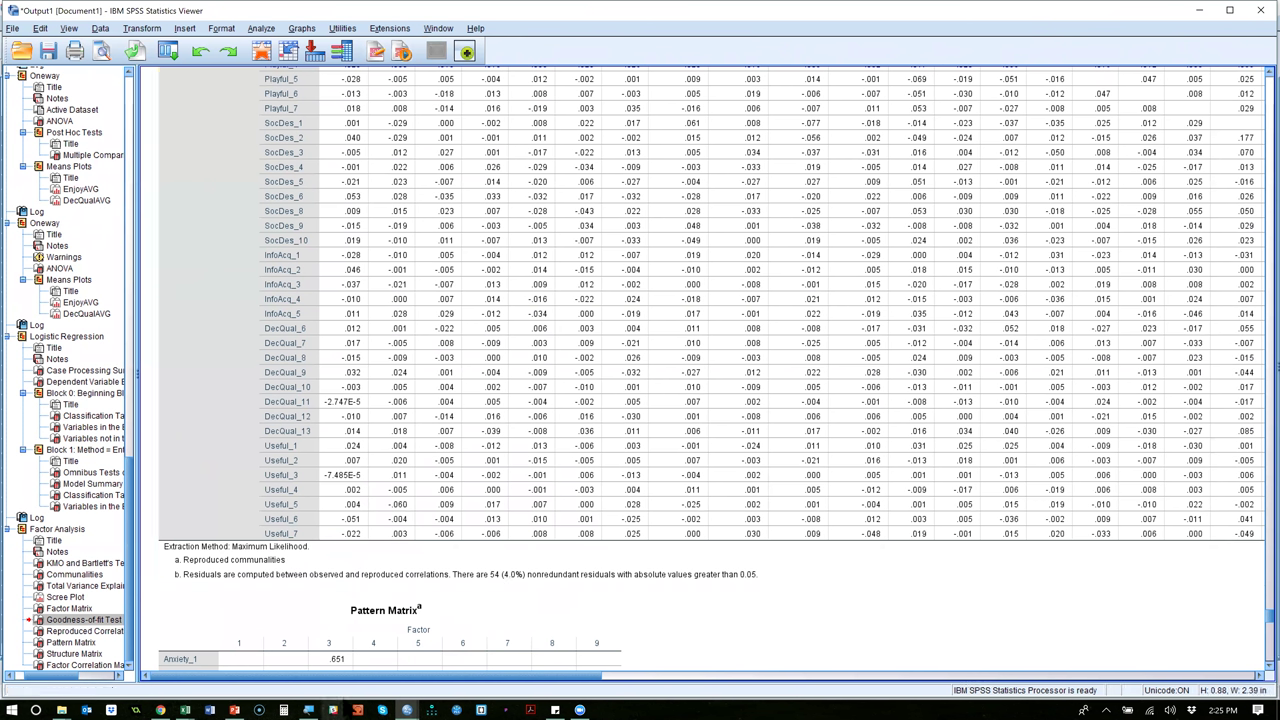
Review the Pattern Matrix to see which factor each group of items loads on, from Anxiety through Useful.
scroll(355, 600, down, 1)
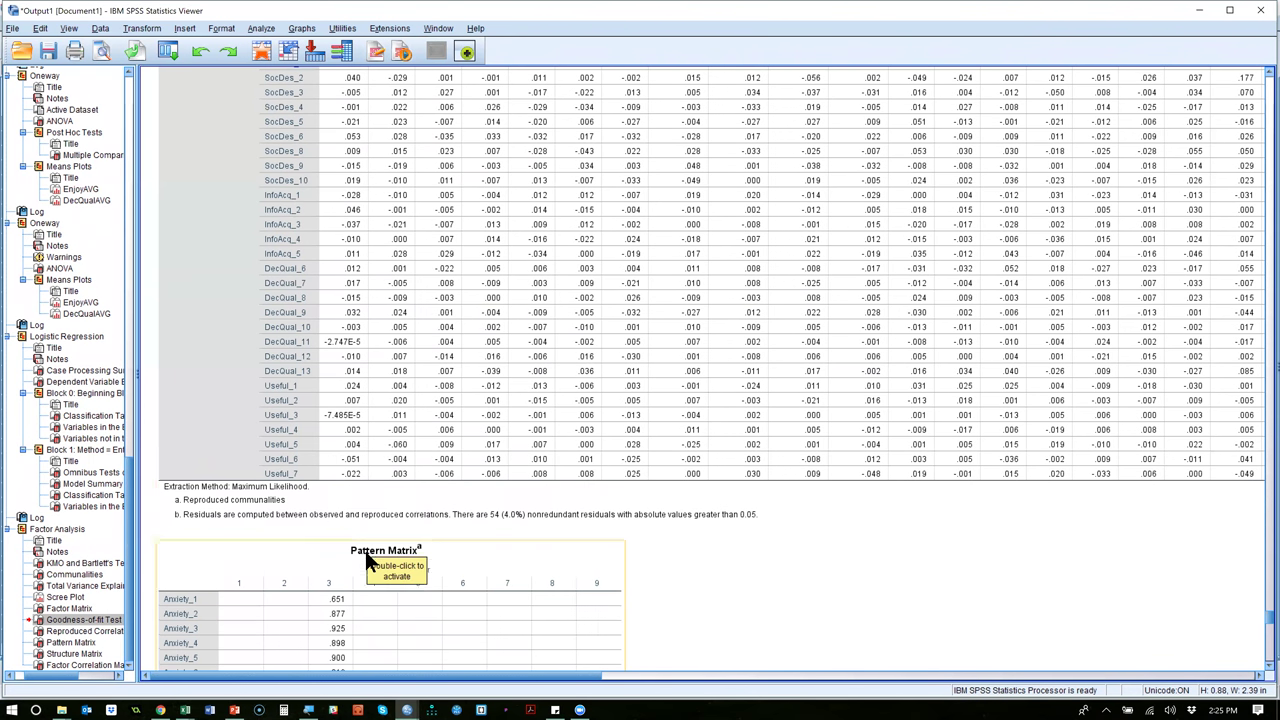
scroll(365, 550, down, 7)
scroll(568, 310, down, 5)
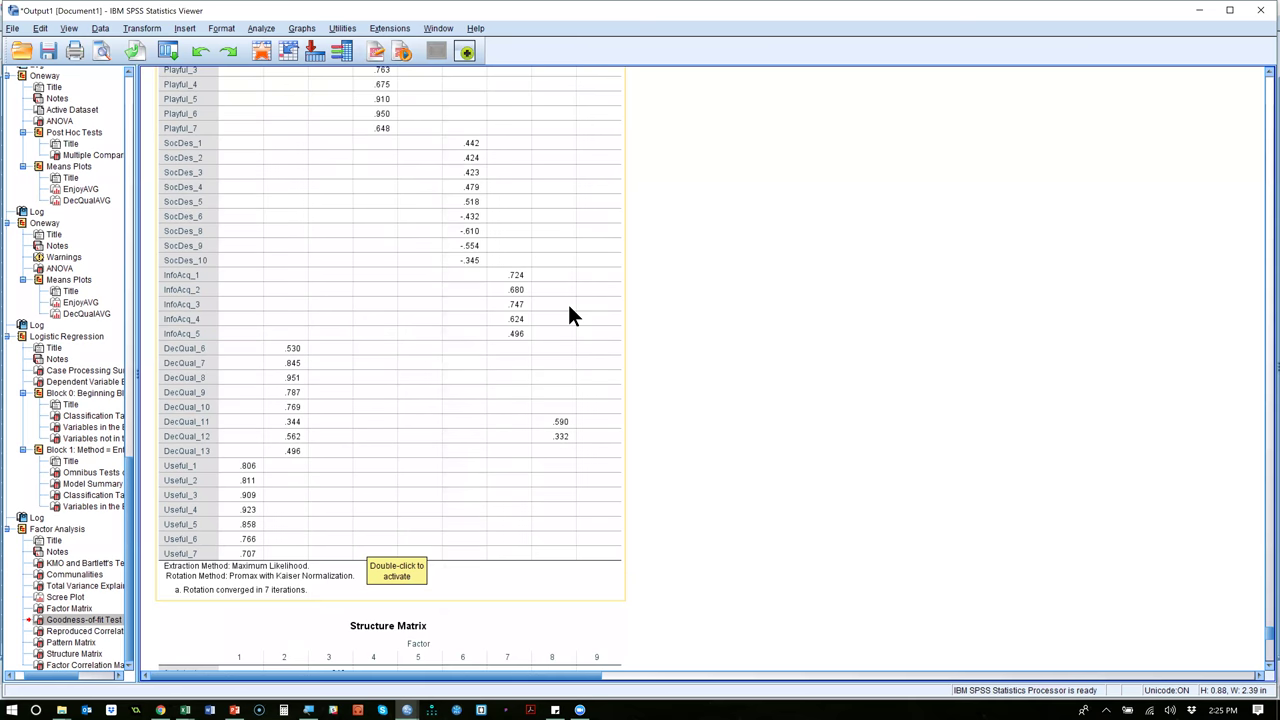
scroll(568, 304, up, 5)
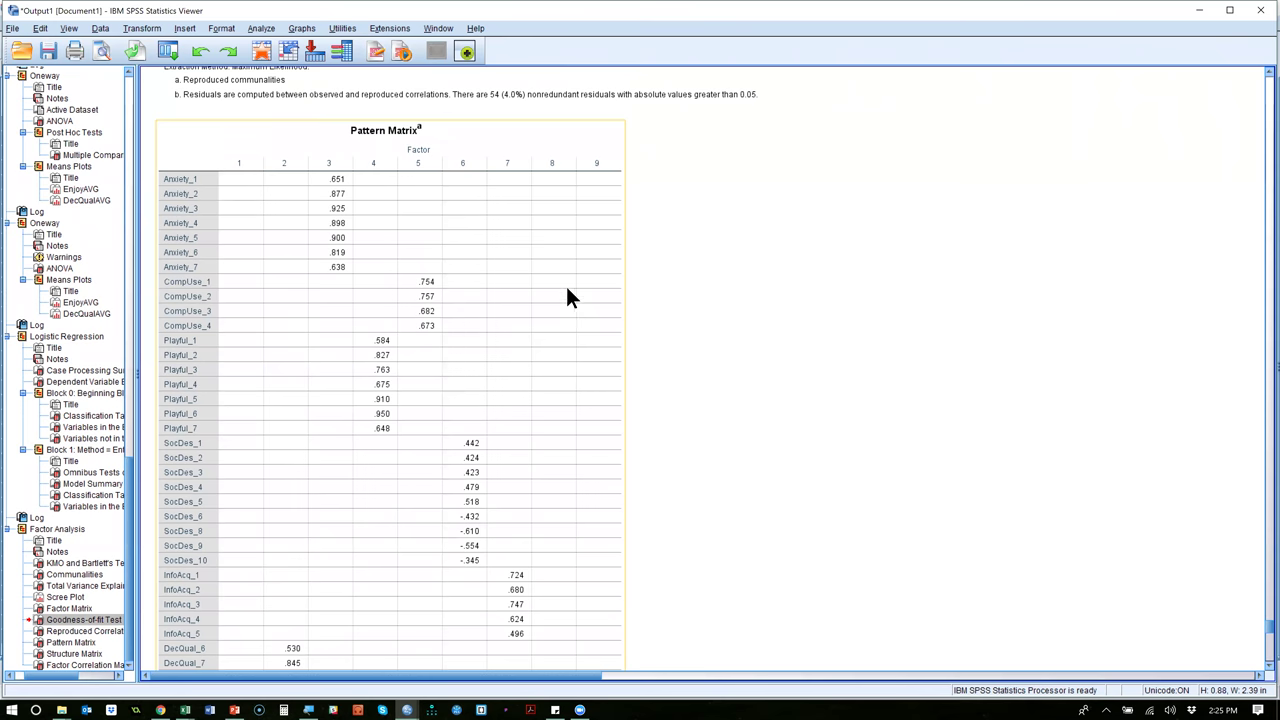
scroll(566, 286, down, 1)
scroll(566, 286, down, 1)
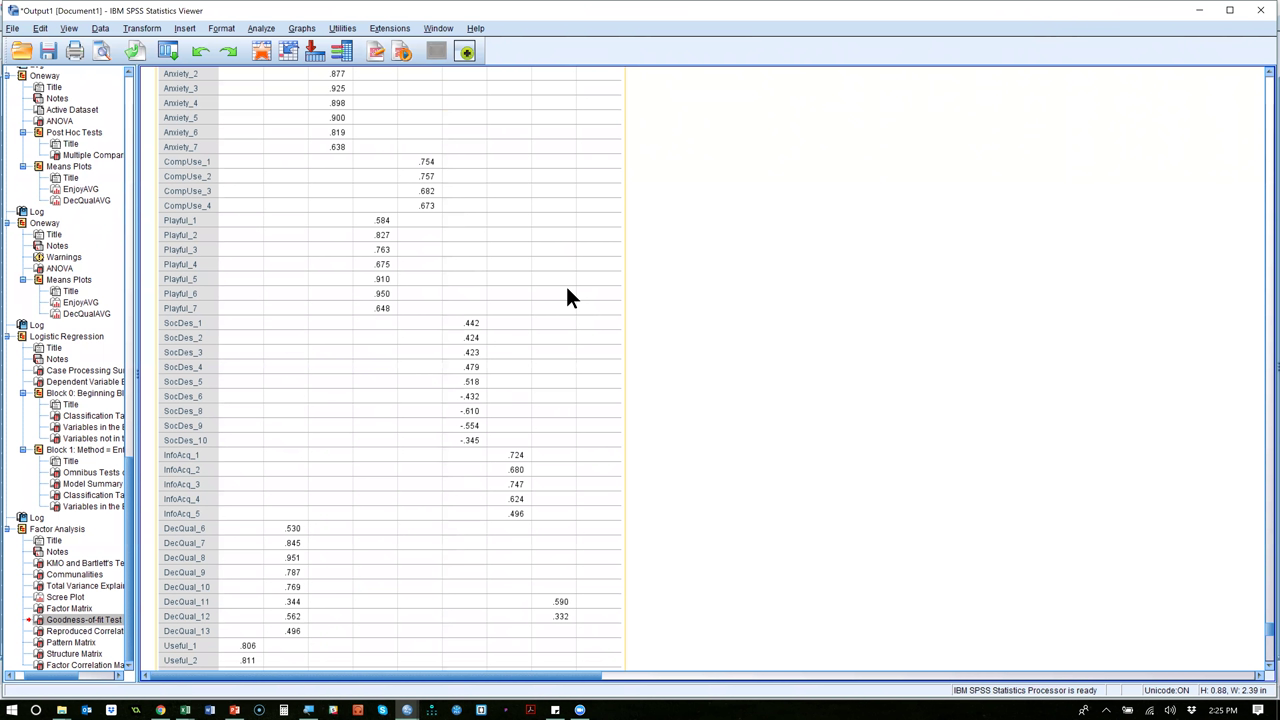
scroll(566, 286, up, 2)
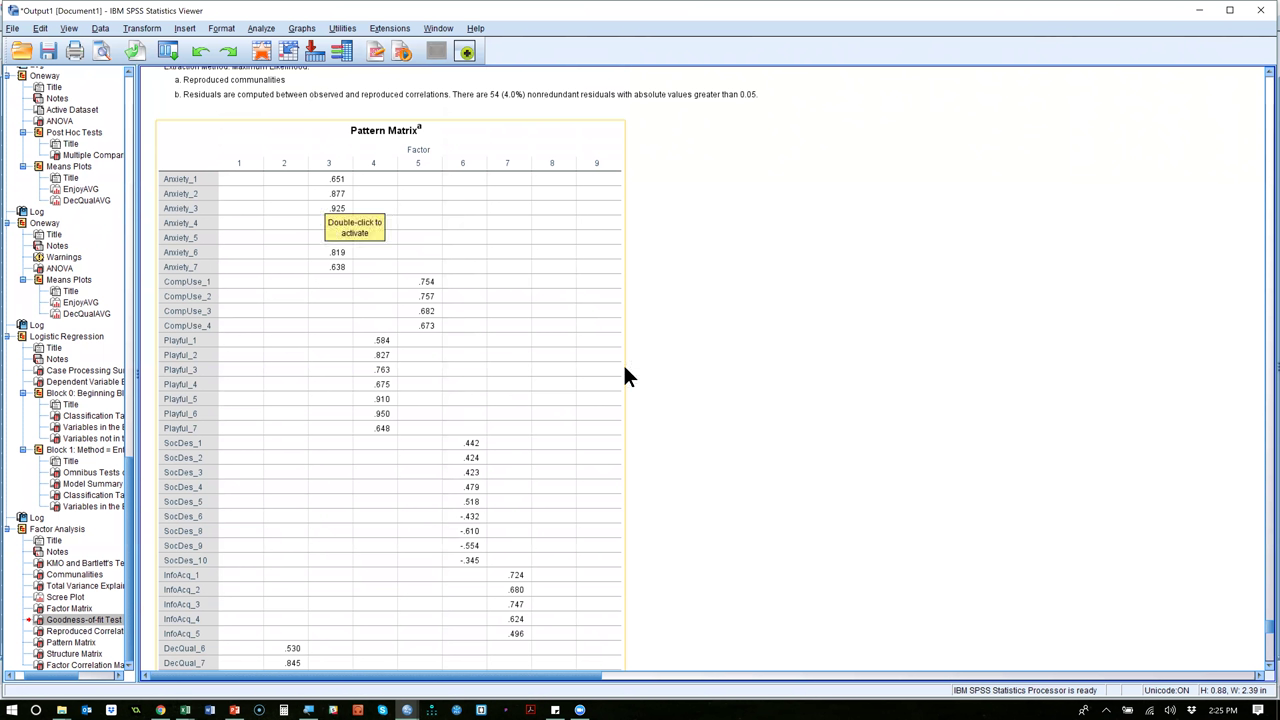
click(826, 171)
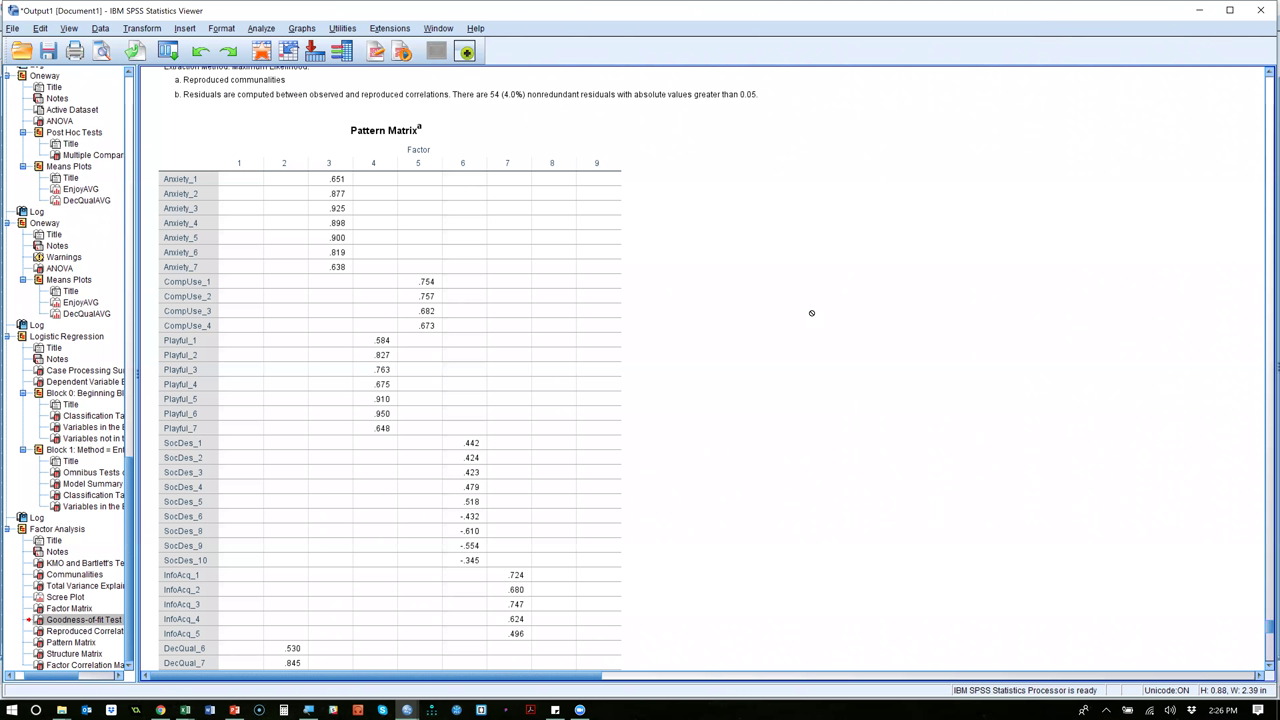
click(250, 176)
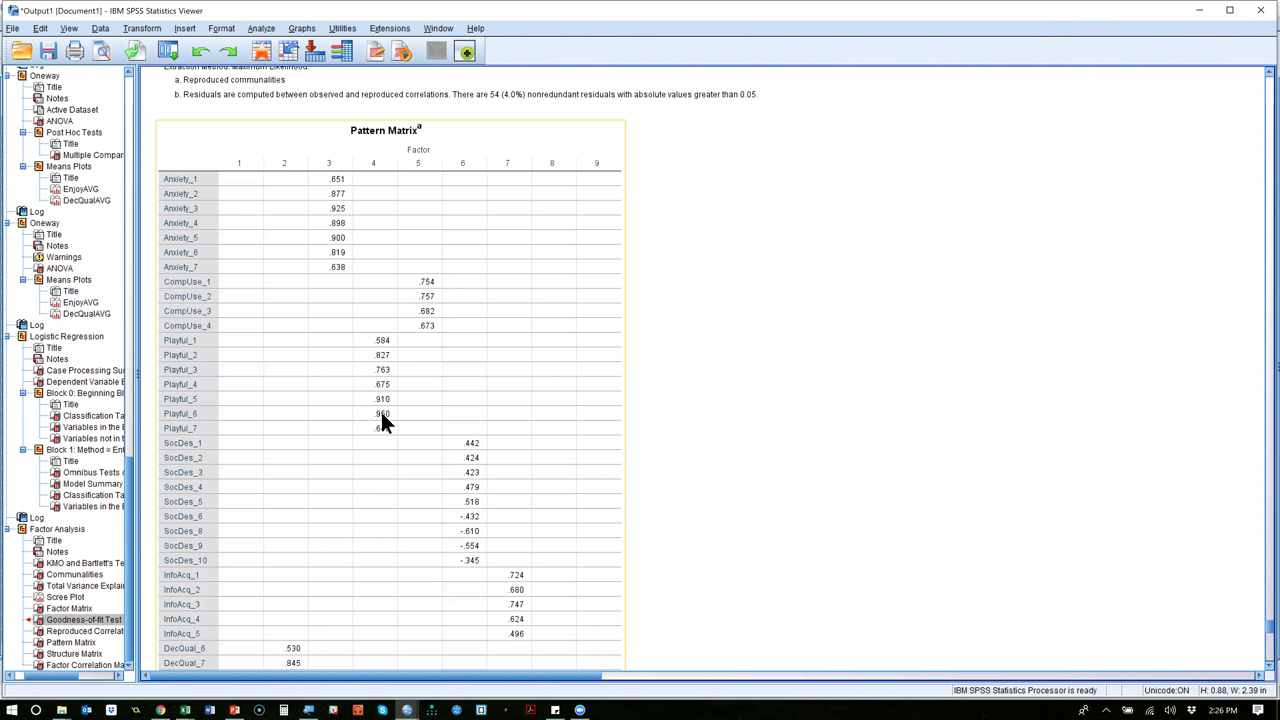
Check the Pattern Matrix for cross-loadings, comparing DecQual_11 and DecQual_12 on factors 2 and 8 with the other items.
scroll(498, 400, down, 3)
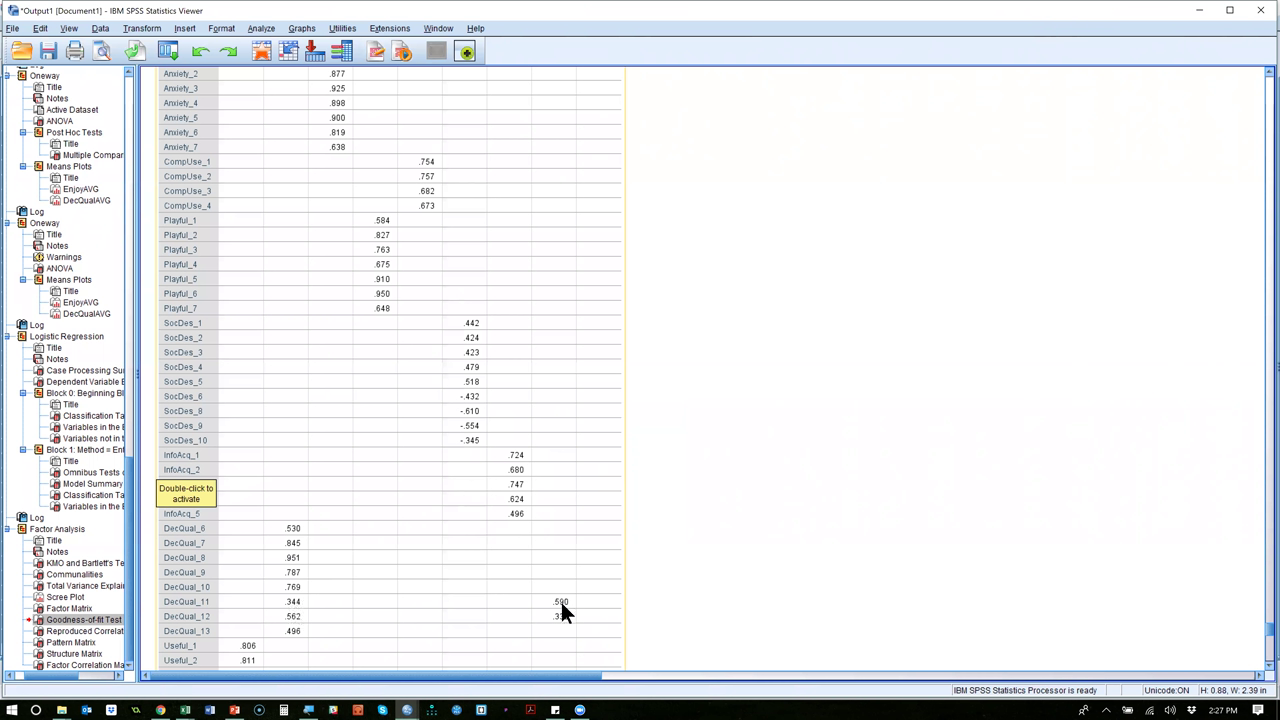
scroll(586, 557, up, 3)
scroll(586, 557, down, 5)
scroll(585, 546, up, 3)
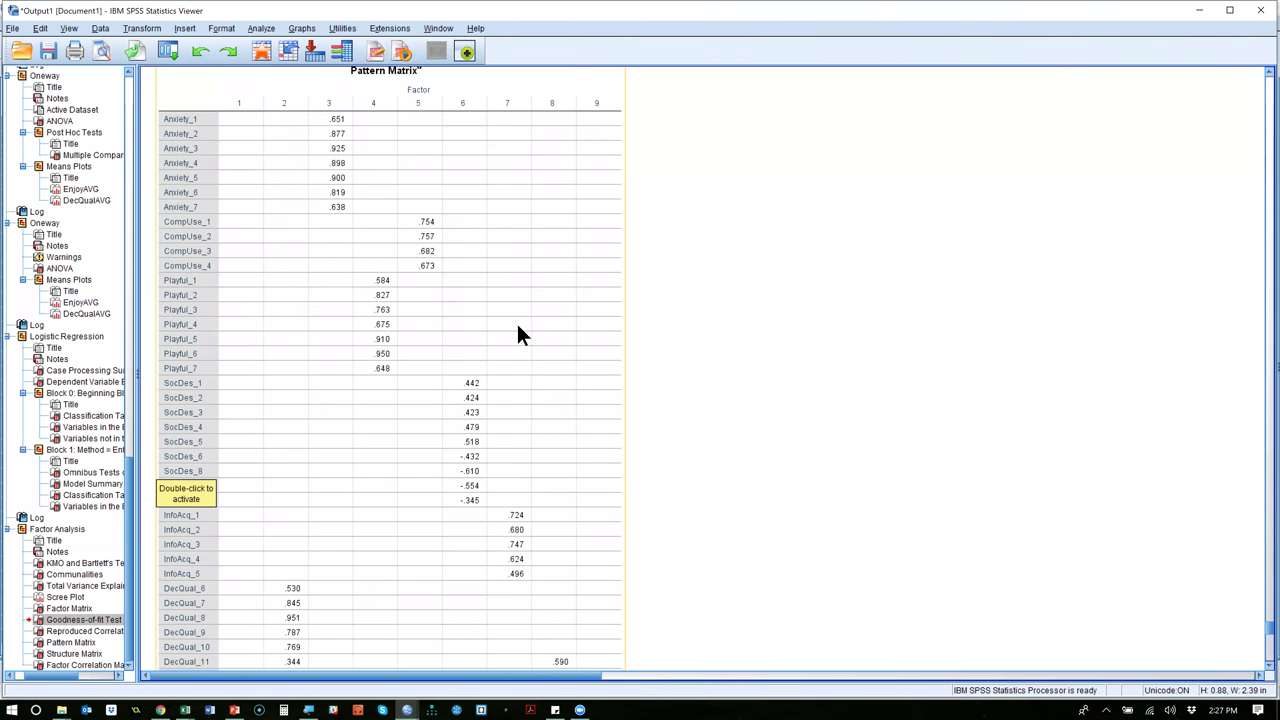
scroll(516, 334, down, 3)
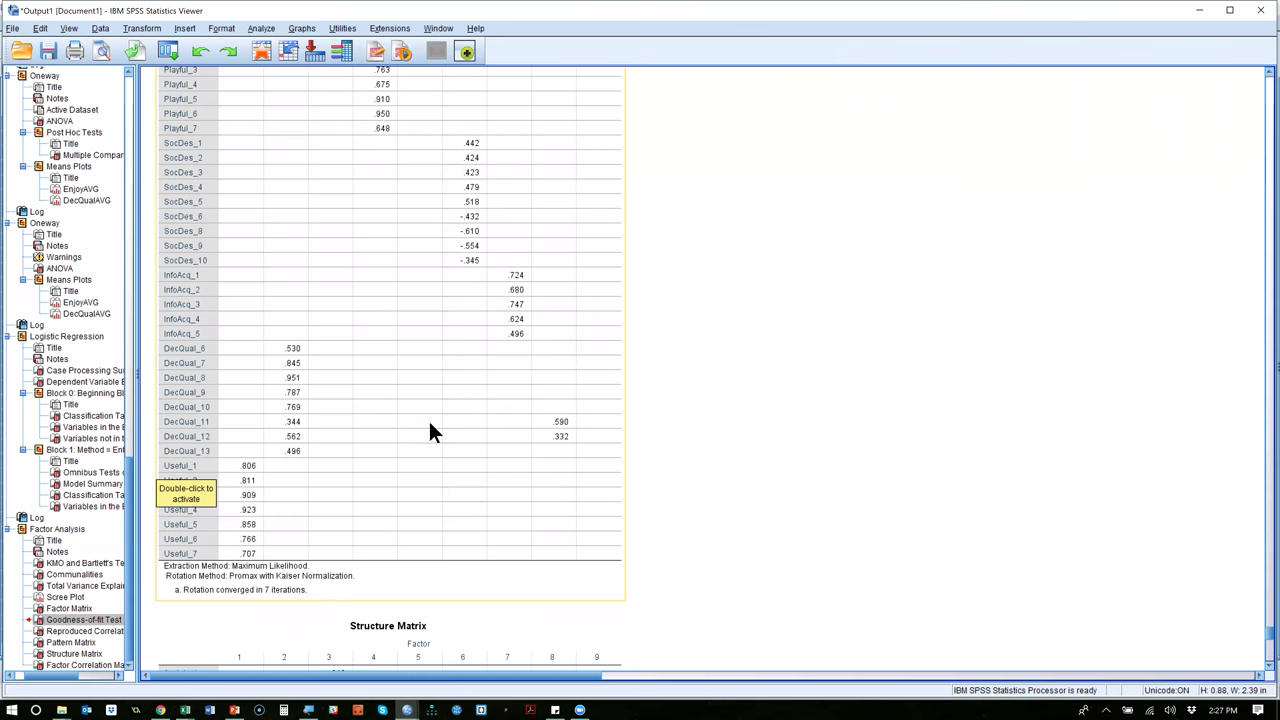
scroll(429, 421, up, 3)
scroll(429, 421, down, 5)
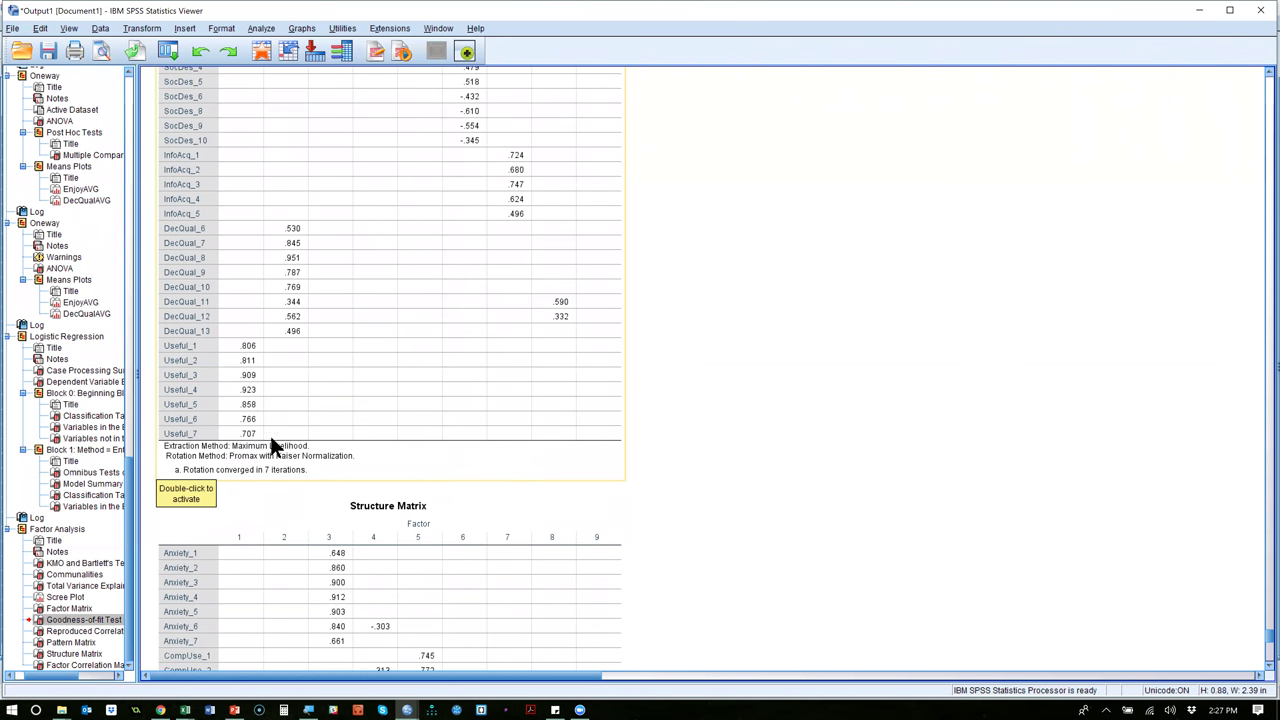
scroll(518, 410, up, 4)
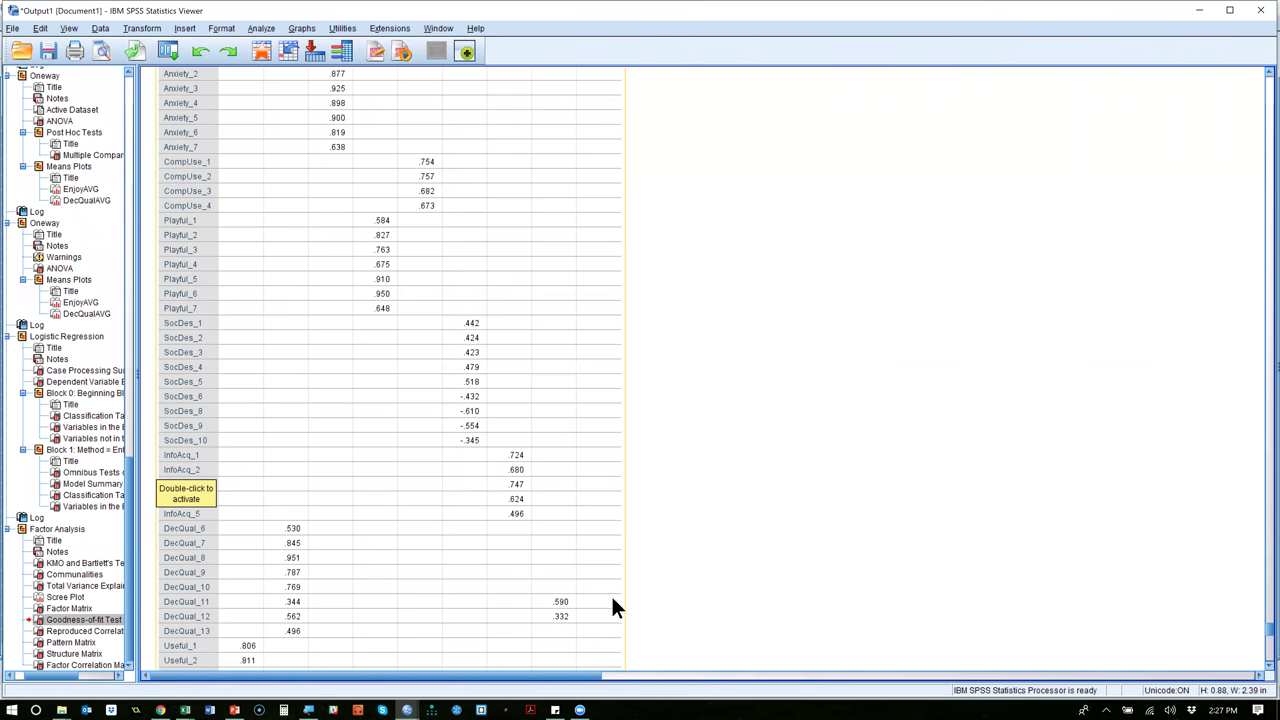
Rerun the factor analysis on the same items with extraction fixed at 7 factors.
scroll(643, 566, down, 1)
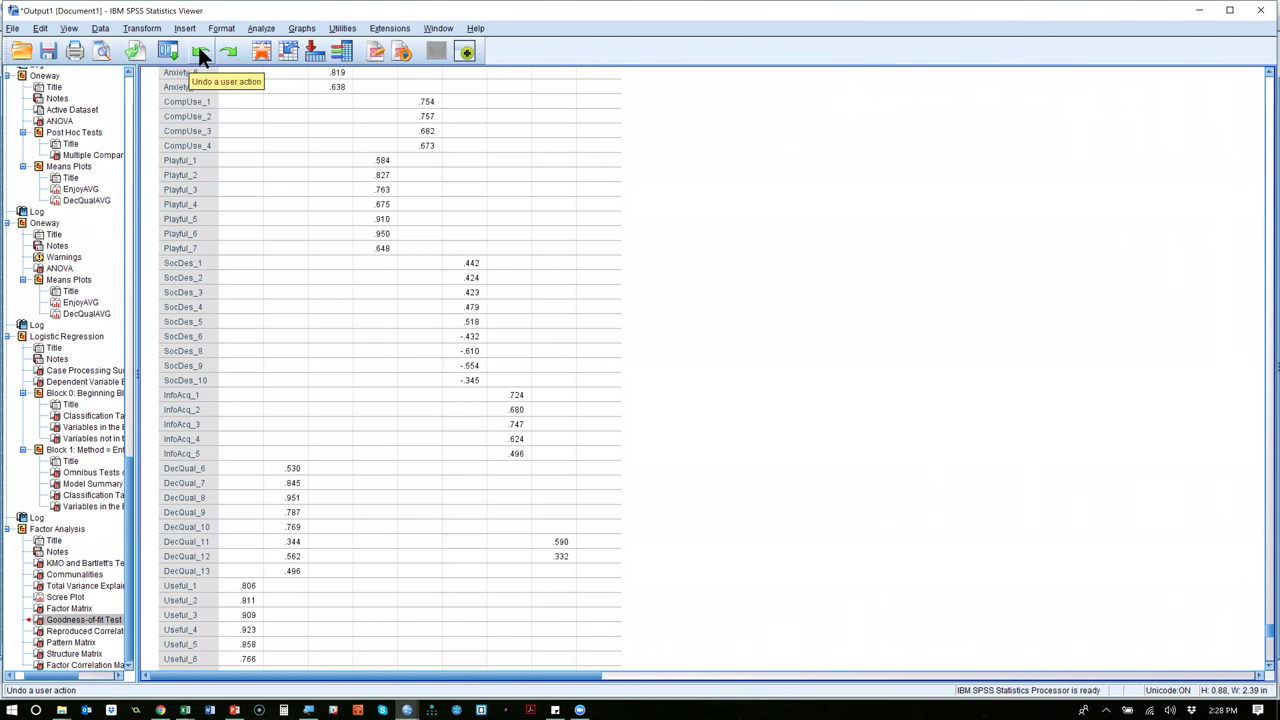
click(169, 56)
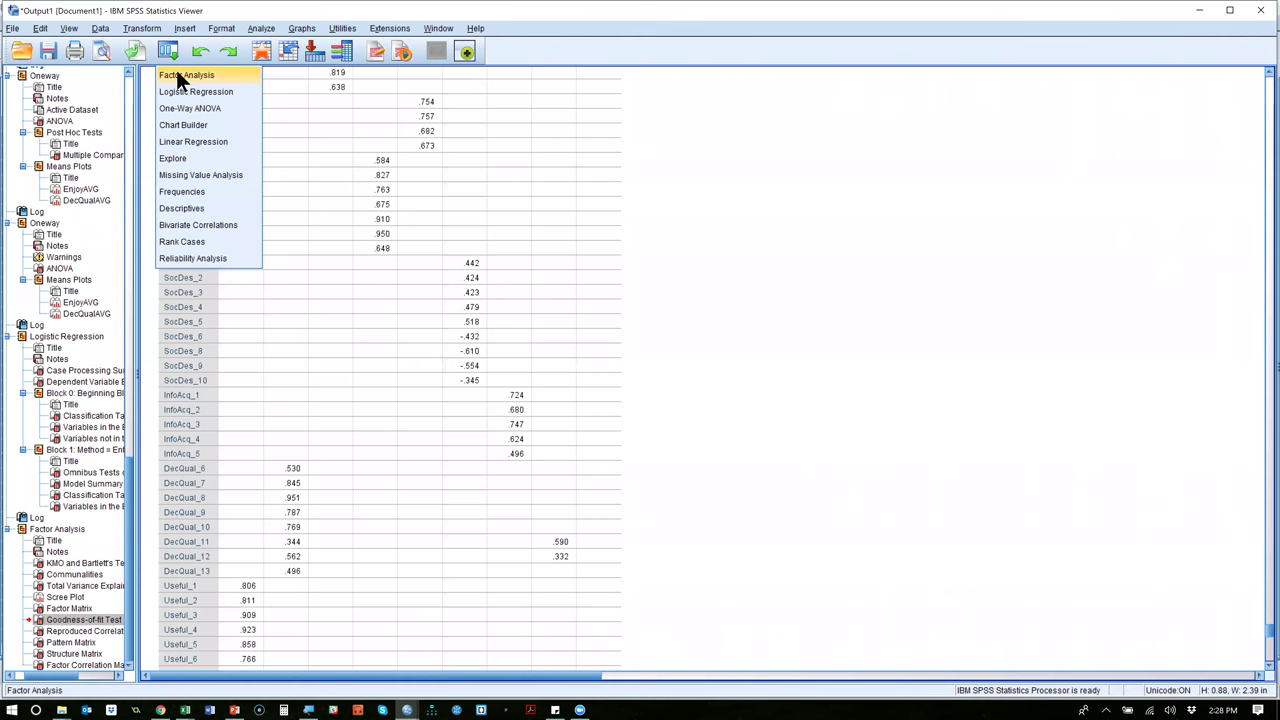
click(178, 78)
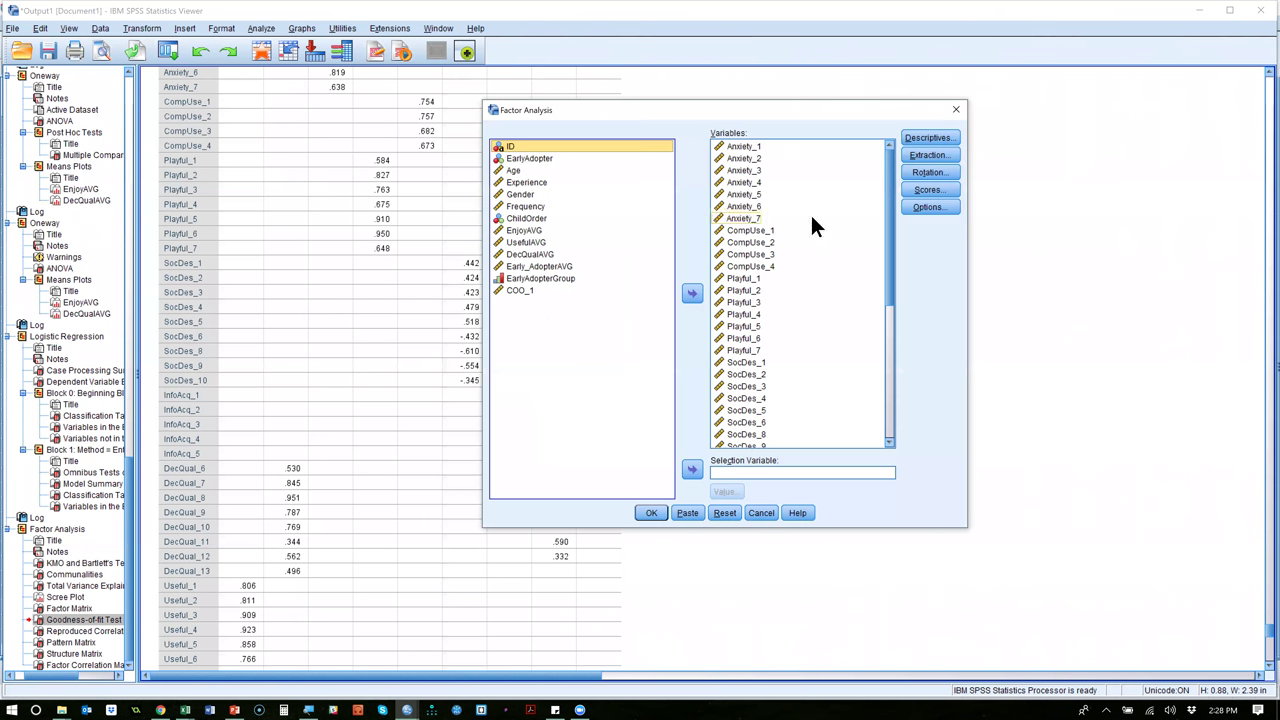
click(952, 160)
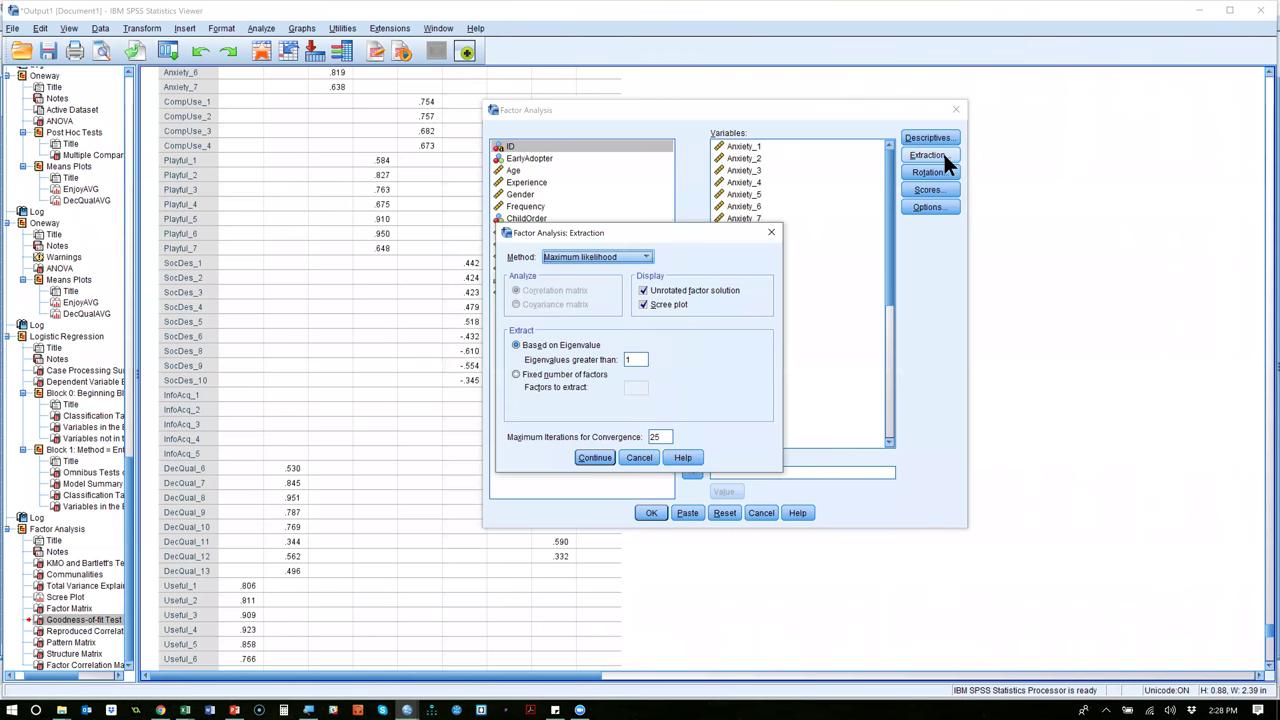
click(534, 376)
click(634, 389)
text(7)
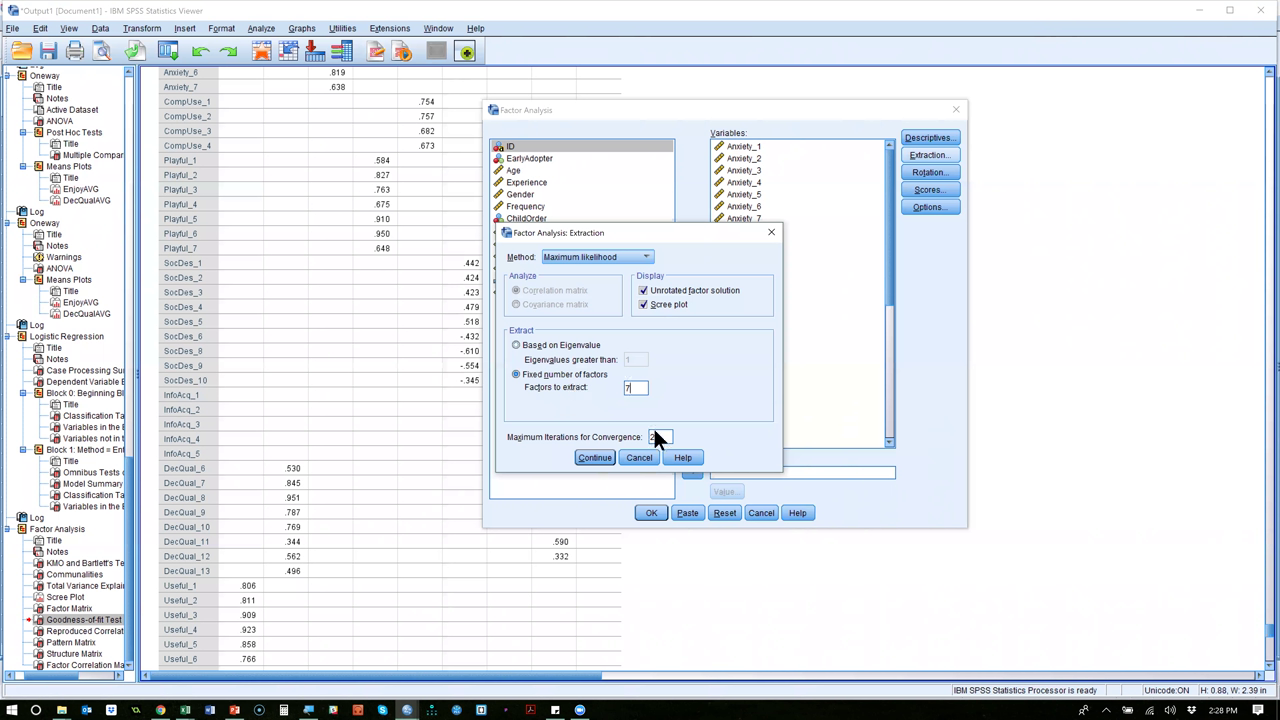
click(594, 459)
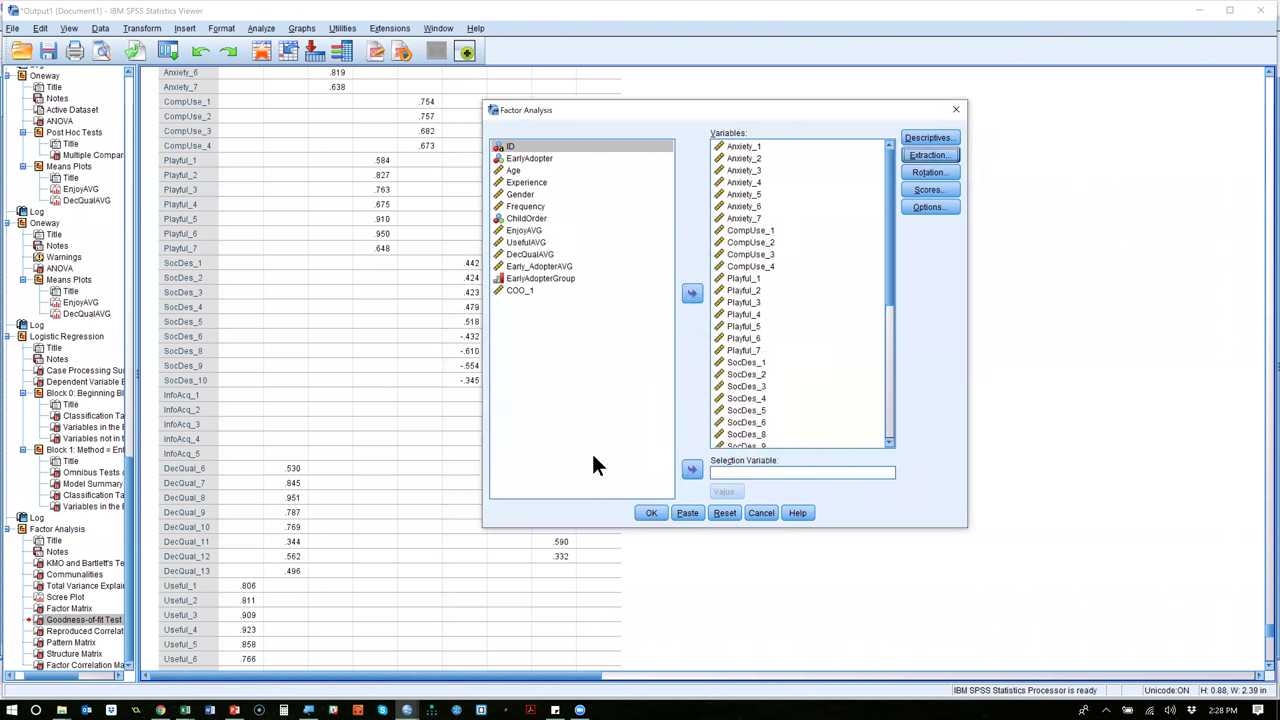
click(651, 512)
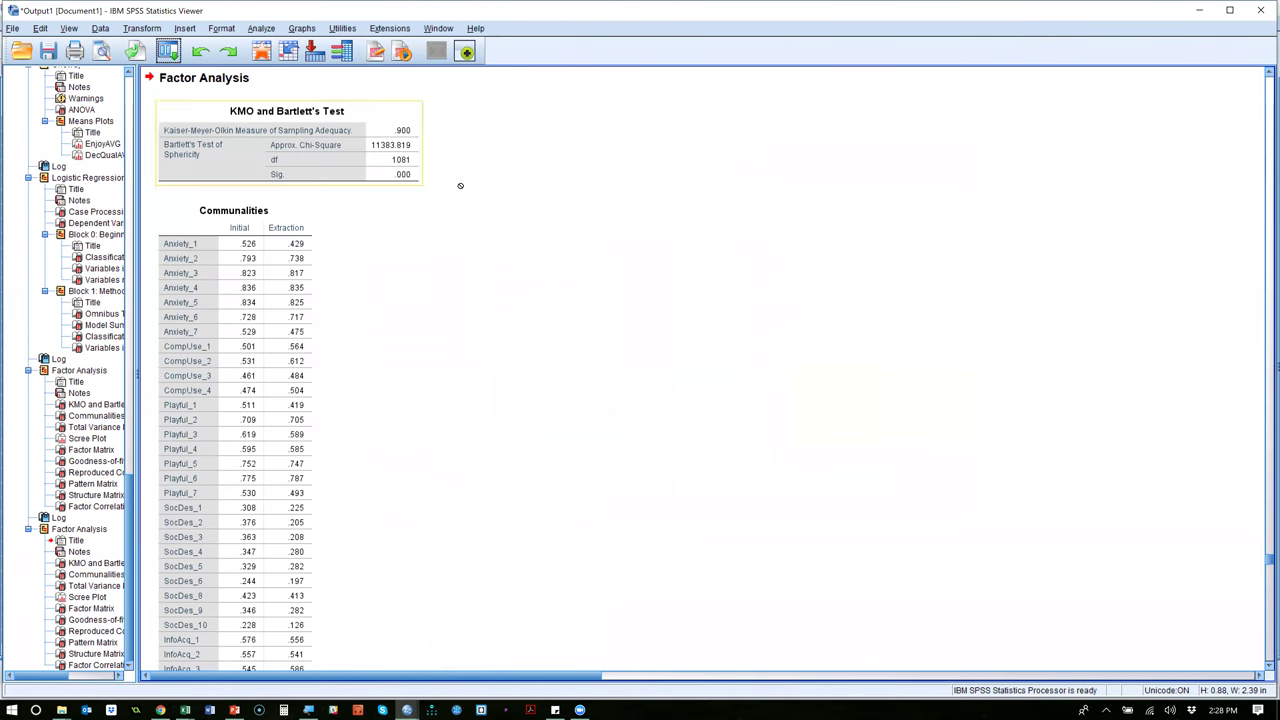
Check the cumulative variance of the extracted factors in the new Total Variance Explained table.
scroll(269, 321, down, 12)
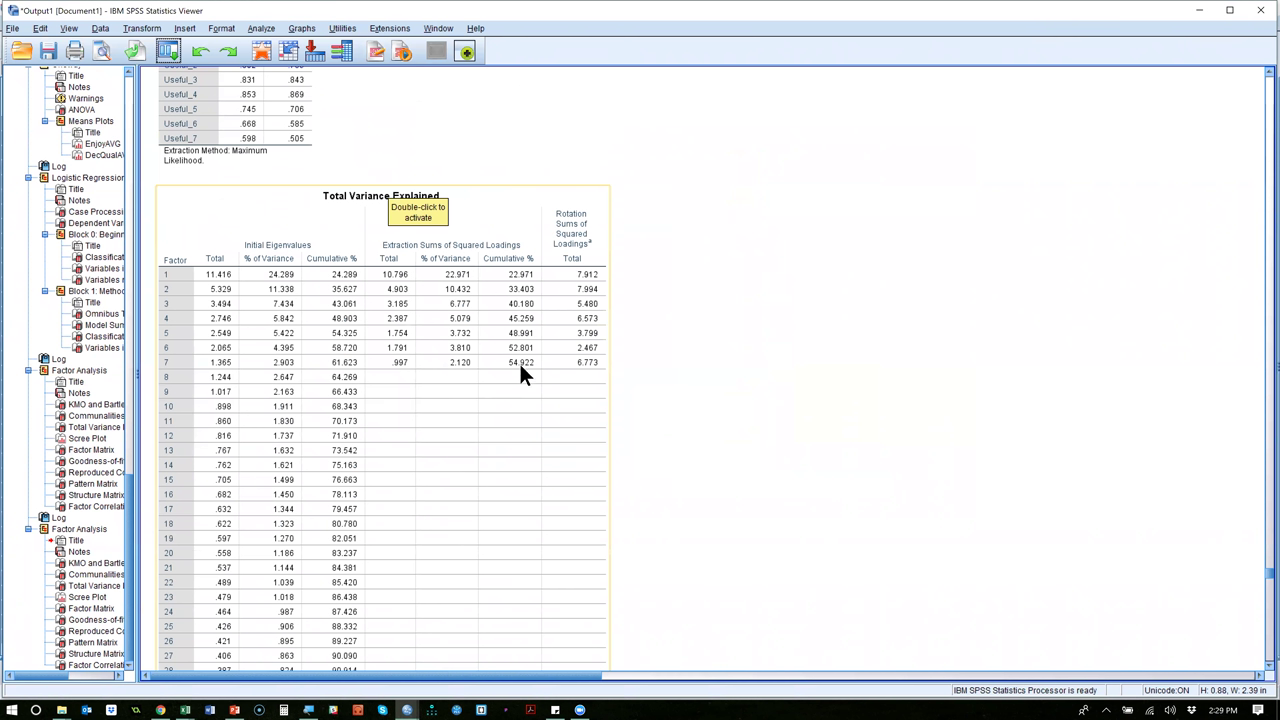
scroll(308, 383, down, 10)
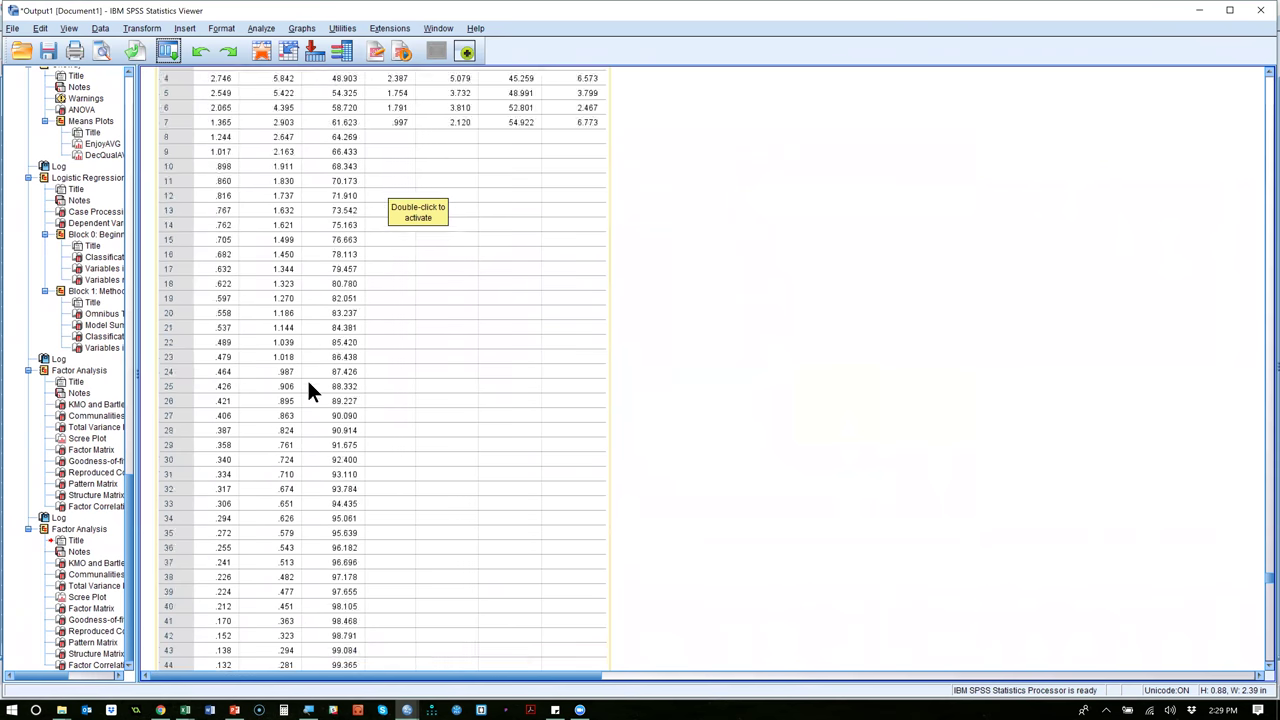
scroll(309, 385, down, 5)
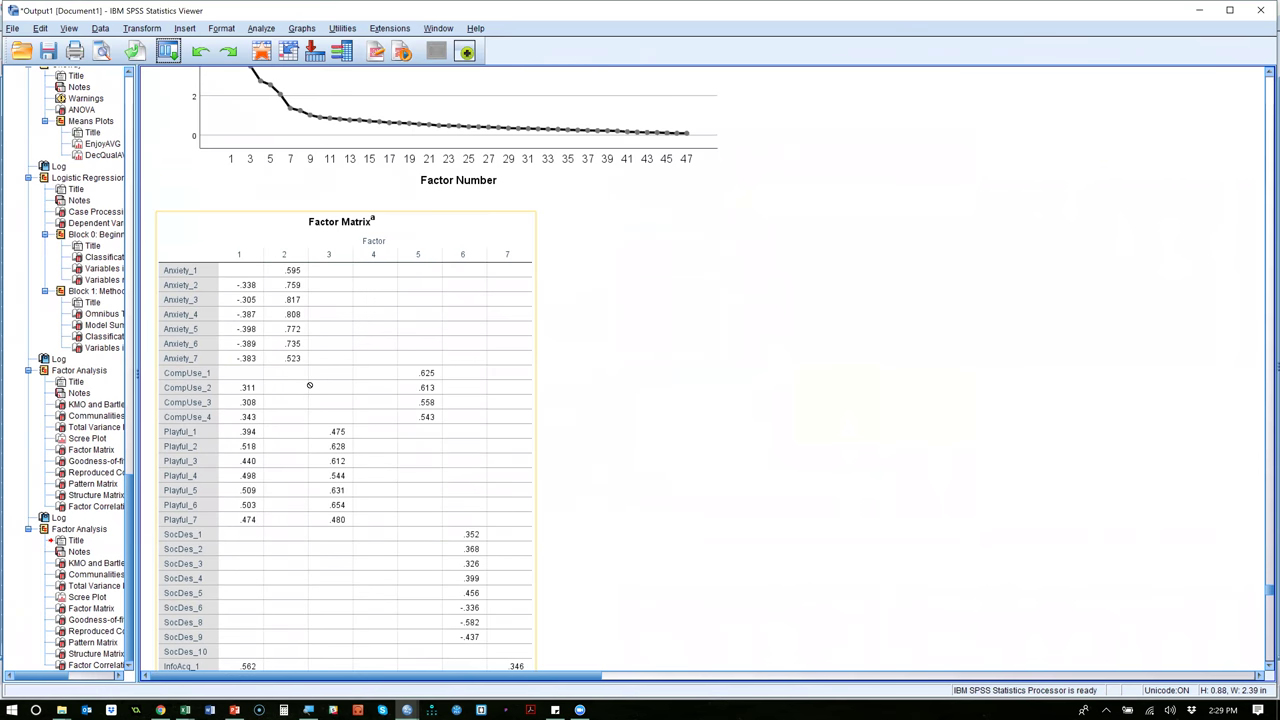
Check the seven-factor solution's Goodness-of-fit Test and the Reproduced Correlations footnote on residuals greater than 0.05.
scroll(309, 385, down, 15)
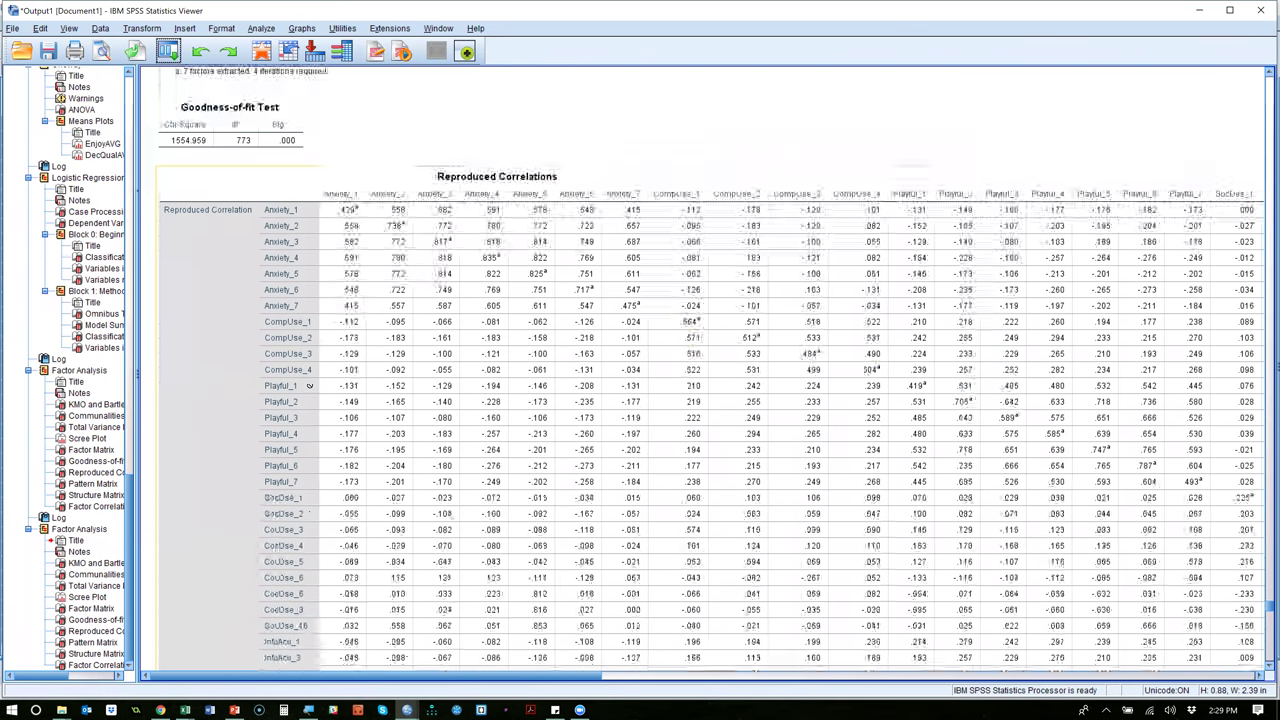
scroll(309, 385, down, 1)
click(239, 76)
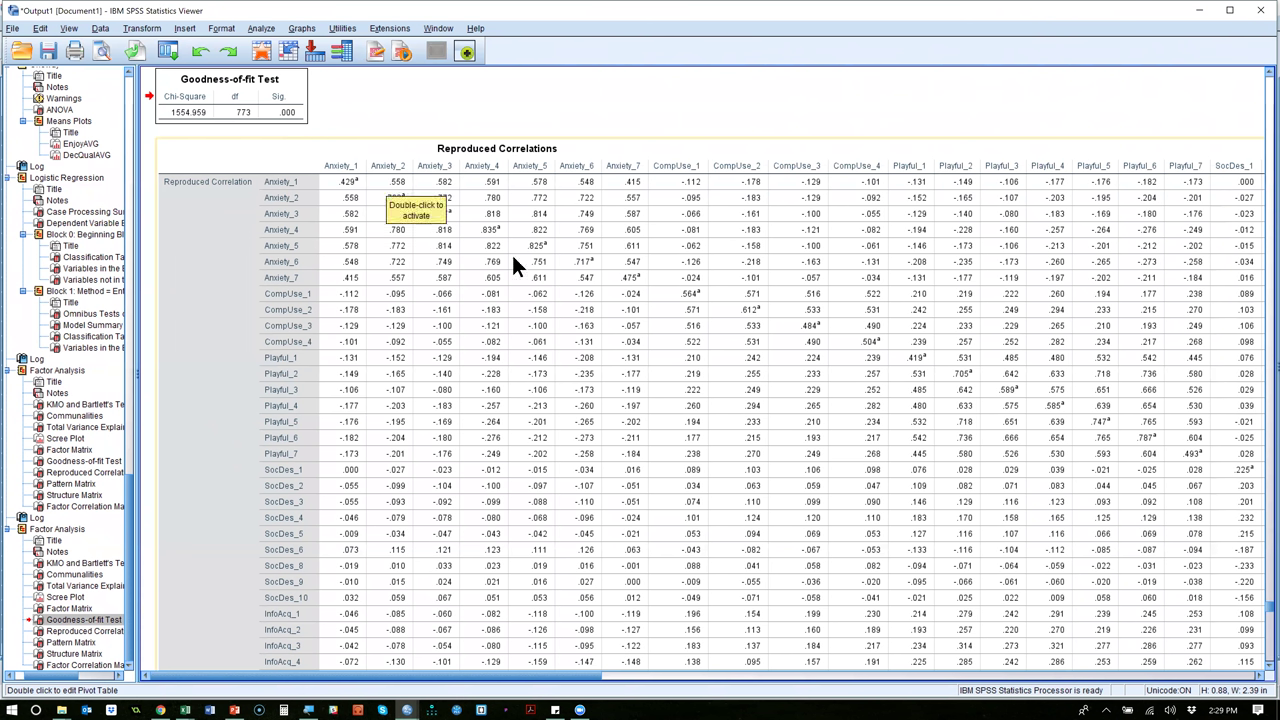
scroll(511, 252, down, 15)
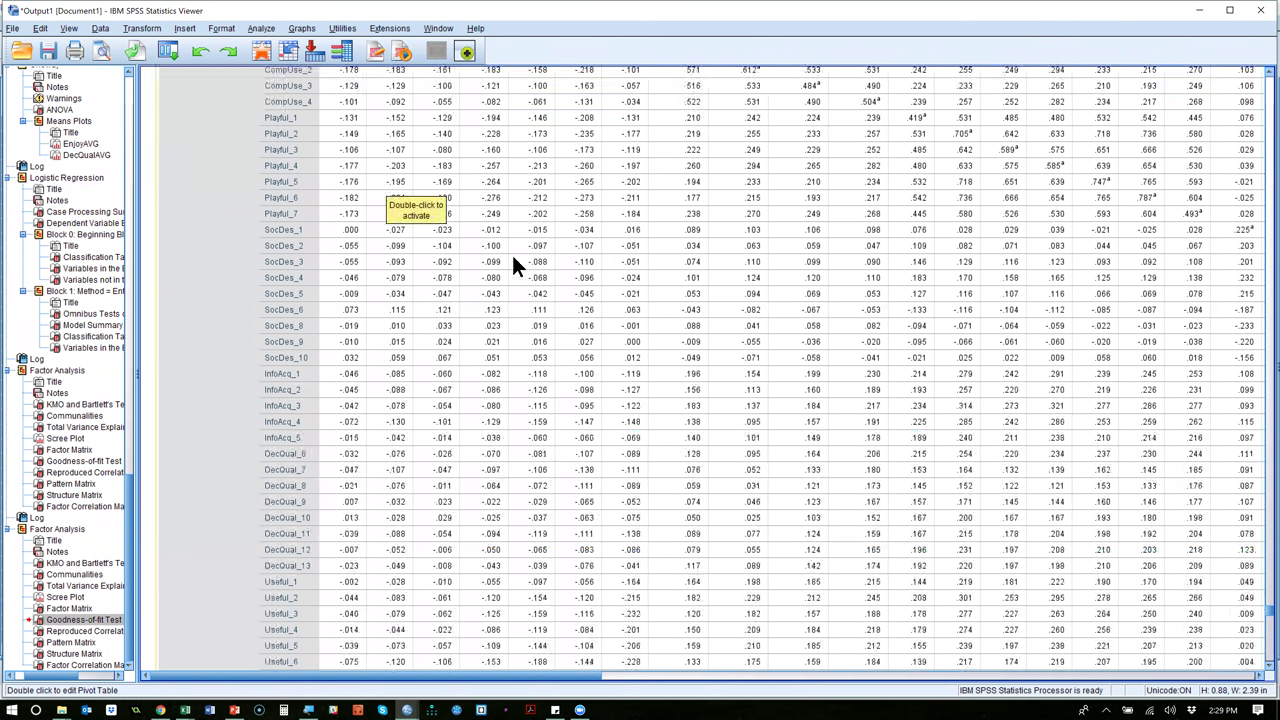
scroll(512, 258, down, 12)
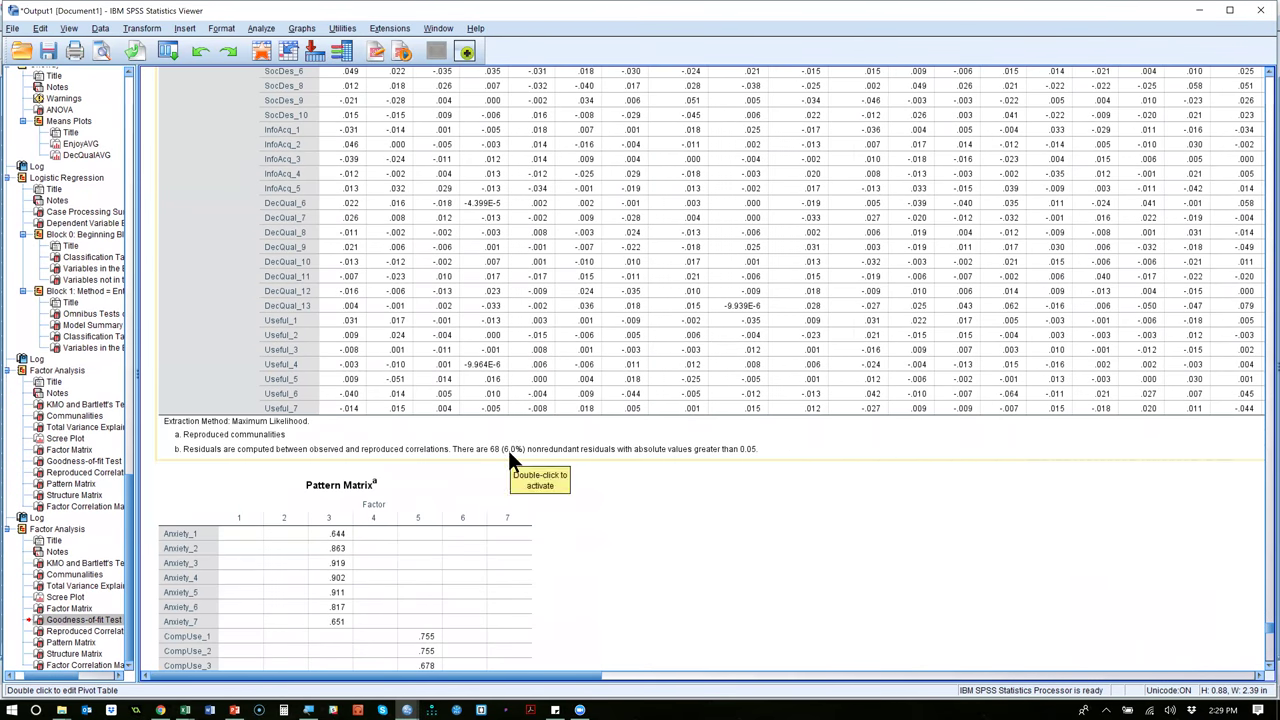
Review the seven-factor Pattern Matrix for cross-loadings, comparing the InfoAcq and DecQual items with the other groups.
scroll(508, 452, down, 5)
scroll(387, 446, down, 4)
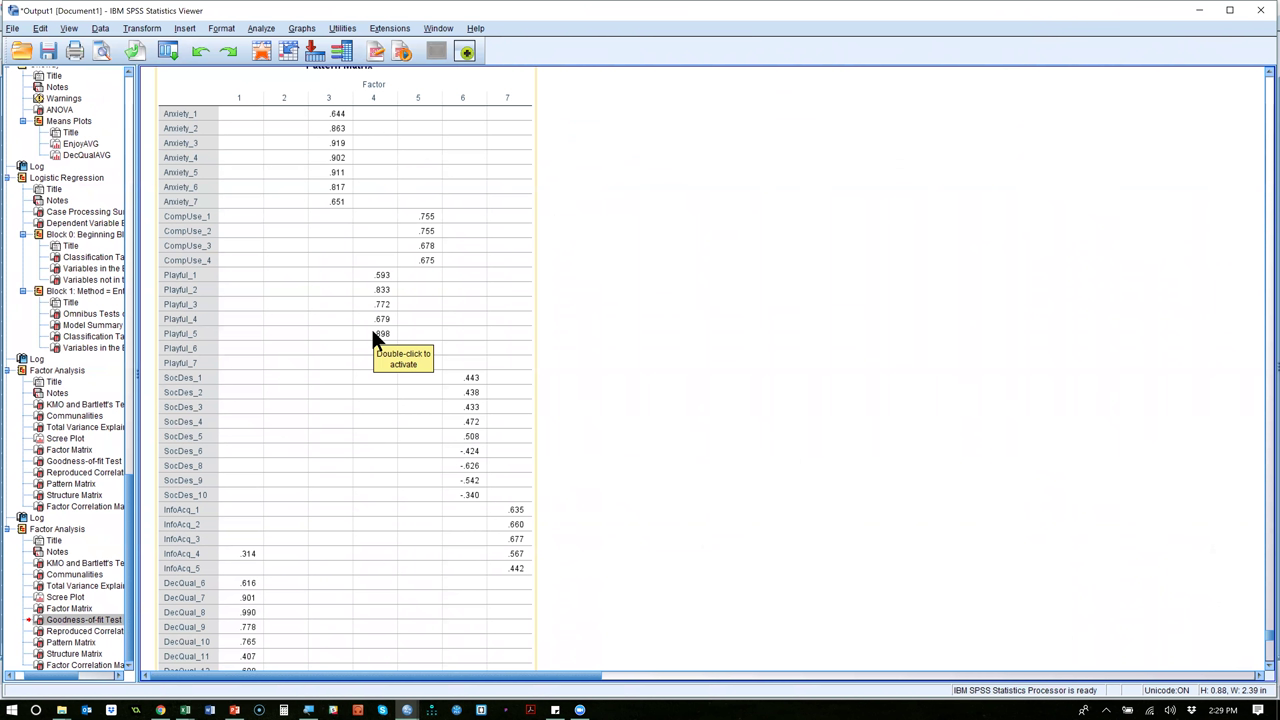
double_click(379, 390)
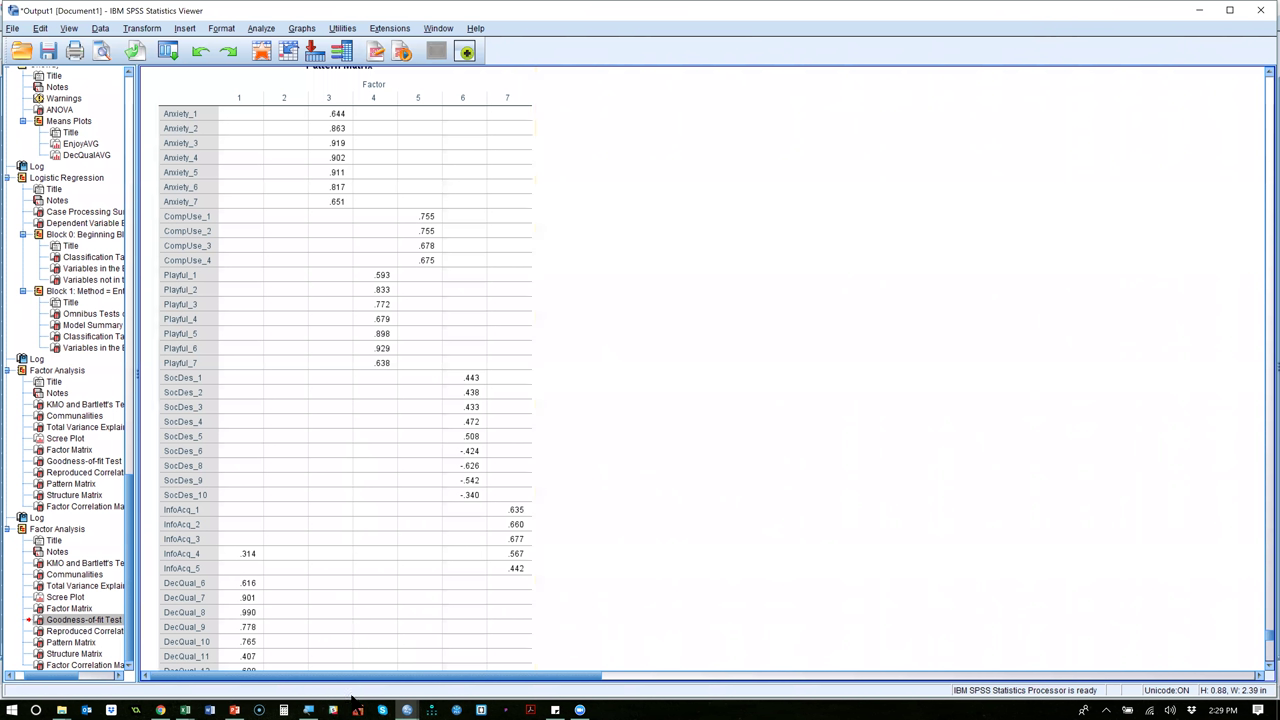
click(352, 552)
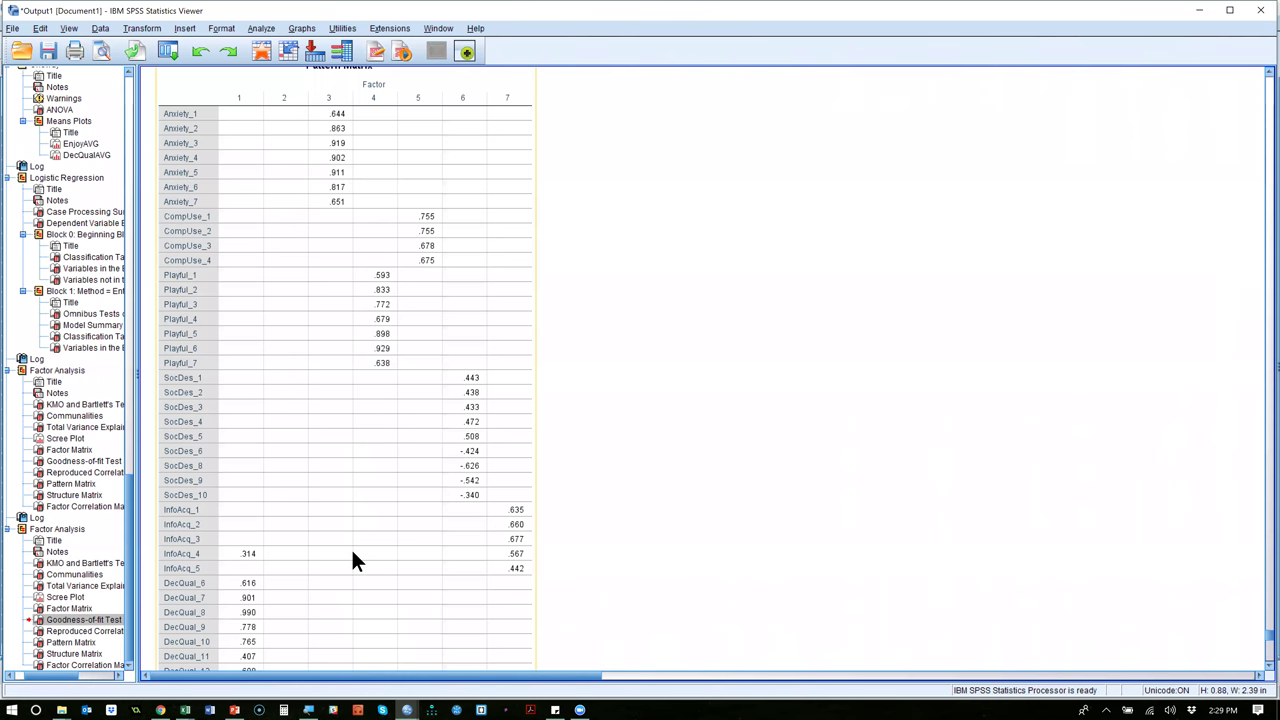
scroll(352, 550, down, 5)
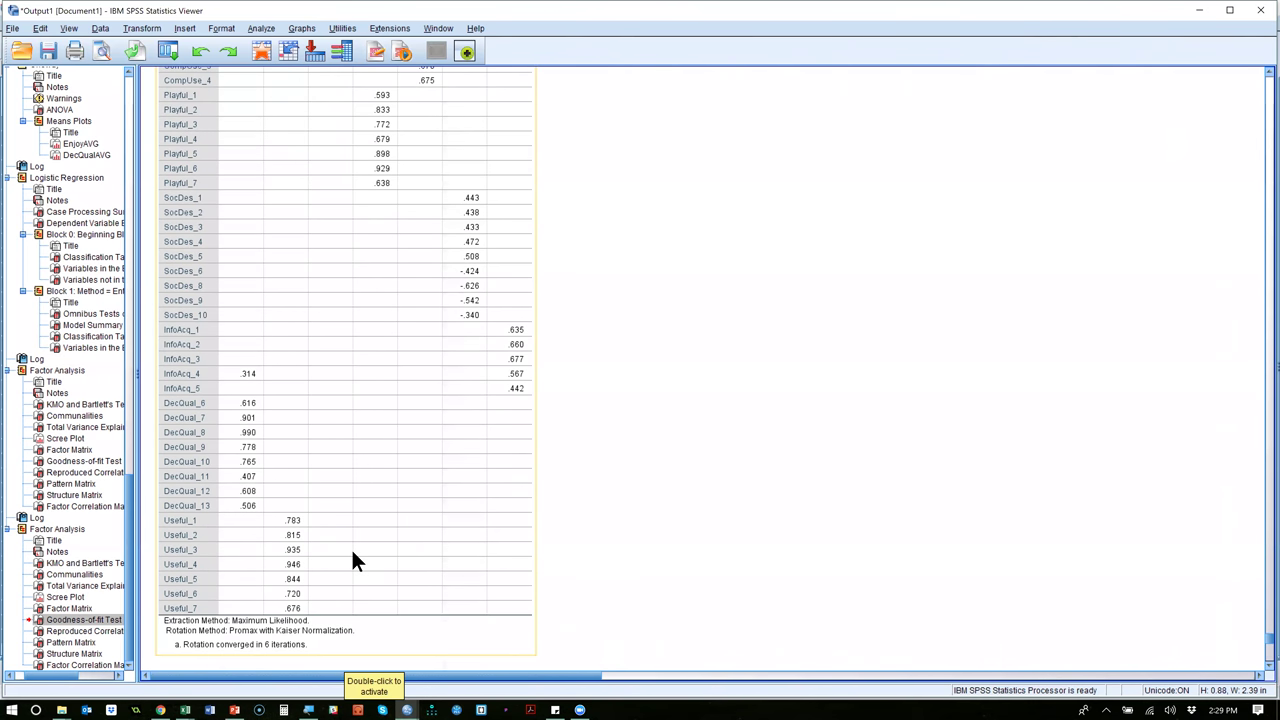
scroll(355, 561, up, 3)
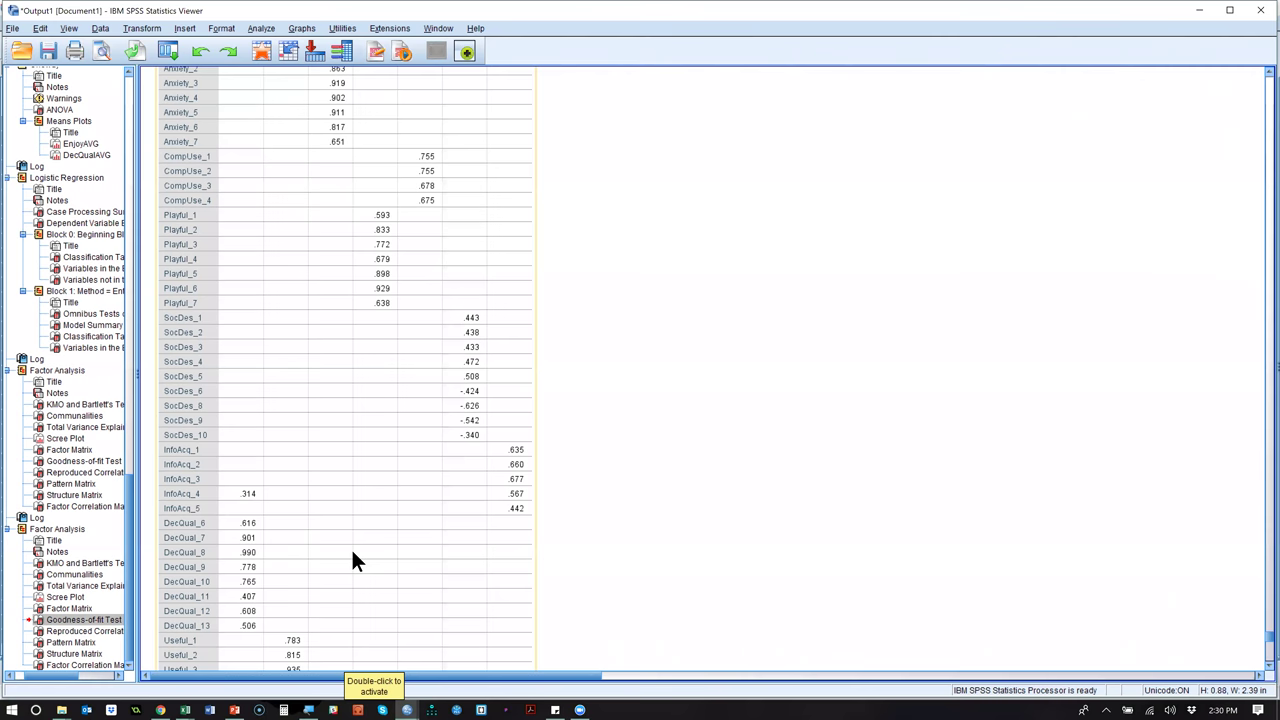
scroll(351, 562, up, 3)
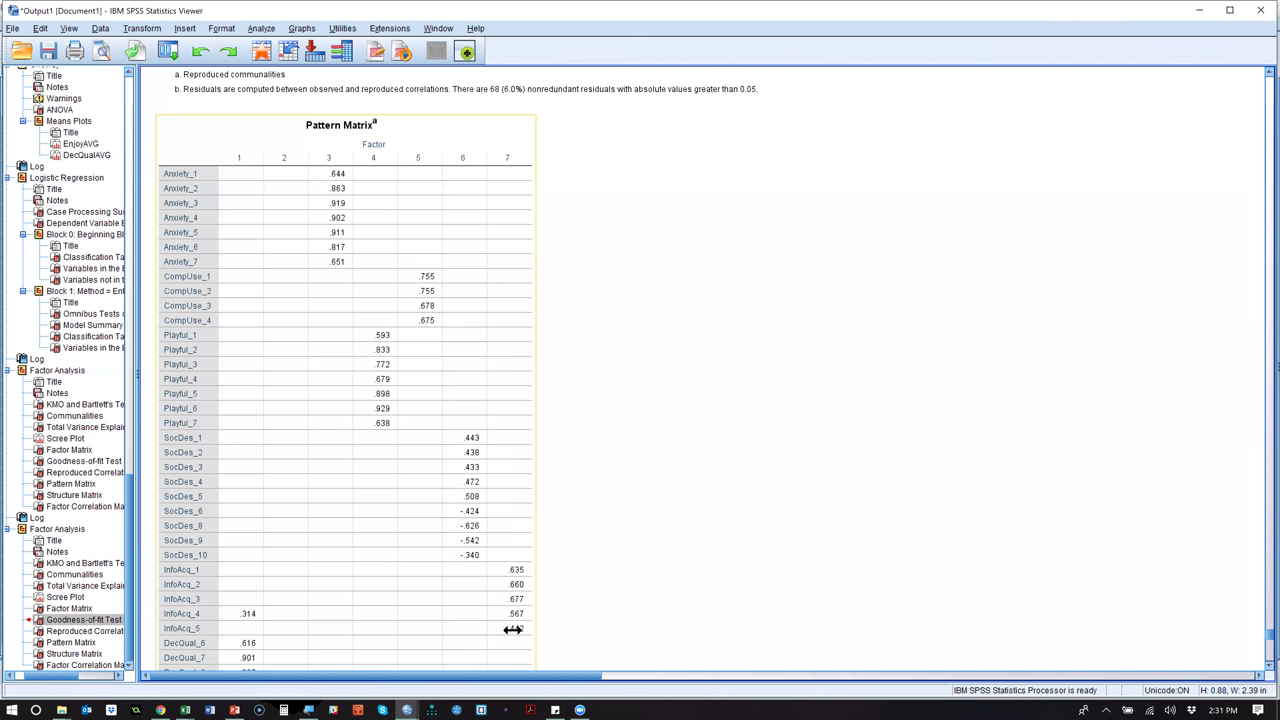
Replace all variables in the factor analysis with only InfoAcq_1 through InfoAcq_5 and DecQual_6 through DecQual_13.
click(167, 50)
click(188, 77)
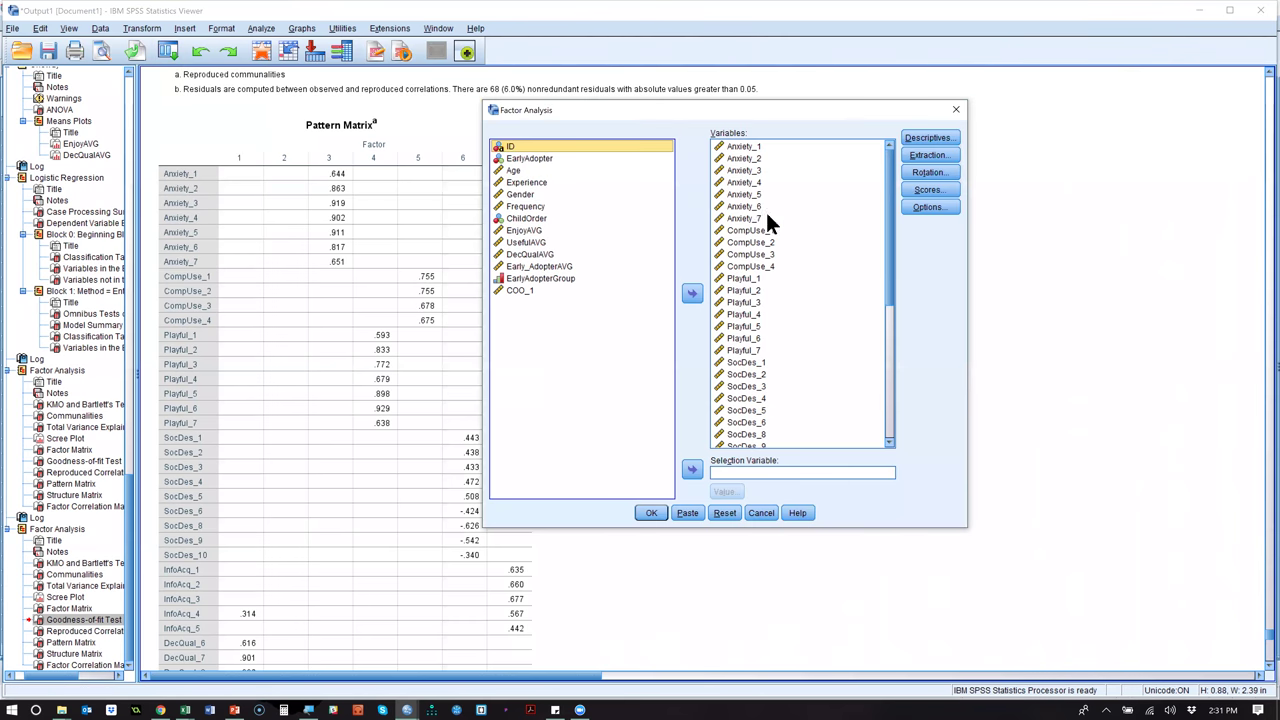
click(791, 217)
key(ctrl+a)
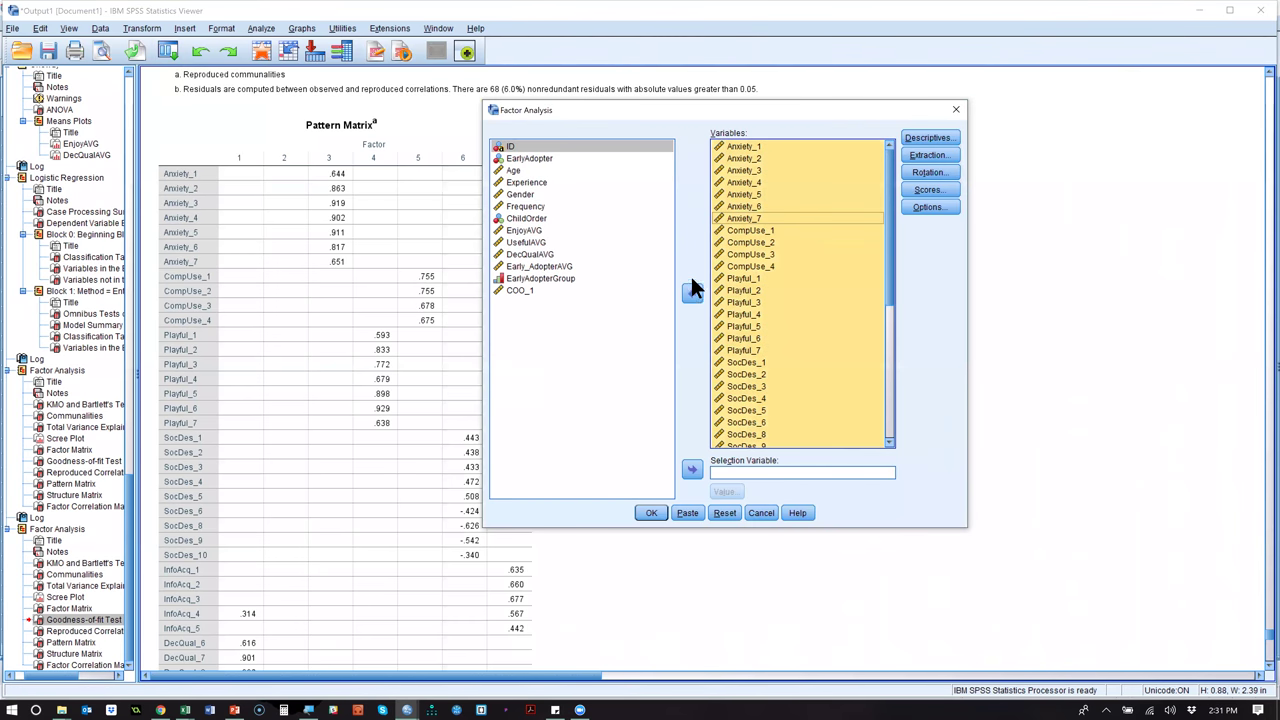
click(693, 295)
scroll(579, 337, down, 10)
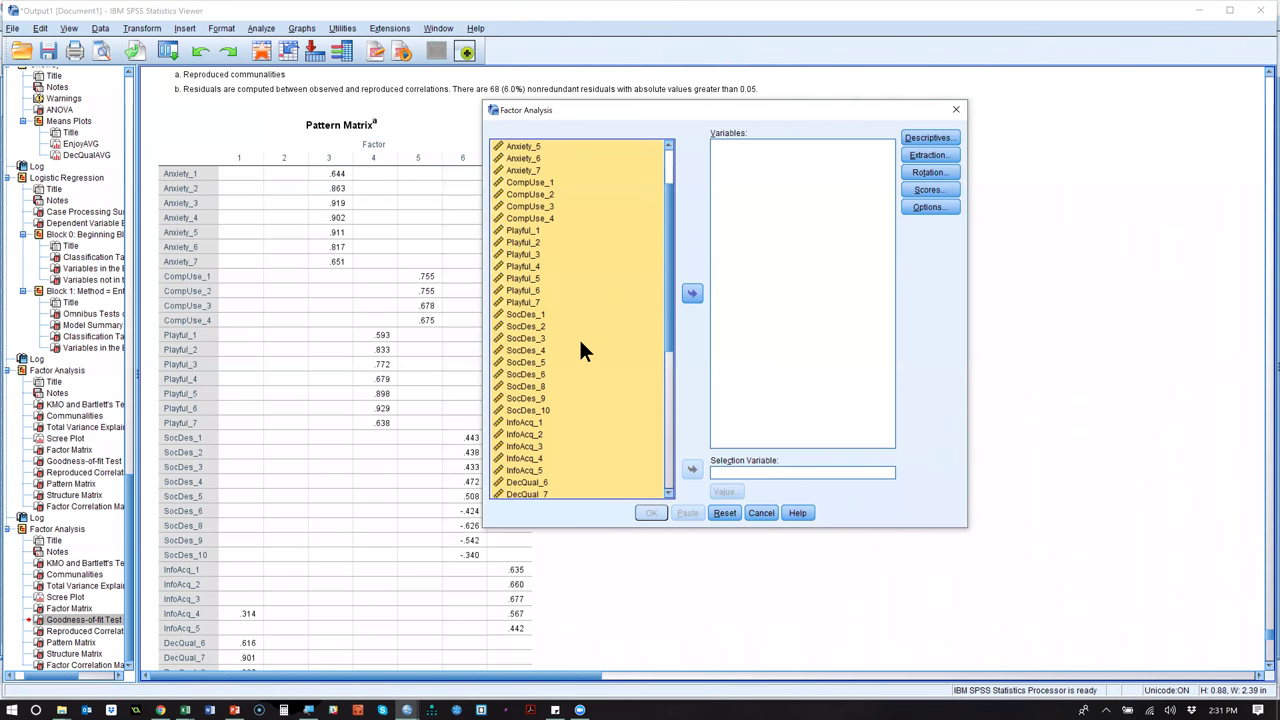
click(530, 278)
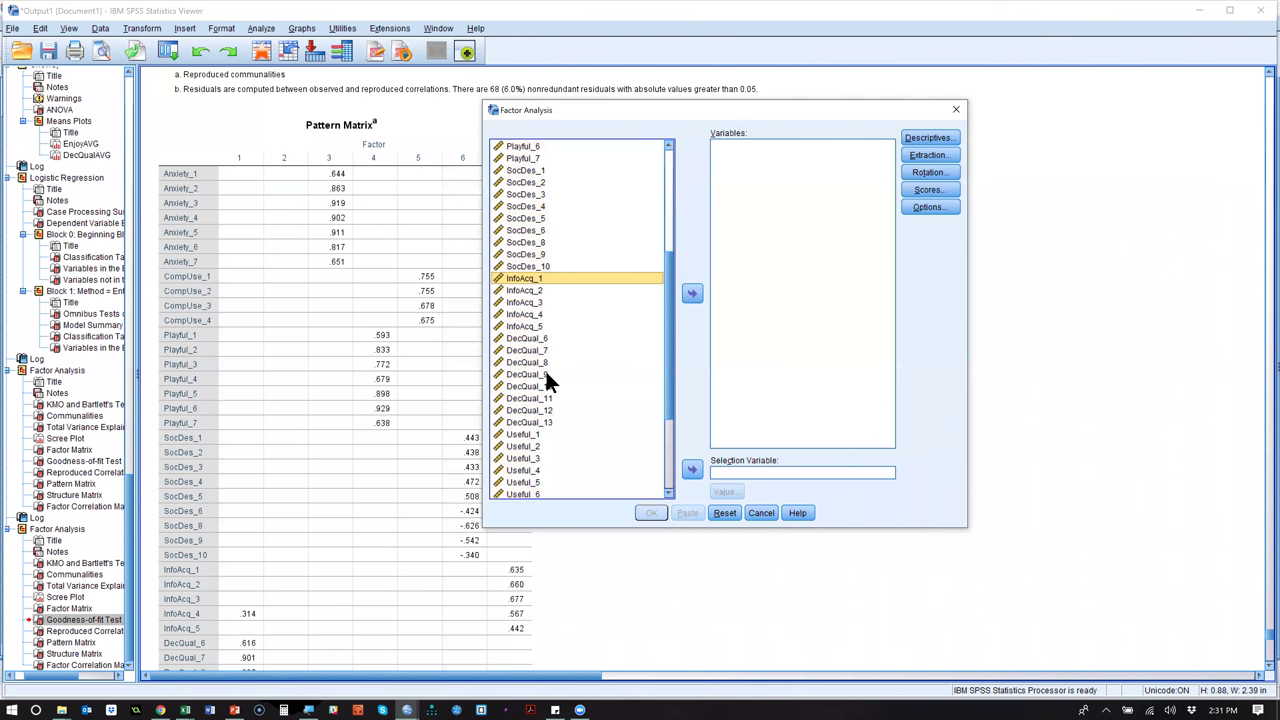
shift+click(560, 422)
click(693, 293)
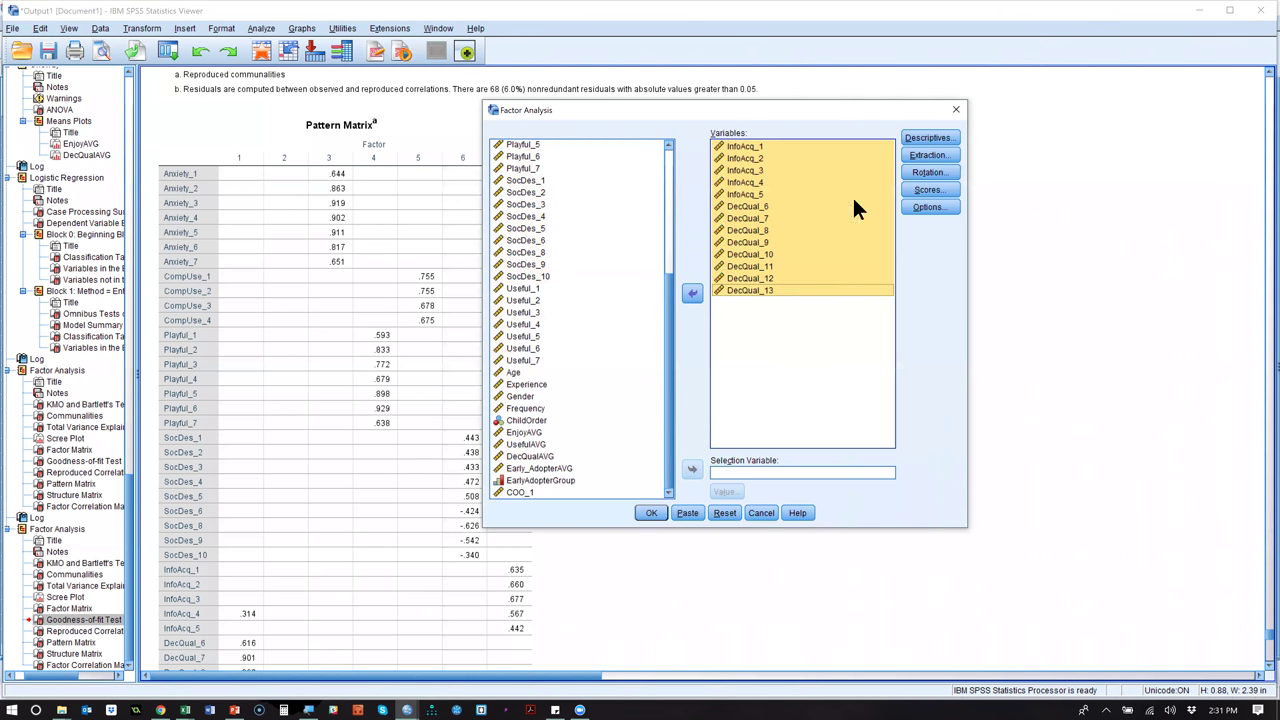
Run the factor analysis with extraction based on eigenvalues greater than 1, and view its Pattern Matrix.
click(930, 155)
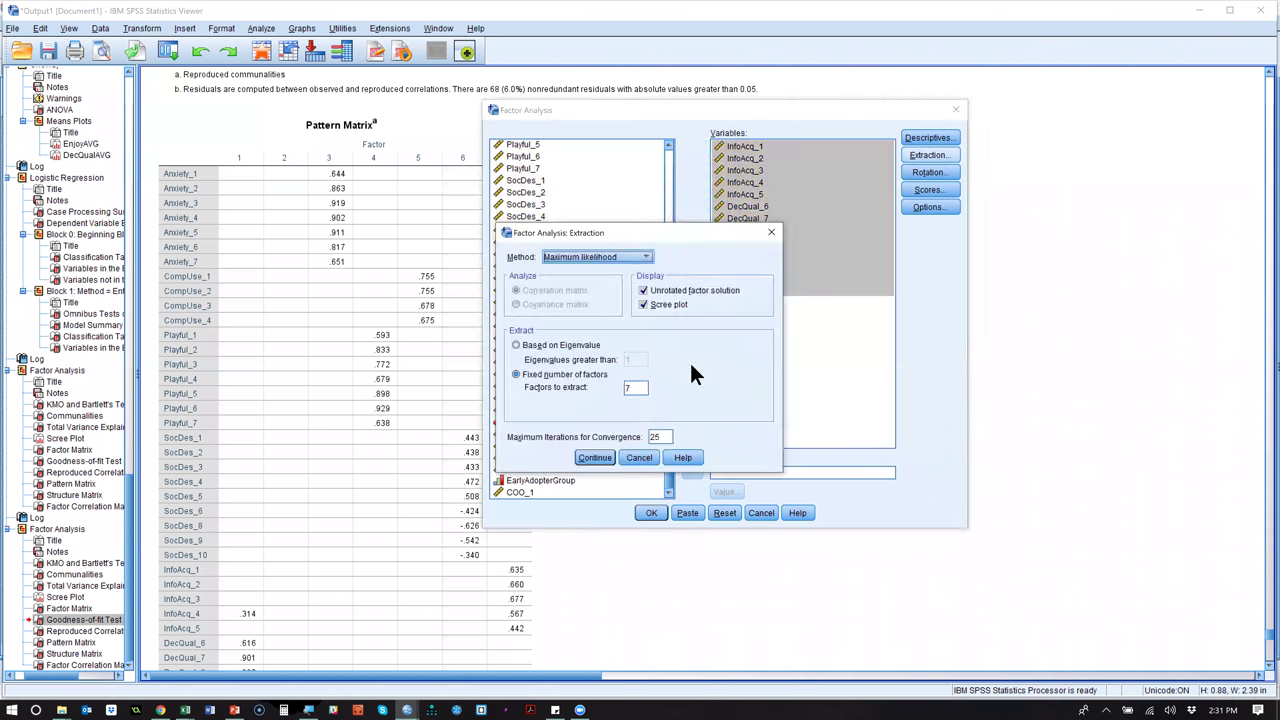
click(641, 389)
key(BackSpace)
text(2)
click(525, 345)
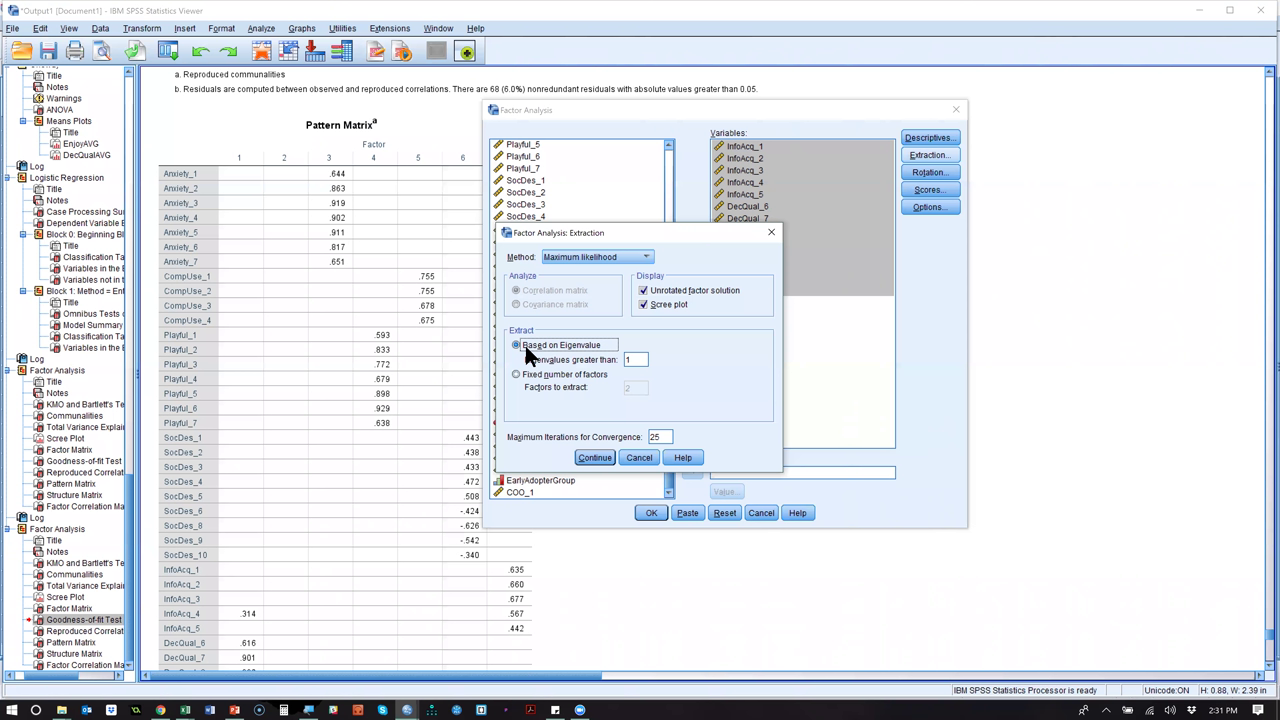
click(592, 459)
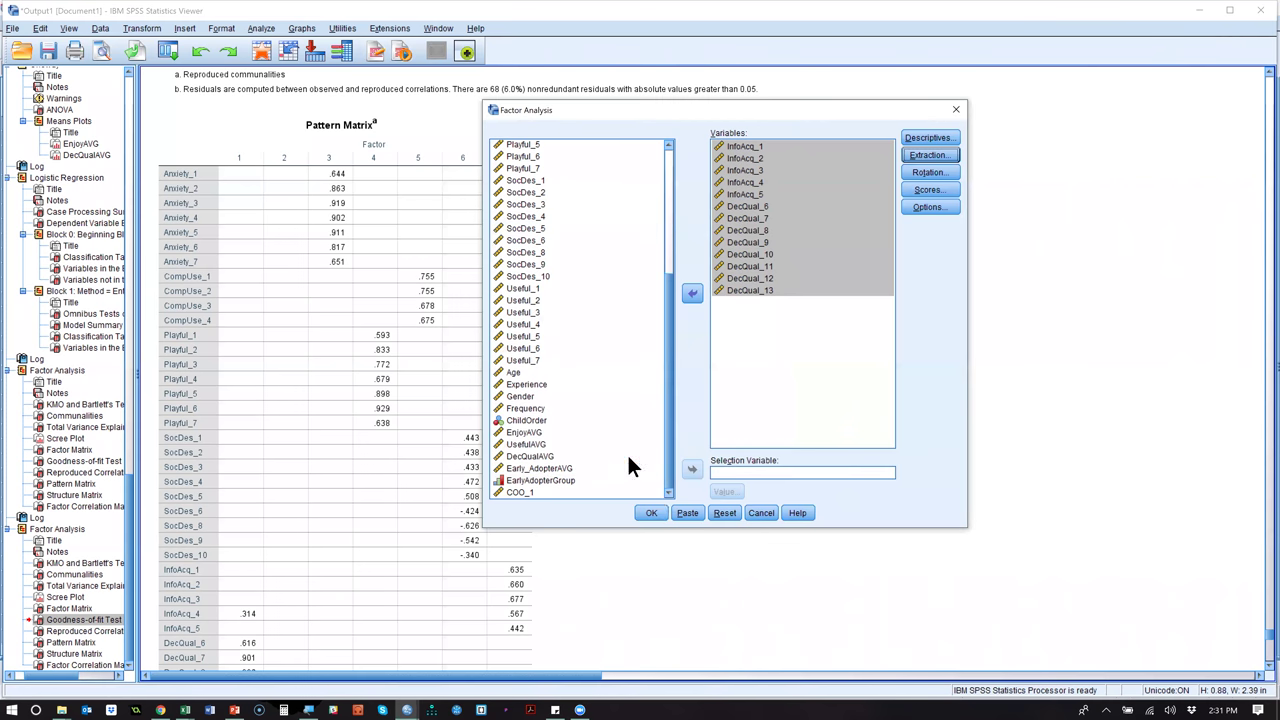
click(652, 512)
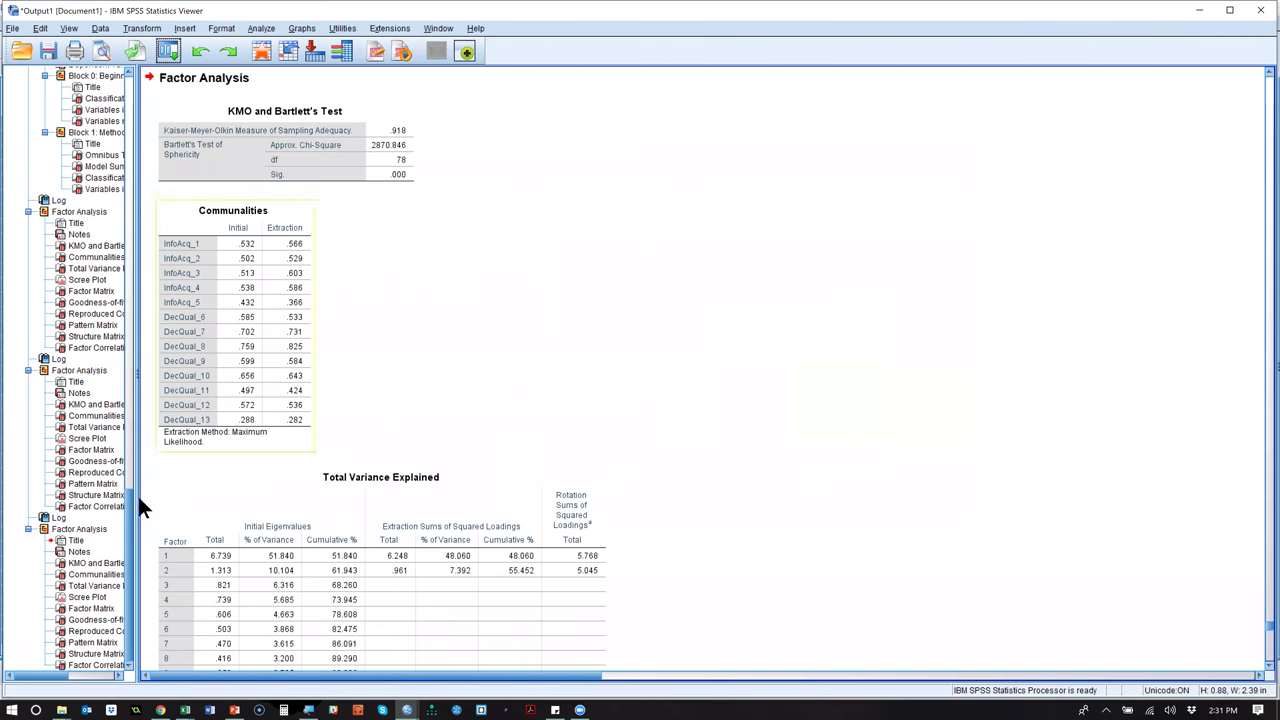
click(88, 642)
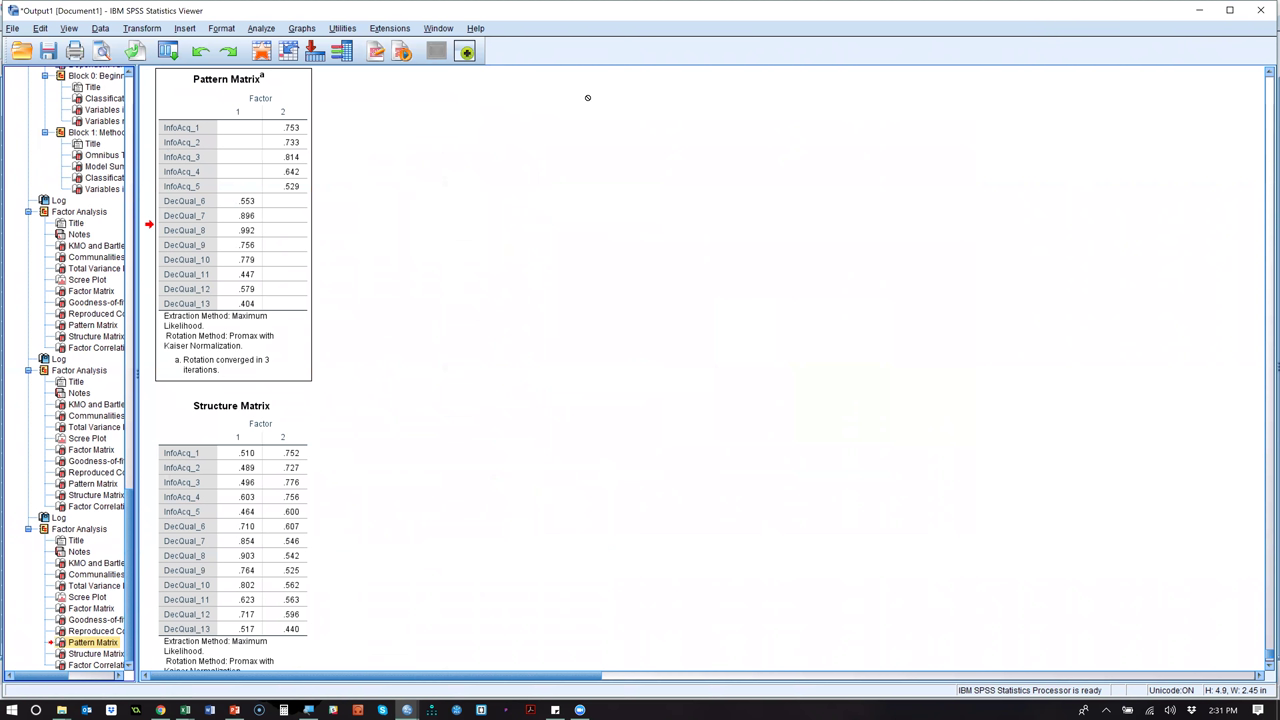
In the factor analysis options, set small coefficients to be suppressed below an absolute value of 1.
click(170, 54)
click(179, 70)
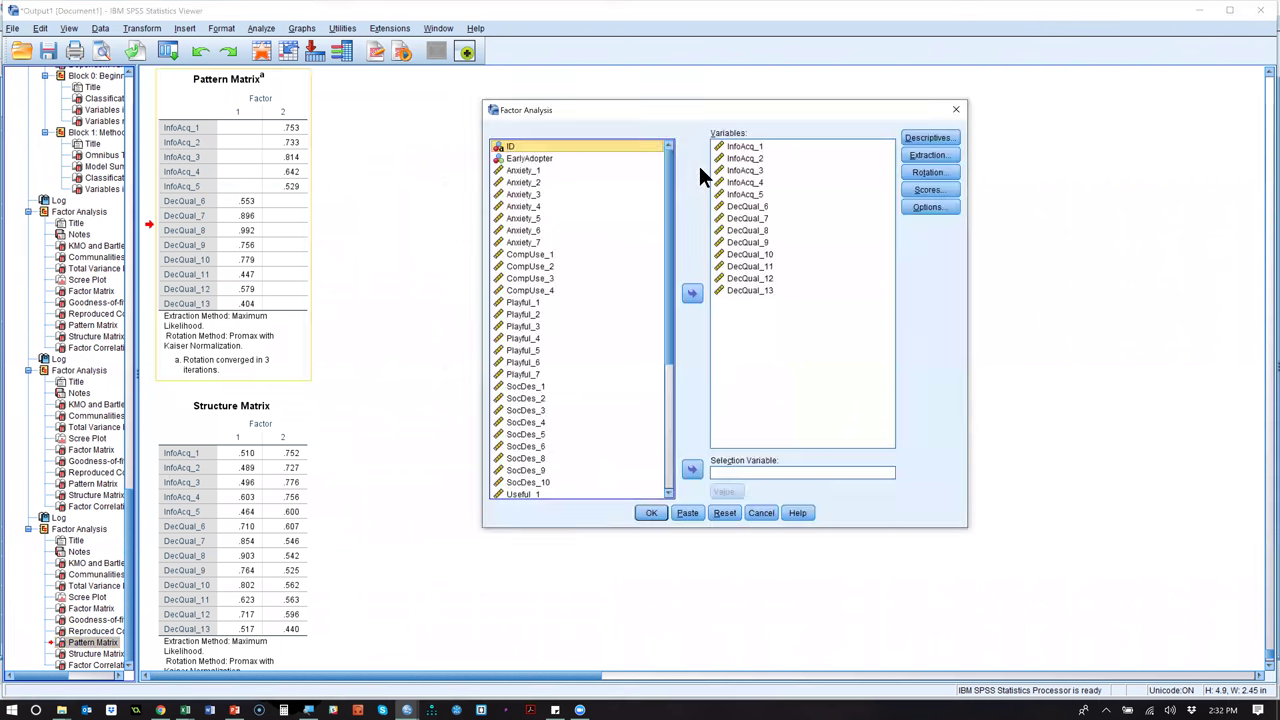
click(929, 155)
key(Escape)
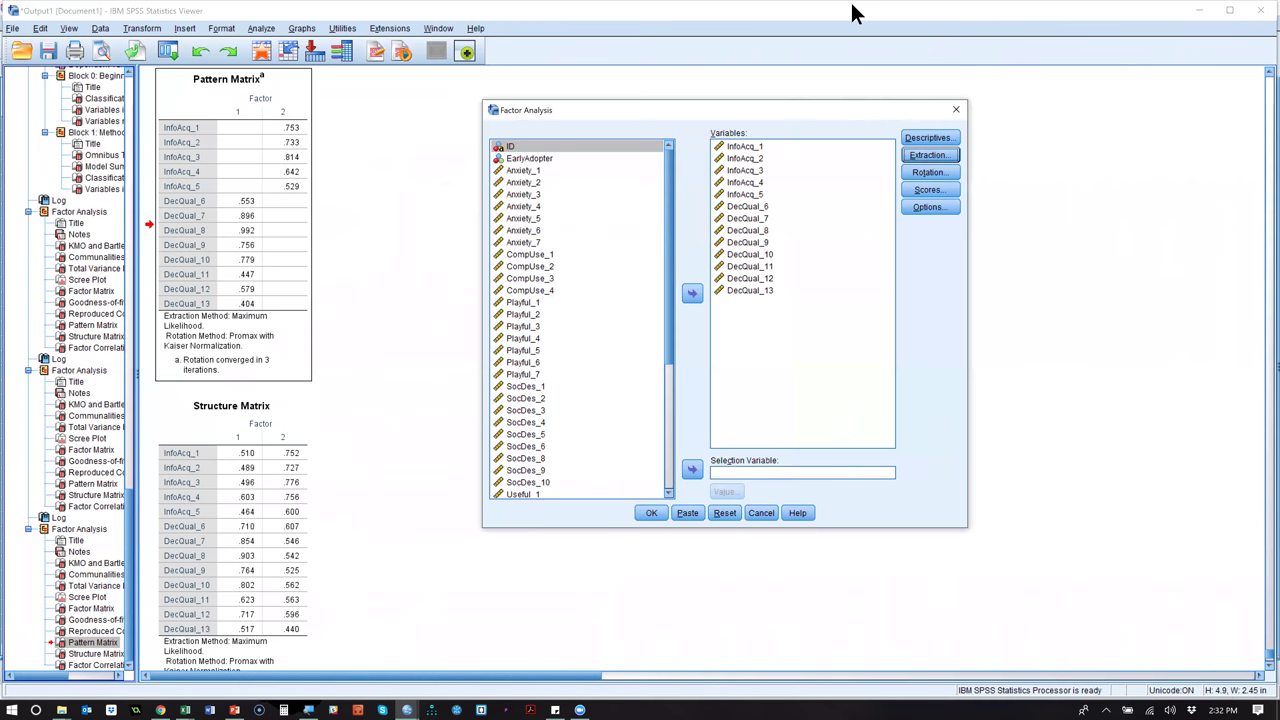
click(849, 6)
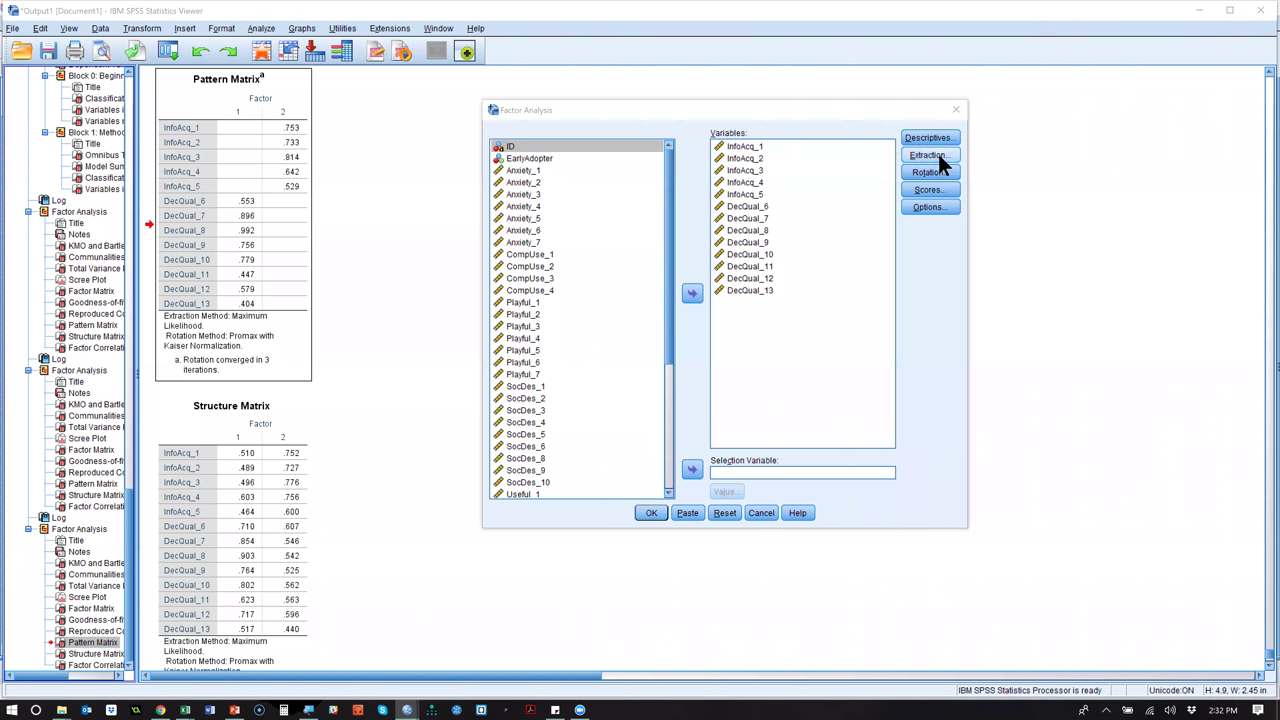
click(929, 207)
double_click(696, 399)
text(1)
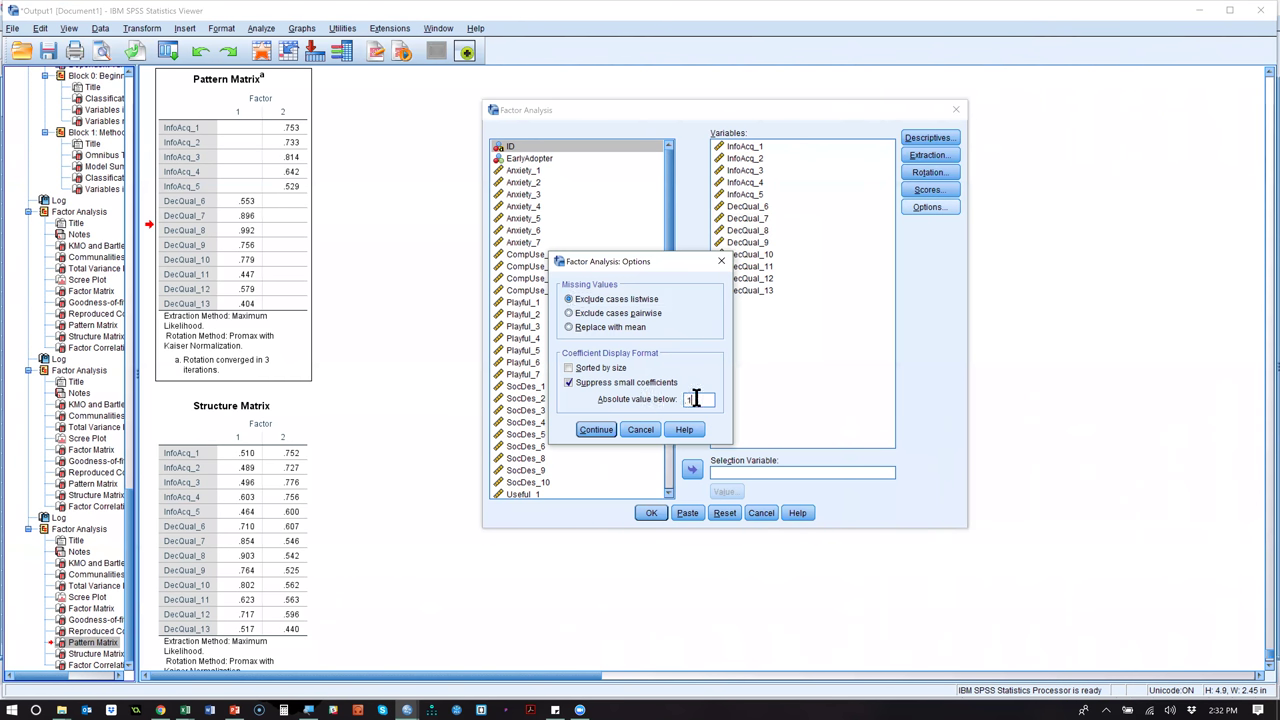
click(595, 432)
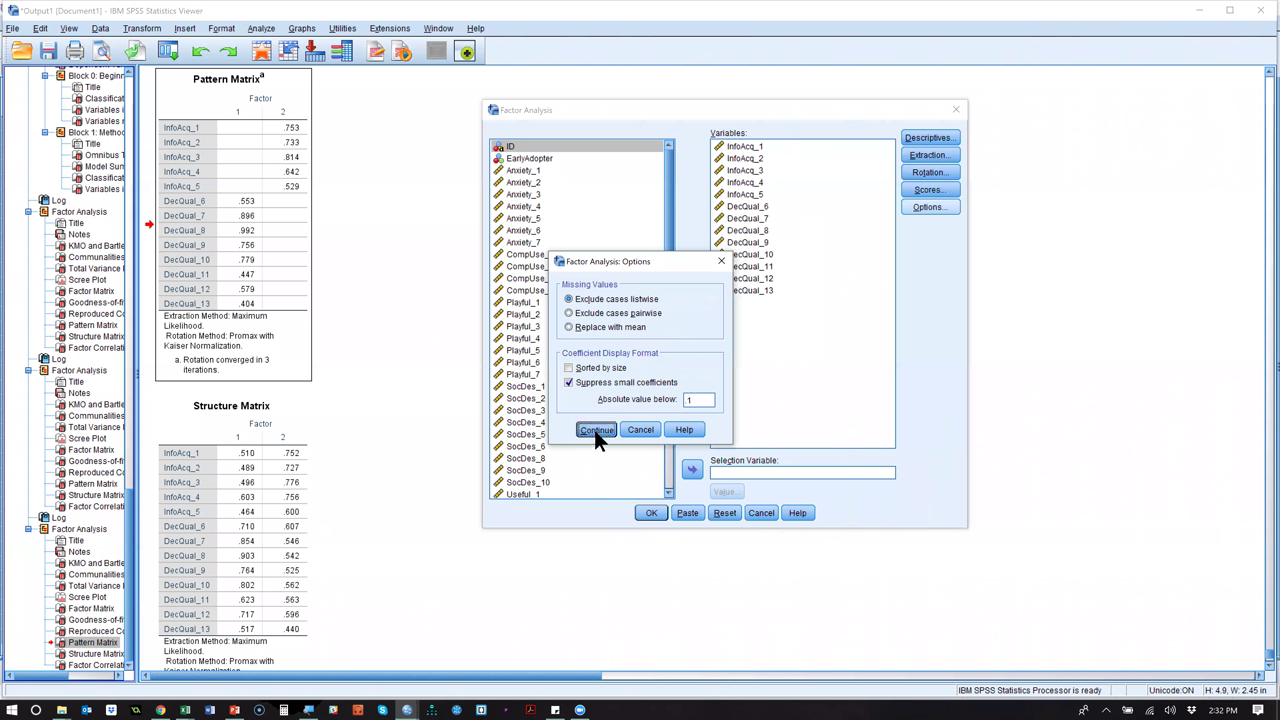
Run the factor analysis on the InfoAcq and DecQual items with the new suppression threshold, and view its Pattern Matrix.
click(651, 513)
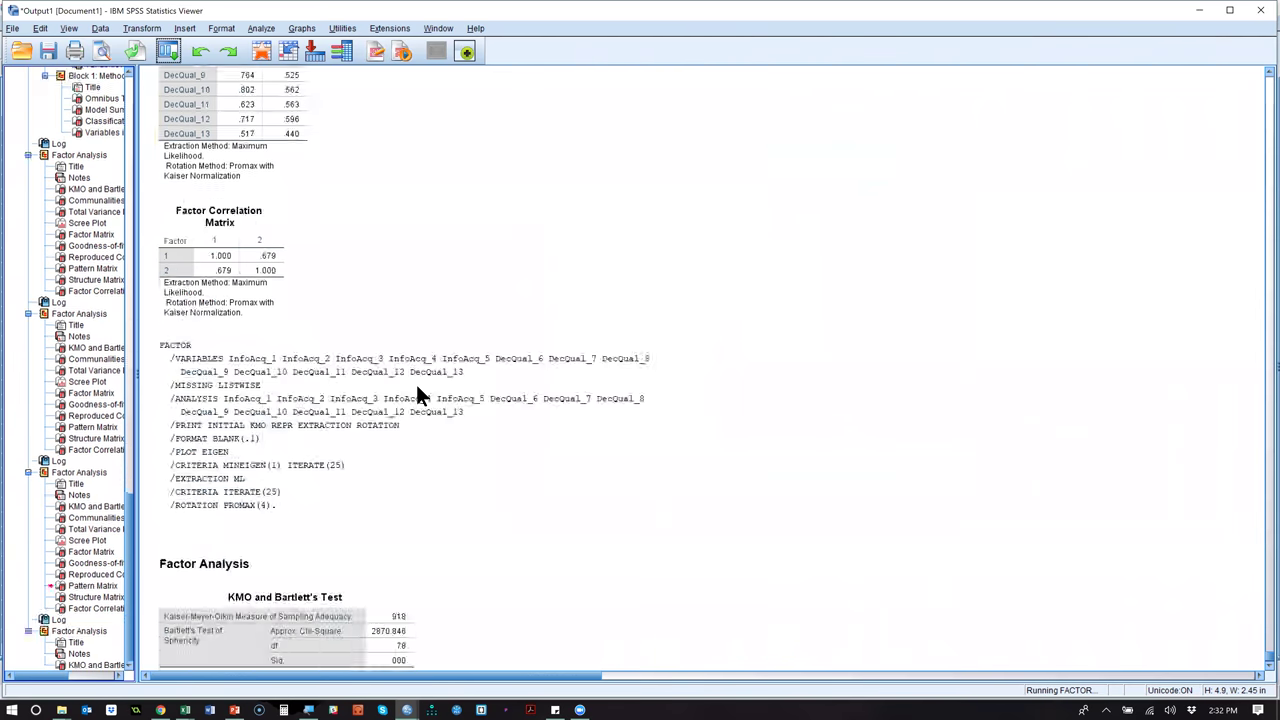
click(98, 640)
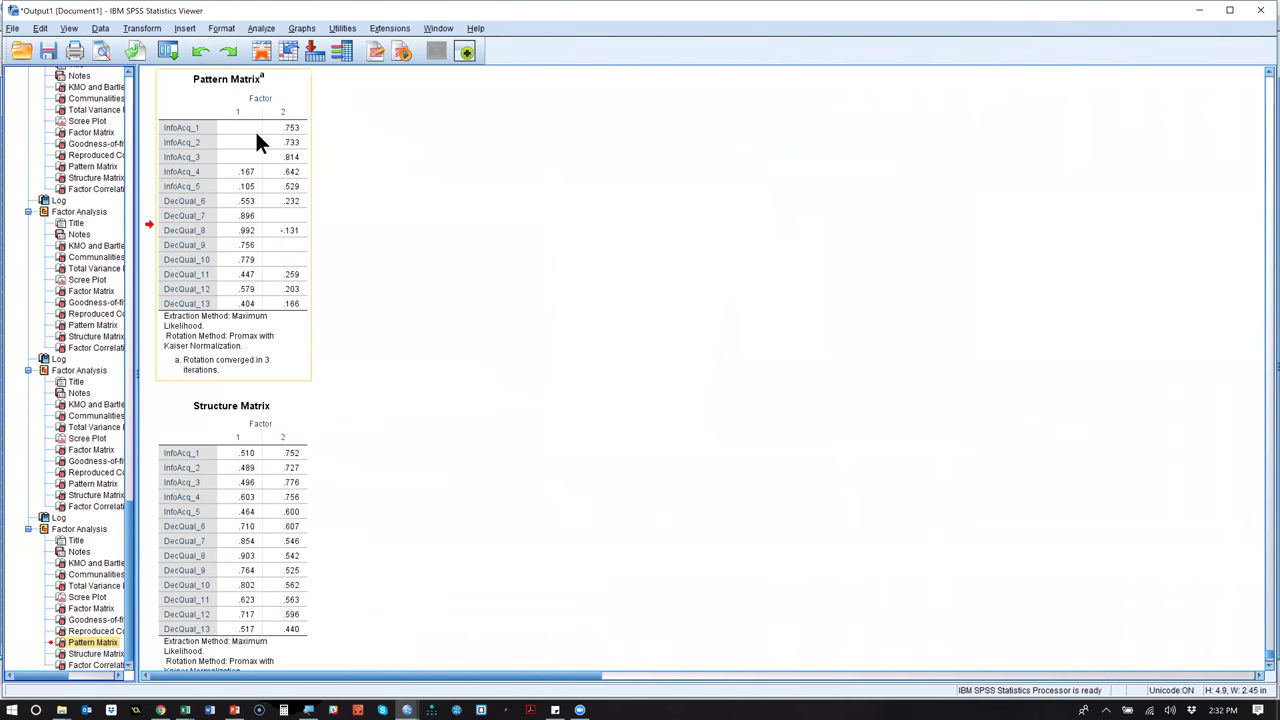
double_click(297, 208)
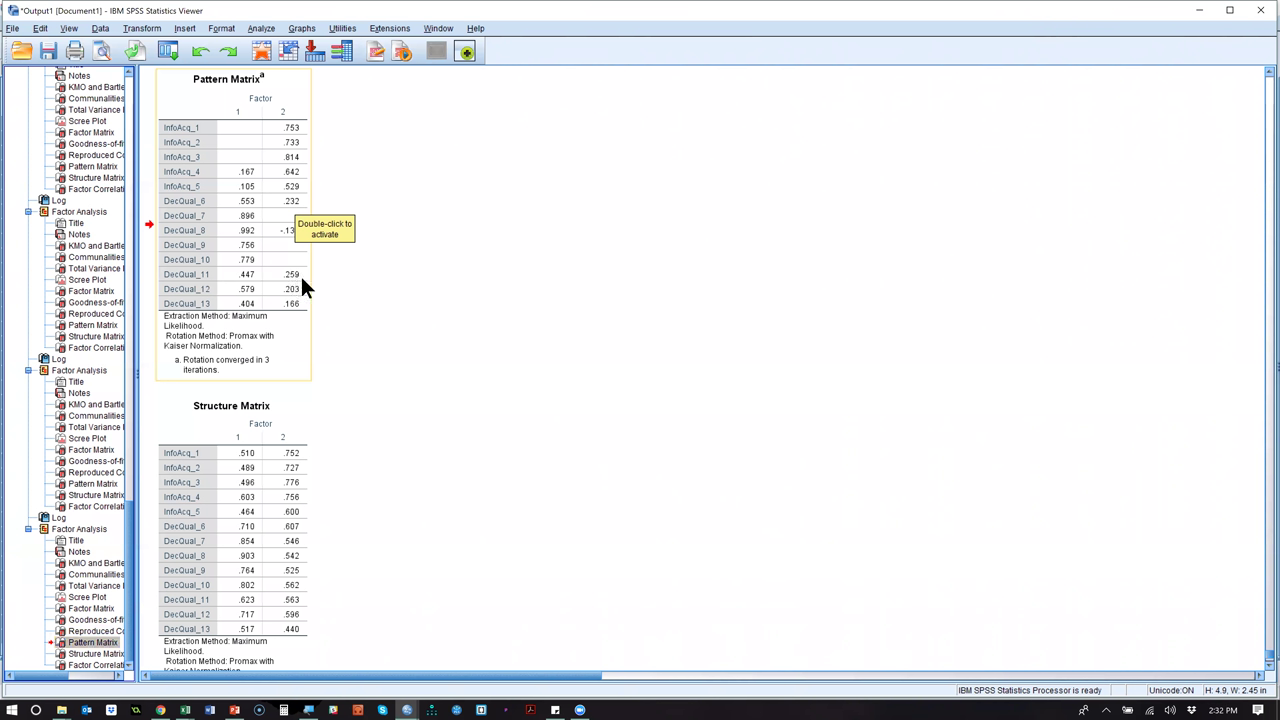
Switch to the Data Editor's variable definitions and widen the Label column to show the full item wording.
key(alt+Tab)
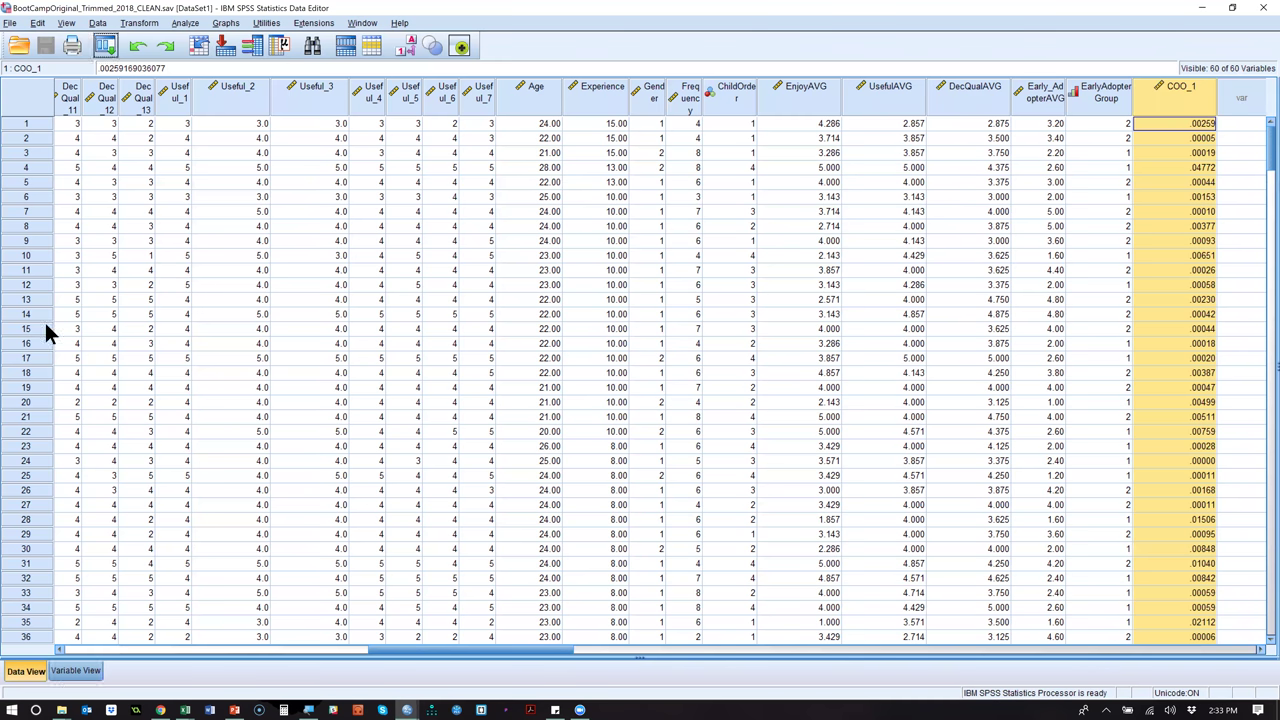
key(ctrl+t)
click(36, 374)
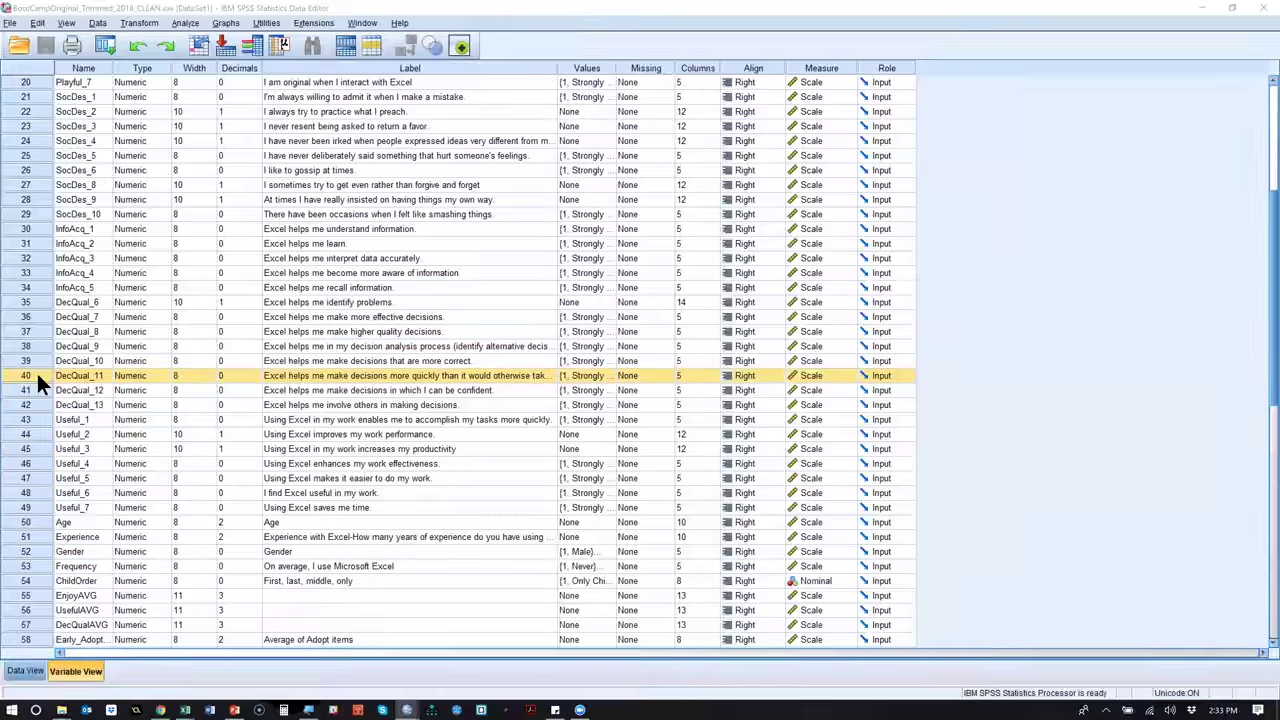
key(alt+Tab)
key(alt+Tab)
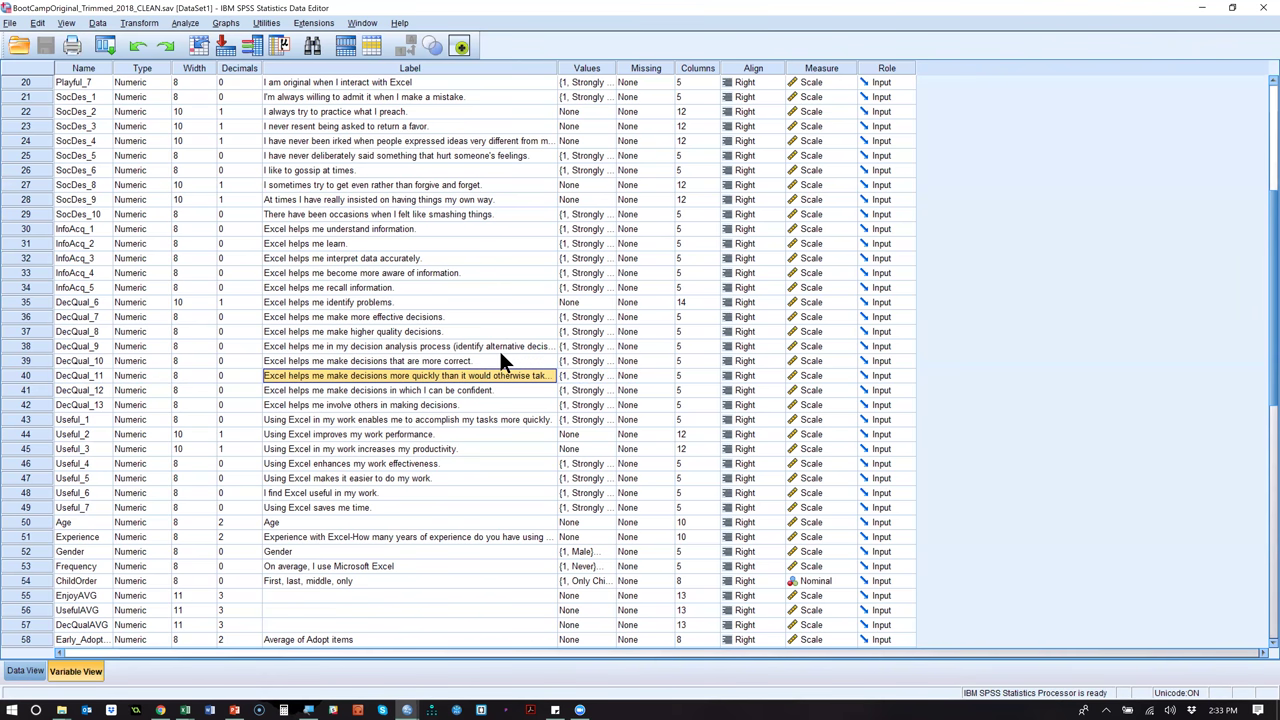
click(550, 68)
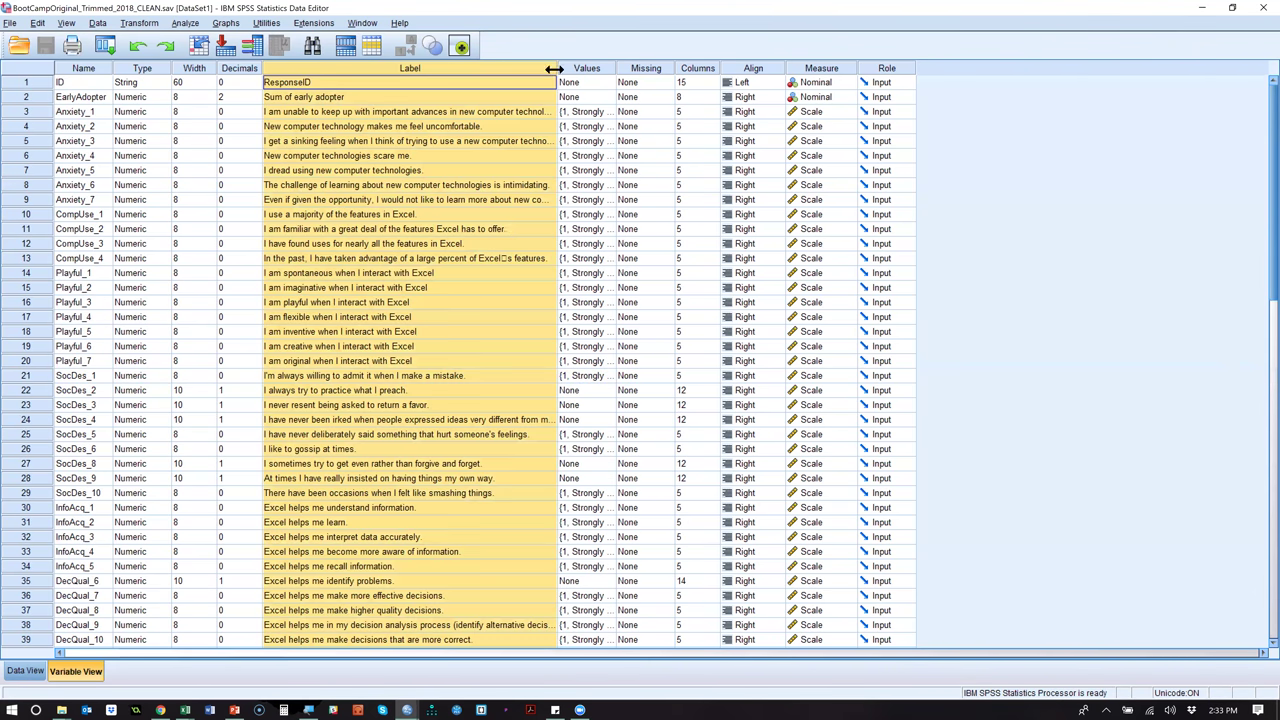
click(511, 419)
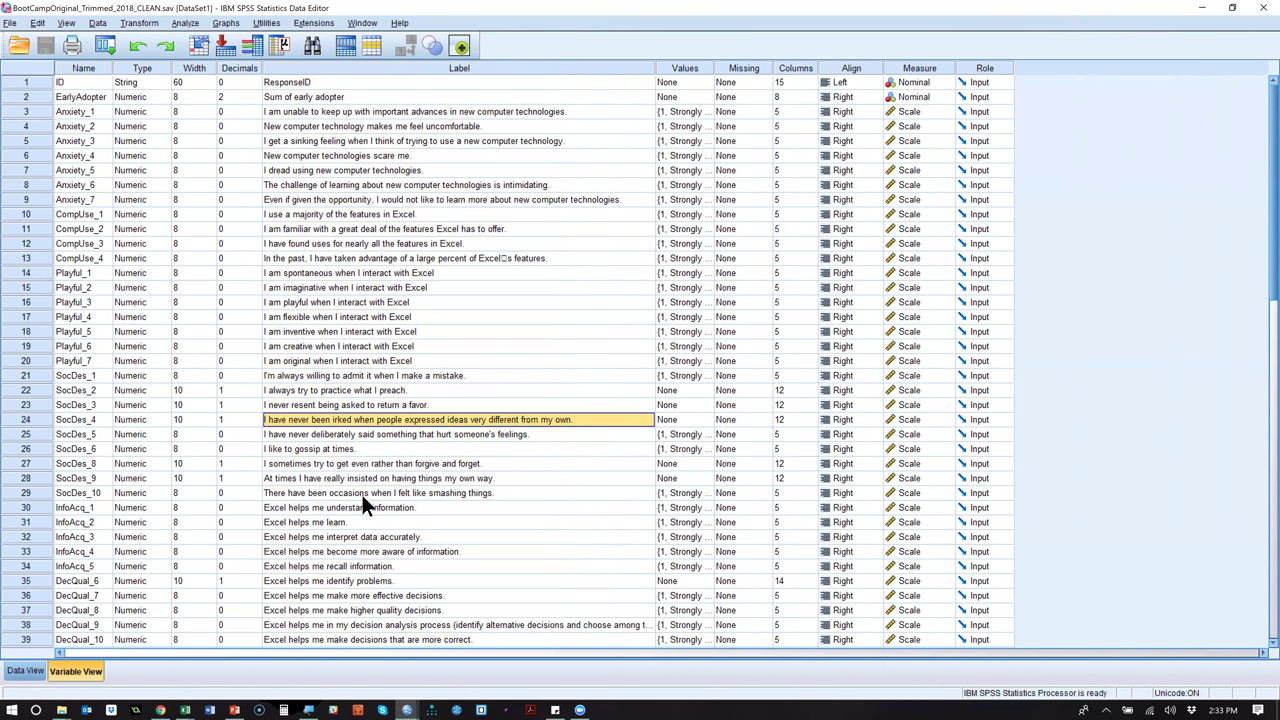
Read the DecQual_11 label and compare its wording with the neighbouring DecQual and InfoAcq items, and return to the output viewer.
scroll(361, 492, down, 2)
click(323, 572)
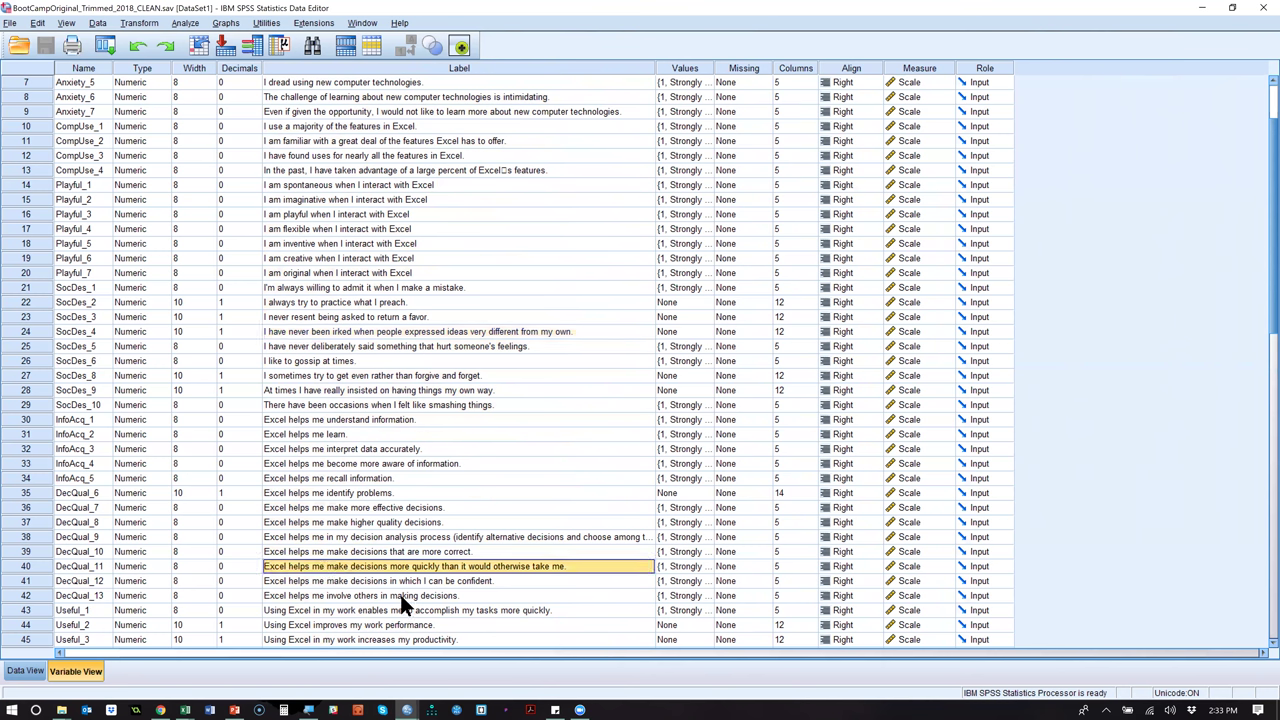
key(F2)
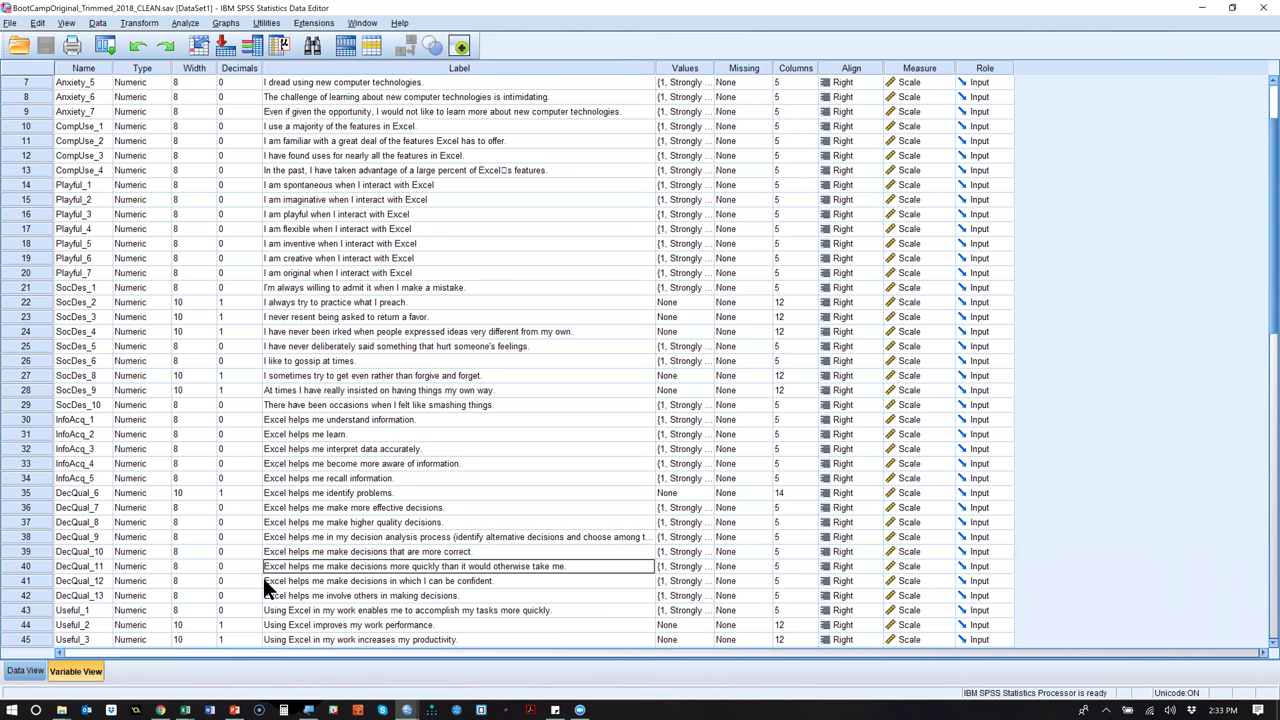
key(alt+Tab)
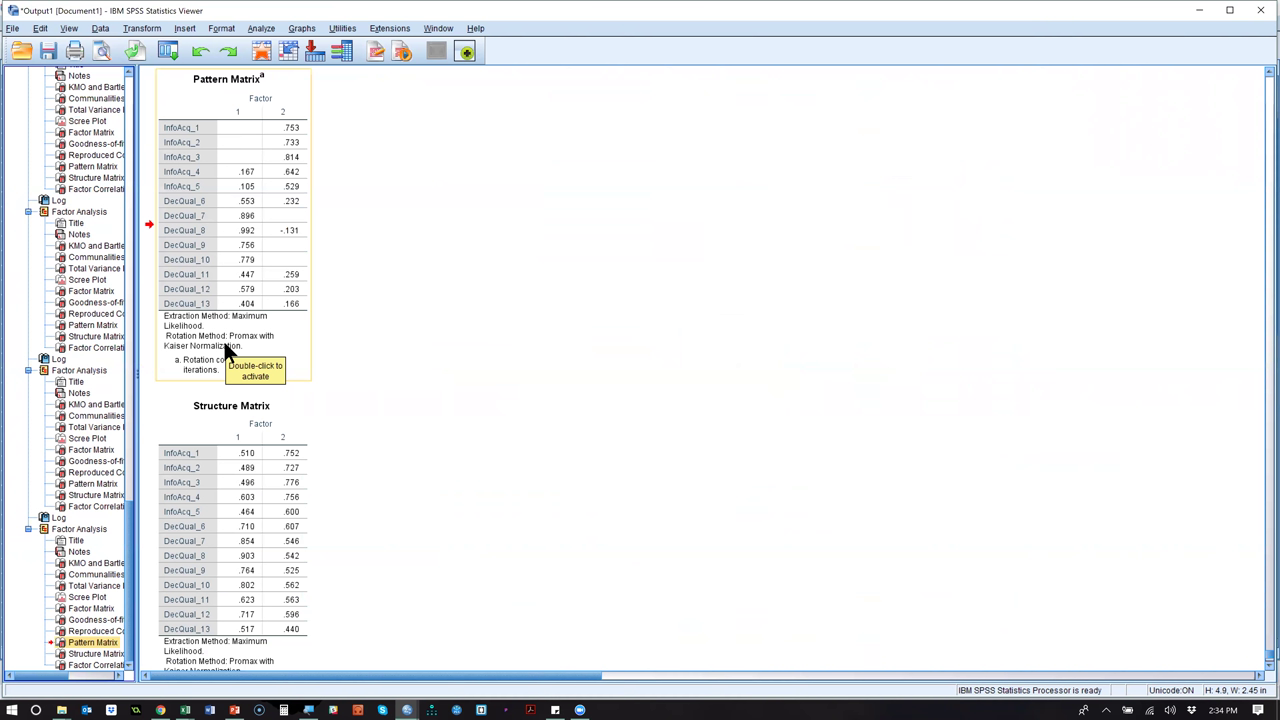
Remove DecQual_11 from the factor analysis, rerun it, and check the new Pattern Matrix for cross-loadings.
click(169, 45)
click(183, 72)
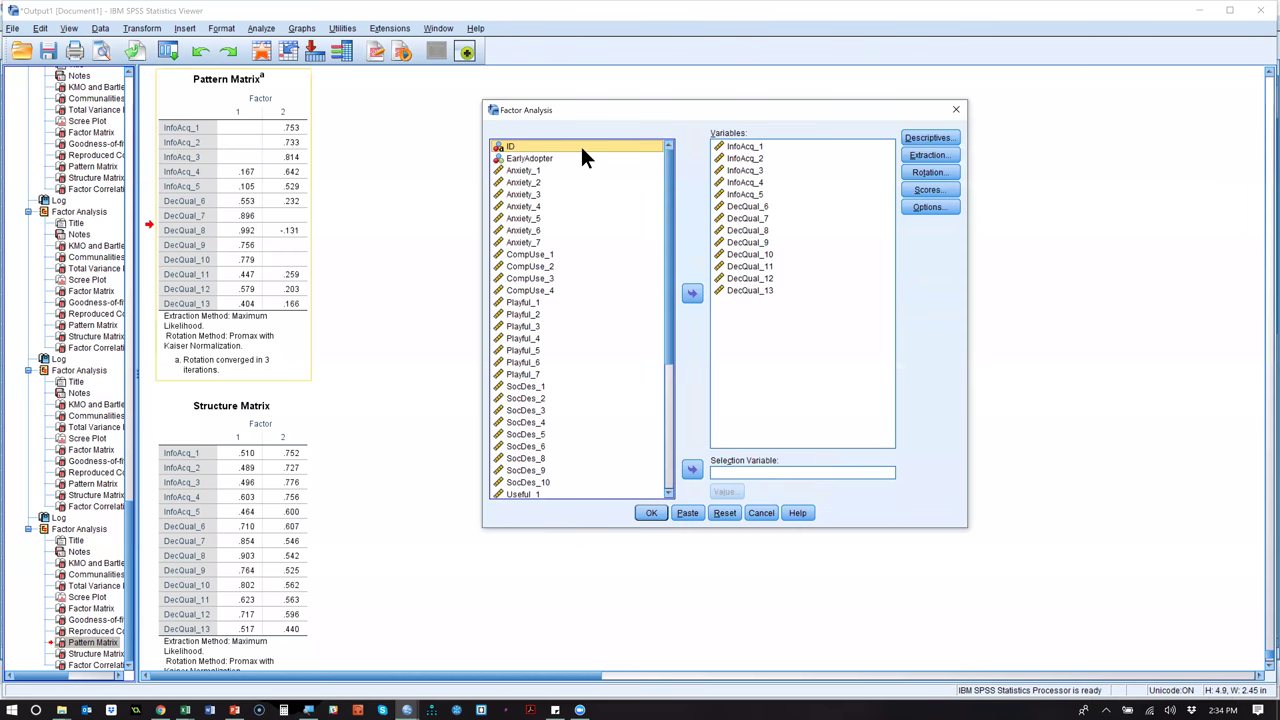
click(762, 255)
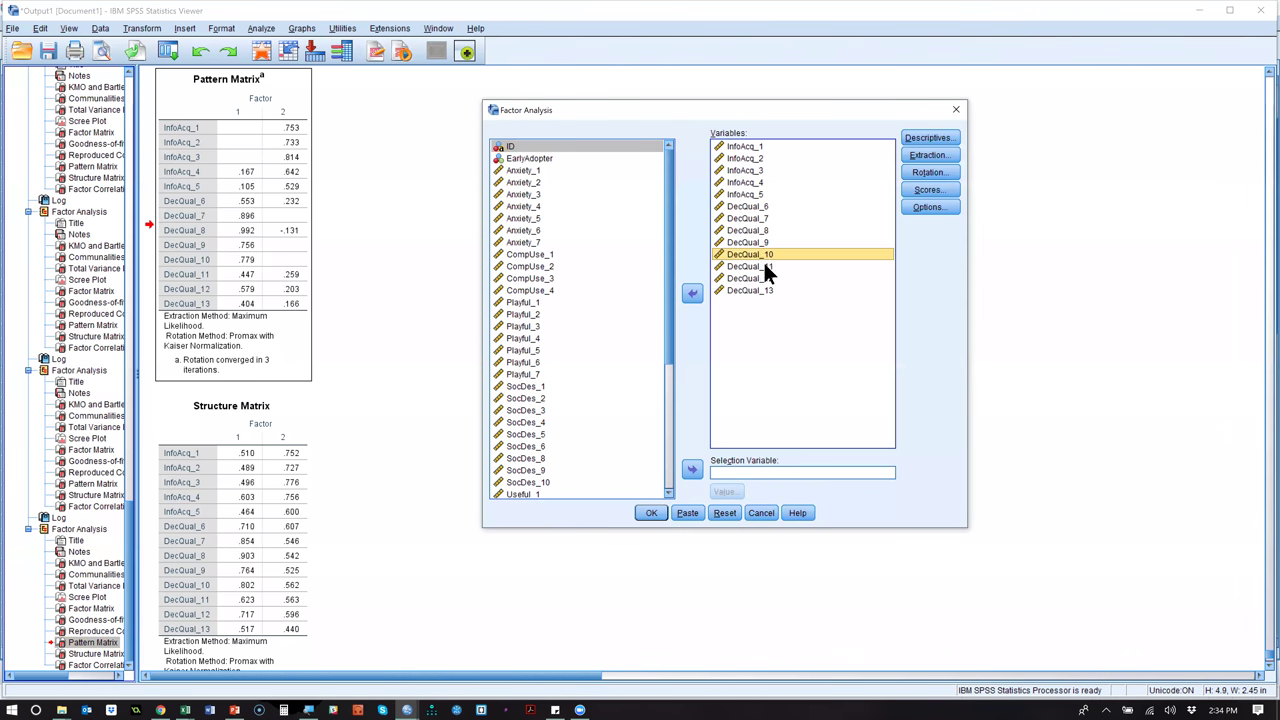
click(764, 265)
click(694, 292)
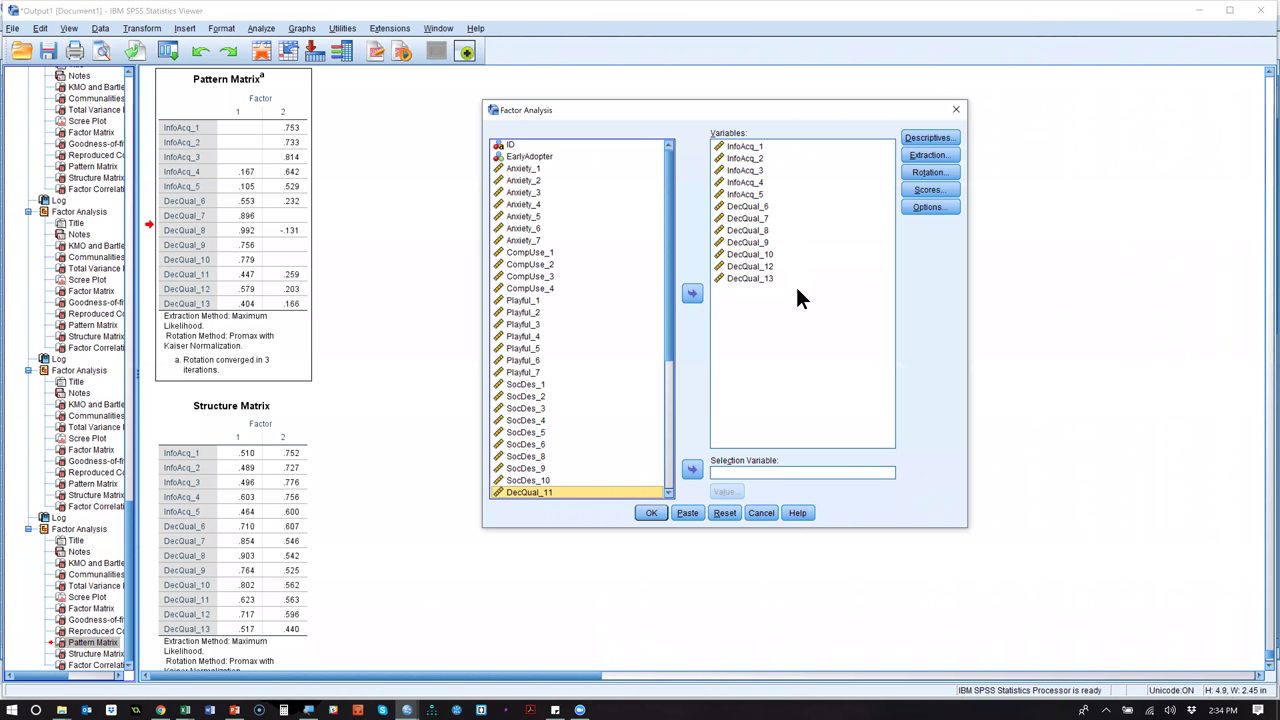
click(652, 513)
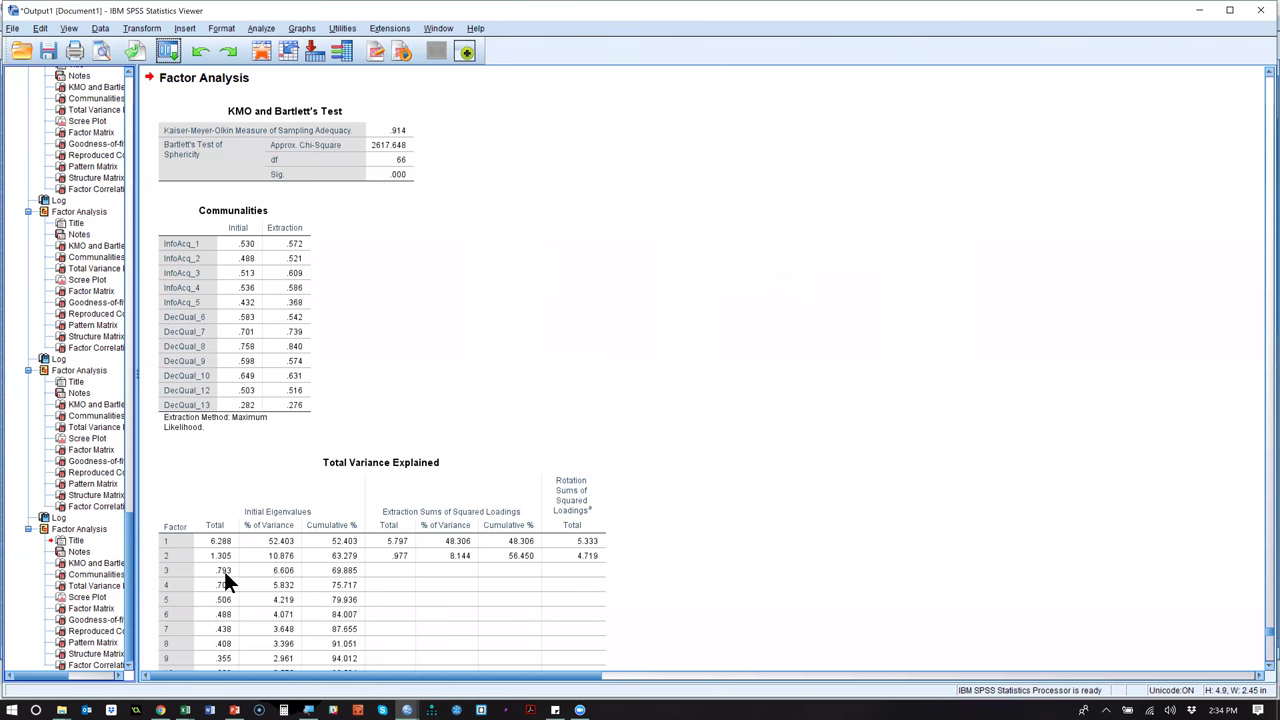
click(91, 642)
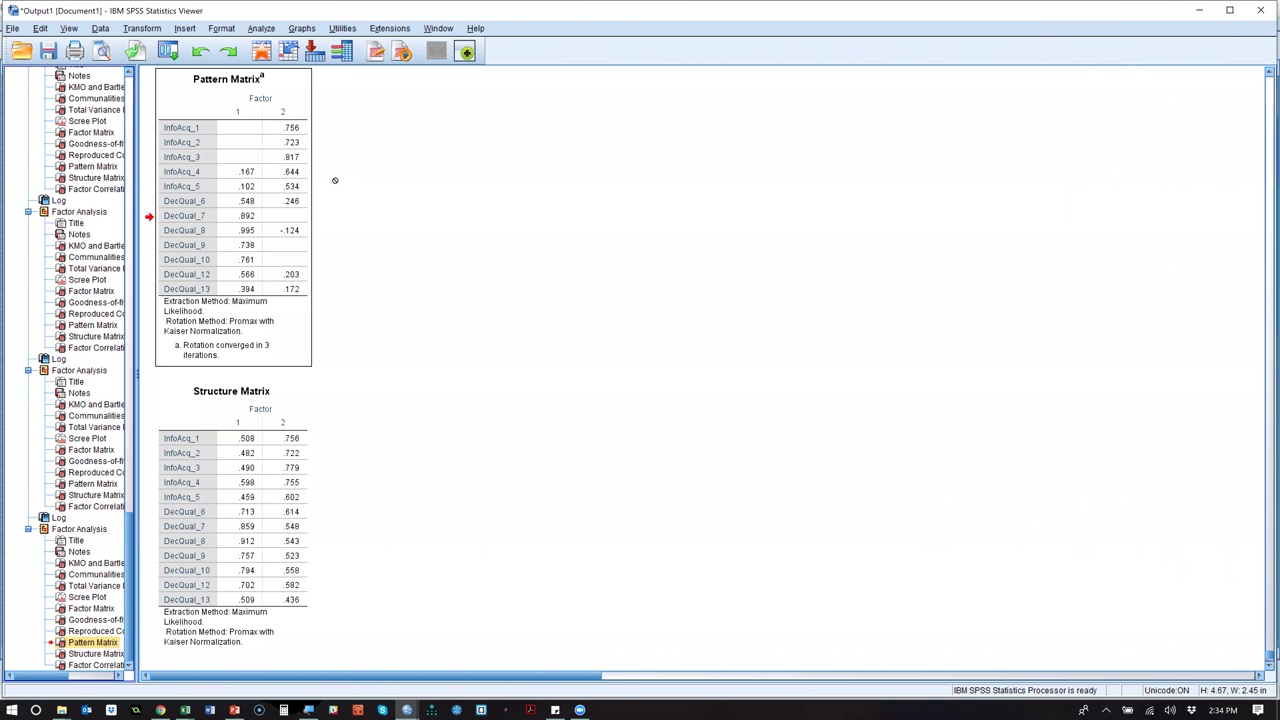
click(210, 183)
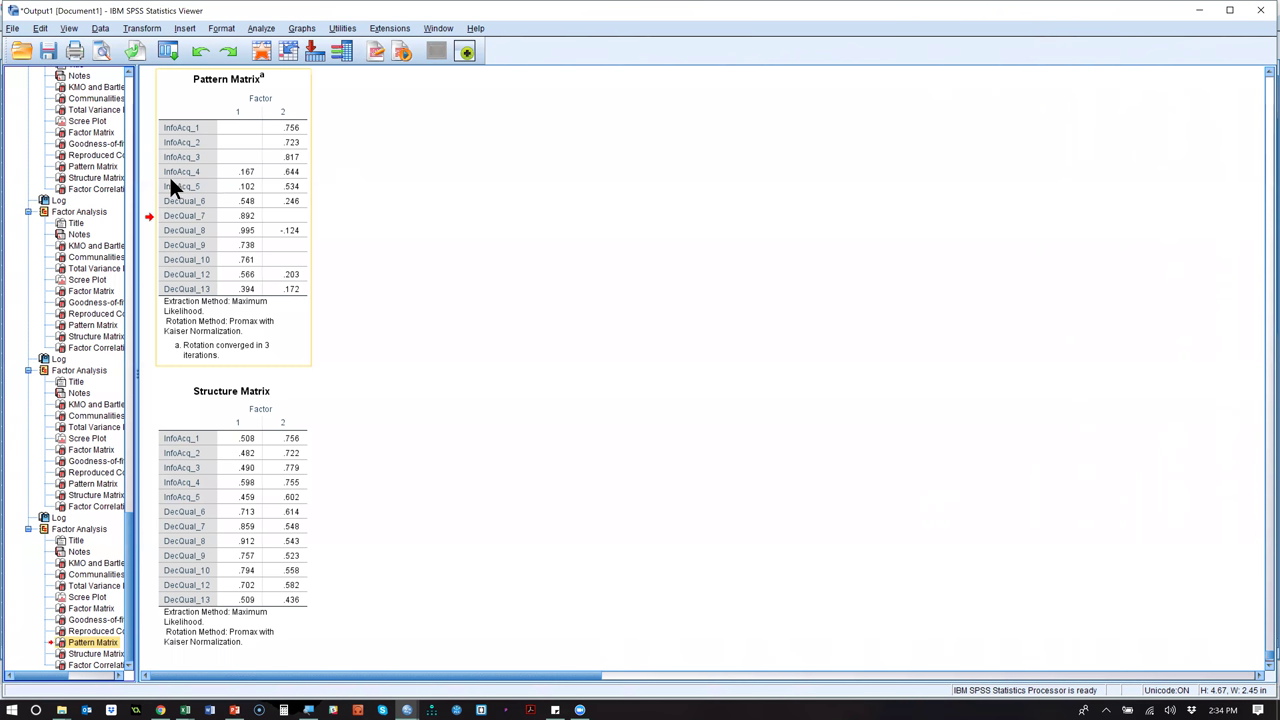
double_click(305, 208)
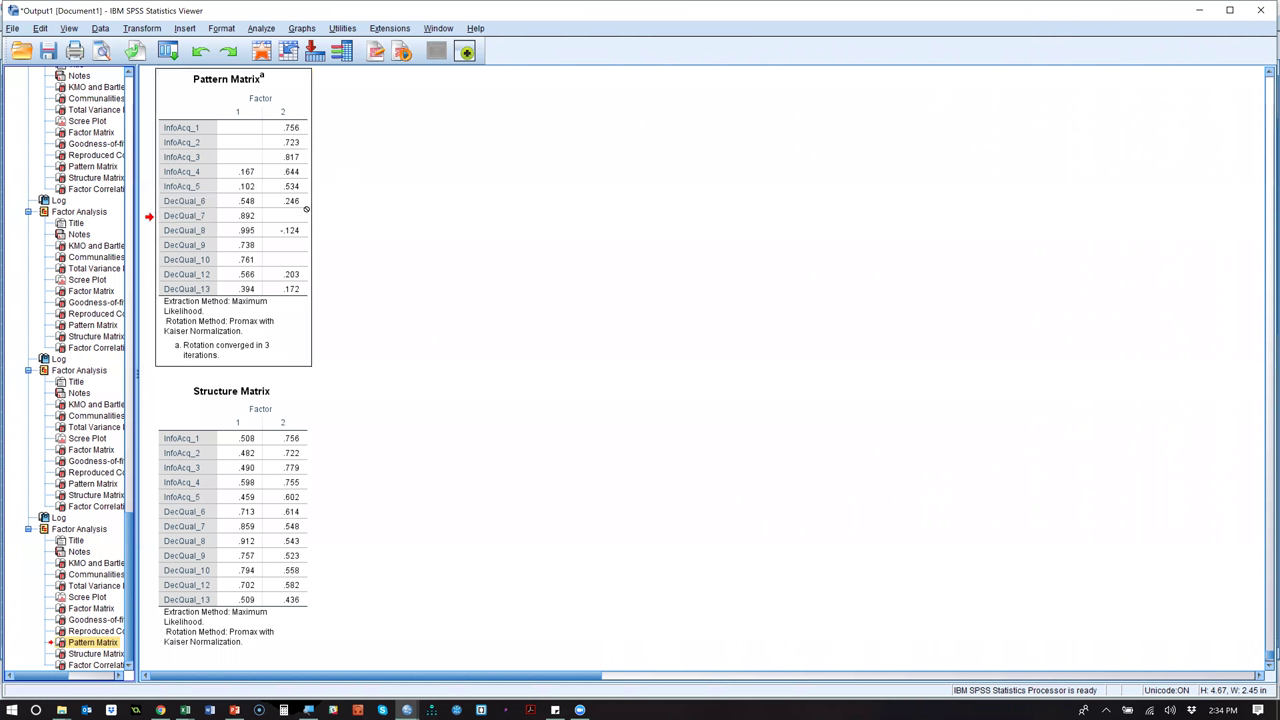
Remove DecQual_6 from the factor analysis variables, rerun it, and view the resulting Pattern Matrix.
click(168, 50)
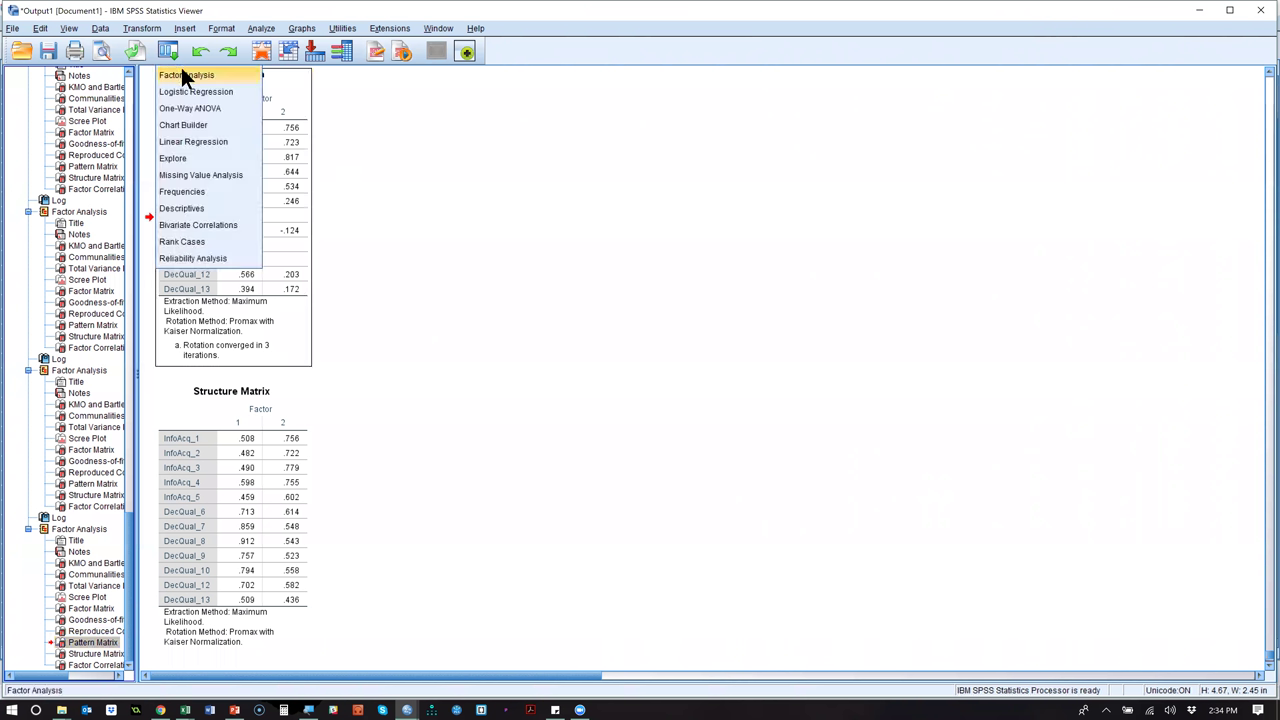
click(185, 75)
click(763, 205)
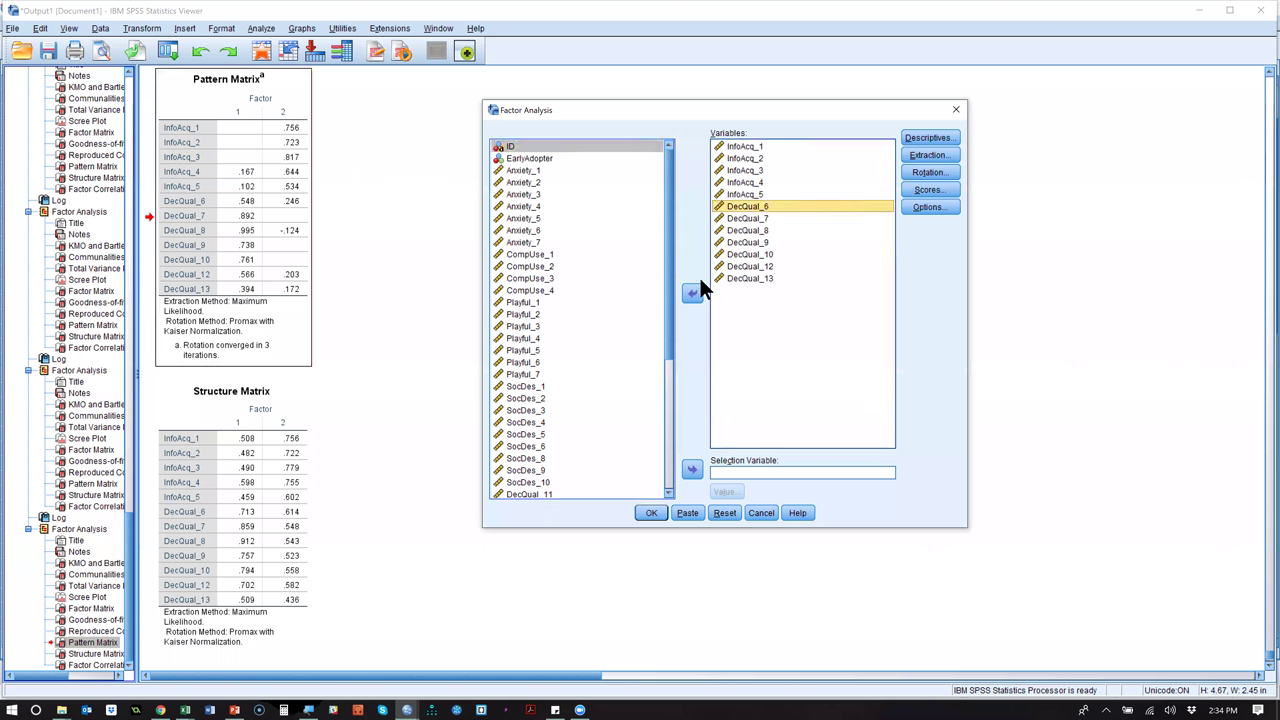
click(694, 292)
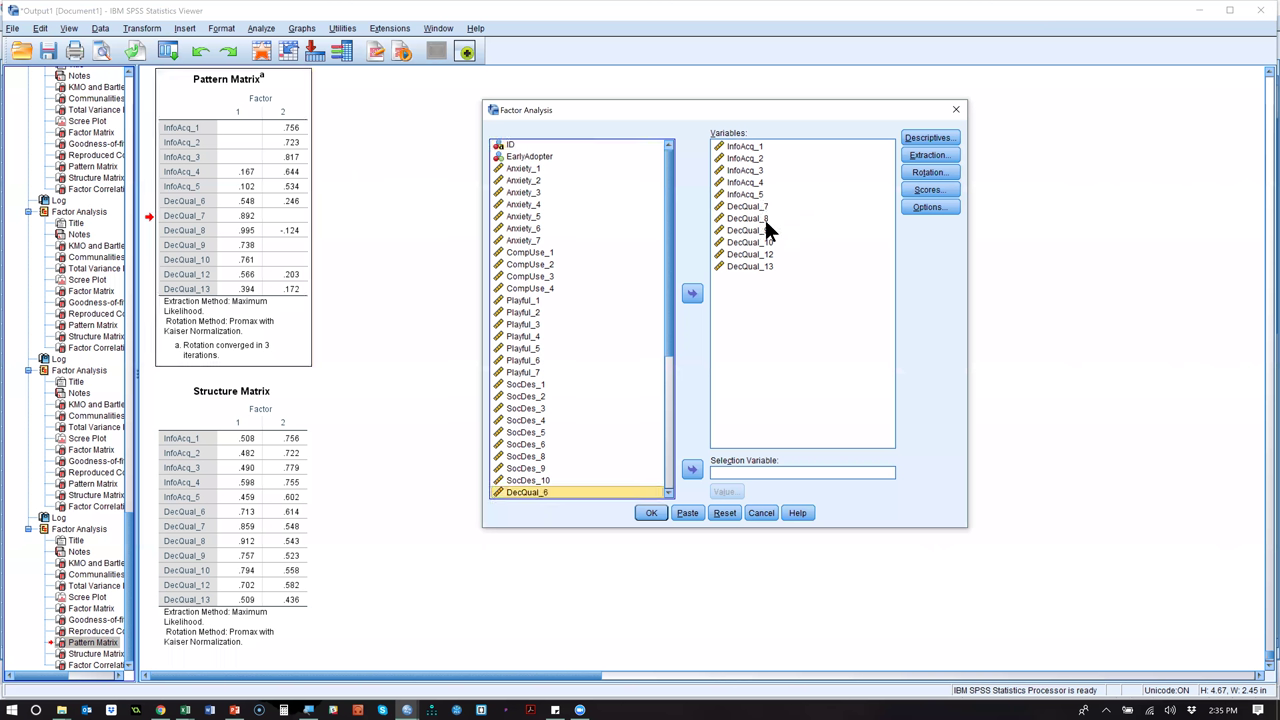
click(652, 513)
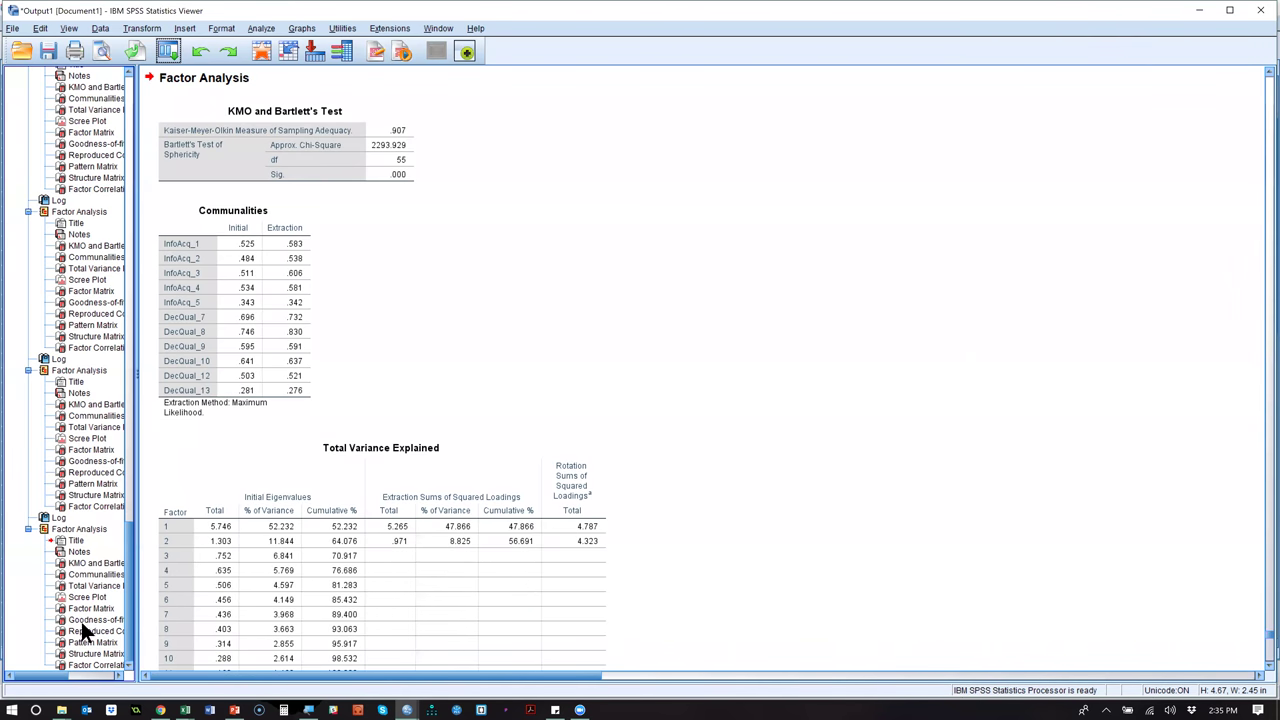
click(98, 640)
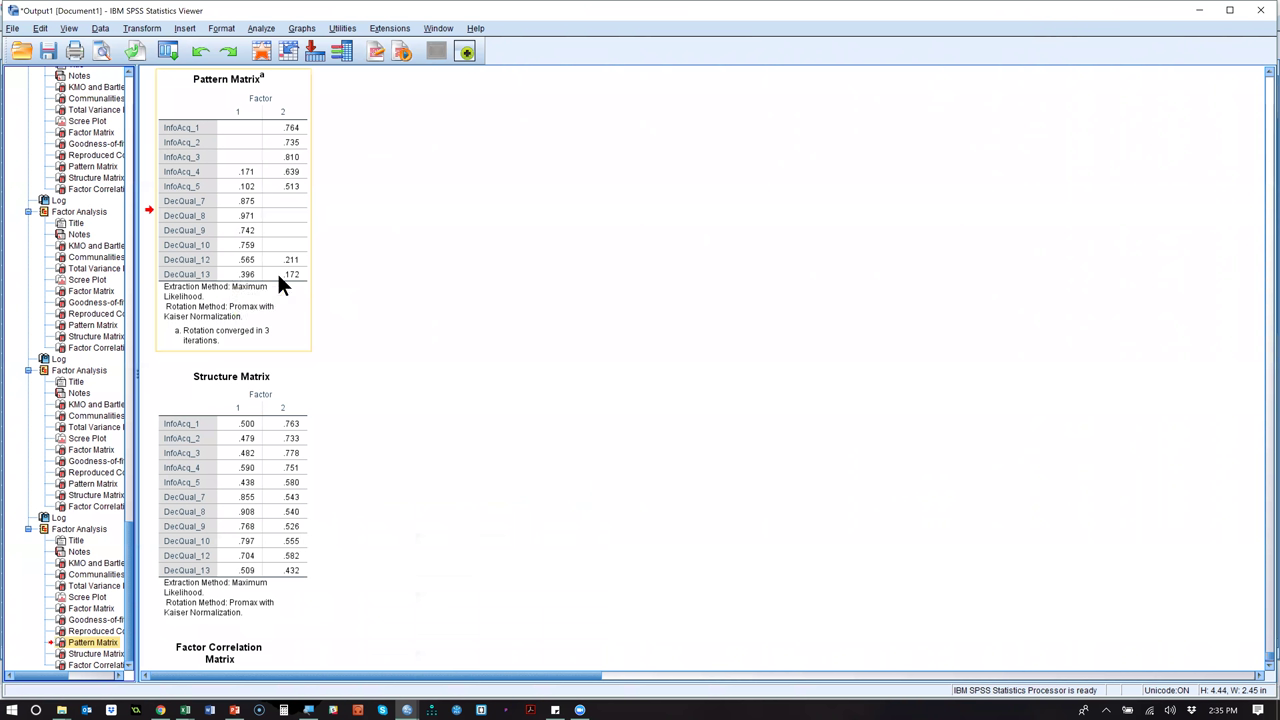
Drop DecQual_13 from the factor analysis, rerun it, and review the loadings in the Pattern Matrix.
click(170, 50)
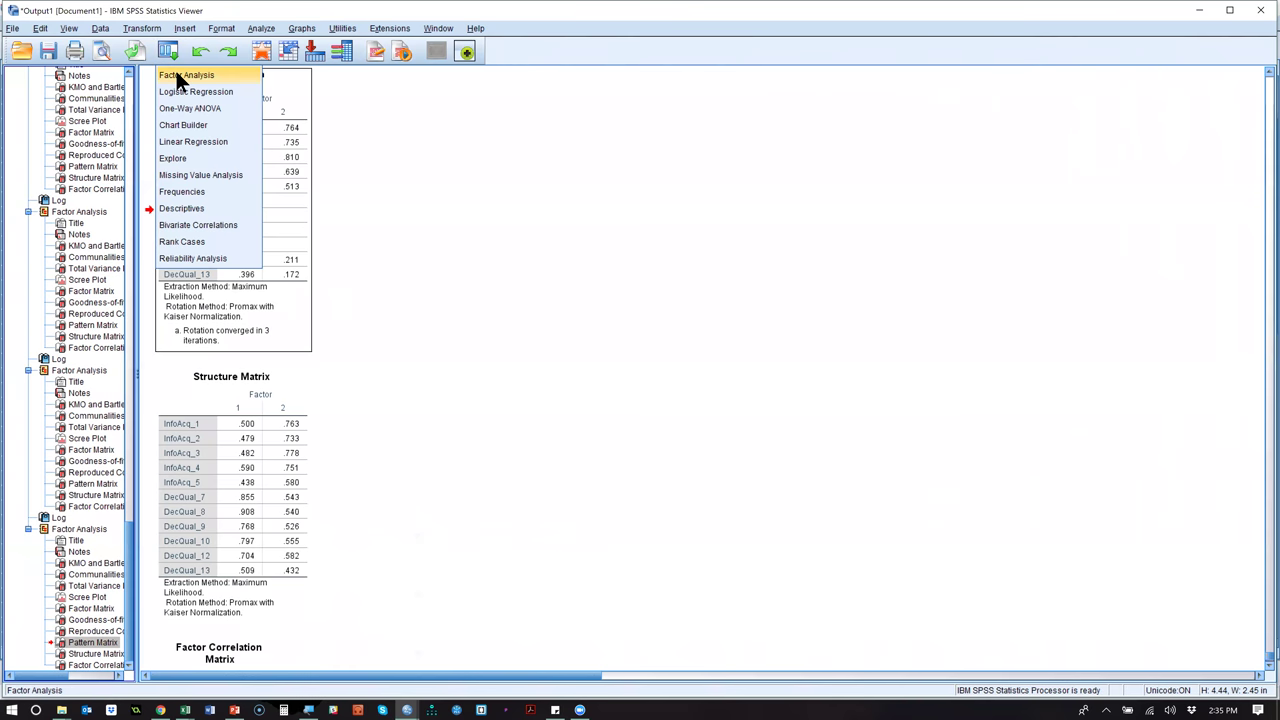
click(176, 72)
click(765, 268)
click(694, 291)
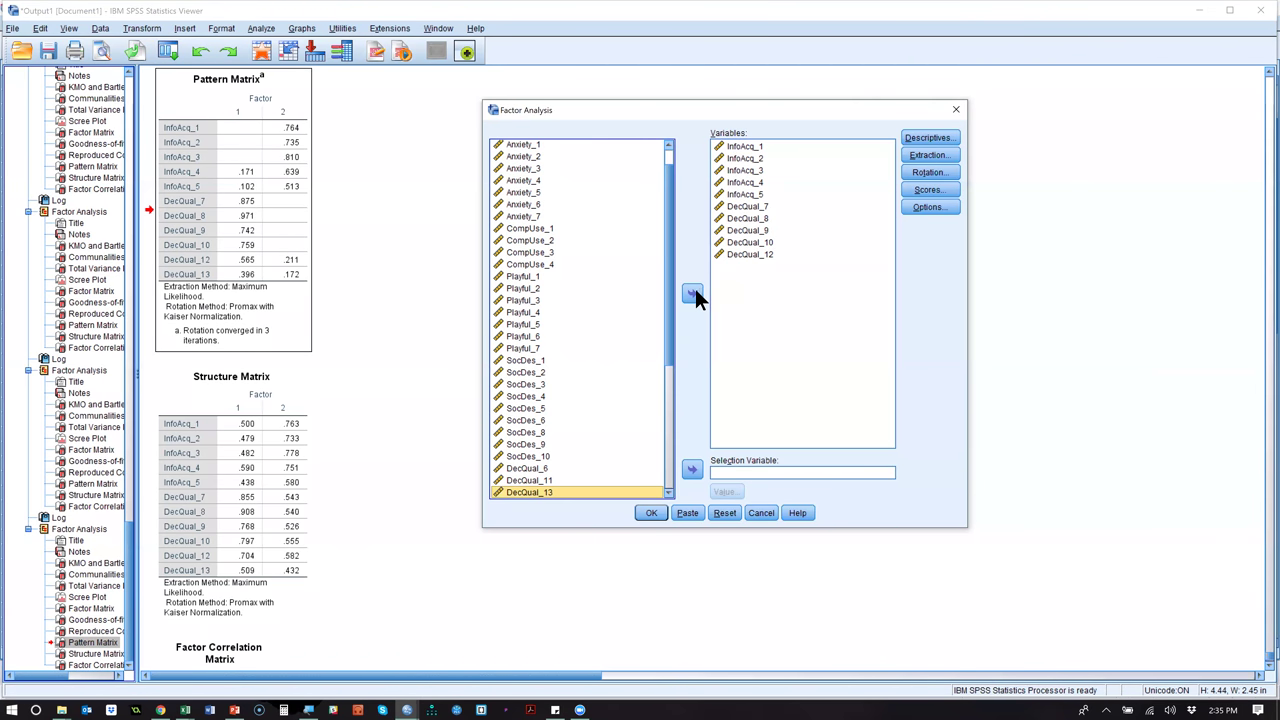
click(651, 512)
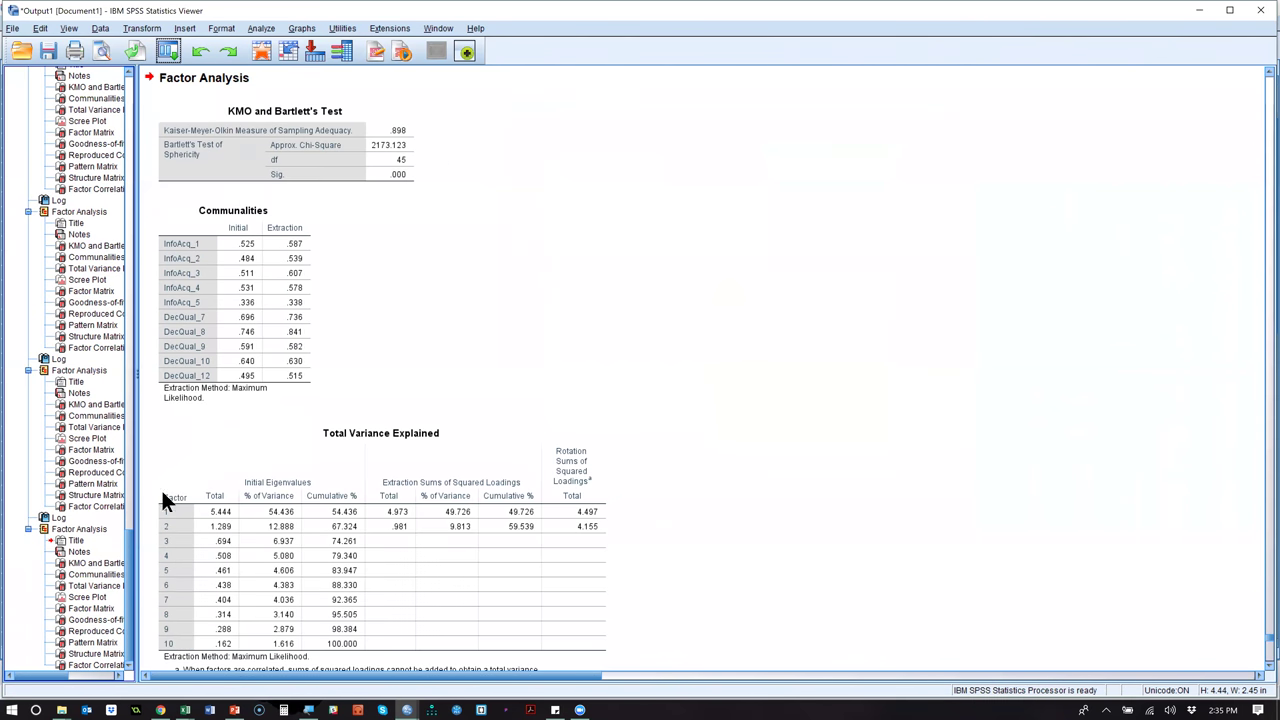
click(95, 641)
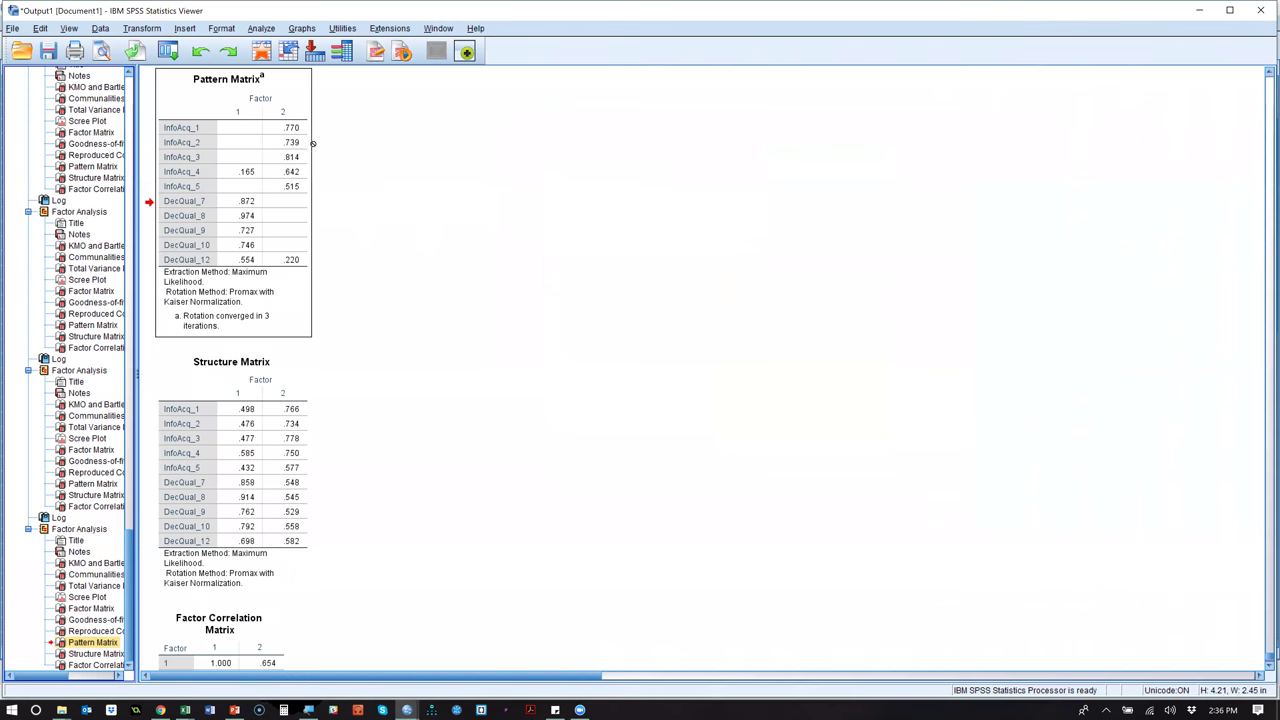
double_click(270, 258)
Add the Anxiety, CompUse, Playful, SocDes and Useful items to the factor variables, excluding DecQual_6, DecQual_11 and DecQual_13, keeping extraction at eigenvalues greater than 1.
click(166, 58)
click(174, 73)
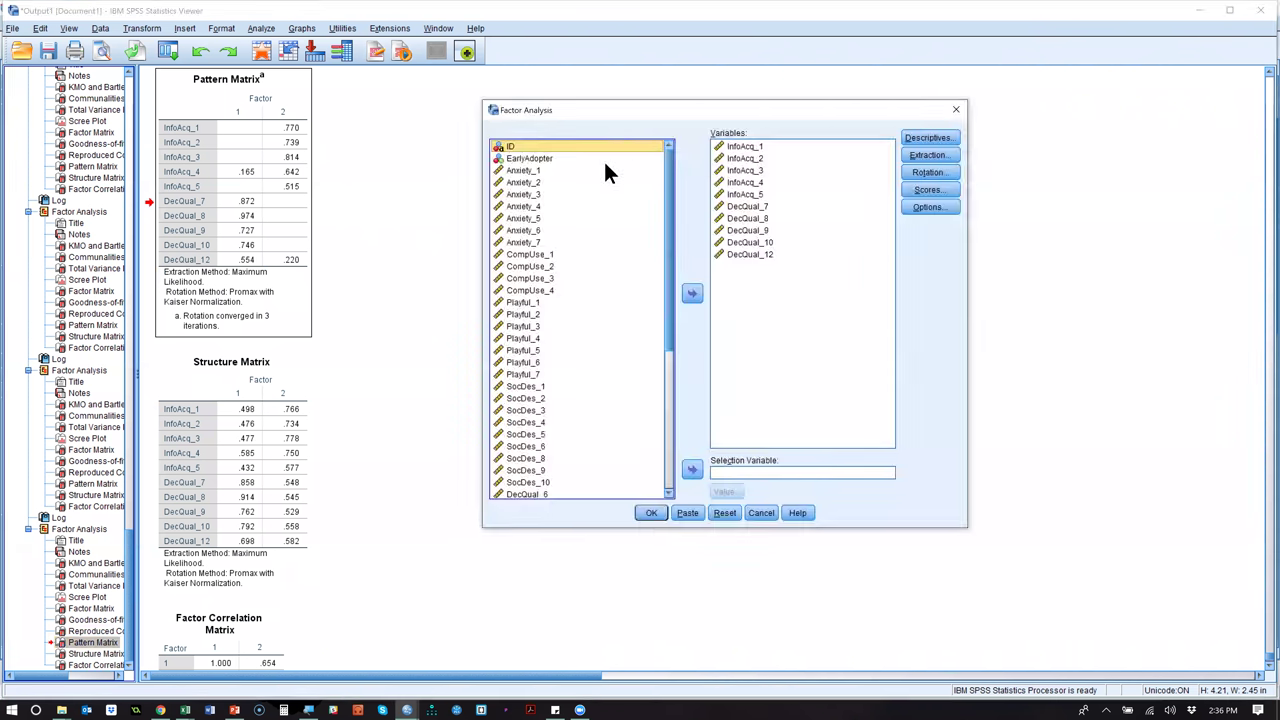
click(560, 169)
scroll(617, 274, down, 4)
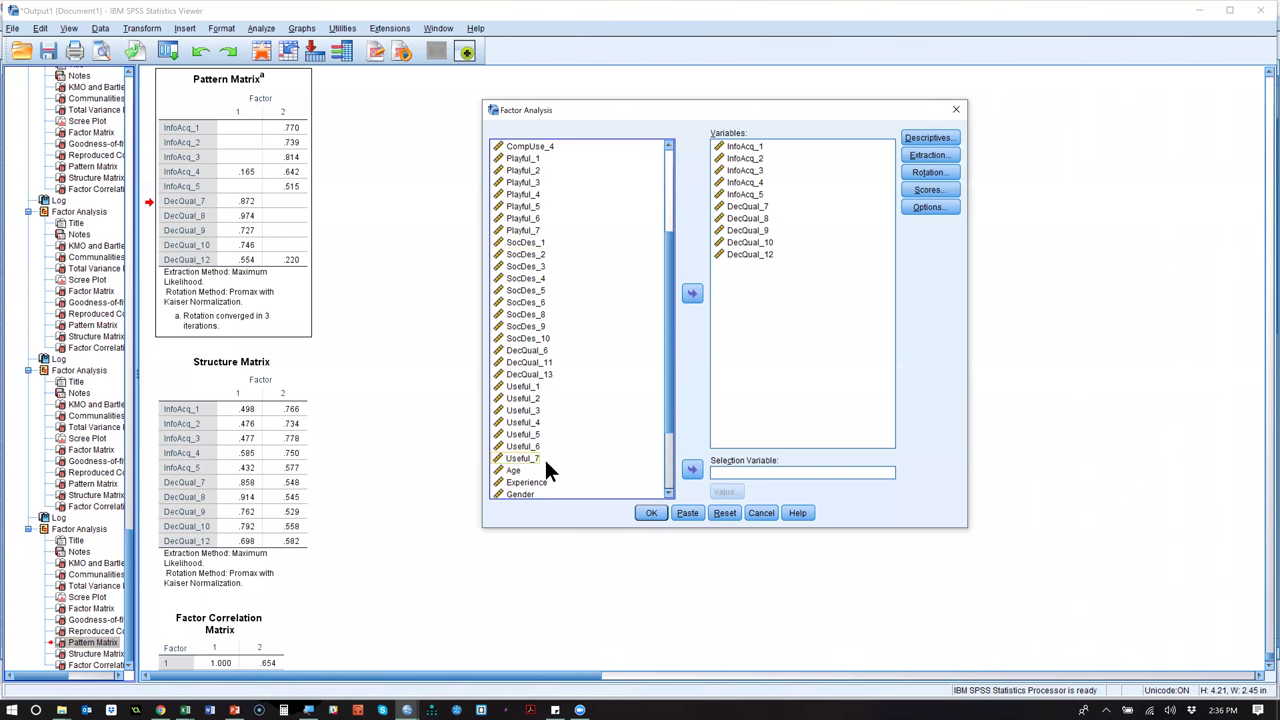
shift+click(547, 459)
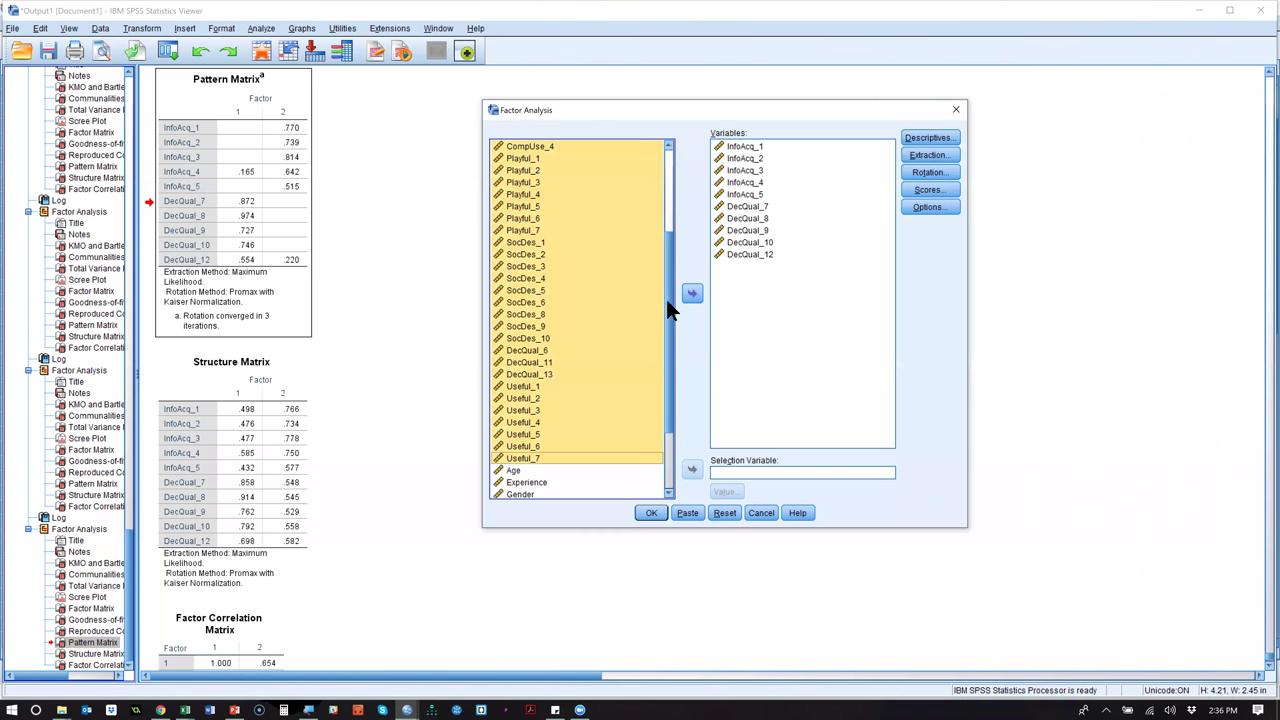
drag(667, 288, 655, 211)
scroll(656, 247, down, 7)
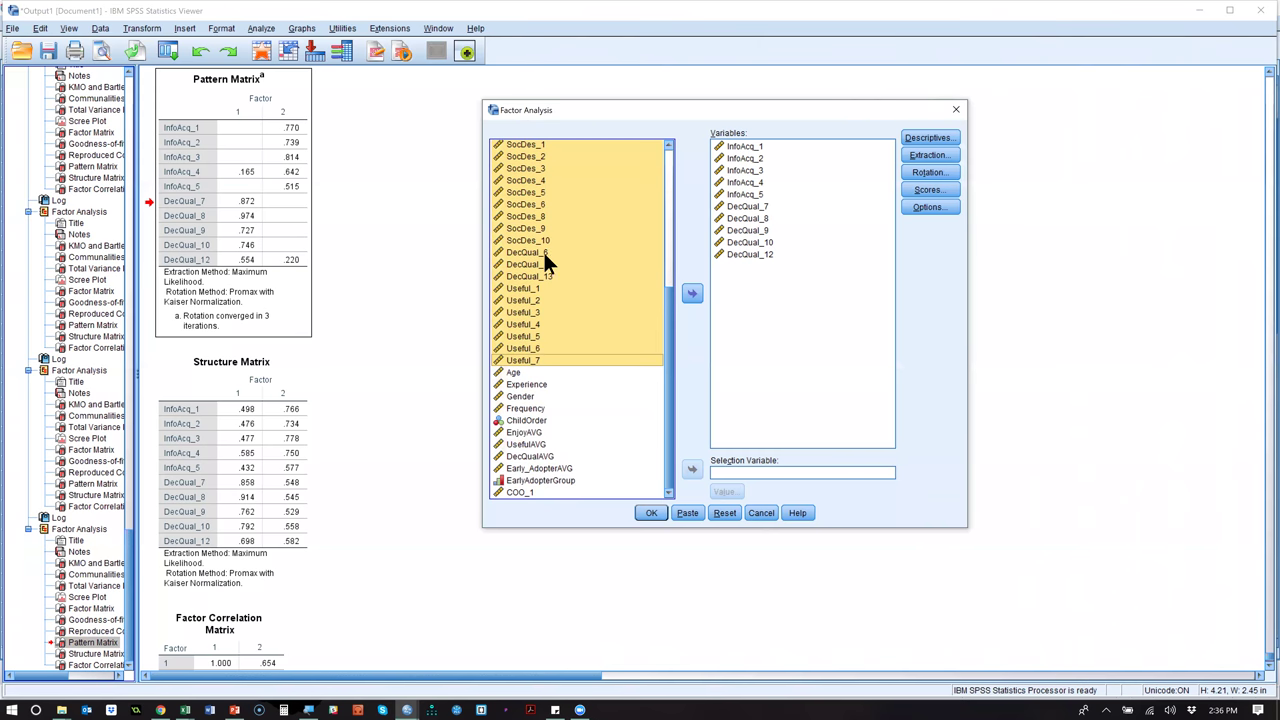
ctrl+click(543, 251)
ctrl+click(549, 262)
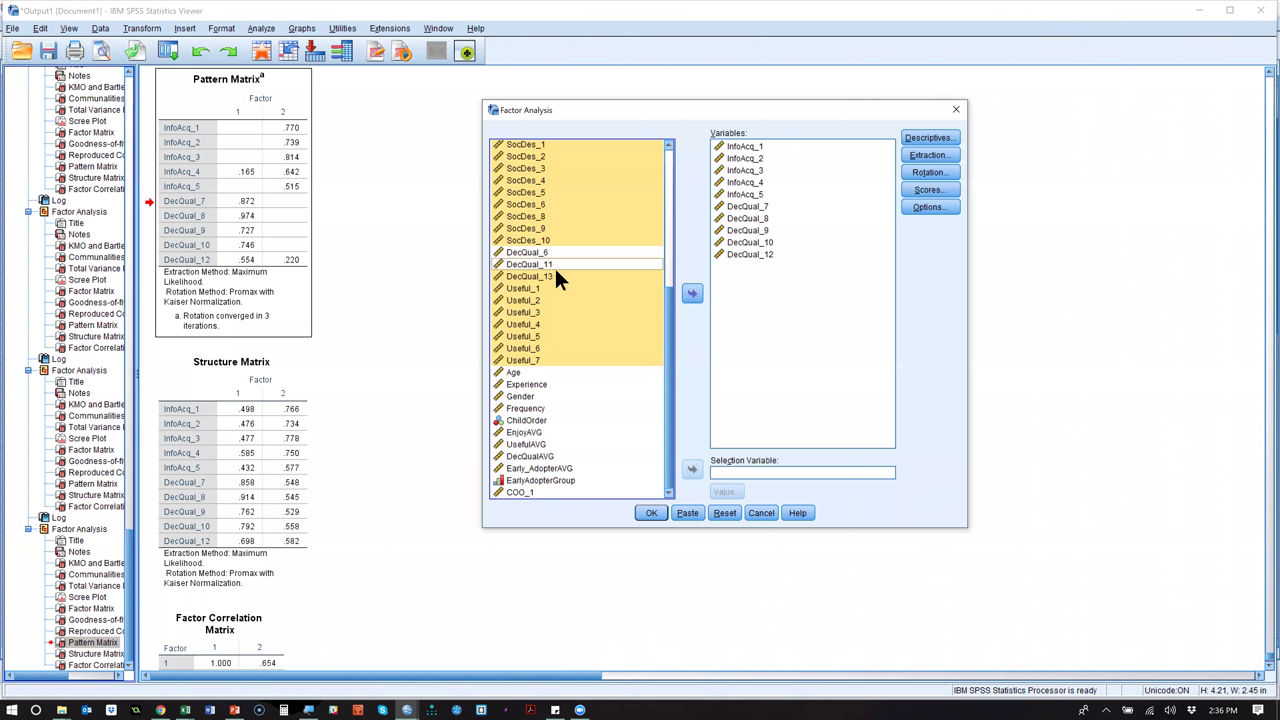
ctrl+click(557, 276)
click(693, 292)
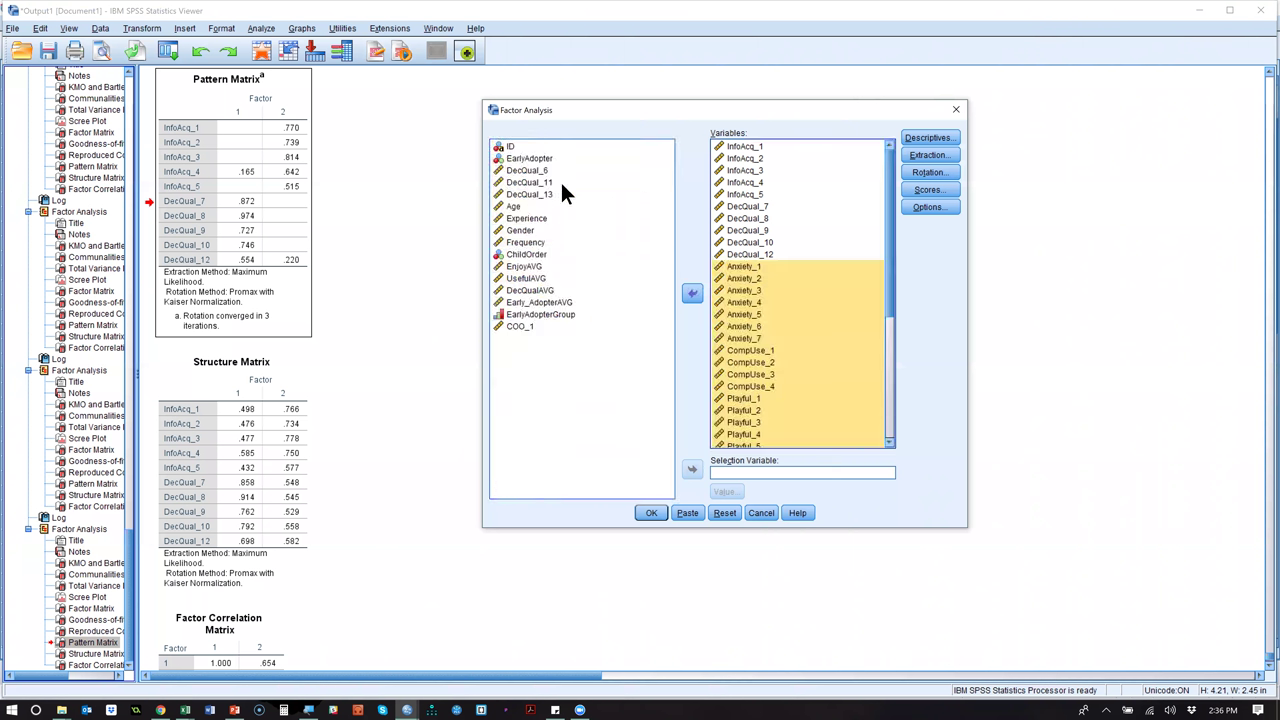
click(945, 156)
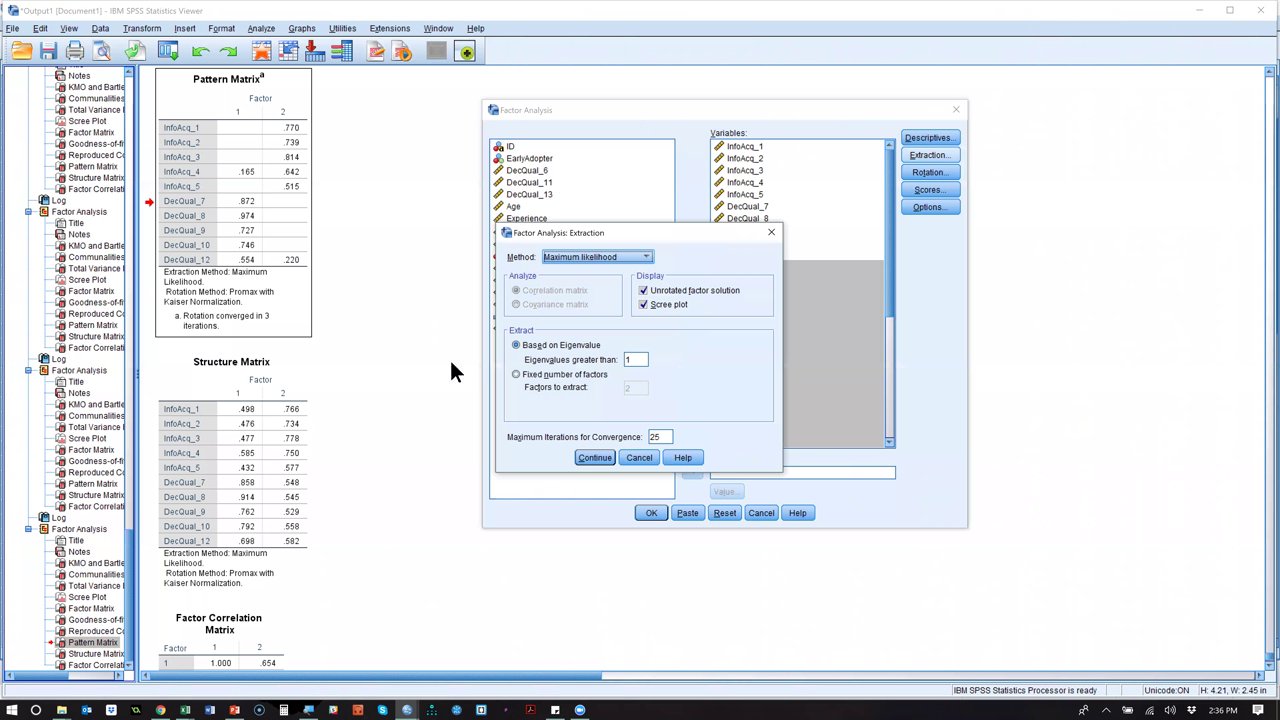
click(594, 459)
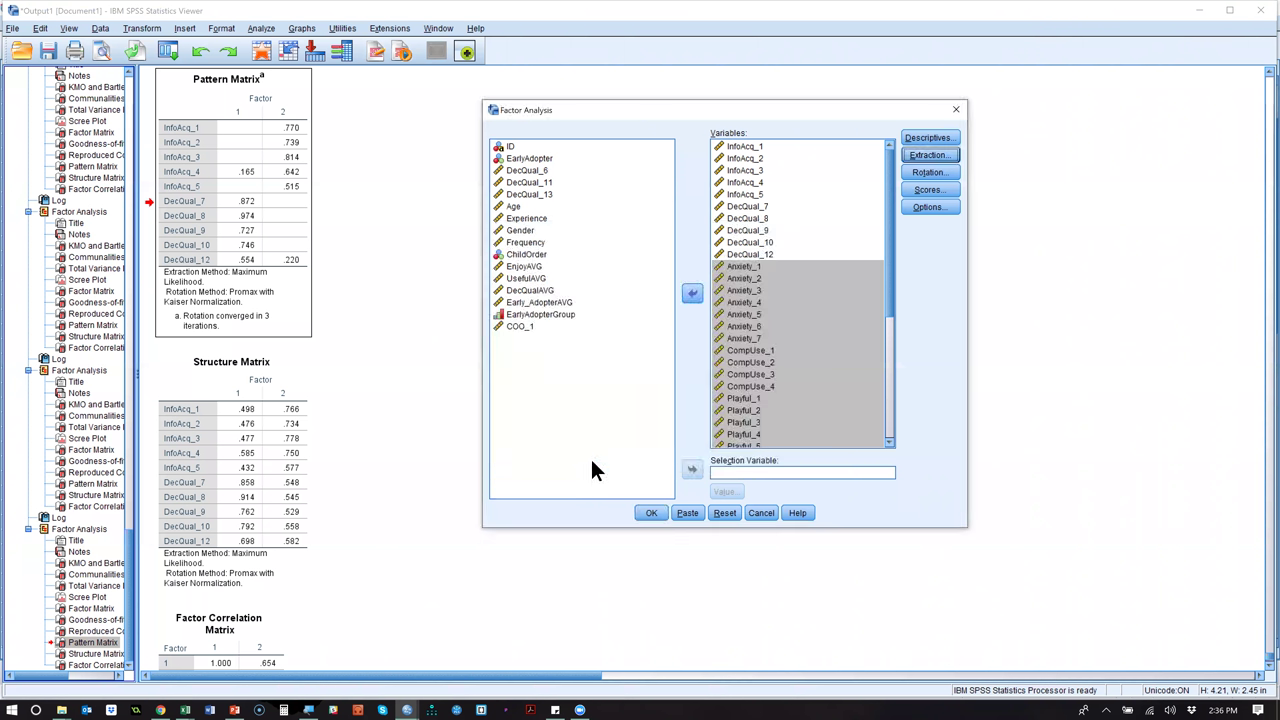
Run the factor analysis with all the listed items and open its Pattern Matrix.
click(645, 515)
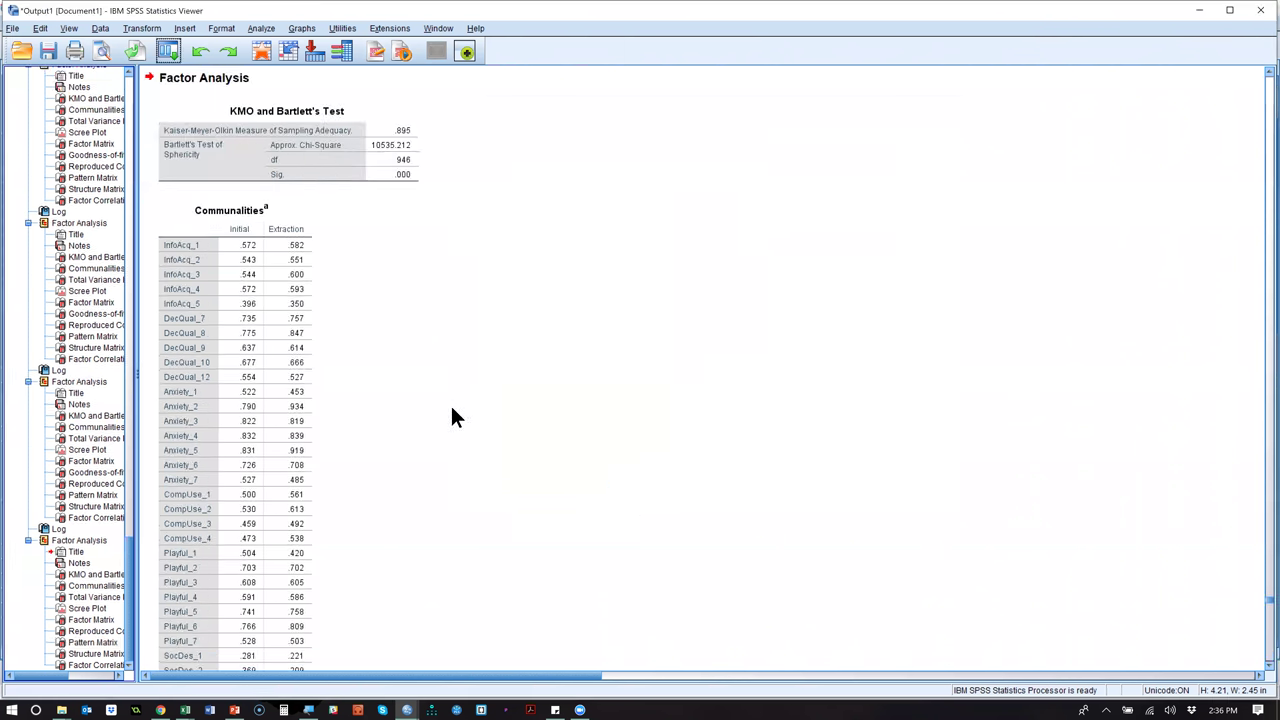
click(95, 642)
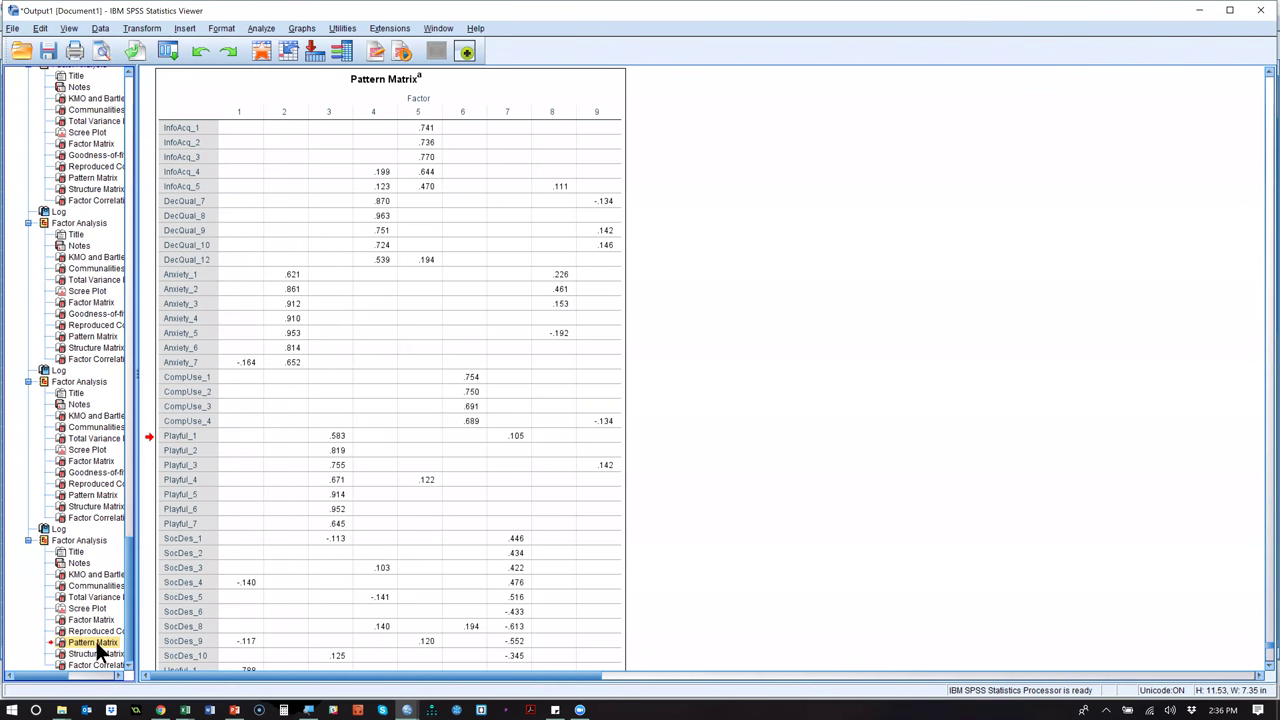
Set the factor analysis to suppress coefficients with absolute value below .3, rerun it, and open the new Pattern Matrix.
click(176, 51)
click(180, 75)
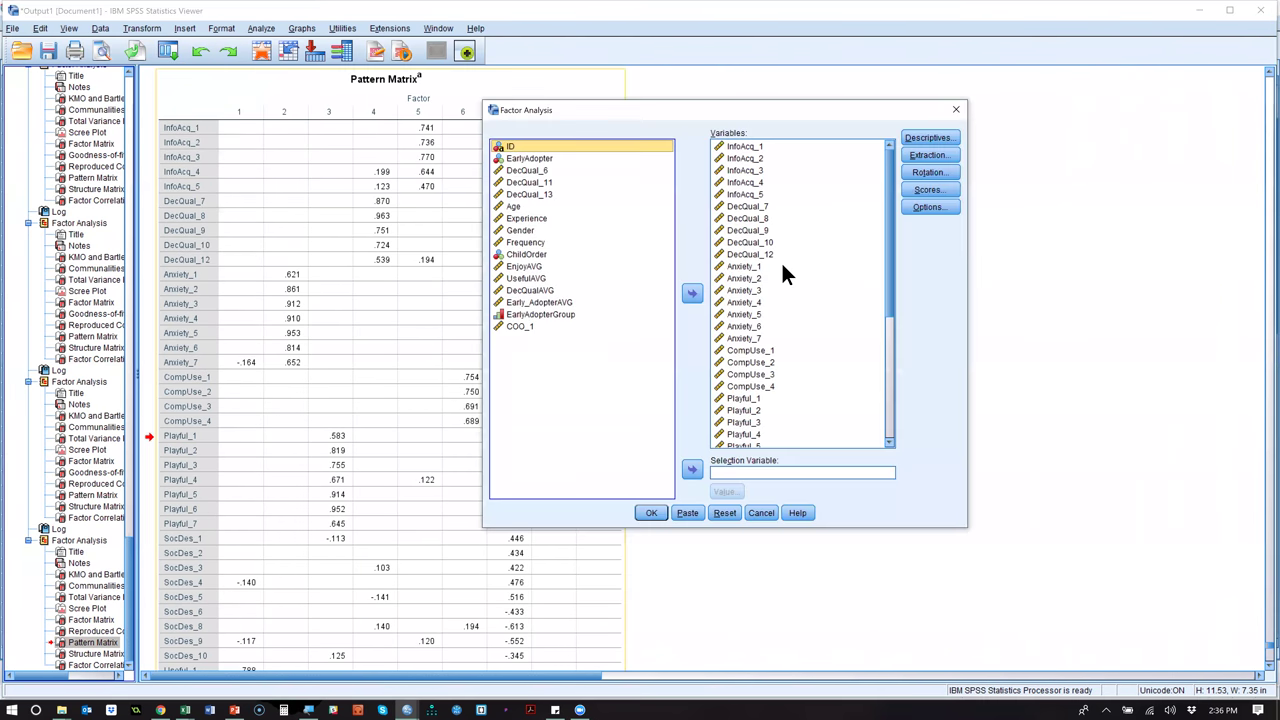
click(942, 204)
double_click(703, 395)
text(.3)
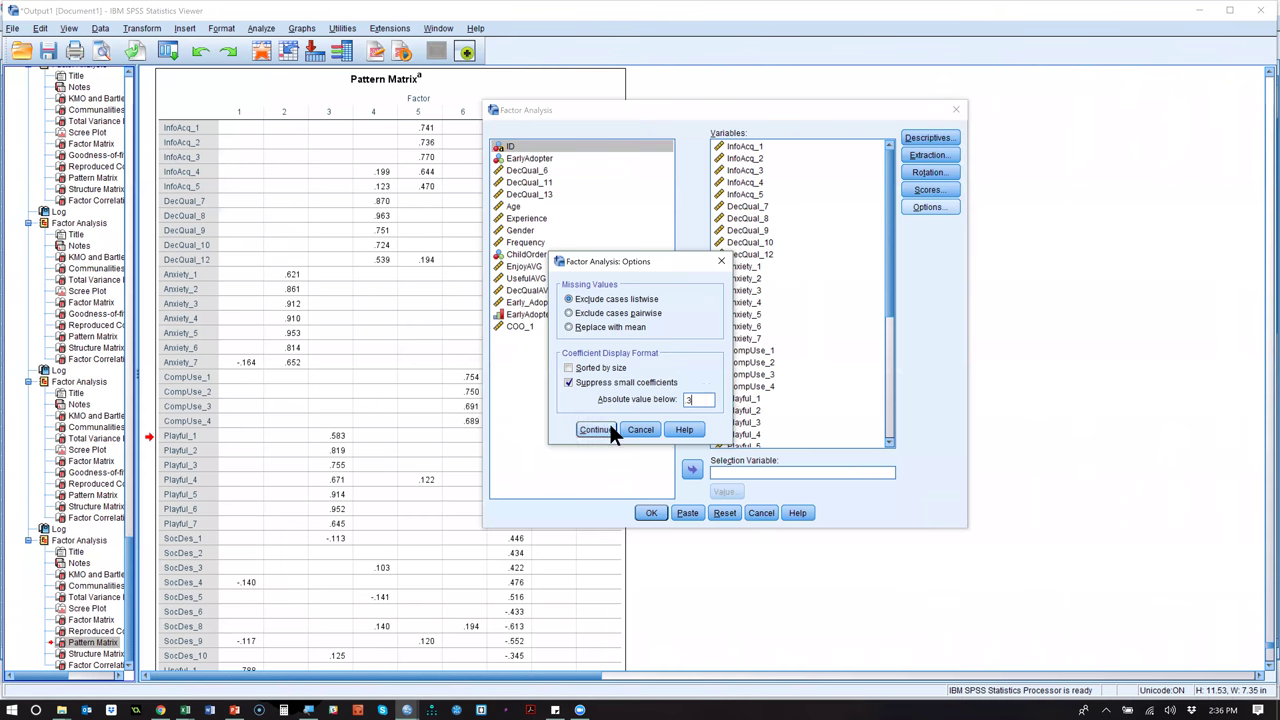
click(596, 429)
click(648, 513)
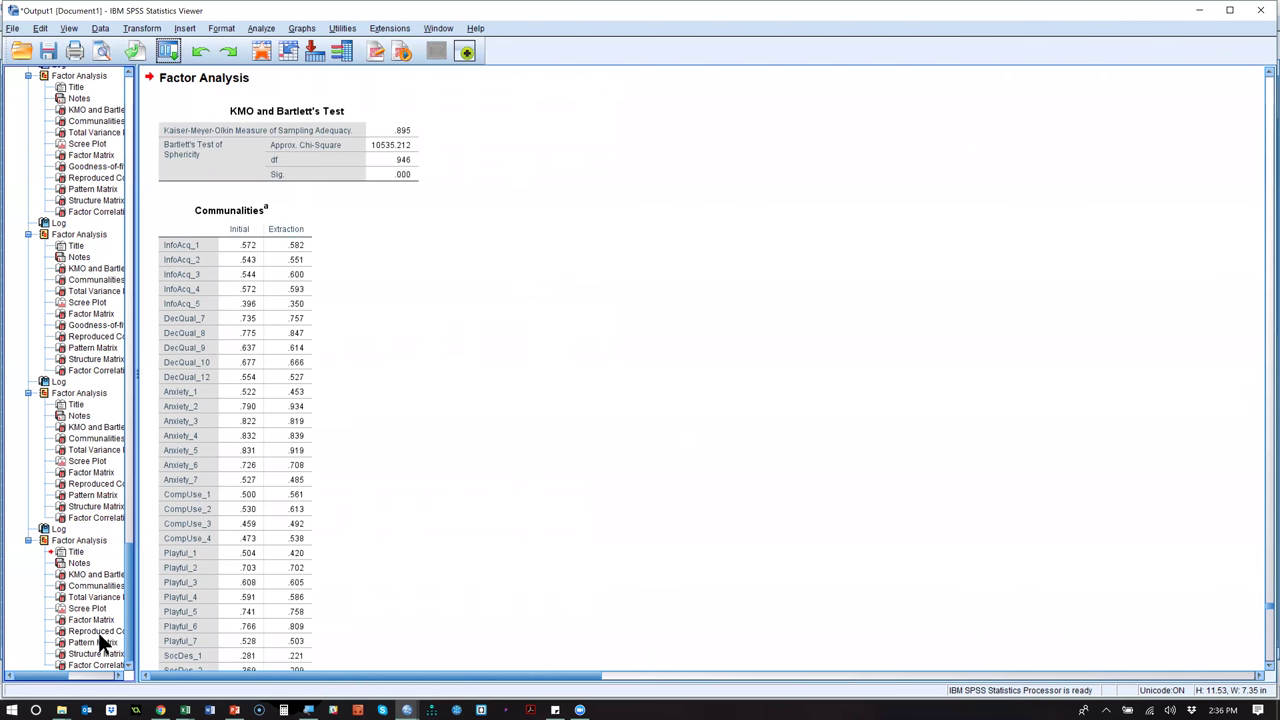
click(98, 640)
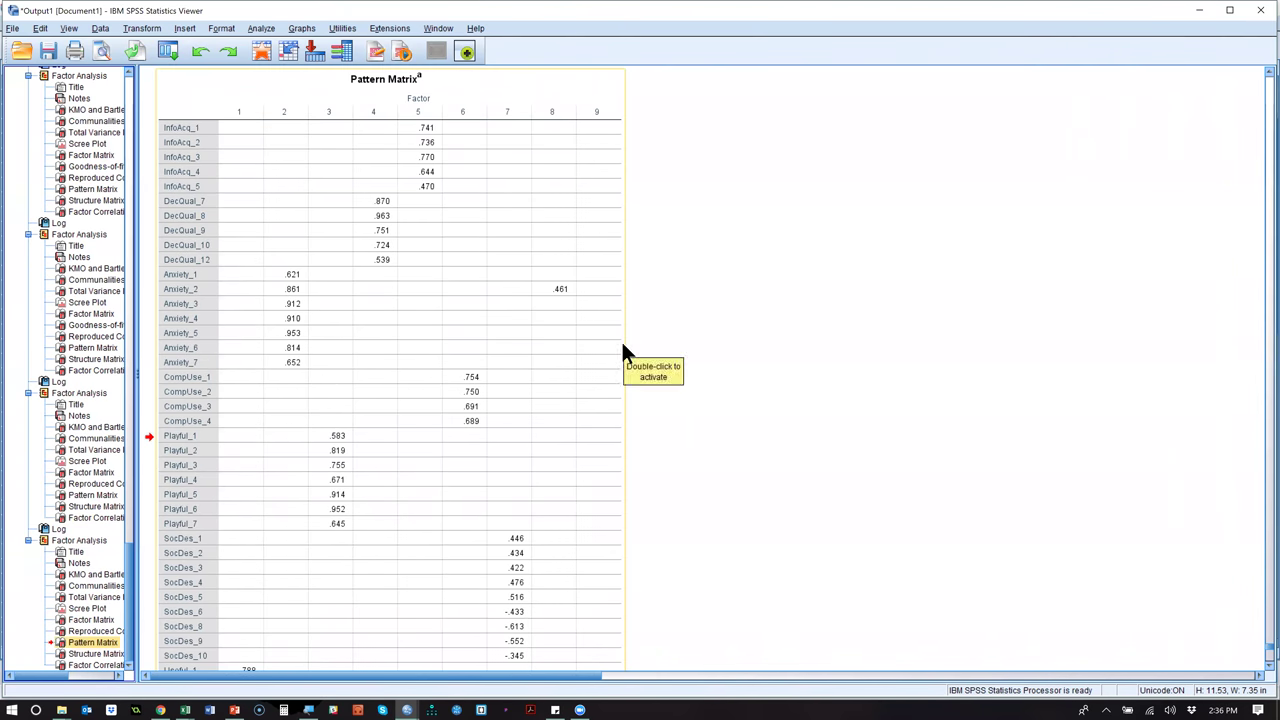
Examine the Pattern Matrix for cross-loadings and for how each item group loads on the extracted factors.
scroll(623, 350, down, 2)
scroll(623, 350, down, 1)
scroll(623, 350, up, 3)
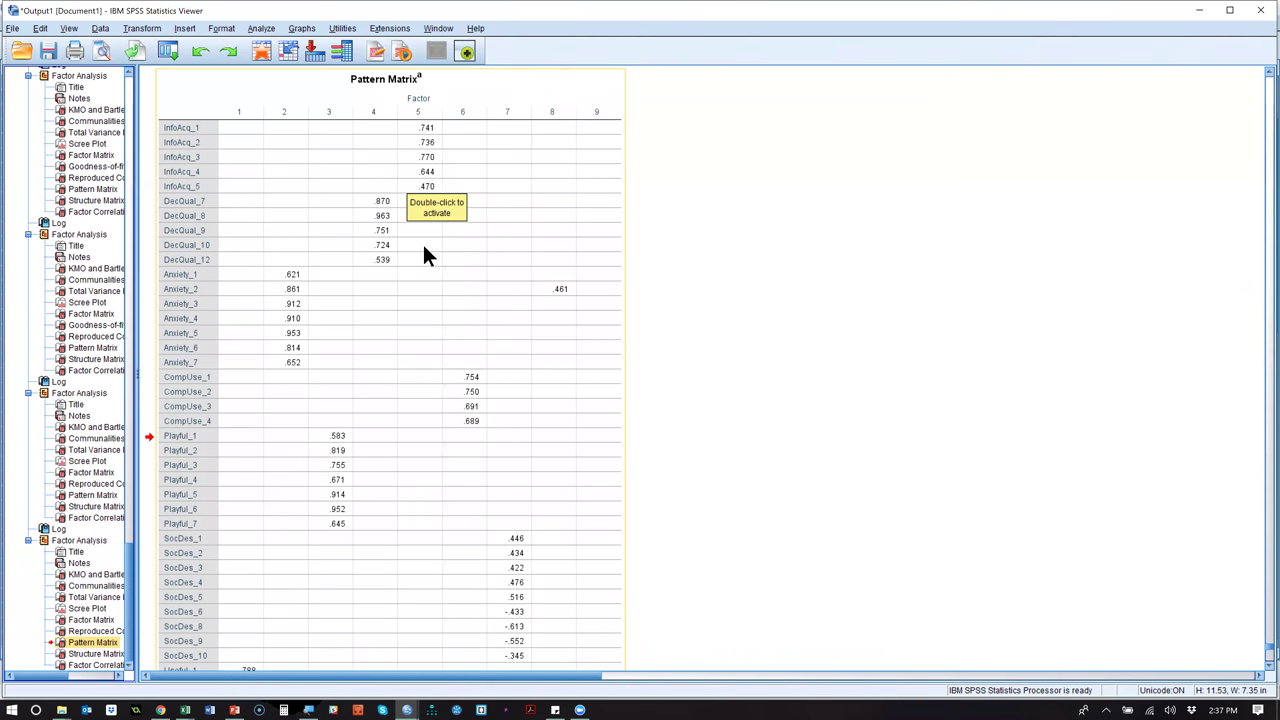
double_click(588, 538)
scroll(675, 453, down, 1)
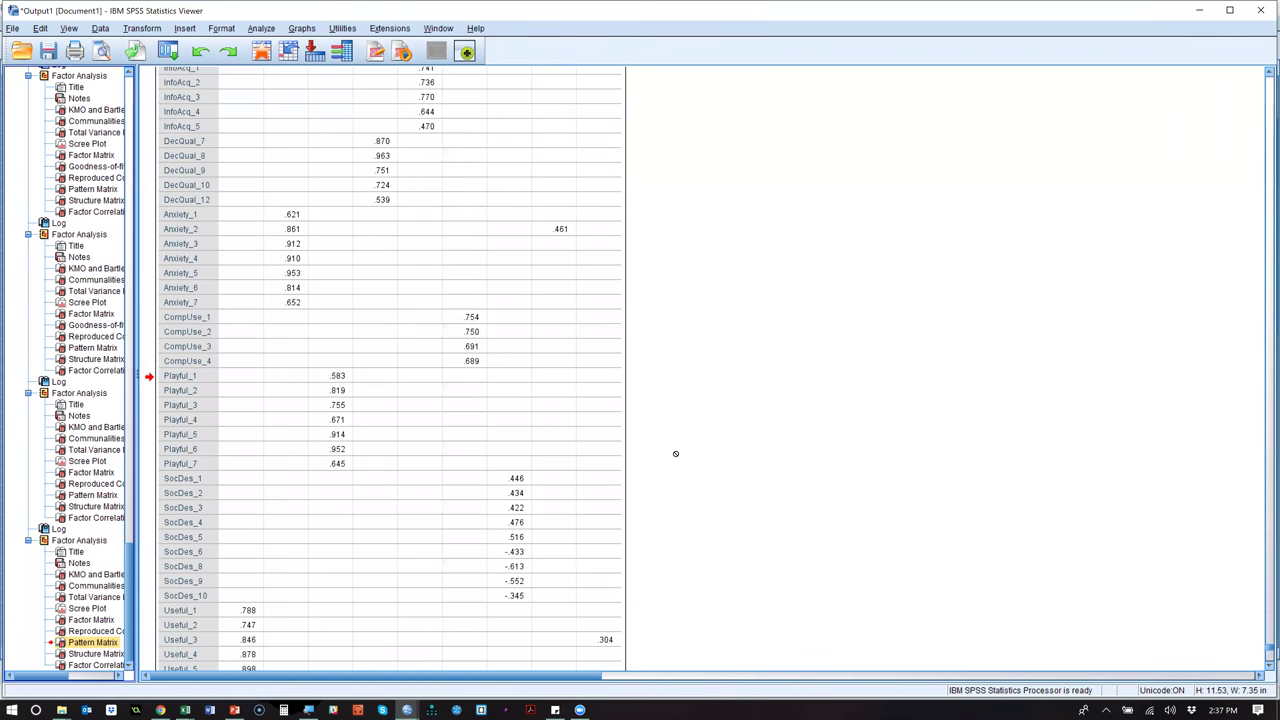
scroll(690, 355, up, 1)
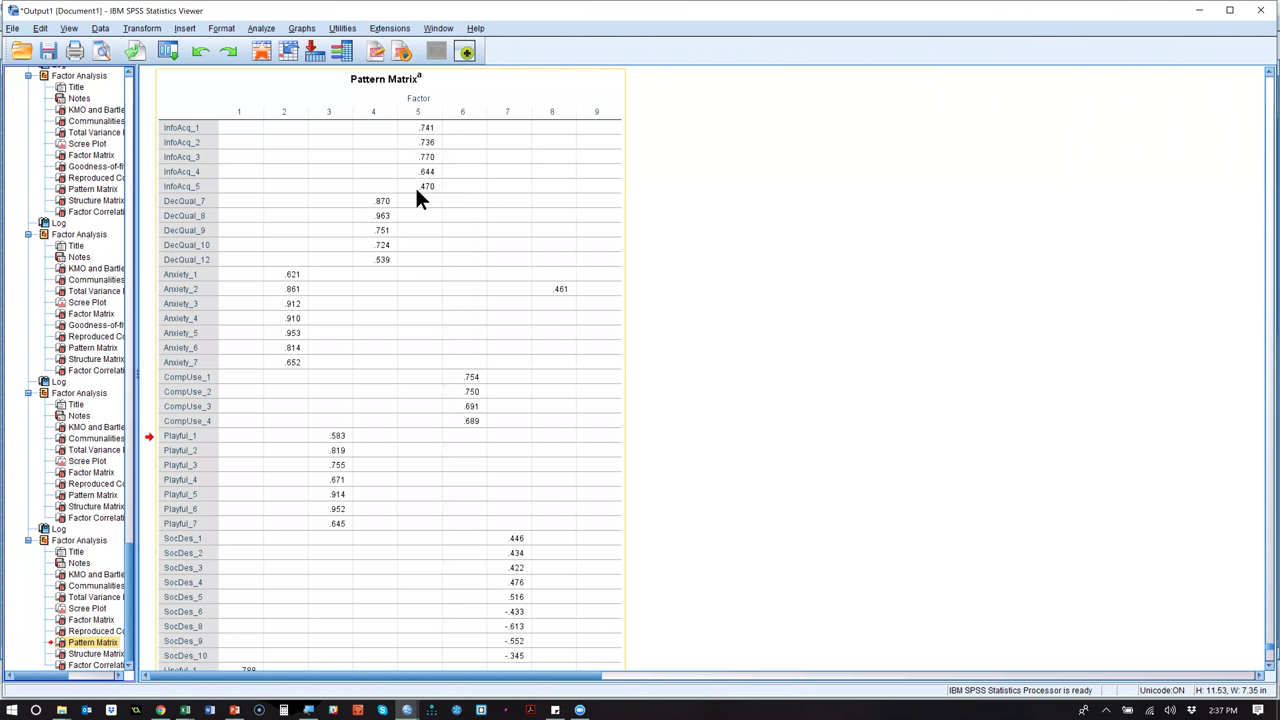
double_click(563, 263)
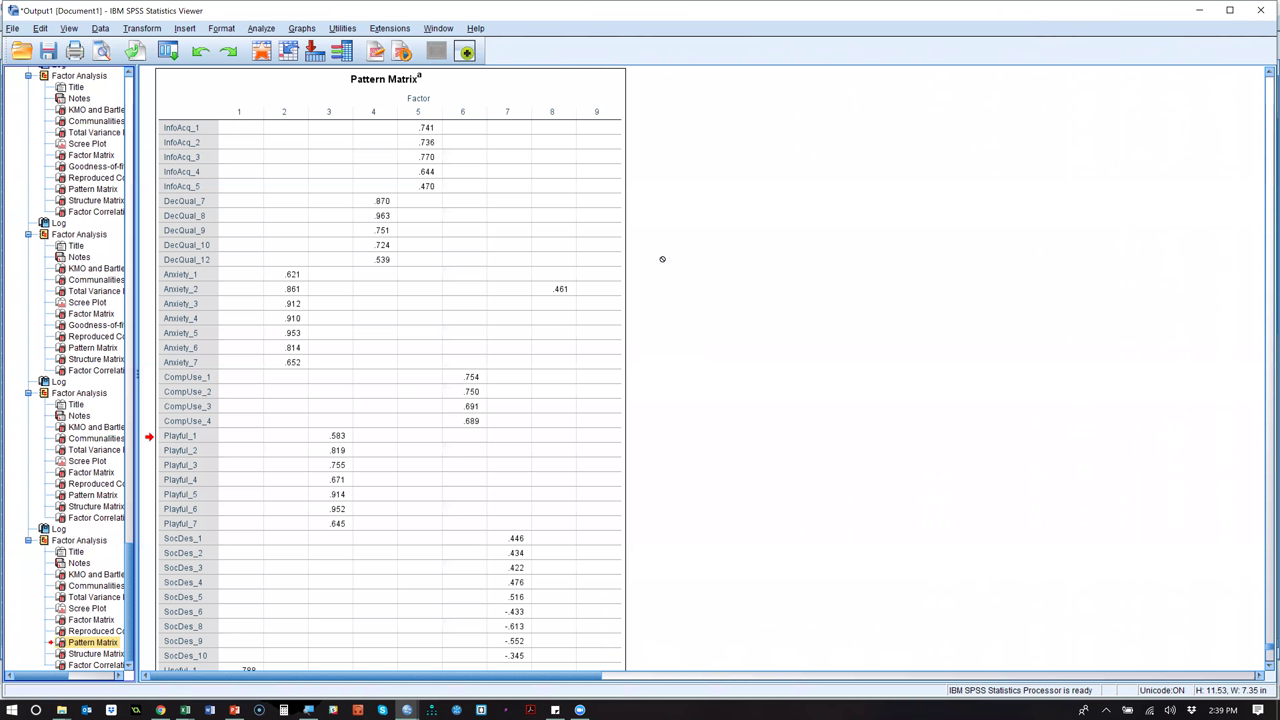
scroll(681, 267, down, 1)
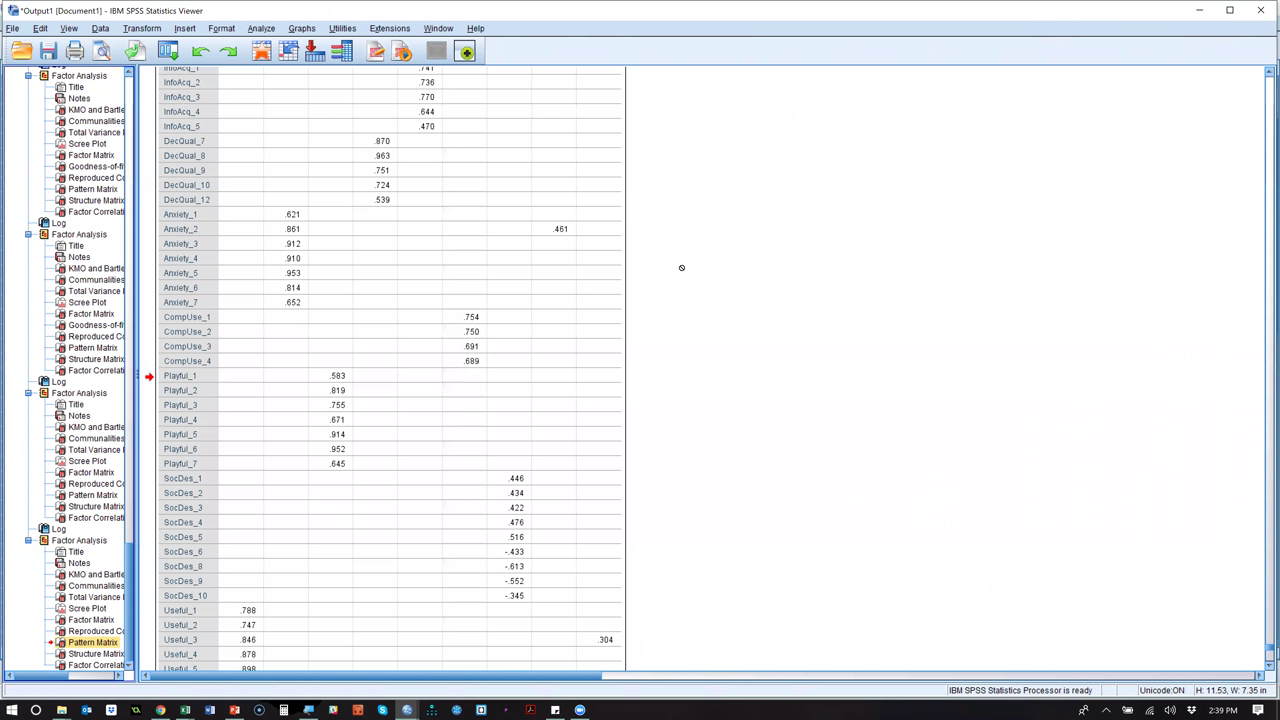
scroll(681, 267, up, 1)
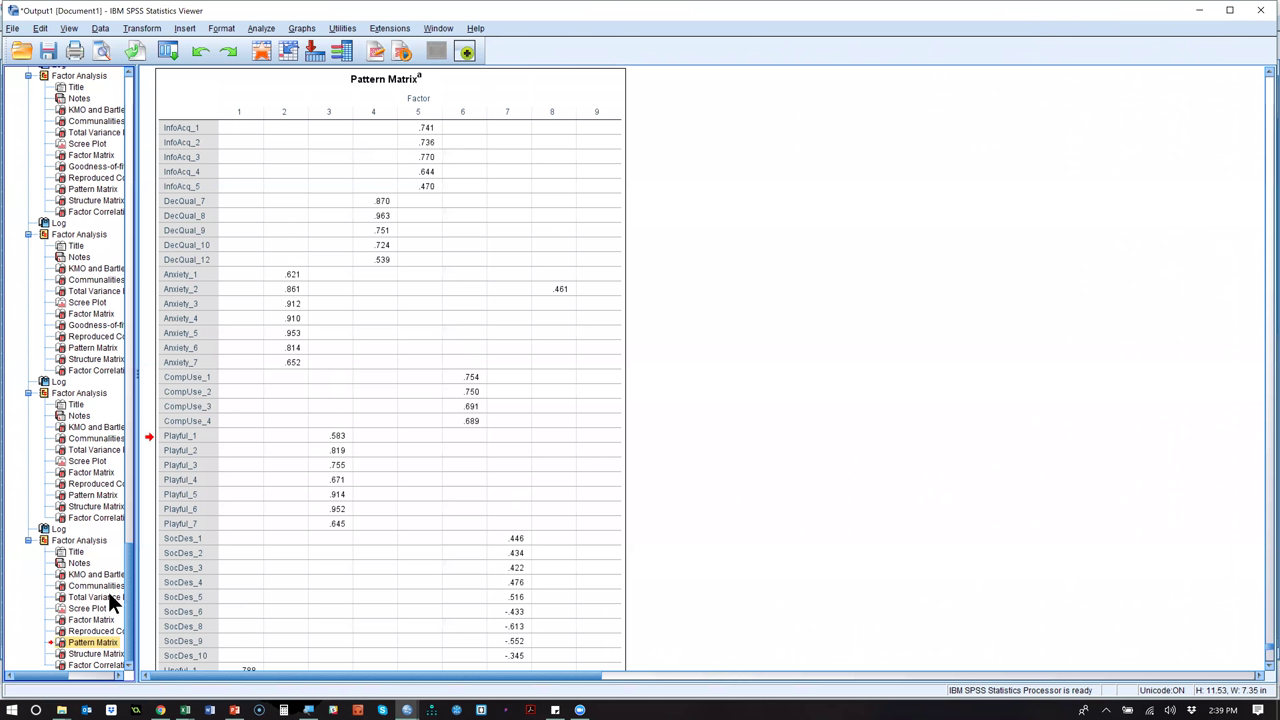
Rename the latest output heading to "Factor Analysis - removed DQ6,7,11" and widen the outline pane to show the full name.
click(79, 540)
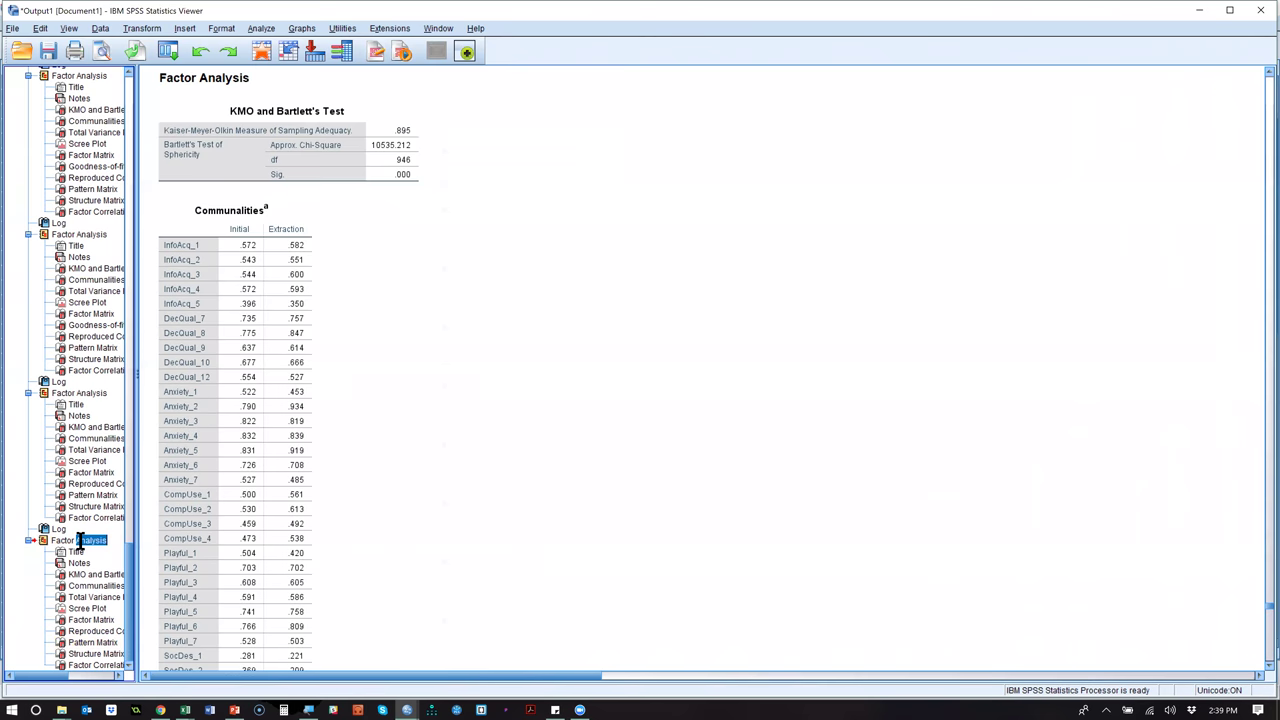
double_click(62, 540)
key(Right)
key(Right)
key(Right)
key(Right)
key(Right)
key(Right)
key(Right)
key(Right)
key(Right)
key(Right)
text(- )
text(loadings suppressed)
key(BackSpace)
key(BackSpace)
key(BackSpace)
key(BackSpace)
key(BackSpace)
key(BackSpace)
key(BackSpace)
key(BackSpace)
key(BackSpace)
key(BackSpace)
key(BackSpace)
key(BackSpace)
key(BackSpace)
key(BackSpace)
key(BackSpace)
key(BackSpace)
key(BackSpace)
key(BackSpace)
key(BackSpace)
text(removed DQ6,7,100)
key(BackSpace)
key(BackSpace)
text(1)
key(Return)
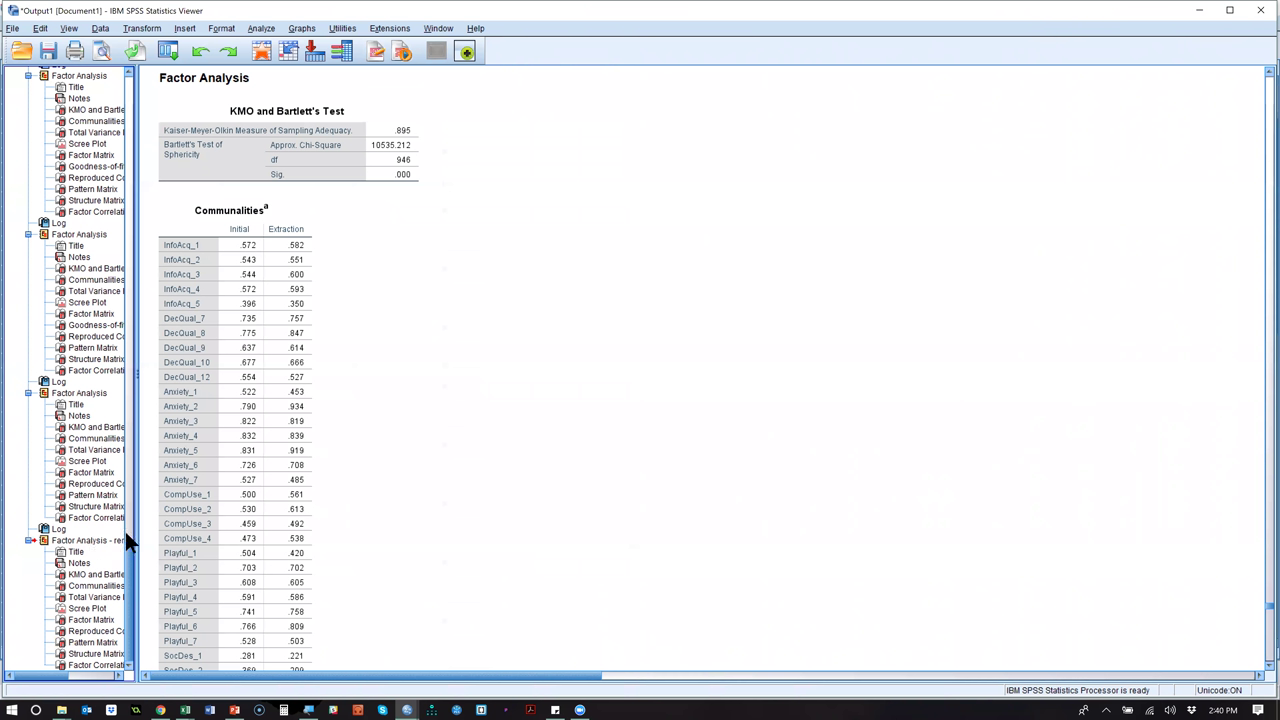
drag(126, 533, 240, 545)
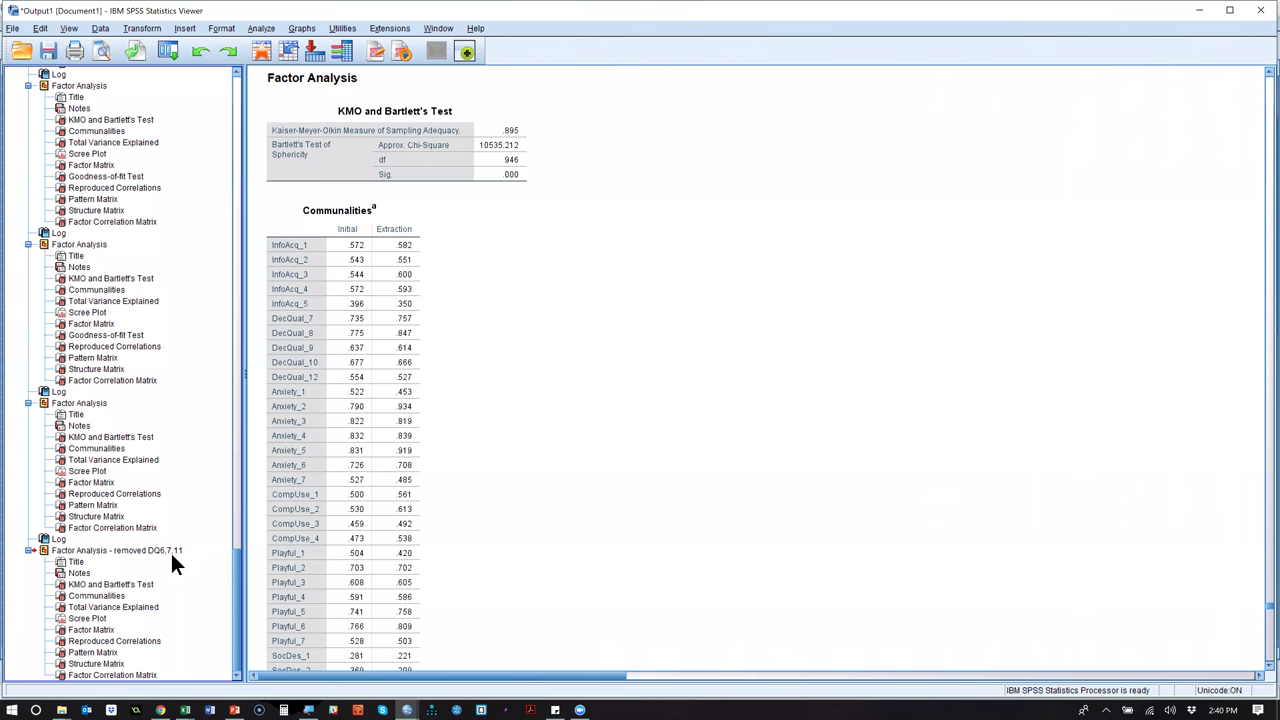
Review the scree plot and Total Variance Explained table, then rerun the factor analysis with a fixed number of 7 factors.
scroll(647, 305, down, 20)
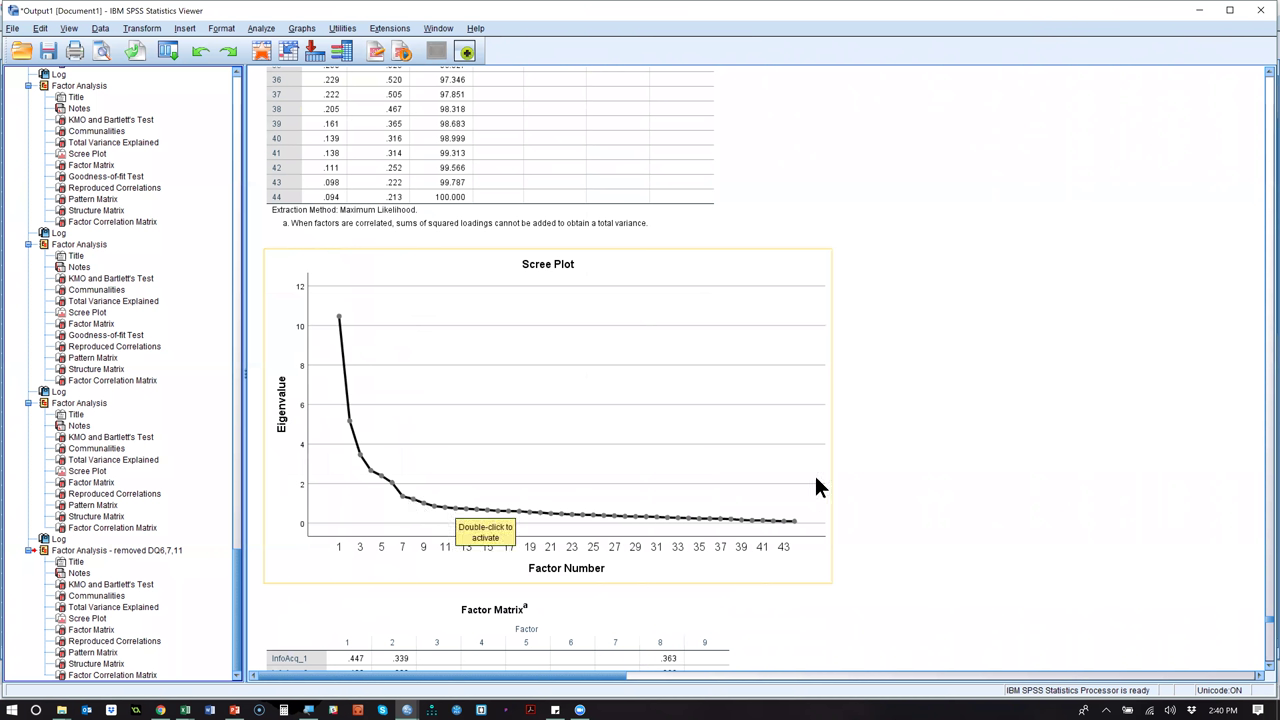
scroll(814, 473, up, 10)
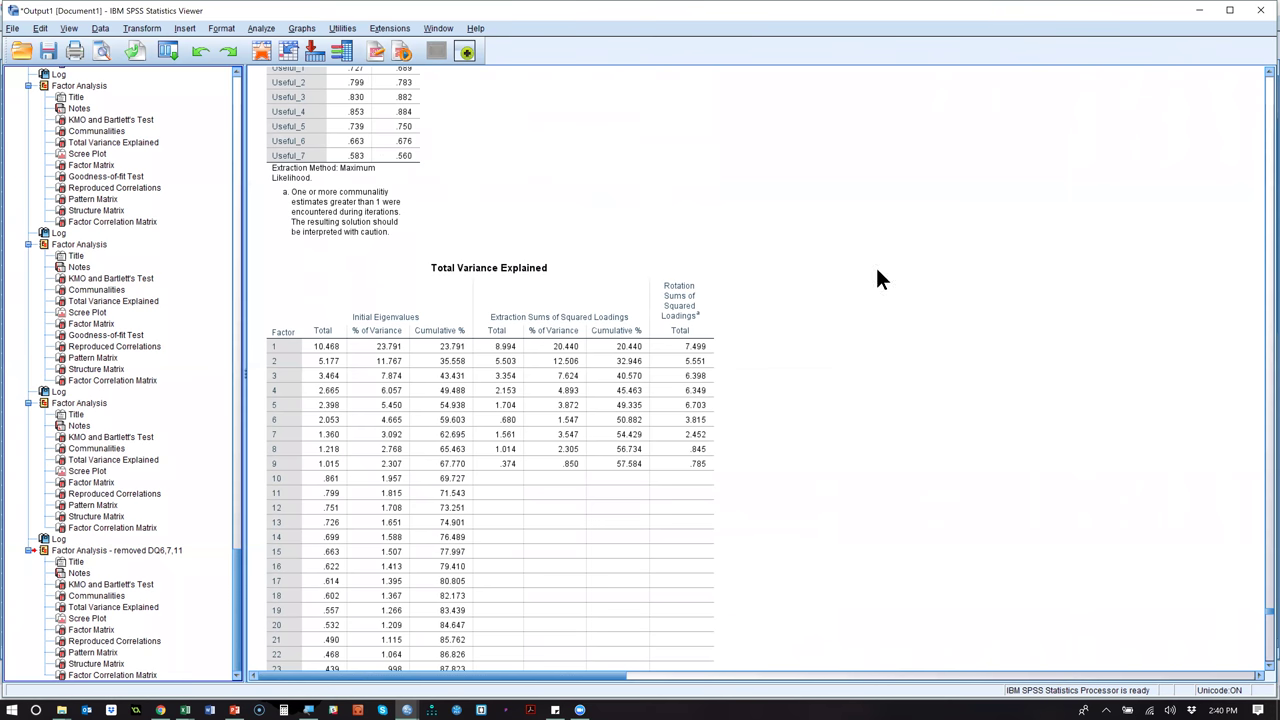
click(165, 49)
click(174, 67)
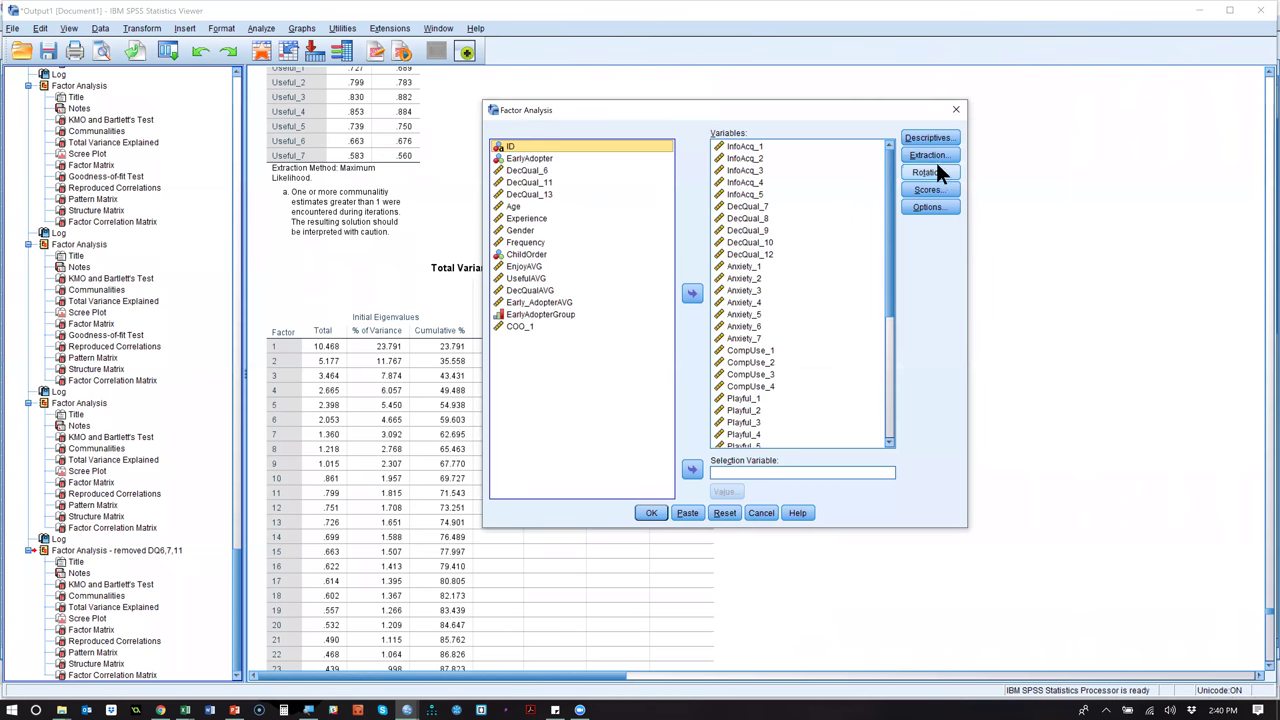
click(936, 156)
click(547, 377)
double_click(632, 387)
text(7)
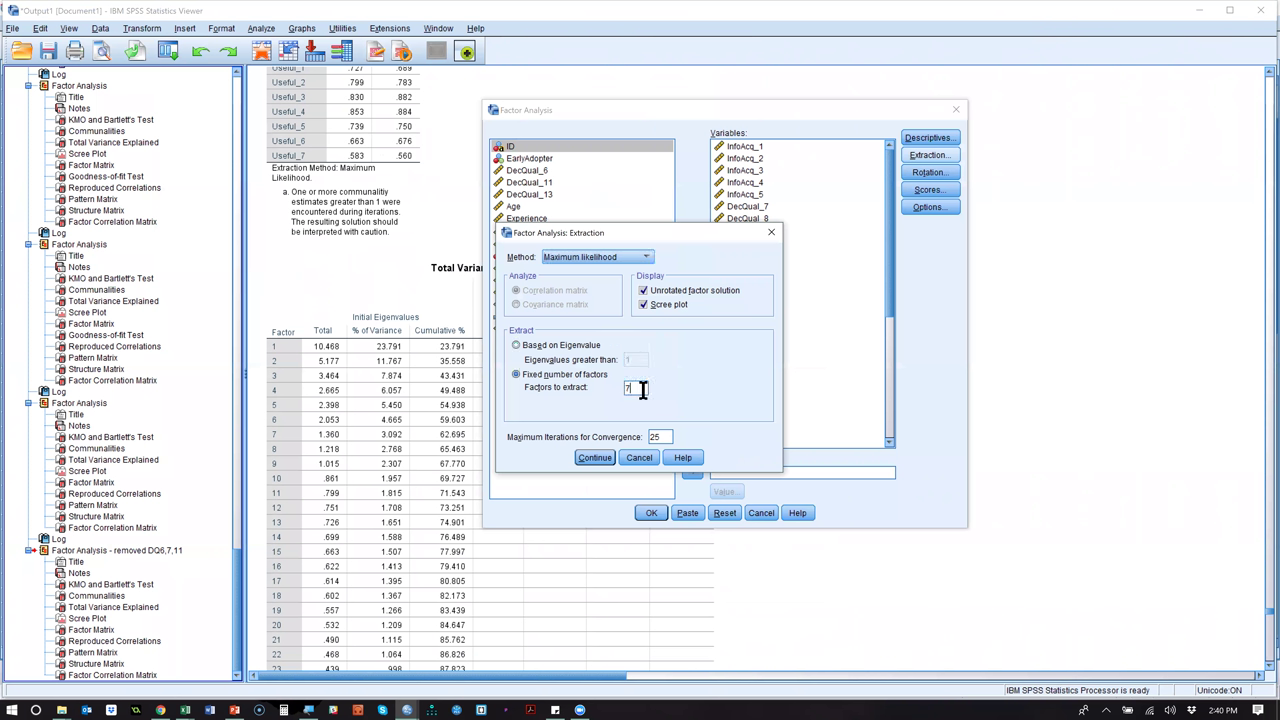
click(590, 458)
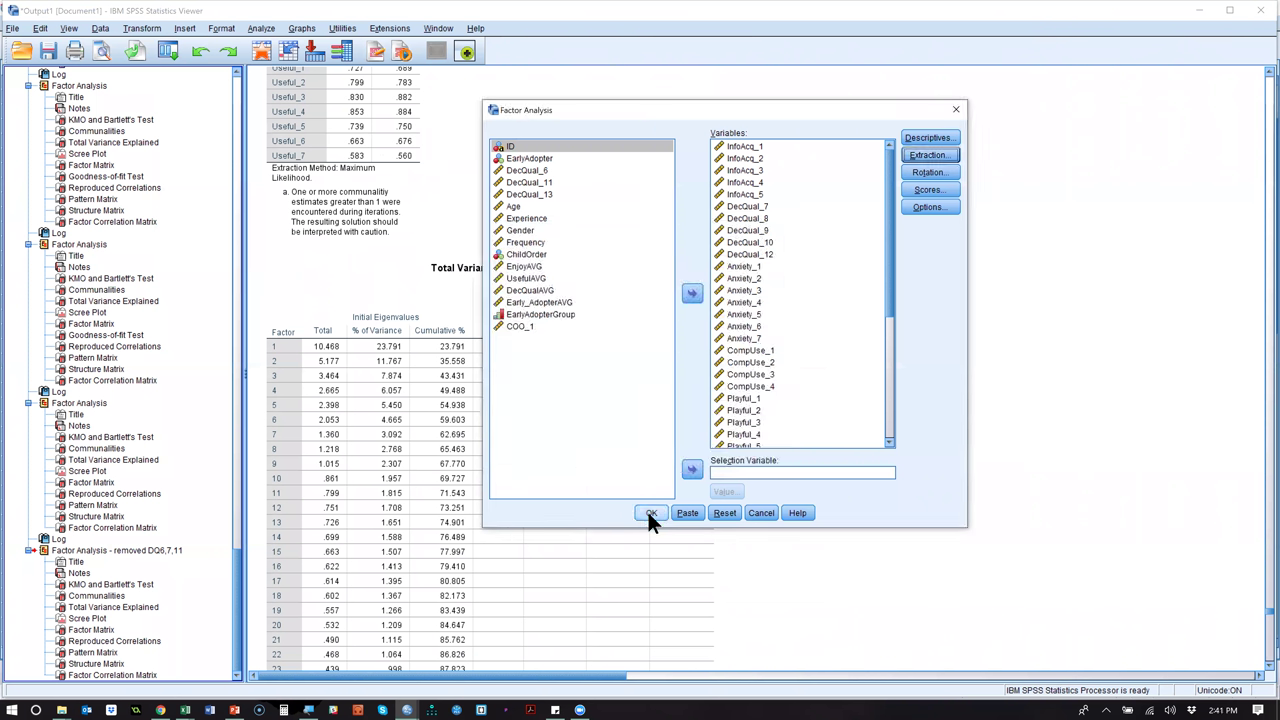
click(650, 512)
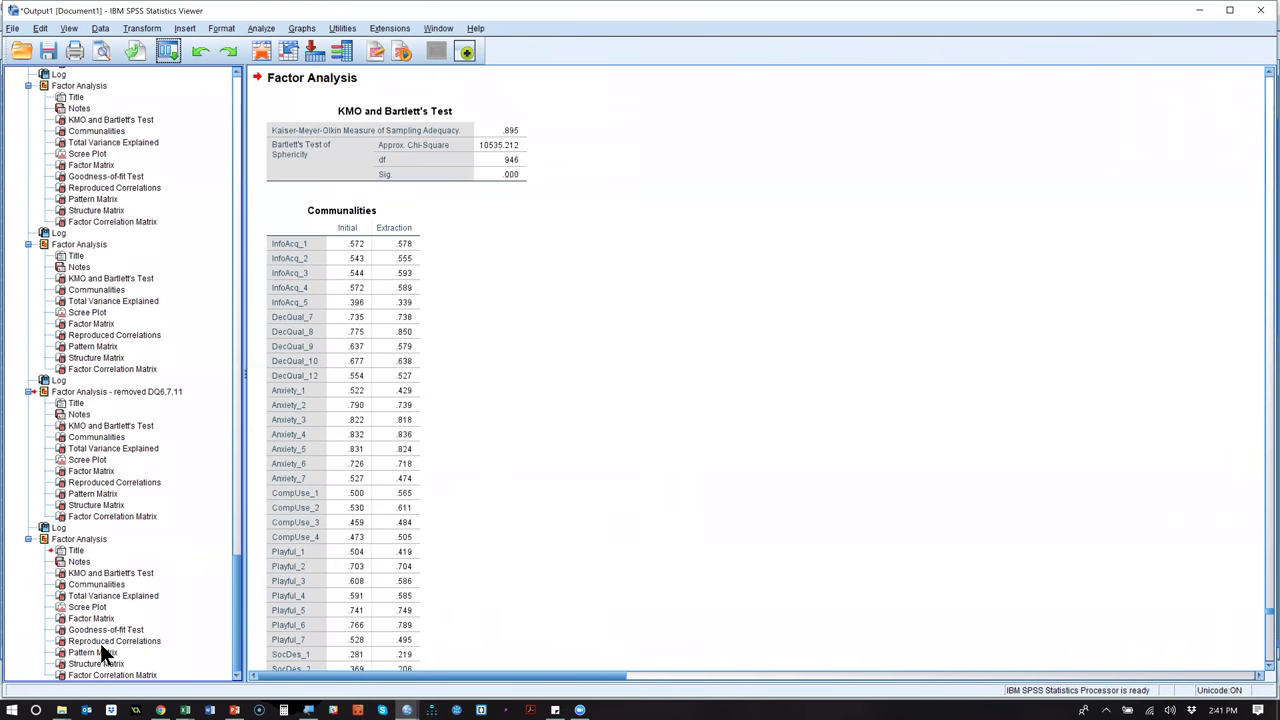
Open the seven-factor Pattern Matrix and examine the loadings of all items, including the signs of the SocDes loadings.
click(100, 650)
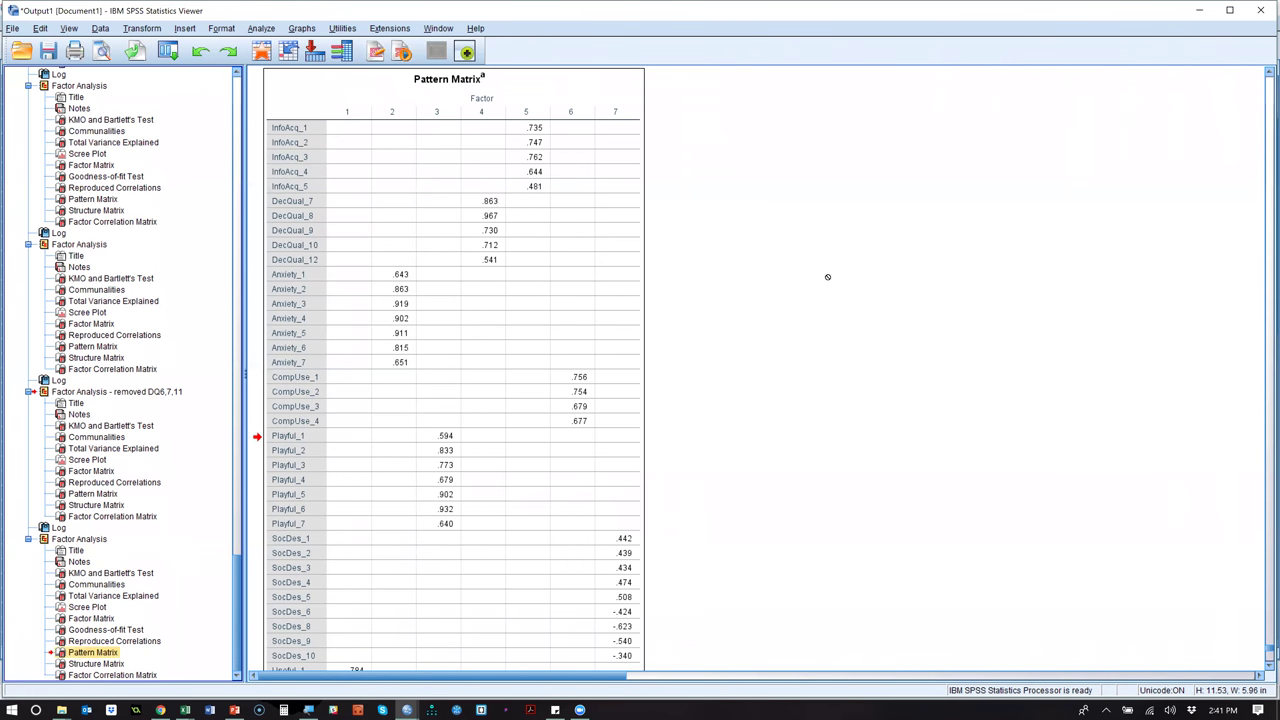
scroll(827, 277, down, 2)
scroll(827, 277, down, 2)
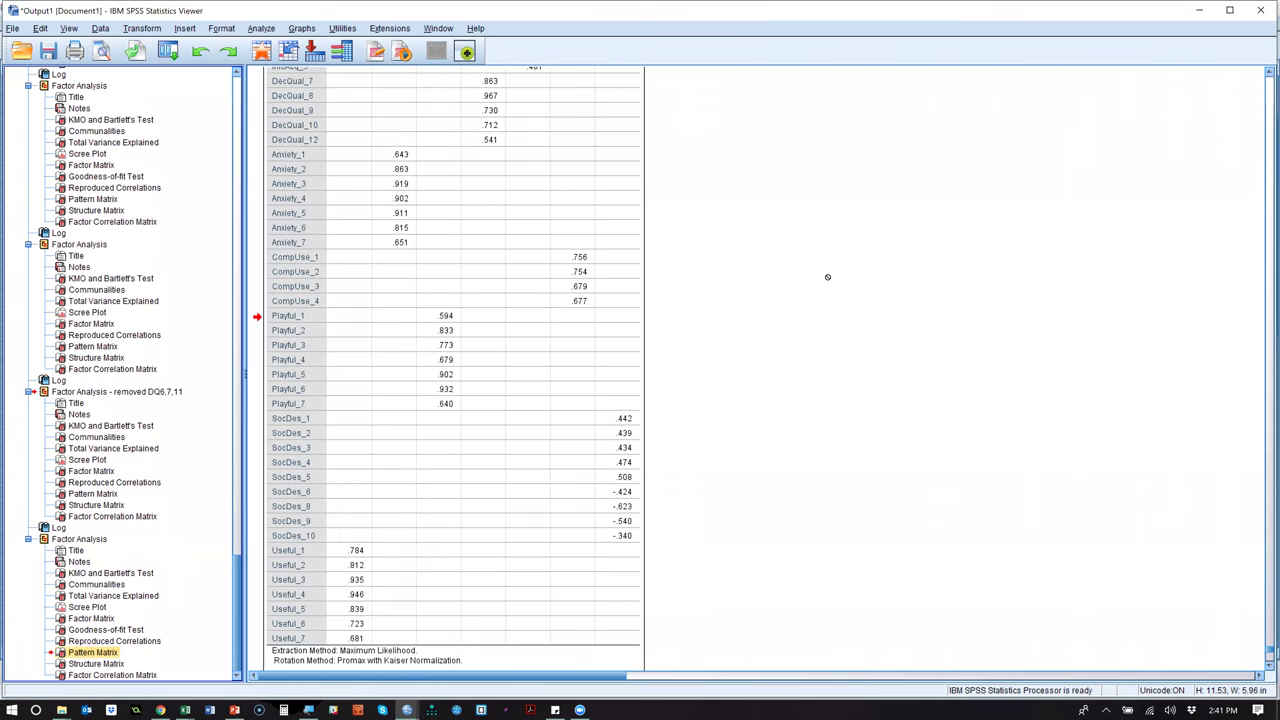
scroll(827, 277, down, 2)
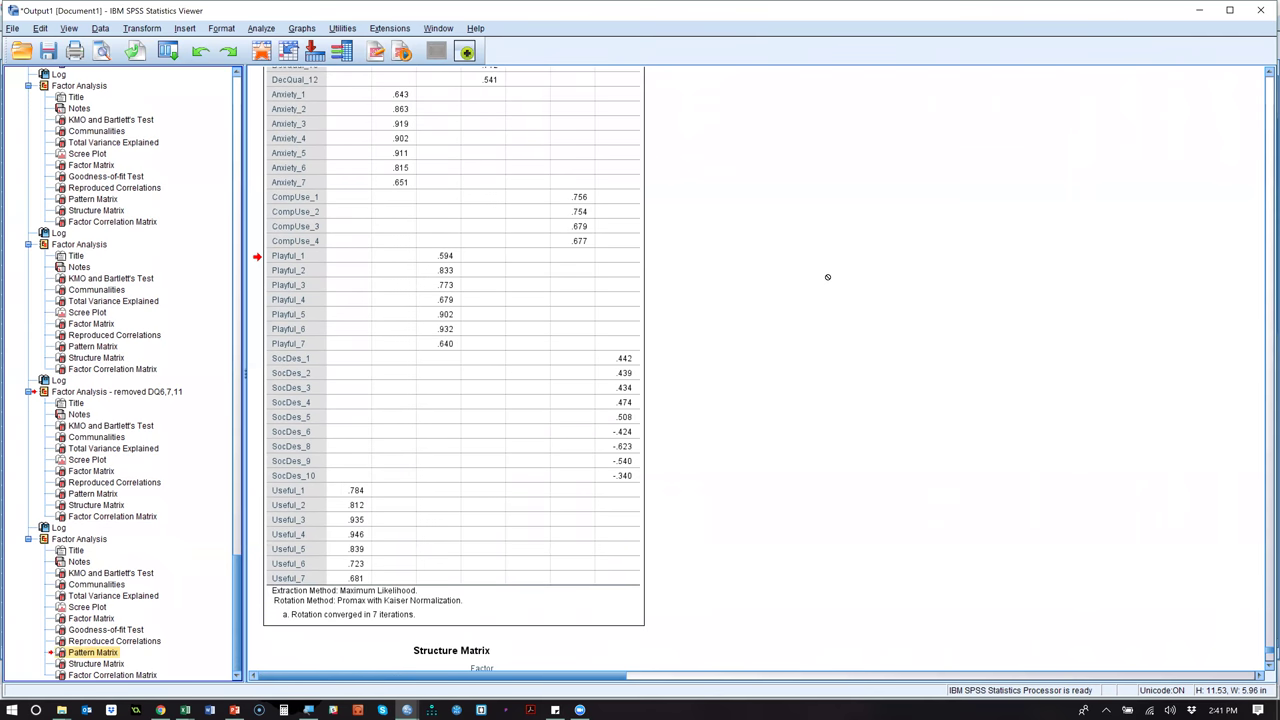
scroll(827, 277, up, 6)
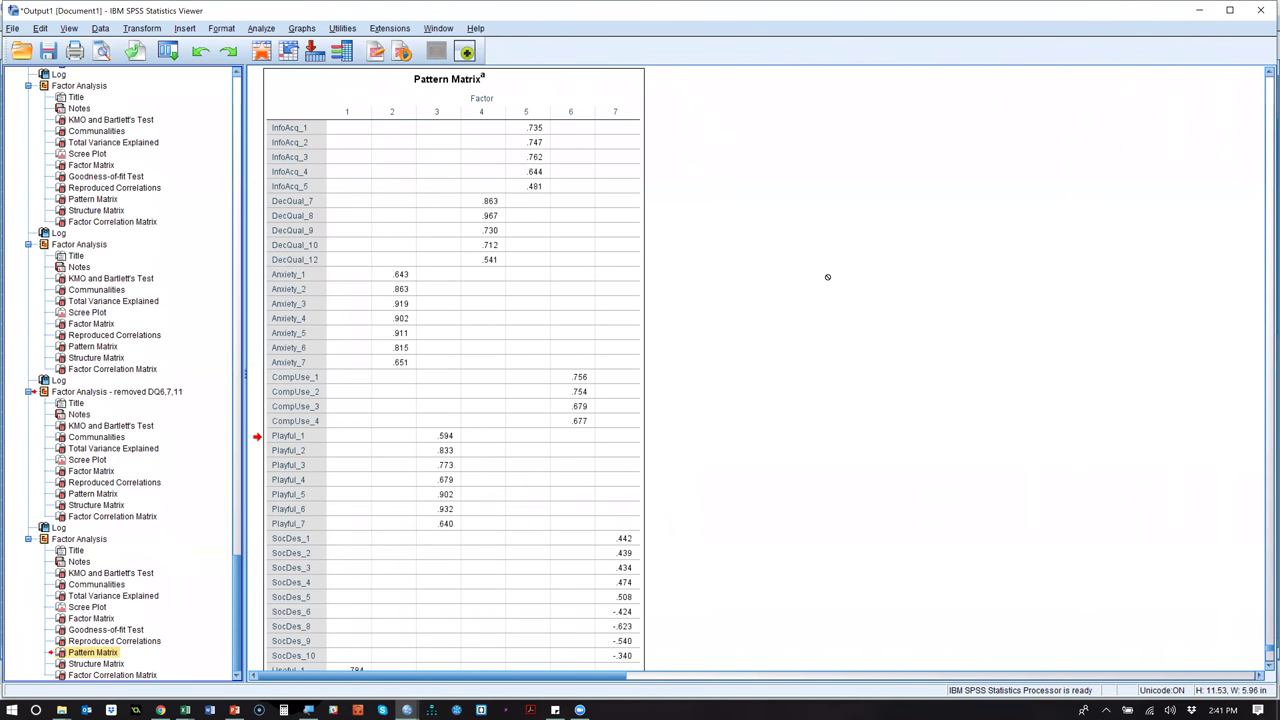
scroll(827, 277, down, 4)
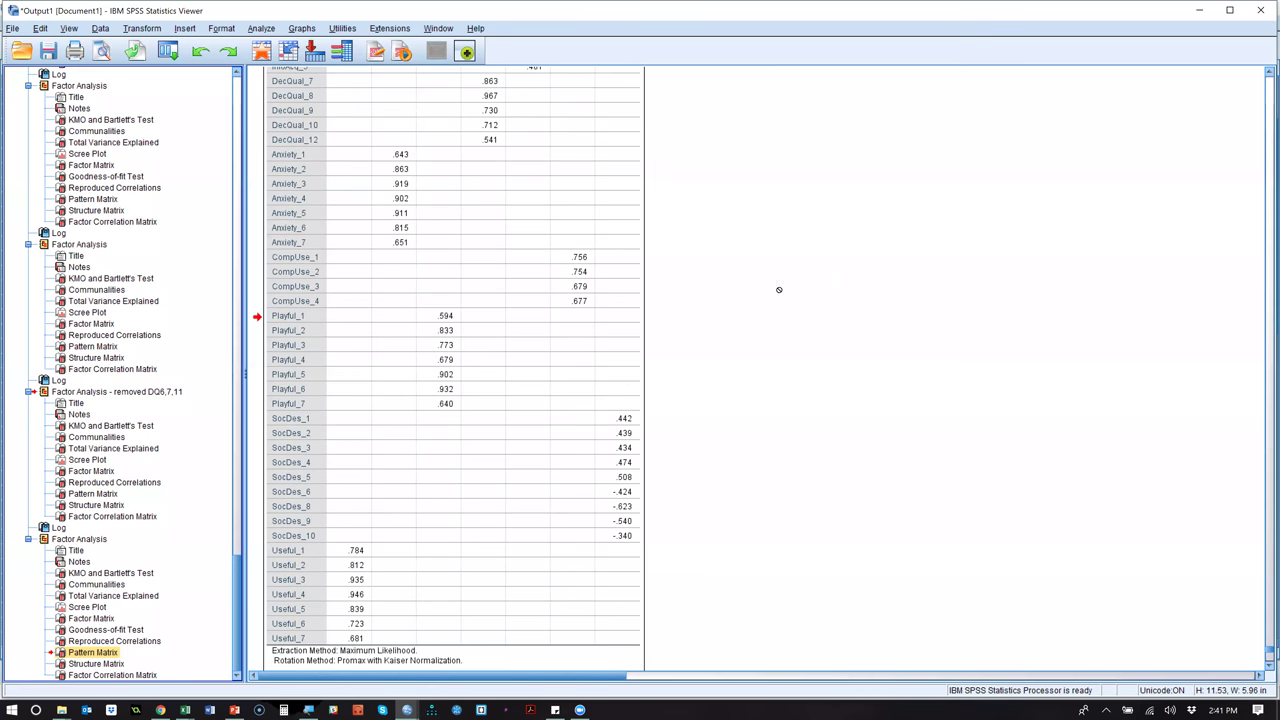
scroll(748, 314, down, 4)
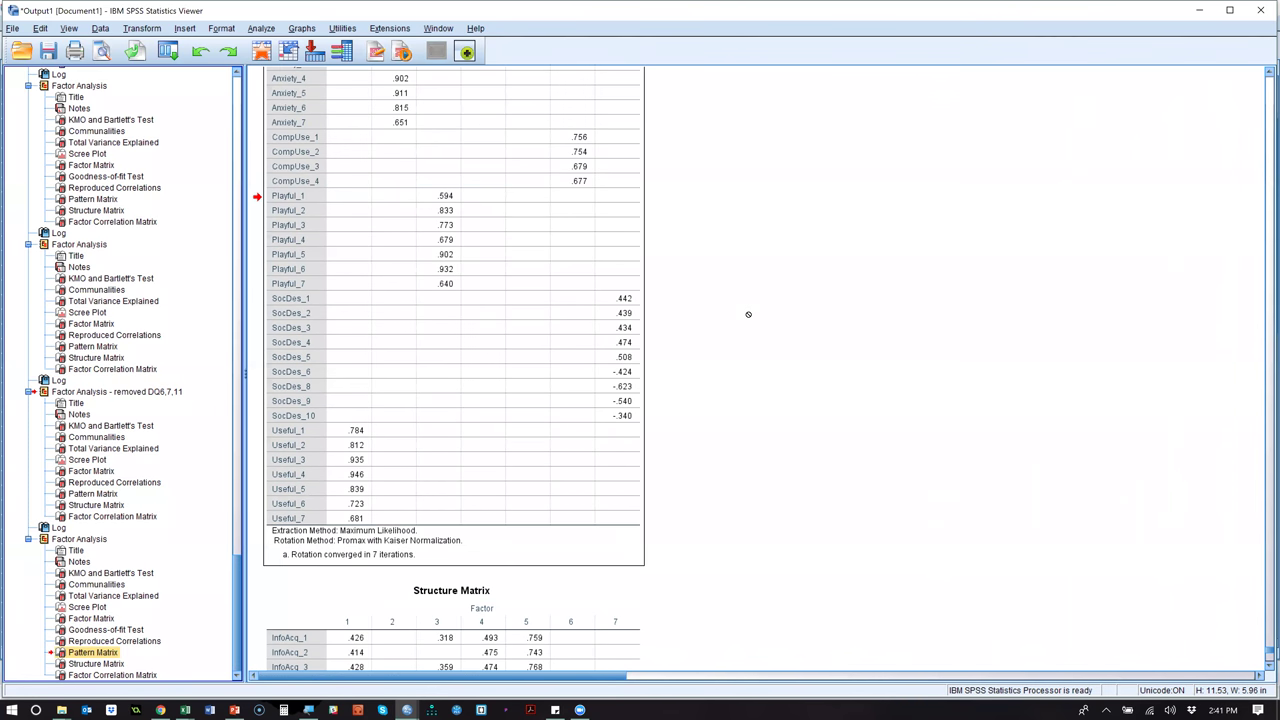
click(556, 327)
double_click(640, 330)
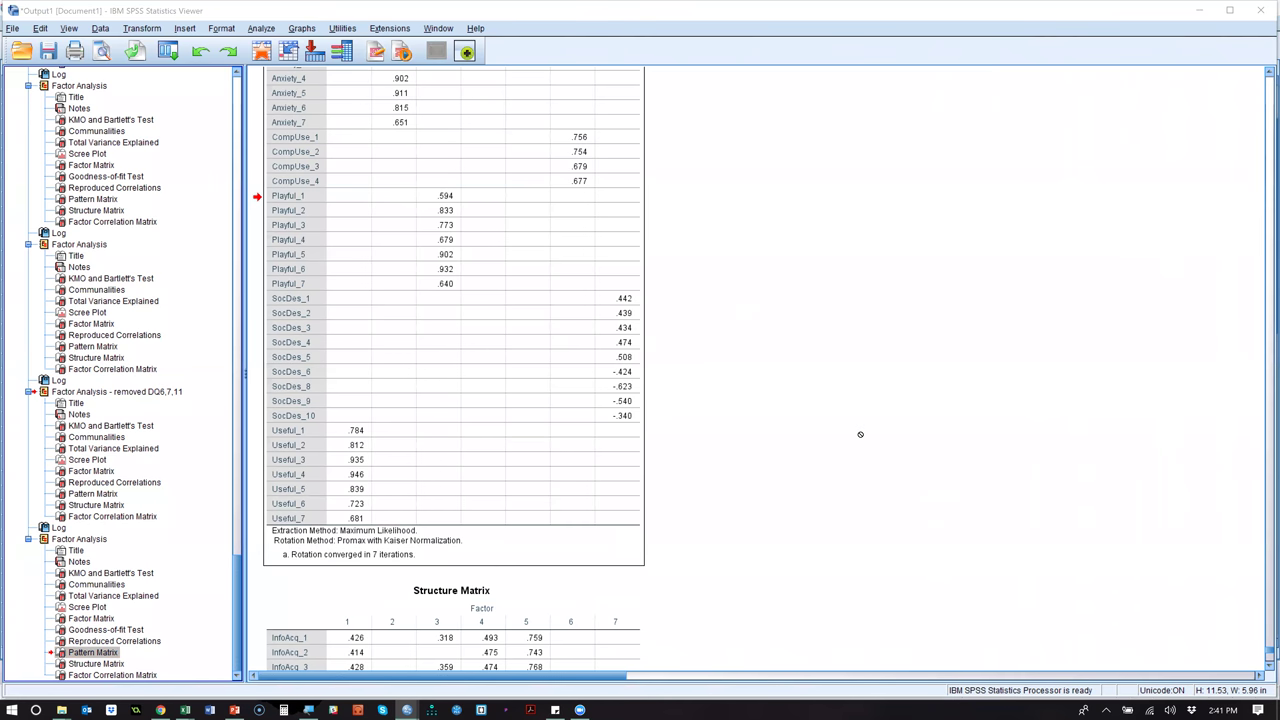
Switch to the Data Editor's Variable View and highlight the labels of SocDes_1 through SocDes_10 to review their wording.
key(alt+Tab)
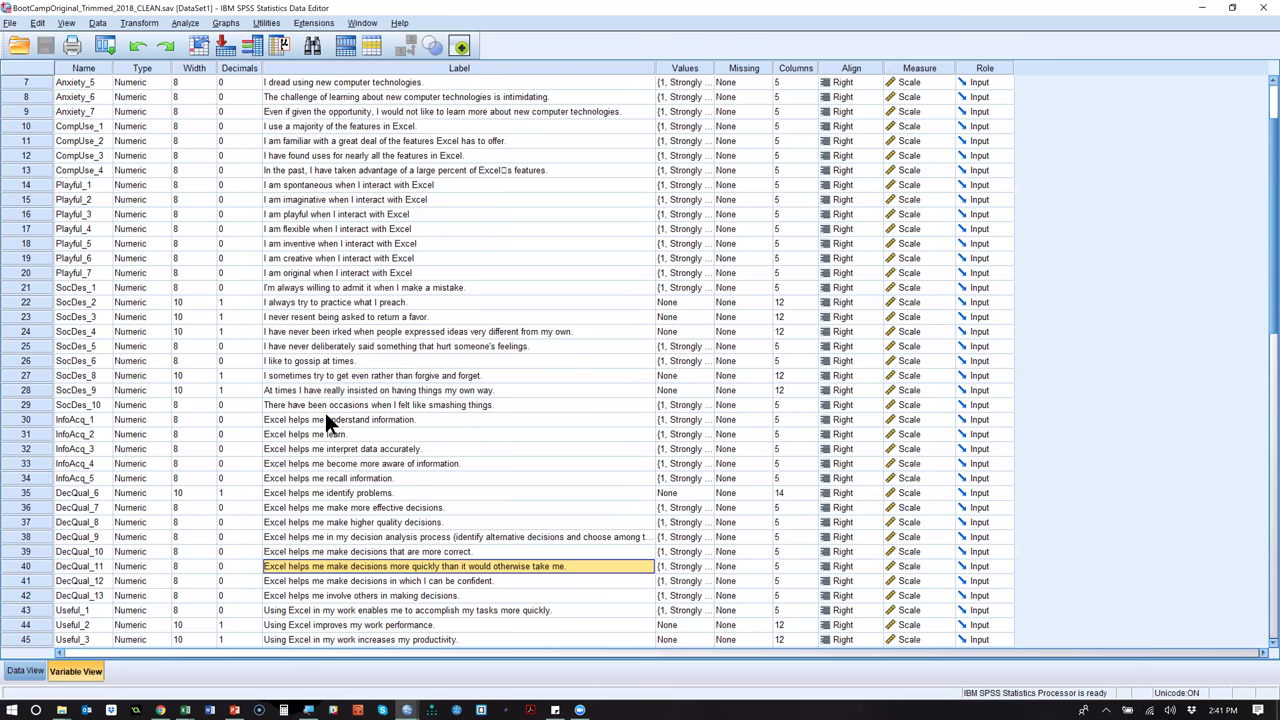
click(327, 420)
key(Up)
key(shift+Up)
key(shift+Up)
key(shift+Up)
key(shift+Up)
key(shift+Up)
key(shift+Up)
key(shift+Up)
key(shift+Up)
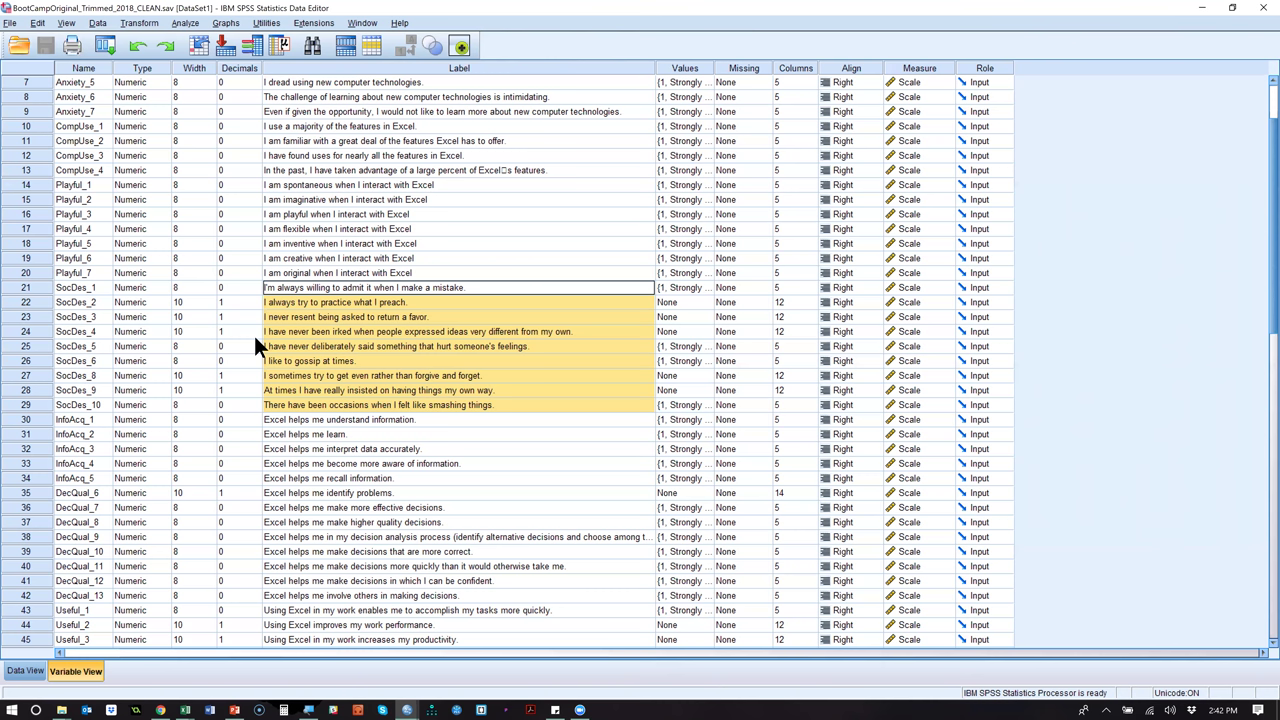
Check which DecQual items are left out of the factor analysis variables and close the dialog without running it.
click(106, 40)
click(170, 69)
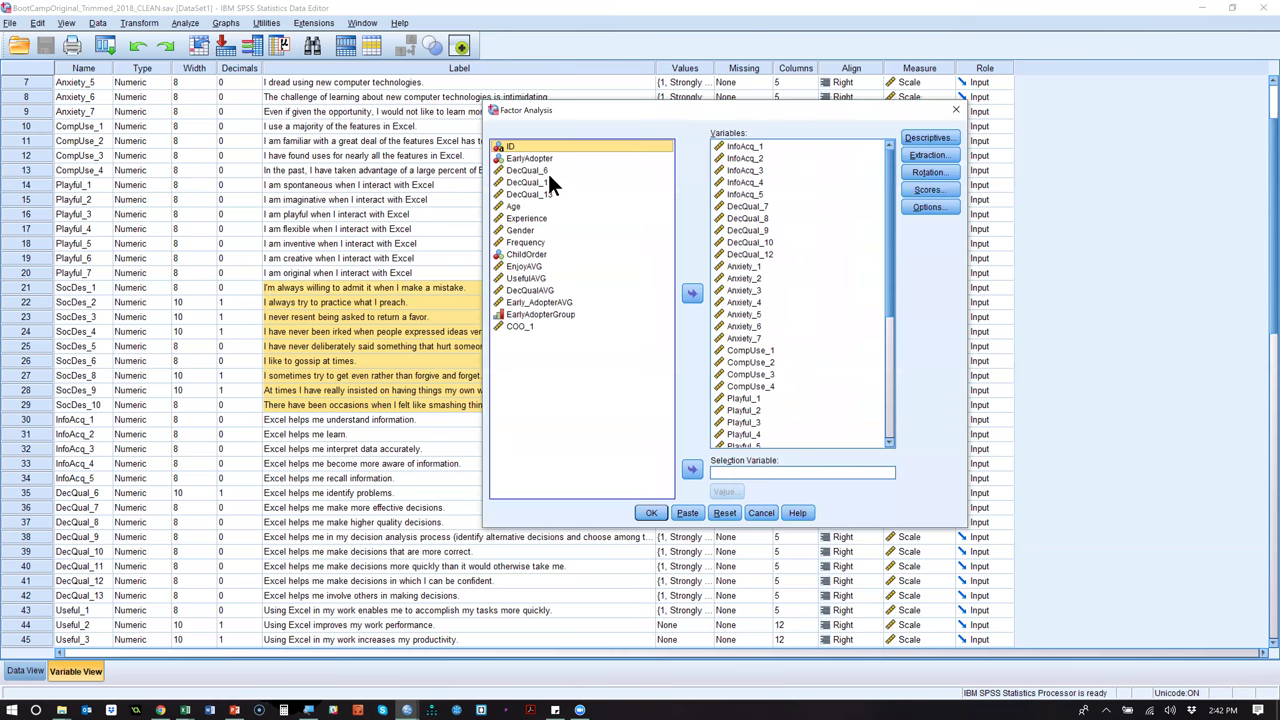
click(547, 168)
shift+click(559, 192)
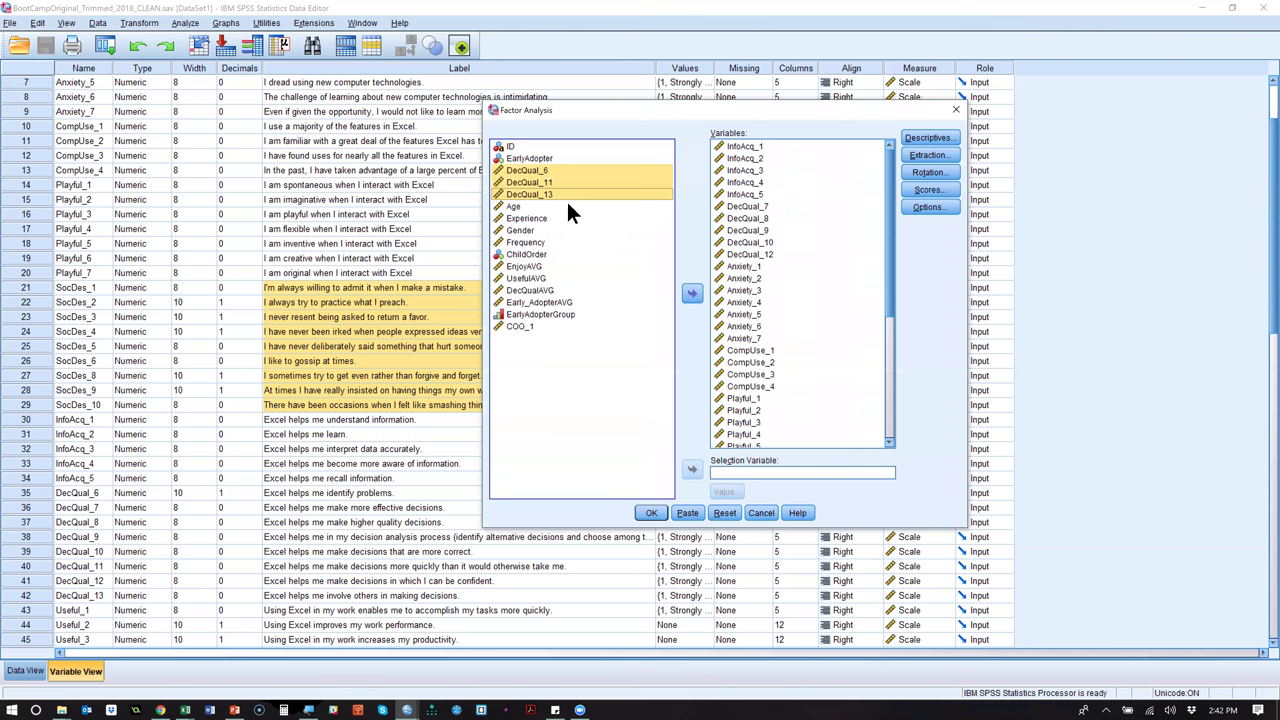
click(563, 195)
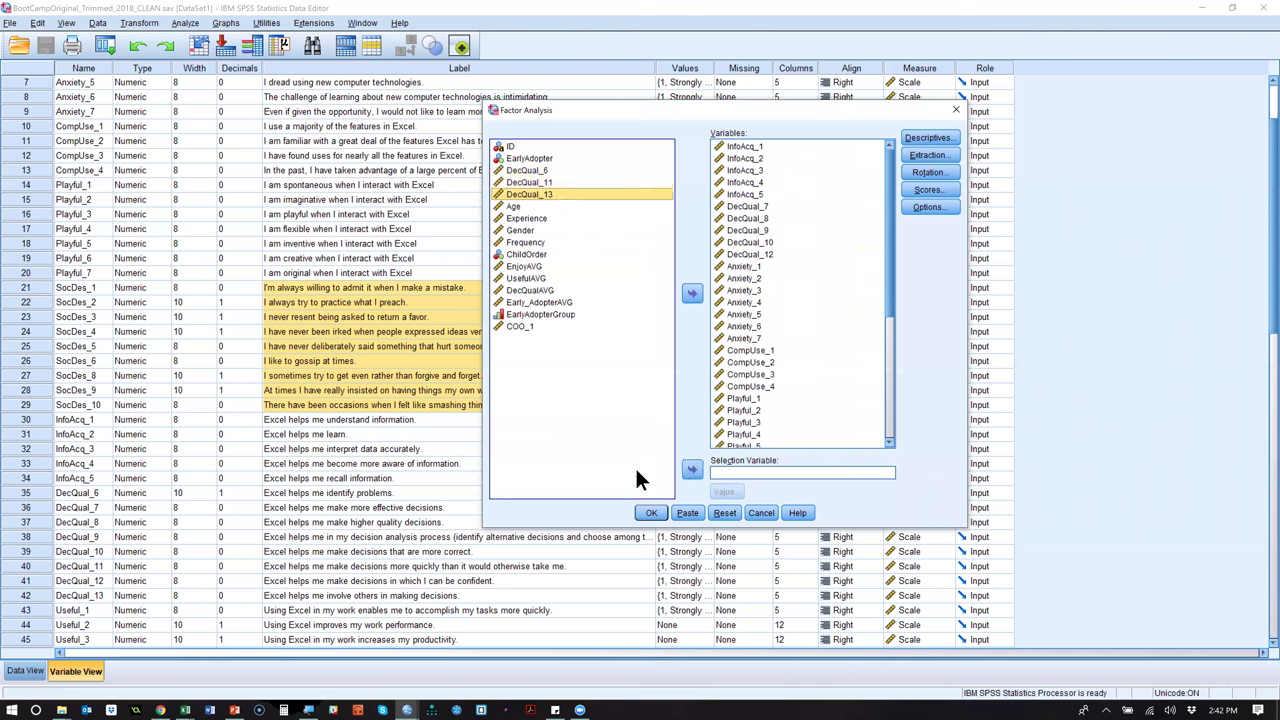
click(760, 513)
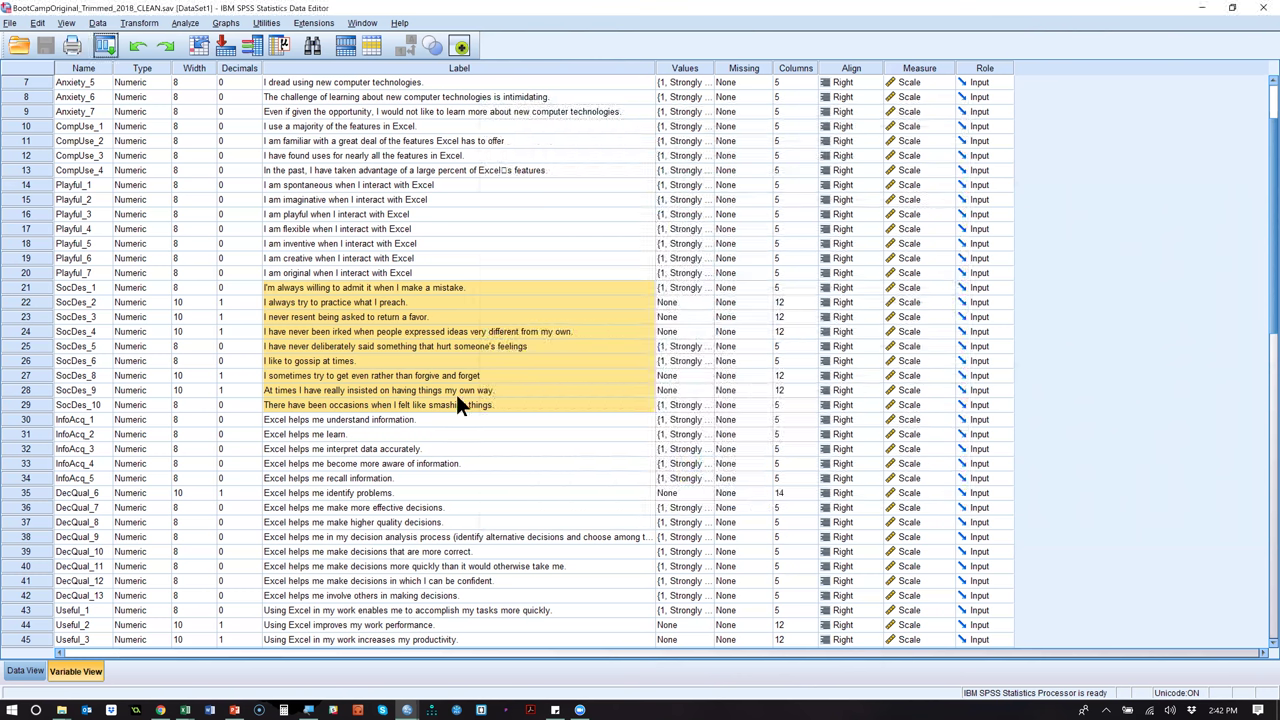
click(22, 672)
key(ctrl+t)
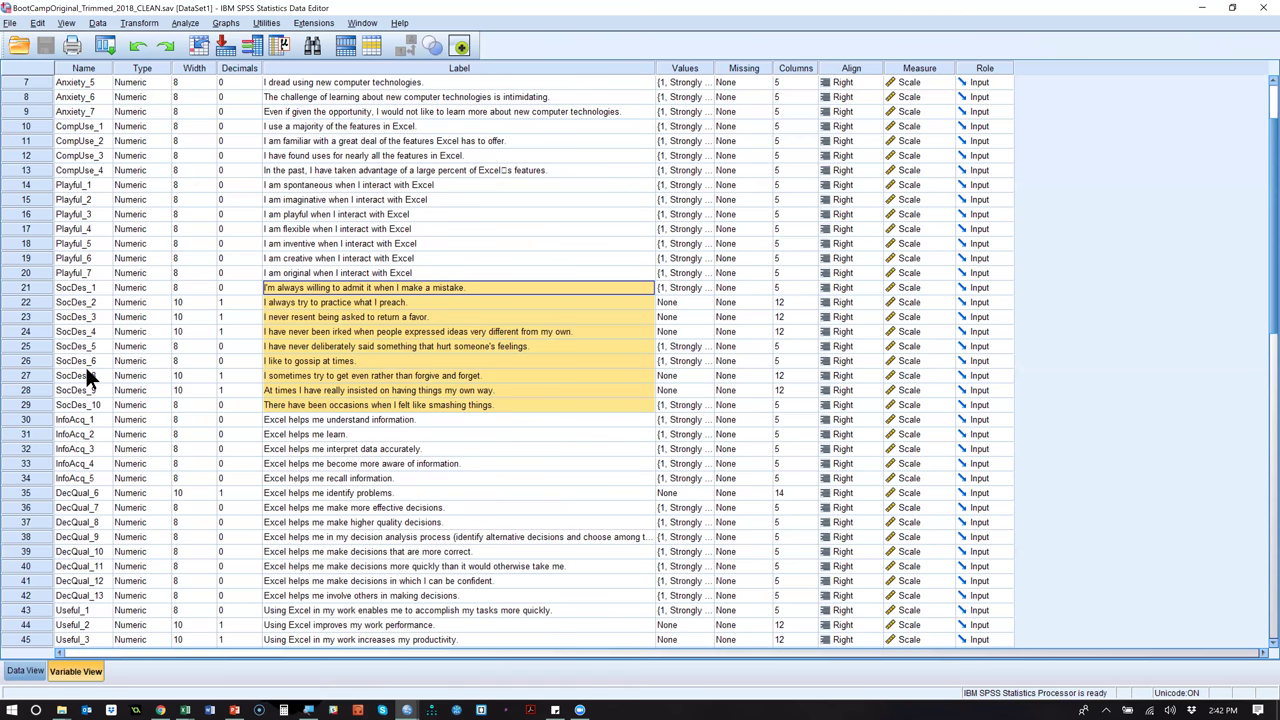
Move the DecQual_6, DecQual_11 and DecQual_13 rows to the end of the variable list, below COO_1.
click(80, 458)
scroll(128, 475, down, 1)
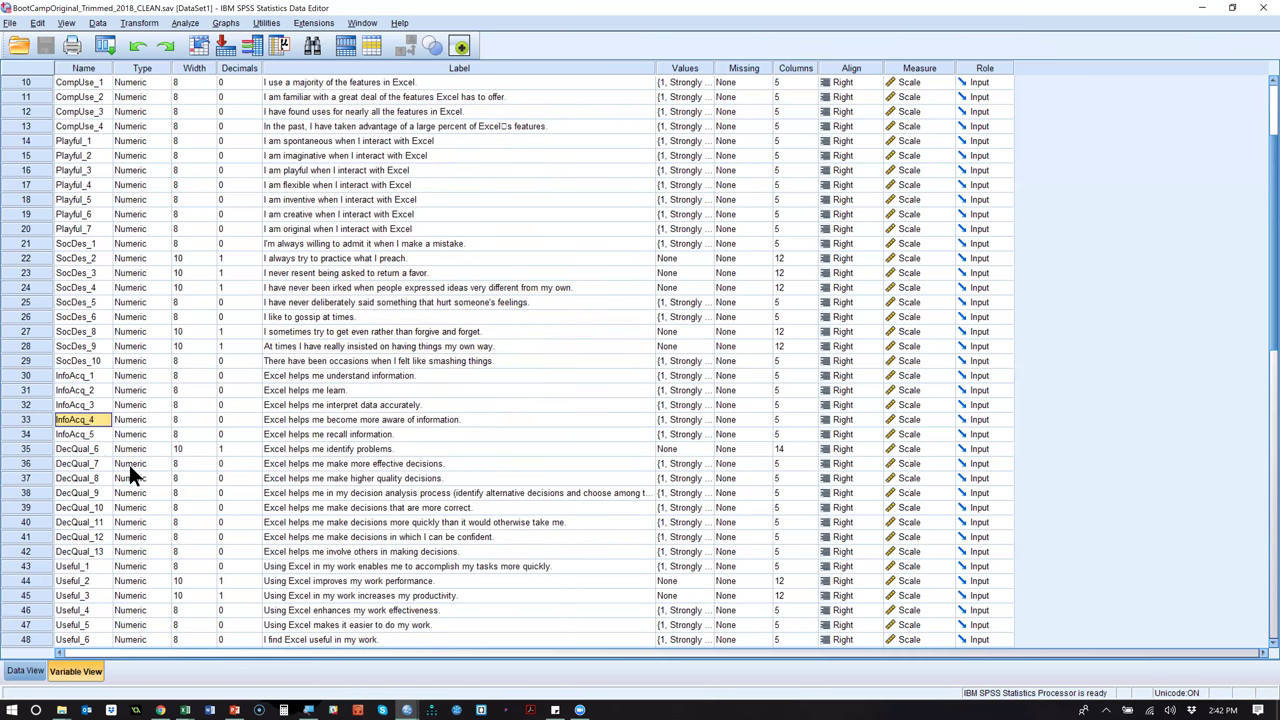
click(47, 446)
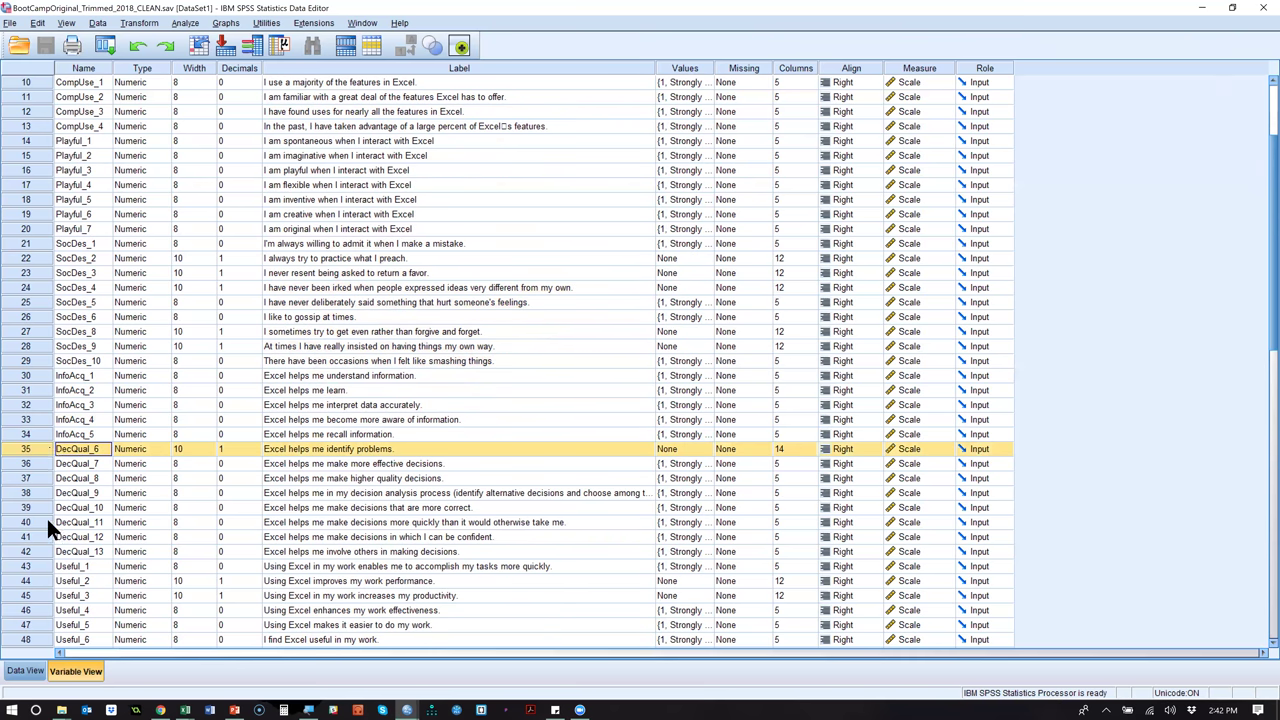
ctrl+click(46, 519)
ctrl+click(41, 548)
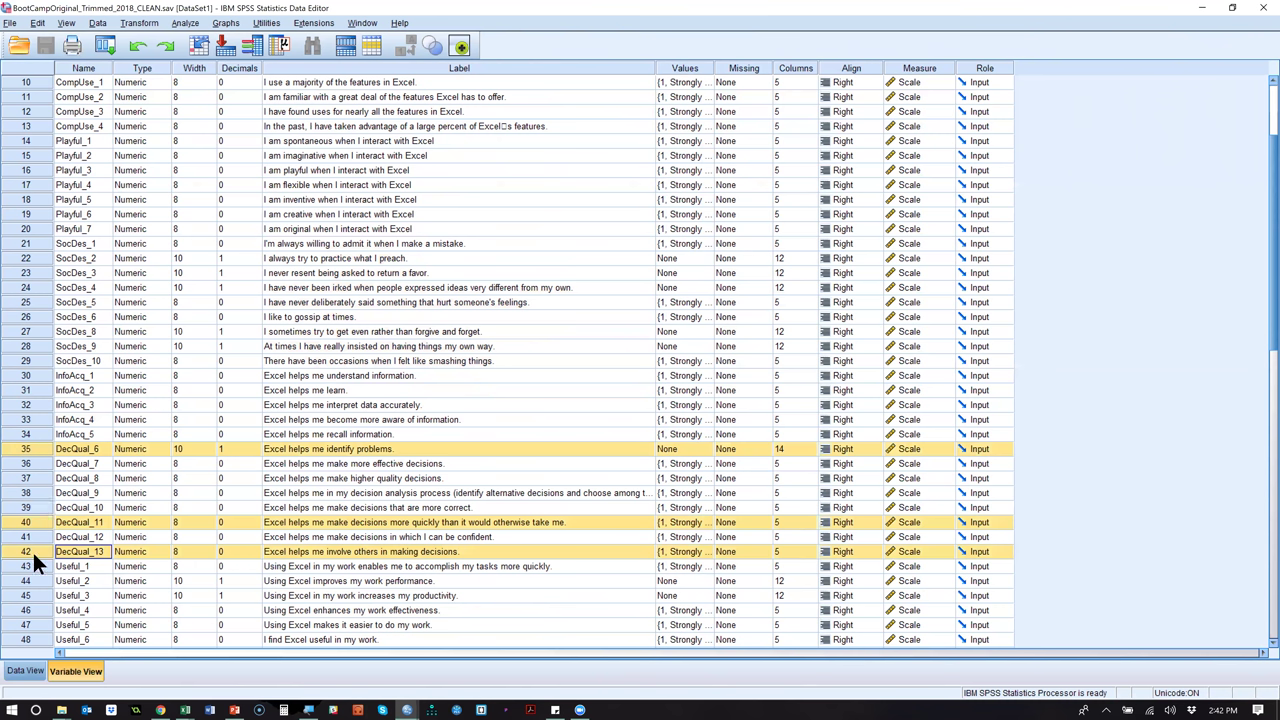
scroll(34, 600, down, 1)
scroll(37, 639, down, 5)
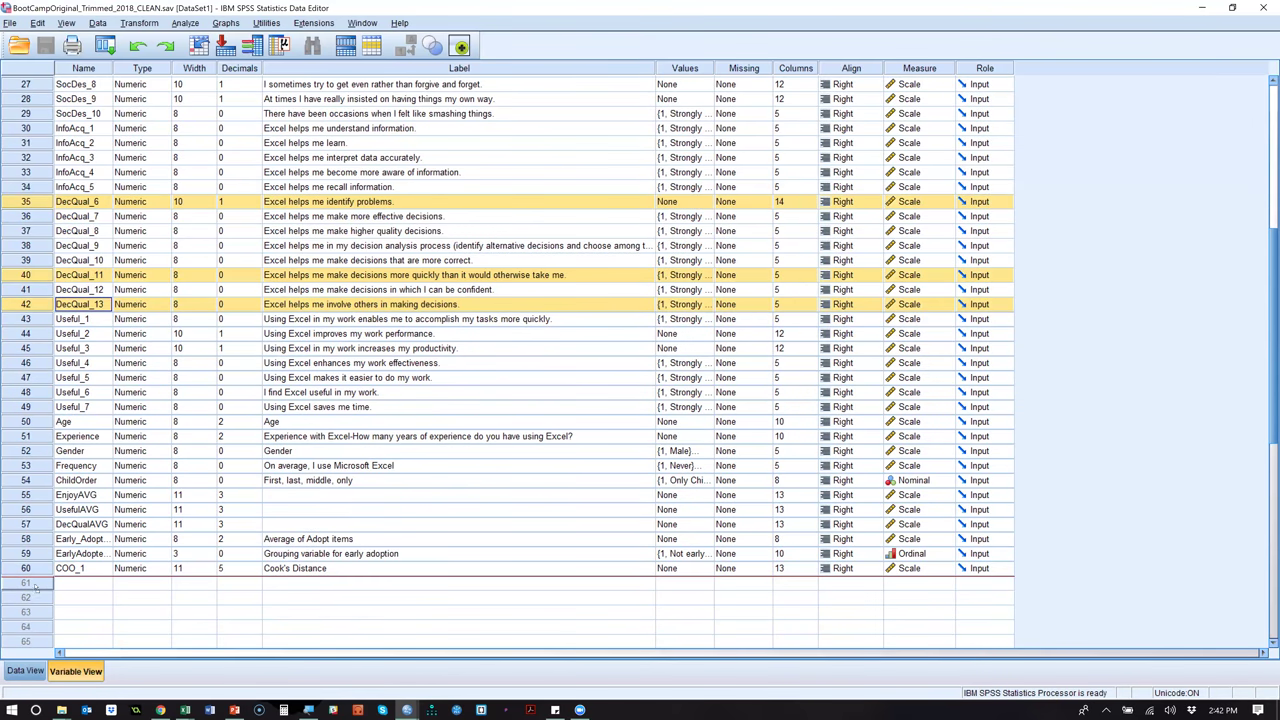
drag(33, 583, 33, 578)
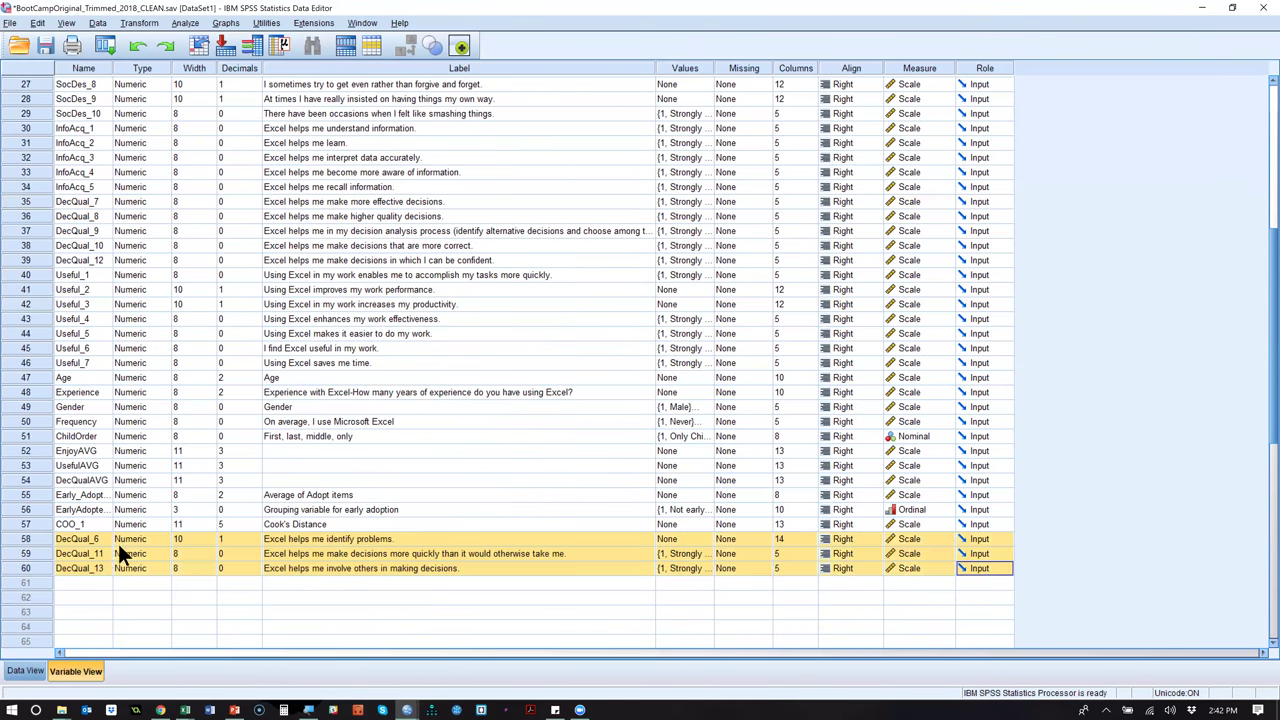
Reopen Factor Analysis and replace all of its analysis variables with only the SocDes_1 through SocDes_10 items.
scroll(117, 541, up, 9)
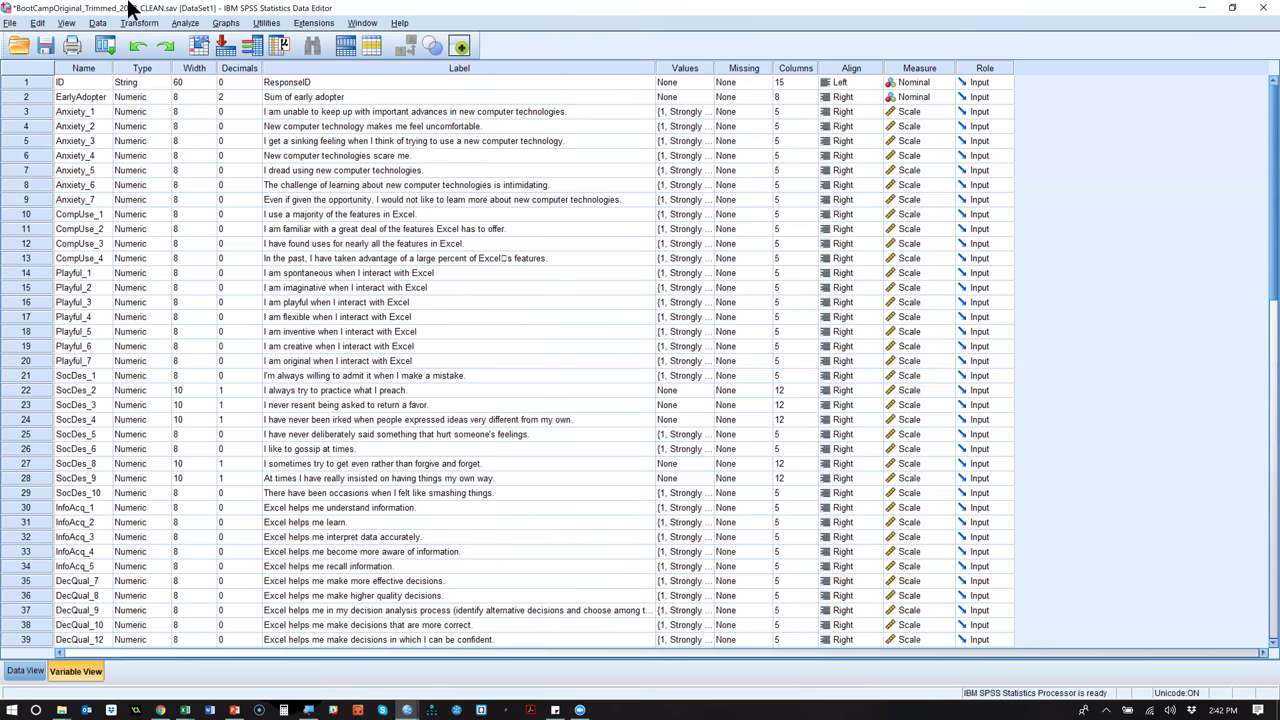
click(106, 45)
click(123, 68)
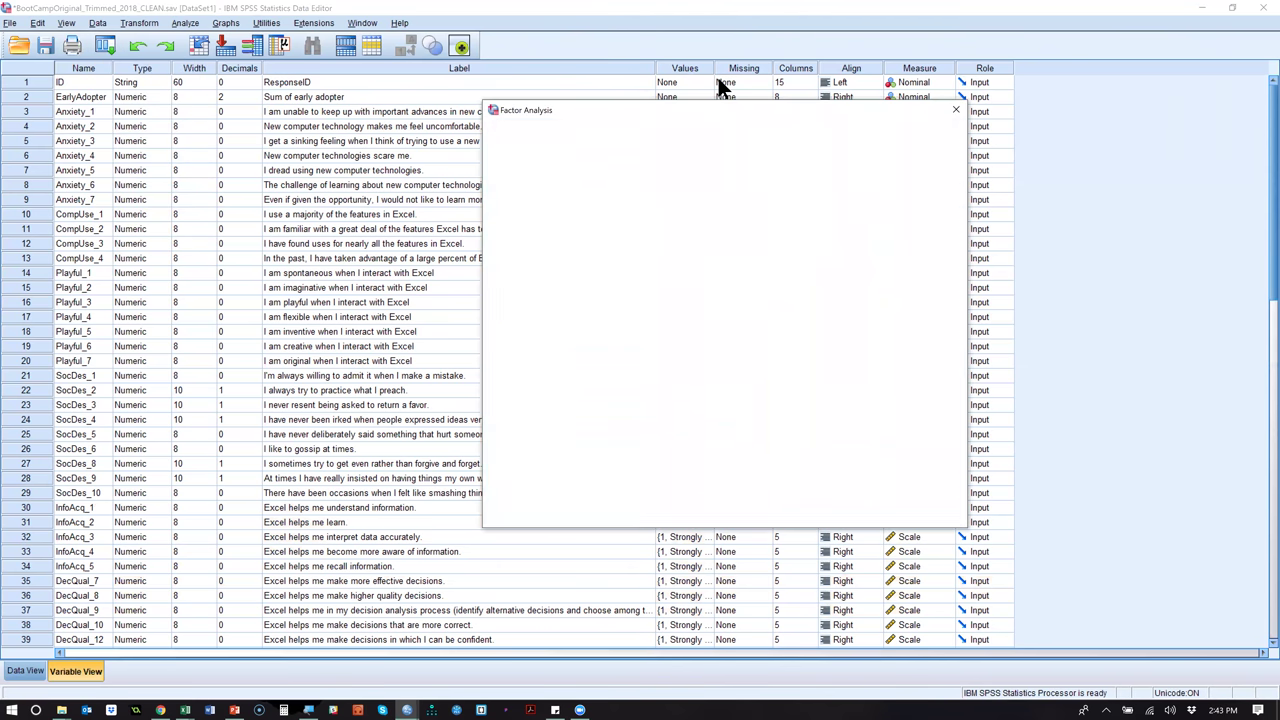
key(ctrl+a)
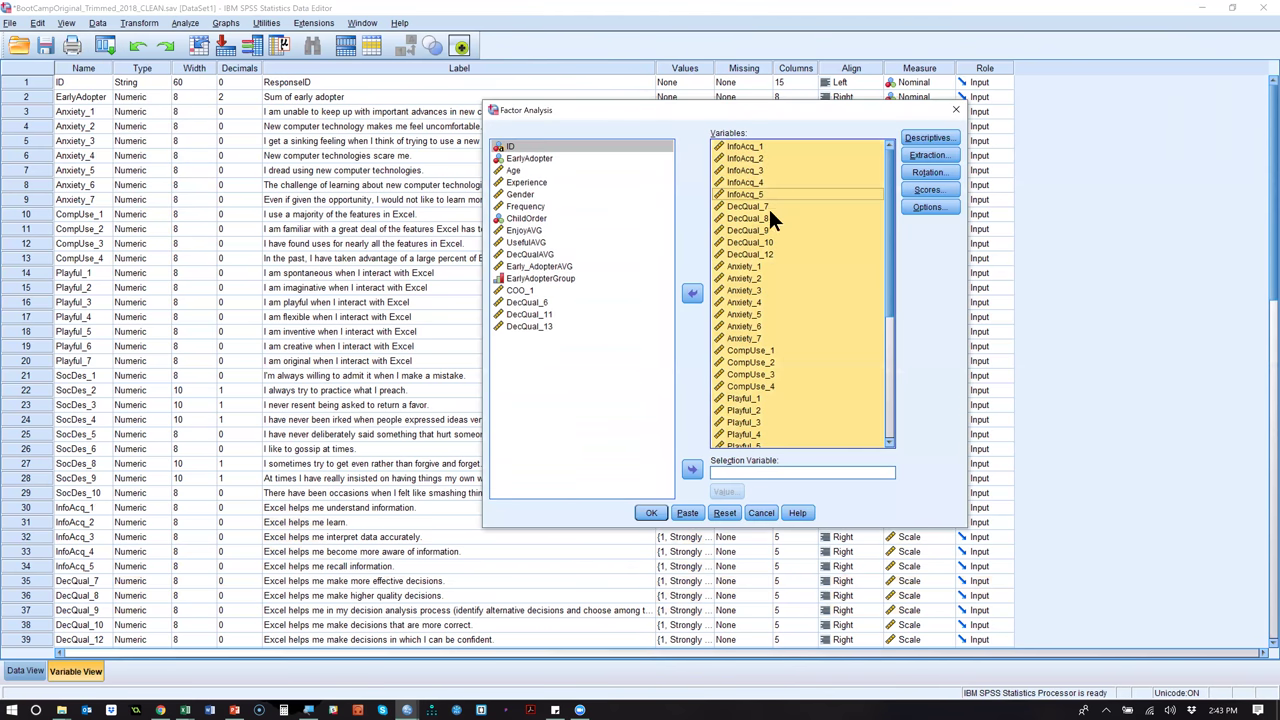
click(694, 295)
click(546, 384)
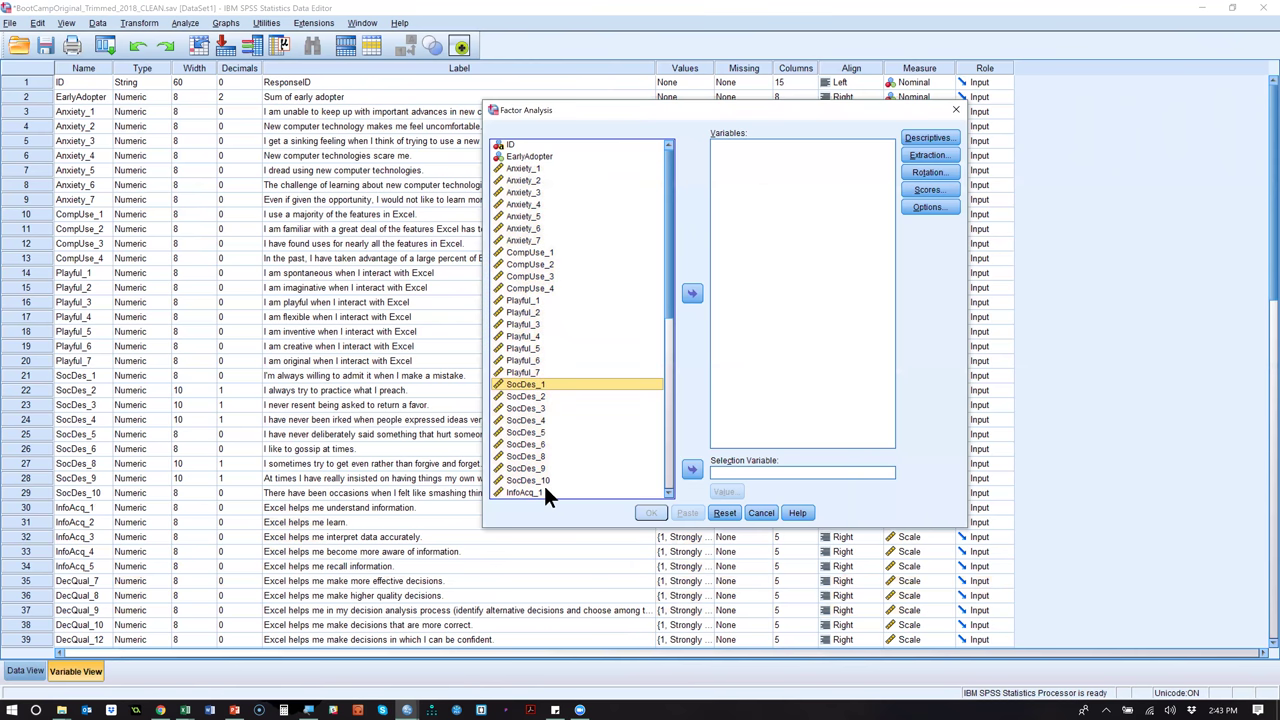
shift+click(554, 480)
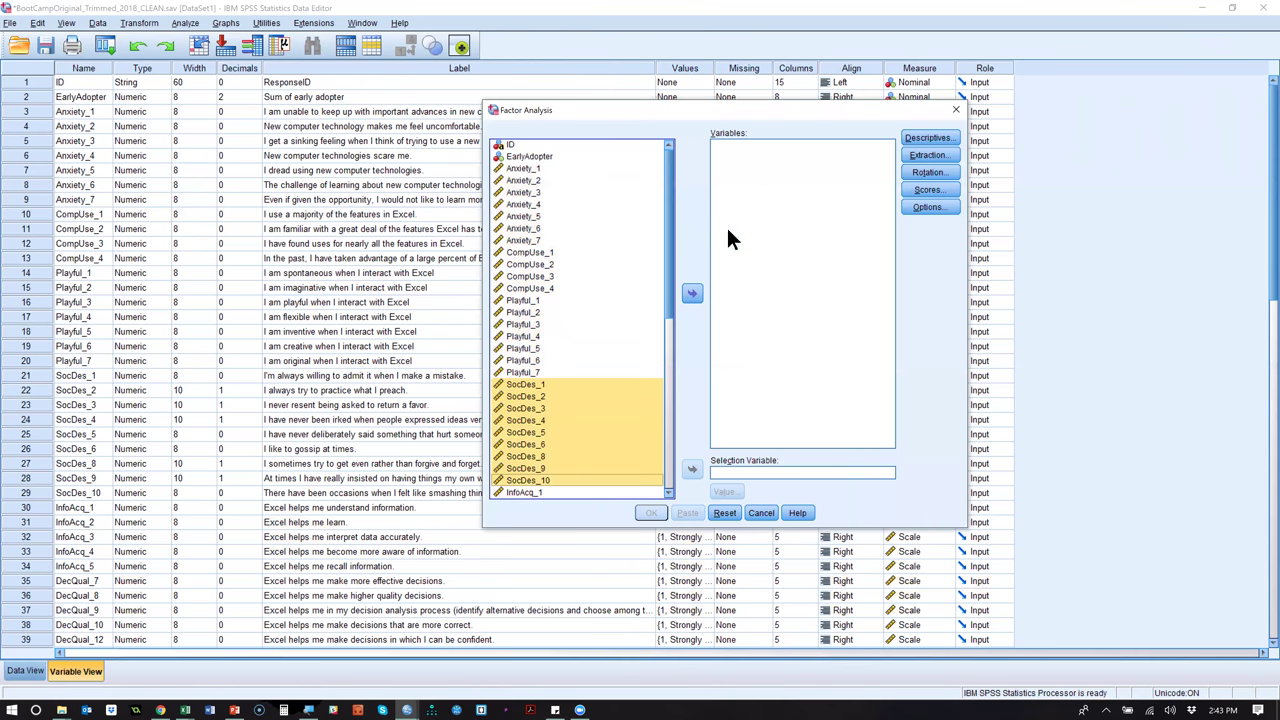
click(692, 293)
Set the extraction to a fixed number of 2 factors and run the SocDes factor analysis.
click(926, 155)
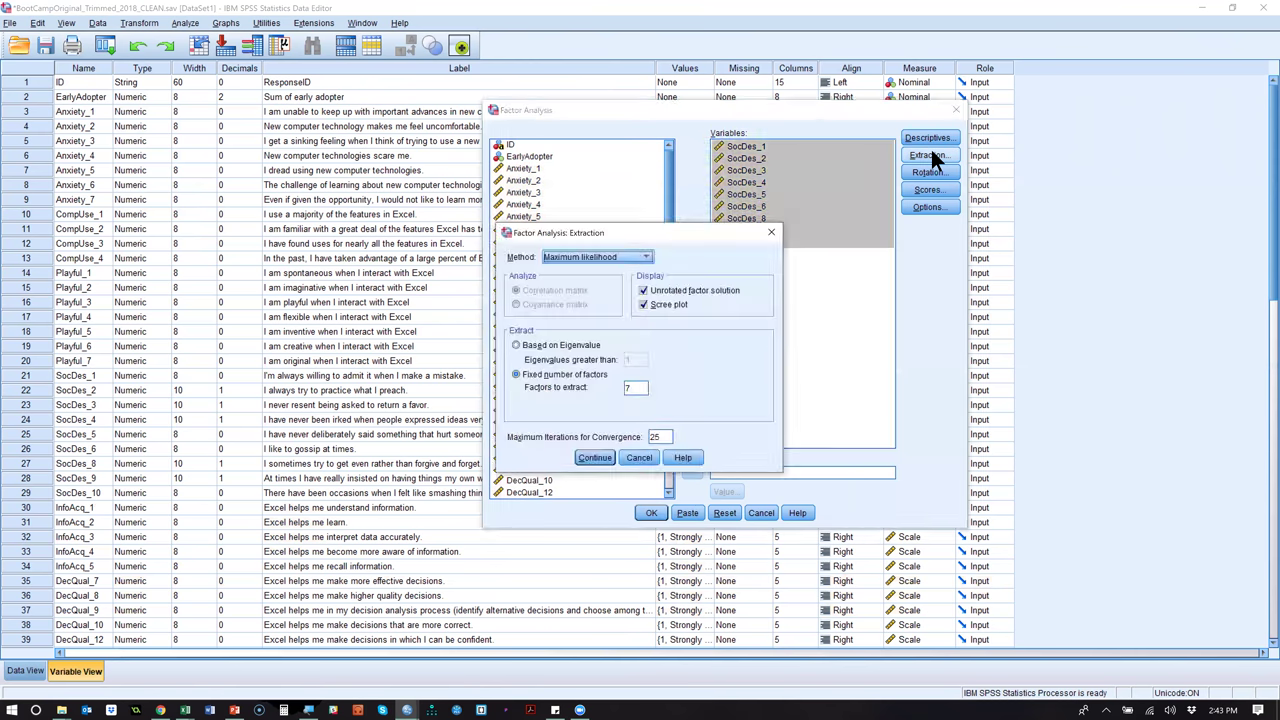
double_click(636, 390)
text(2)
click(589, 459)
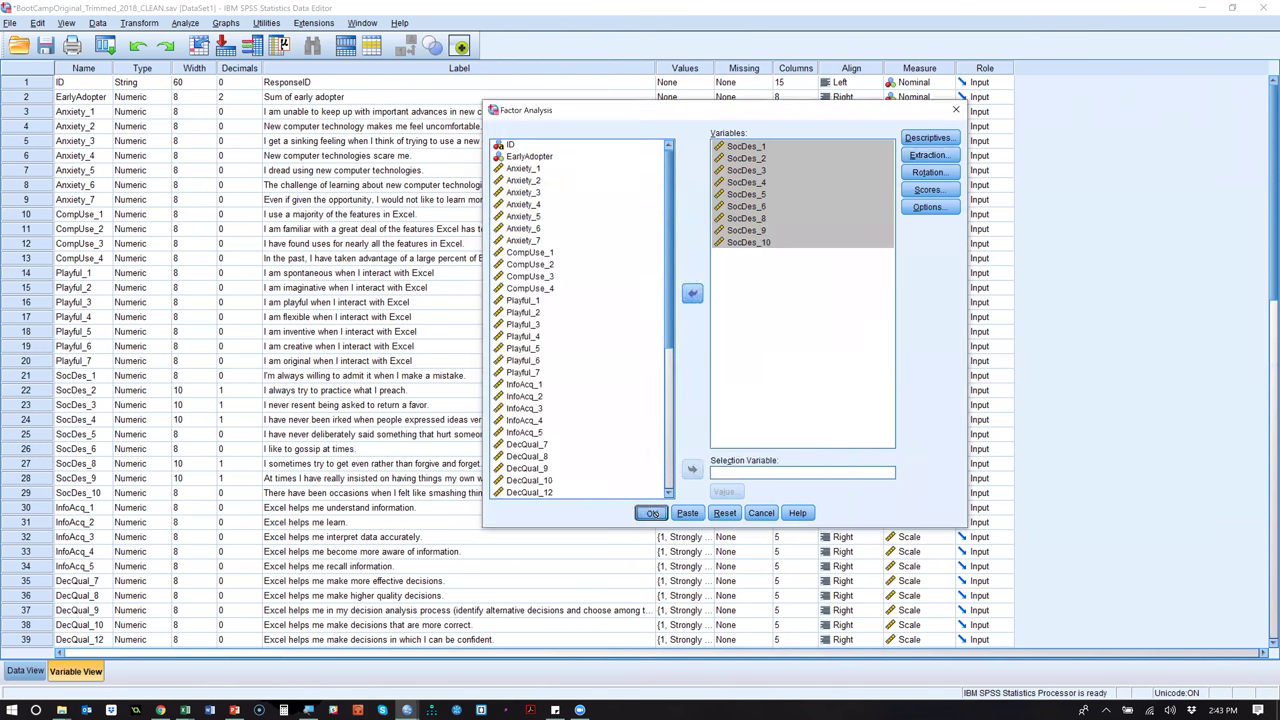
click(652, 513)
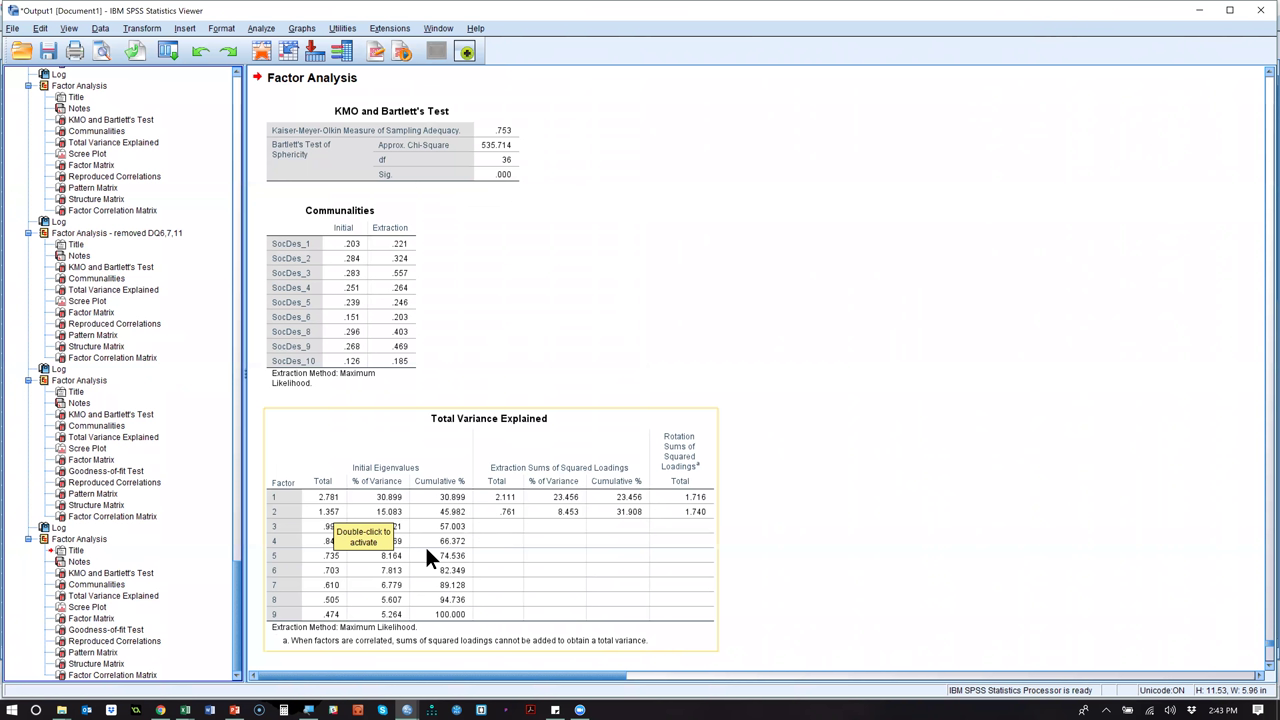
Examine the scree plot, Pattern Matrix loadings and Reproduced Correlations of the two-factor SocDes analysis.
scroll(292, 426, down, 10)
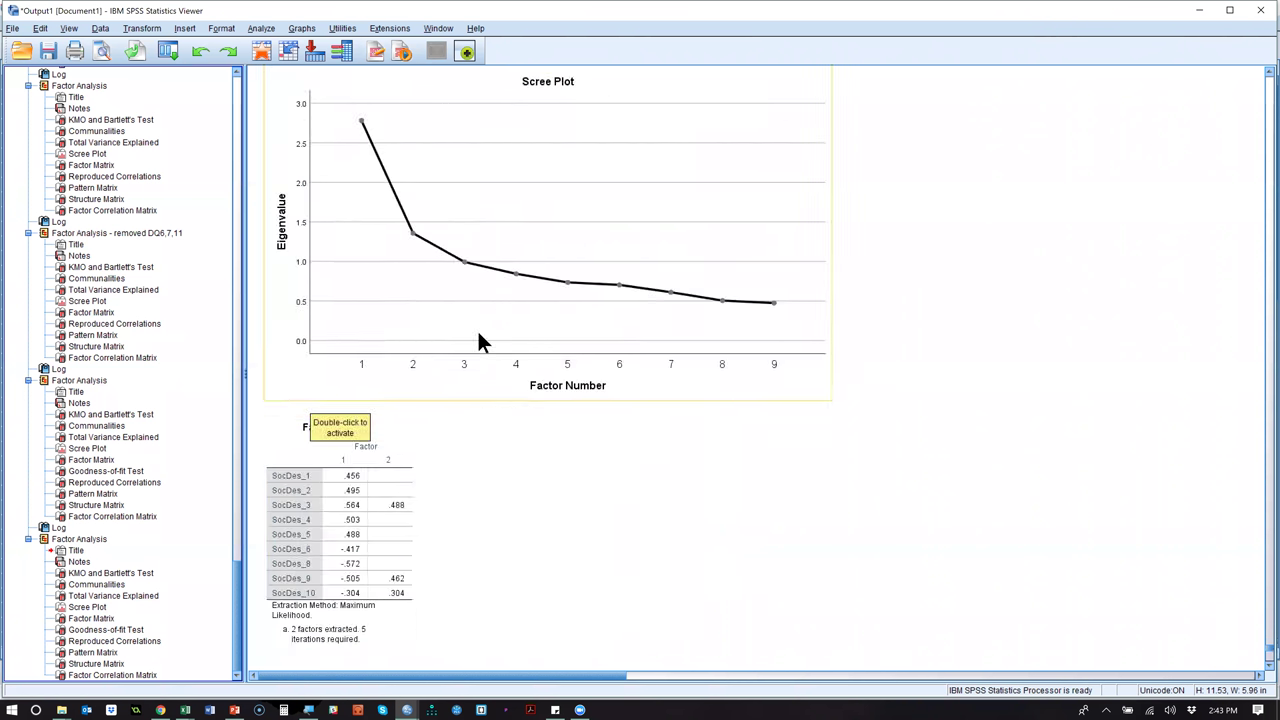
scroll(440, 300, down, 15)
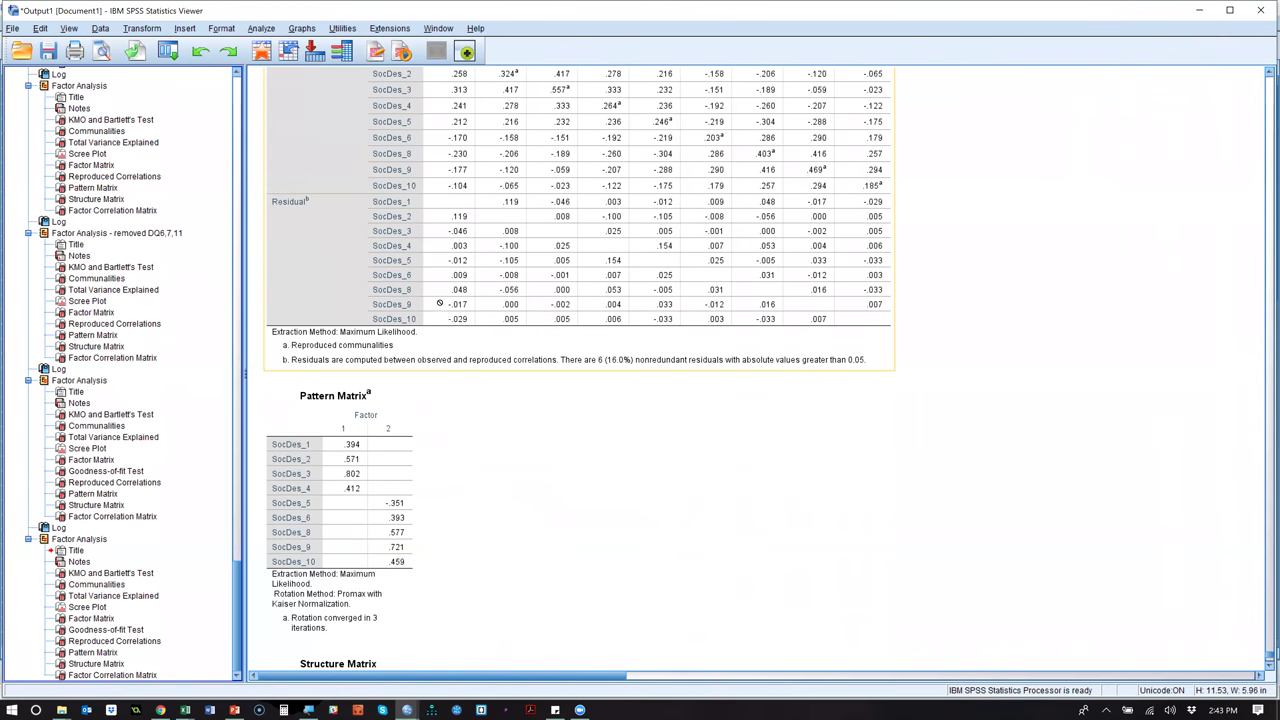
scroll(509, 423, down, 3)
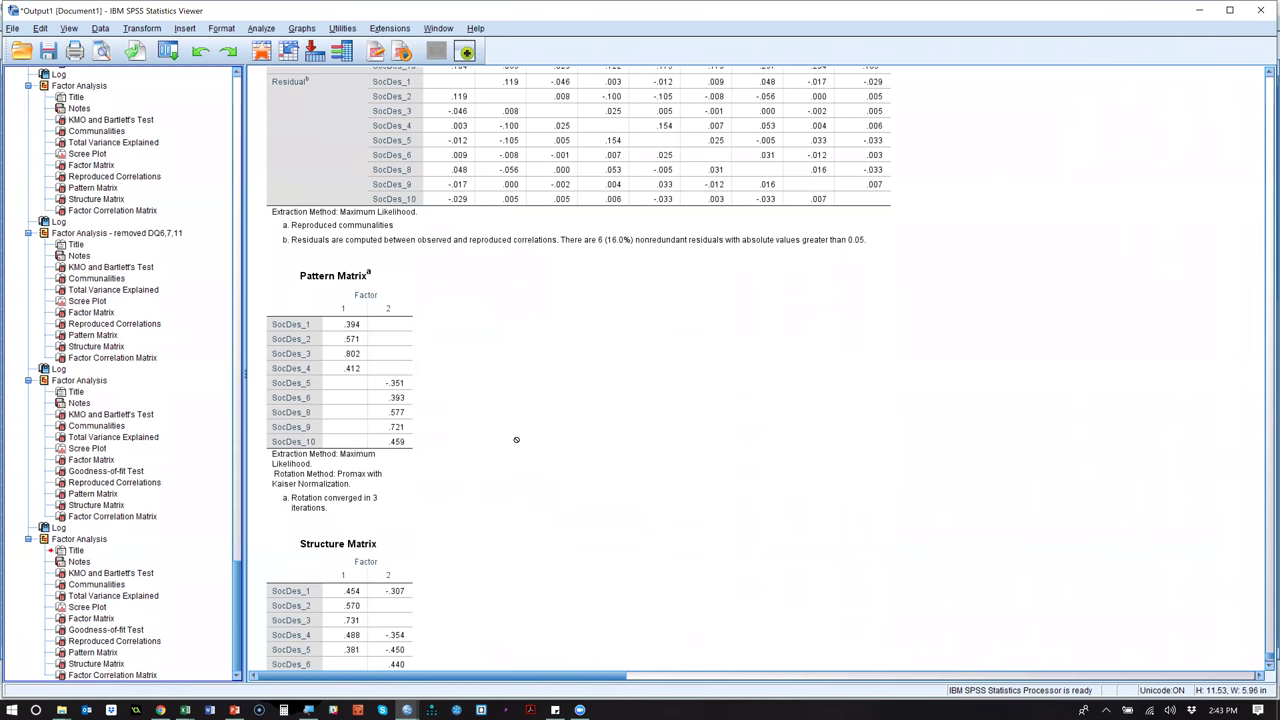
double_click(411, 385)
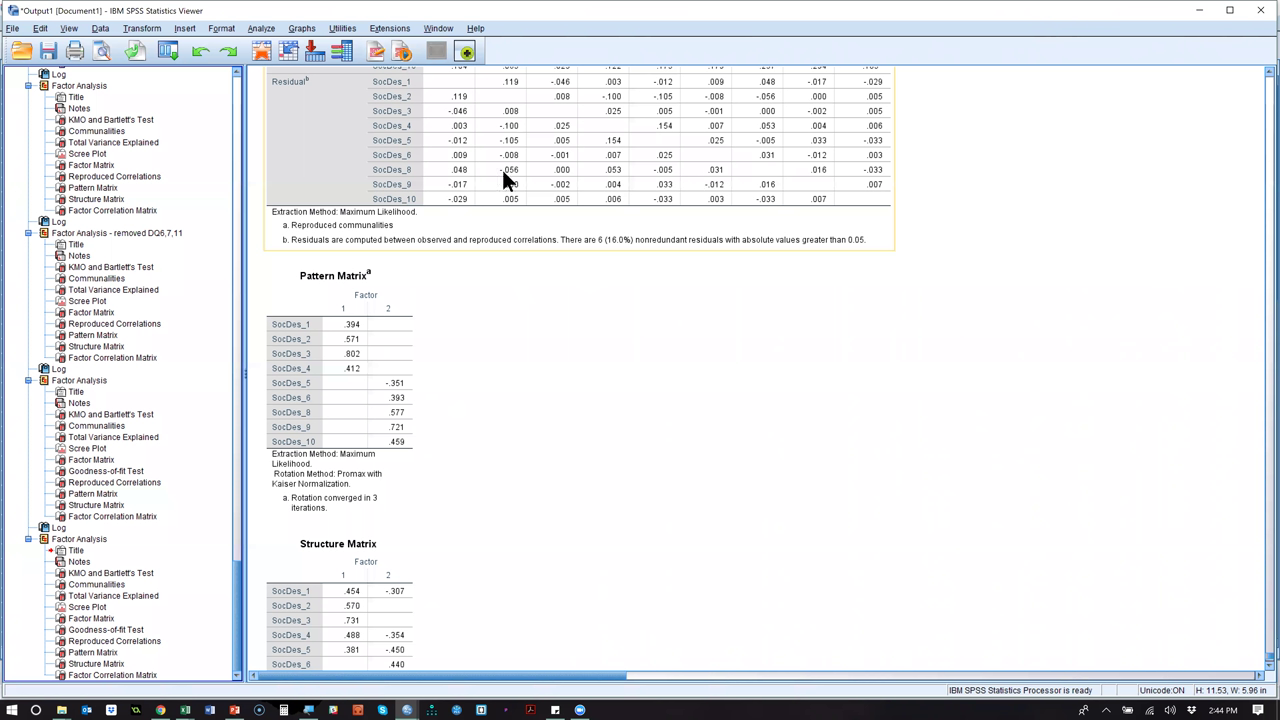
click(705, 208)
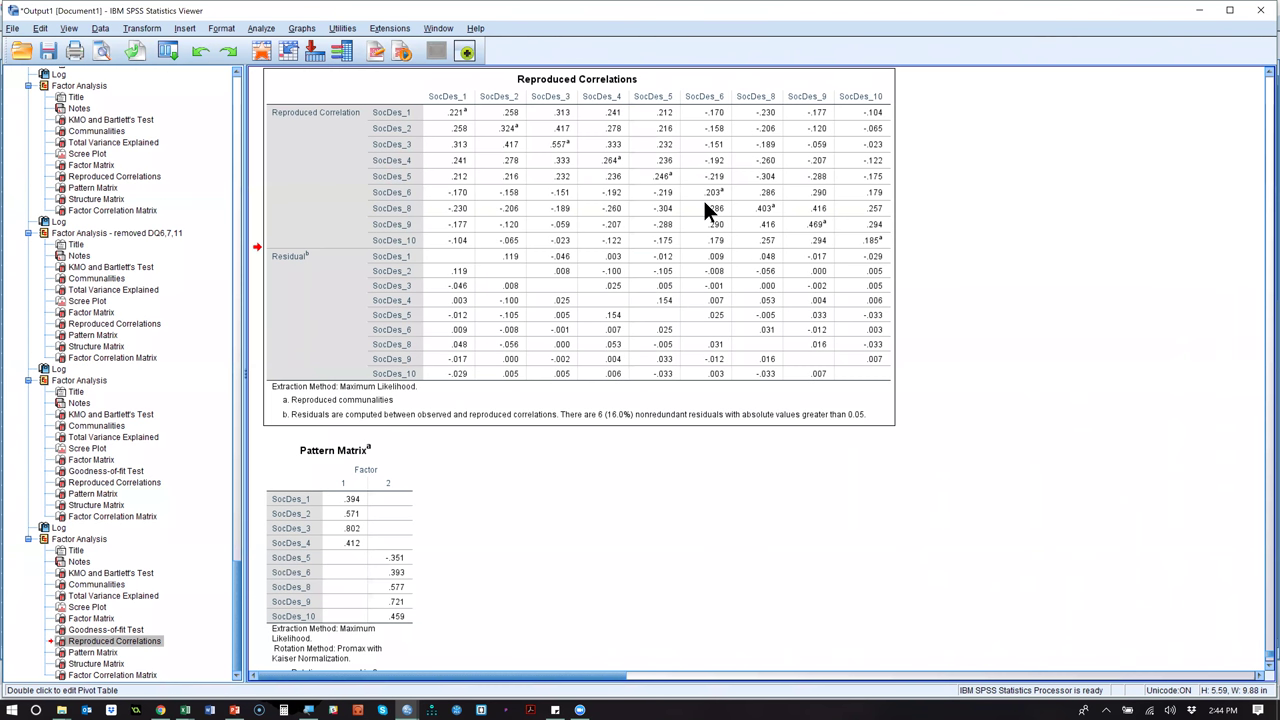
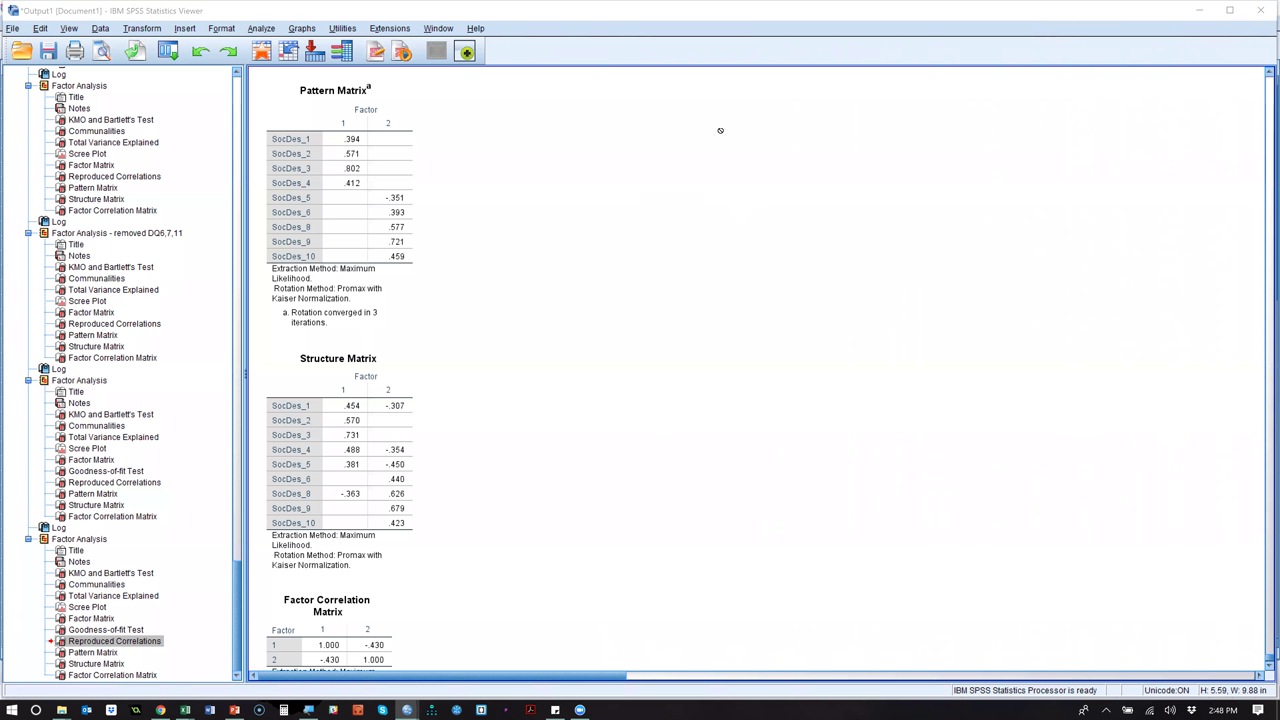
key(XF86AudioRaiseVolume)
key(XF86AudioRaiseVolume)
key(XF86AudioRaiseVolume)
key(XF86AudioRaiseVolume)
key(XF86AudioLowerVolume)
key(XF86AudioLowerVolume)
key(XF86AudioLowerVolume)
key(XF86AudioLowerVolume)
key(XF86AudioLowerVolume)
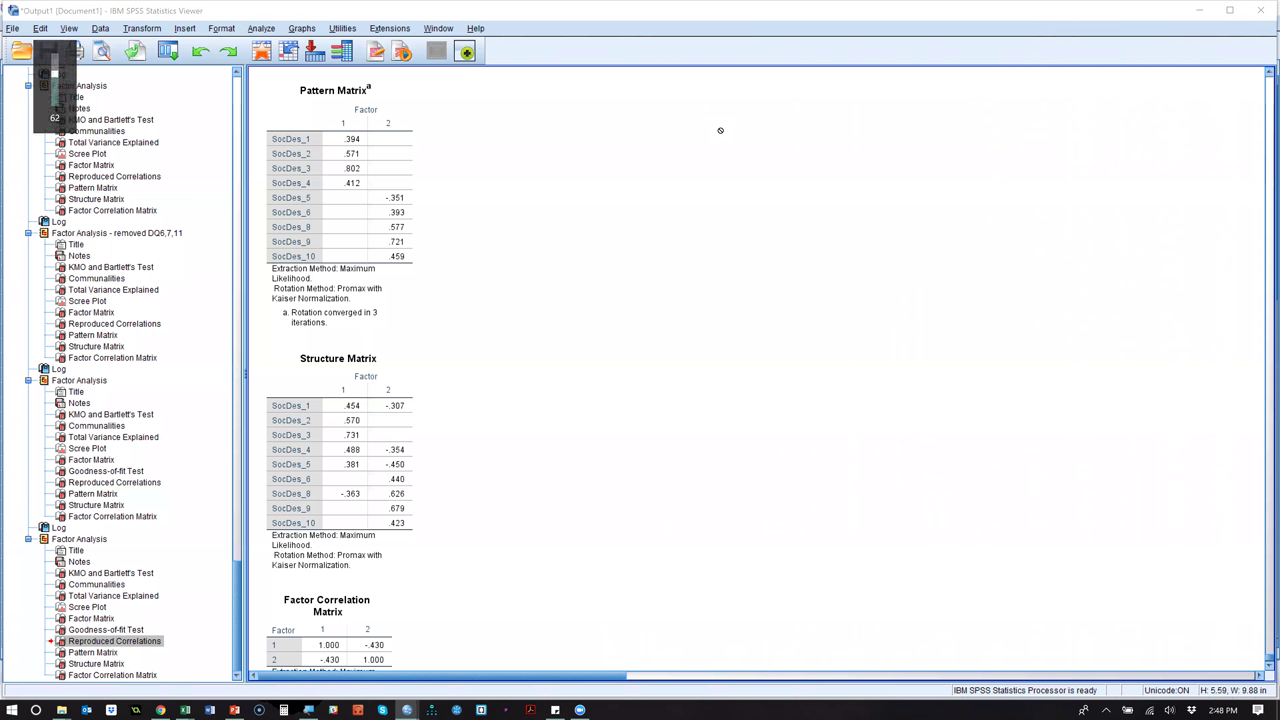
key(XF86AudioLowerVolume)
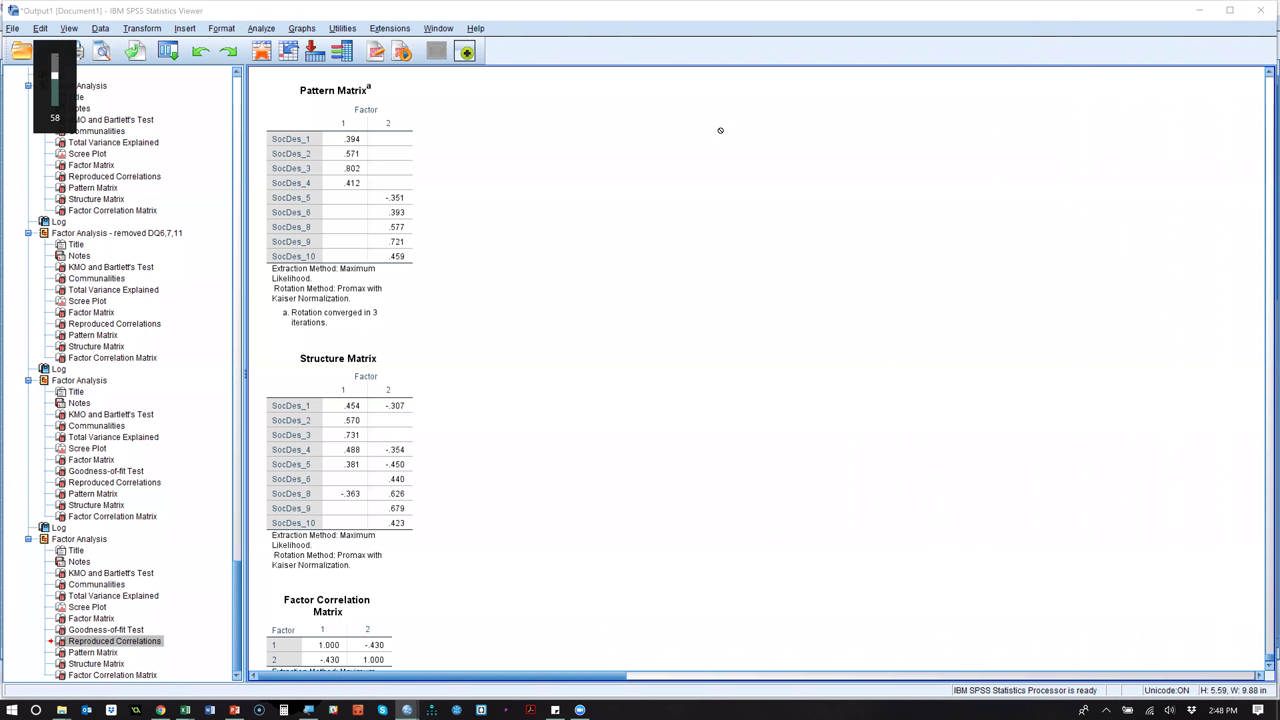
key(XF86AudioLowerVolume)
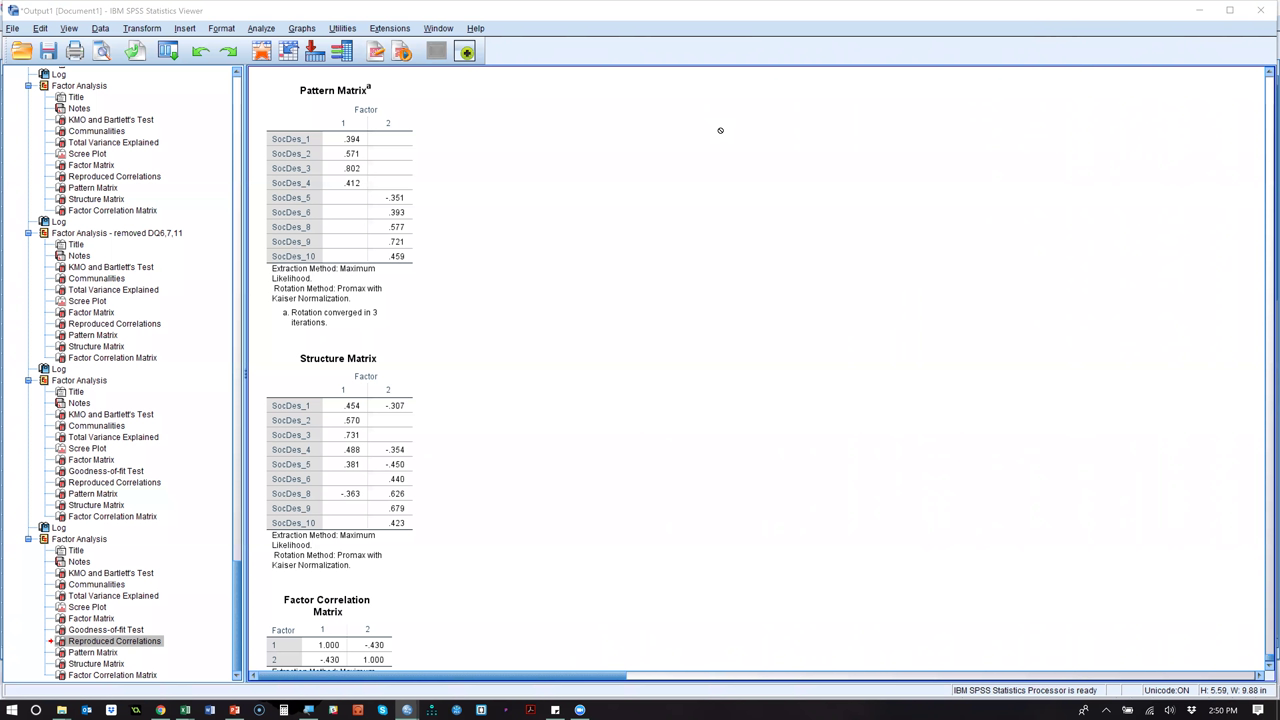
Rerun the two-factor SocDes analysis with Principal axis factoring as the extraction method and bring up its Pattern Matrix.
click(333, 121)
click(169, 48)
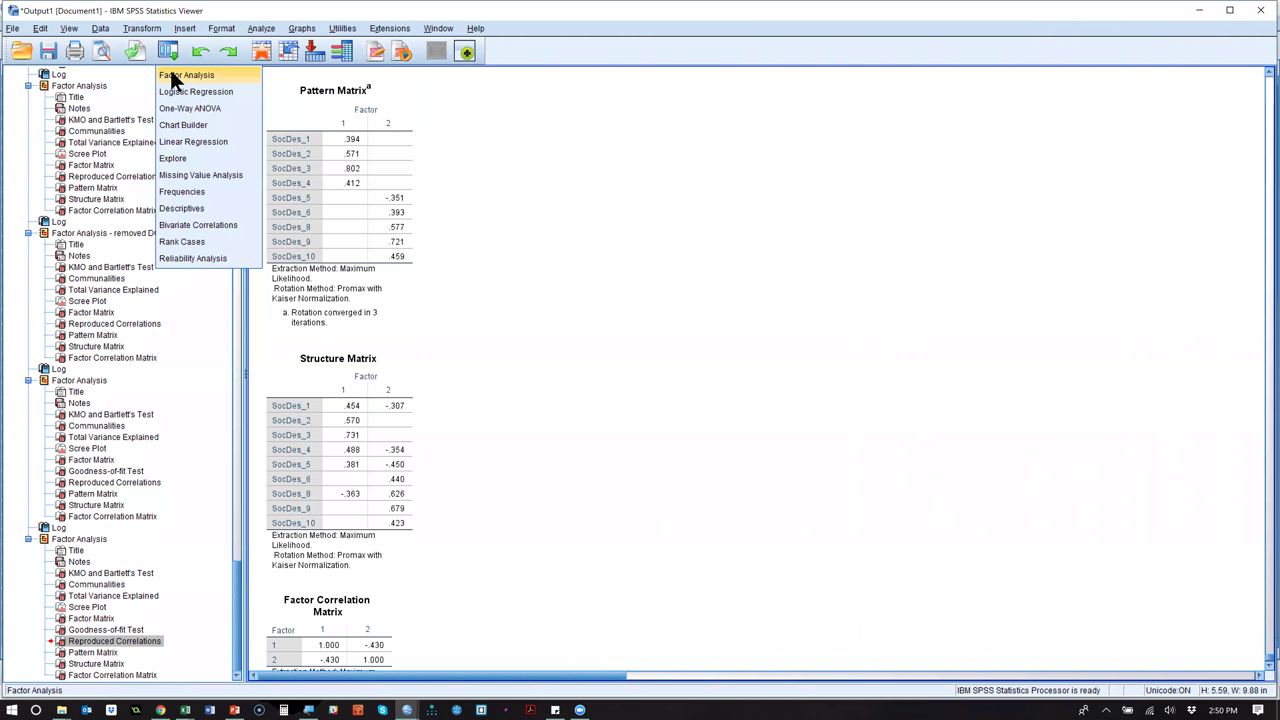
click(180, 75)
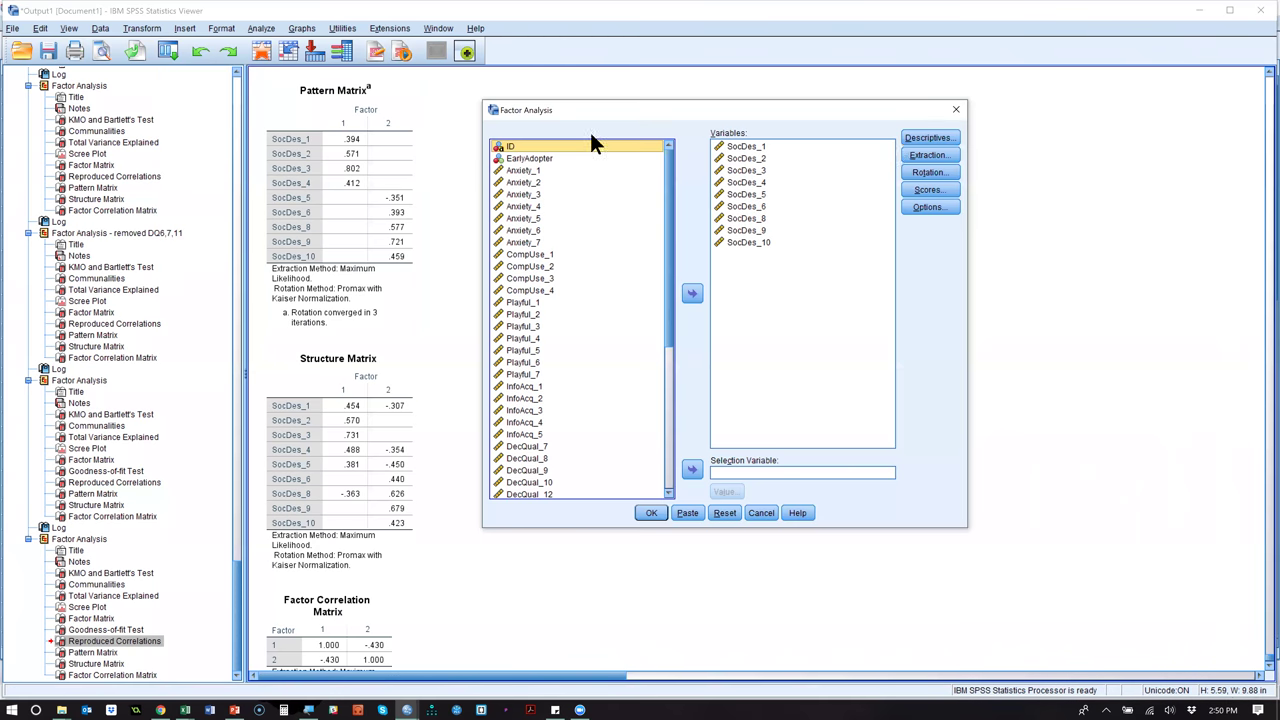
click(930, 156)
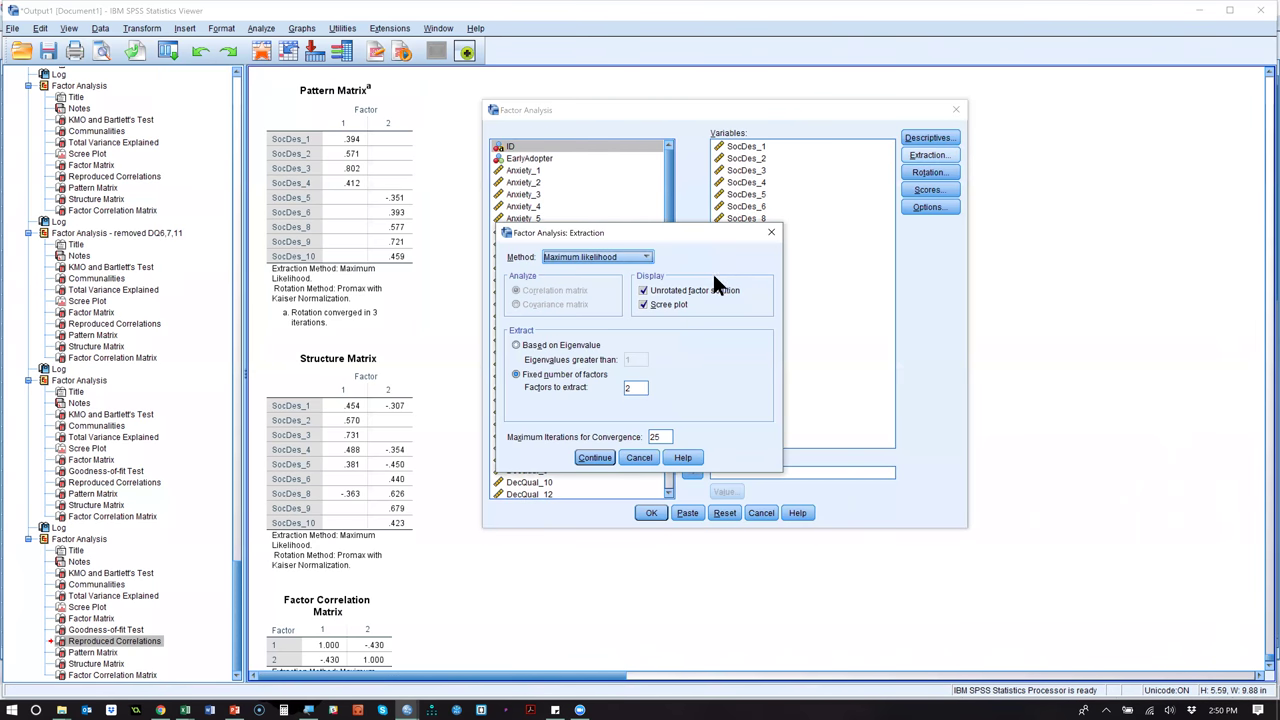
click(640, 258)
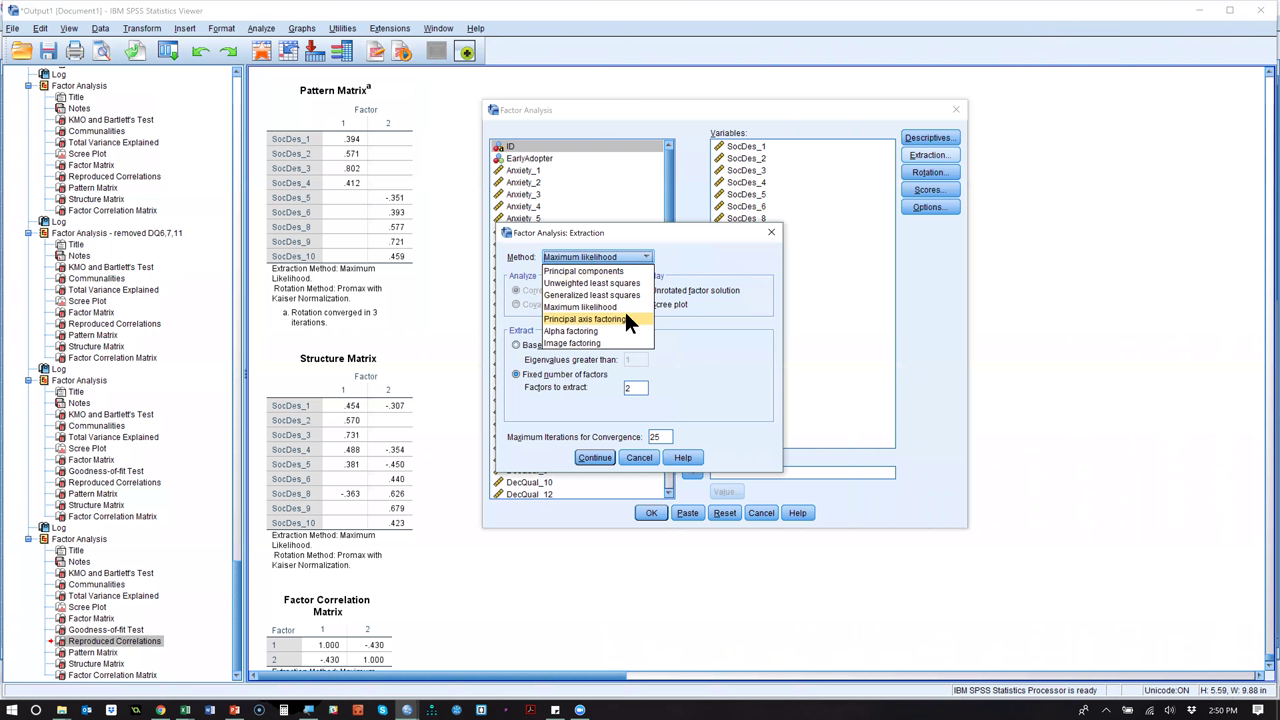
click(627, 320)
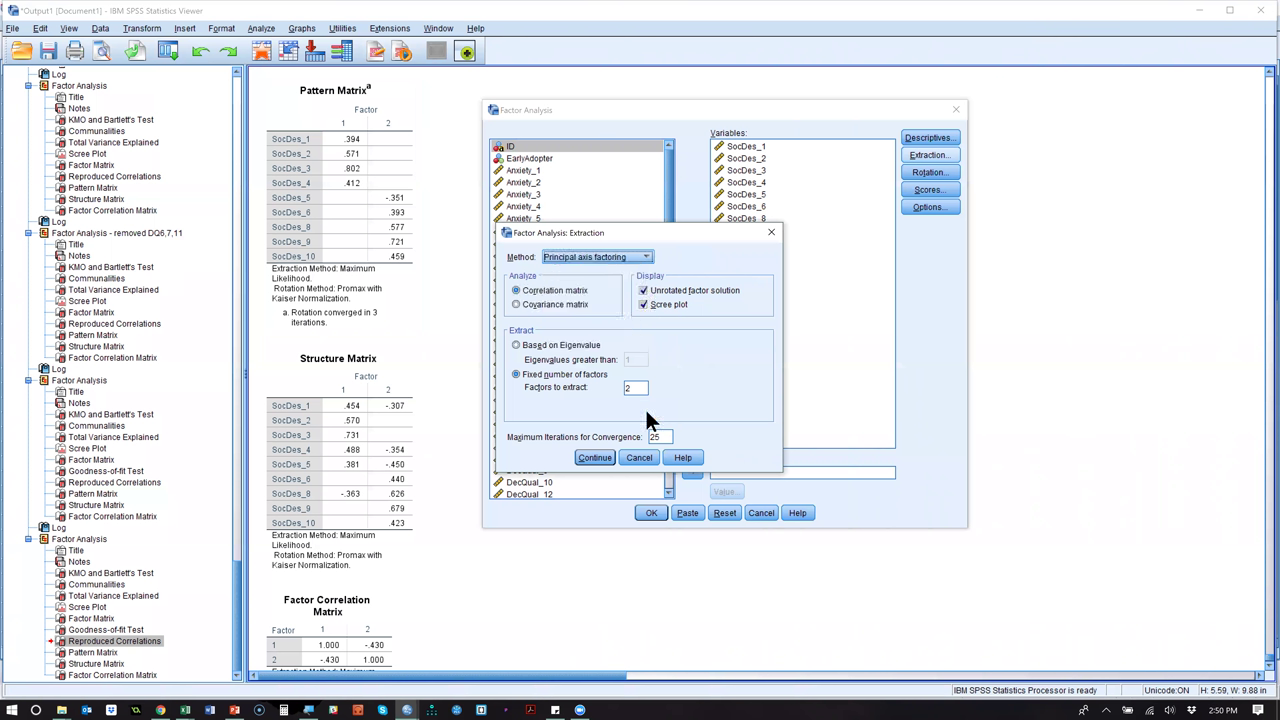
click(604, 455)
click(643, 511)
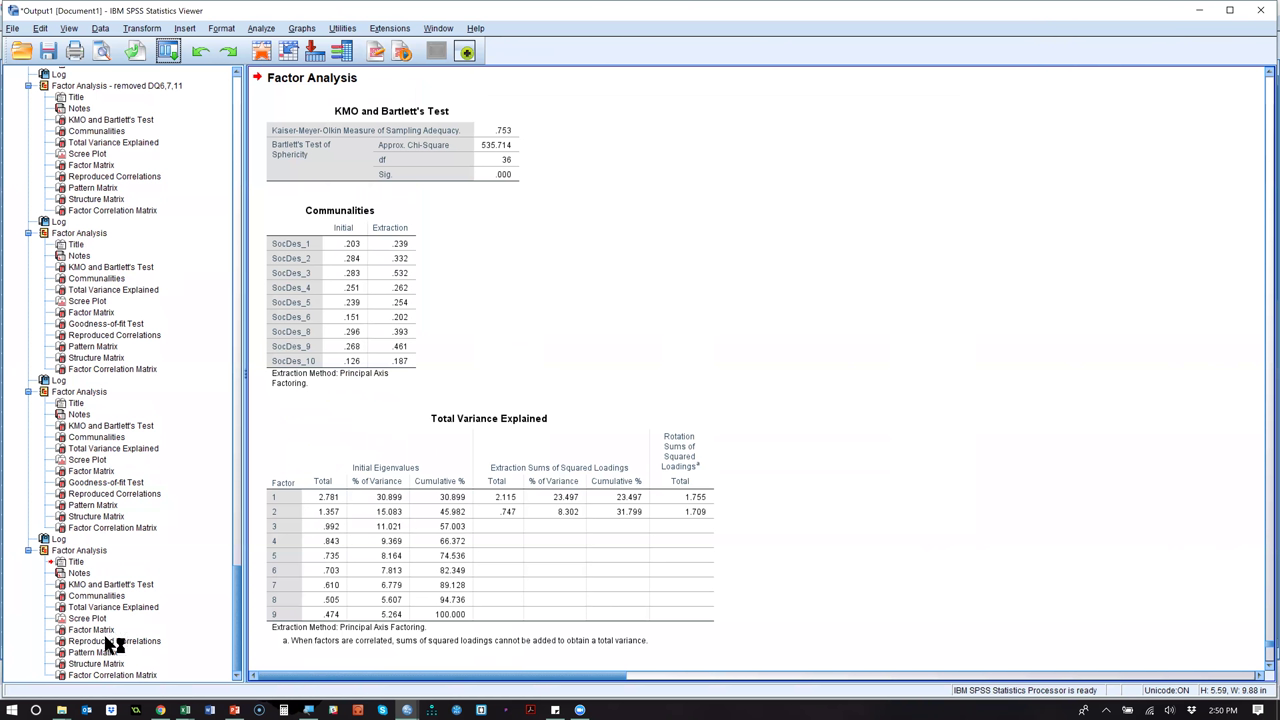
click(430, 211)
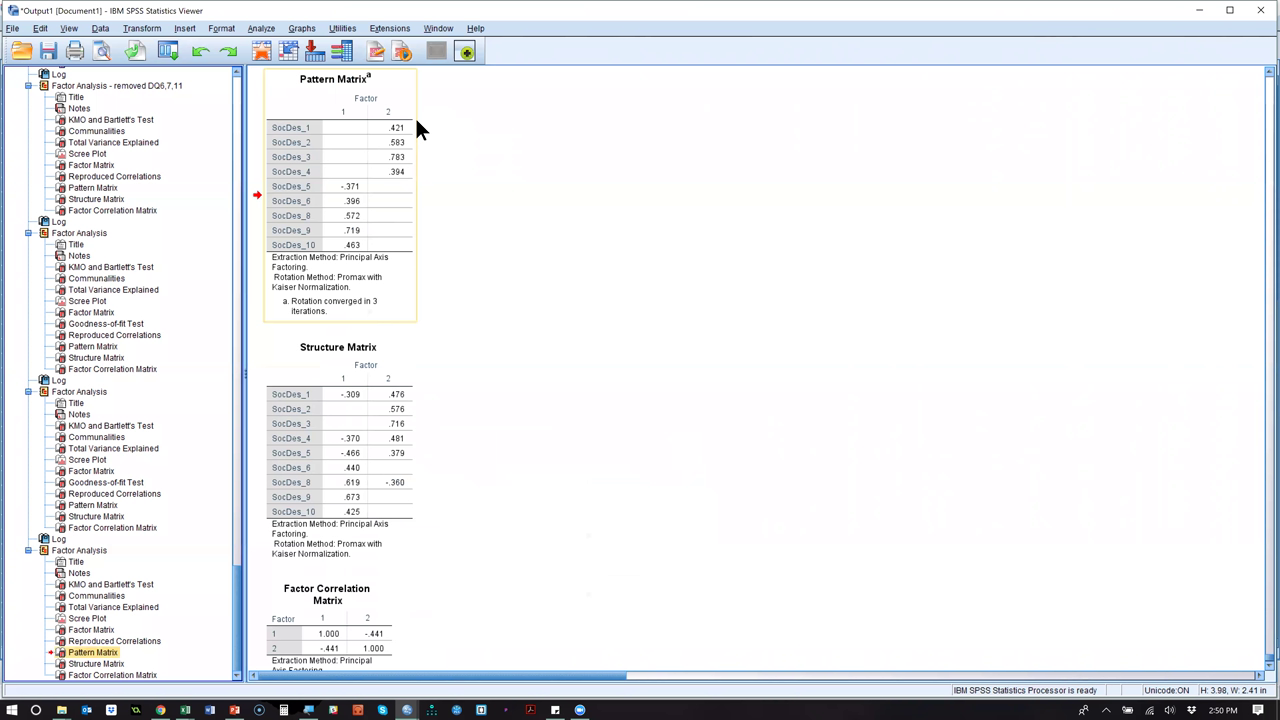
click(378, 216)
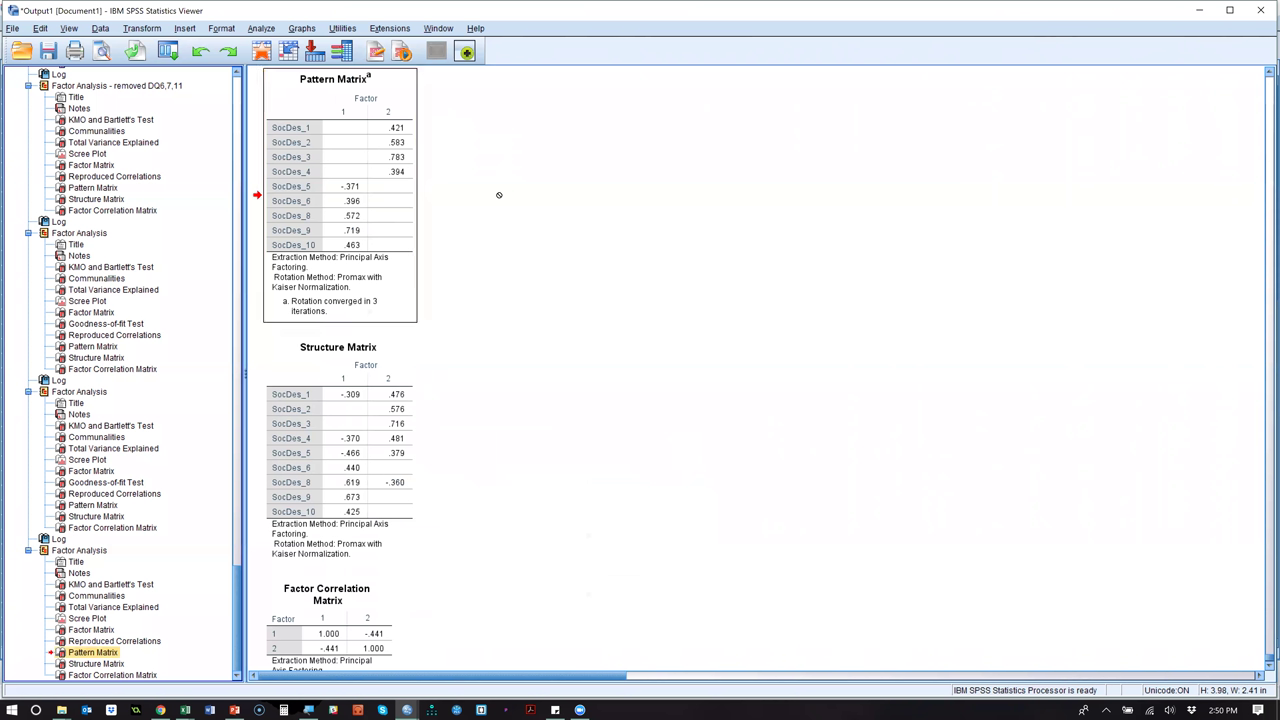
Rerun the two-factor SocDes analysis with Principal components as the extraction method and bring up its Pattern Matrix.
click(170, 51)
click(174, 74)
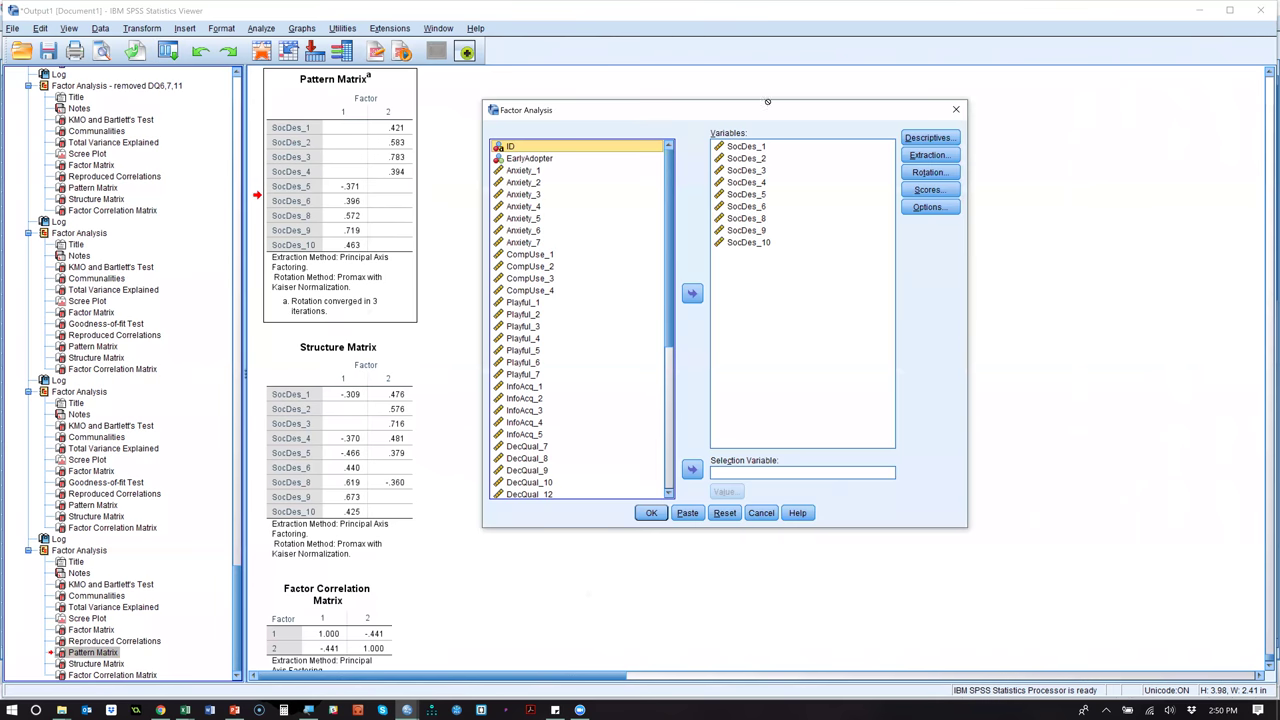
click(943, 155)
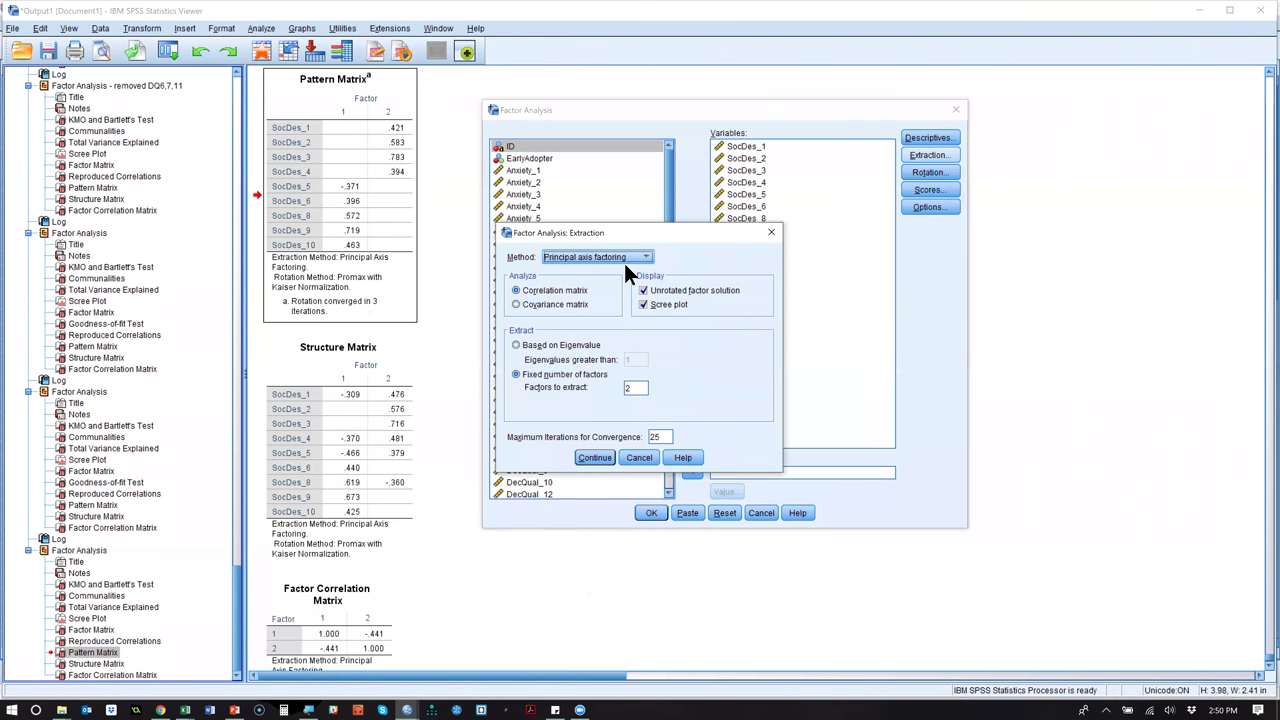
click(615, 258)
click(610, 270)
click(599, 455)
click(646, 511)
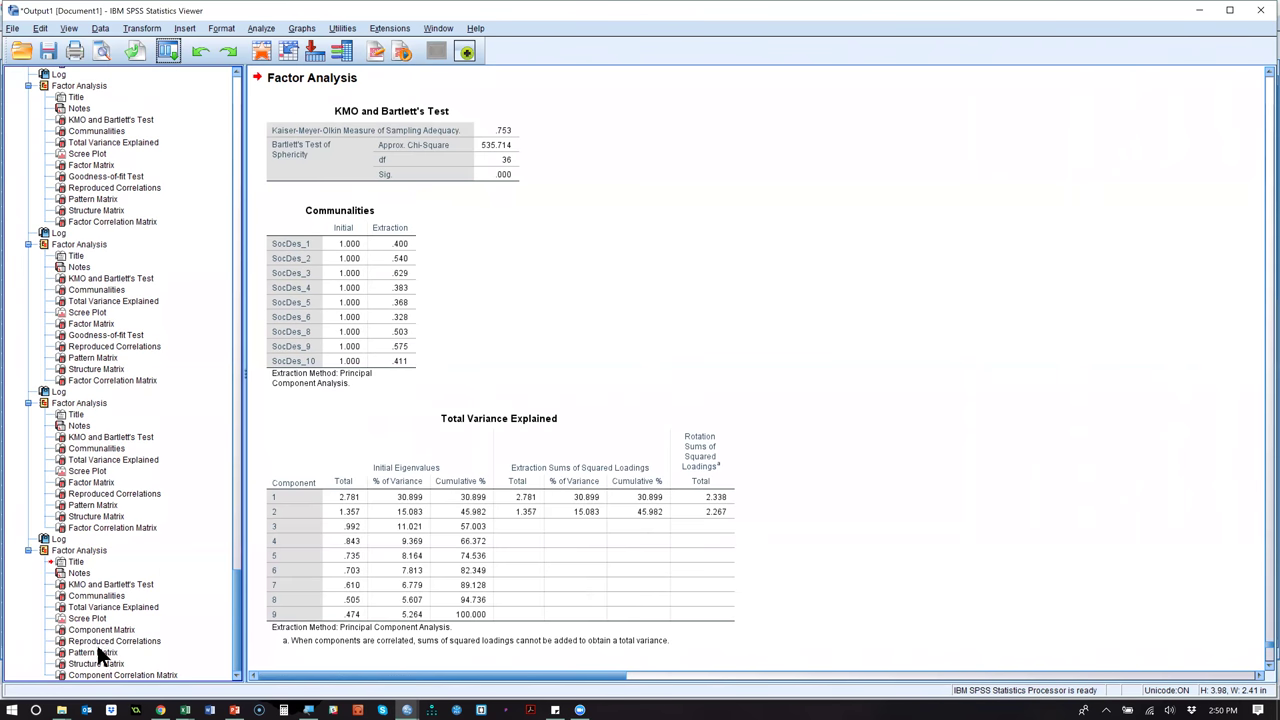
click(97, 648)
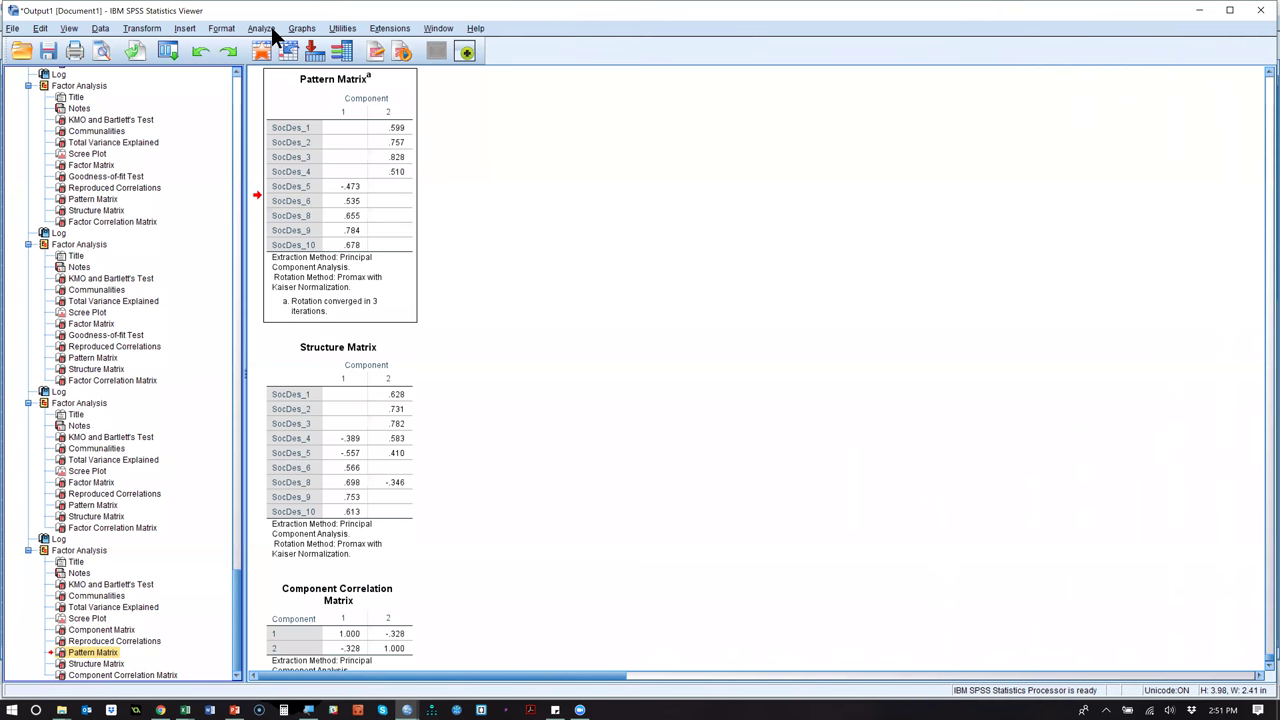
Remove SocDes_5 from the factor analysis variables, rerun the two-factor SocDes analysis, and bring up its Pattern Matrix.
click(173, 54)
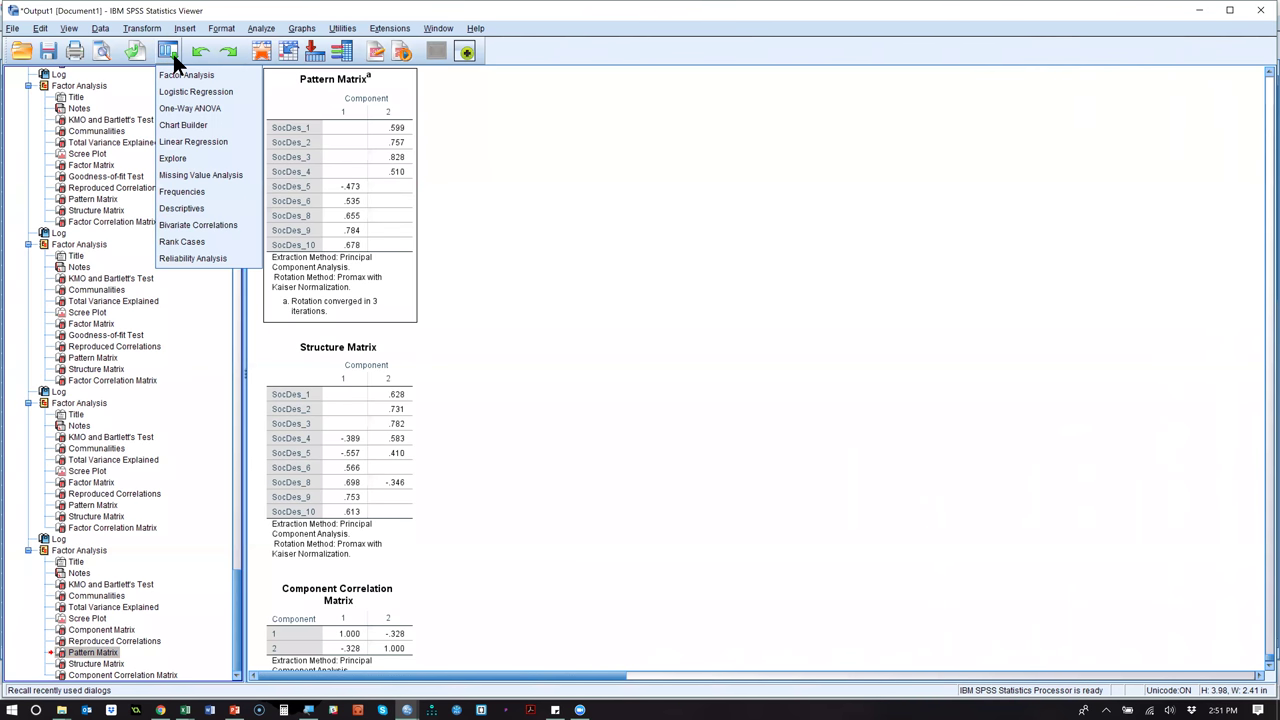
click(177, 69)
click(763, 194)
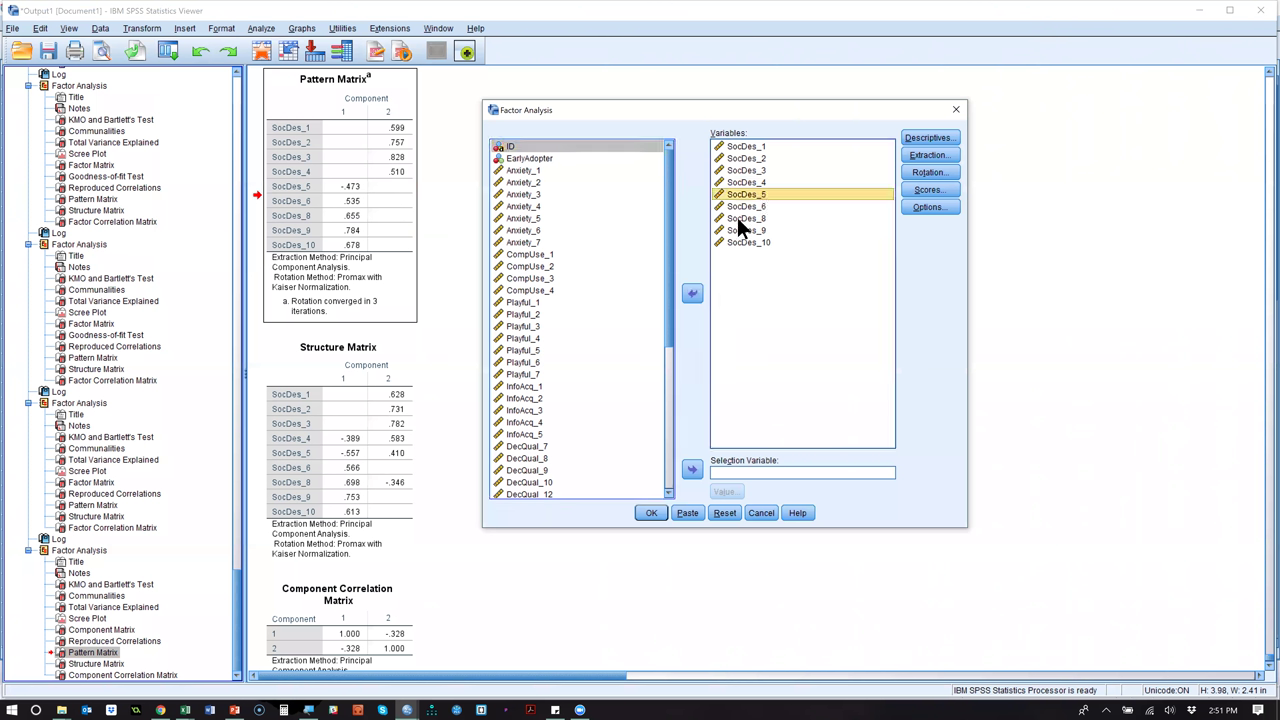
click(690, 292)
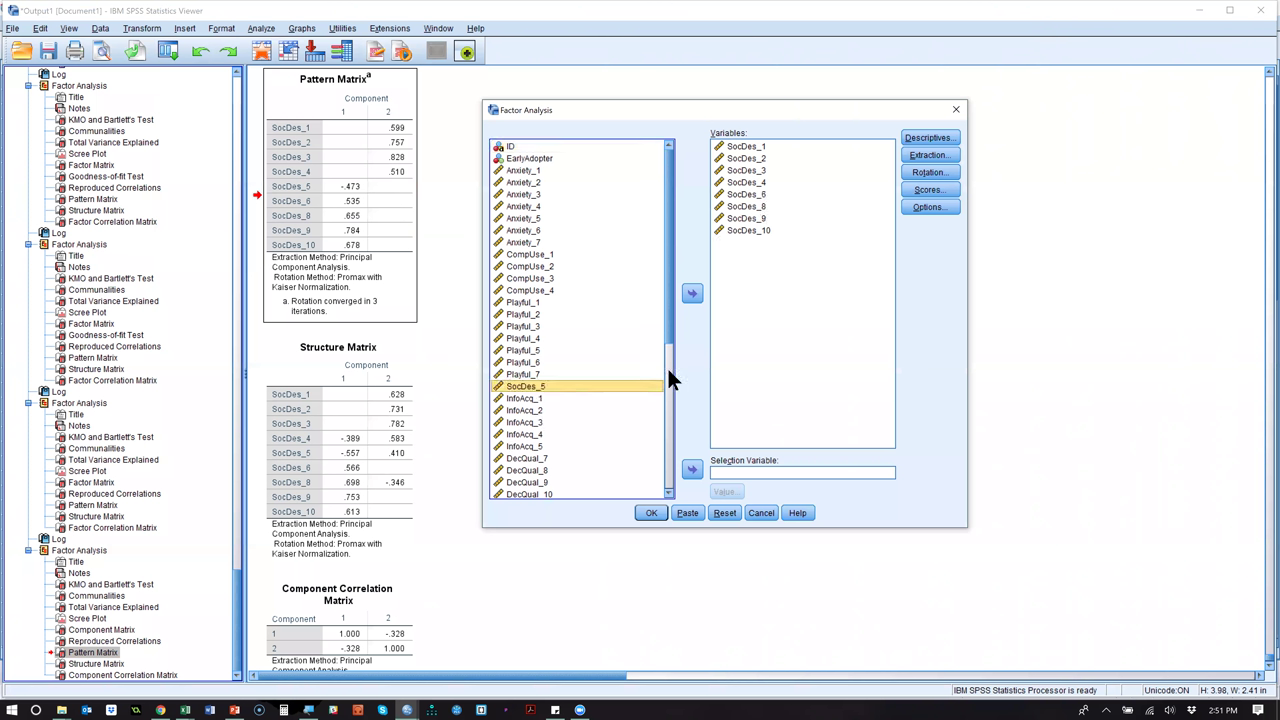
click(658, 507)
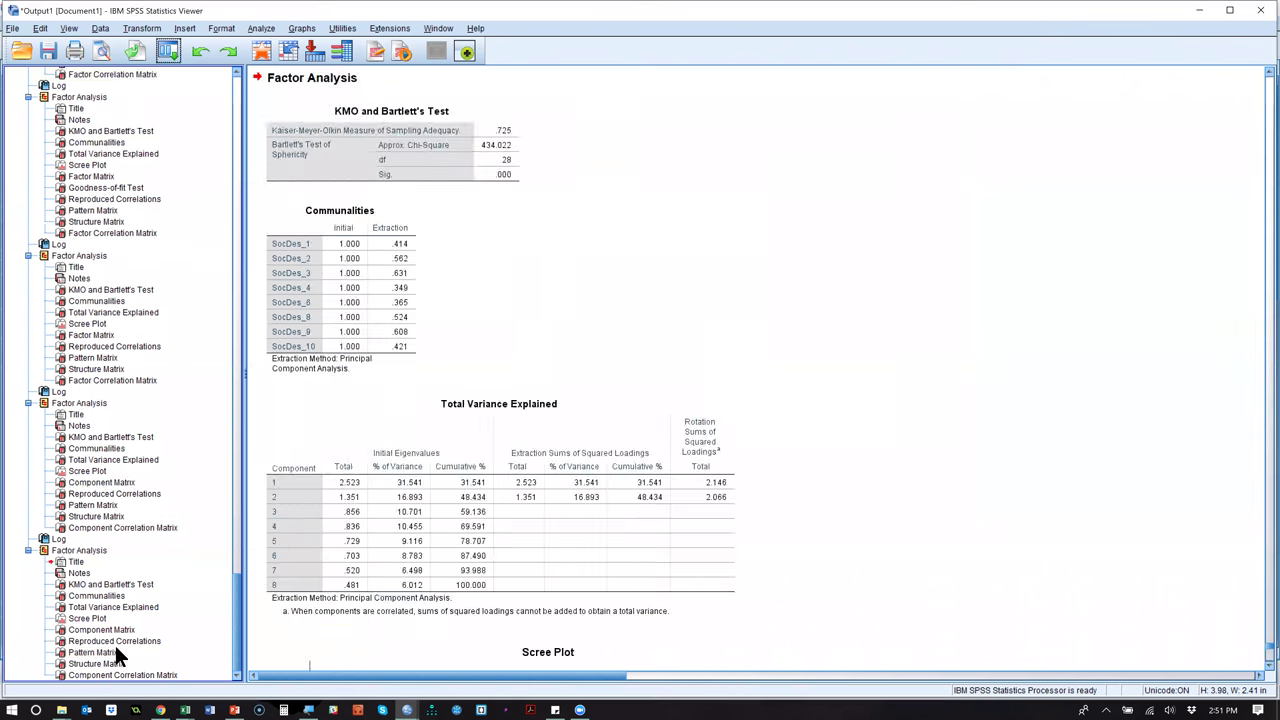
click(114, 651)
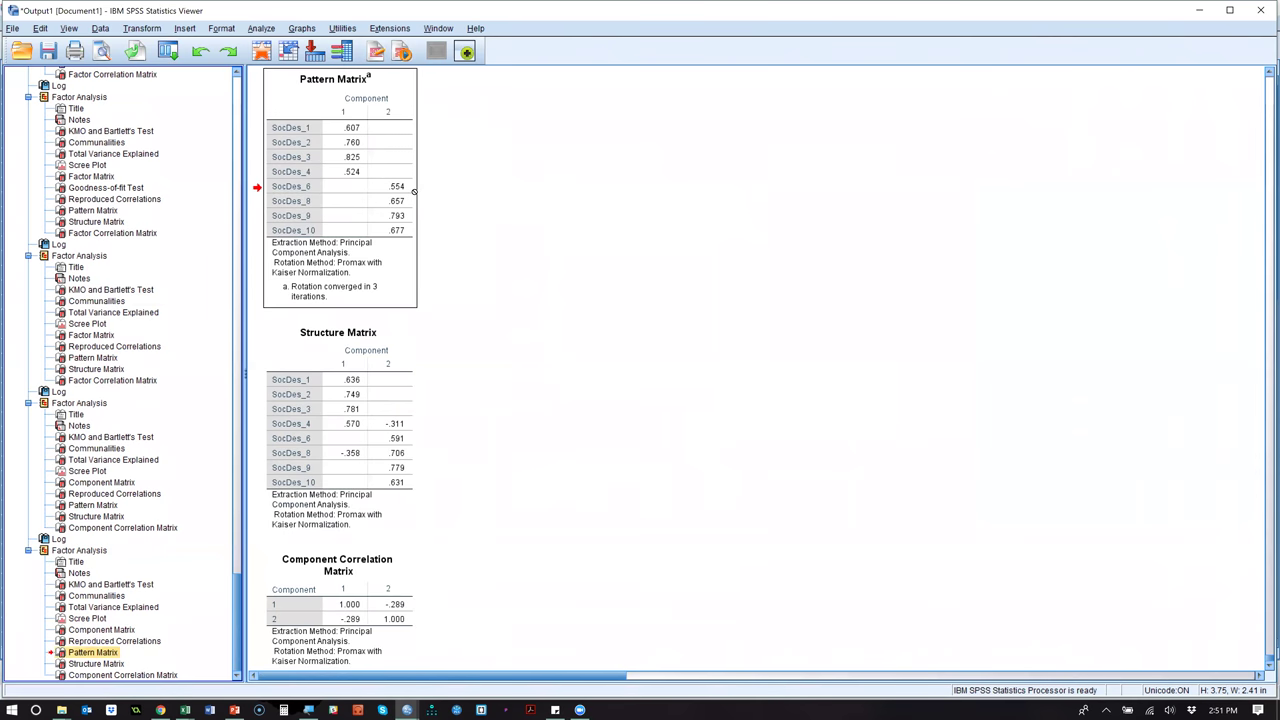
Add the items from Anxiety_1 through Useful_7, except SocDes_5, to the factor analysis variables alongside the SocDes items.
click(170, 51)
click(180, 72)
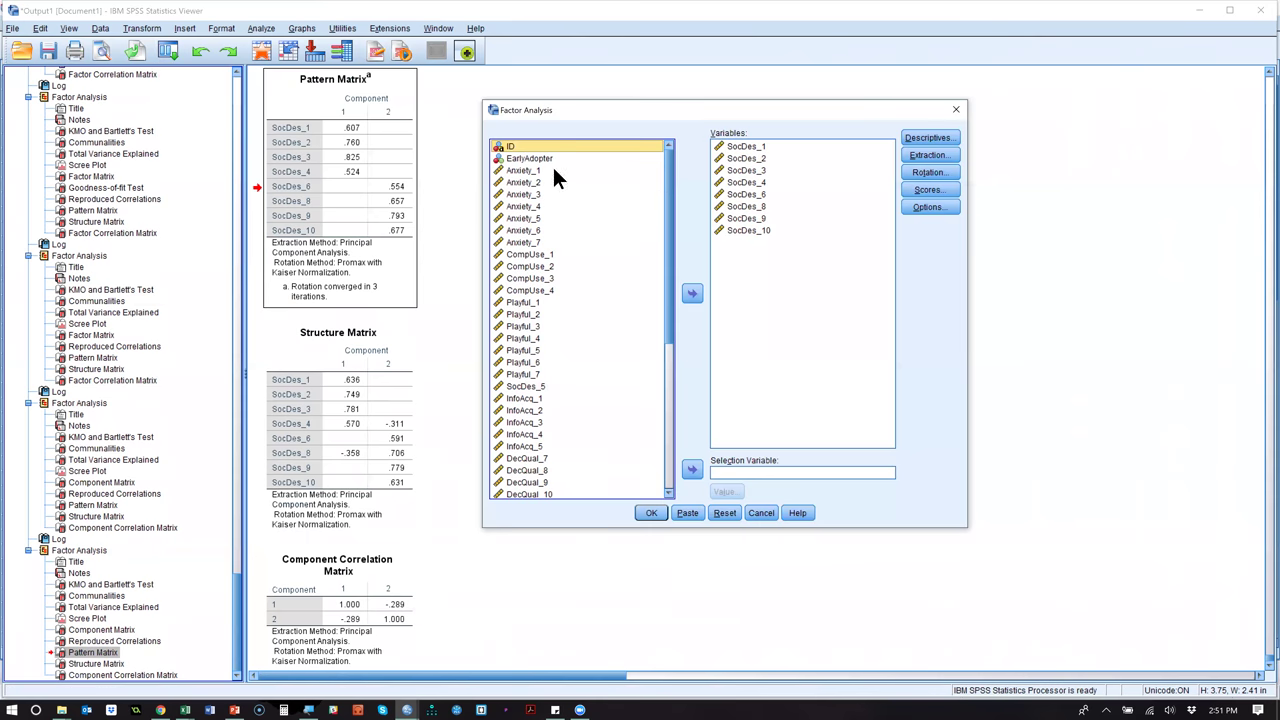
click(543, 170)
drag(667, 311, 658, 439)
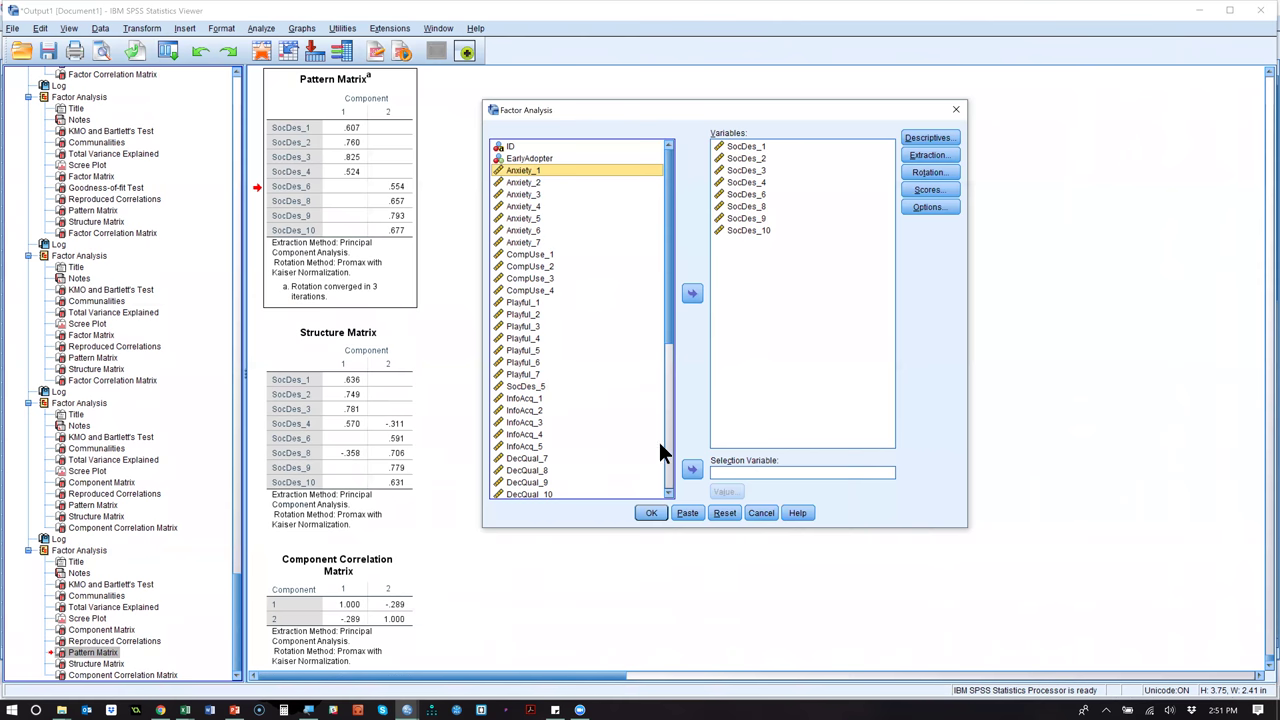
shift+click(533, 316)
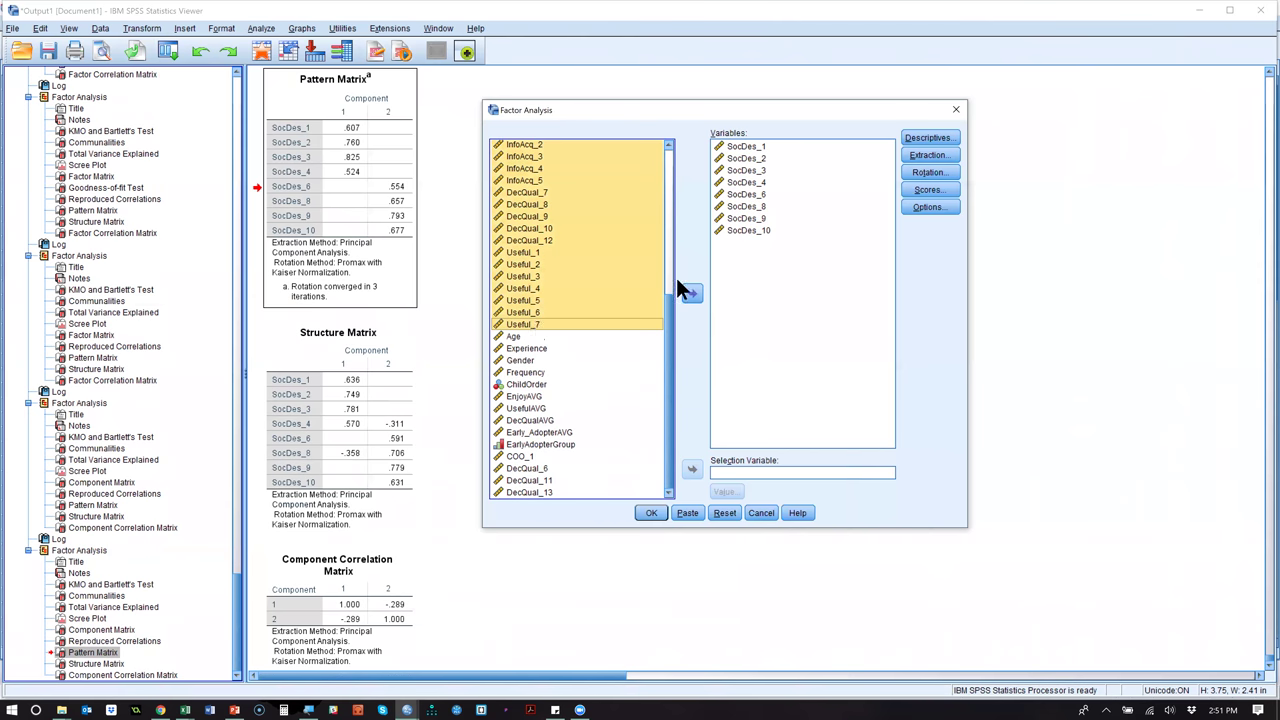
drag(667, 316, 655, 215)
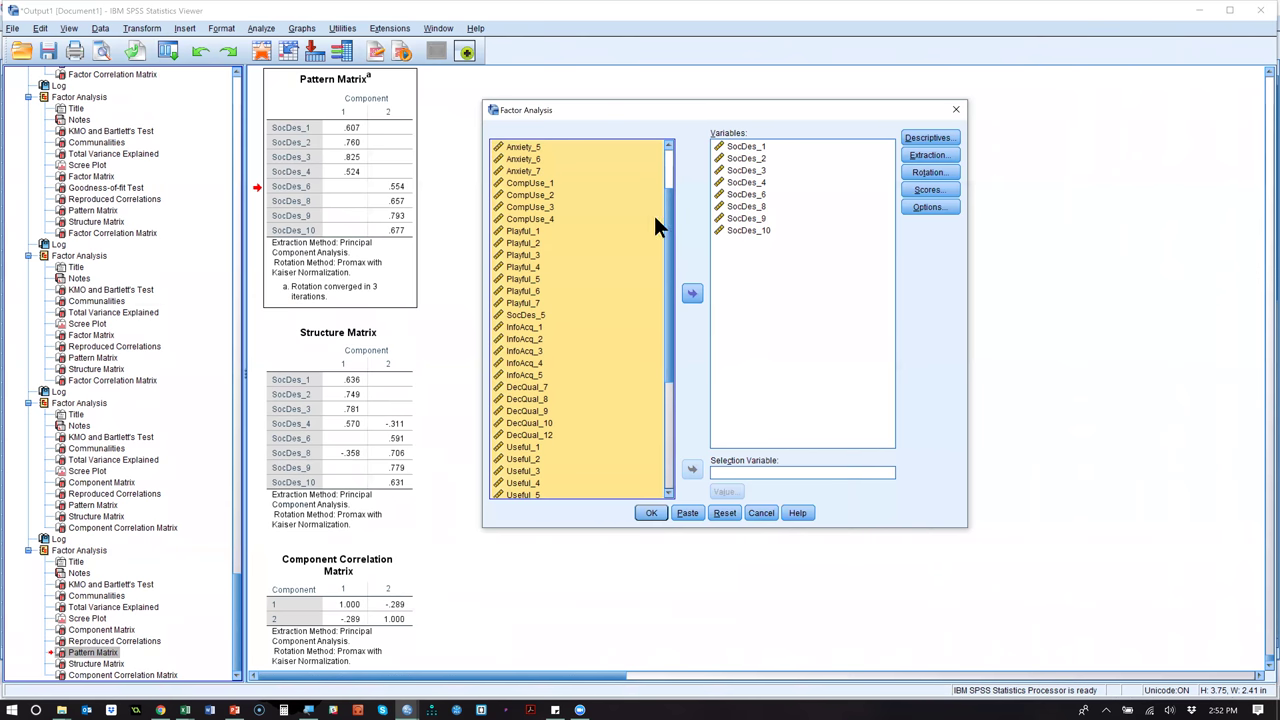
ctrl+click(550, 314)
click(688, 294)
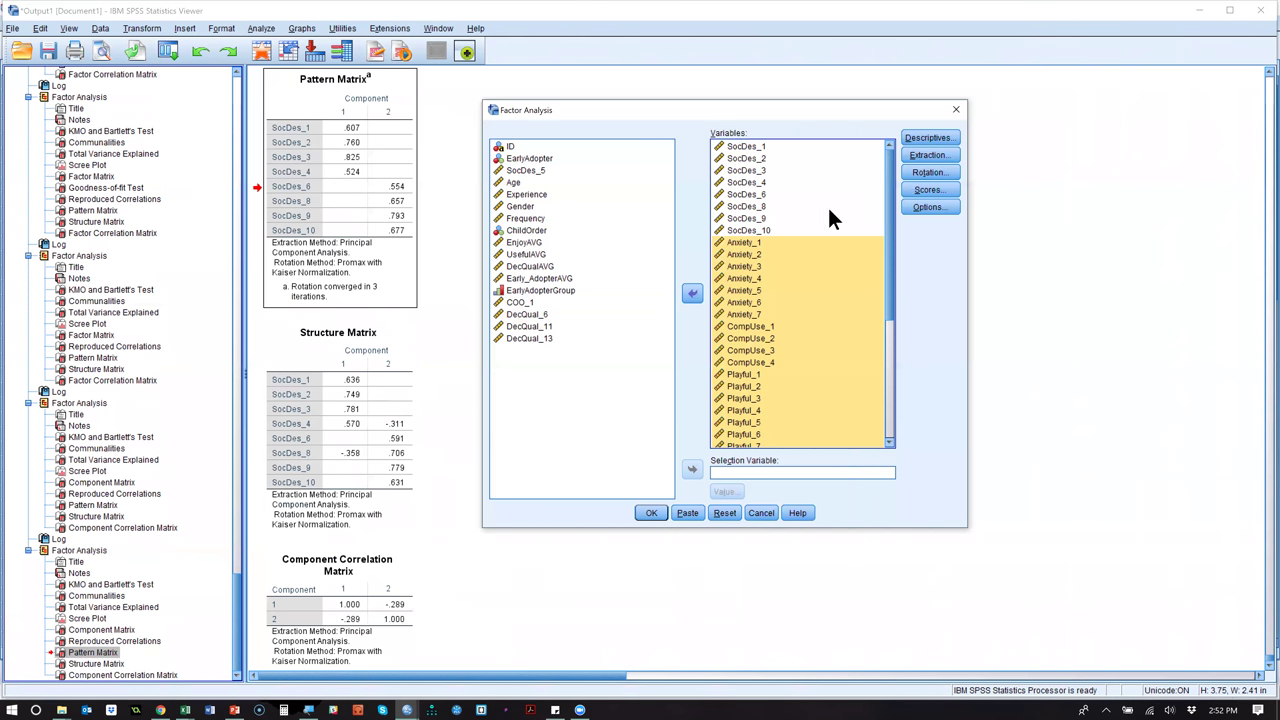
Set the fixed number of factors to extract to 8 and run the factor analysis on all items.
click(923, 154)
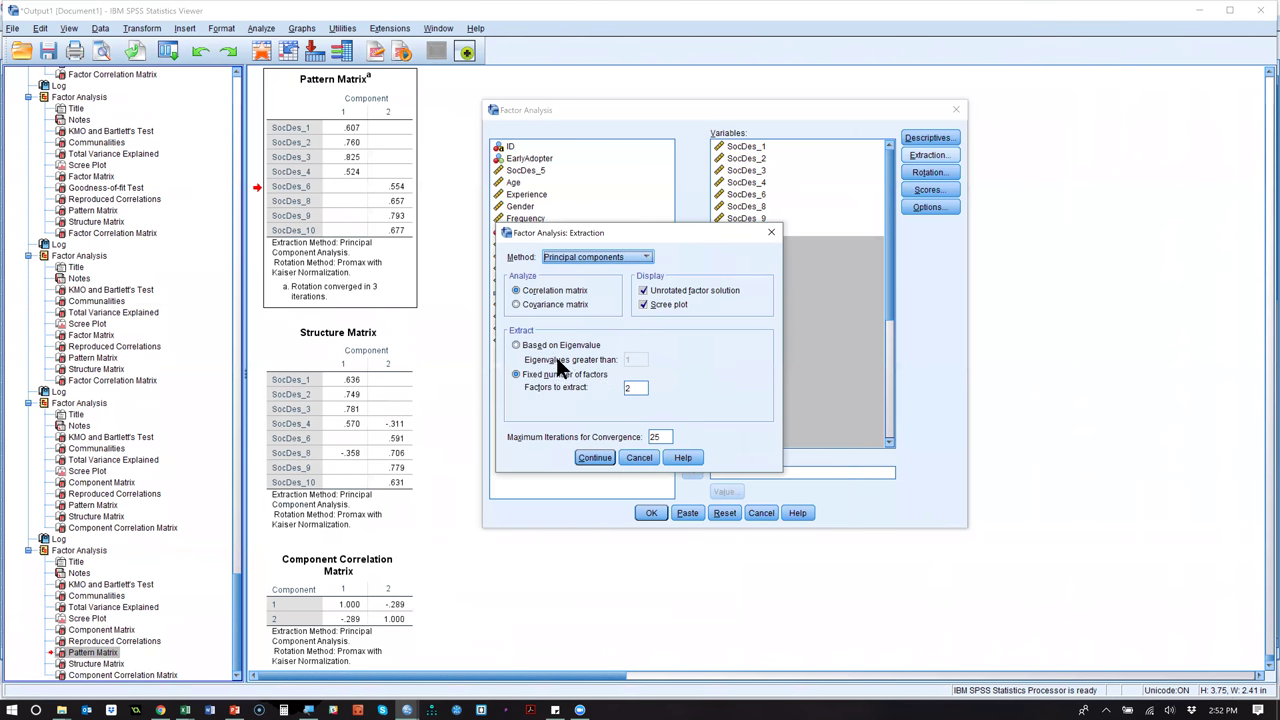
double_click(629, 390)
text(7)
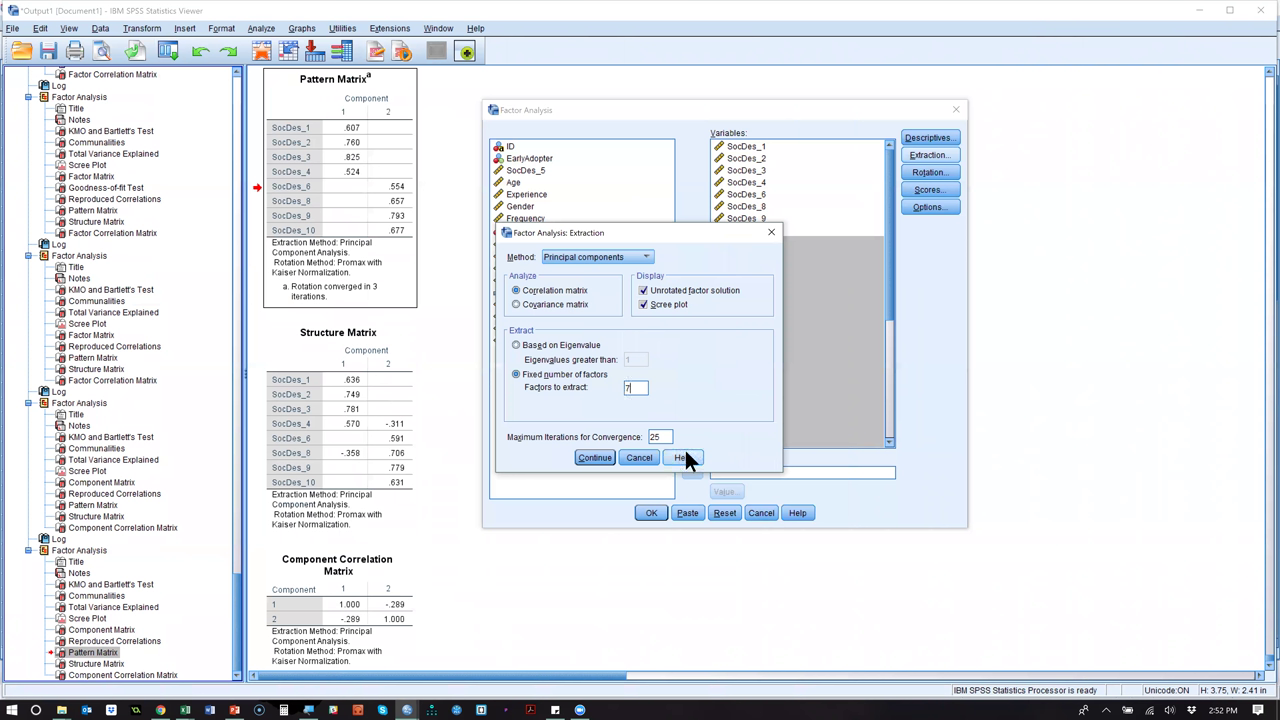
key(BackSpace)
text(8)
click(595, 457)
click(650, 513)
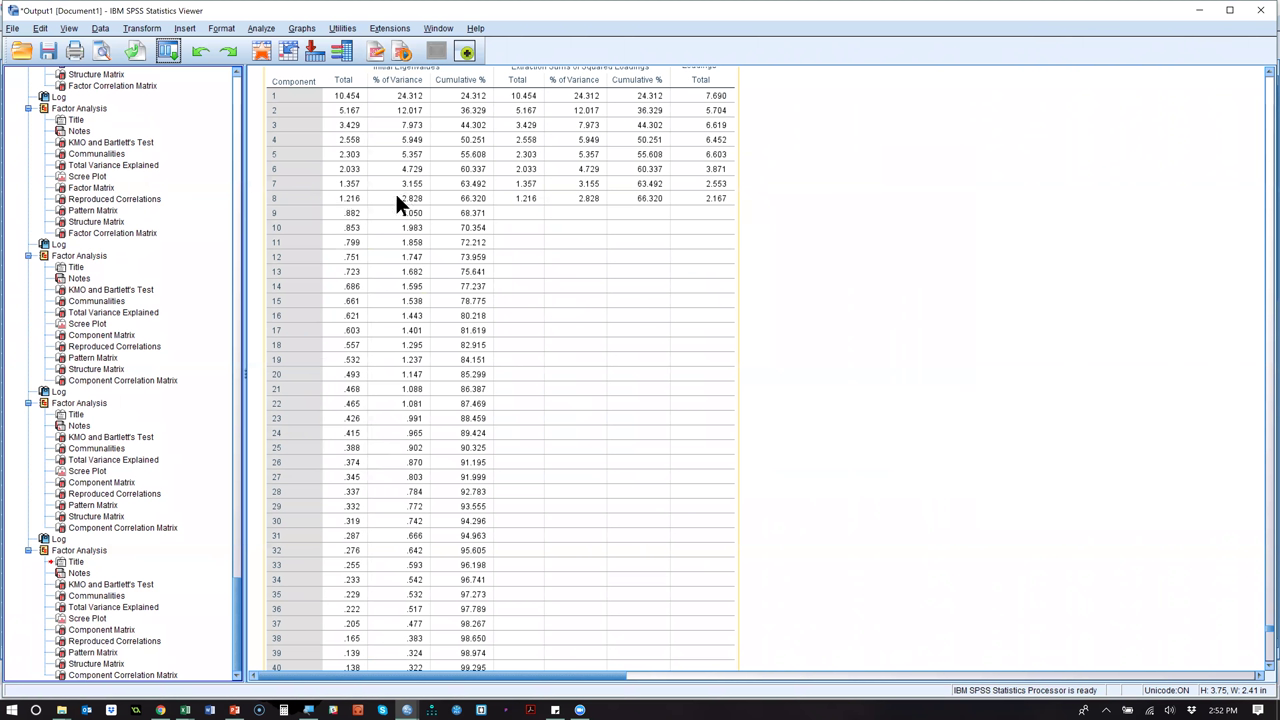
Examine the KMO and Bartlett's Test, Communalities and Total Variance Explained tables of the eight-factor principal components analysis.
scroll(396, 197, down, 5)
scroll(397, 198, down, 20)
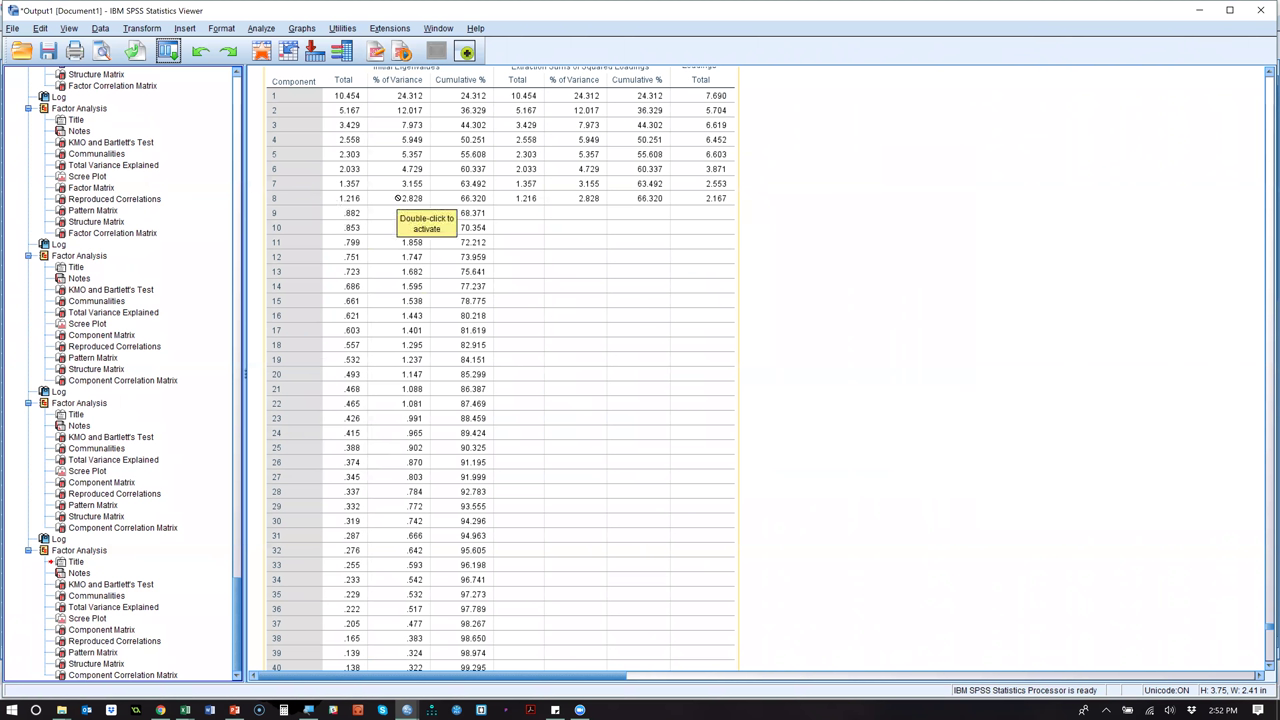
scroll(397, 199, down, 10)
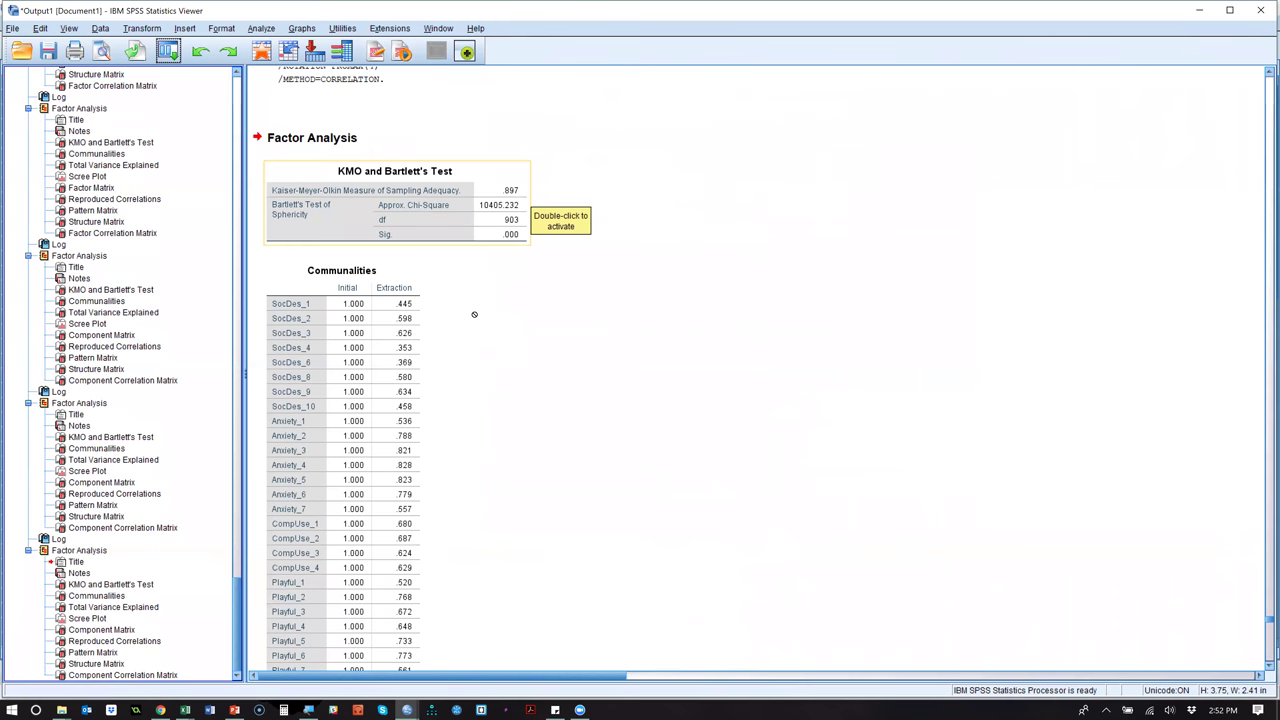
scroll(470, 318, down, 2)
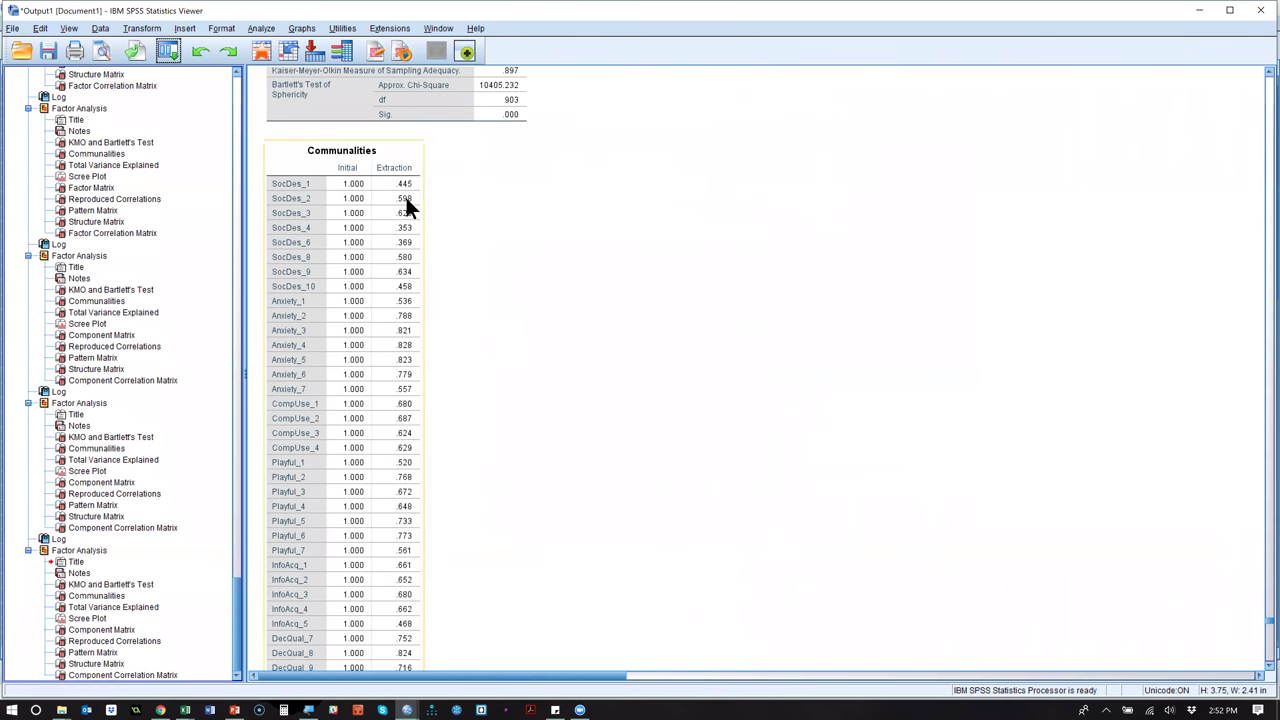
scroll(410, 510, down, 4)
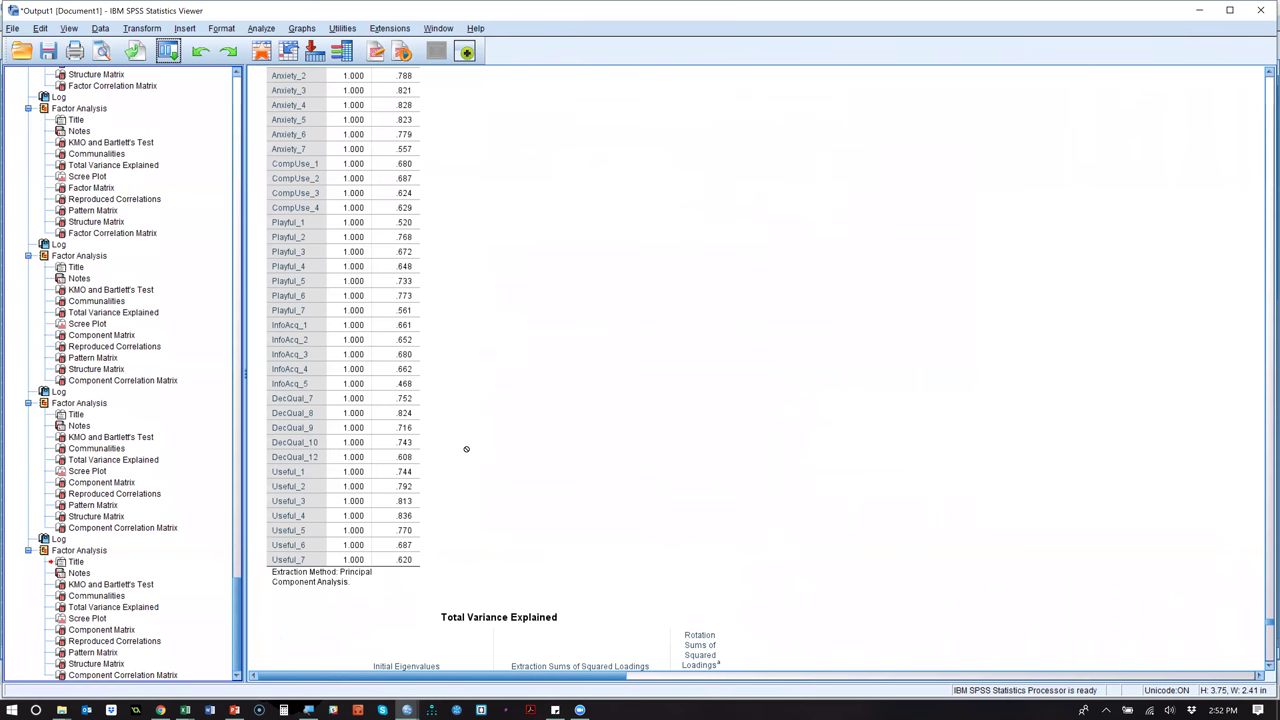
scroll(460, 325, down, 15)
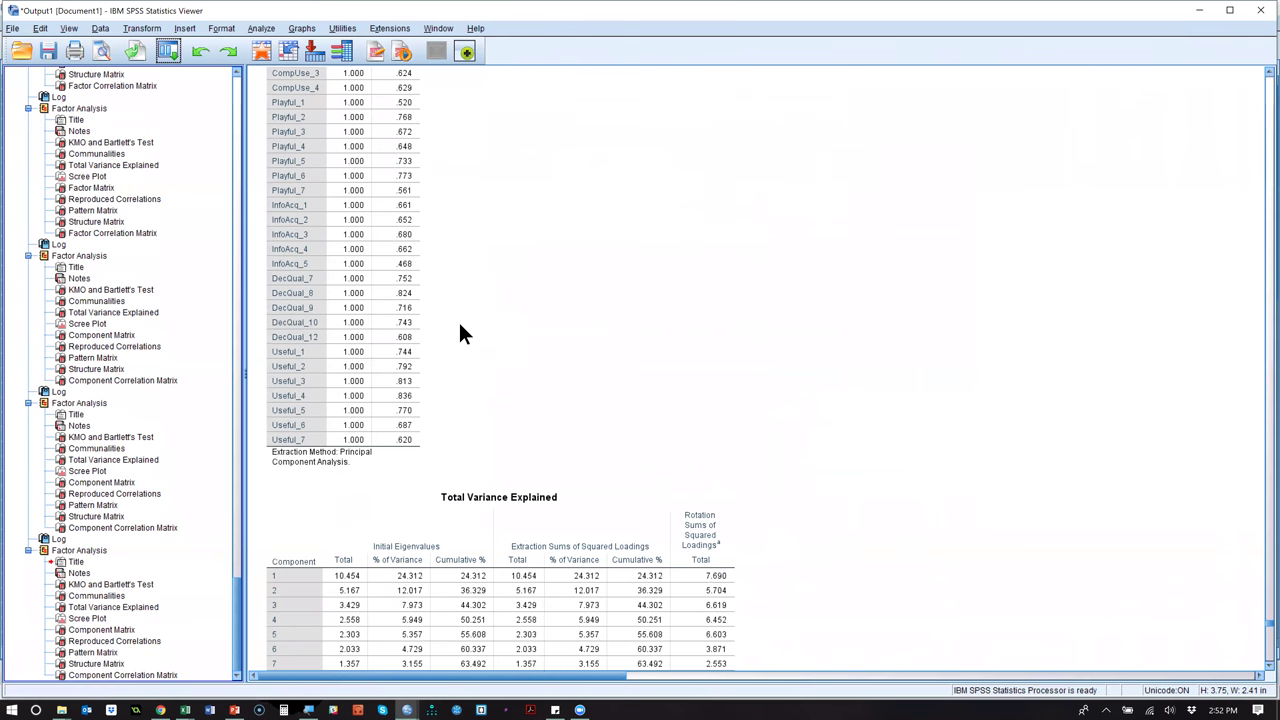
scroll(461, 325, down, 1)
scroll(459, 322, up, 7)
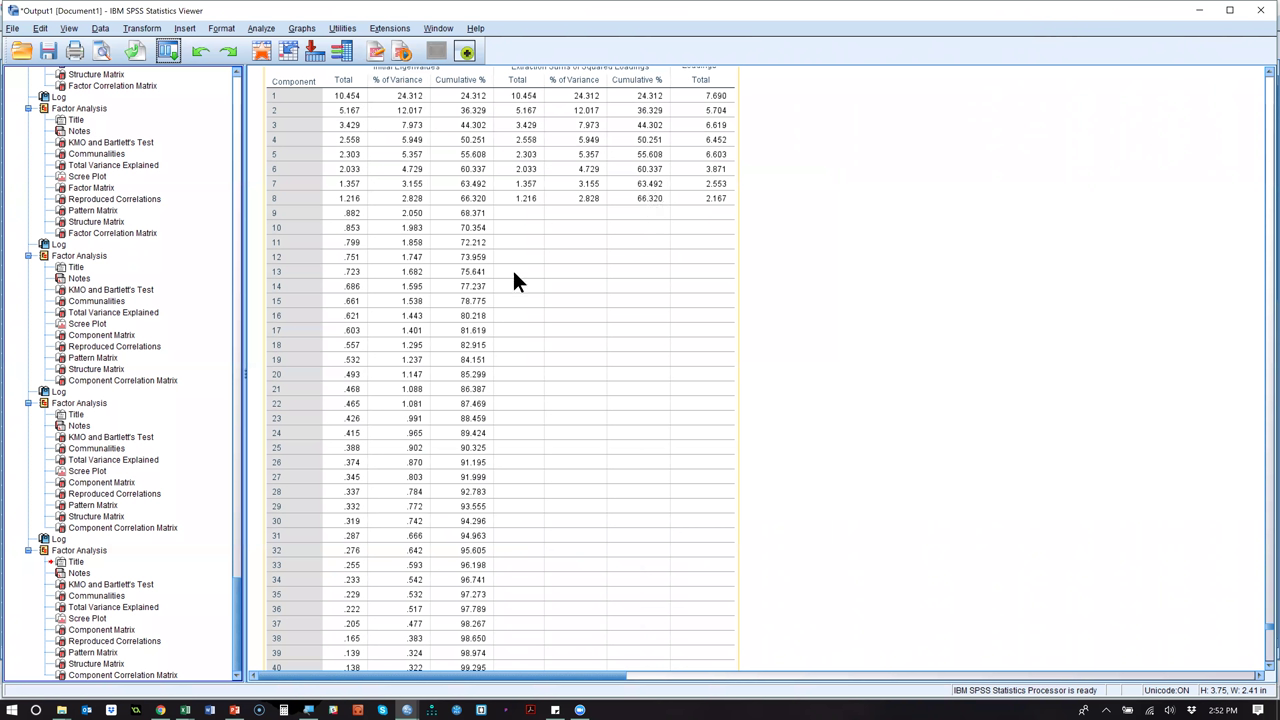
scroll(512, 268, down, 2)
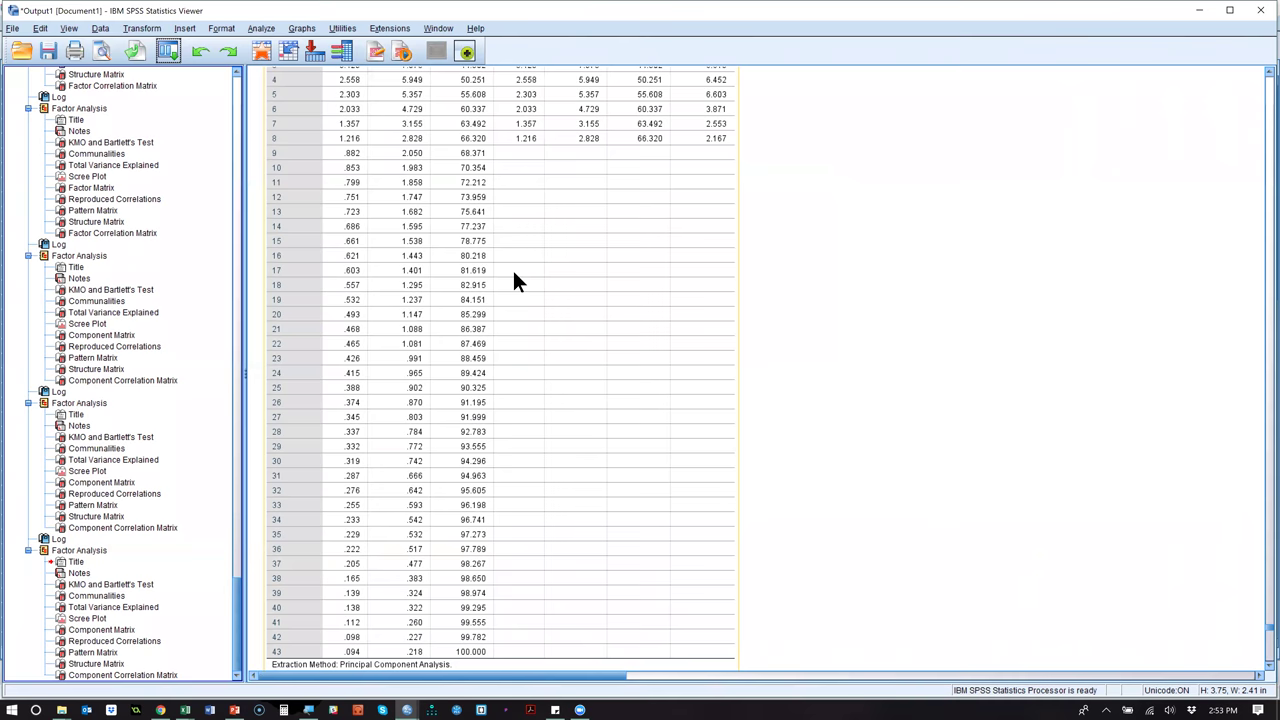
Examine the residuals note under Reproduced Correlations and the item loadings in the eight-component Pattern Matrix.
middle_click(512, 268)
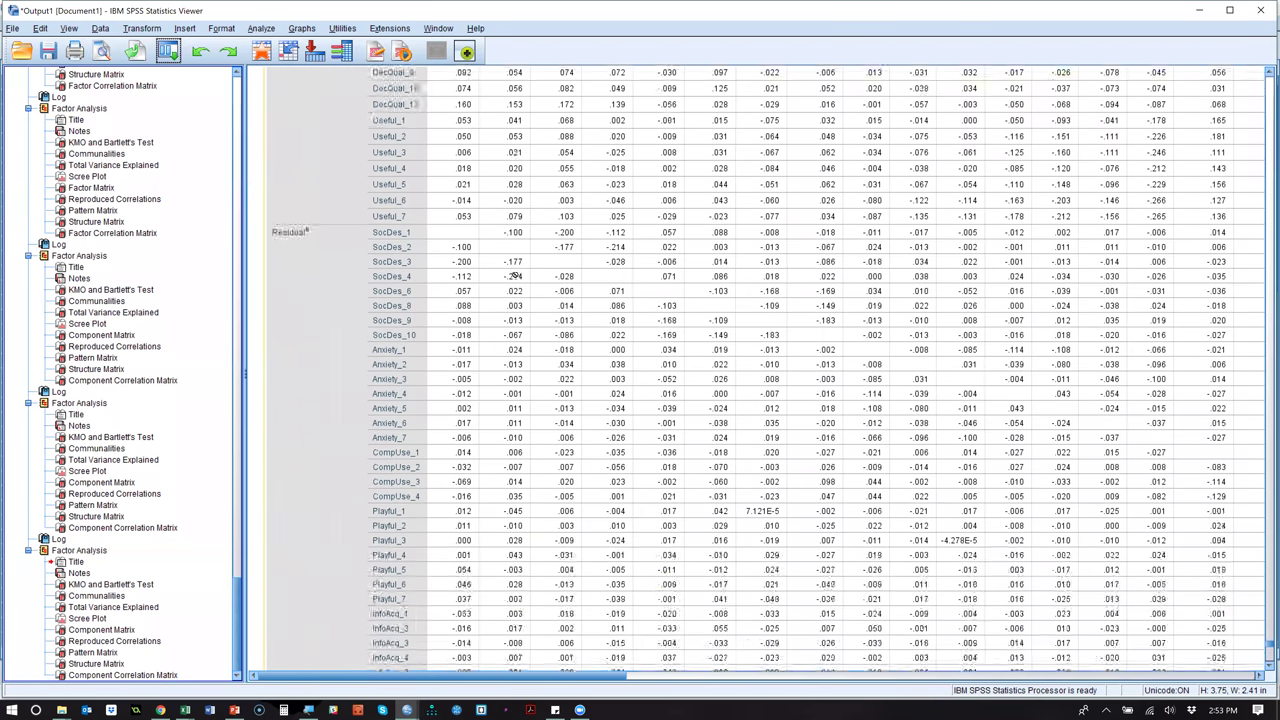
click(513, 270)
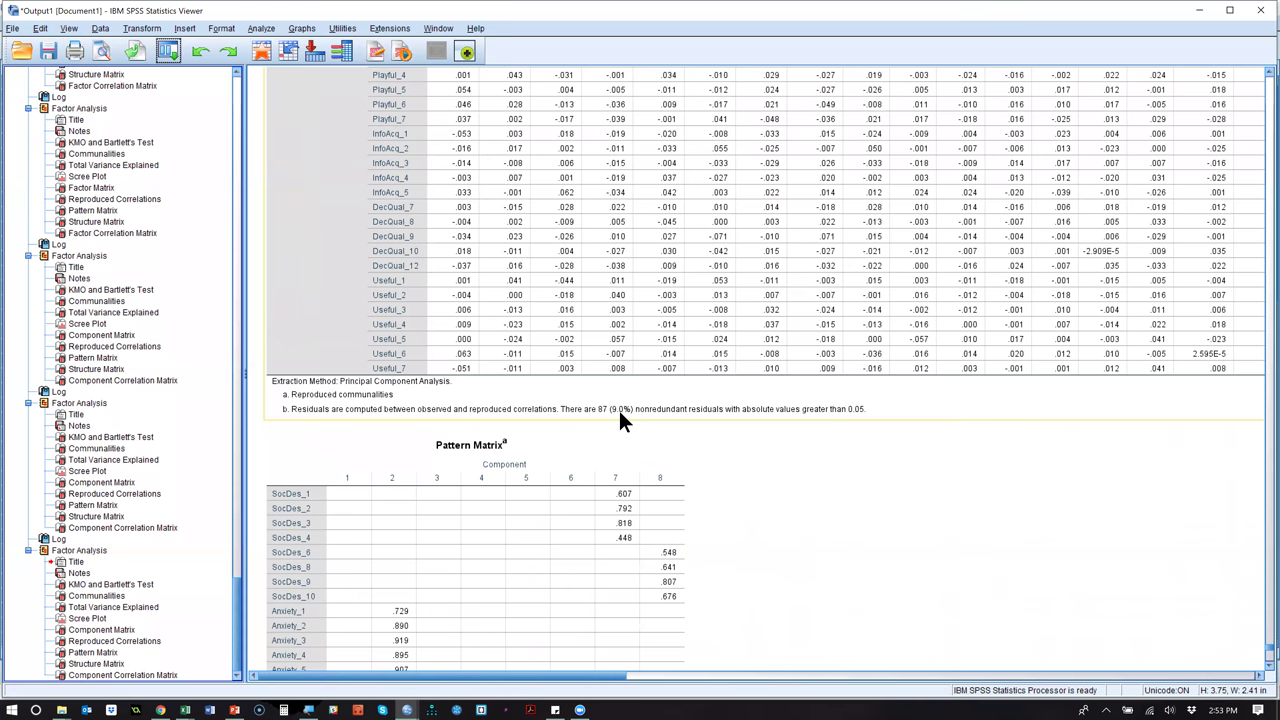
click(534, 422)
scroll(534, 422, down, 3)
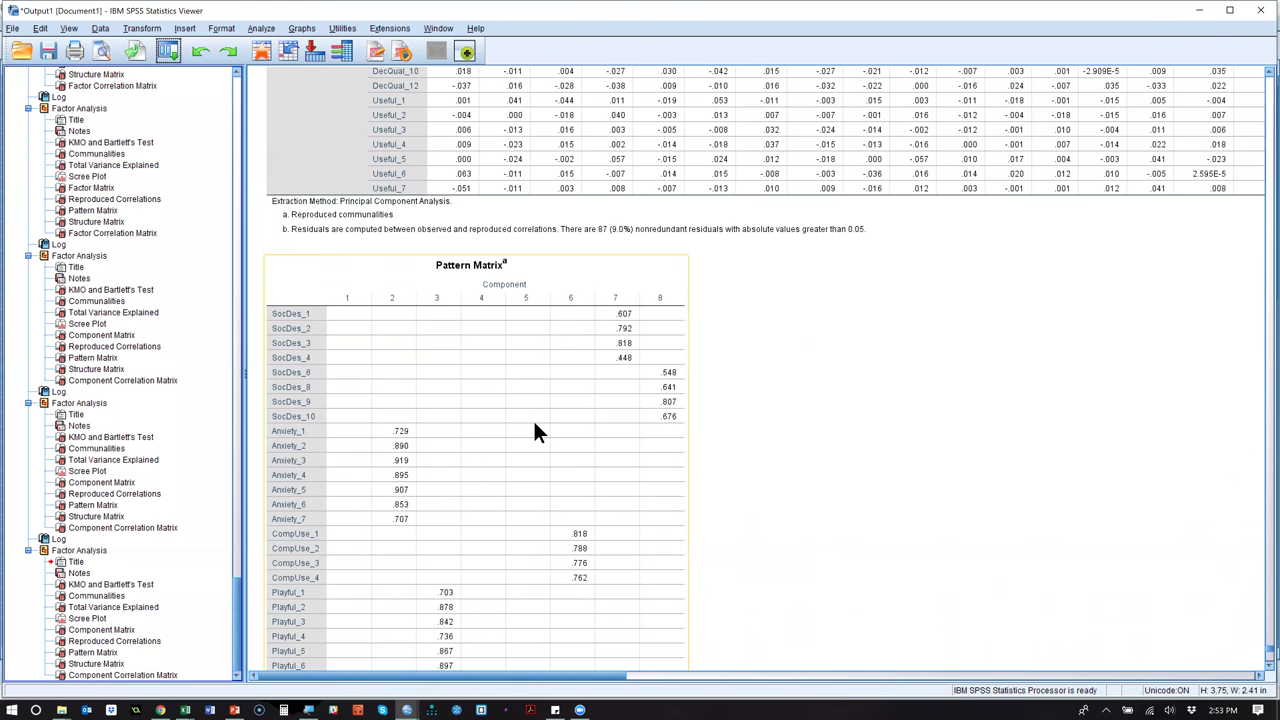
click(885, 45)
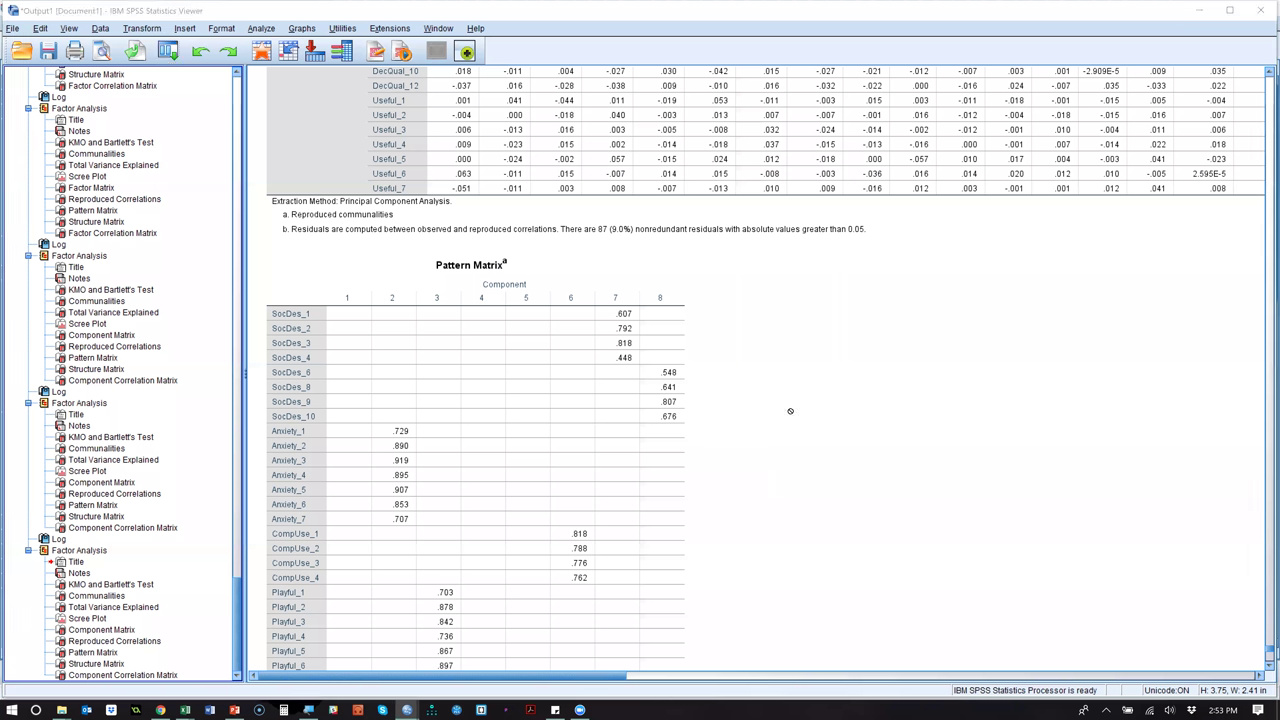
scroll(790, 411, down, 2)
scroll(790, 411, down, 1)
click(652, 158)
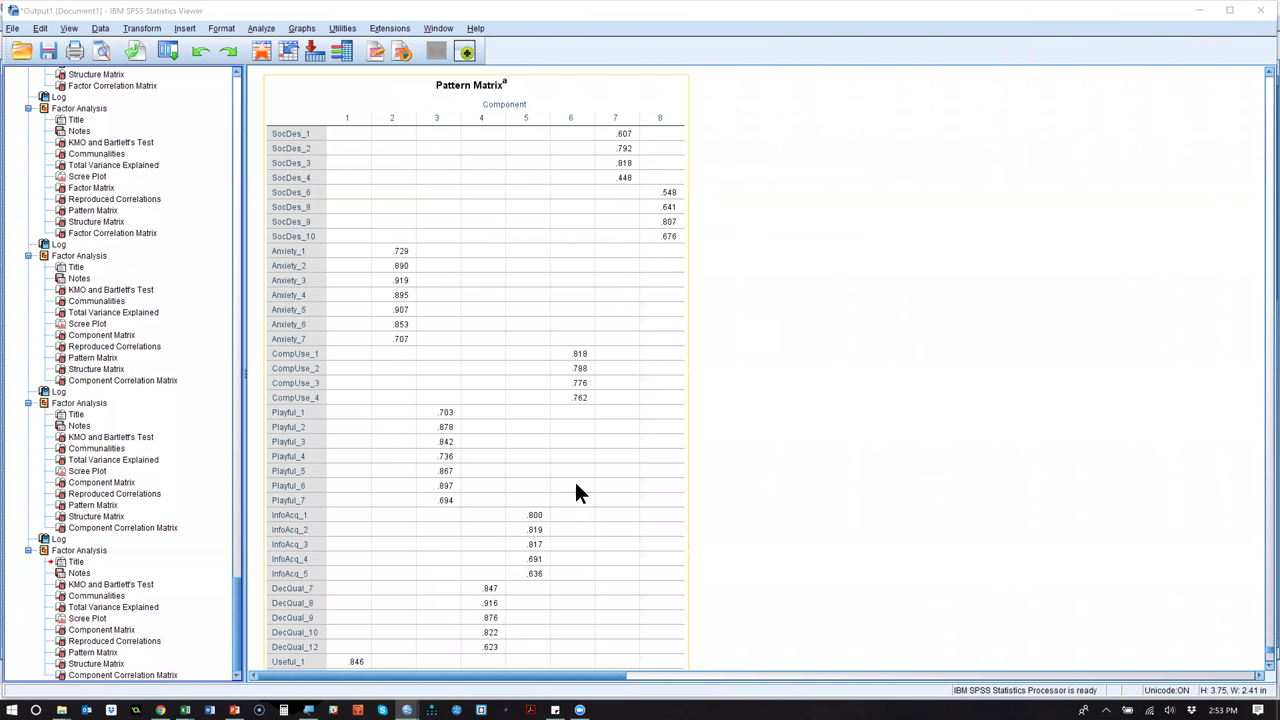
scroll(578, 490, down, 3)
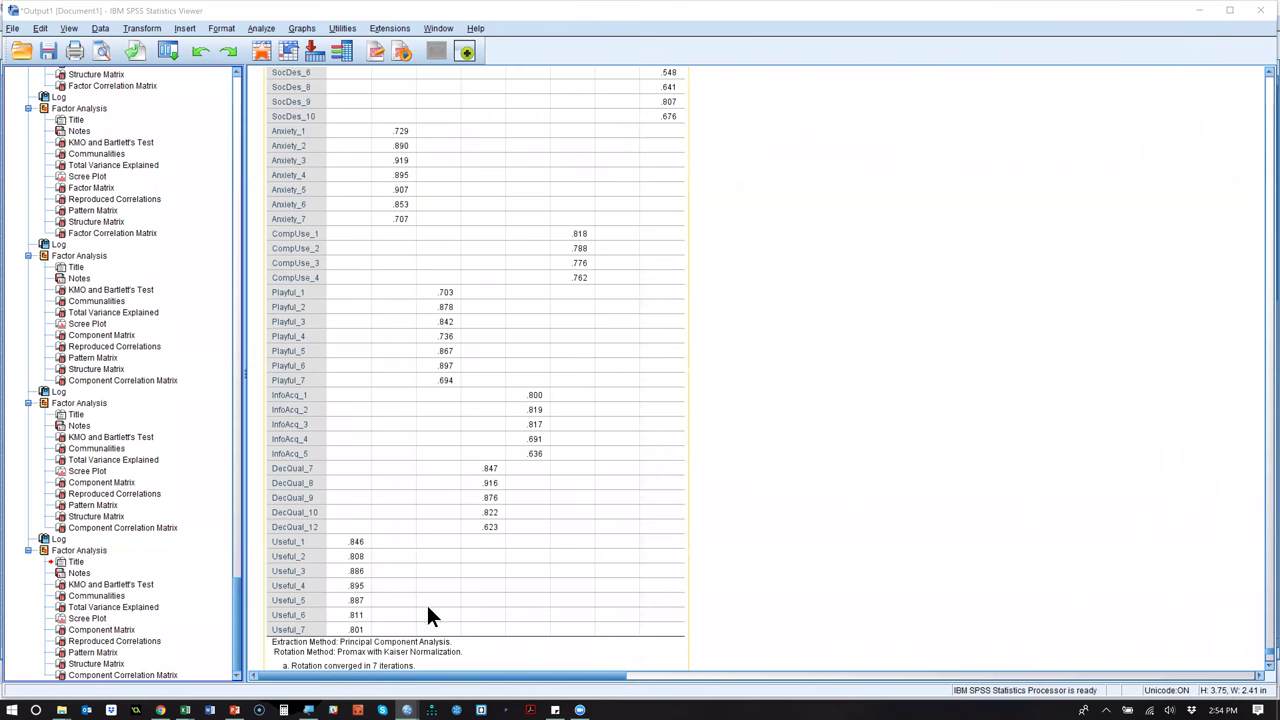
click(866, 353)
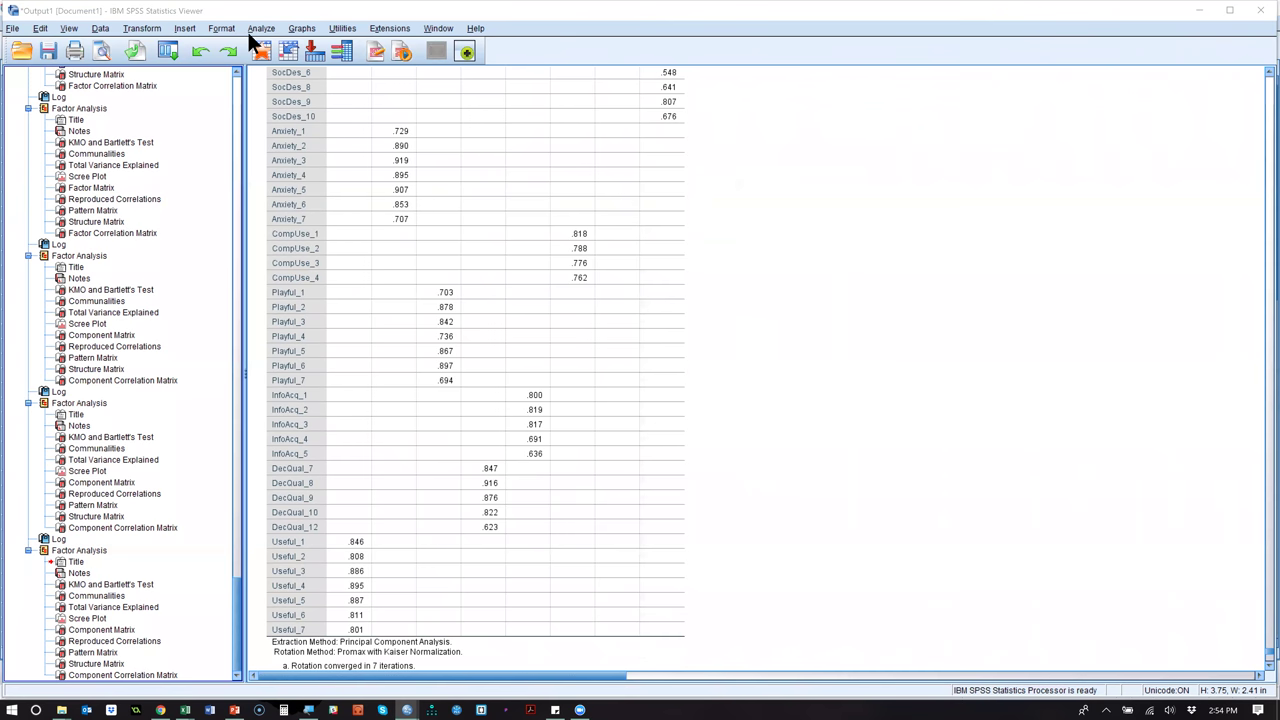
Rerun the eight-factor analysis of all items with Maximum likelihood as the extraction method.
click(167, 50)
click(173, 78)
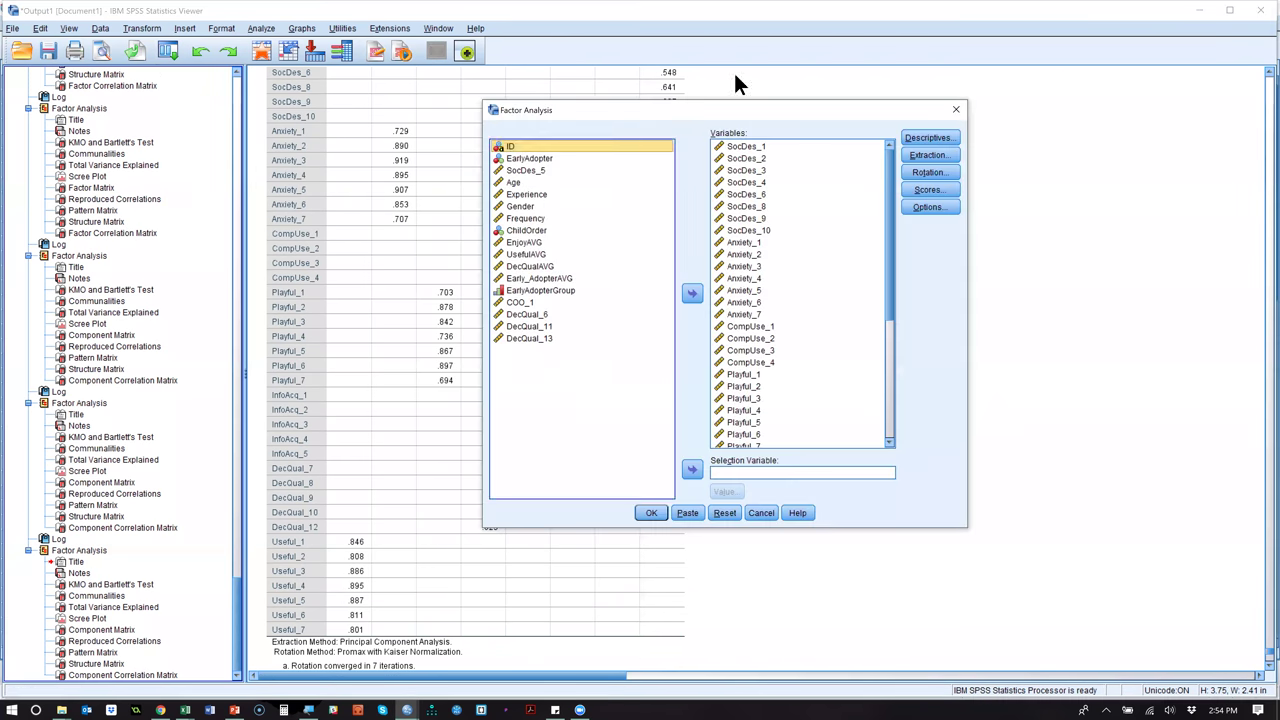
click(929, 155)
click(597, 257)
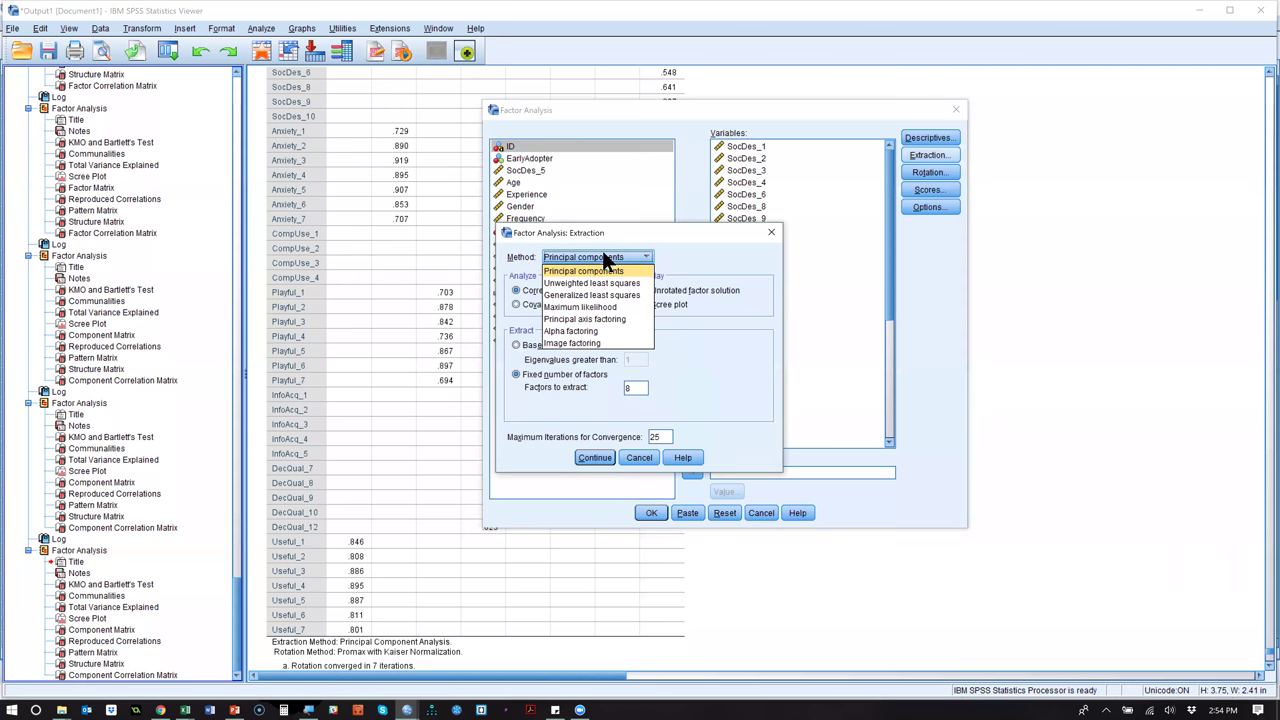
click(602, 307)
click(593, 458)
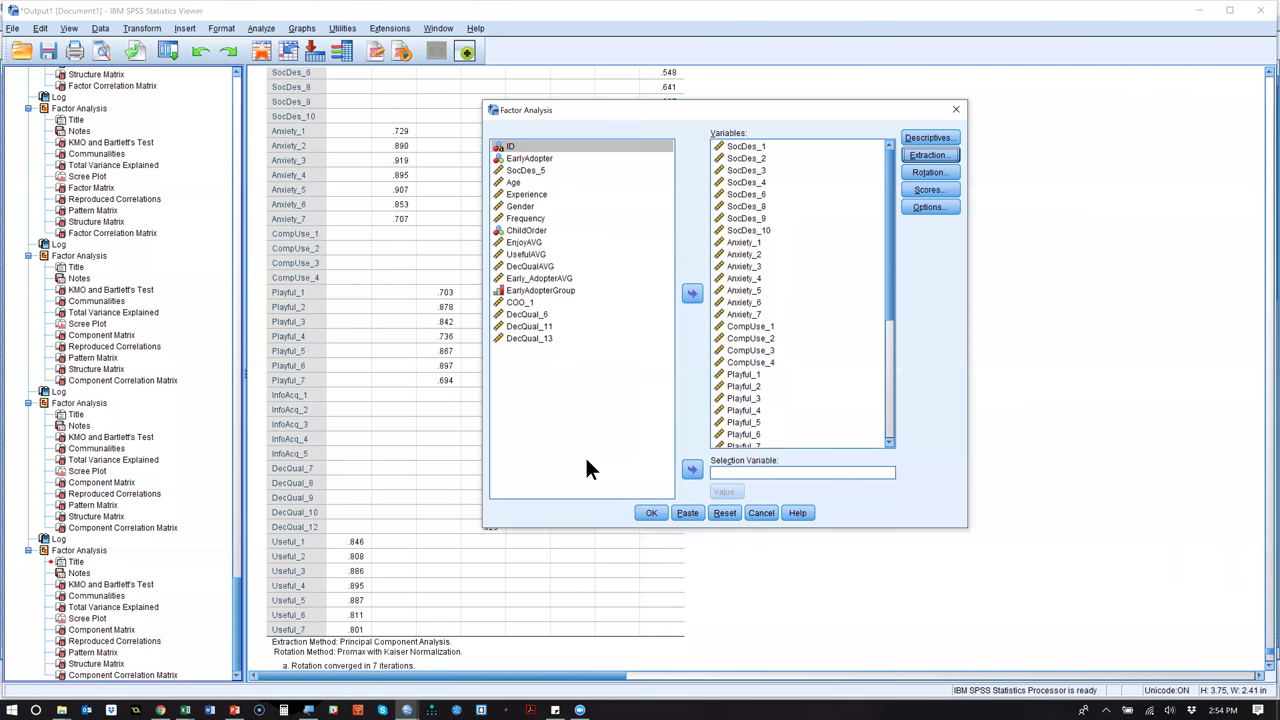
click(650, 513)
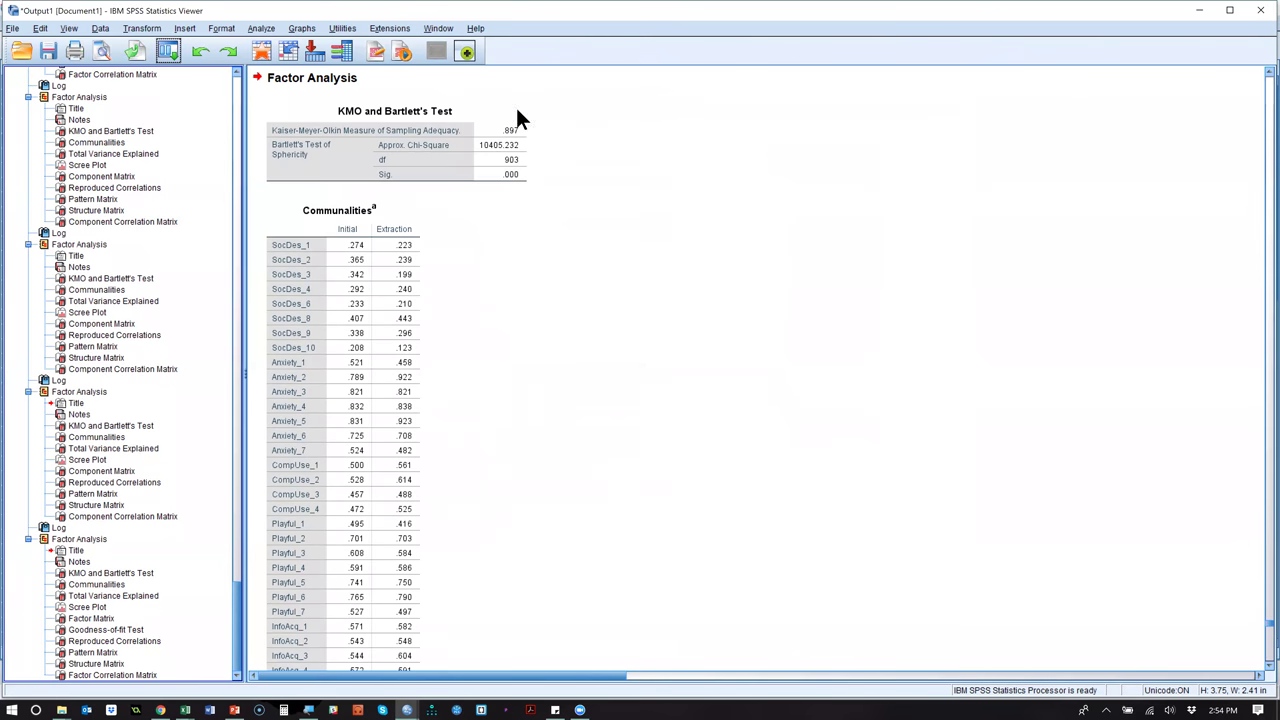
Examine the Communalities, Total Variance Explained and Factor Matrix tables of the eight-factor maximum likelihood analysis.
scroll(449, 277, down, 2)
click(411, 170)
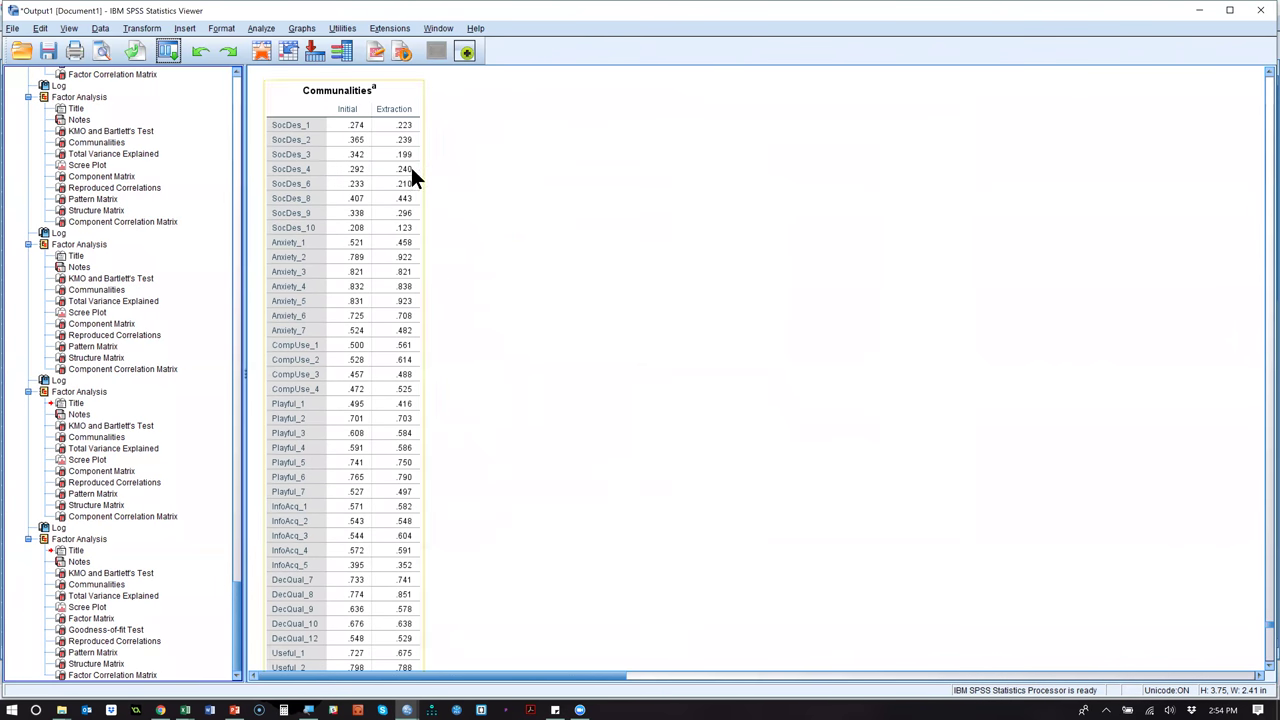
scroll(416, 239, down, 10)
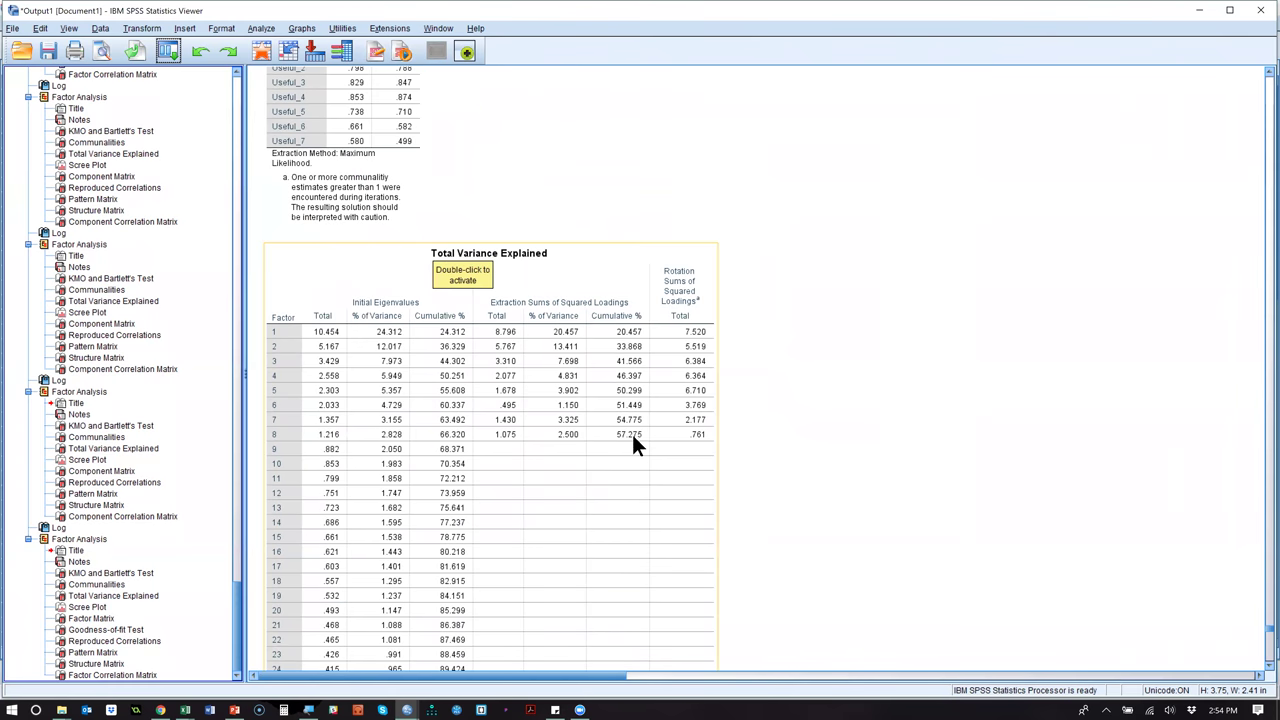
scroll(449, 410, down, 18)
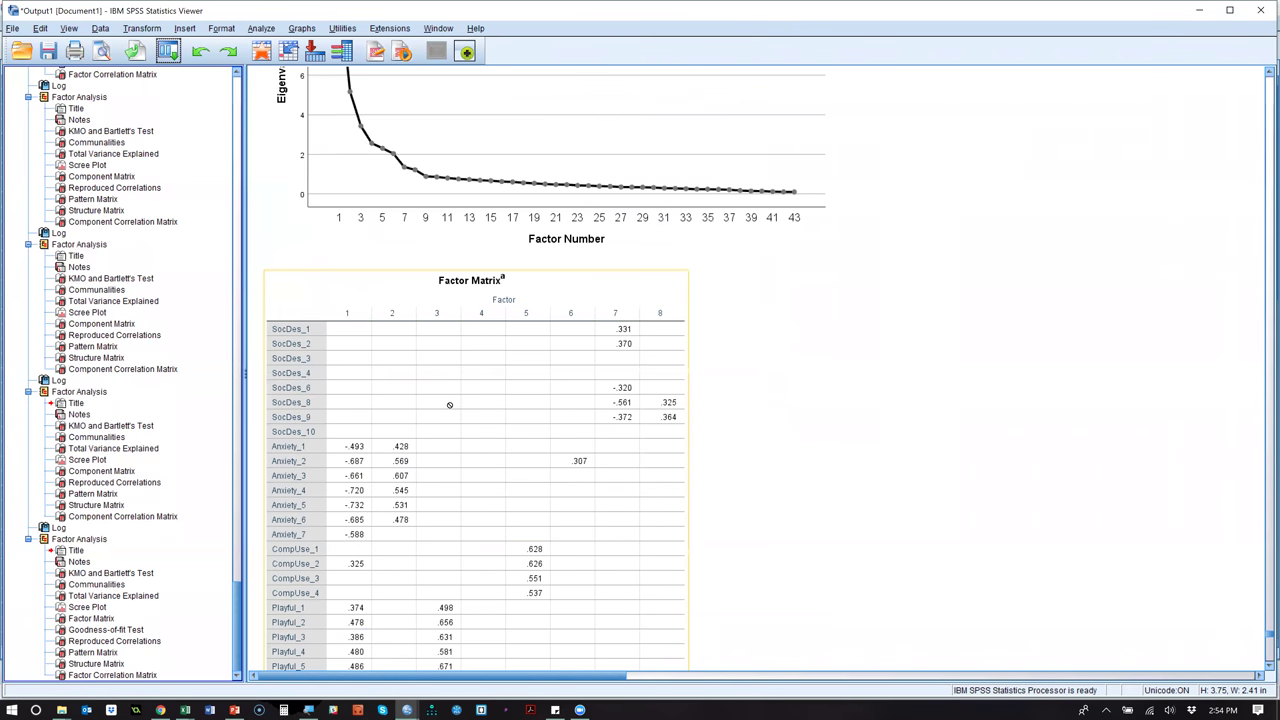
scroll(449, 404, down, 16)
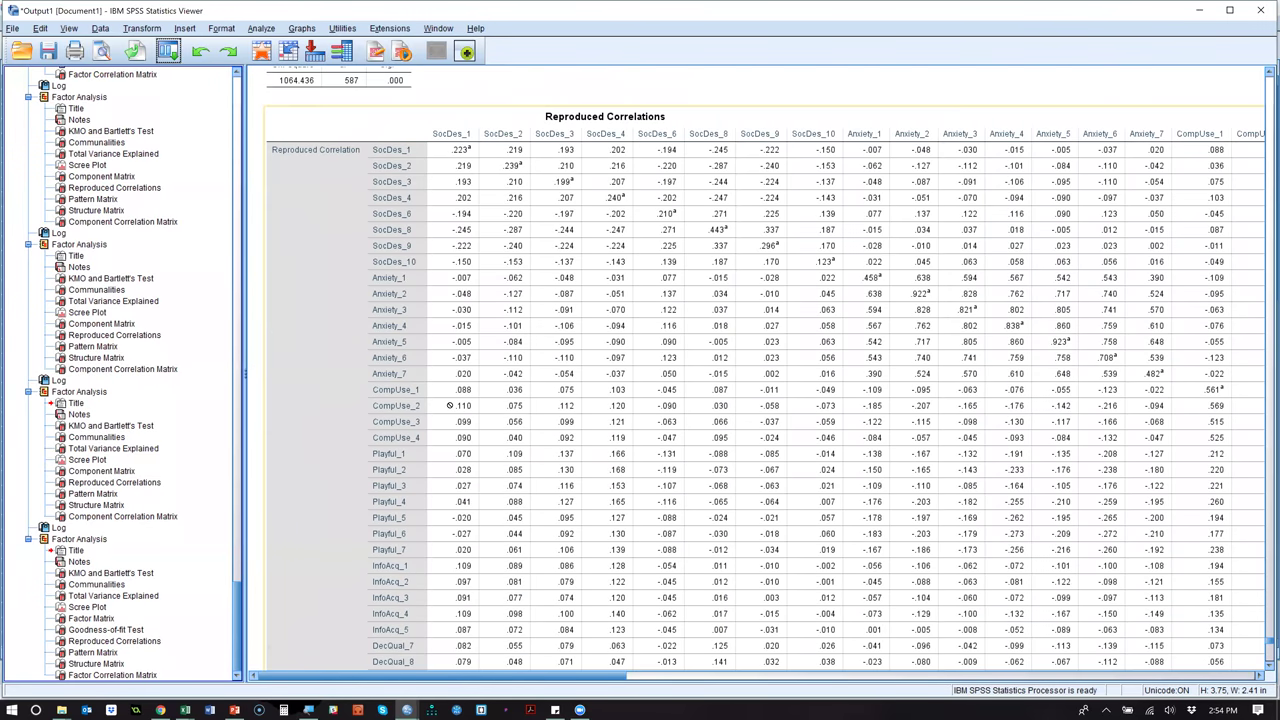
Examine the residuals note and the item loadings in the maximum likelihood Pattern Matrix, especially the SocDes and Anxiety items.
scroll(449, 405, down, 20)
click(620, 425)
scroll(503, 412, down, 7)
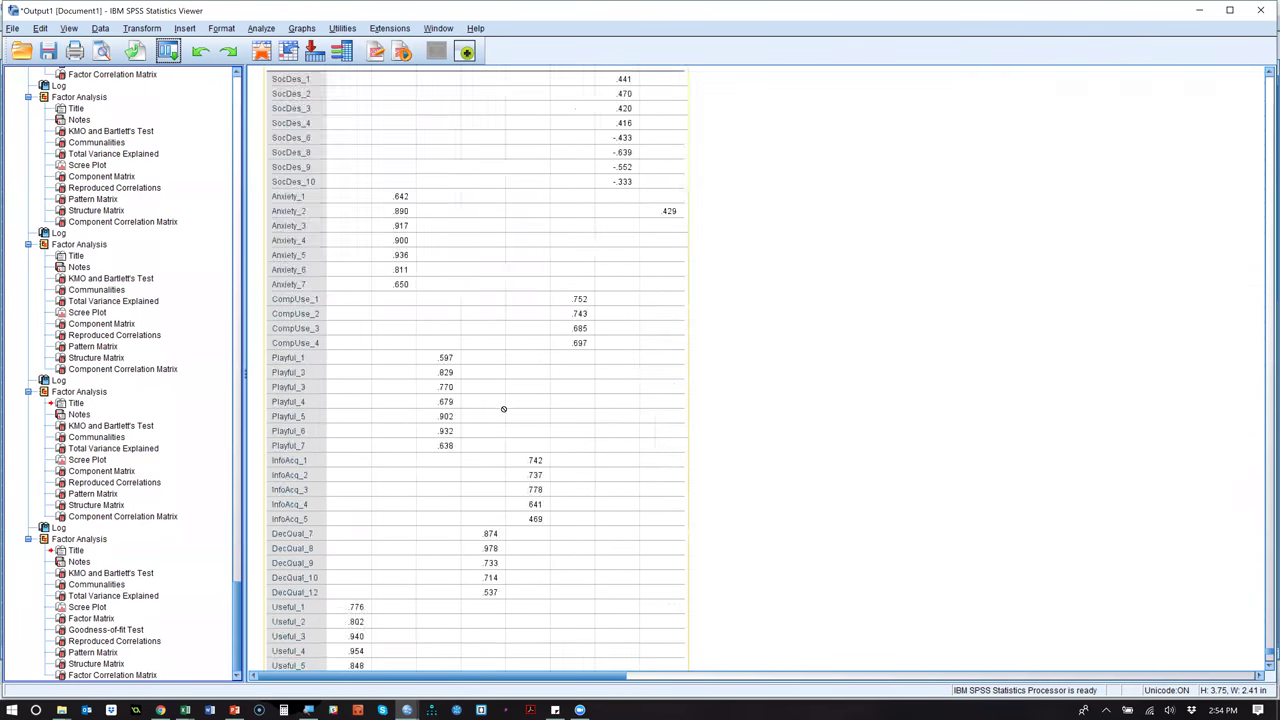
scroll(503, 409, up, 1)
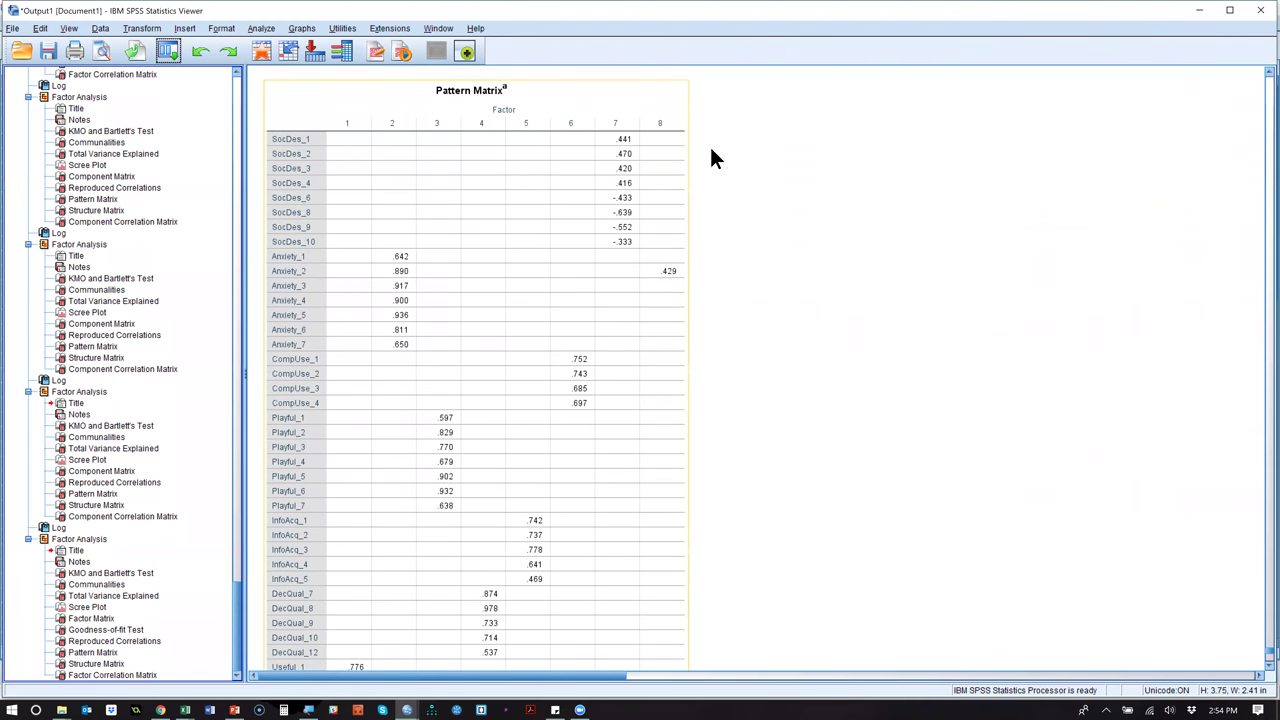
drag(627, 182, 783, 236)
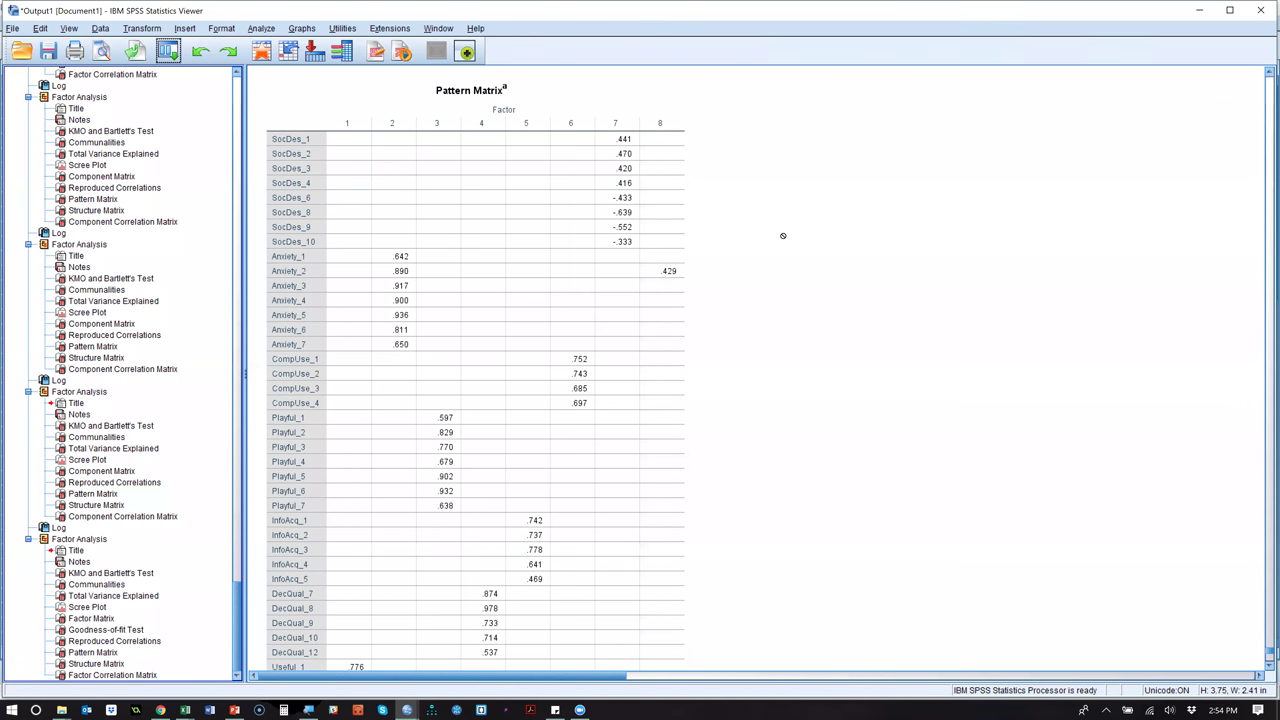
scroll(783, 236, down, 2)
click(412, 320)
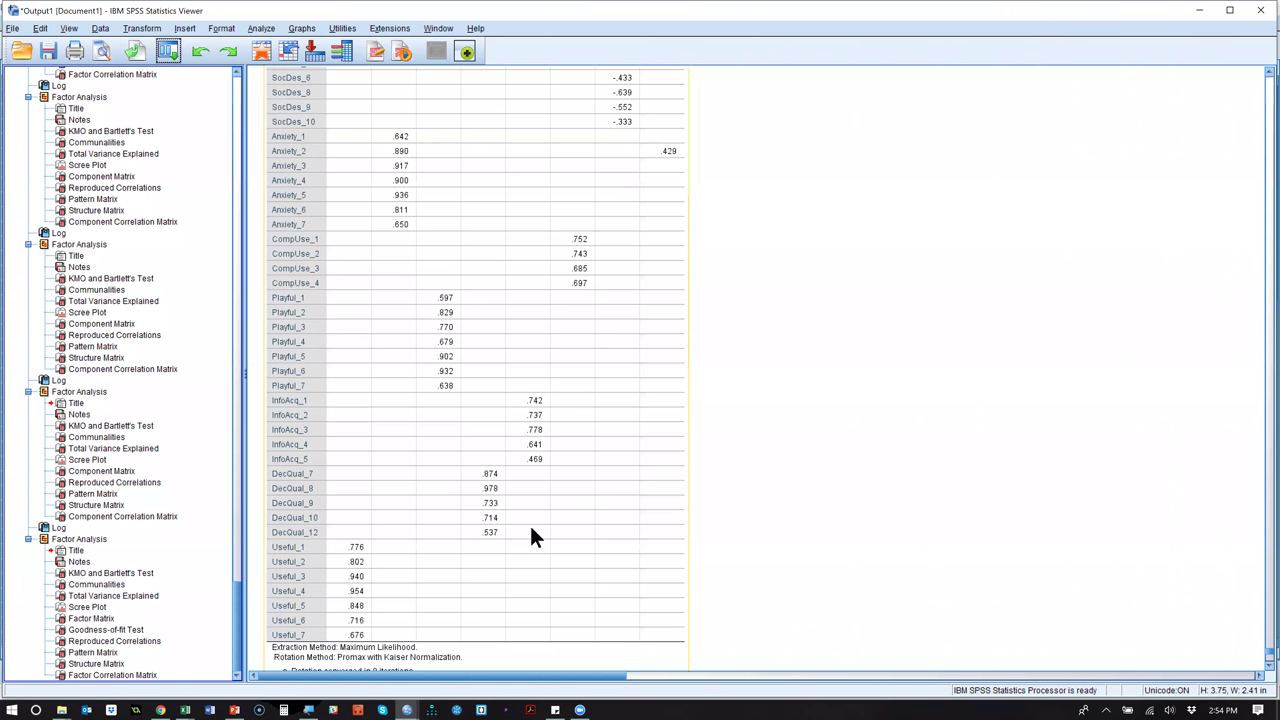
click(757, 286)
scroll(661, 249, up, 2)
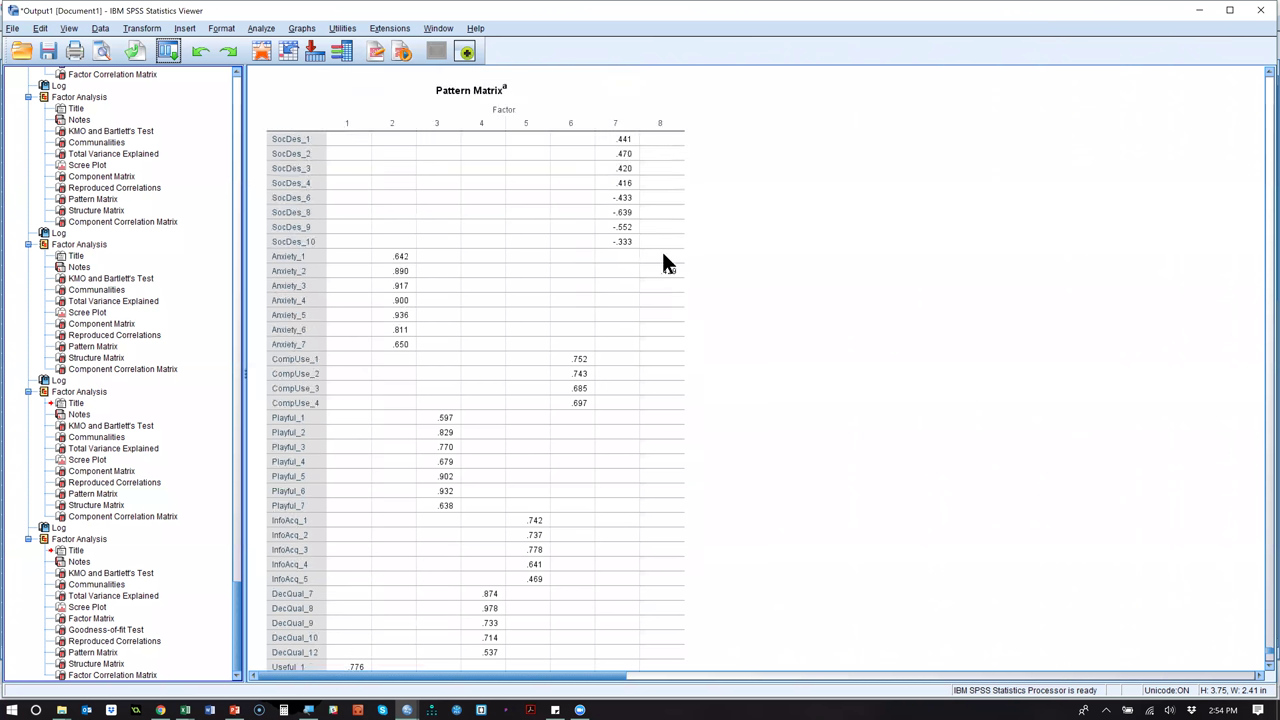
Rerun the eight-factor analysis of all items with Principal axis factoring as the extraction method.
click(173, 55)
click(181, 71)
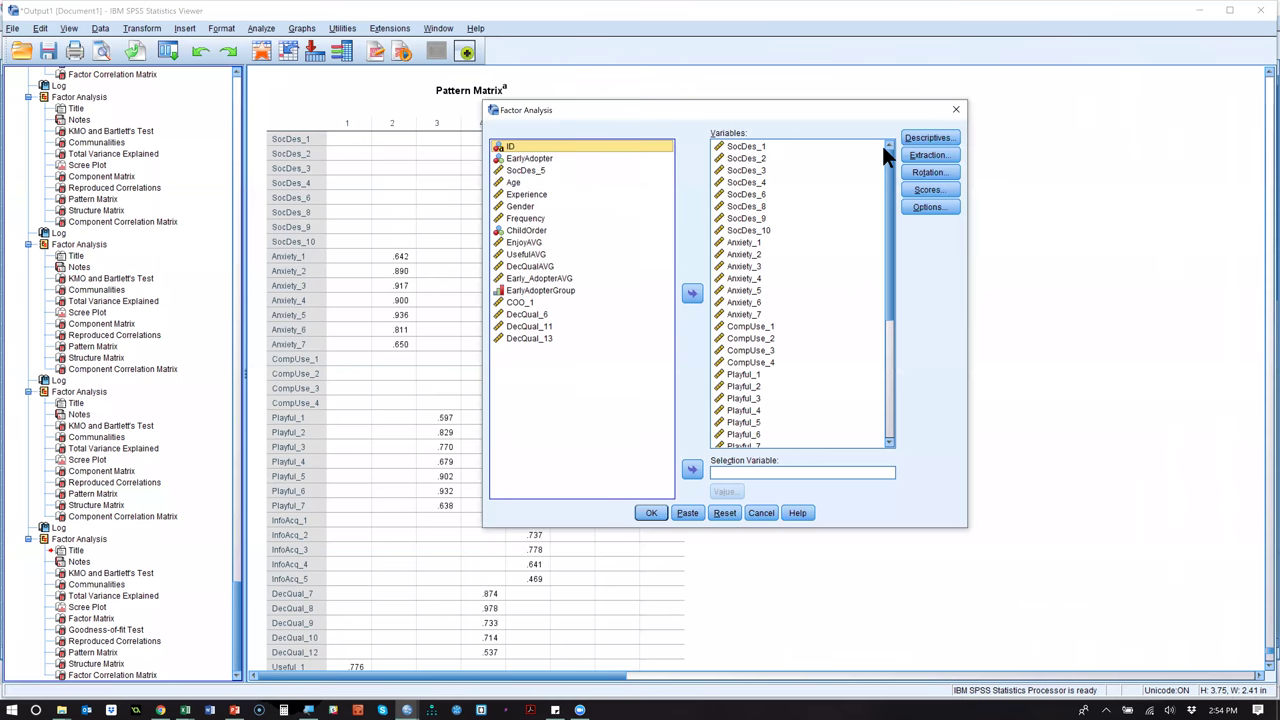
click(921, 155)
click(596, 257)
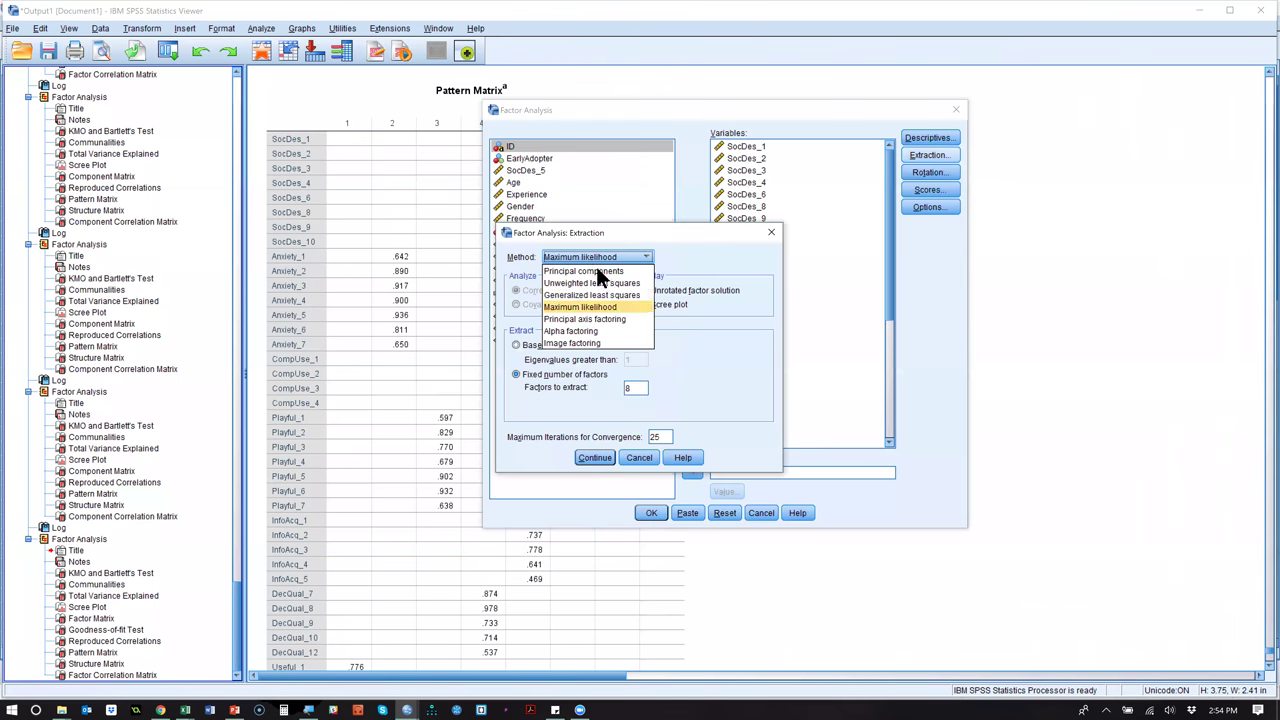
click(619, 316)
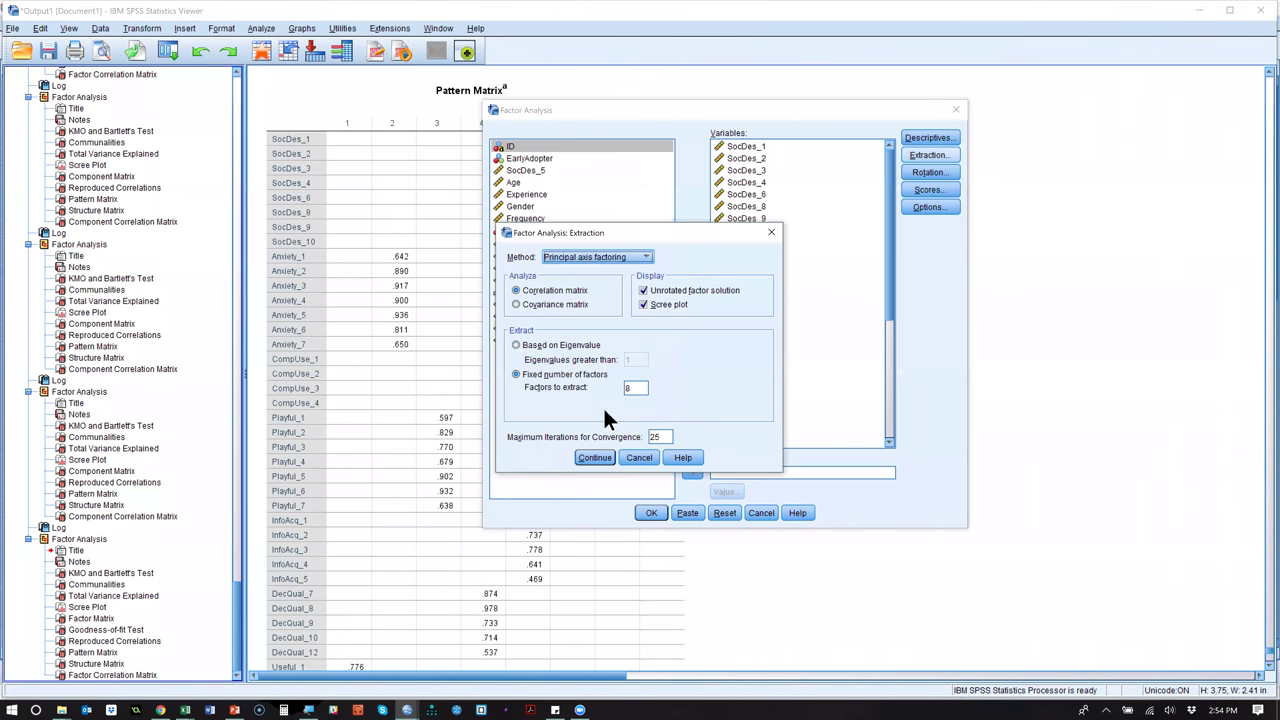
click(593, 459)
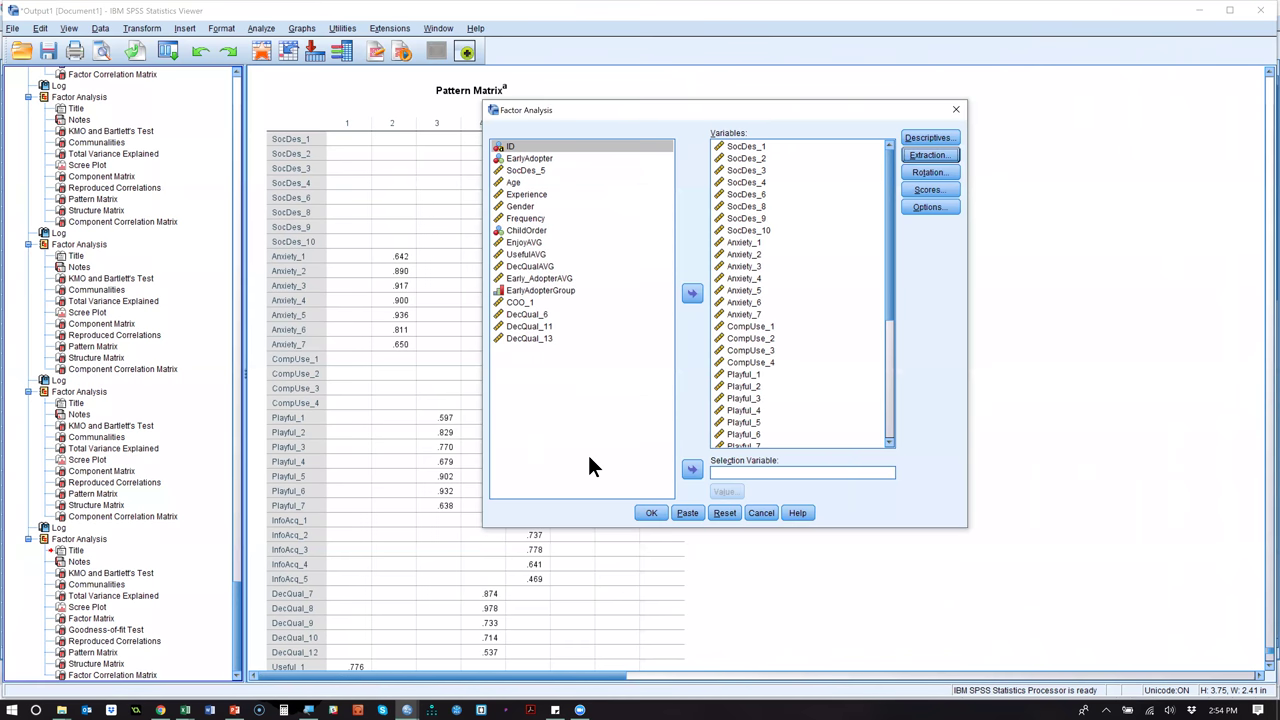
click(655, 508)
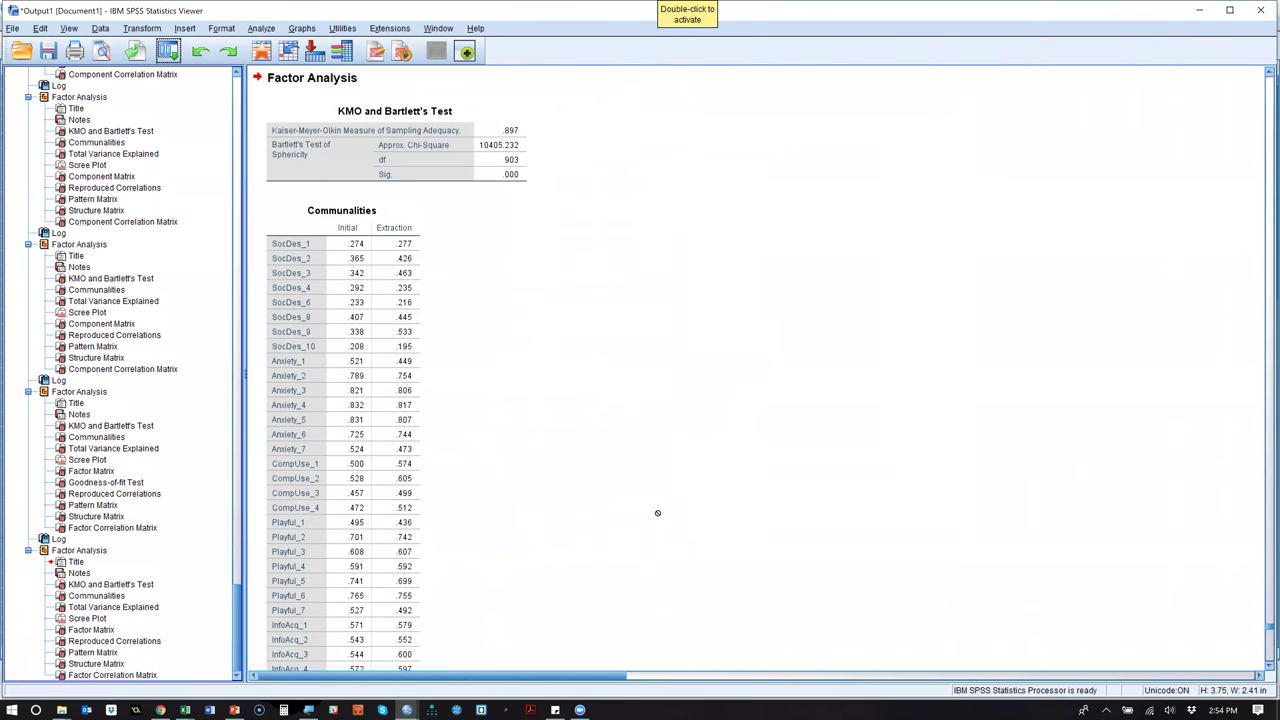
Examine the Communalities, Total Variance Explained and Reproduced Correlations tables of the principal axis factoring analysis.
scroll(551, 389, down, 5)
scroll(553, 388, down, 6)
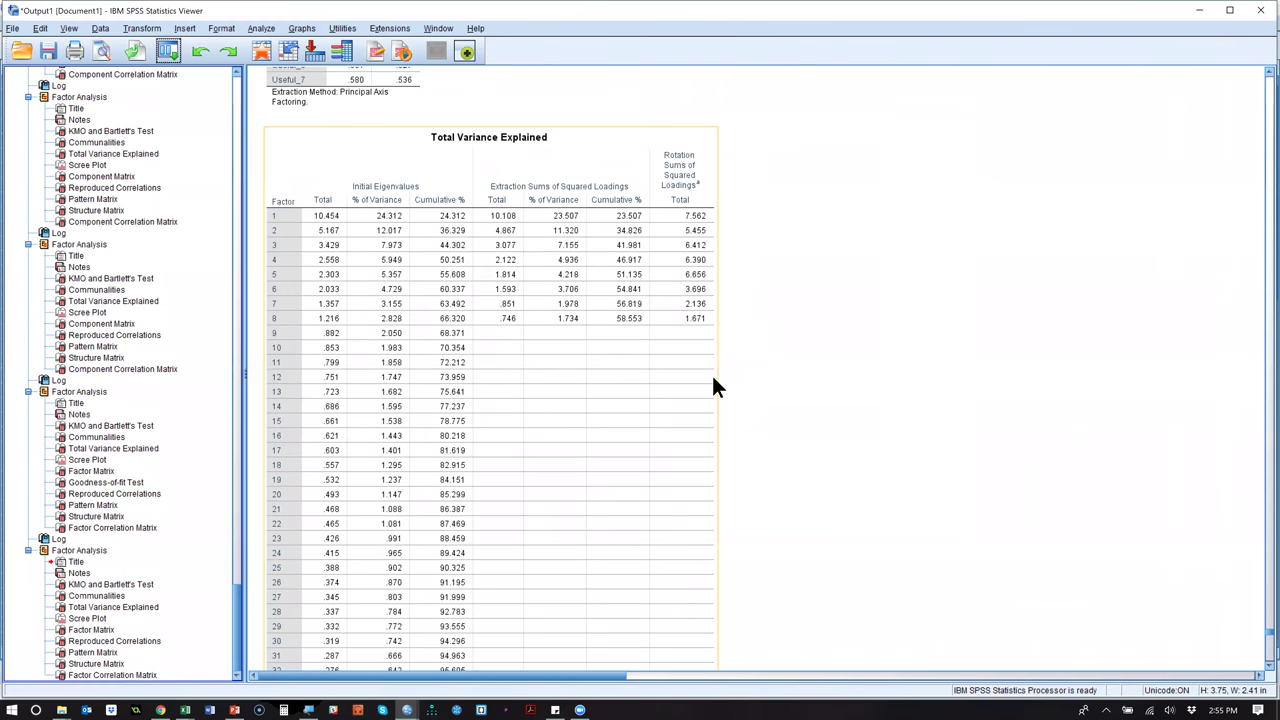
scroll(500, 318, down, 12)
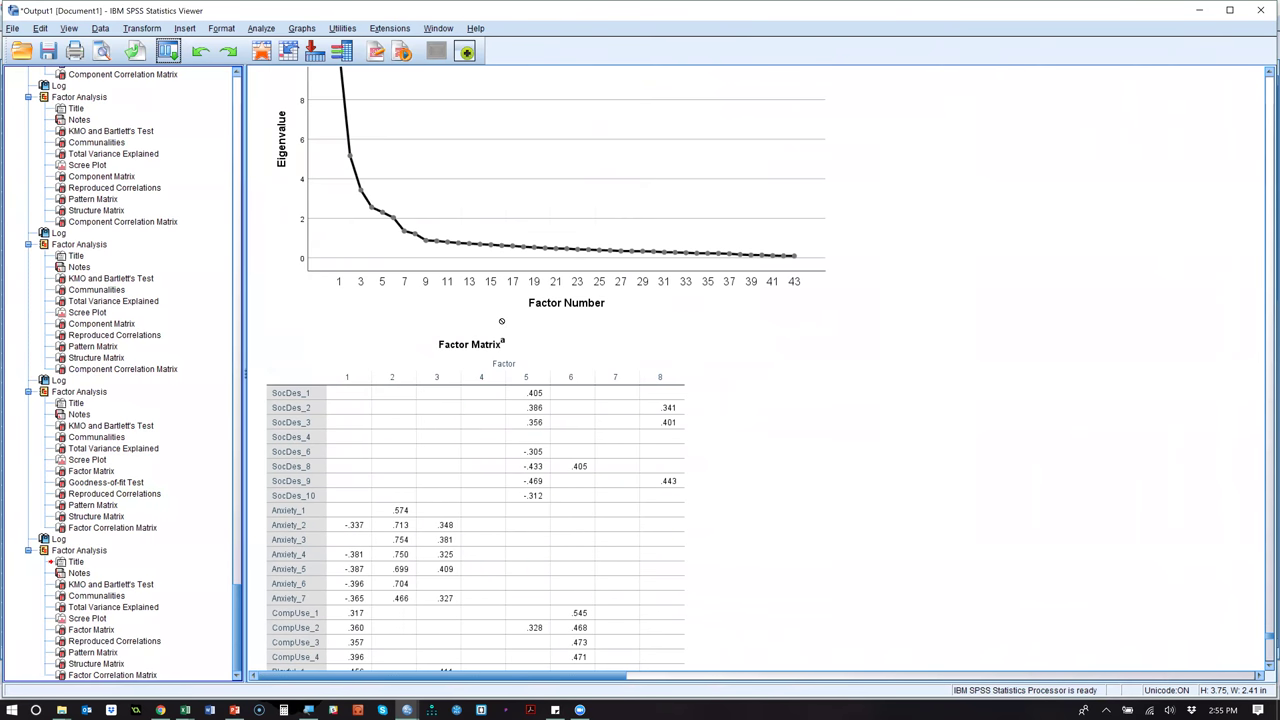
scroll(502, 320, down, 20)
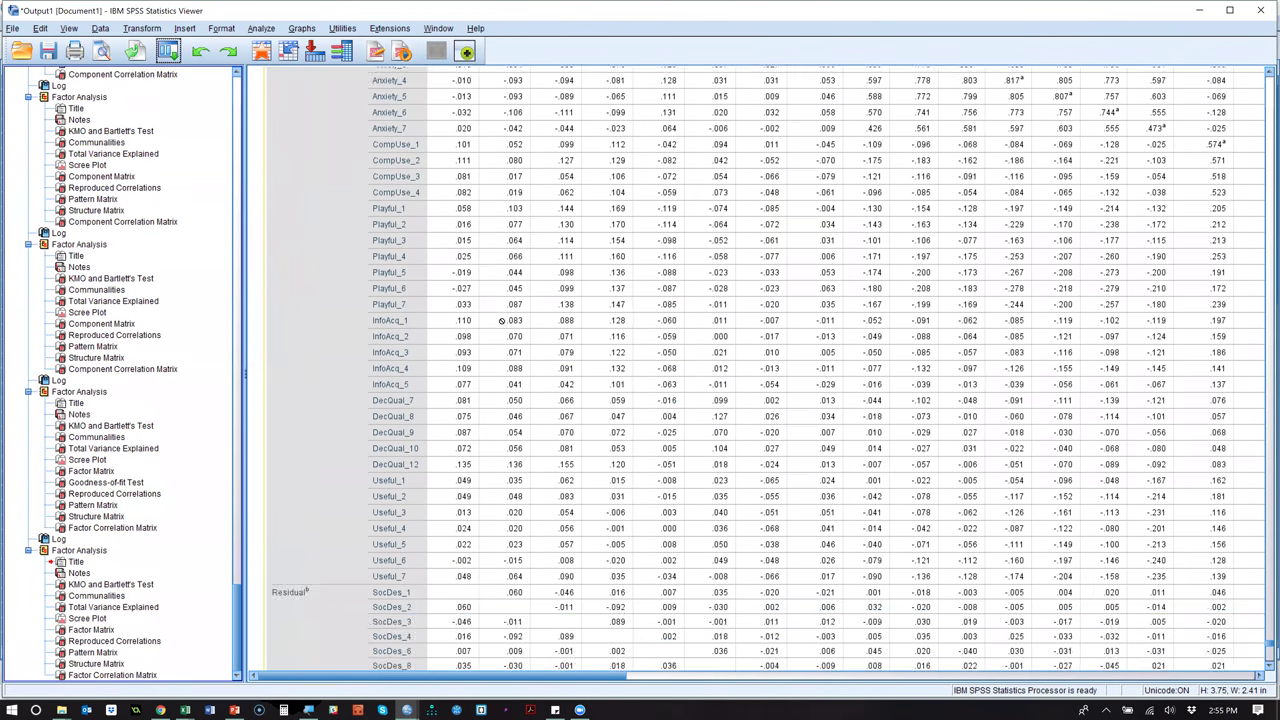
scroll(502, 320, down, 5)
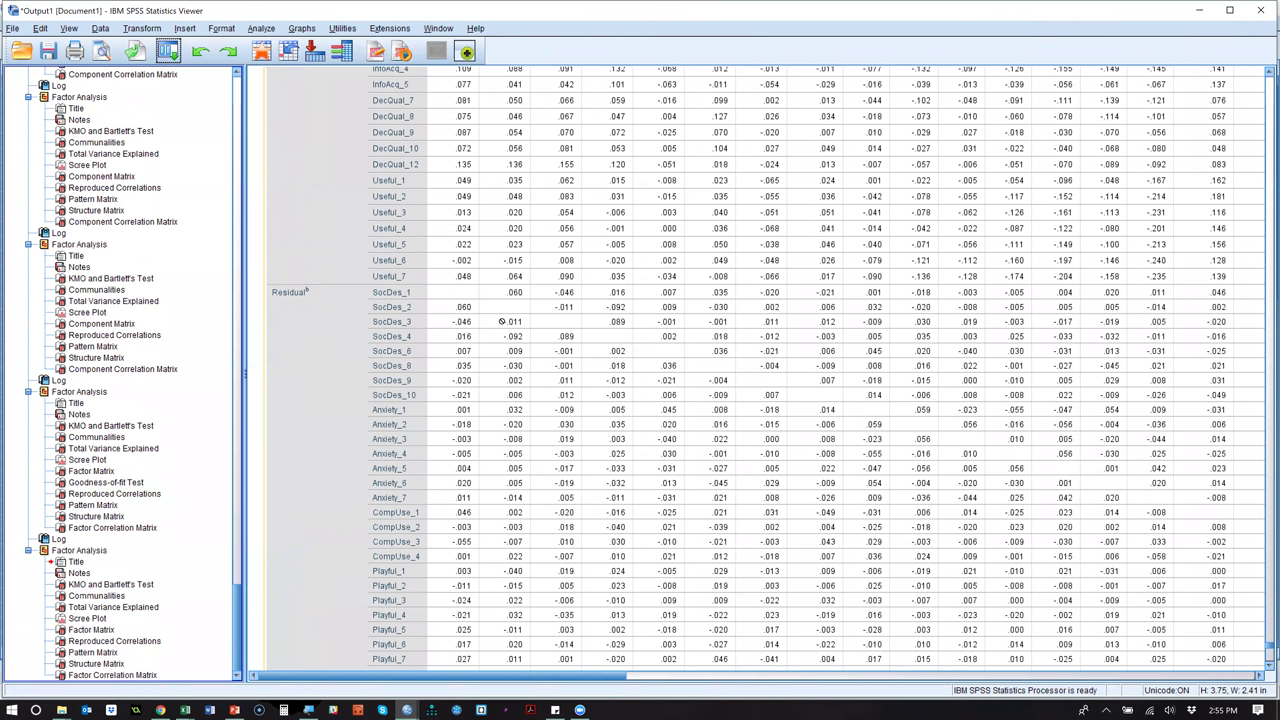
Examine the item loadings in the principal axis Pattern Matrix and the correlations in the Factor Correlation Matrix.
scroll(502, 321, down, 15)
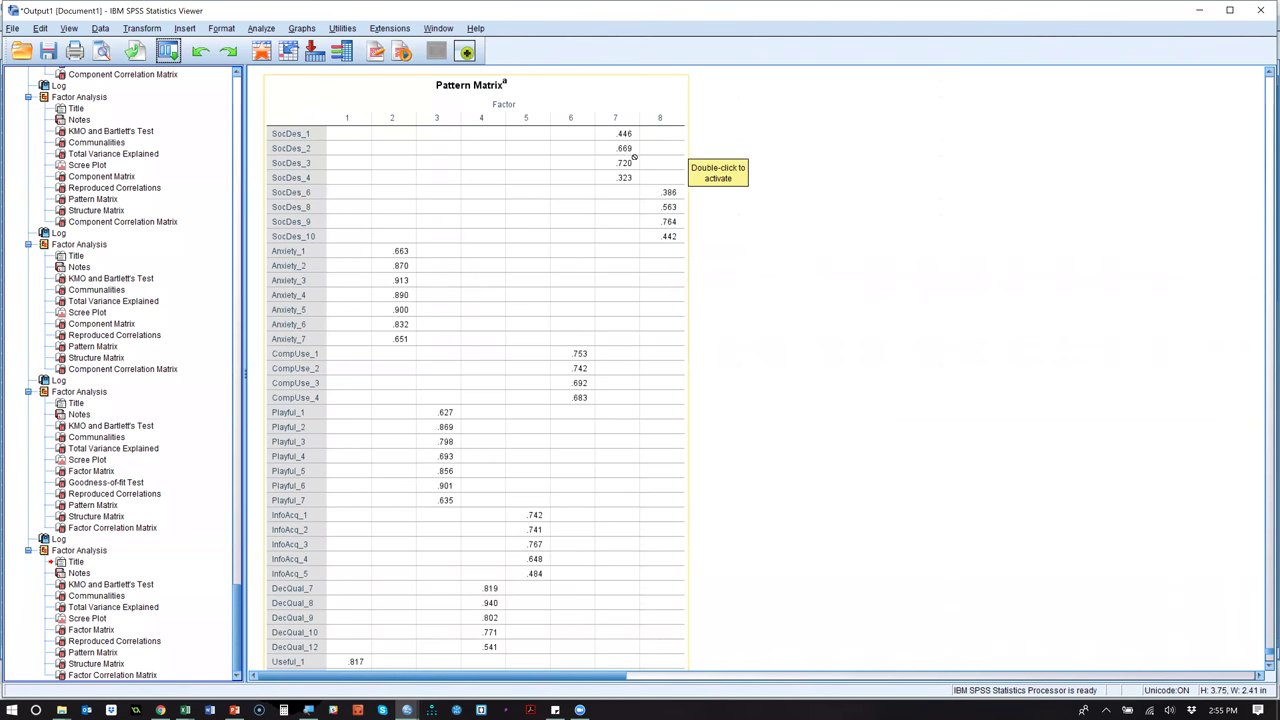
scroll(741, 218, down, 3)
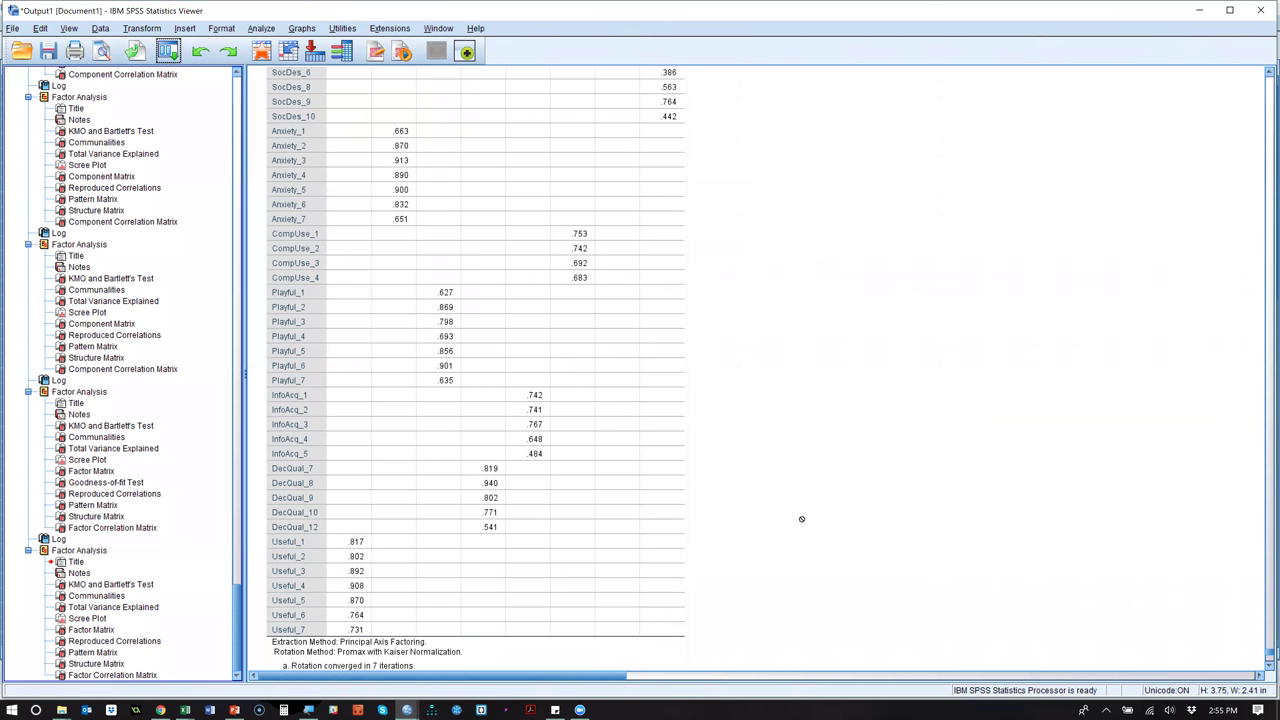
scroll(830, 344, up, 3)
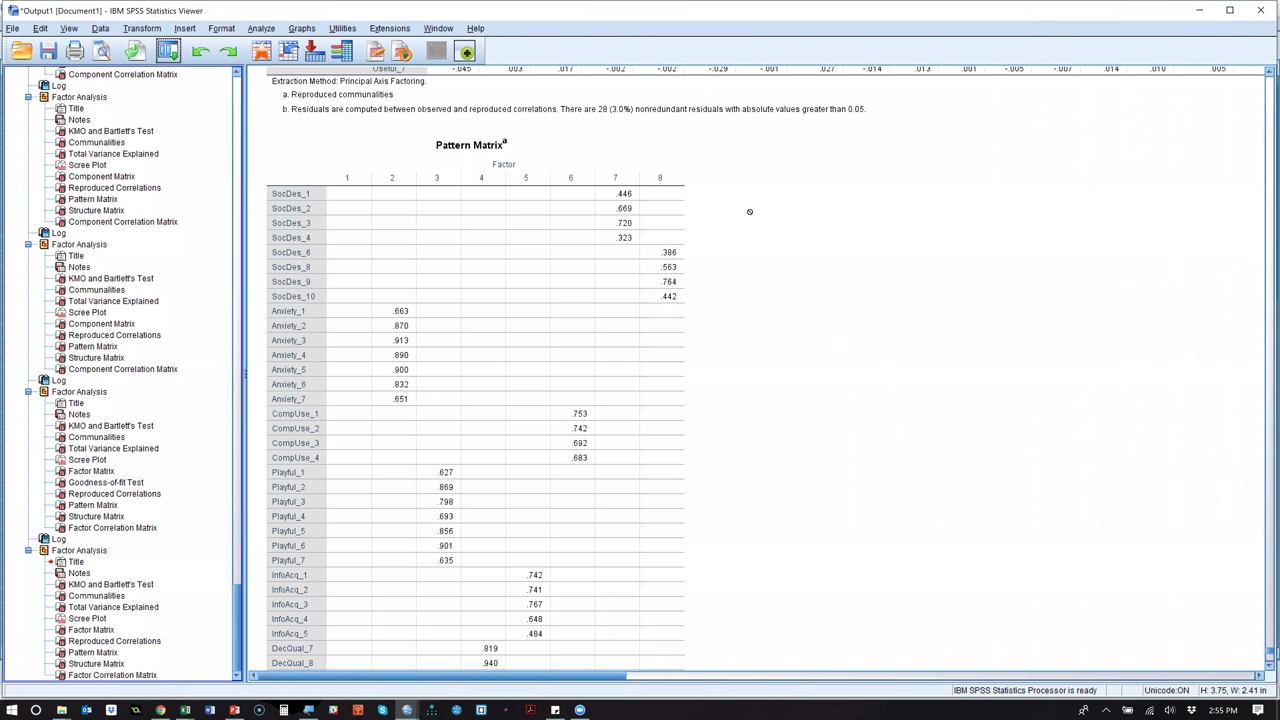
scroll(753, 219, down, 10)
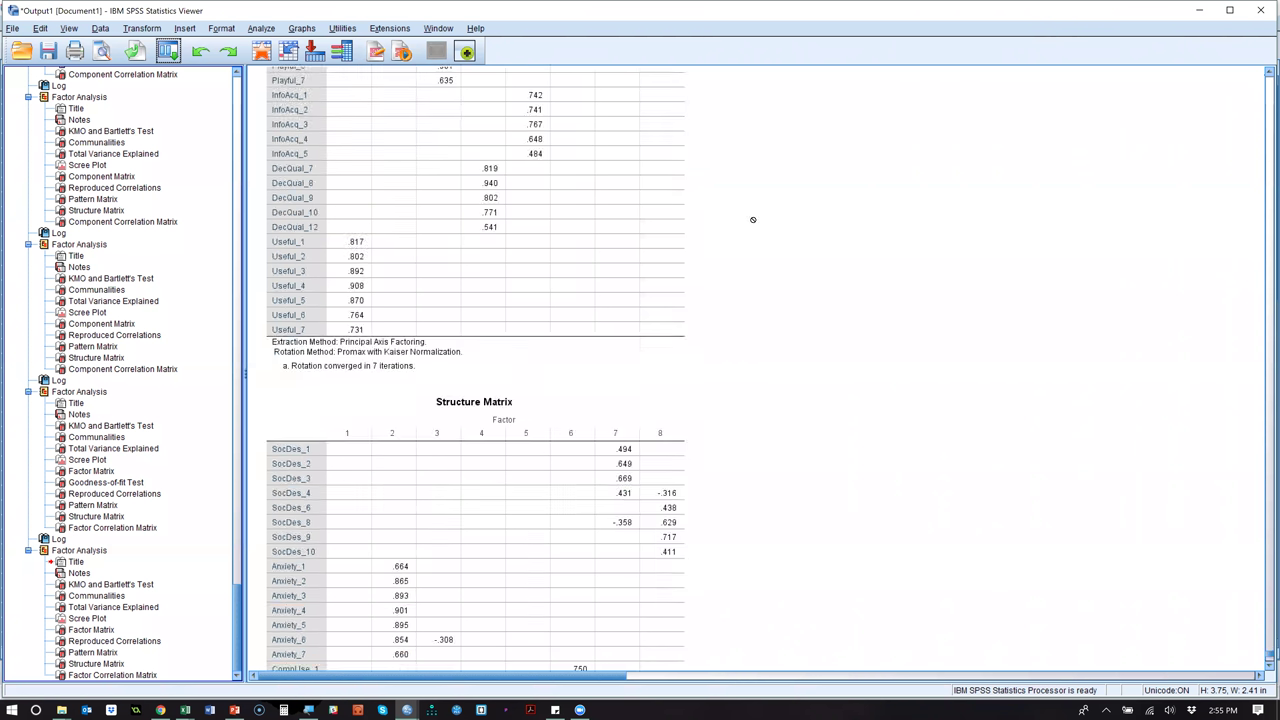
scroll(753, 219, down, 13)
click(447, 567)
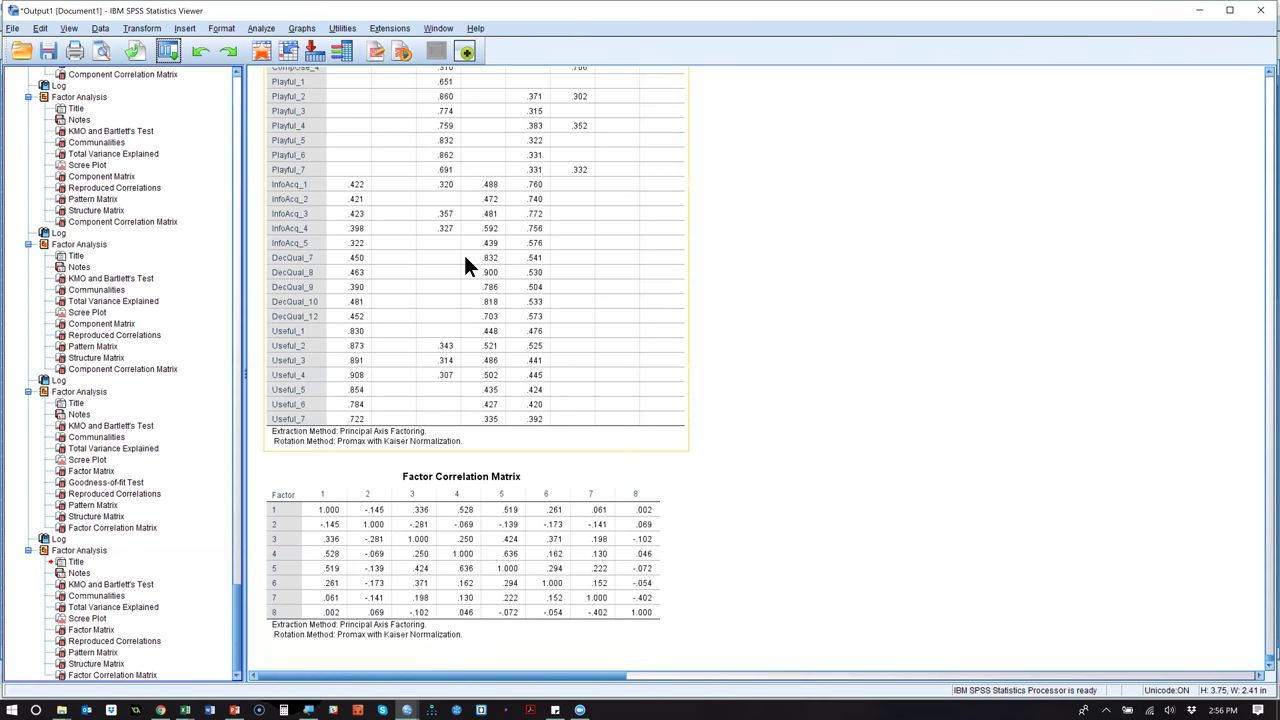
Review the residuals note and the Pattern Matrix of the principal axis factoring analysis again.
scroll(463, 252, up, 10)
scroll(465, 265, up, 5)
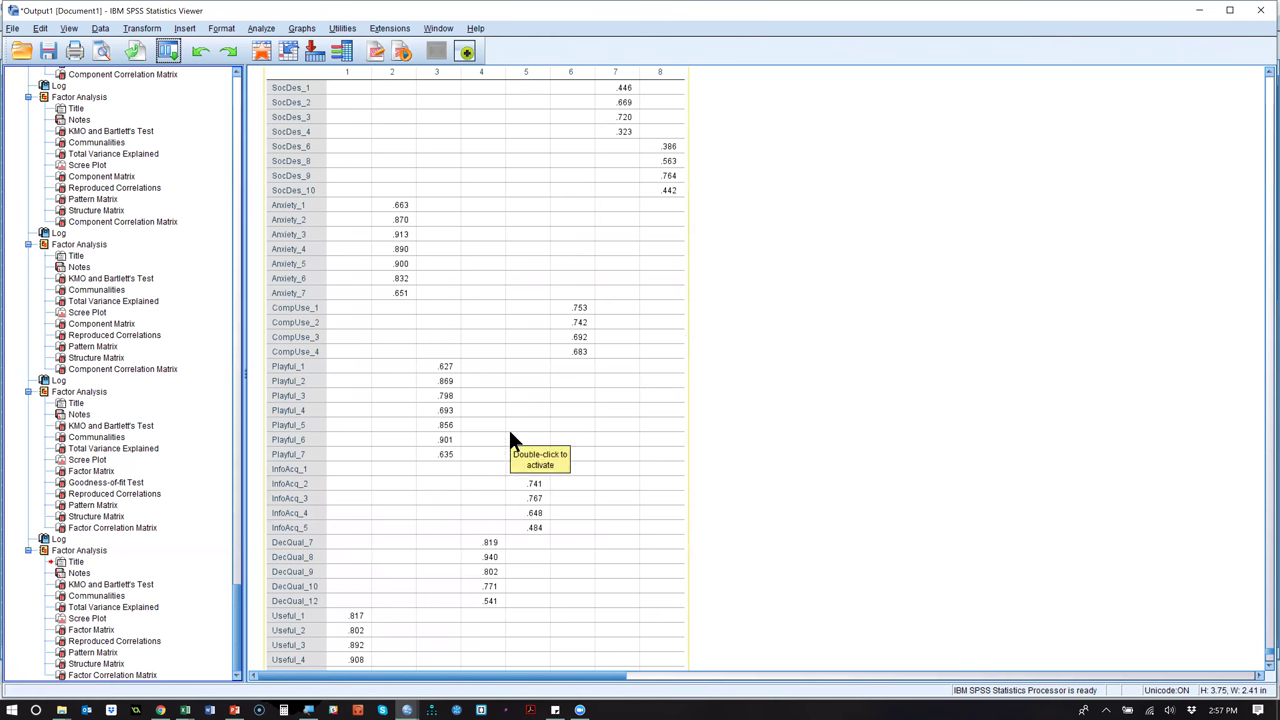
scroll(402, 410, up, 12)
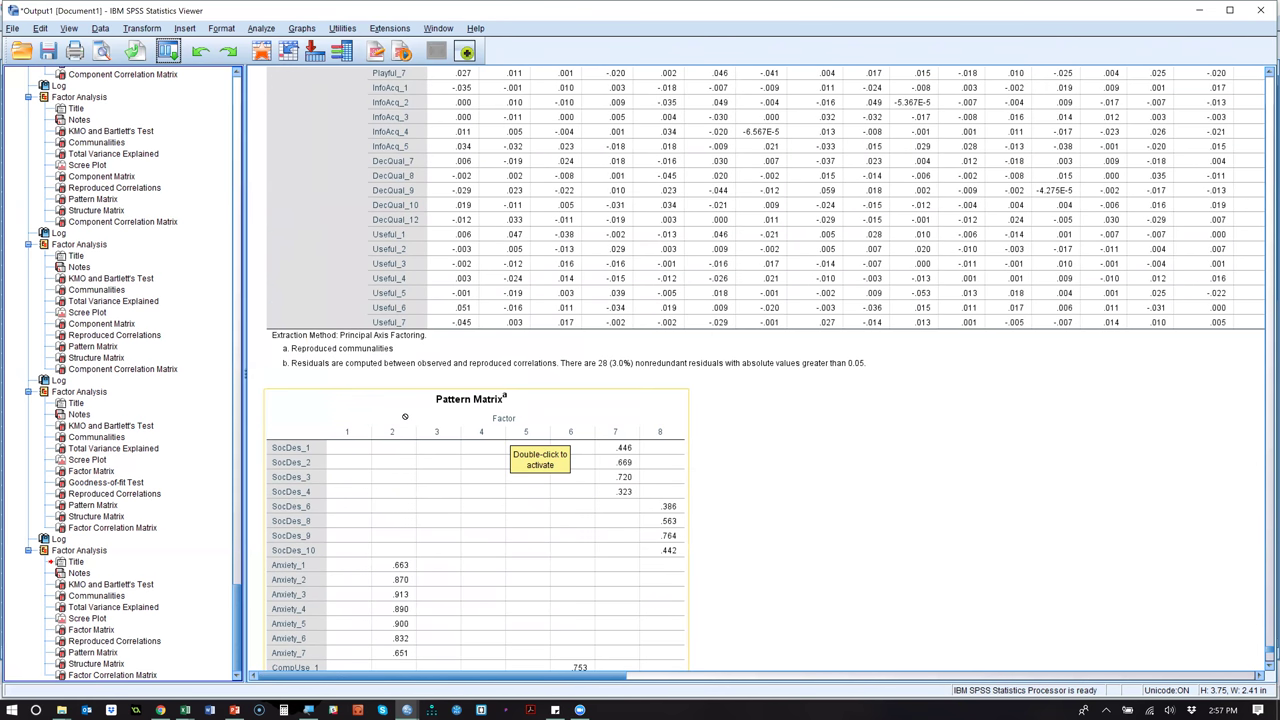
scroll(402, 410, down, 10)
scroll(403, 412, down, 2)
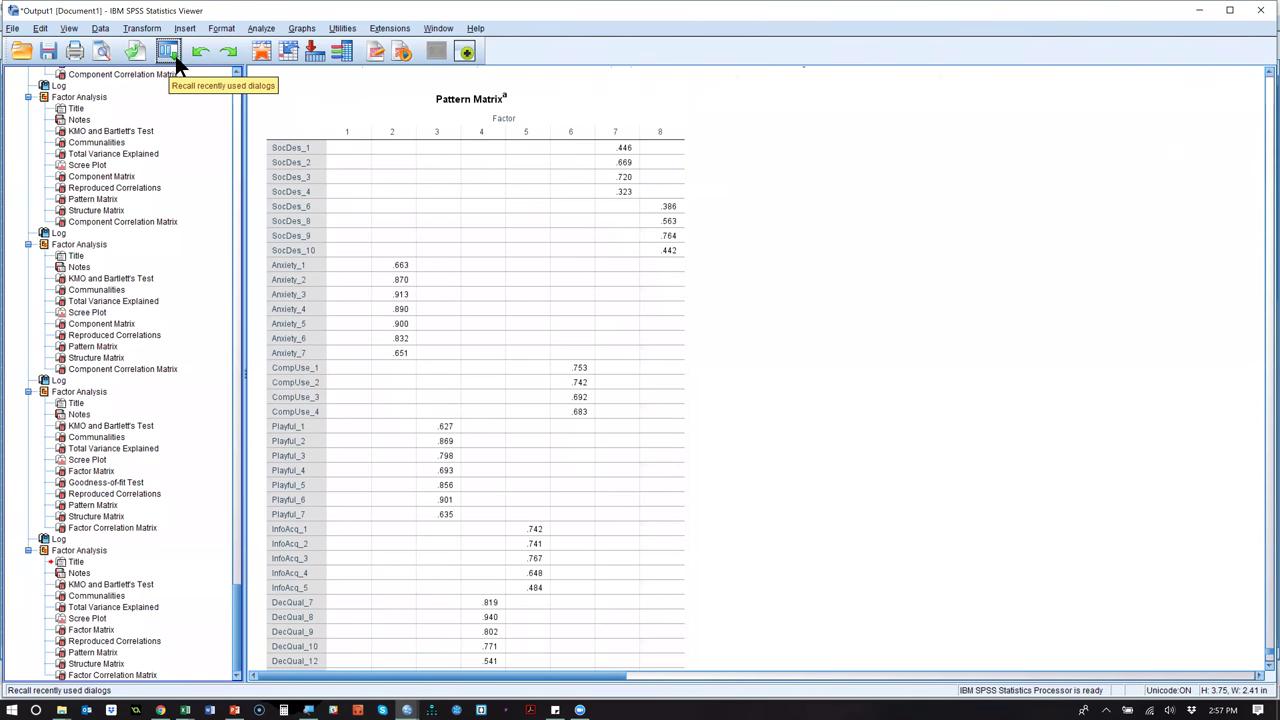
Start a Reliability Analysis and add Anxiety_1 through Anxiety_7 as its items.
click(256, 29)
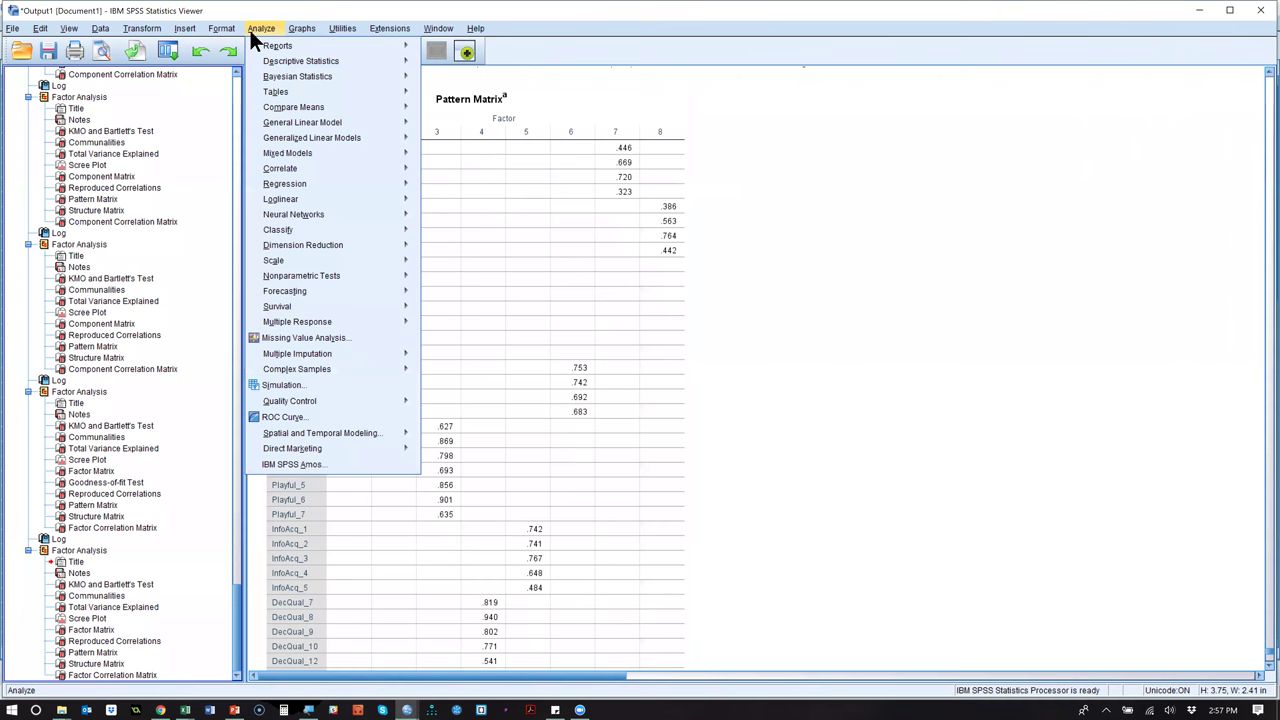
mouse_move(325, 256)
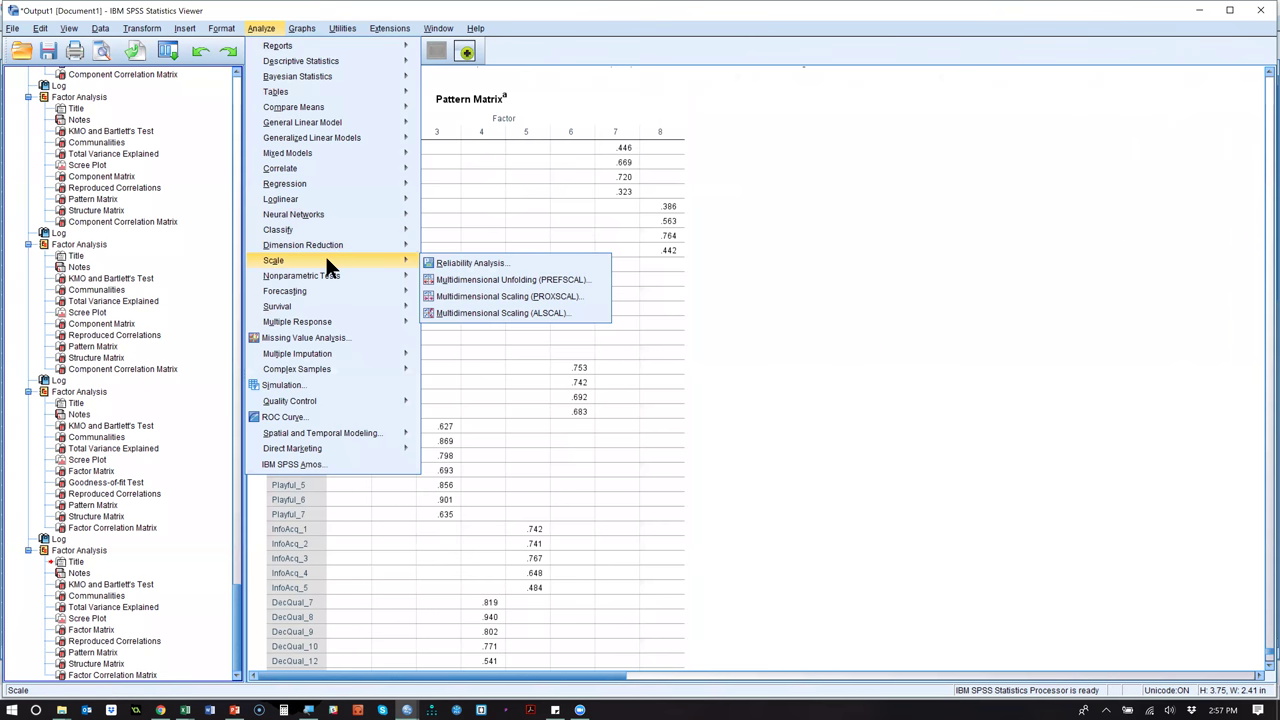
click(517, 266)
click(514, 298)
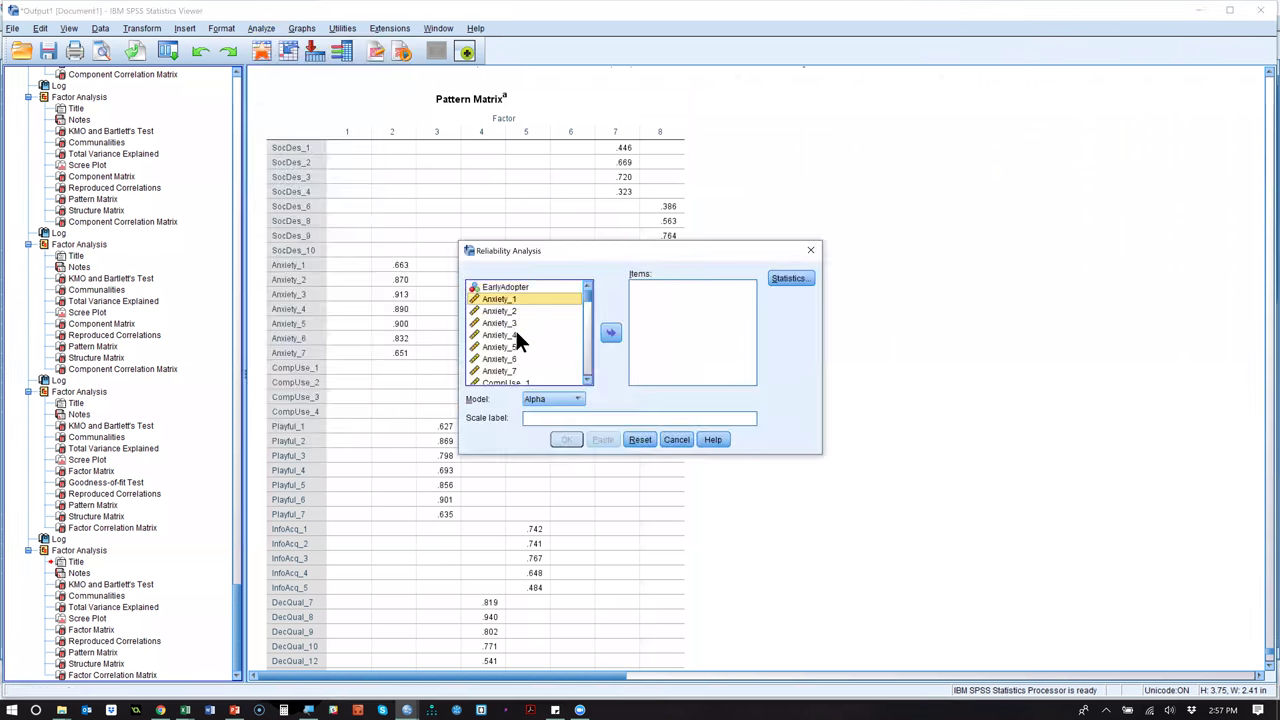
shift+click(528, 370)
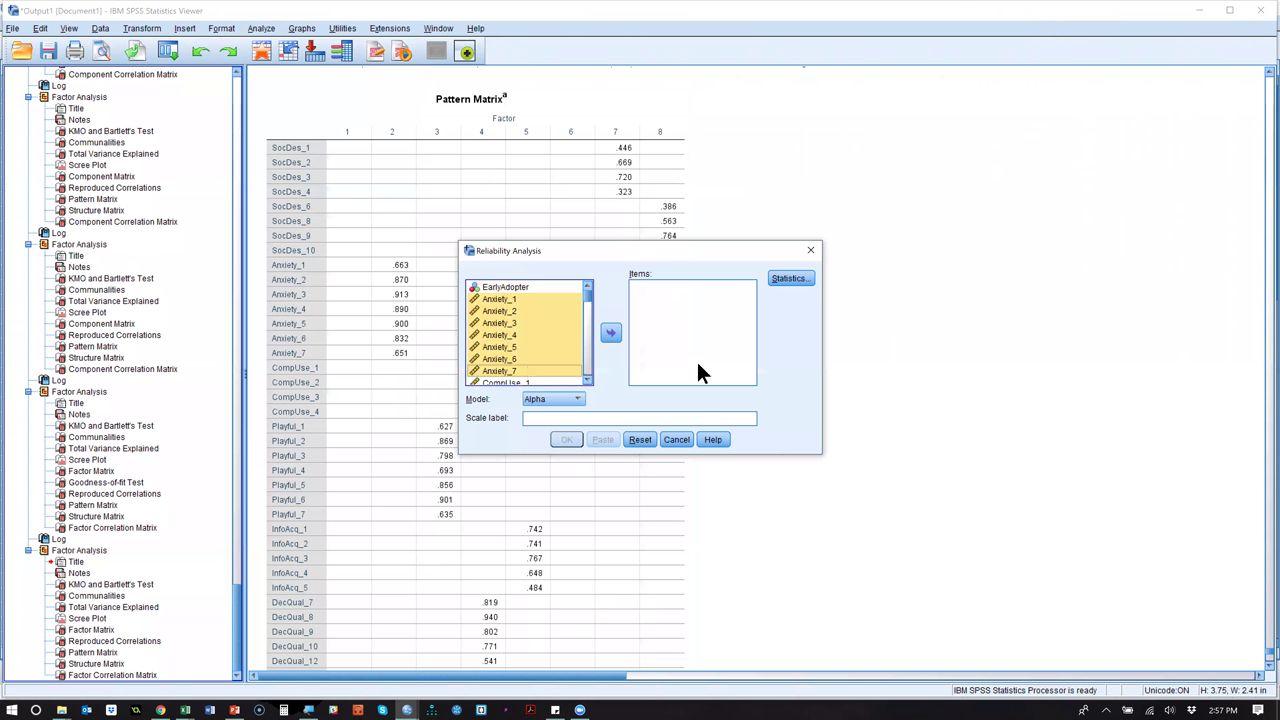
click(612, 336)
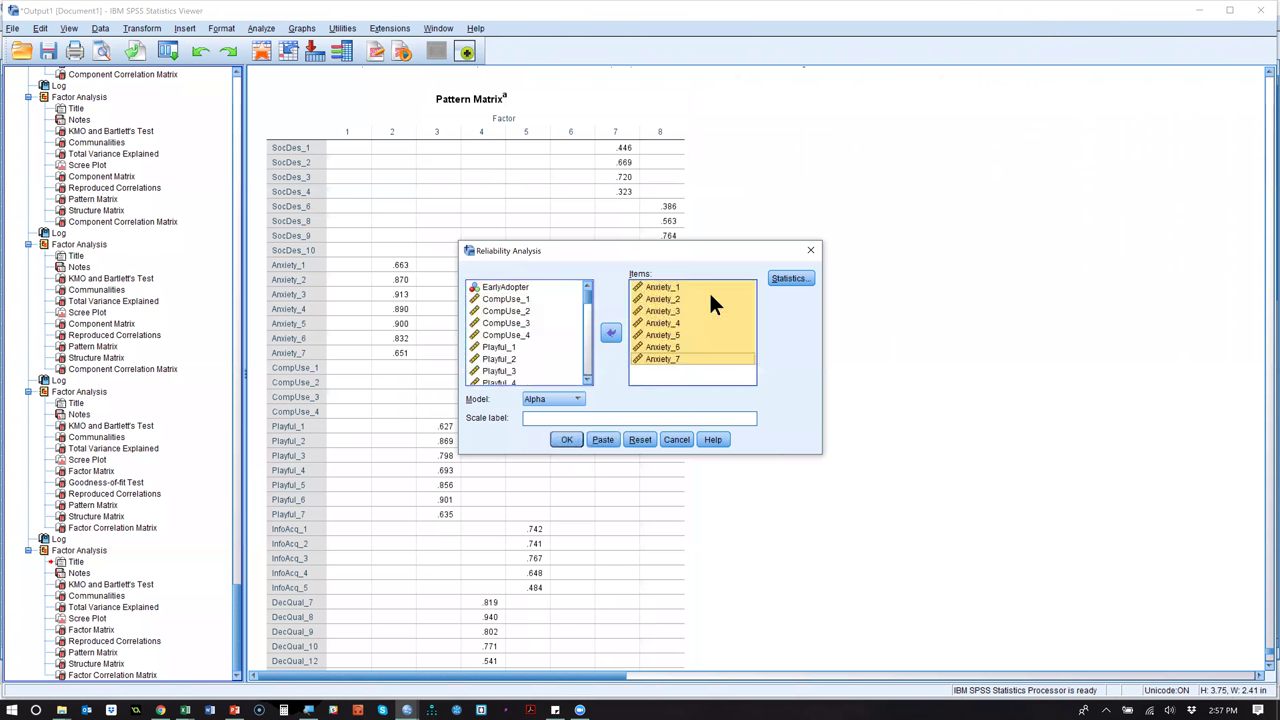
Include the Scale if item deleted statistics and run the reliability analysis of the Anxiety items with the Alpha model.
click(784, 281)
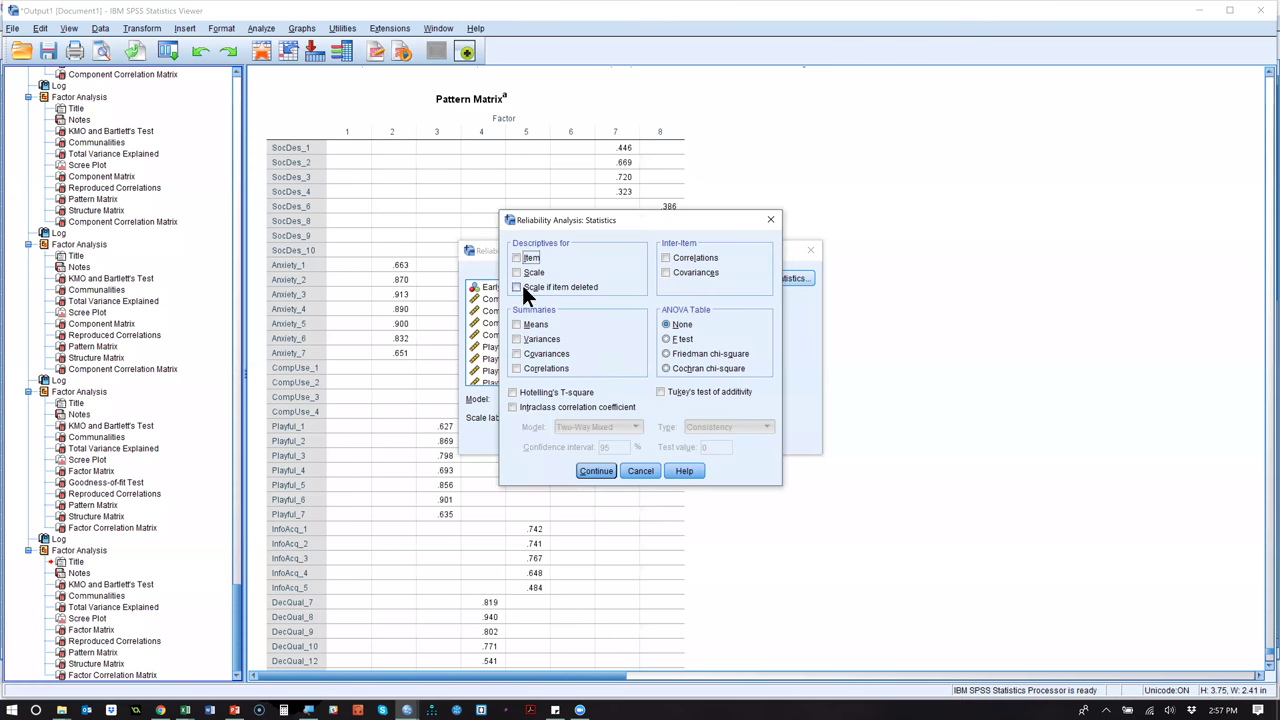
click(516, 283)
click(596, 471)
click(567, 437)
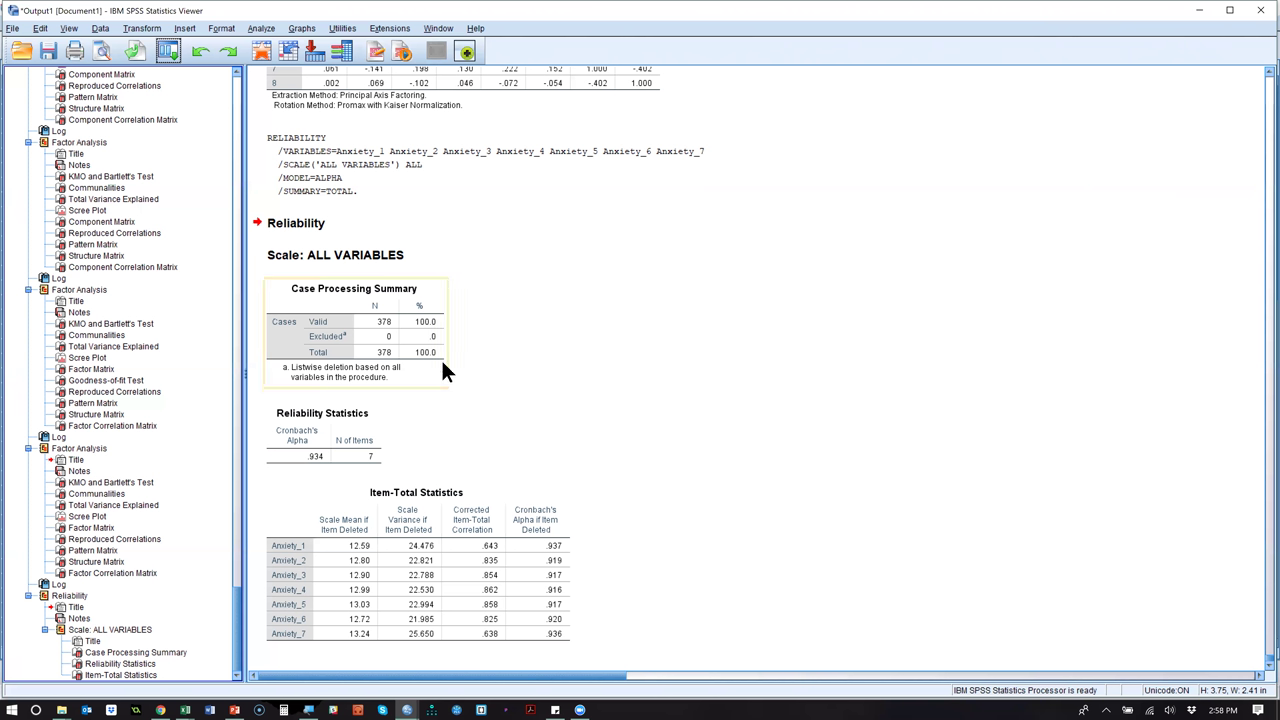
Go back to the principal axis Pattern Matrix and clear the Anxiety items from the Reliability Analysis.
click(101, 553)
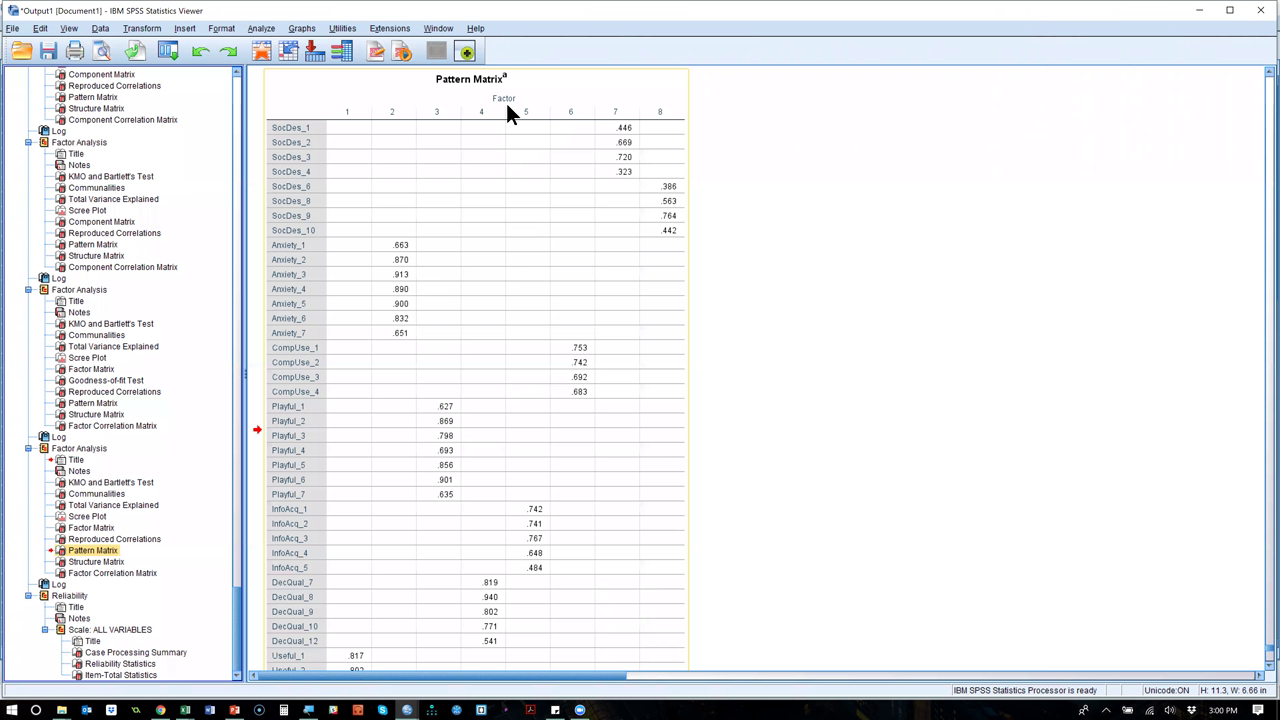
click(169, 50)
click(178, 76)
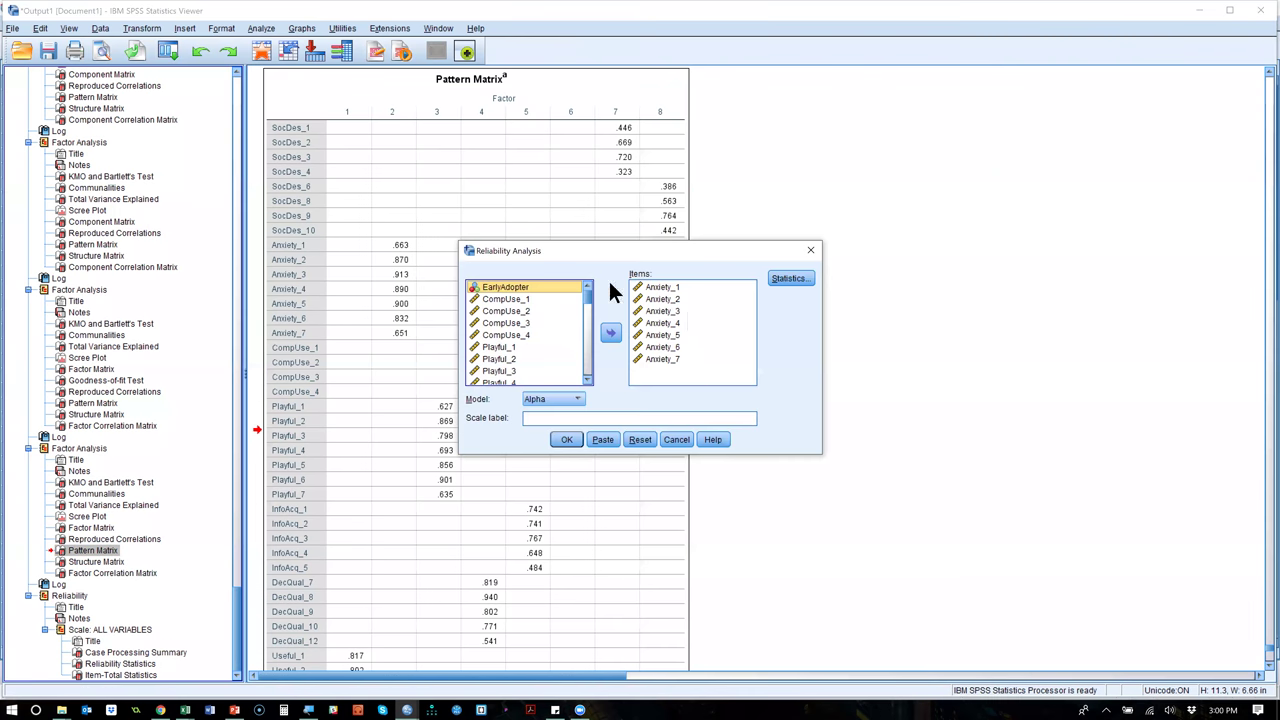
click(695, 300)
key(ctrl+a)
click(610, 332)
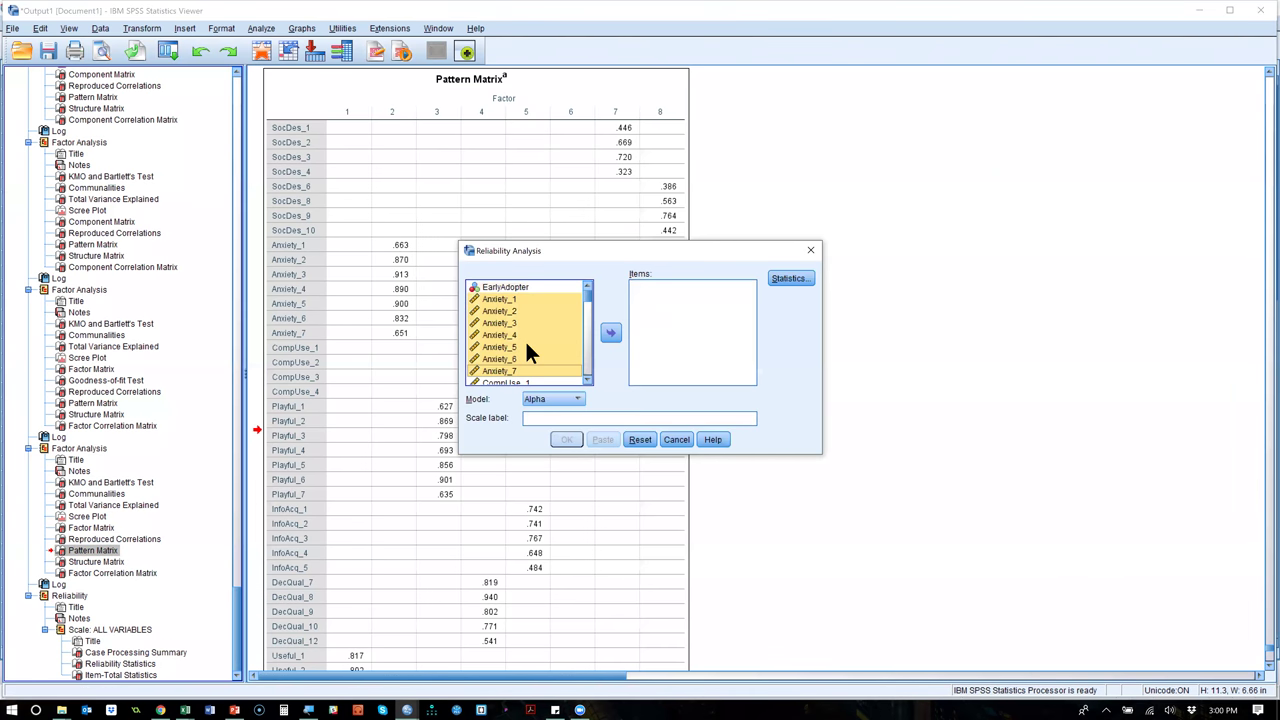
Add CompUse_1 through CompUse_4 as the items and run the reliability analysis with the Alpha model.
click(527, 346)
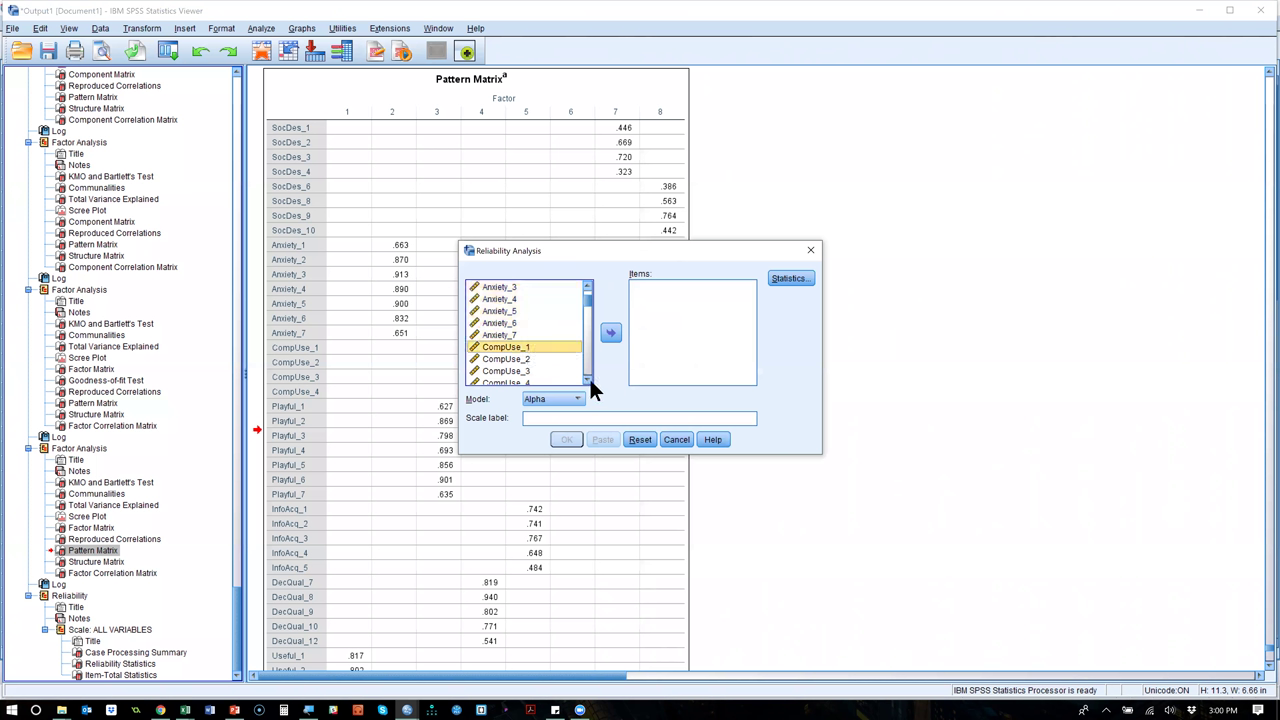
click(589, 379)
click(589, 379)
shift+click(541, 356)
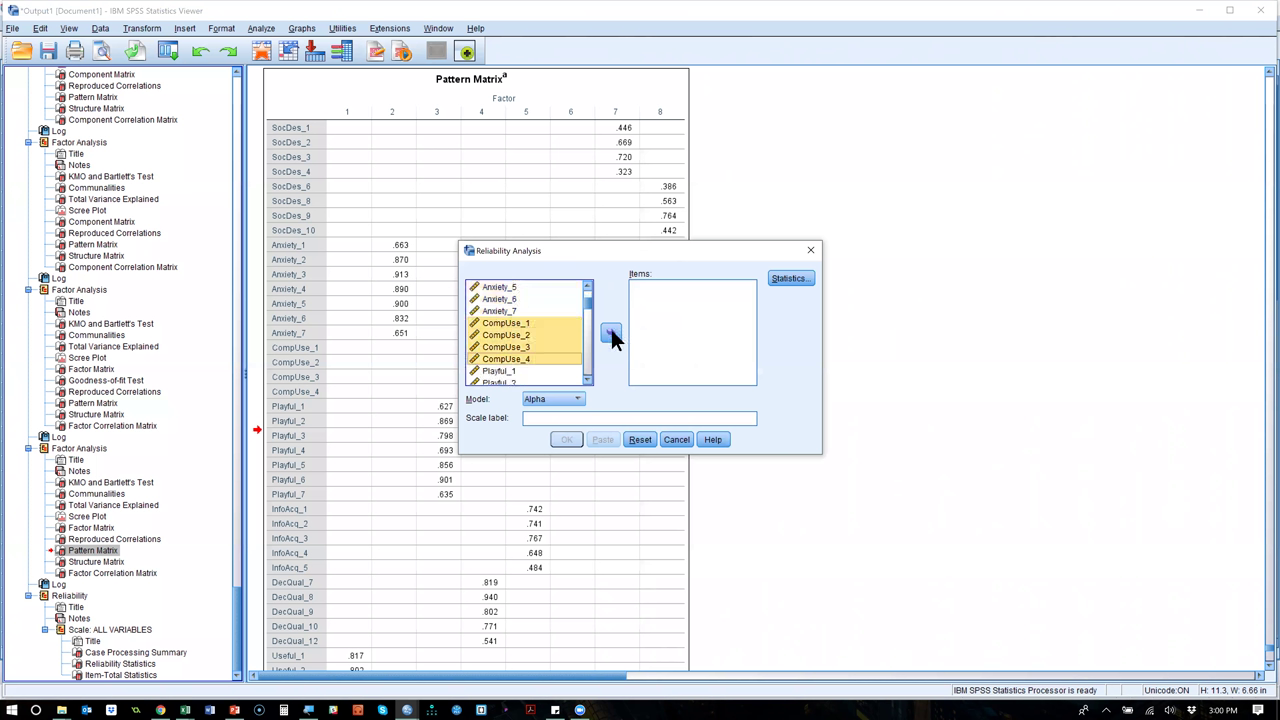
click(611, 331)
click(567, 440)
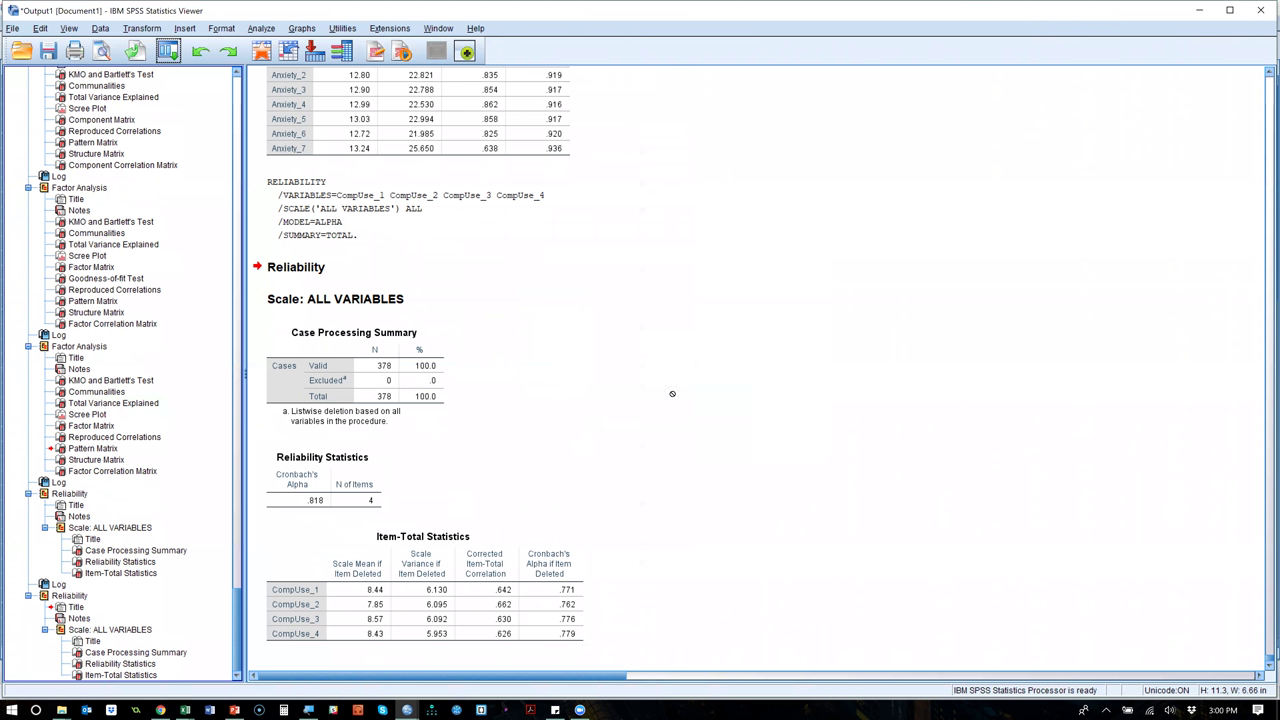
Copy the principal axis Pattern Matrix from the output and paste it into a new blank Word document.
key(alt+Tab)
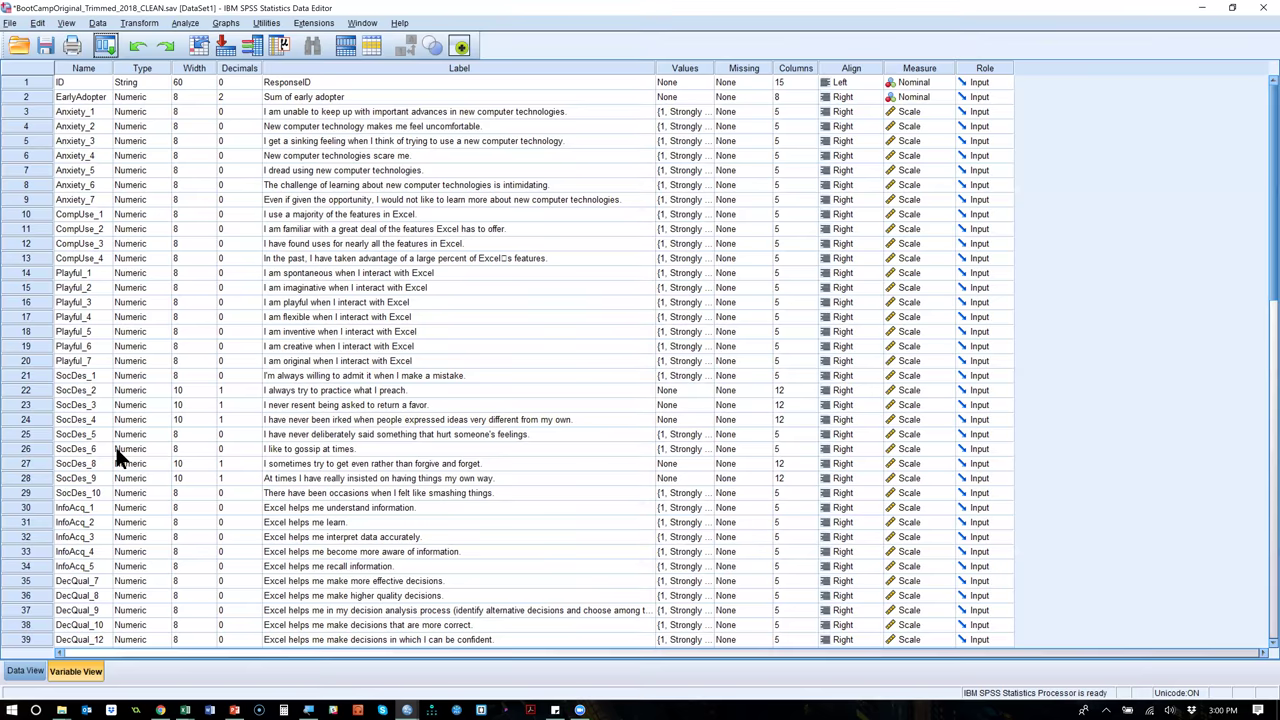
click(110, 448)
click(366, 428)
click(209, 710)
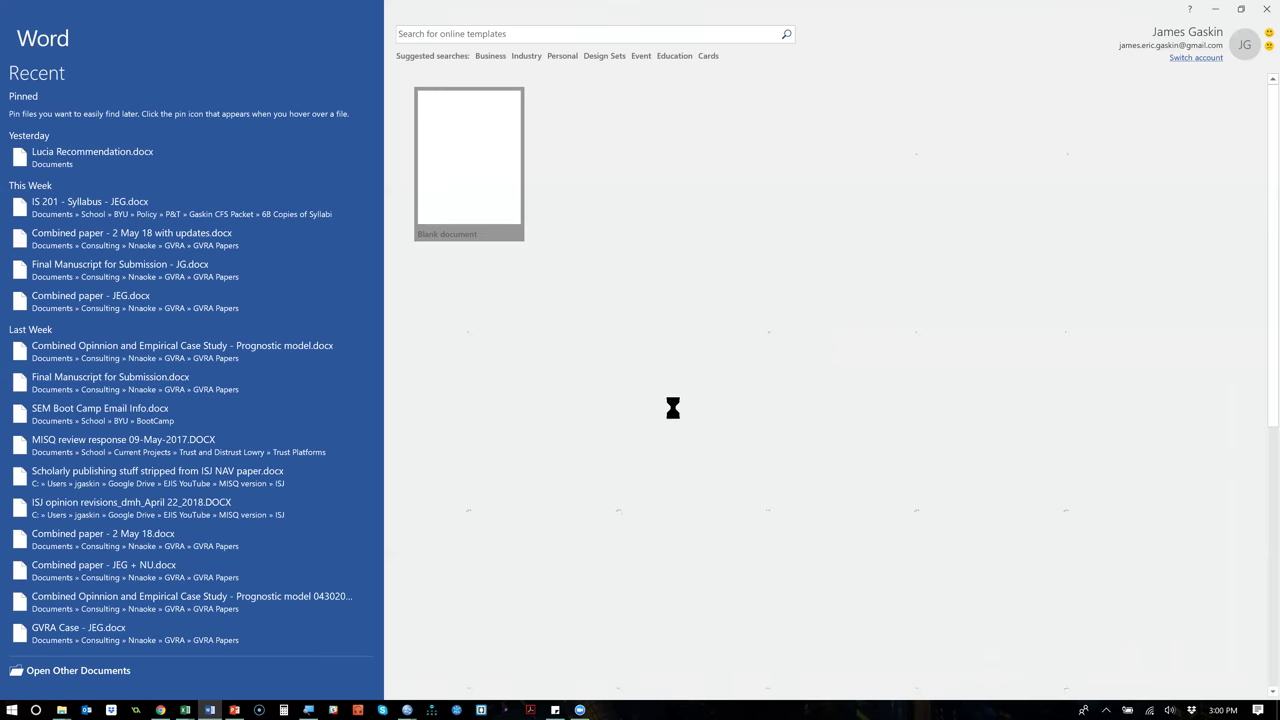
click(486, 185)
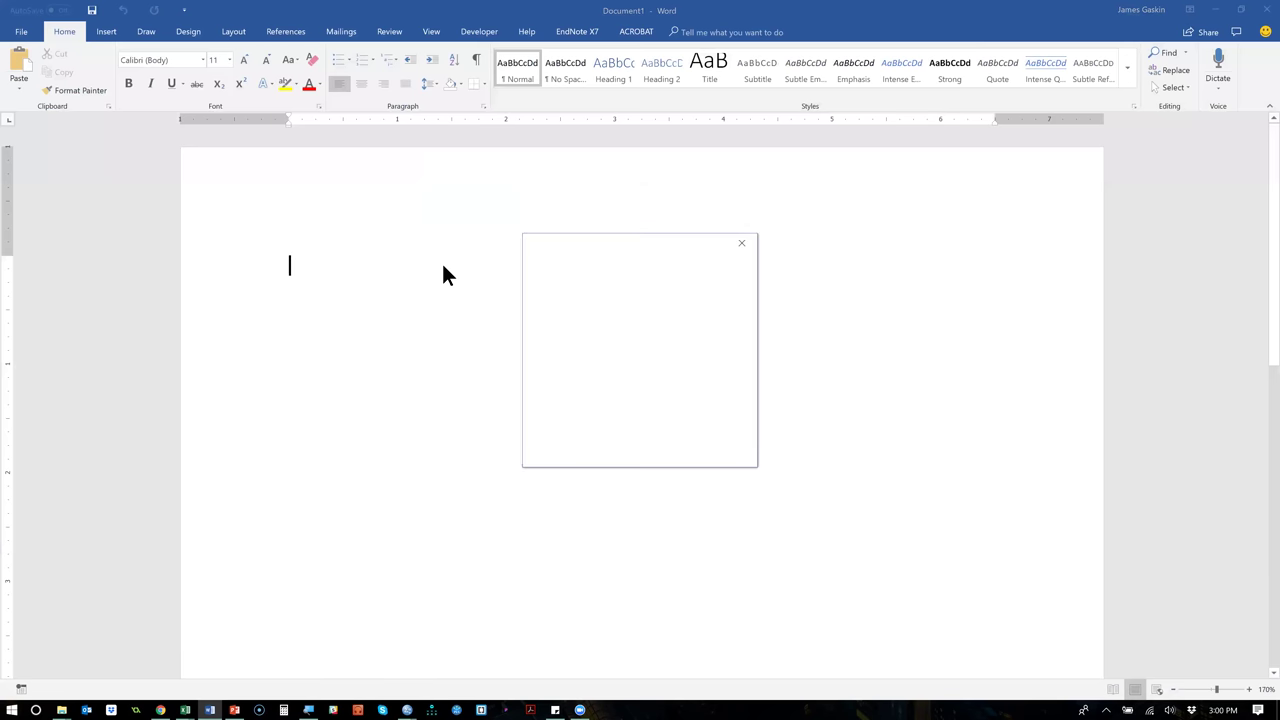
click(732, 447)
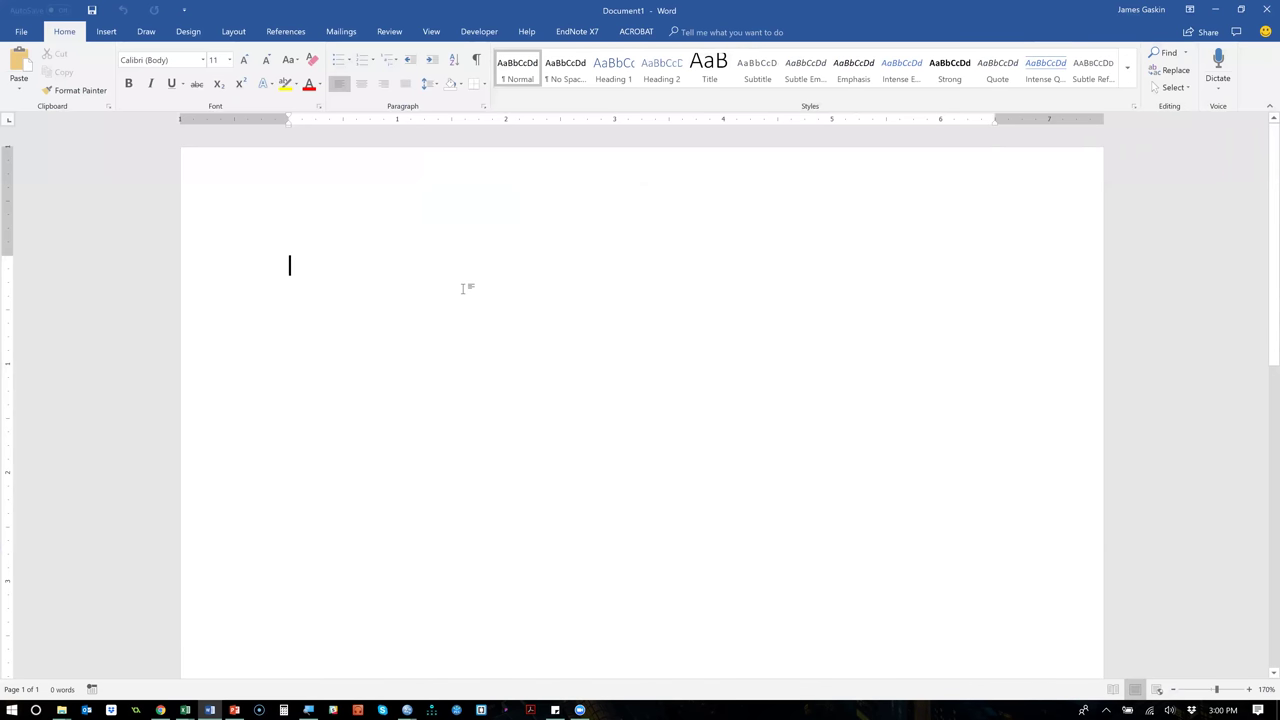
key(ctrl+v)
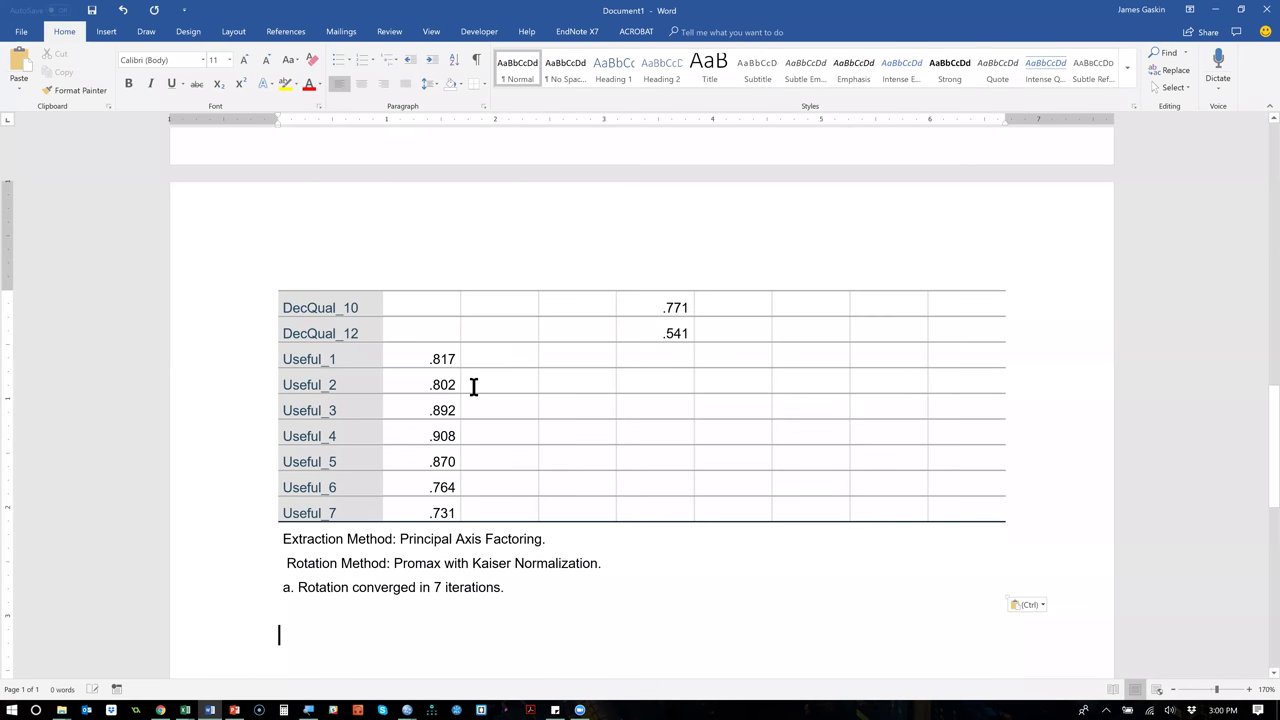
Replace the factor 6 column header in the pasted Pattern Matrix with the CompUse alpha, 0.818.
scroll(474, 383, up, 10)
double_click(423, 340)
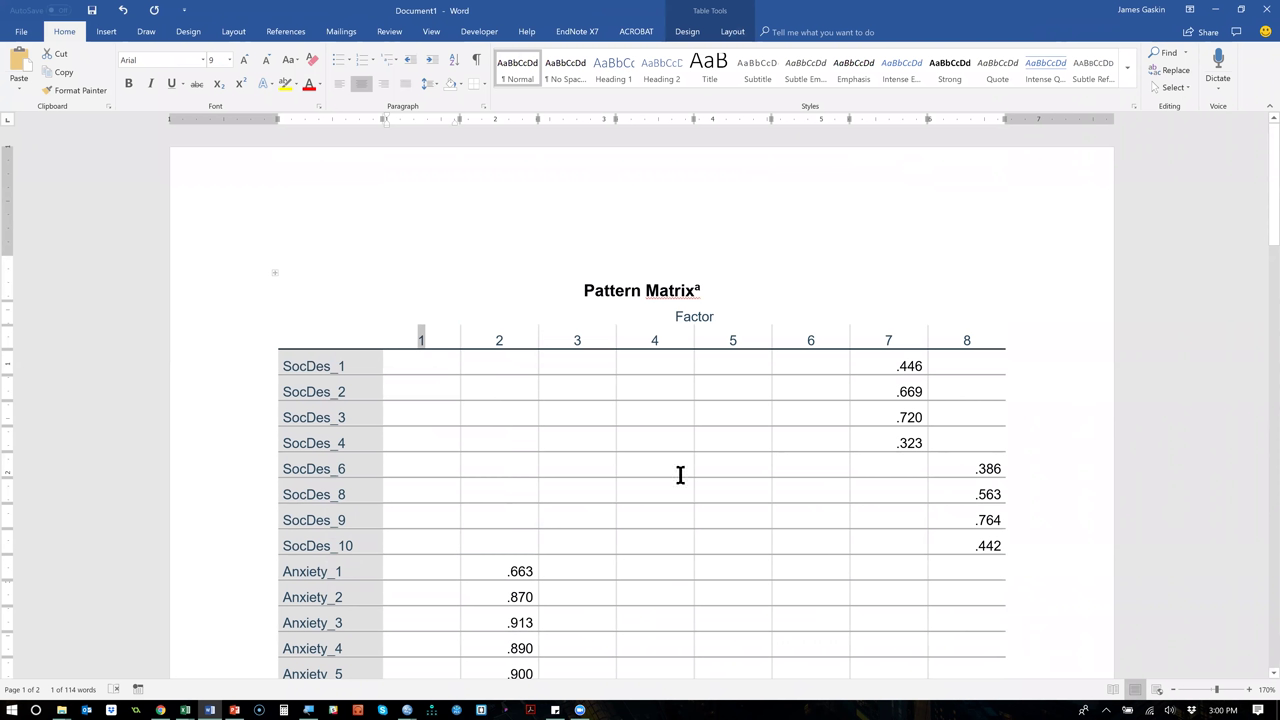
scroll(680, 474, down, 3)
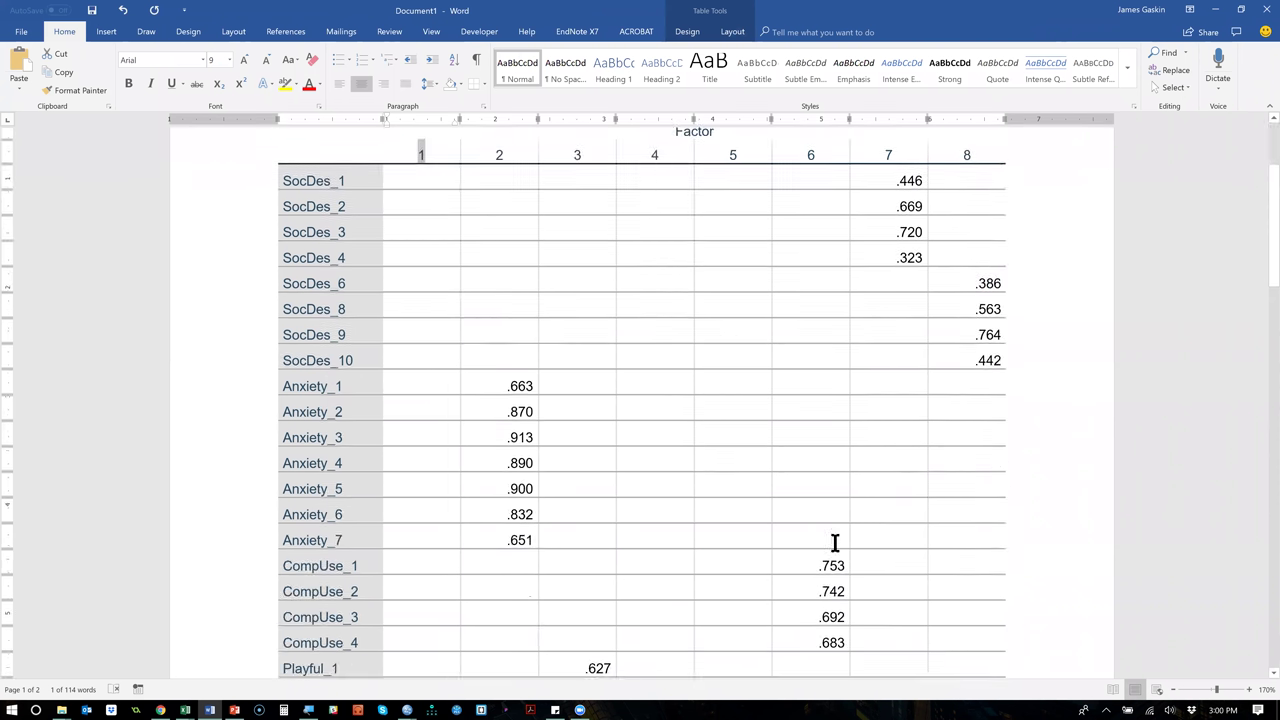
double_click(810, 155)
key(Delete)
text(0.818)
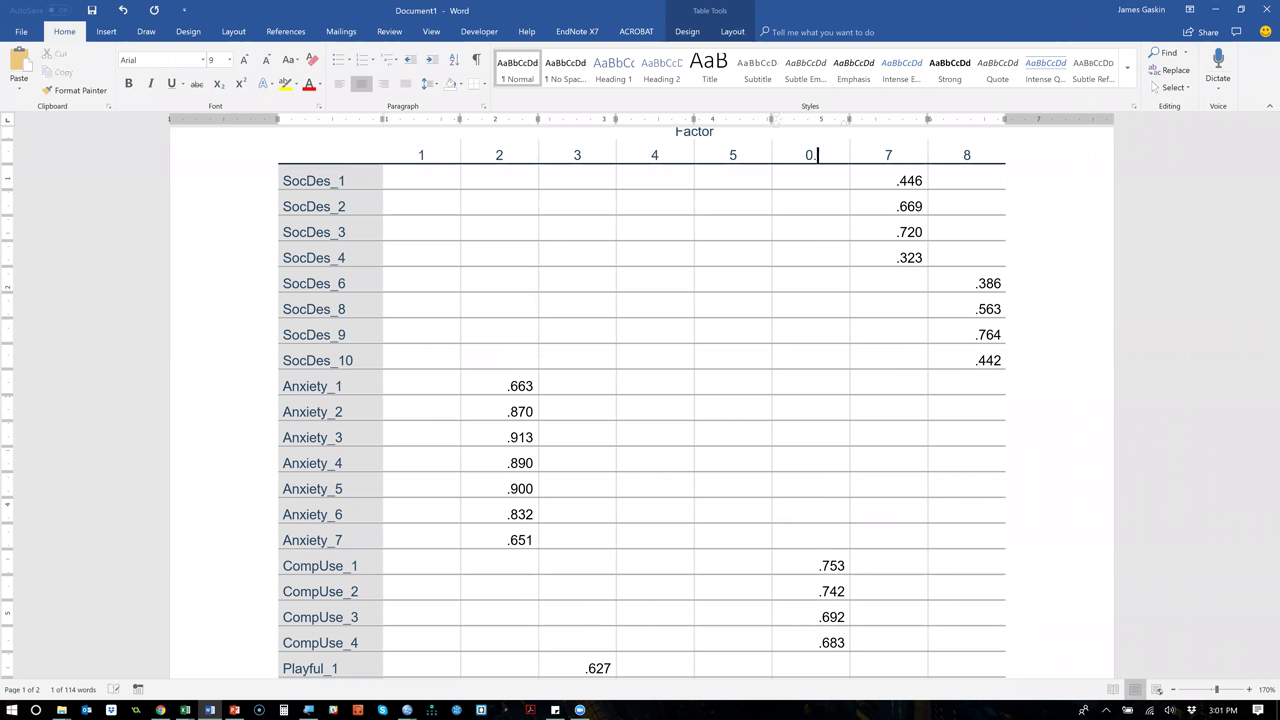
Label the empty first cell of the factor header row "Cronbach's Alpha".
click(336, 150)
text(Cor)
key(BackSpace)
key(BackSpace)
text(ronbac)
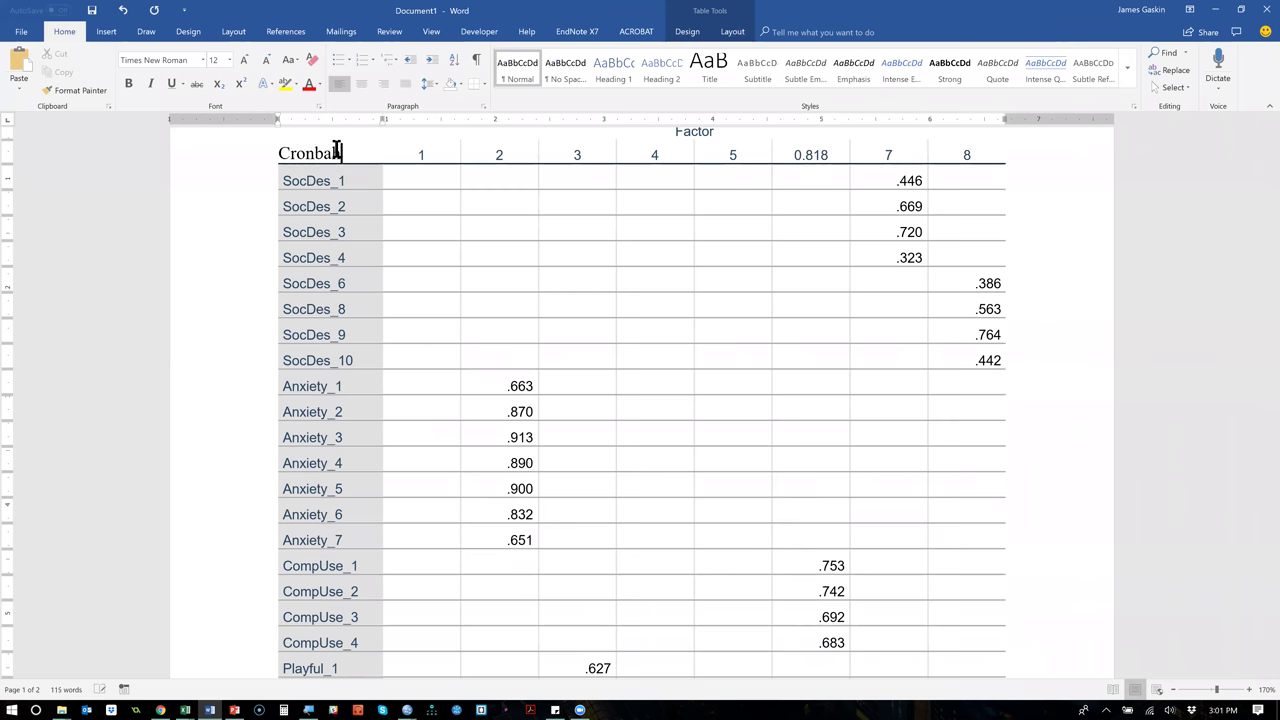
text(h's Alpha)
Examine the item loadings per factor throughout the pasted Pattern Matrix table.
click(268, 206)
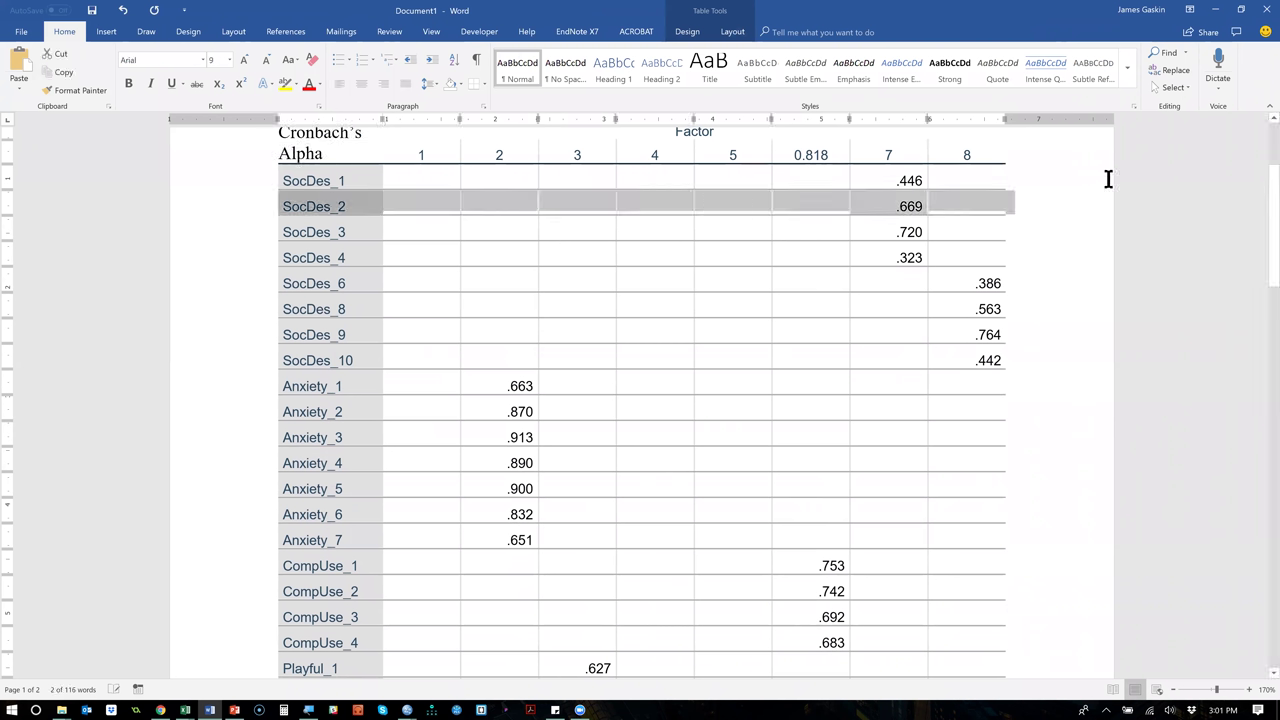
click(1108, 179)
scroll(1108, 180, up, 1)
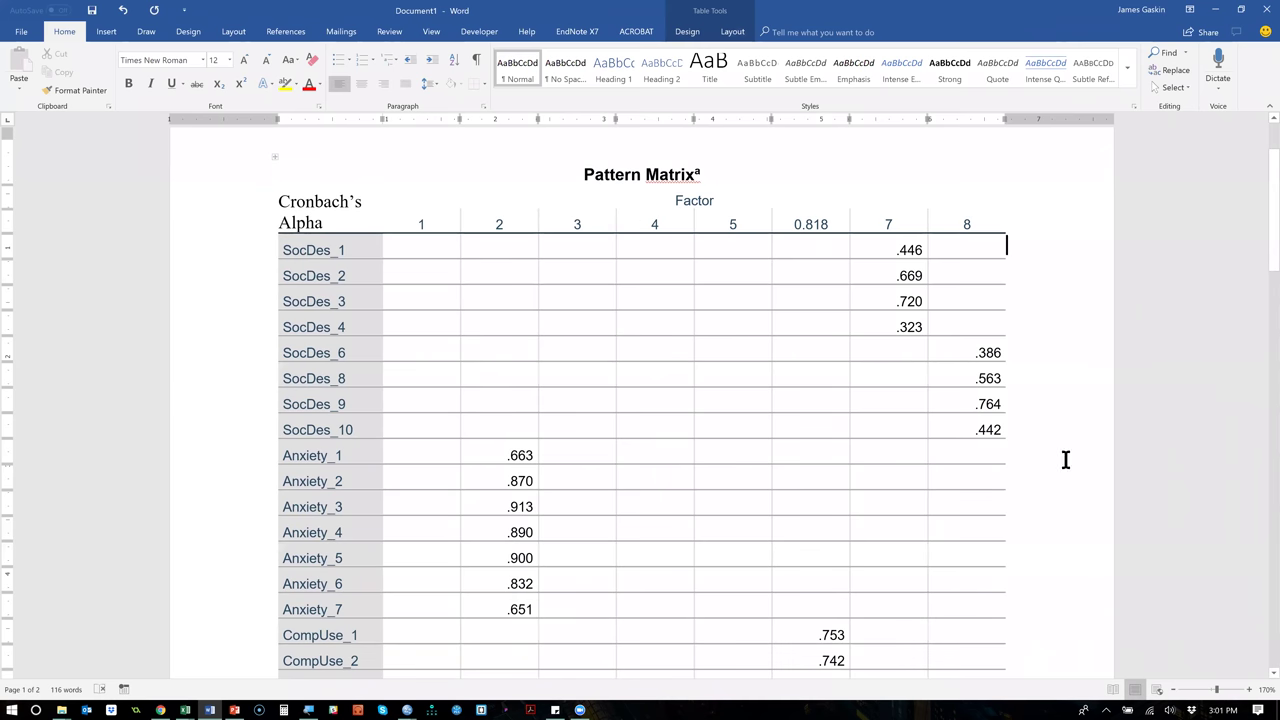
scroll(975, 395, down, 1)
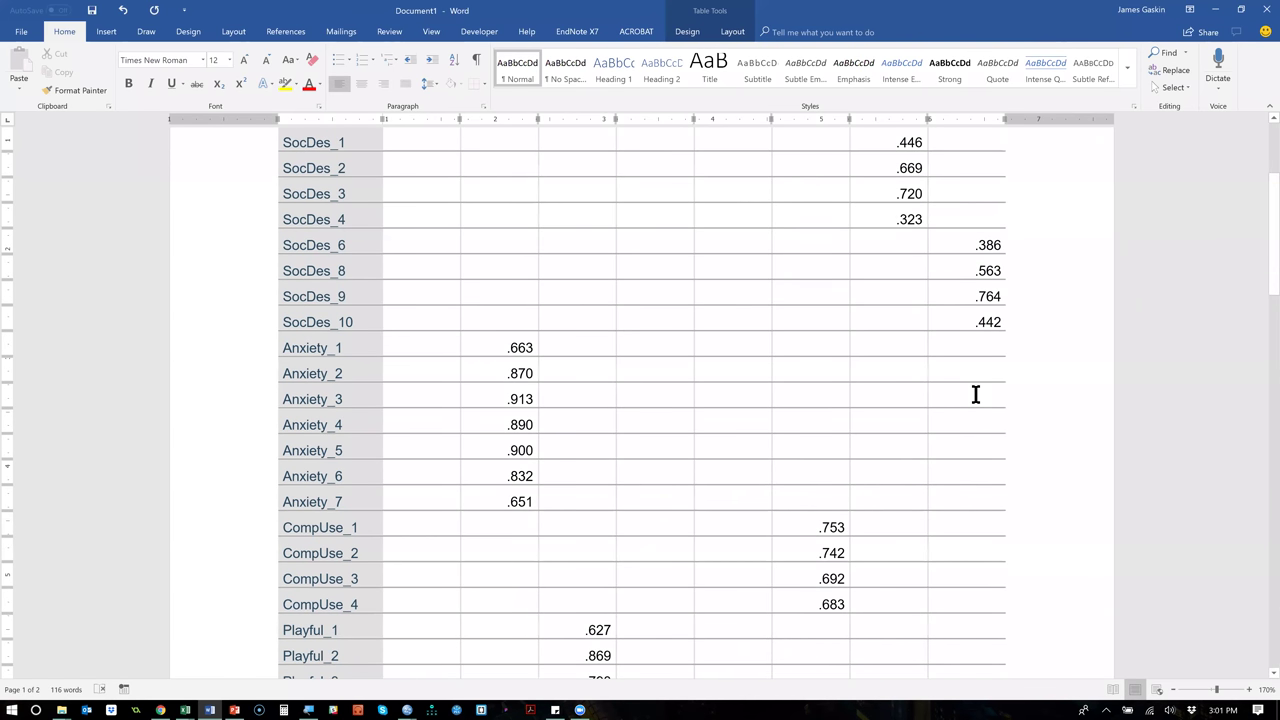
scroll(975, 395, up, 1)
scroll(1043, 357, down, 2)
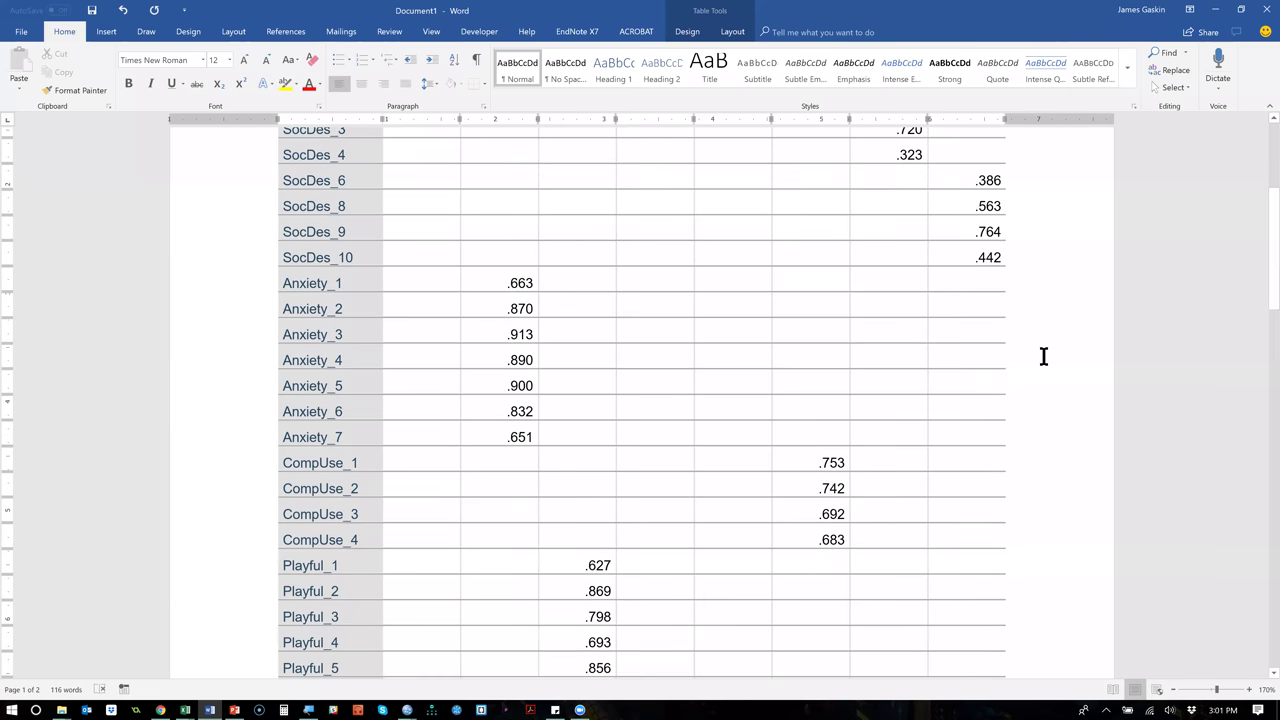
scroll(1043, 357, down, 2)
scroll(1043, 357, down, 1)
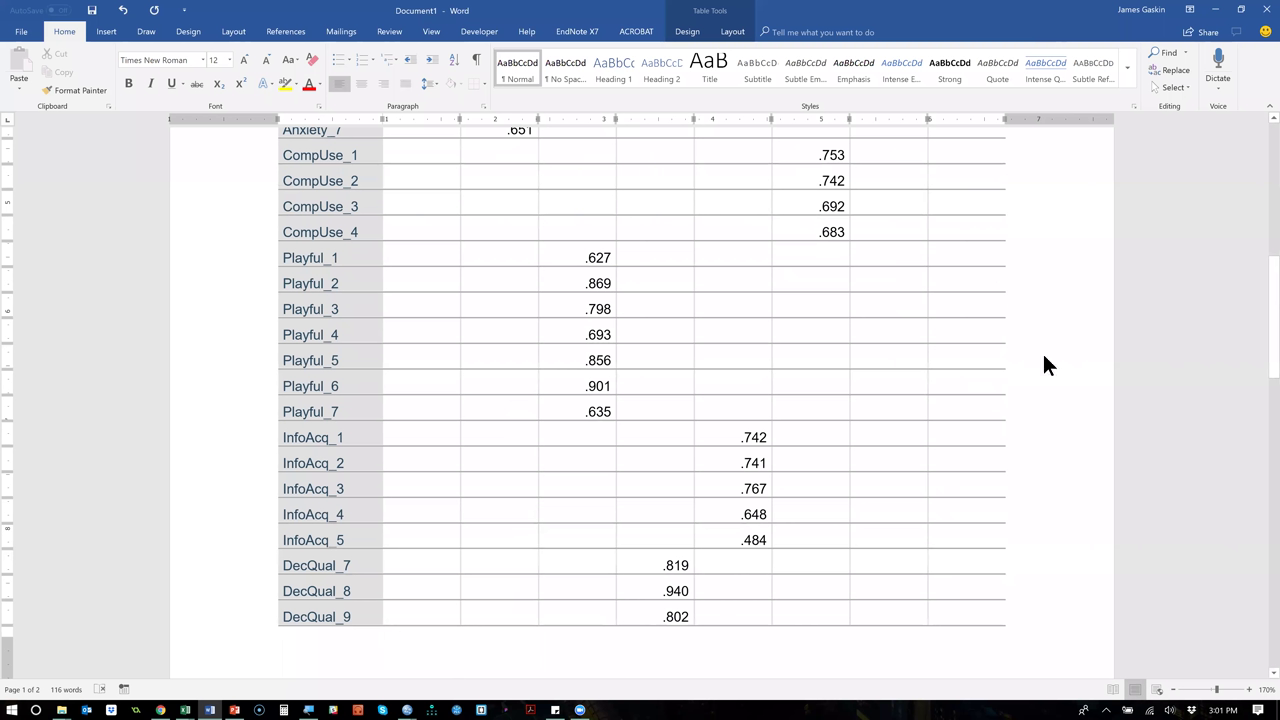
Switch back to the SPSS output and clear the CompUse items from the Reliability Analysis.
key(alt+Tab)
click(168, 51)
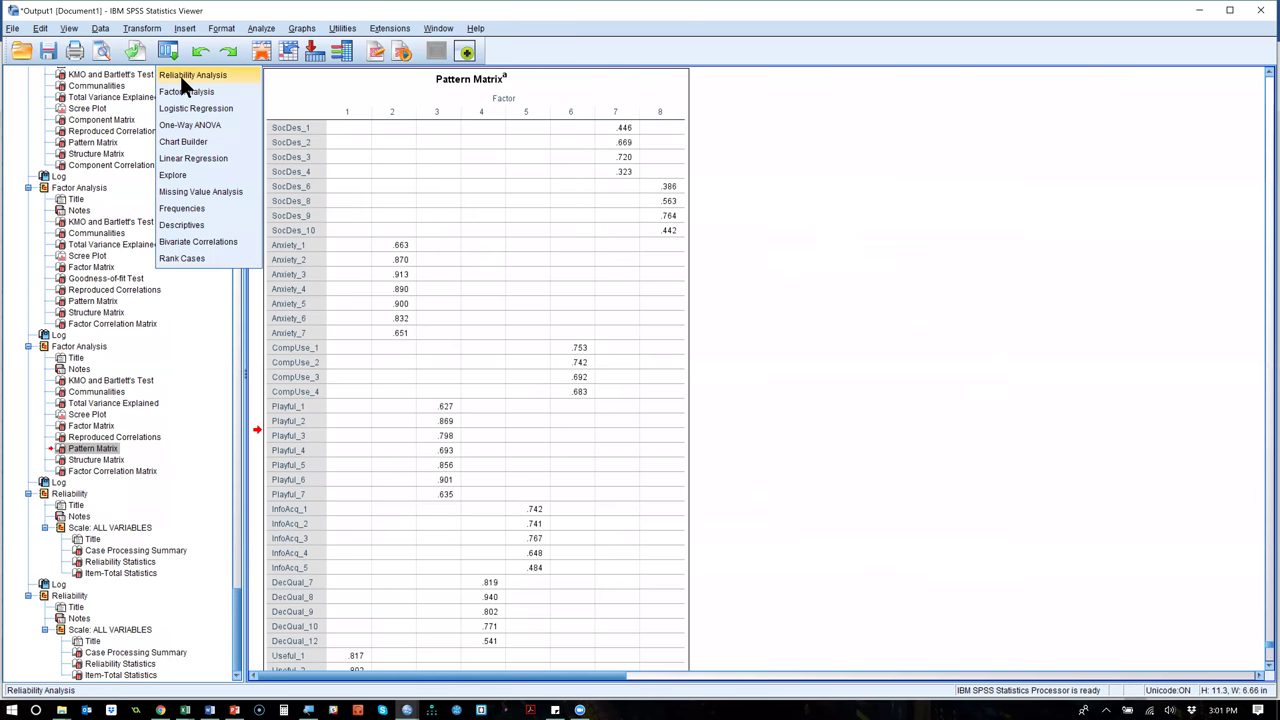
click(181, 76)
click(682, 352)
key(ctrl+a)
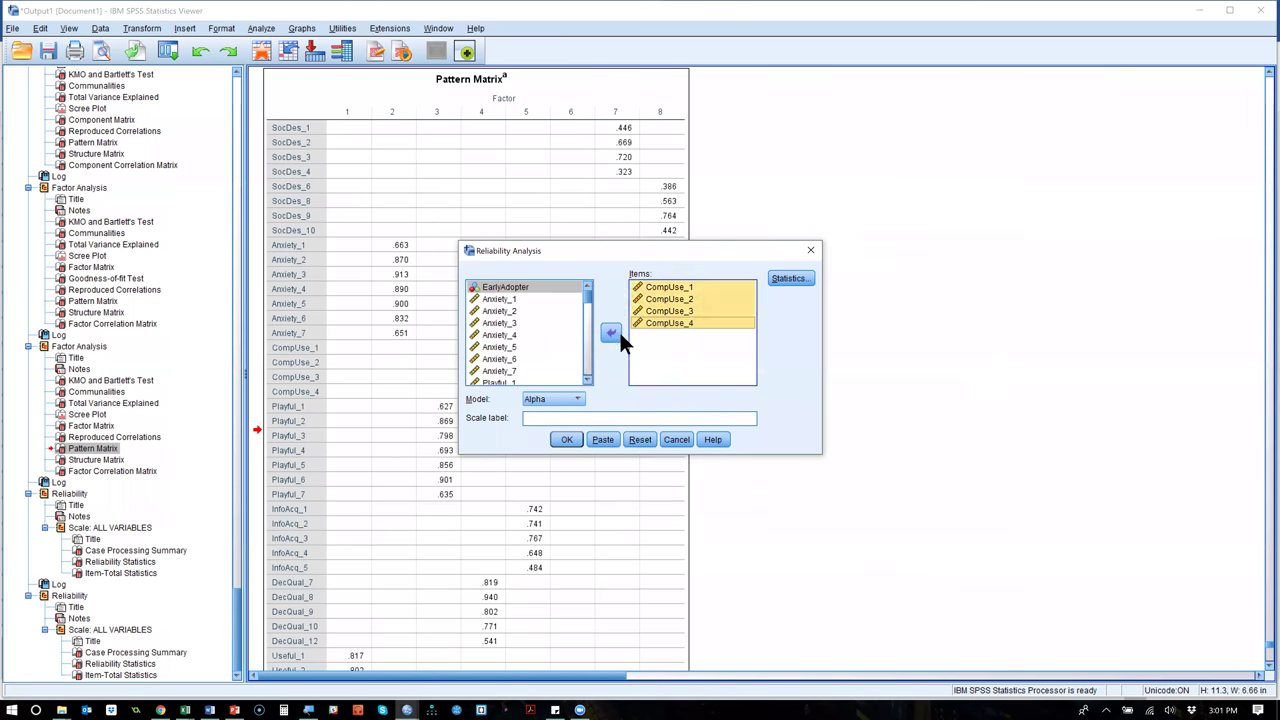
click(611, 333)
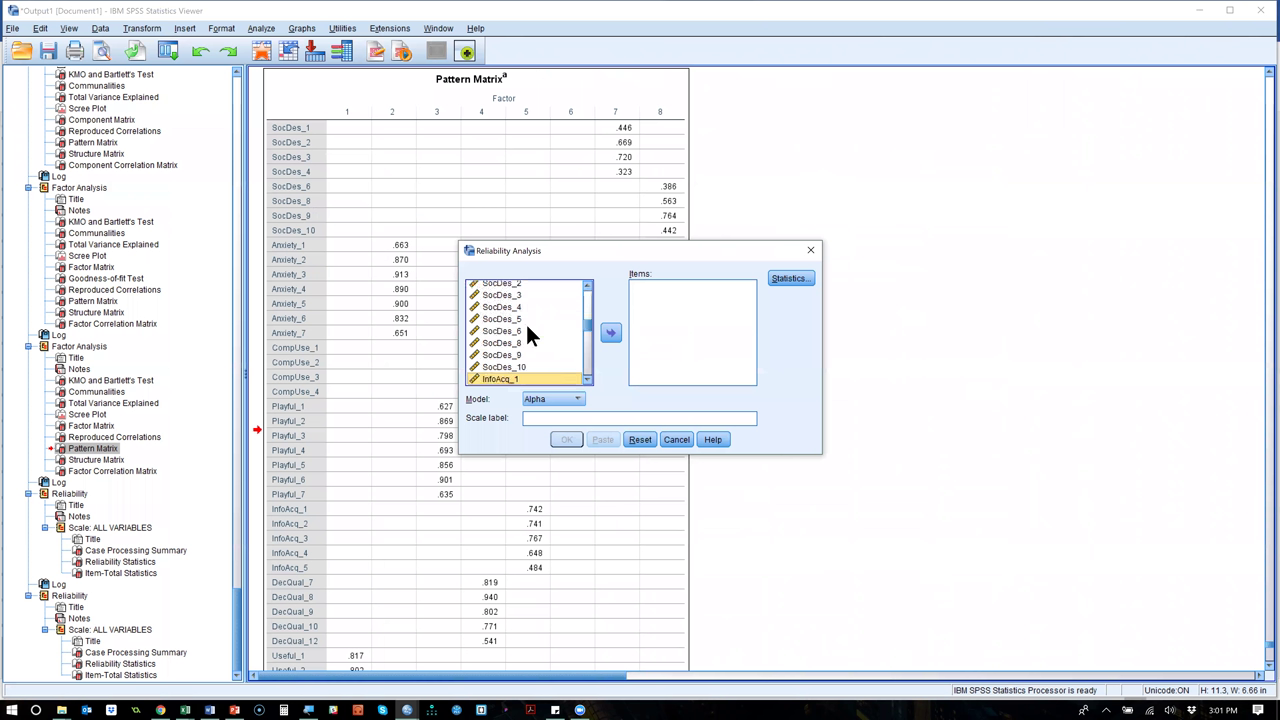
Add InfoAcq_1 through InfoAcq_5 as the items and run the reliability analysis with the Alpha model.
key(shift+Down)
key(shift+Down)
key(shift+Down)
key(shift+Down)
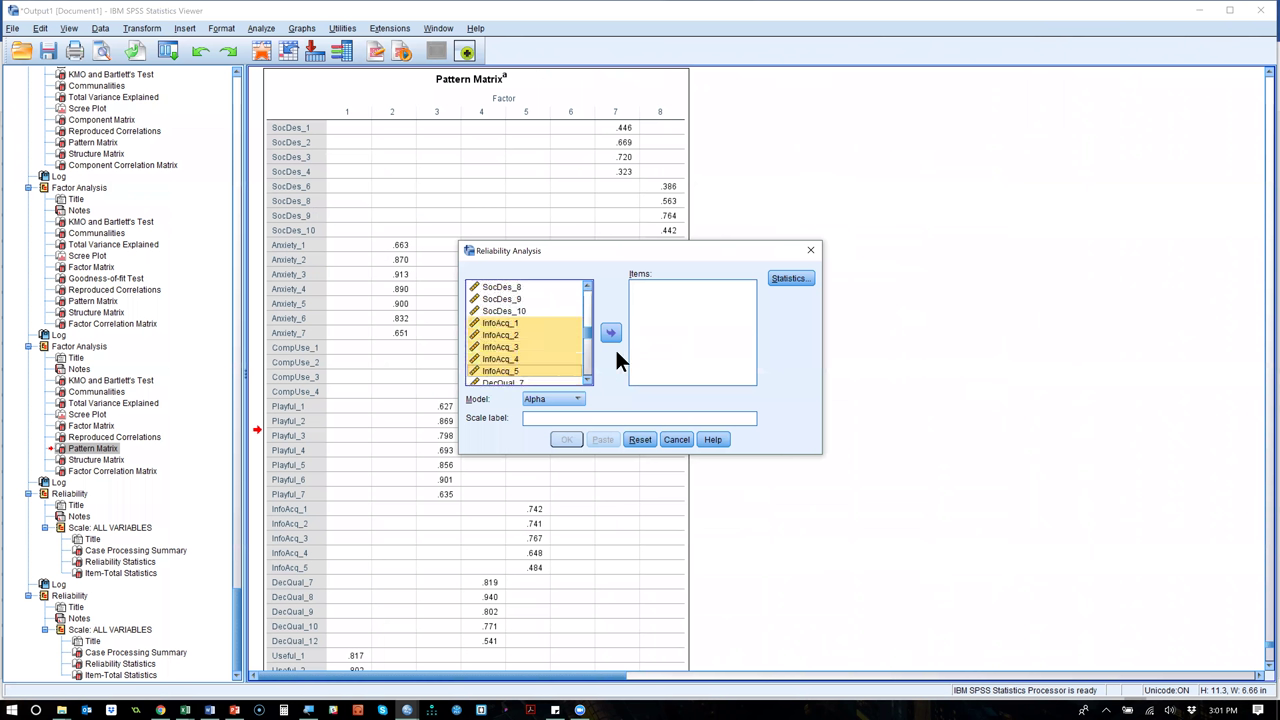
click(612, 331)
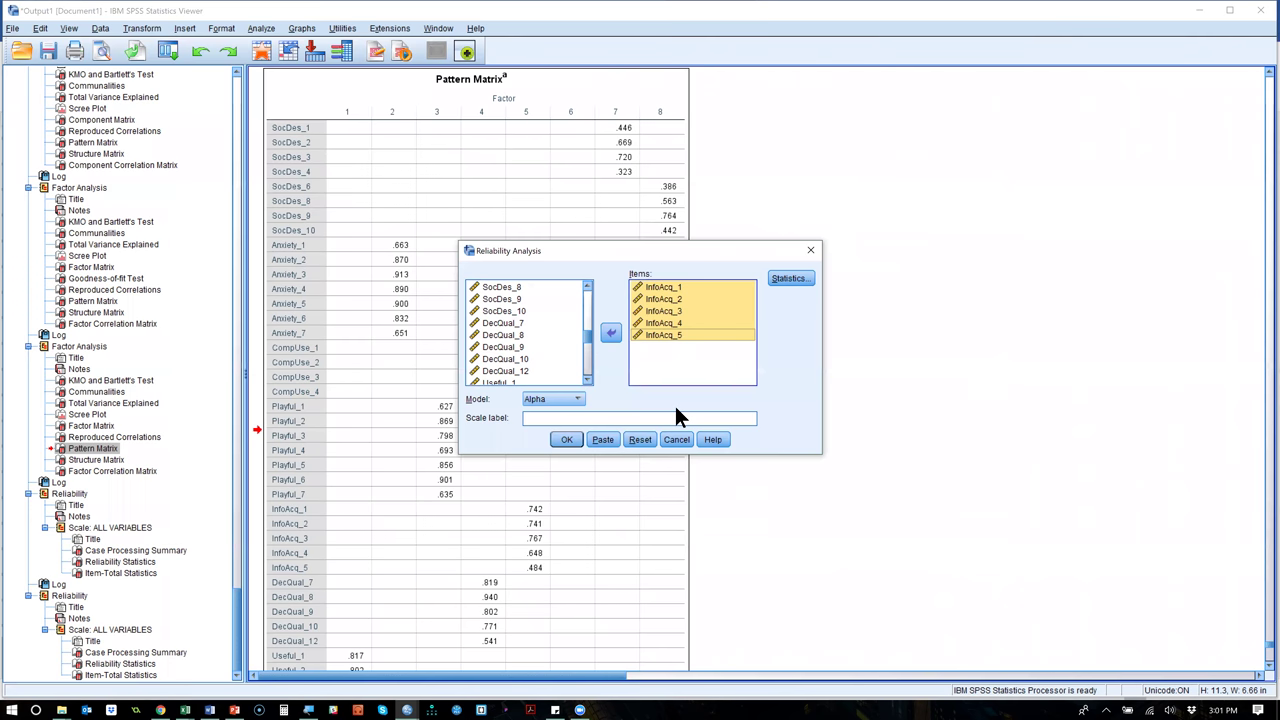
click(564, 440)
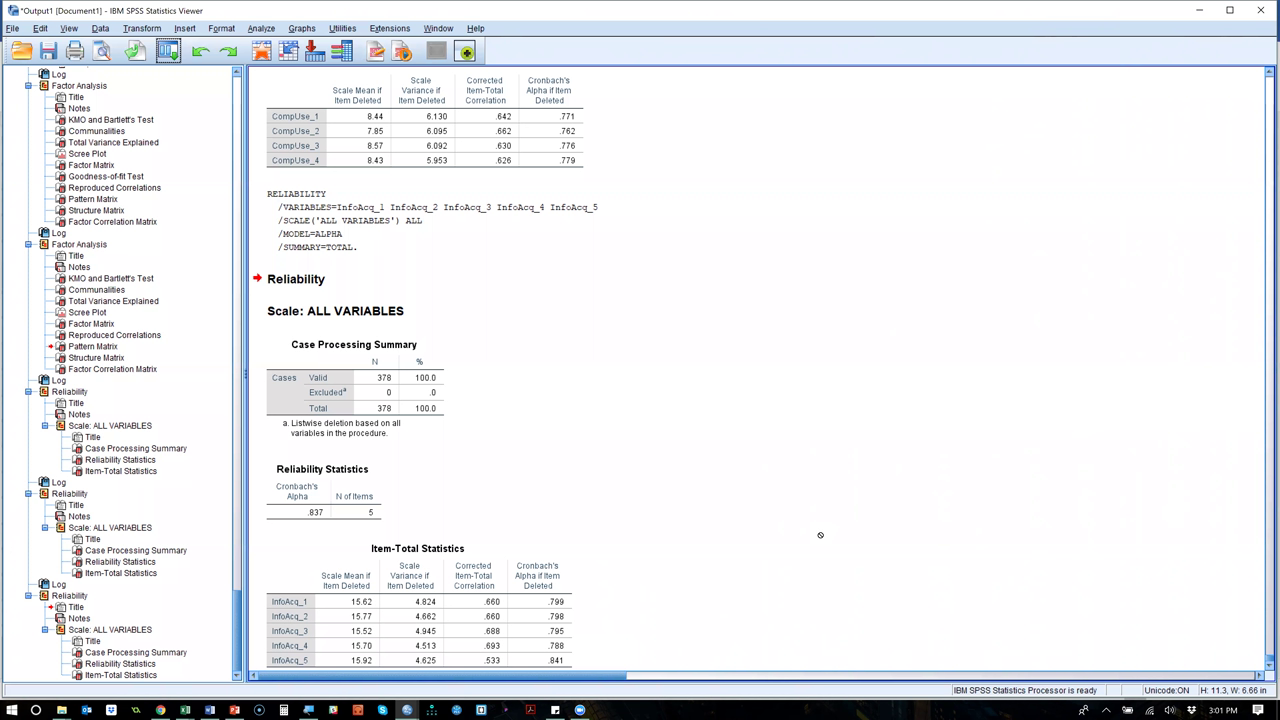
Reopen the Reliability Analysis and clear the InfoAcq items from its item list.
click(169, 56)
click(212, 75)
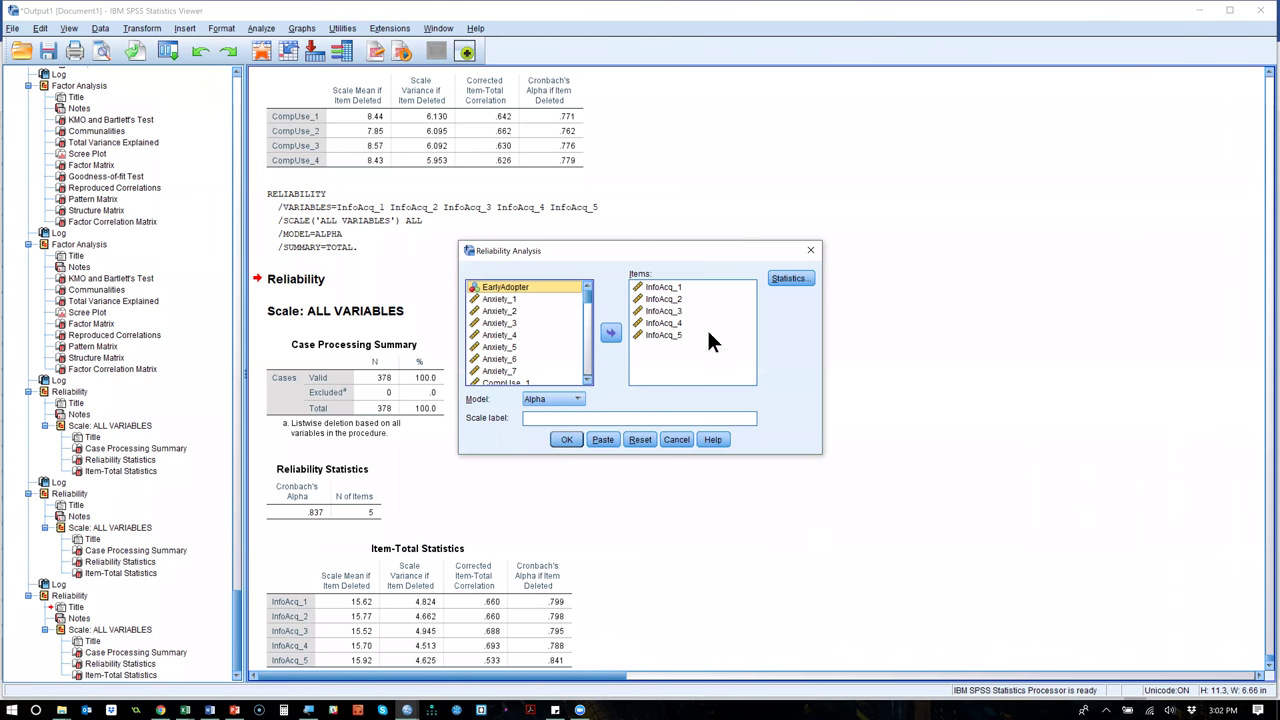
click(704, 312)
key(ctrl+a)
click(609, 335)
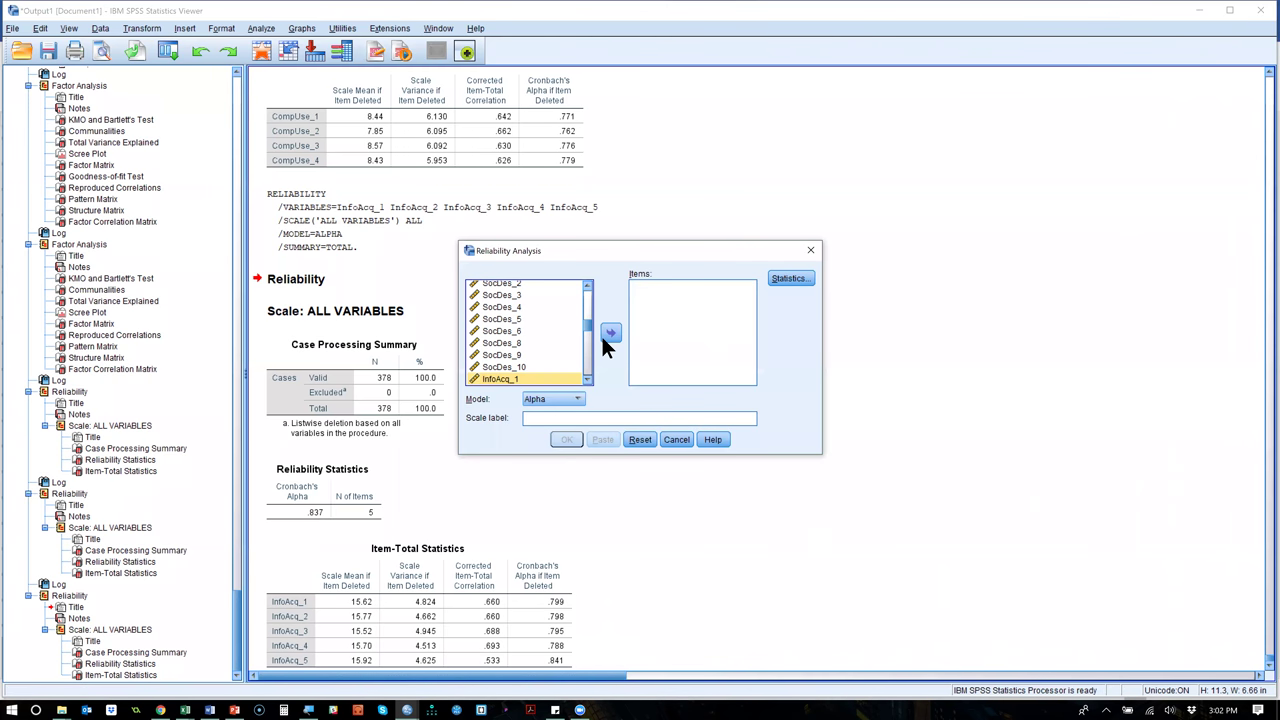
Run the reliability analysis on SocDes_1 through SocDes_4 and check the resulting Cronbach's alpha.
click(513, 304)
scroll(514, 305, up, 1)
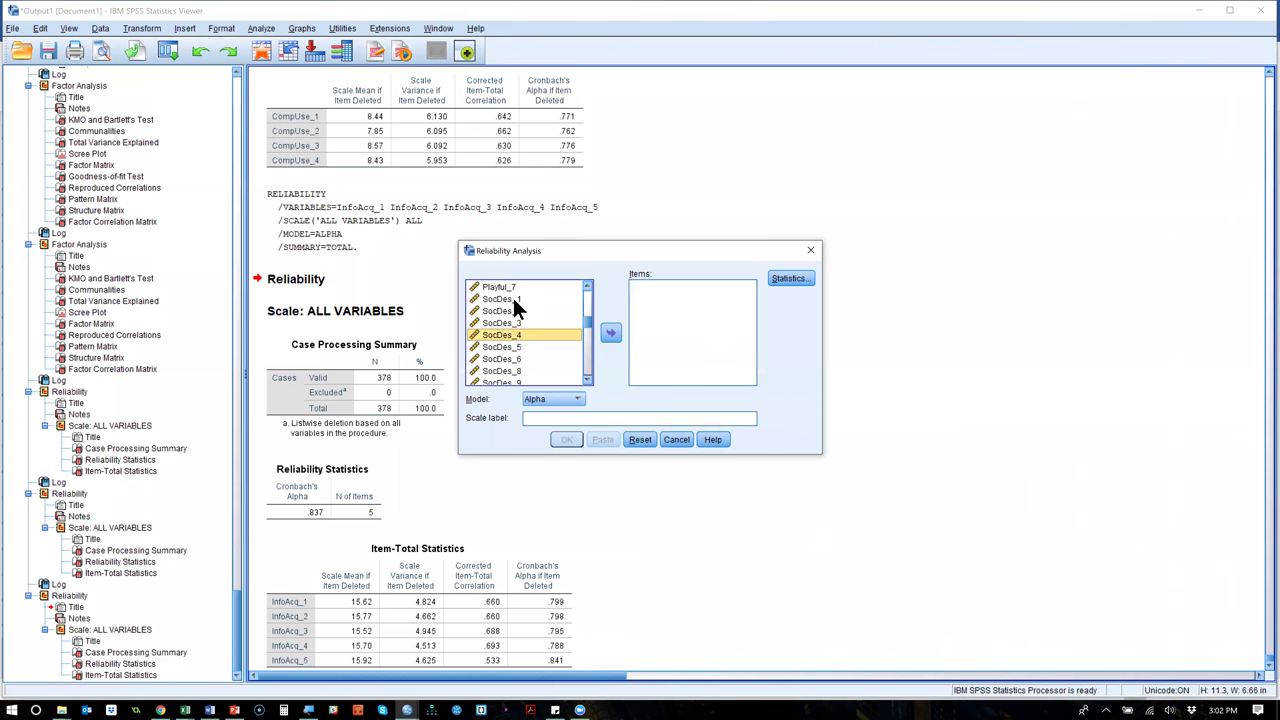
shift+click(514, 300)
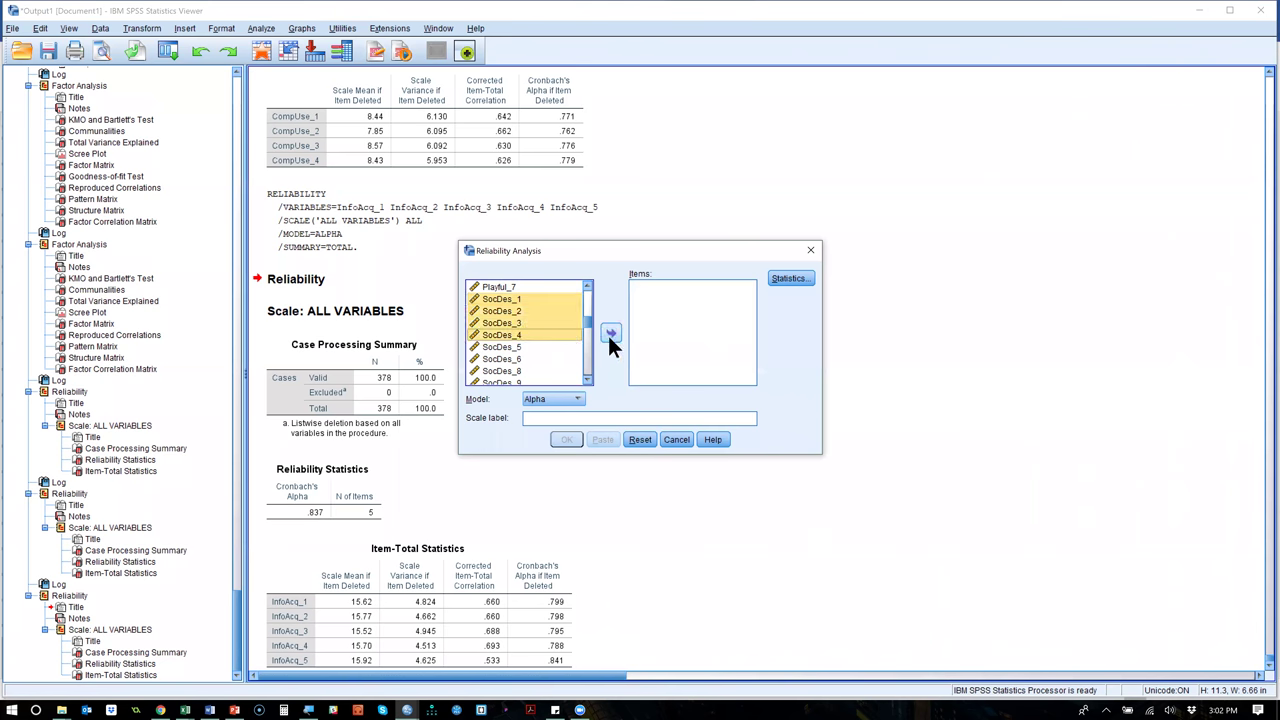
click(610, 335)
click(566, 439)
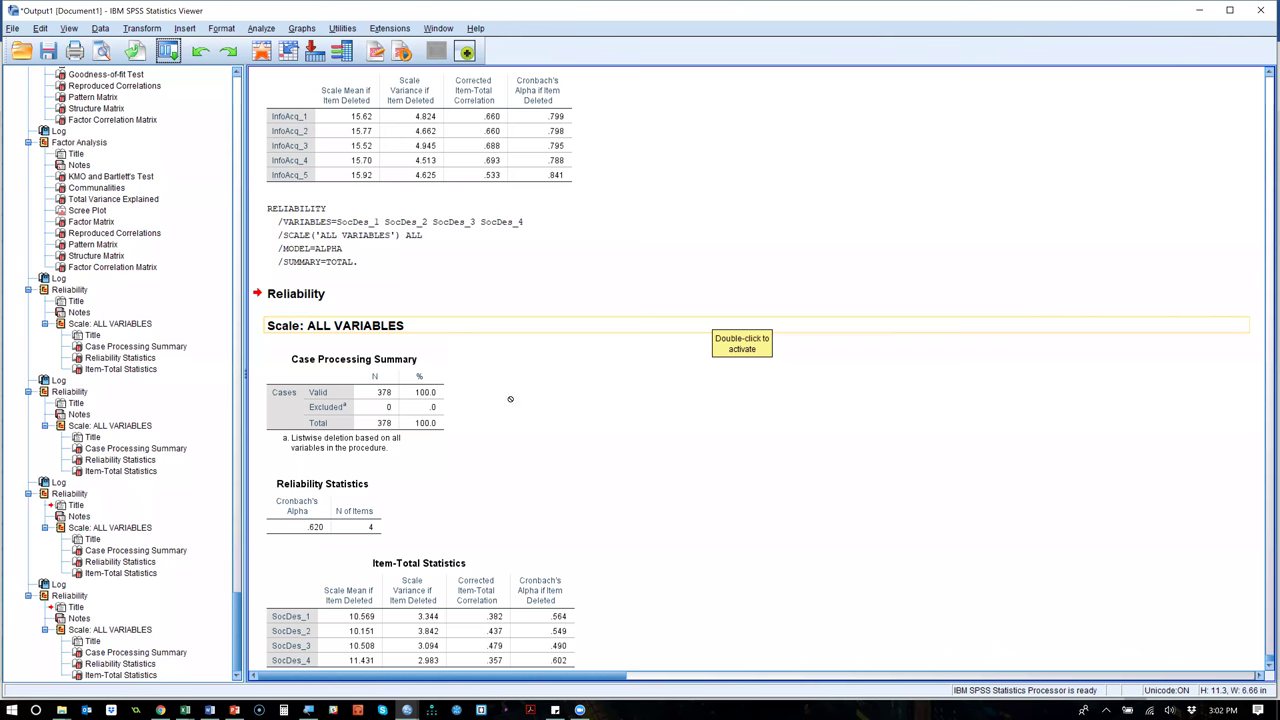
scroll(508, 400, down, 1)
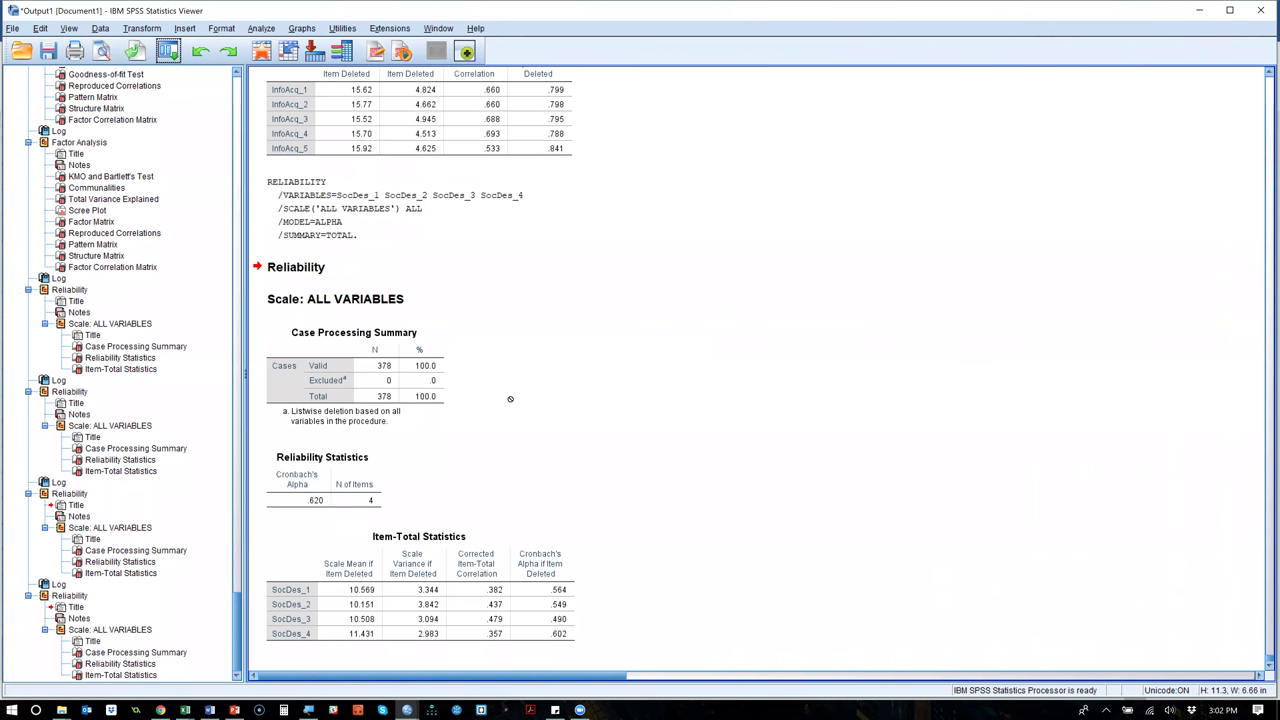
double_click(327, 511)
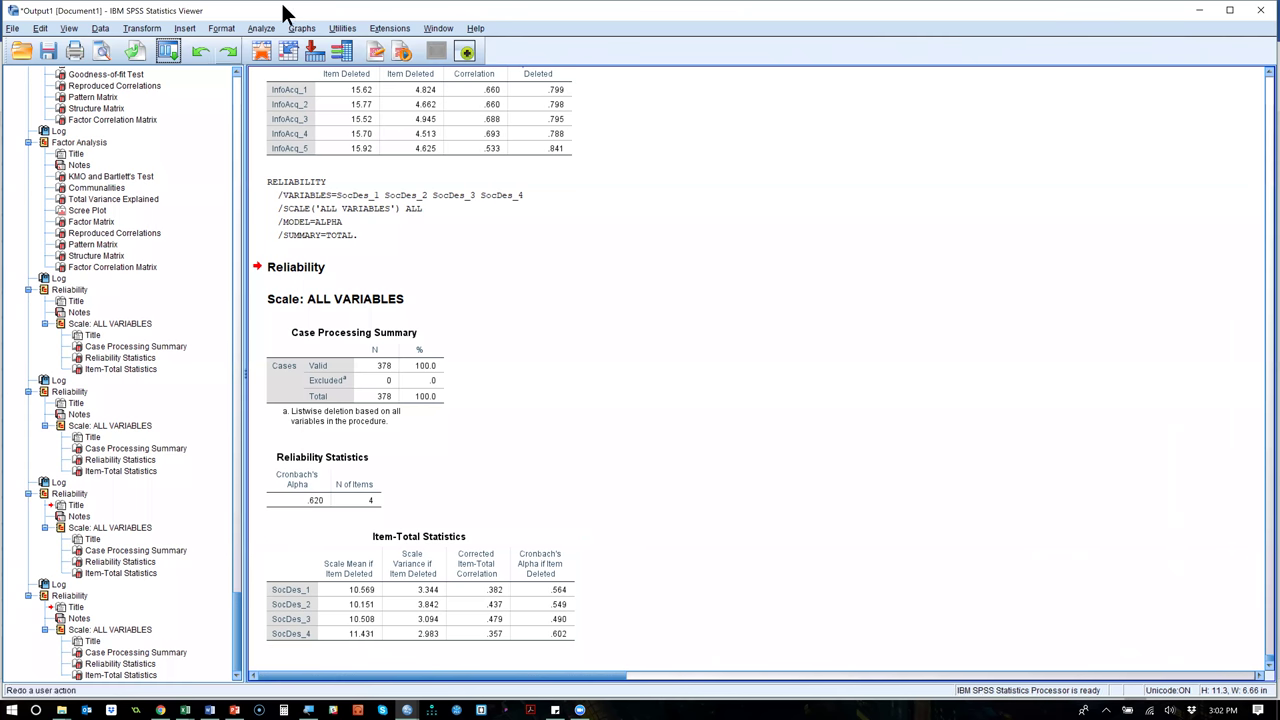
Reopen the Reliability Analysis and remove SocDes_1 through SocDes_4 from its item list.
click(170, 50)
click(180, 74)
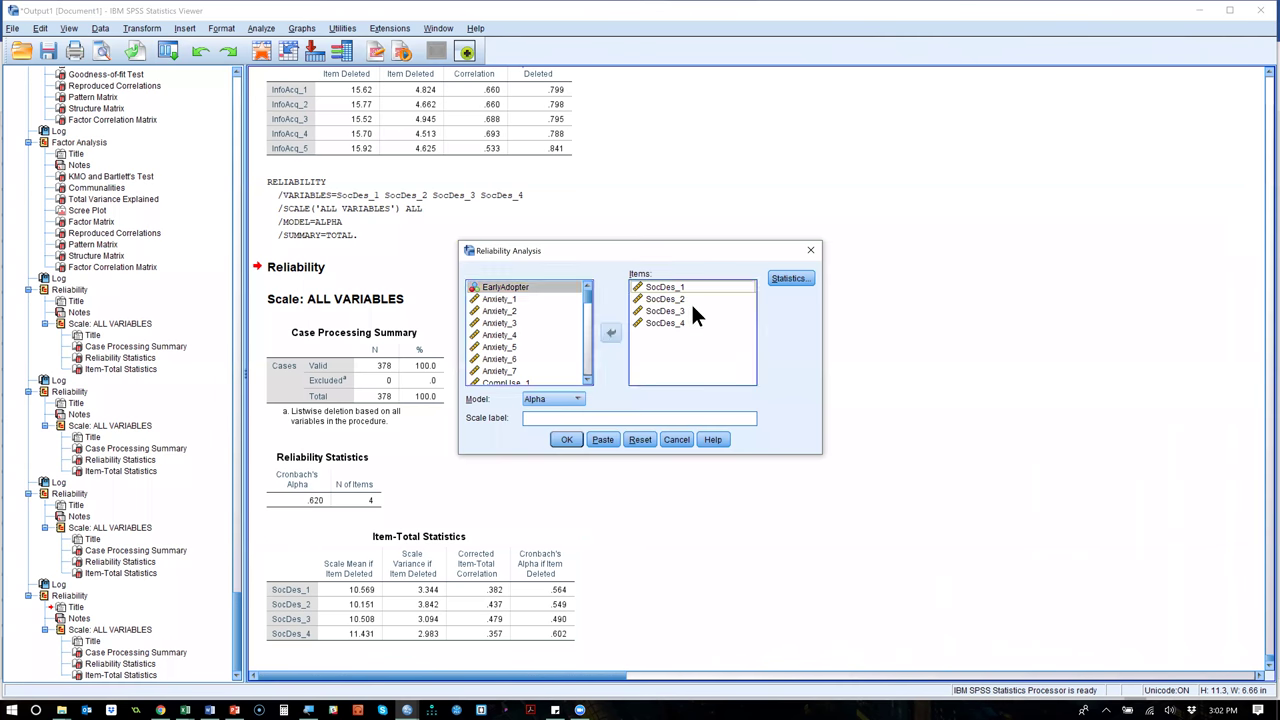
click(610, 333)
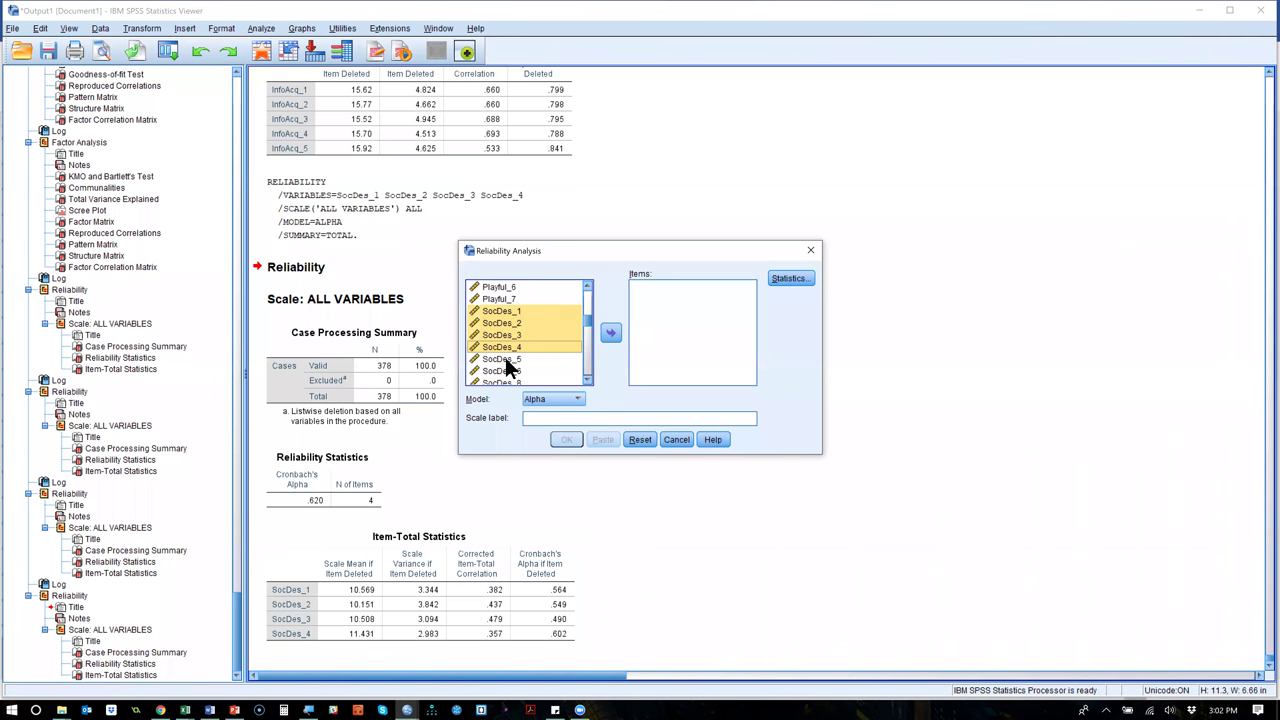
Run the reliability analysis on SocDes_5, SocDes_6, SocDes_8, SocDes_9 and SocDes_10 with the Alpha model.
click(505, 360)
key(Down)
key(shift+Down)
key(shift+Down)
key(shift+Down)
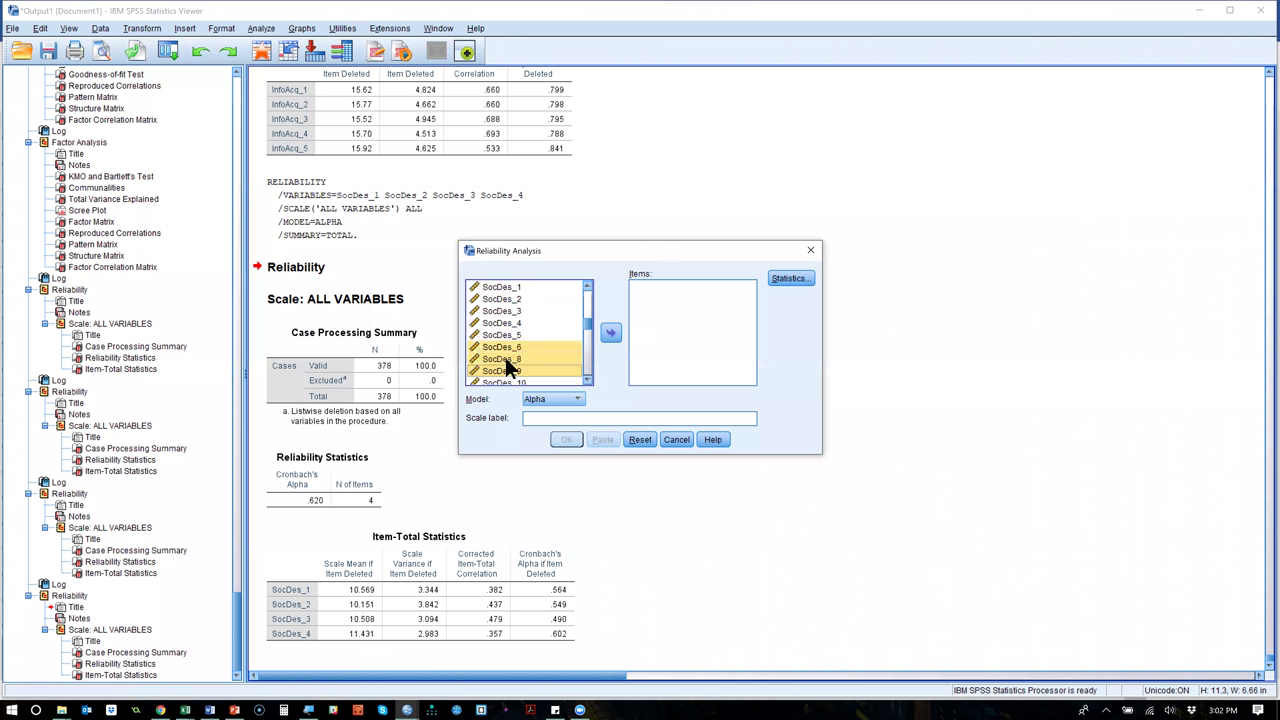
click(507, 311)
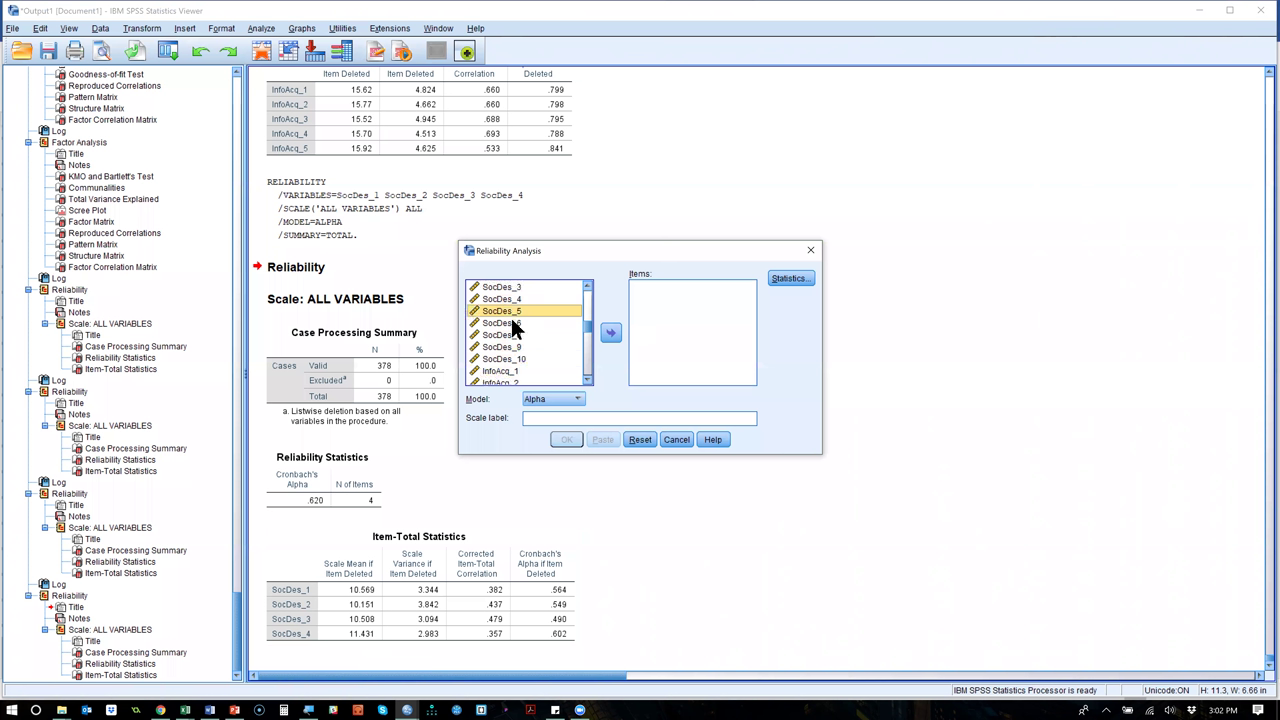
shift+click(528, 360)
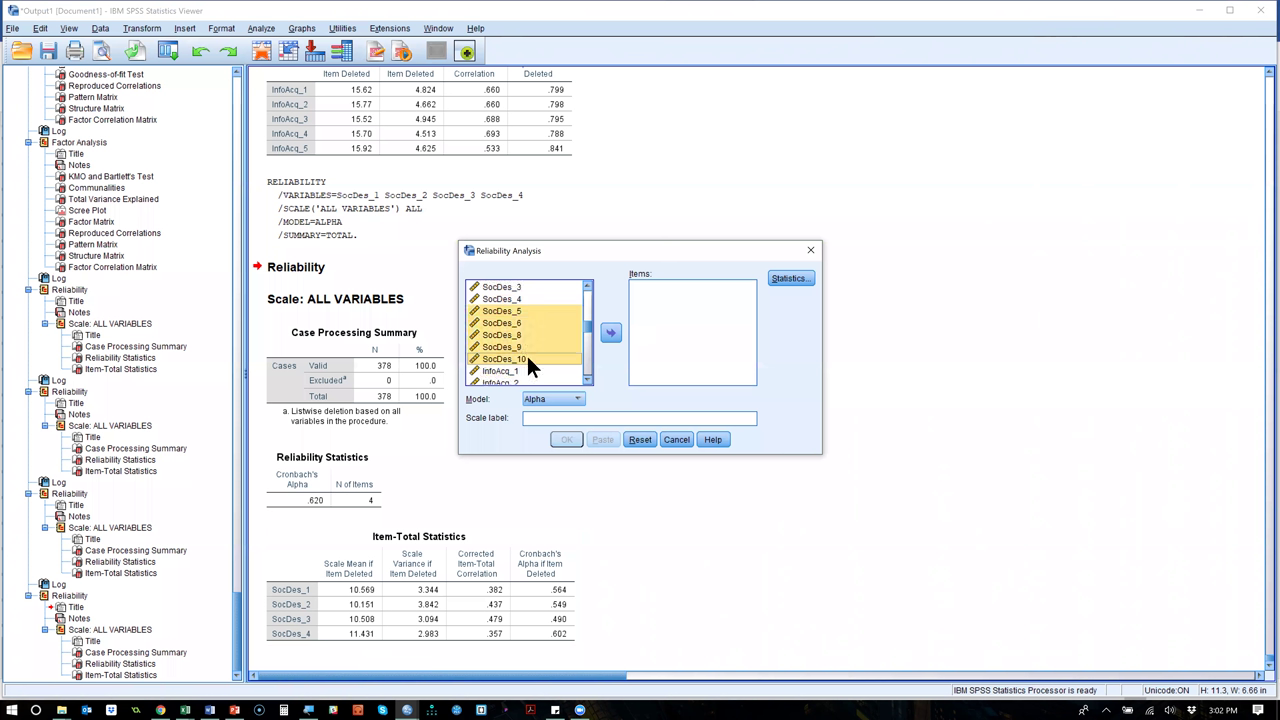
click(610, 335)
click(573, 439)
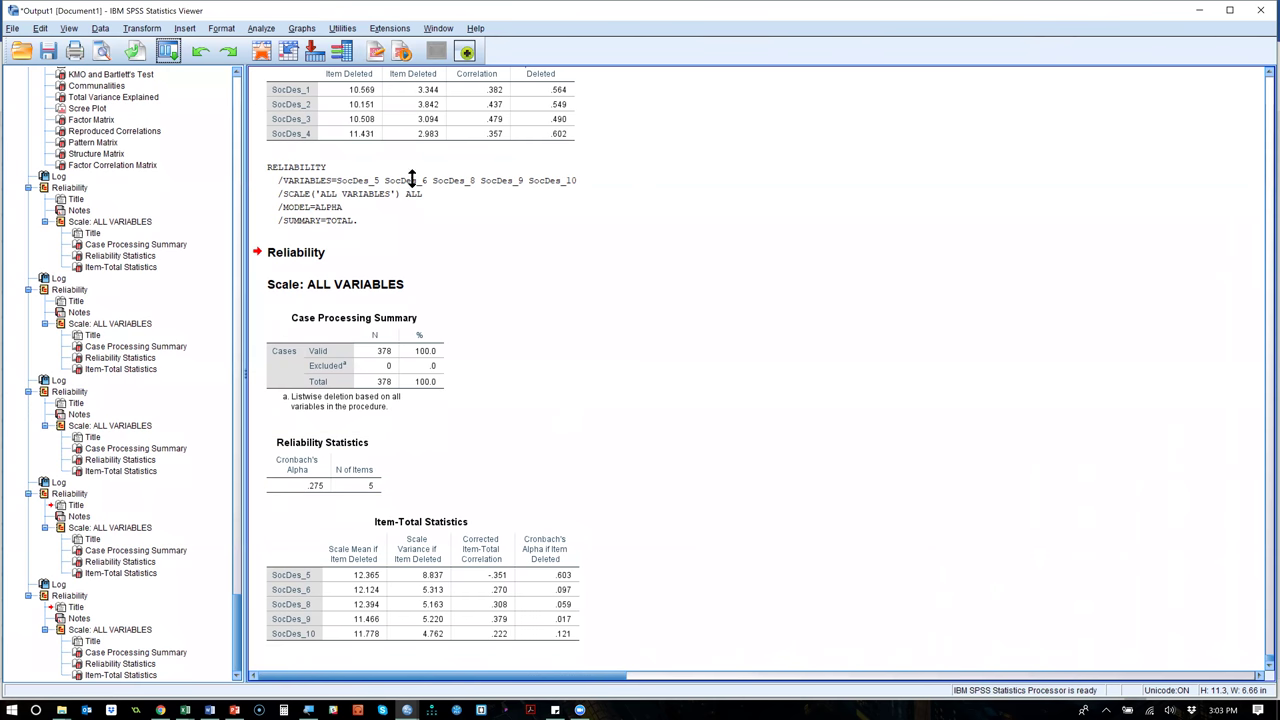
Remove SocDes_5 from the reliability items, rerun the analysis and check Cronbach's alpha and the item-total statistics.
click(166, 52)
click(203, 74)
click(666, 288)
click(610, 332)
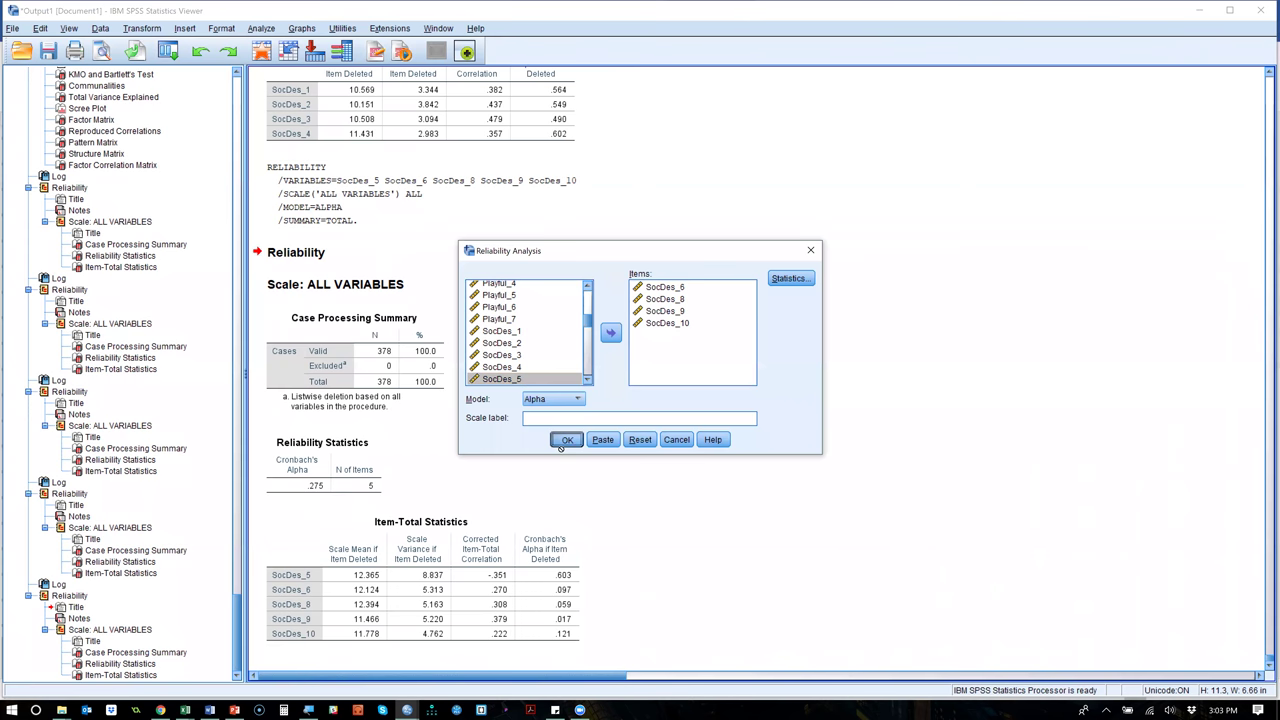
click(562, 442)
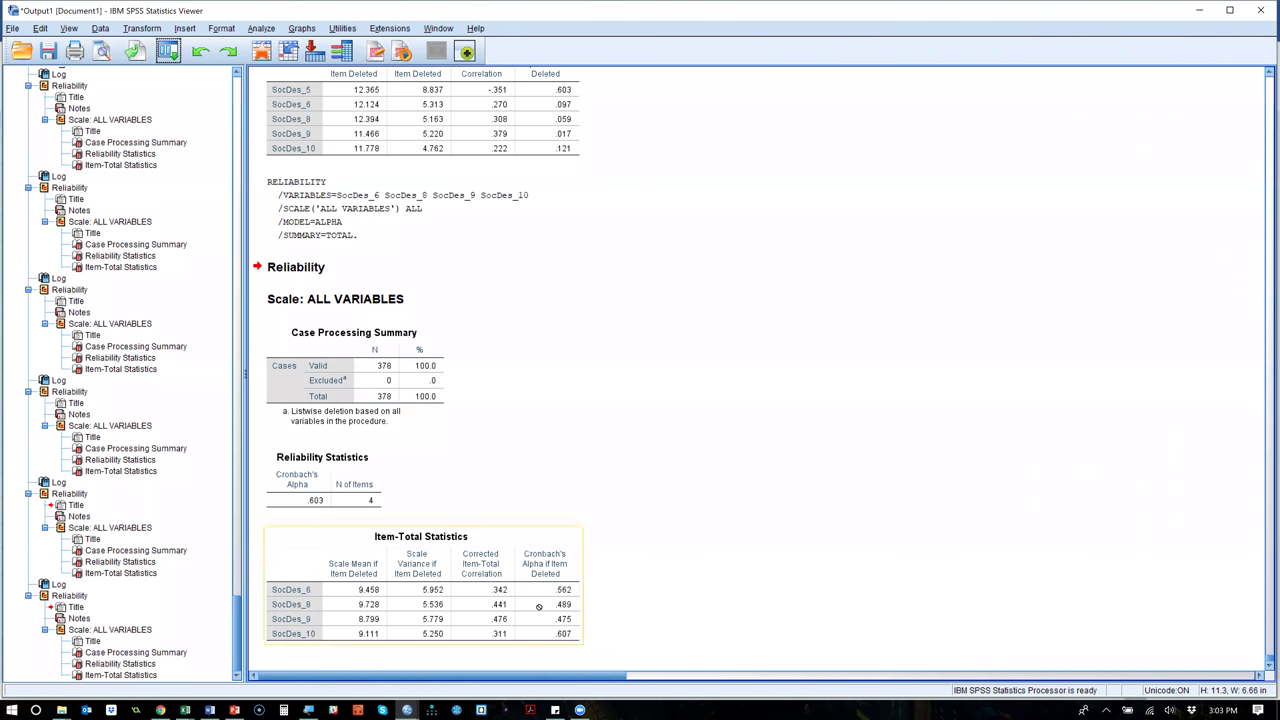
drag(330, 480, 383, 514)
drag(400, 634, 401, 657)
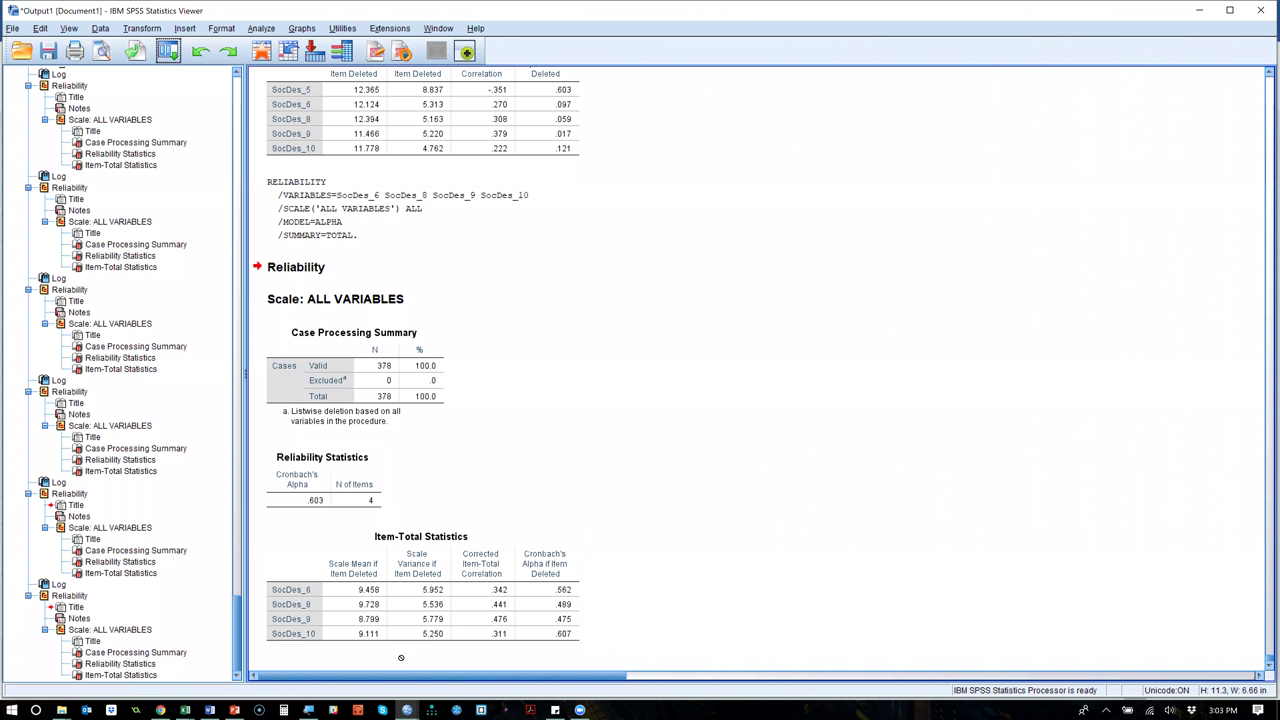
drag(401, 657, 732, 318)
Switch to the EFA.pptx presentation in PowerPoint and present slide 9 up to its question about Cluster Analysis.
click(1201, 12)
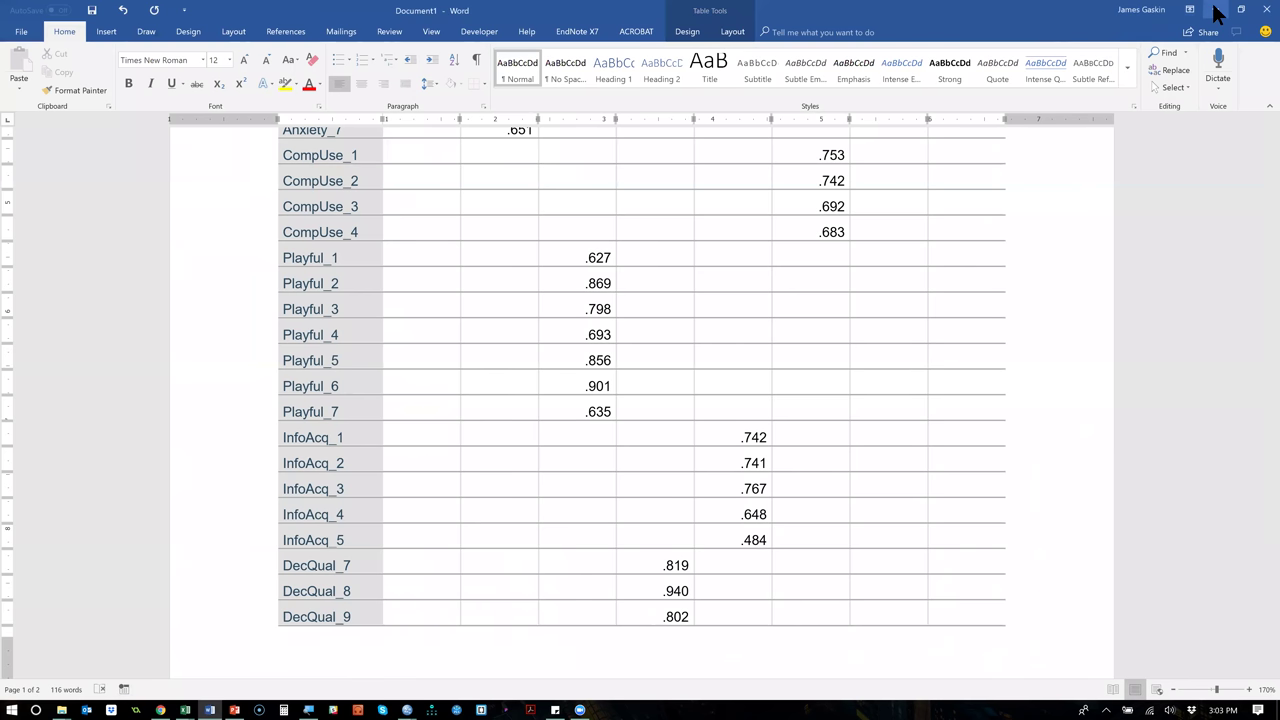
key(alt+Tab)
key(alt+Tab)
key(alt+Tab)
key(alt+Tab)
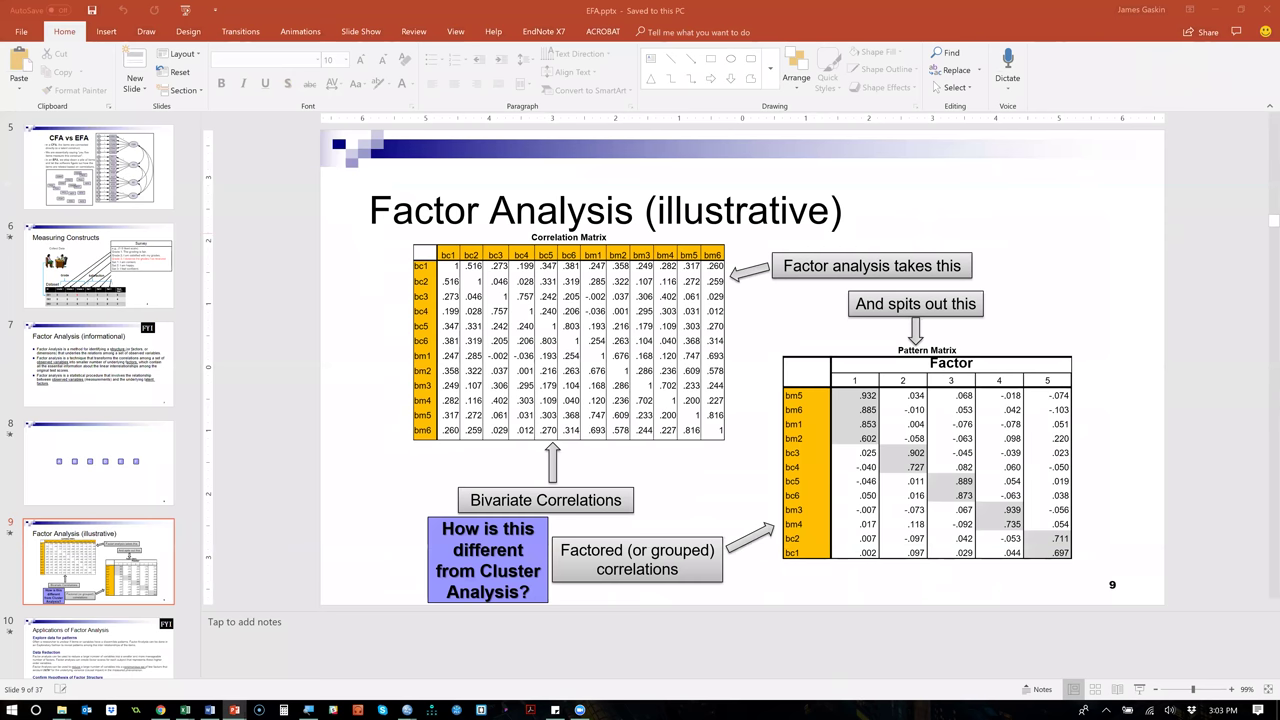
key(shift+F5)
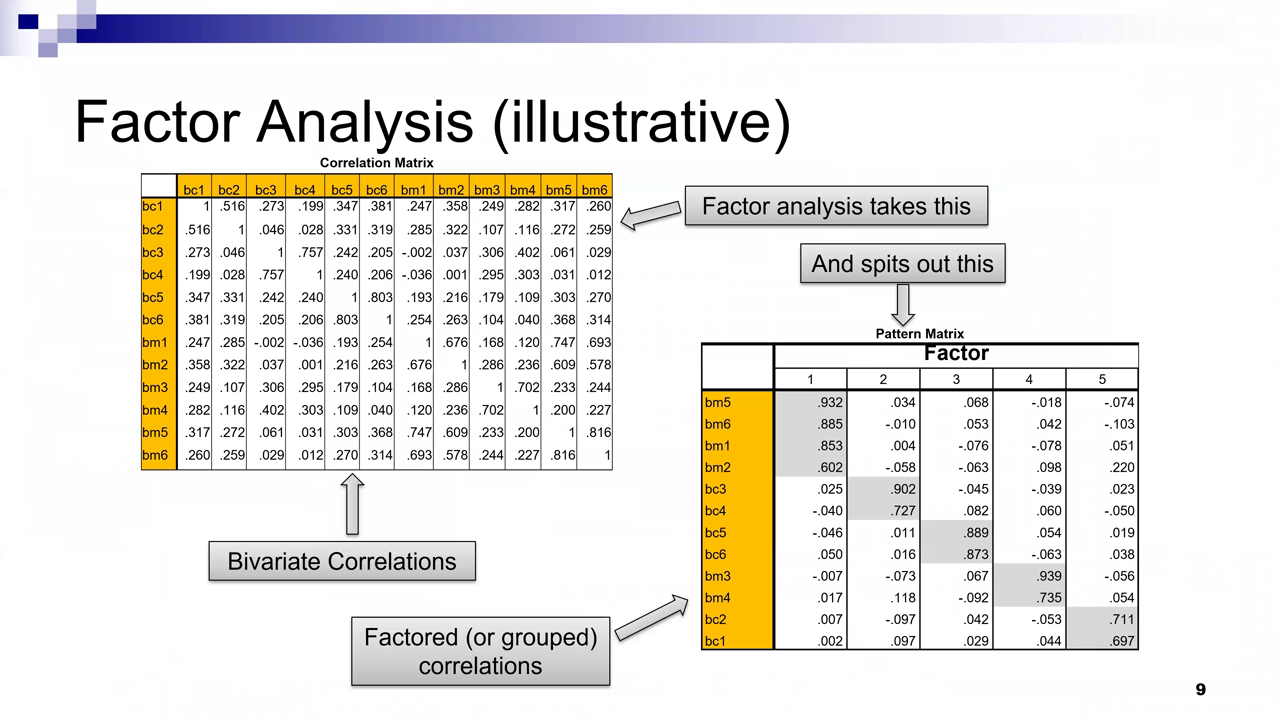
key(Right)
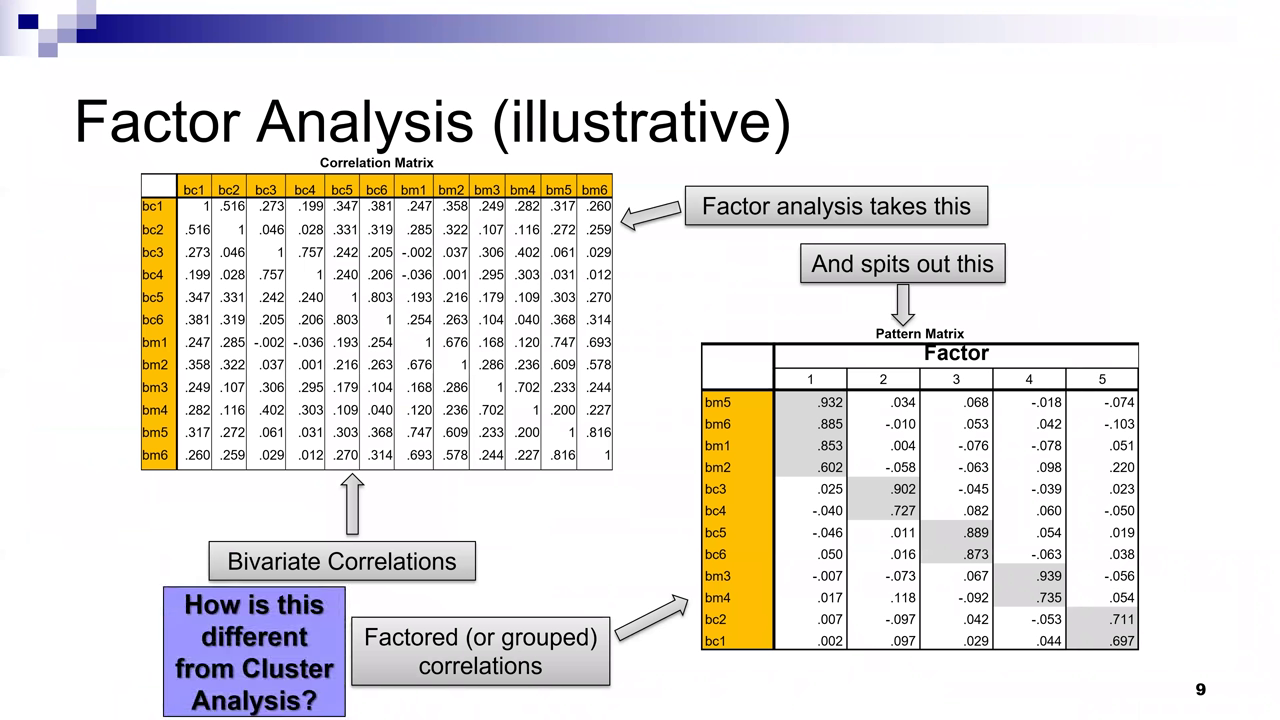
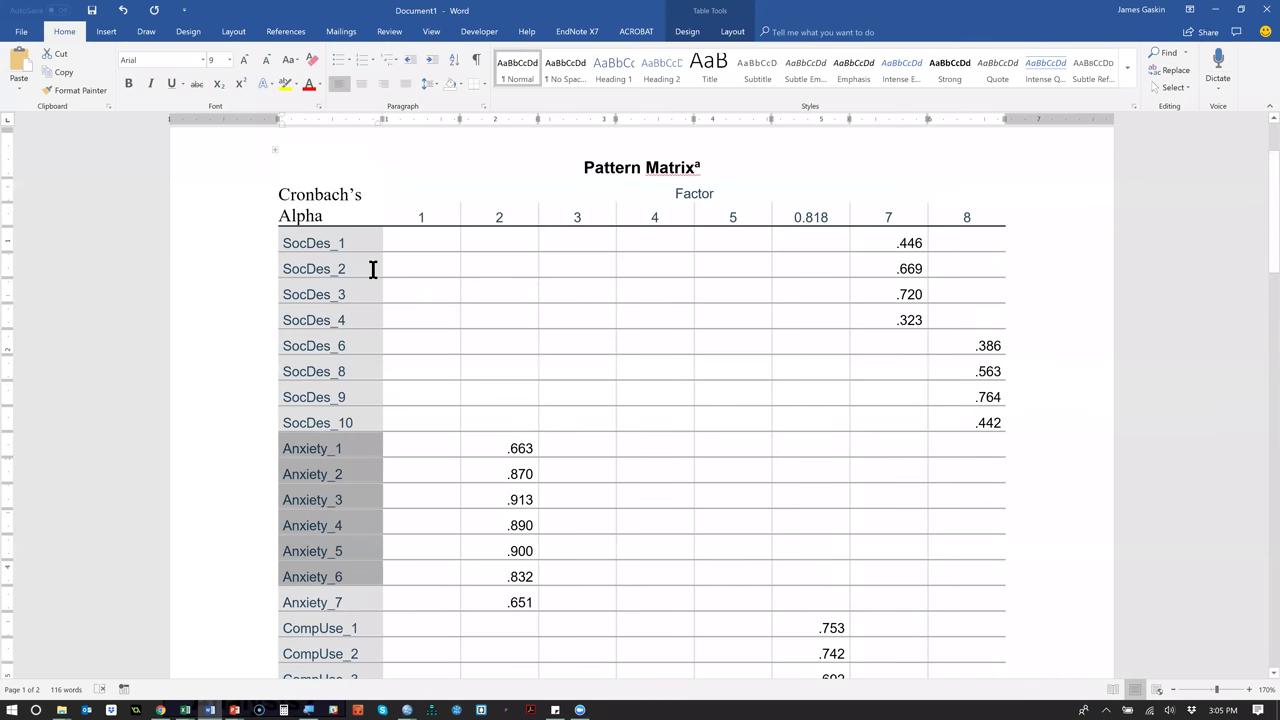
In the Word Pattern Matrix, highlight the SocDes item labels to review which items group together.
drag(306, 243, 363, 317)
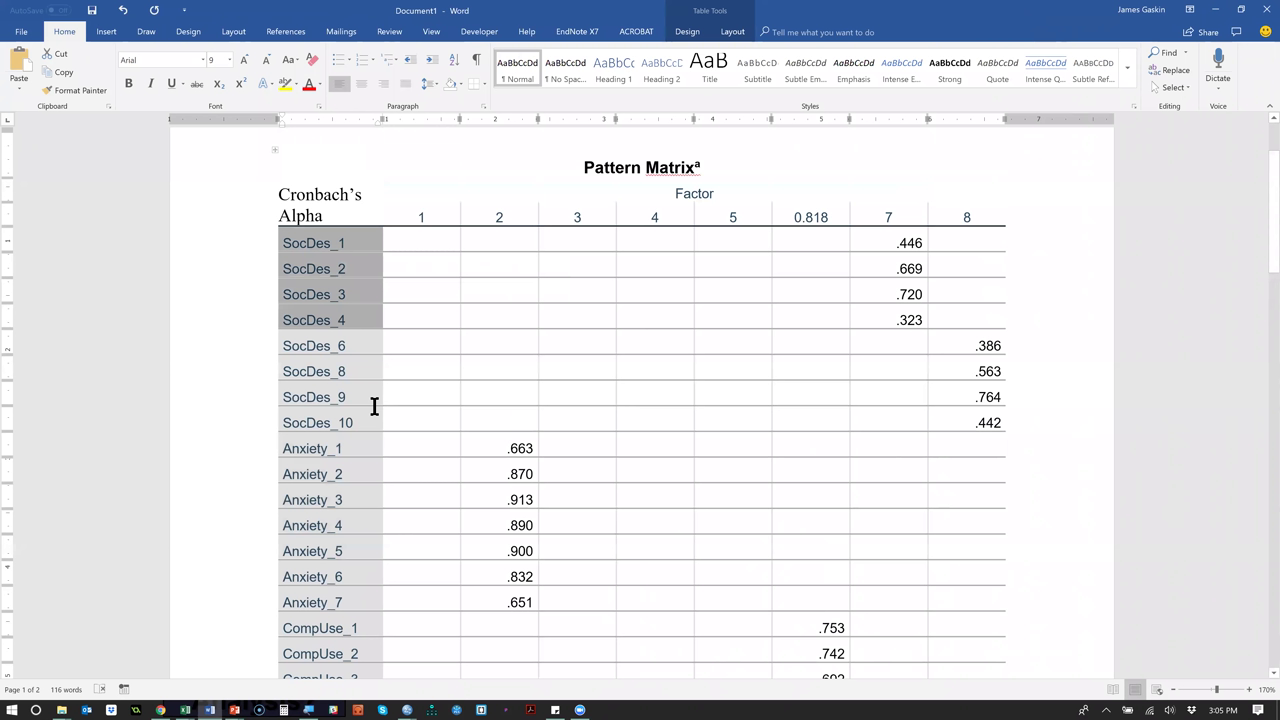
click(308, 244)
drag(300, 243, 338, 450)
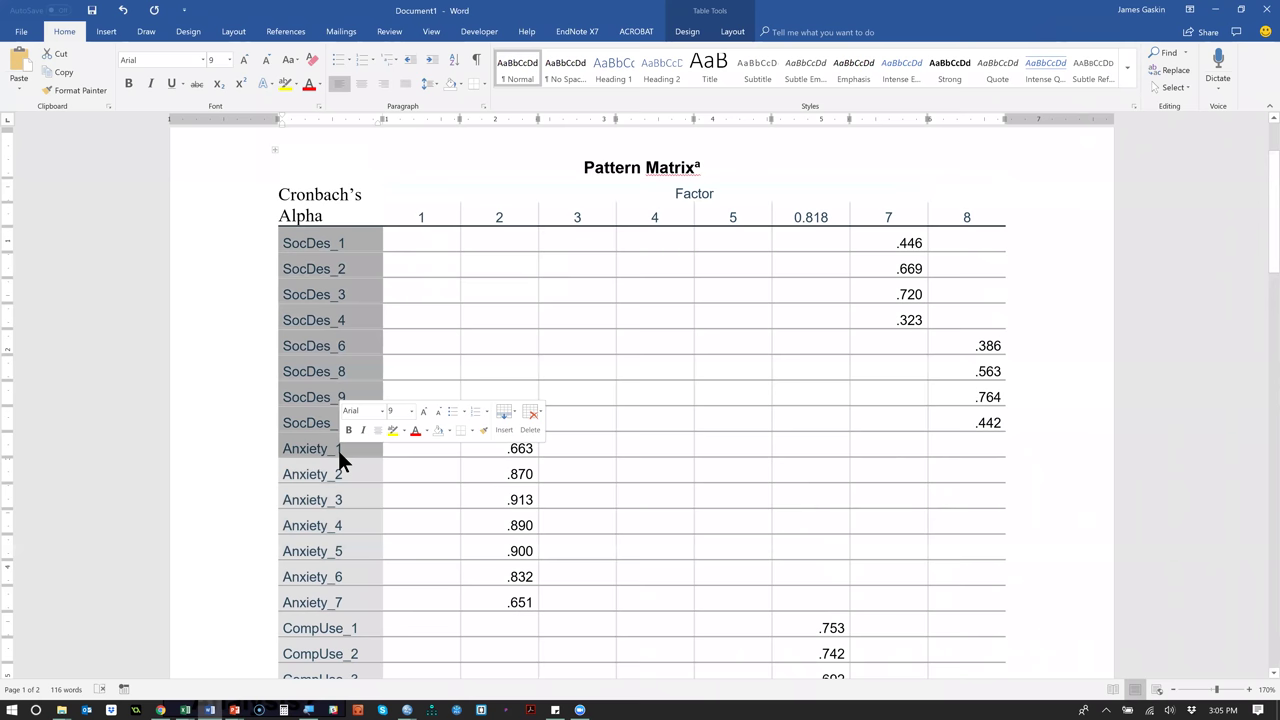
Check which items load on factor 1 in the Pattern Matrix and replace its column heading with "Useful (0.977)".
click(427, 221)
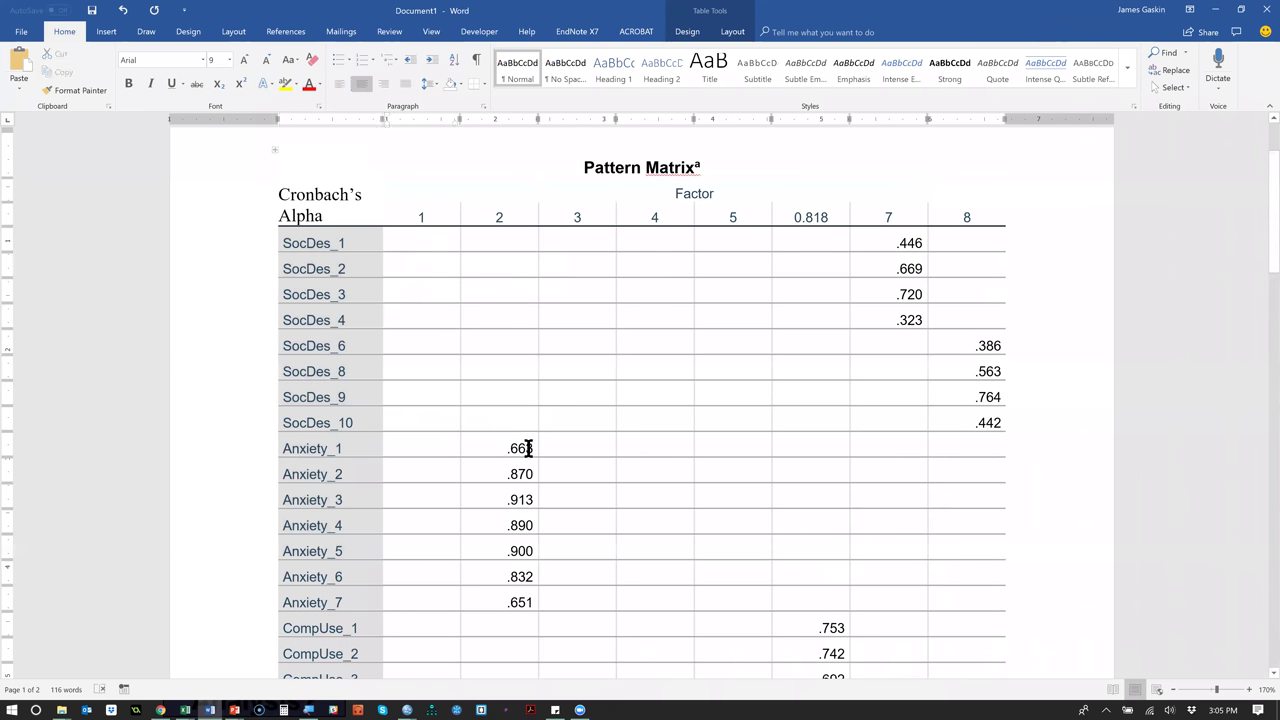
scroll(463, 395, down, 10)
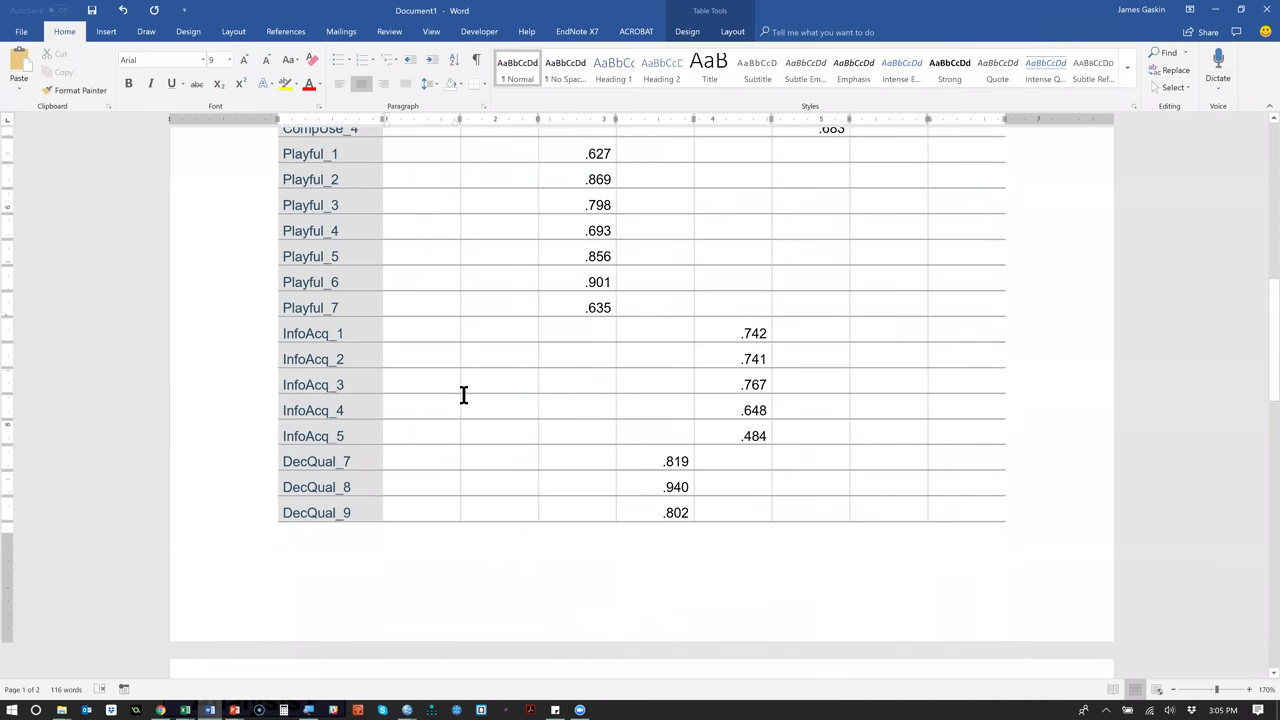
scroll(463, 395, down, 5)
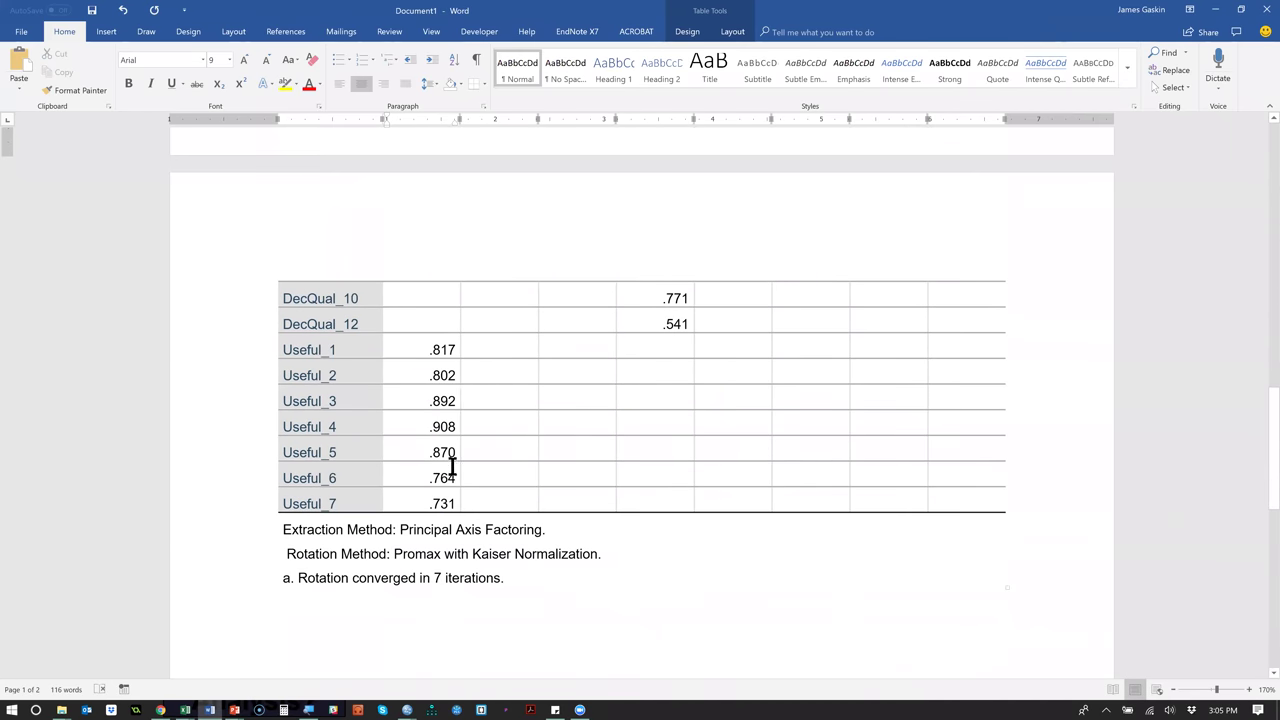
scroll(452, 467, up, 15)
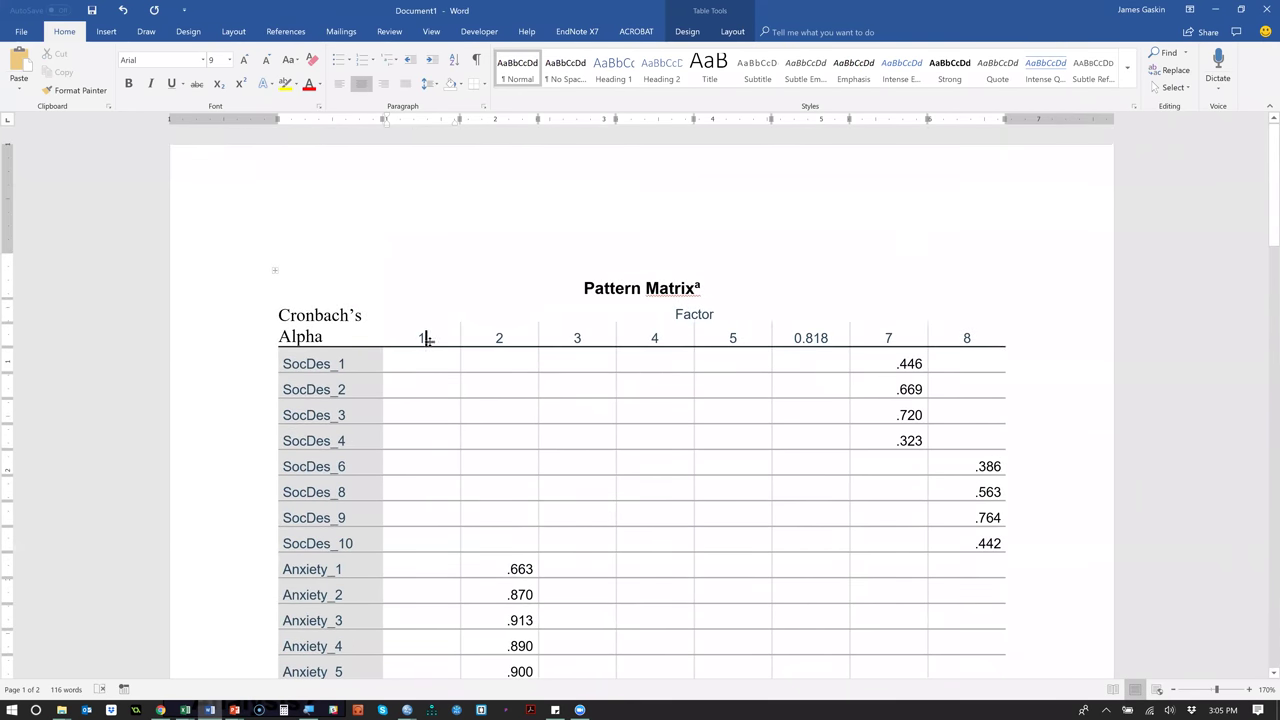
double_click(436, 346)
text(Useful)
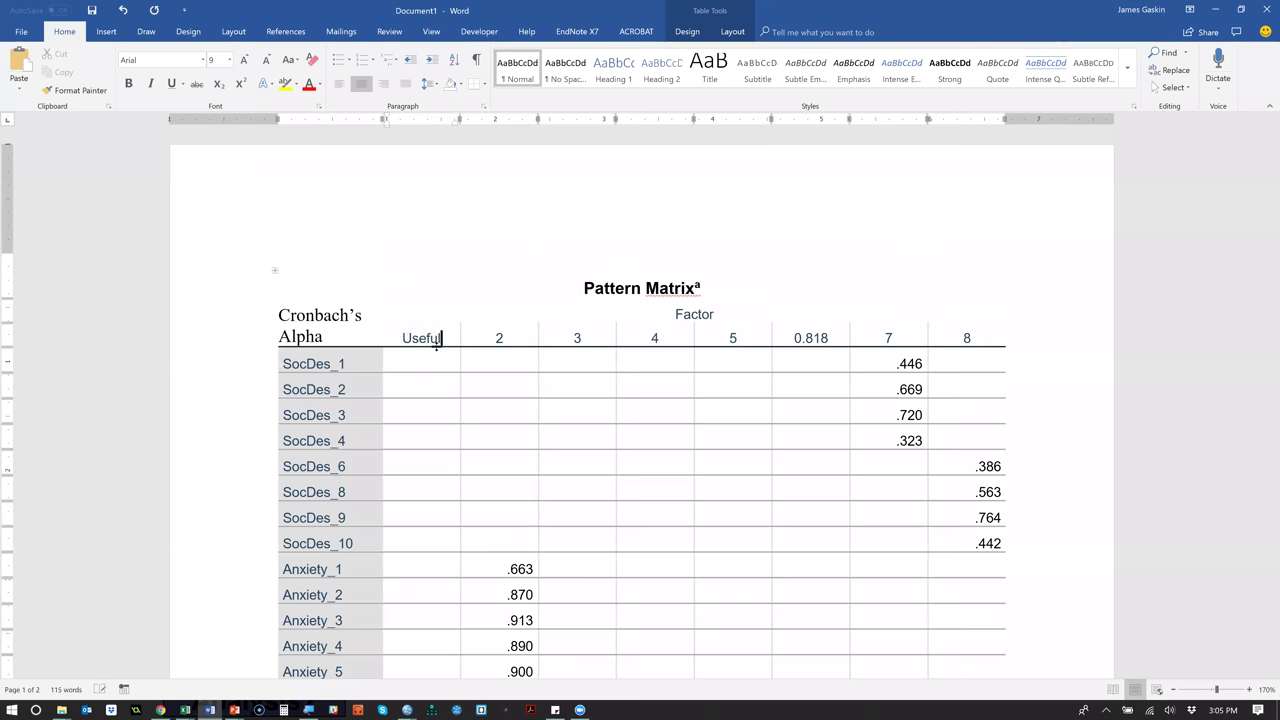
text( (.0977)
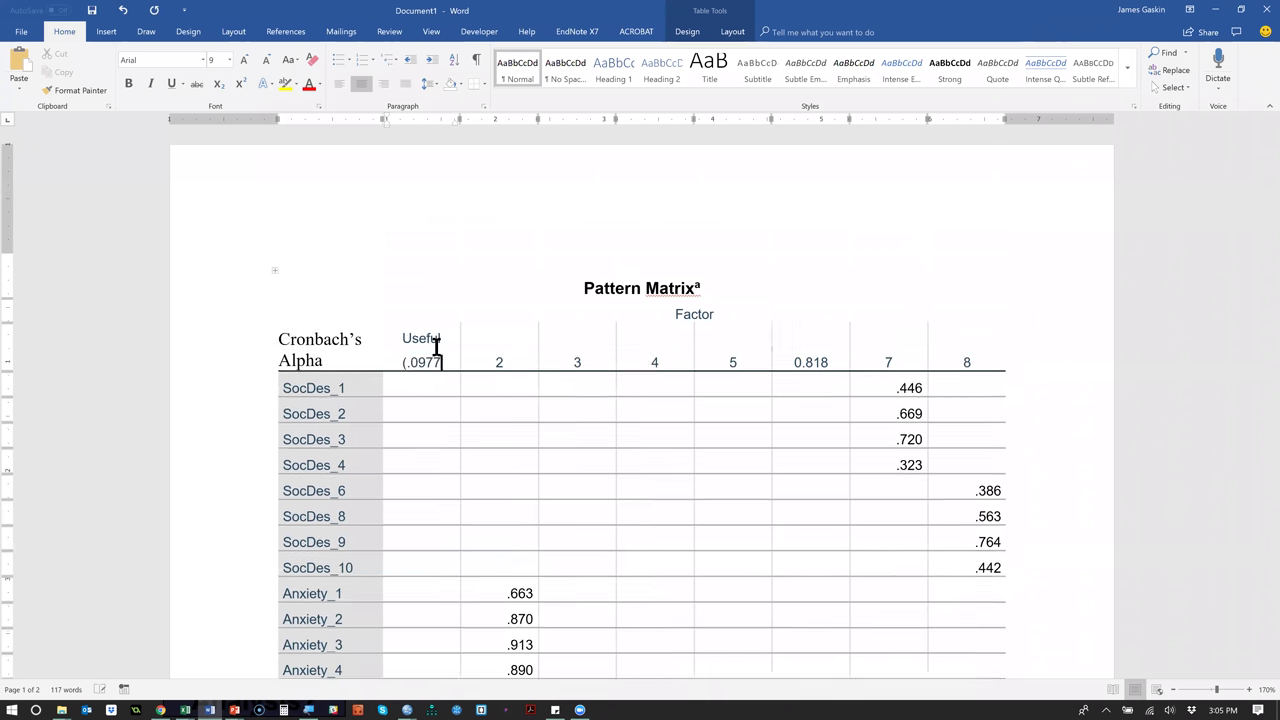
text())
key(Left)
key(Left)
key(Left)
key(BackSpace)
key(BackSpace)
text(9)
key(Left)
key(Left)
text(0)
Switch to the SPSS output and examine the last factor analysis's Total Variance Explained table.
key(alt+Tab)
key(alt+Tab)
key(alt+Tab)
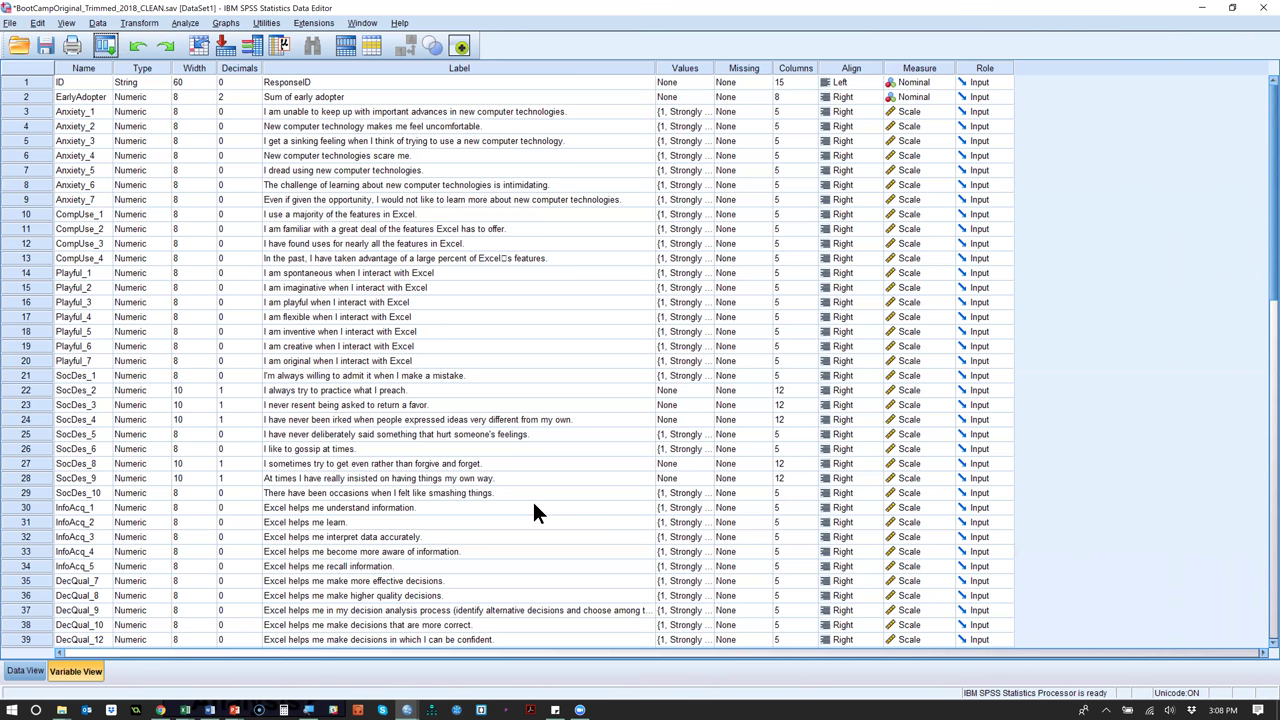
key(alt+Tab)
key(Tab)
key(alt+Tab)
key(Tab)
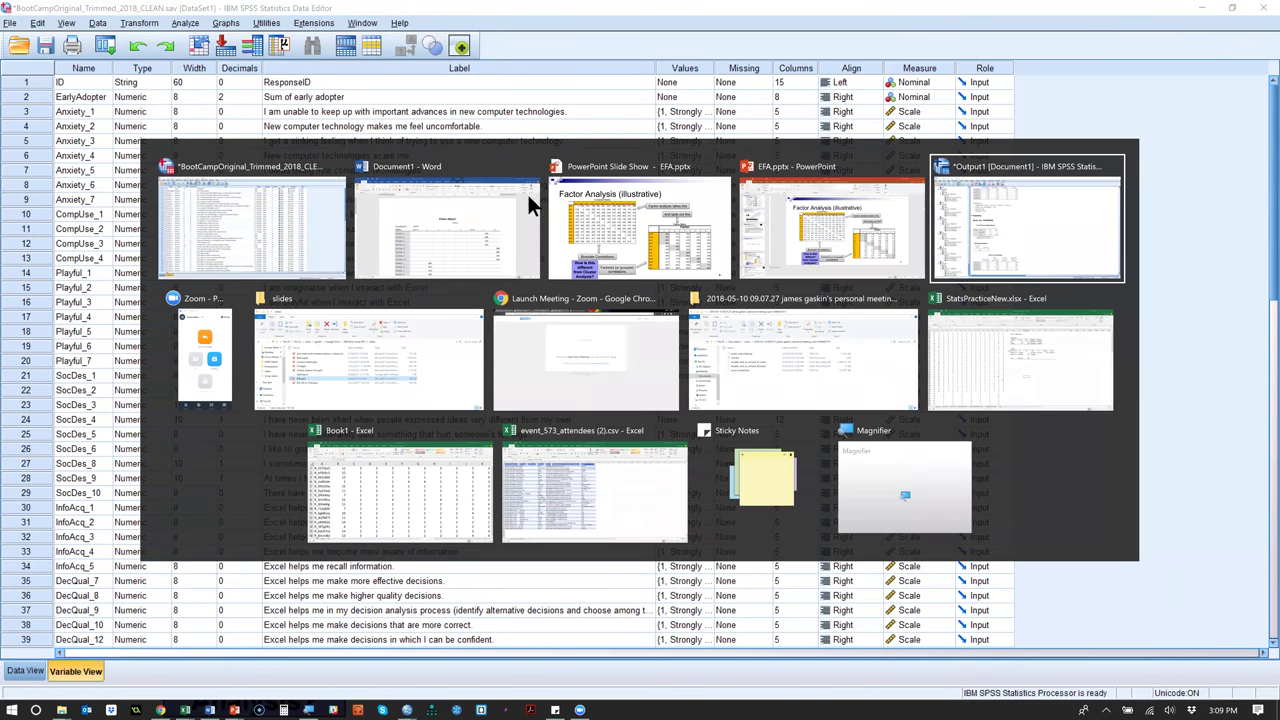
scroll(108, 121, up, 5)
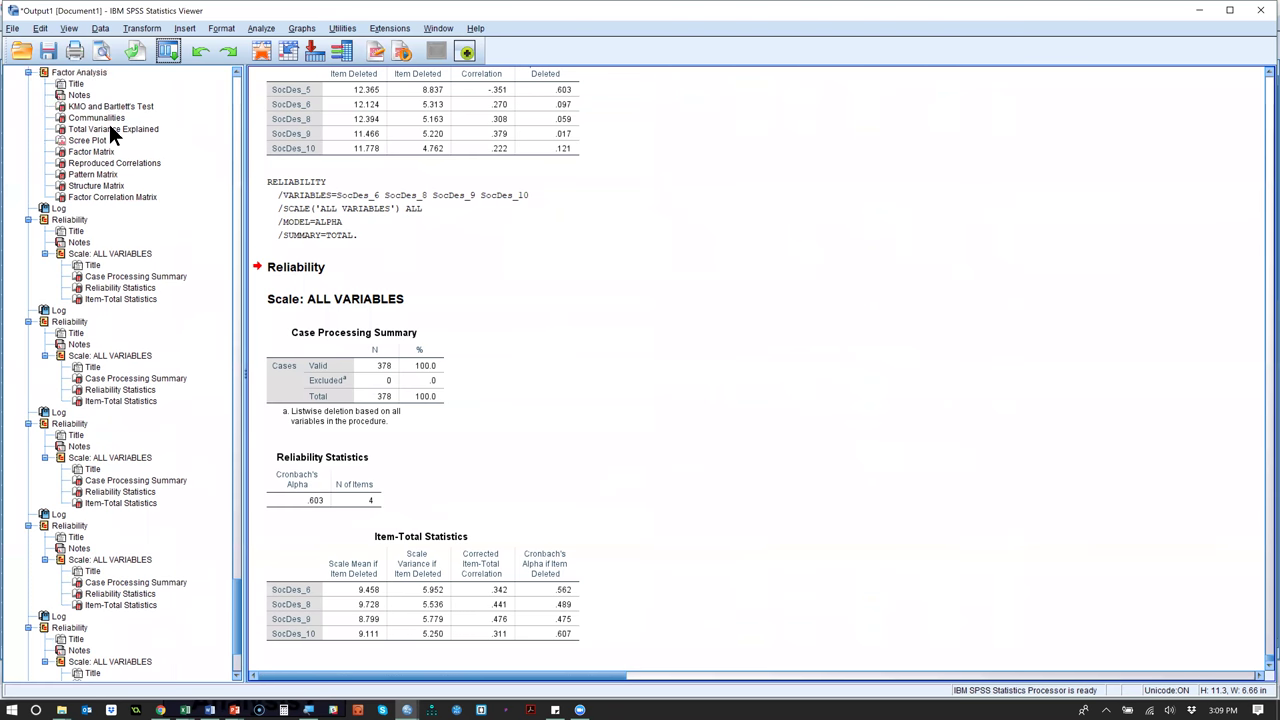
click(114, 160)
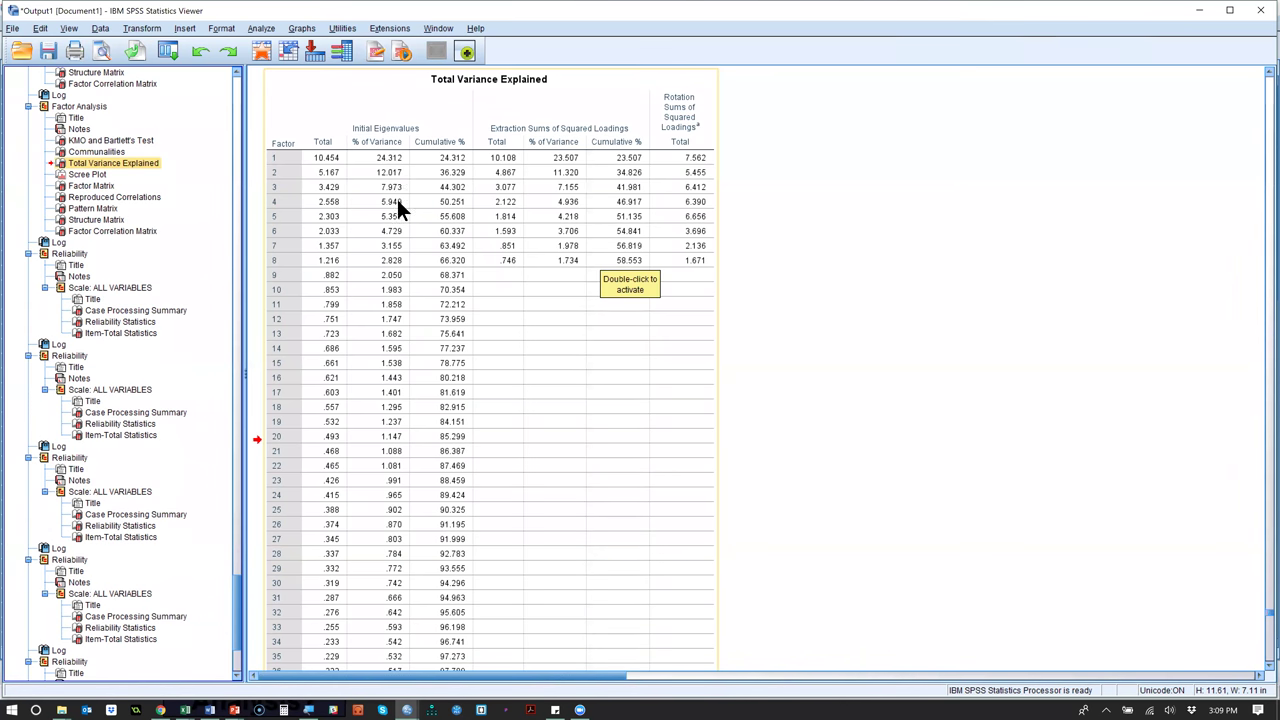
click(626, 312)
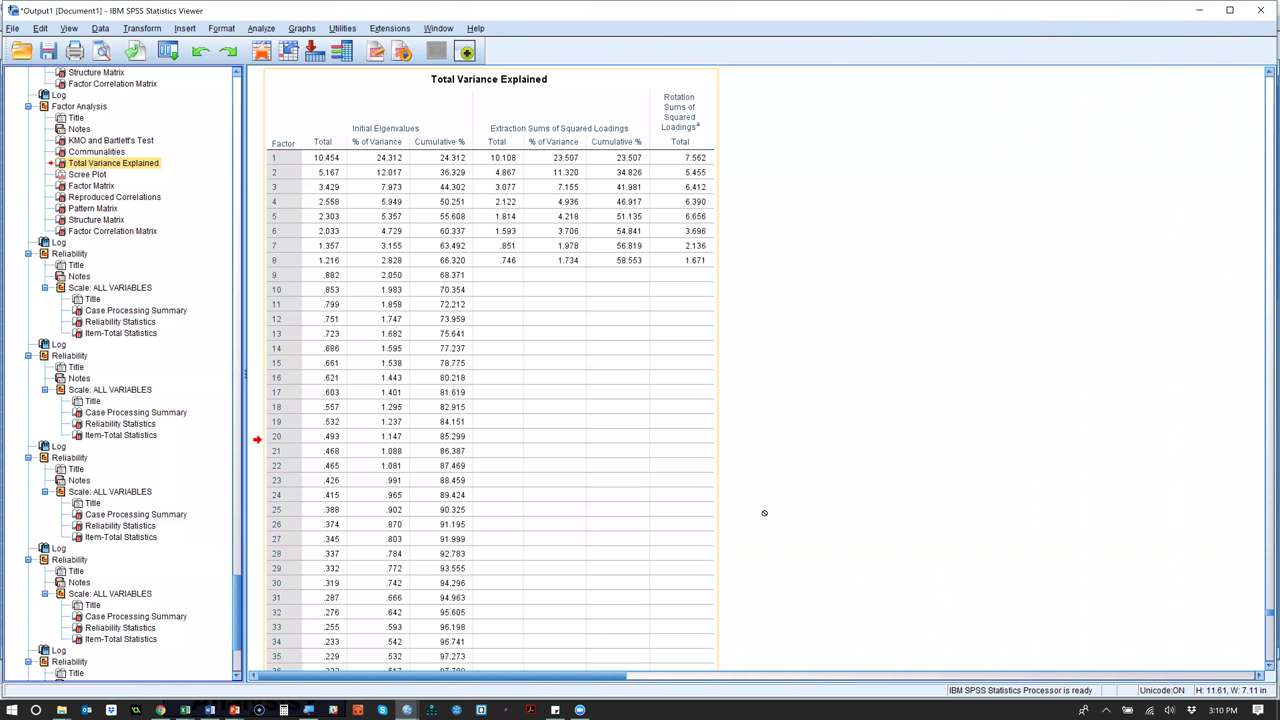
Switch to the PowerPoint slide show and display the full Applications of Factor Analysis slide.
key(alt+Tab)
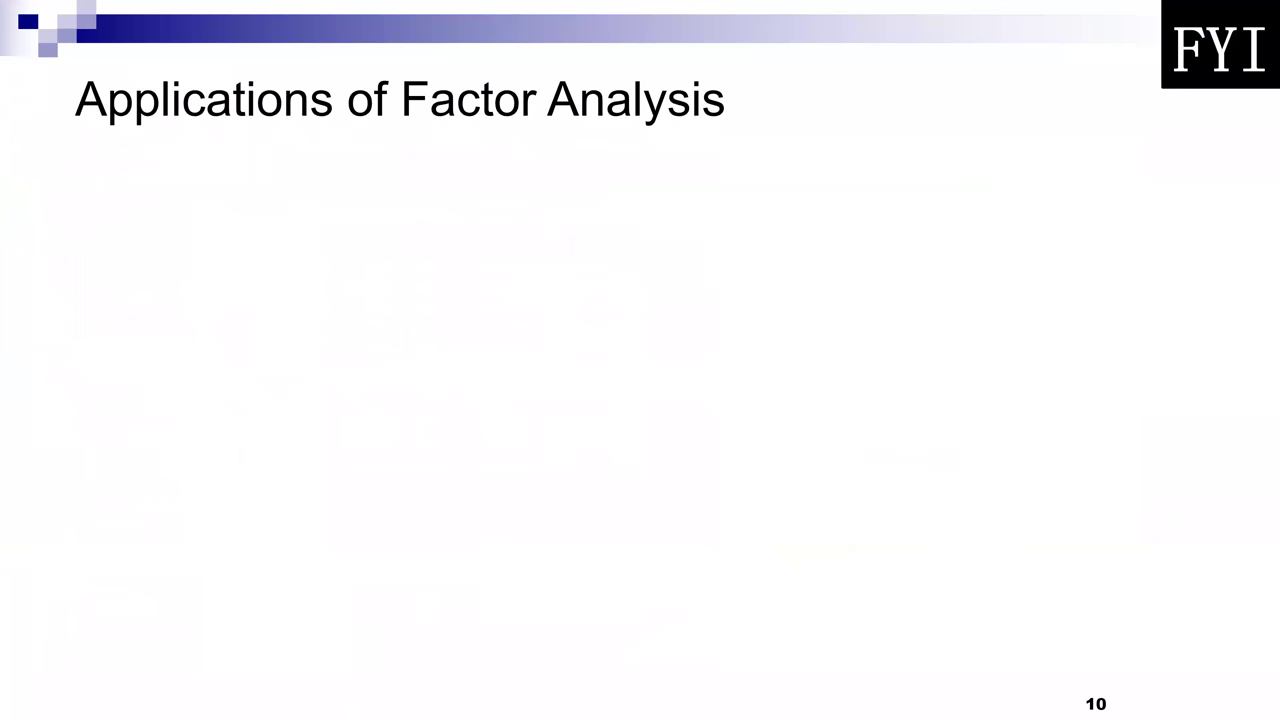
key(Right)
key(Left)
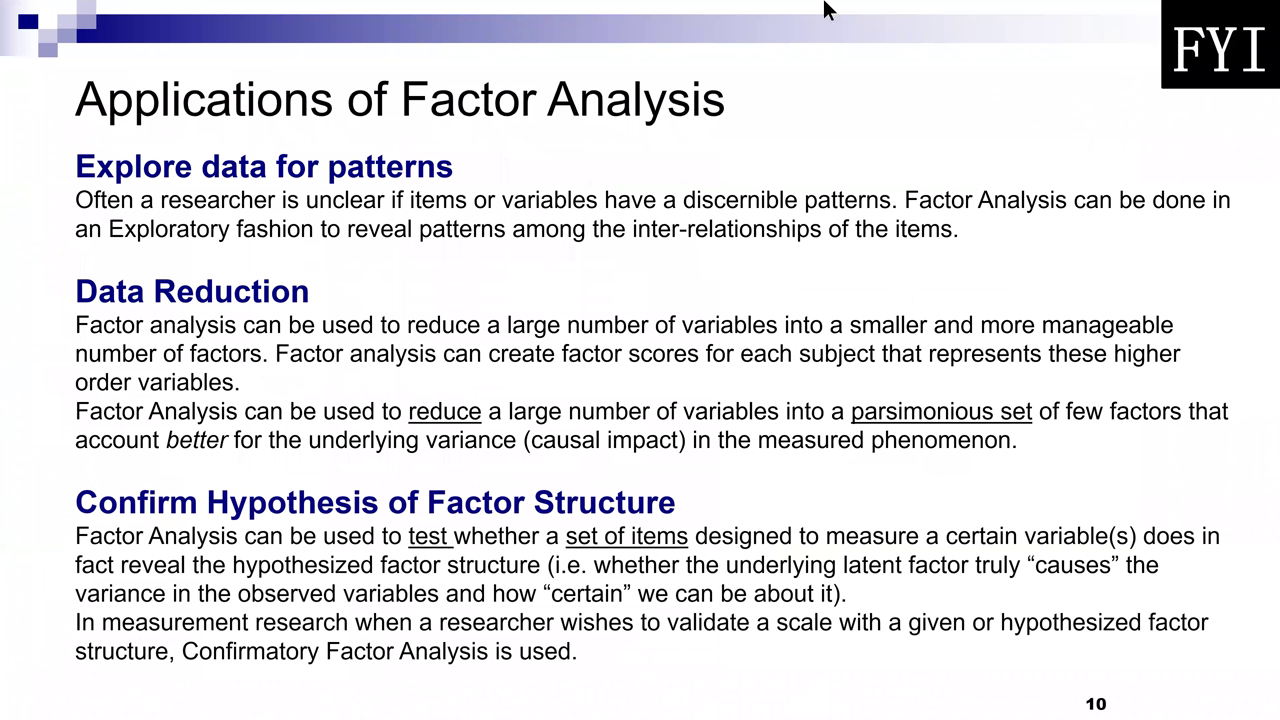
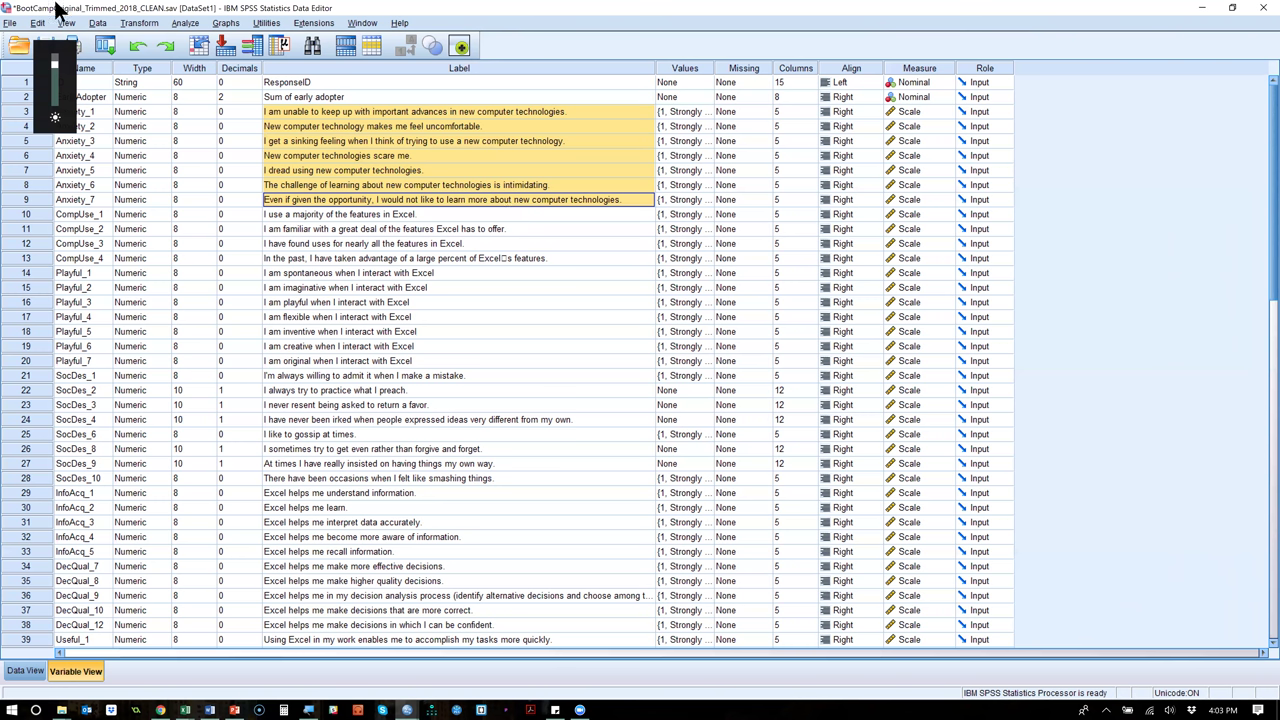
Select a random sample of approximately 50% of all cases, filtering out the unselected cases.
click(99, 23)
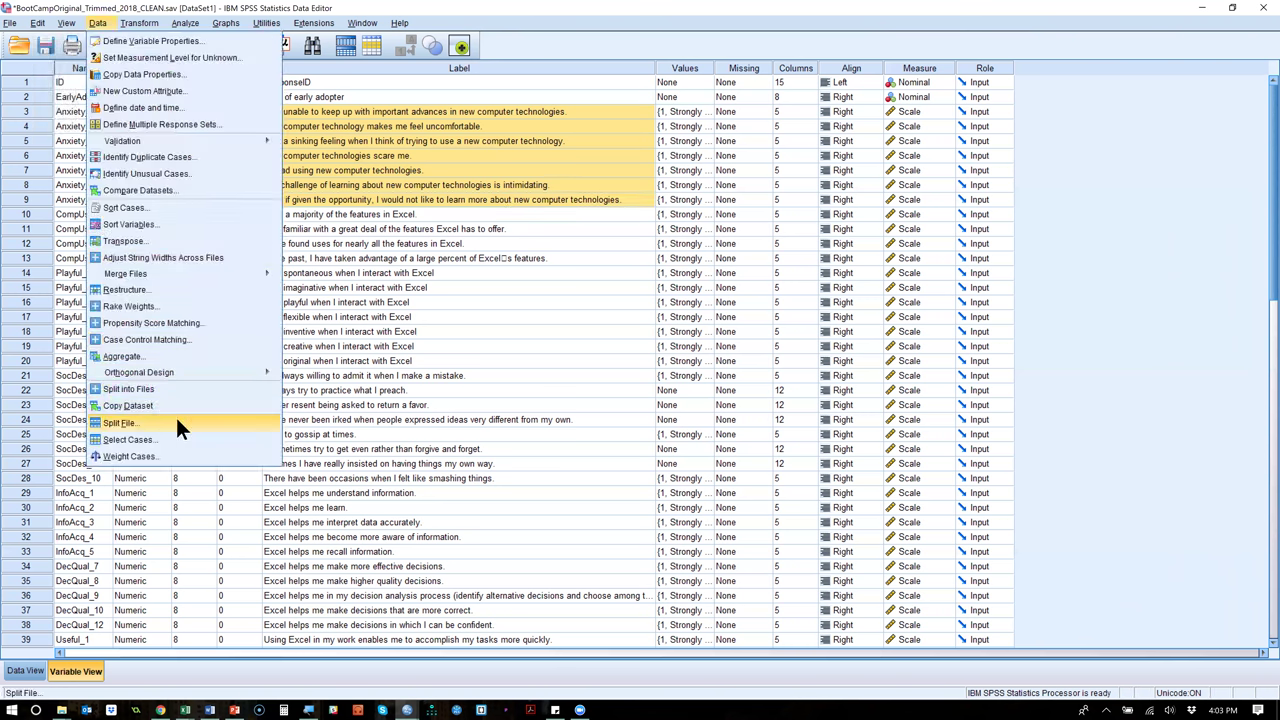
mouse_move(157, 24)
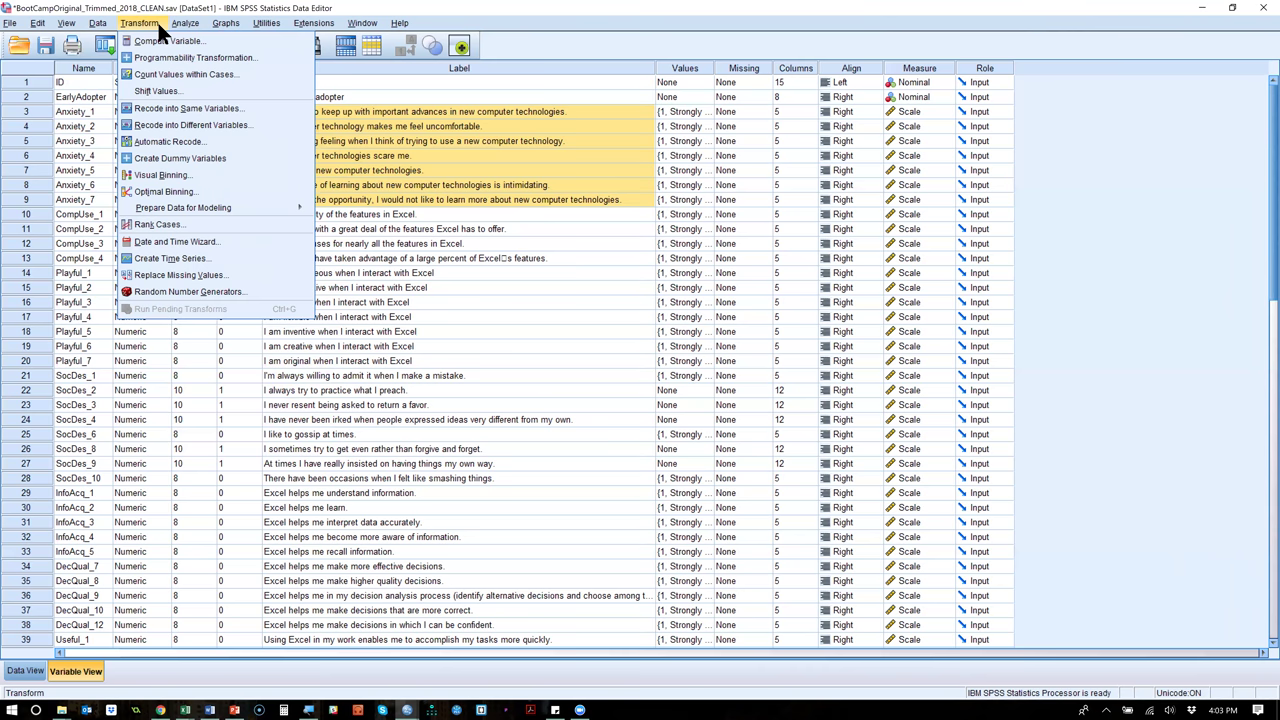
mouse_move(99, 23)
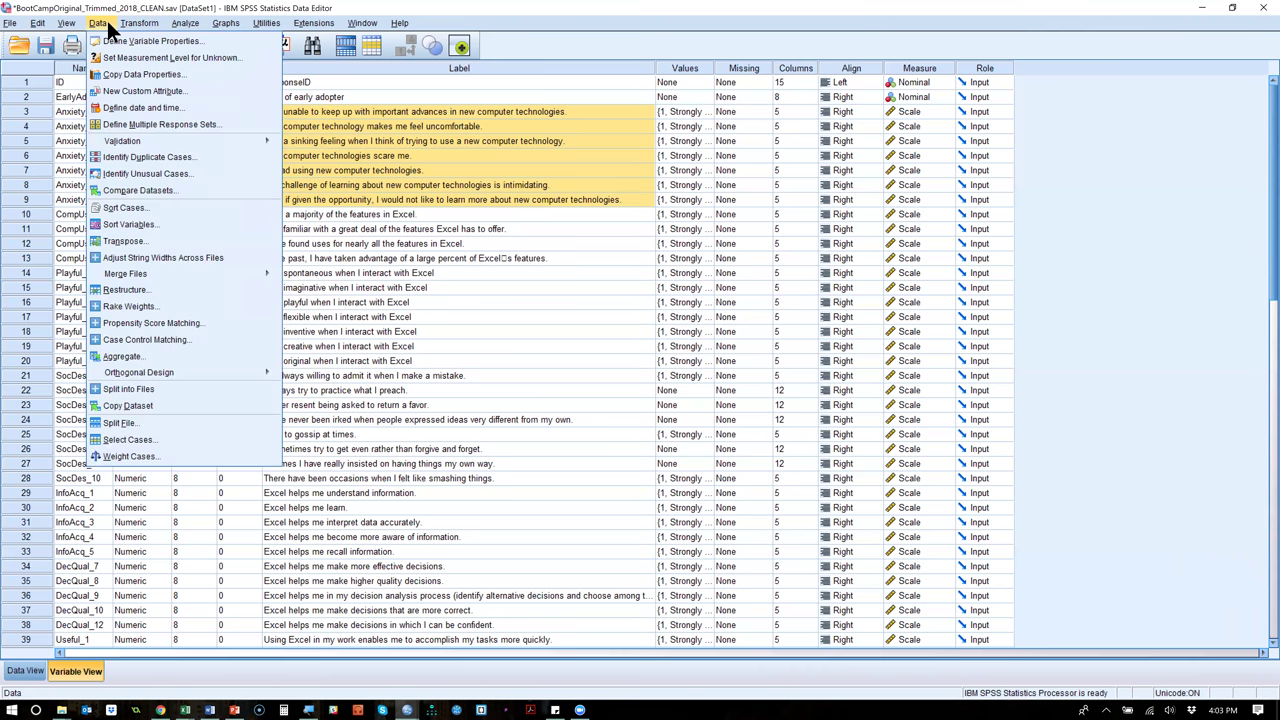
click(163, 443)
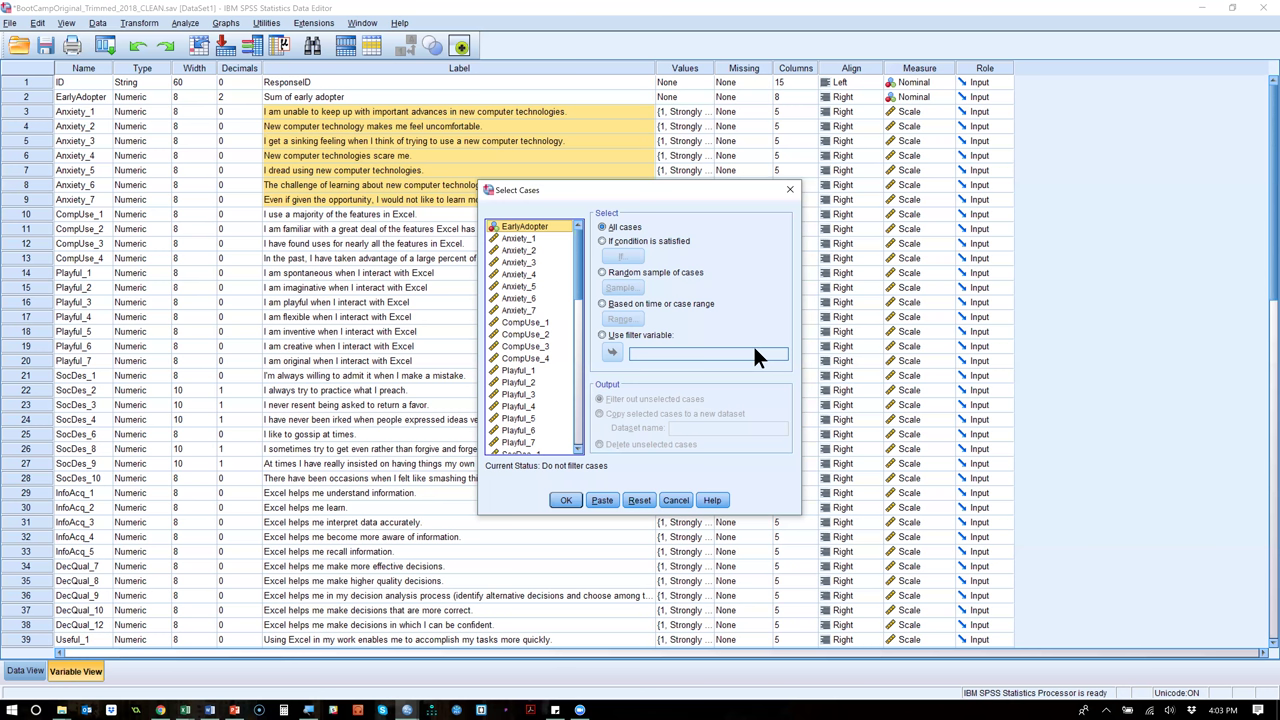
click(603, 273)
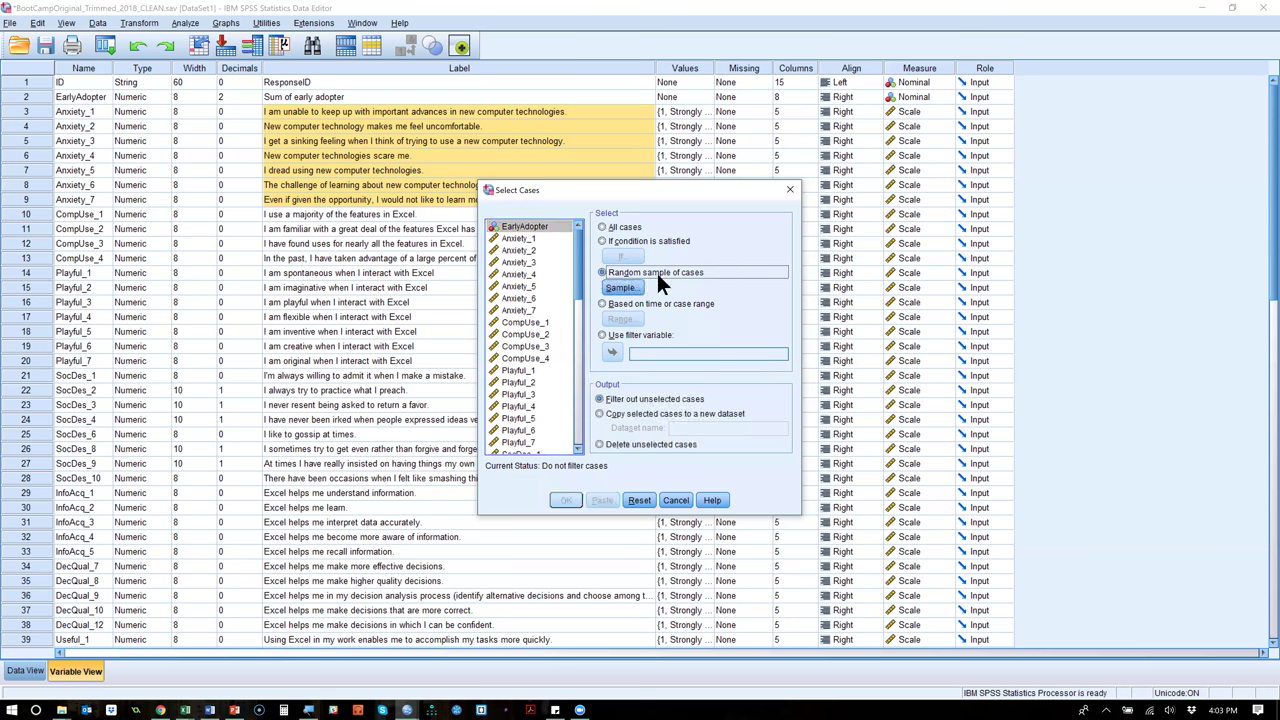
click(621, 288)
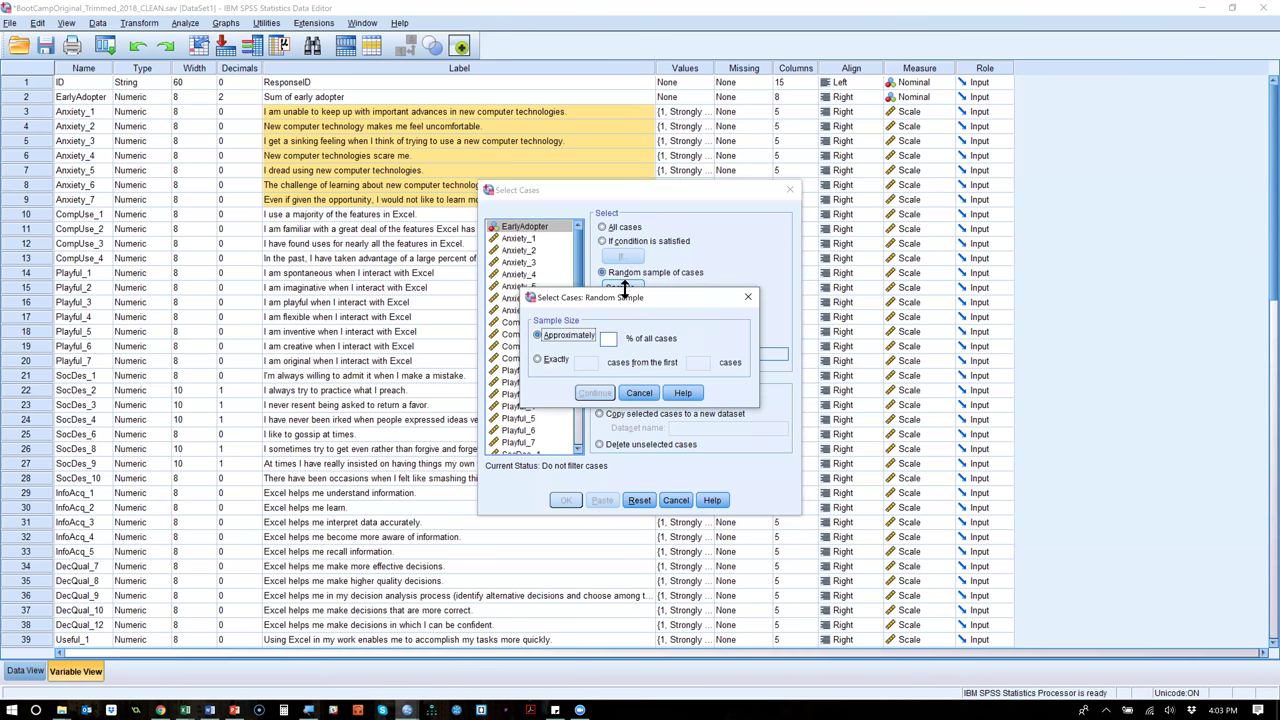
click(609, 339)
text(50)
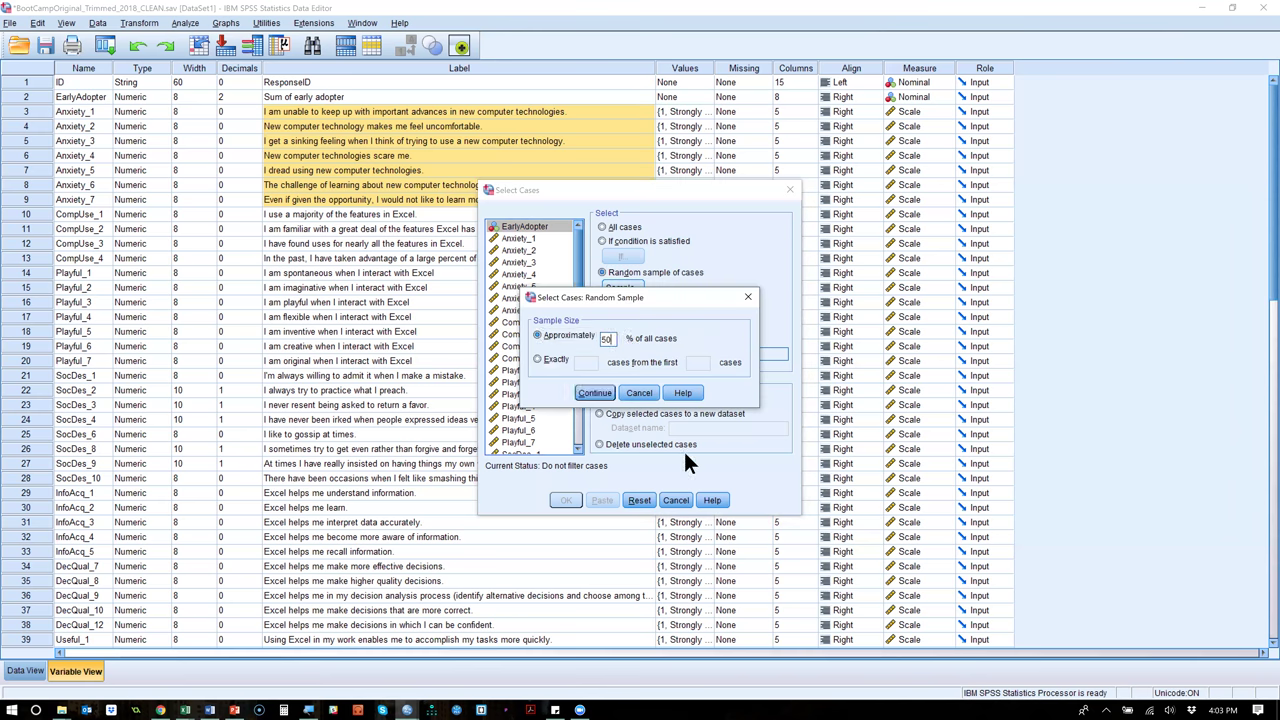
click(600, 394)
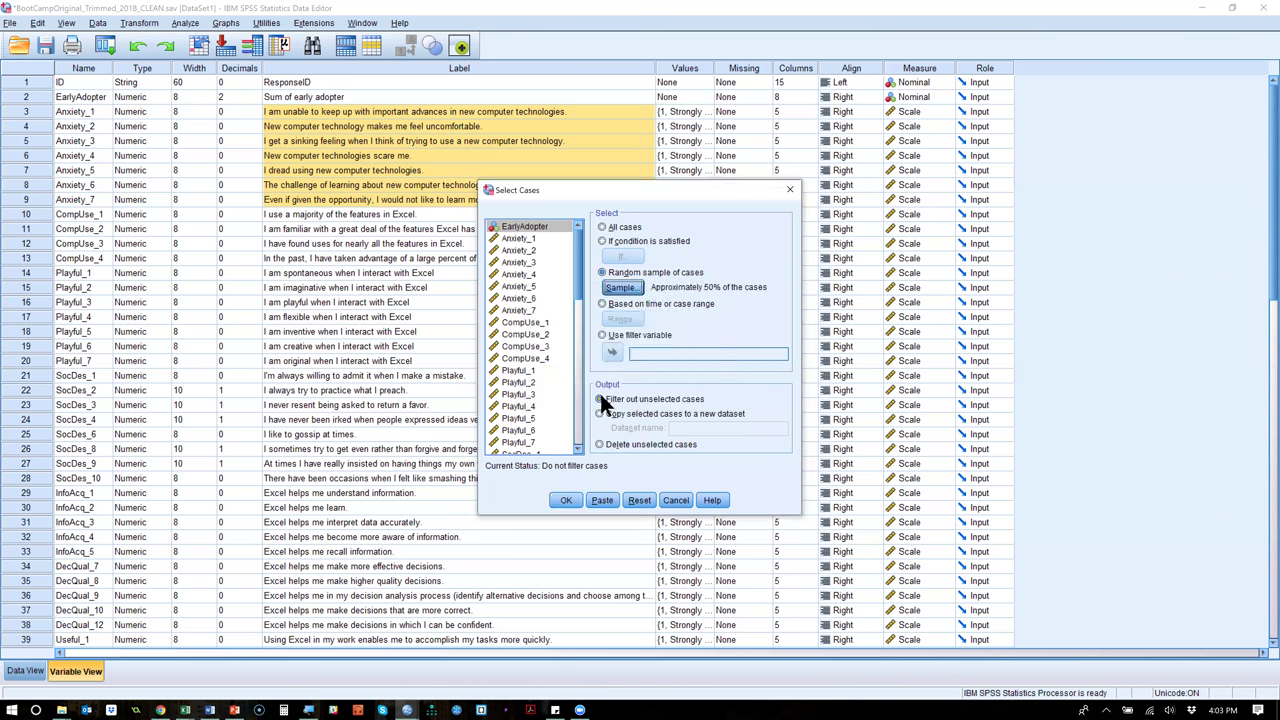
click(564, 499)
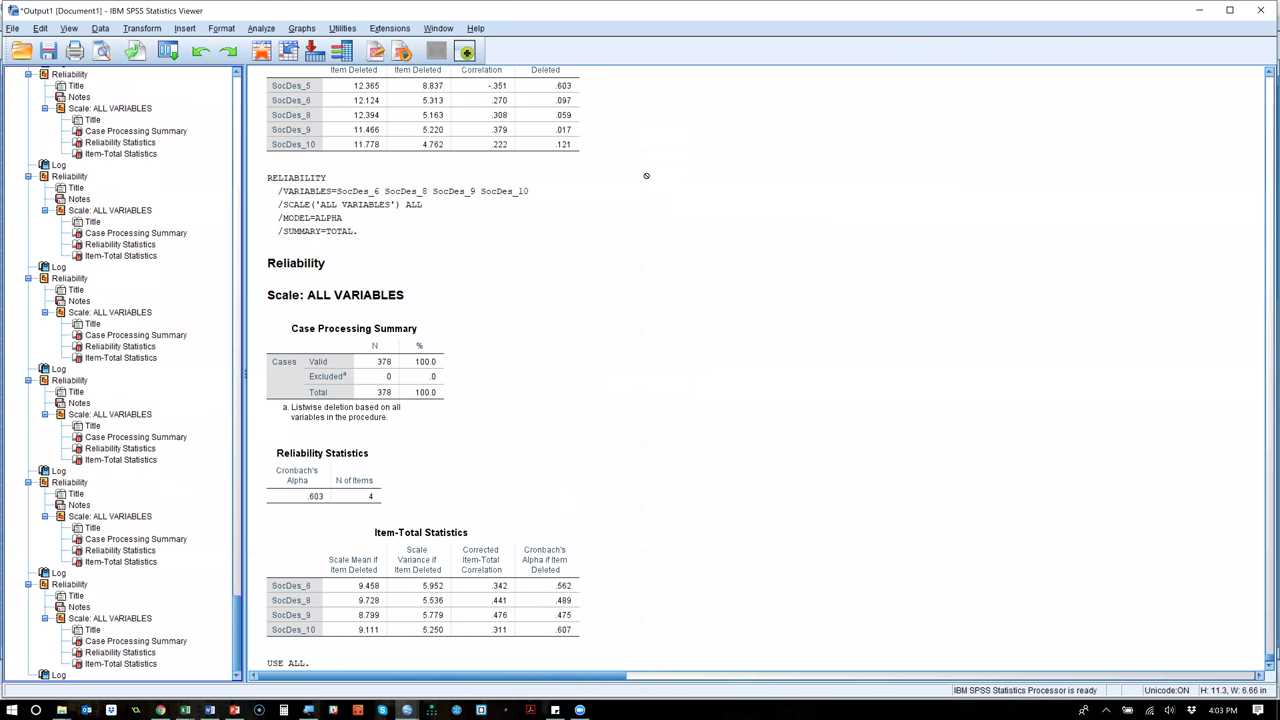
Review the filtered-out cases in the Data Editor's data rows, and rerun the factor analysis with its existing settings on the random sample.
key(alt+Tab)
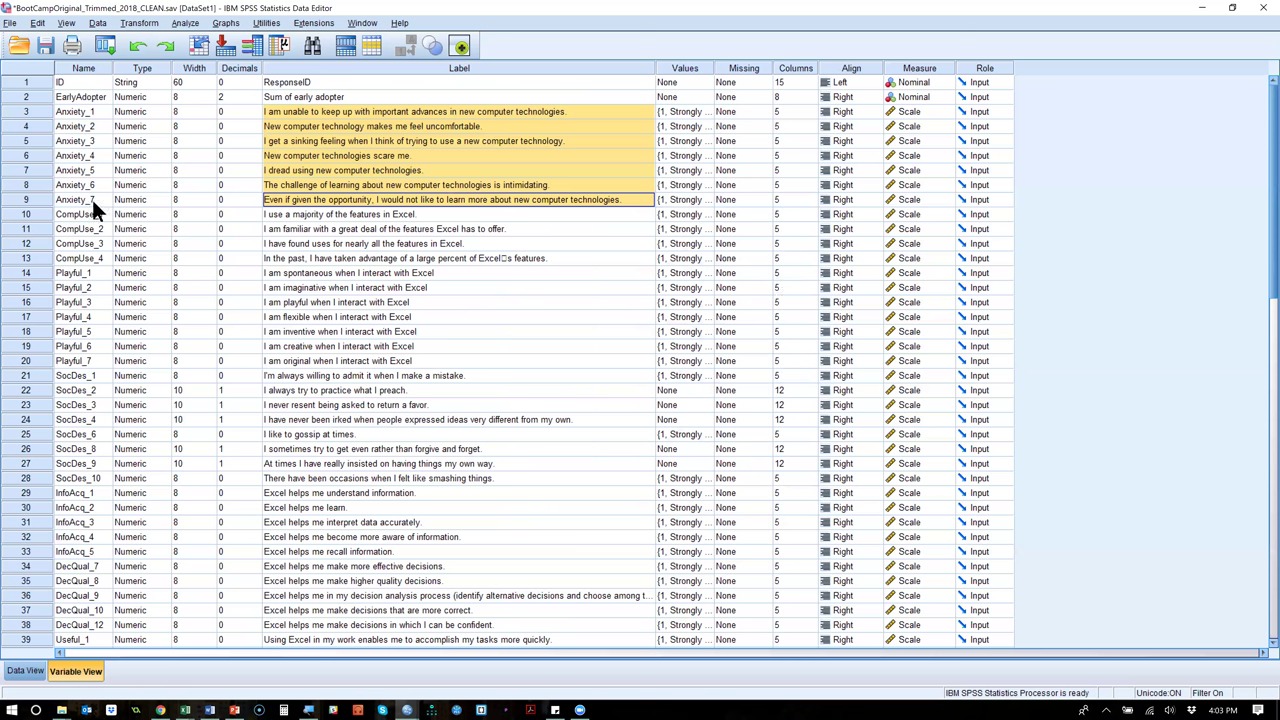
click(28, 671)
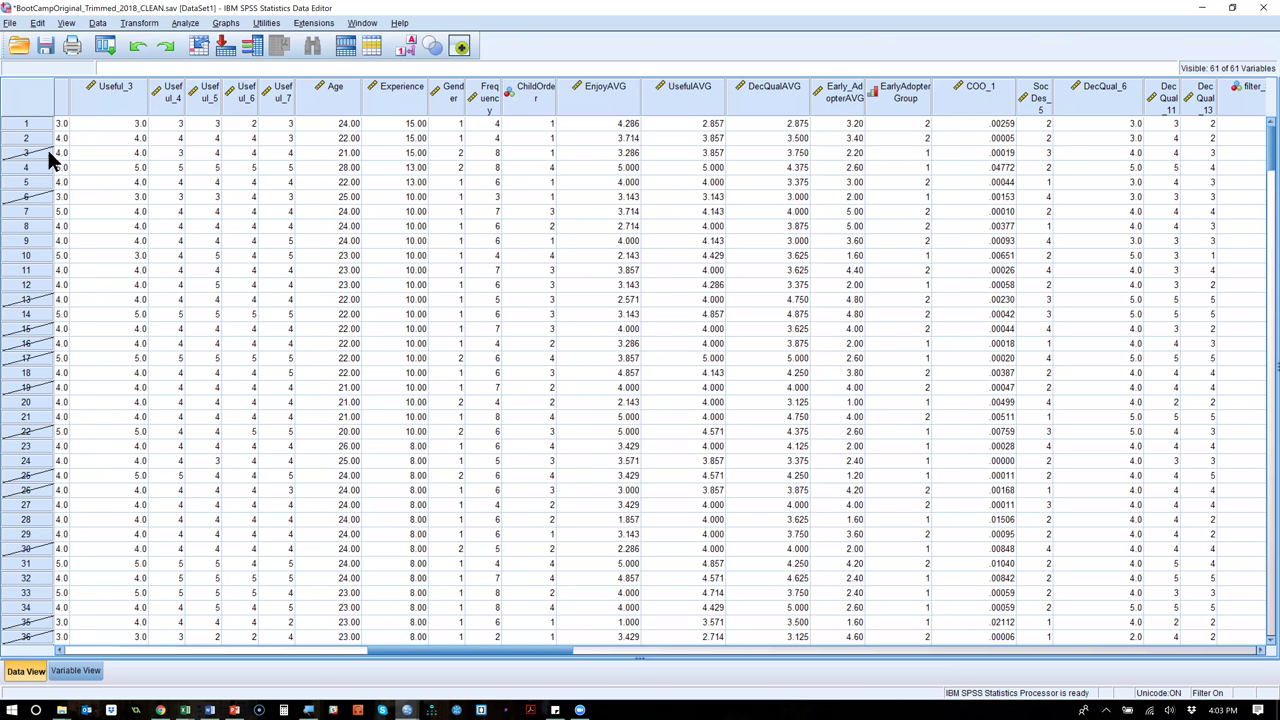
scroll(47, 405, down, 9)
scroll(47, 409, down, 12)
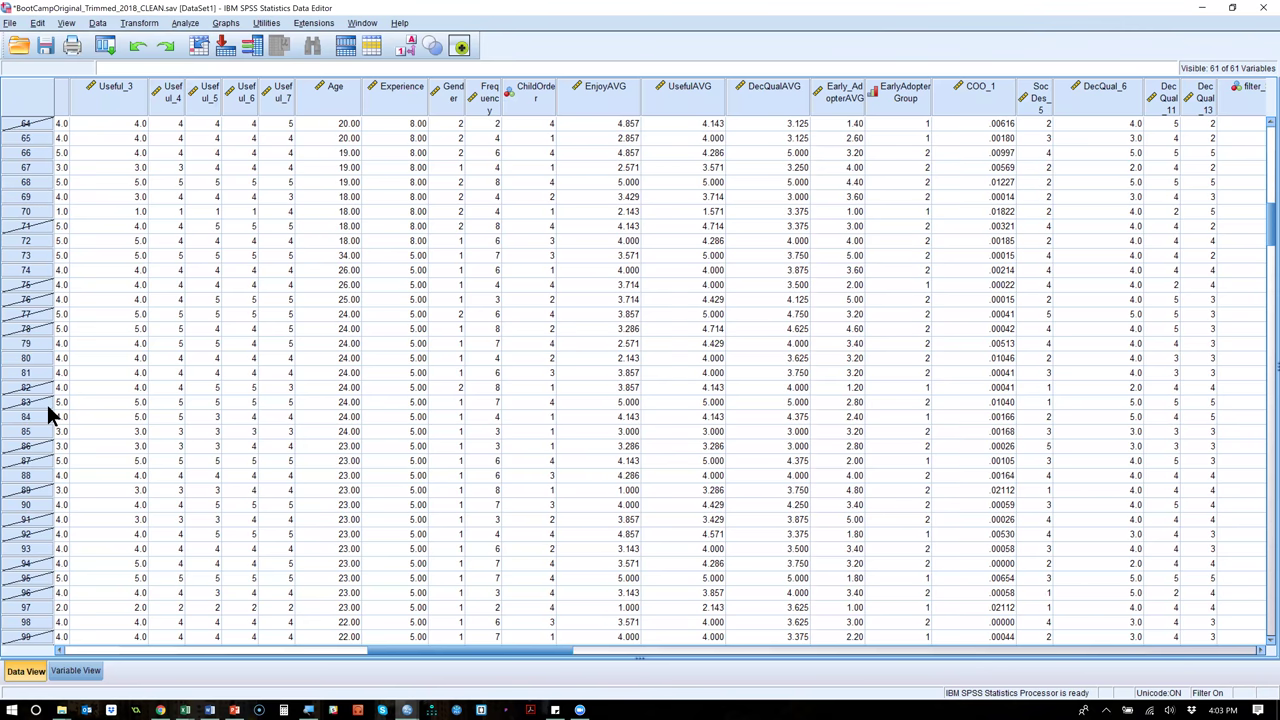
click(103, 45)
click(125, 103)
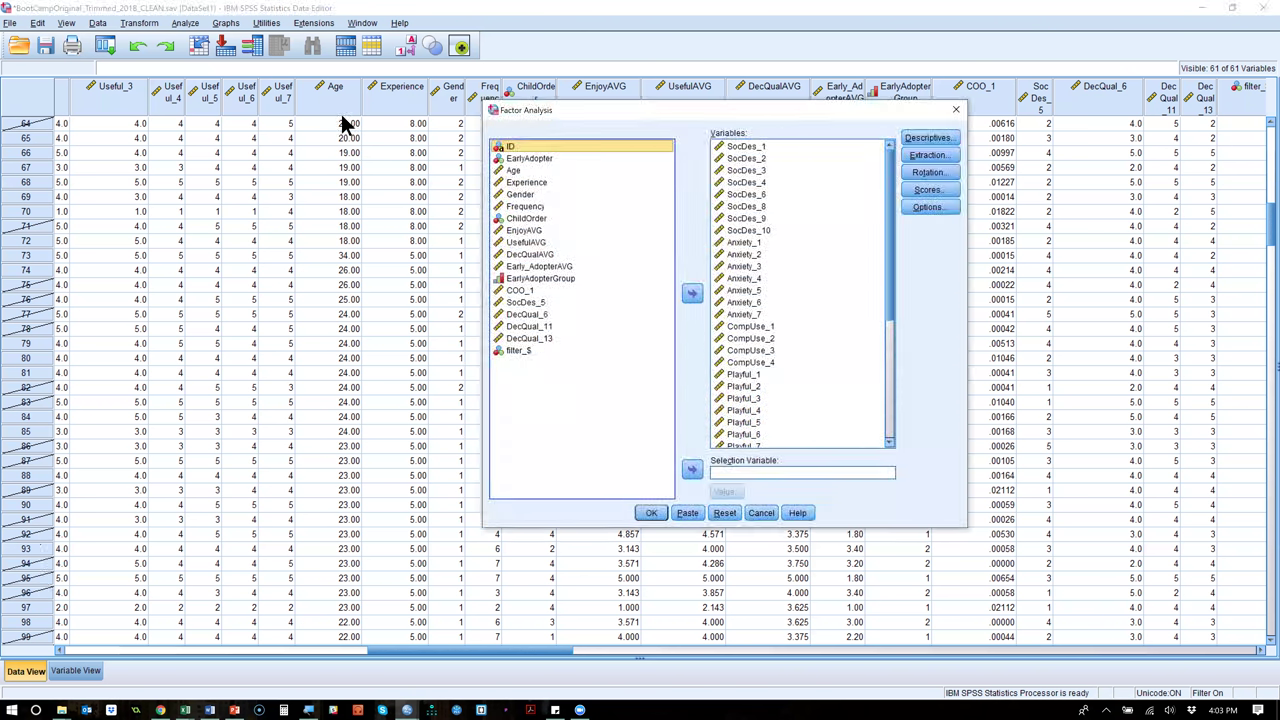
click(650, 512)
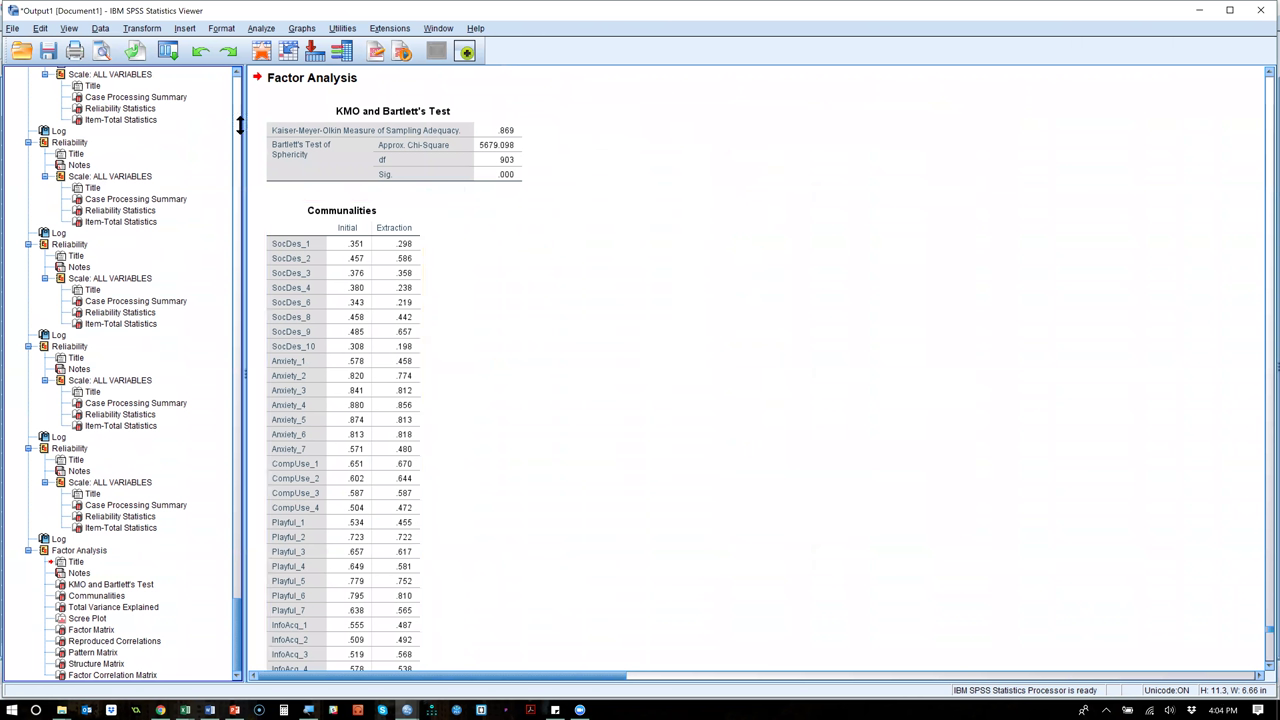
click(172, 52)
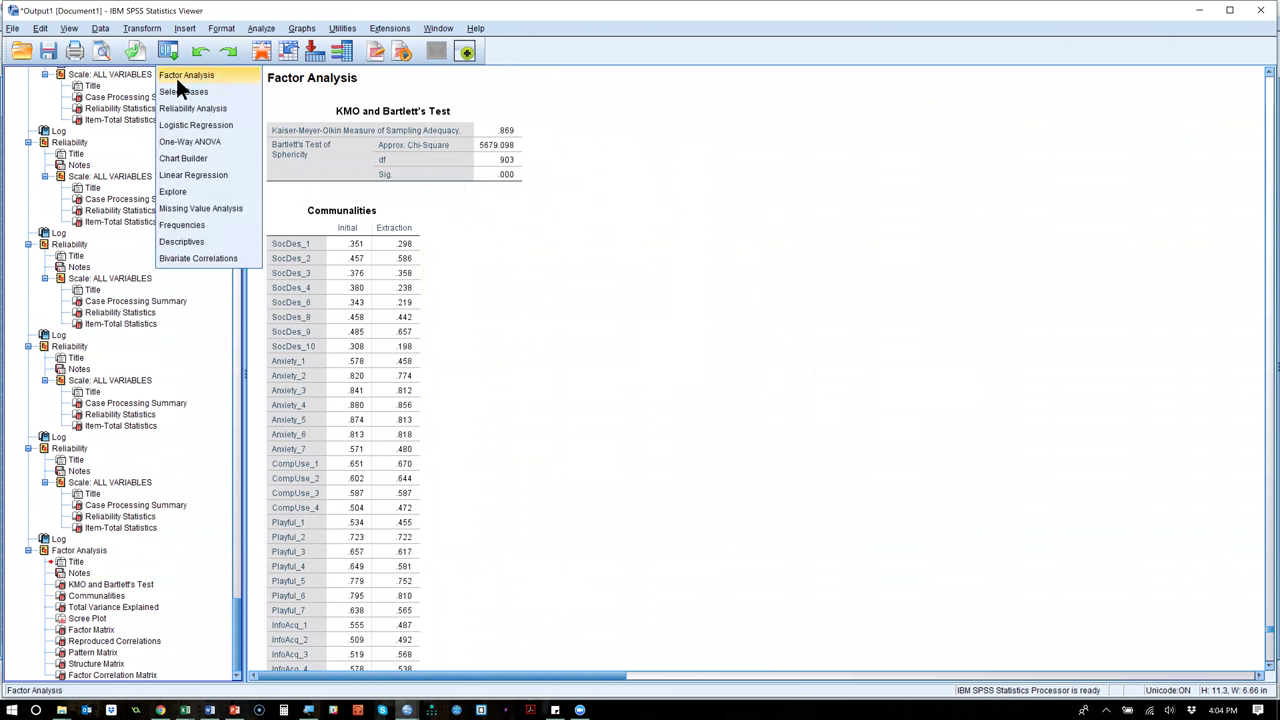
click(270, 78)
click(929, 155)
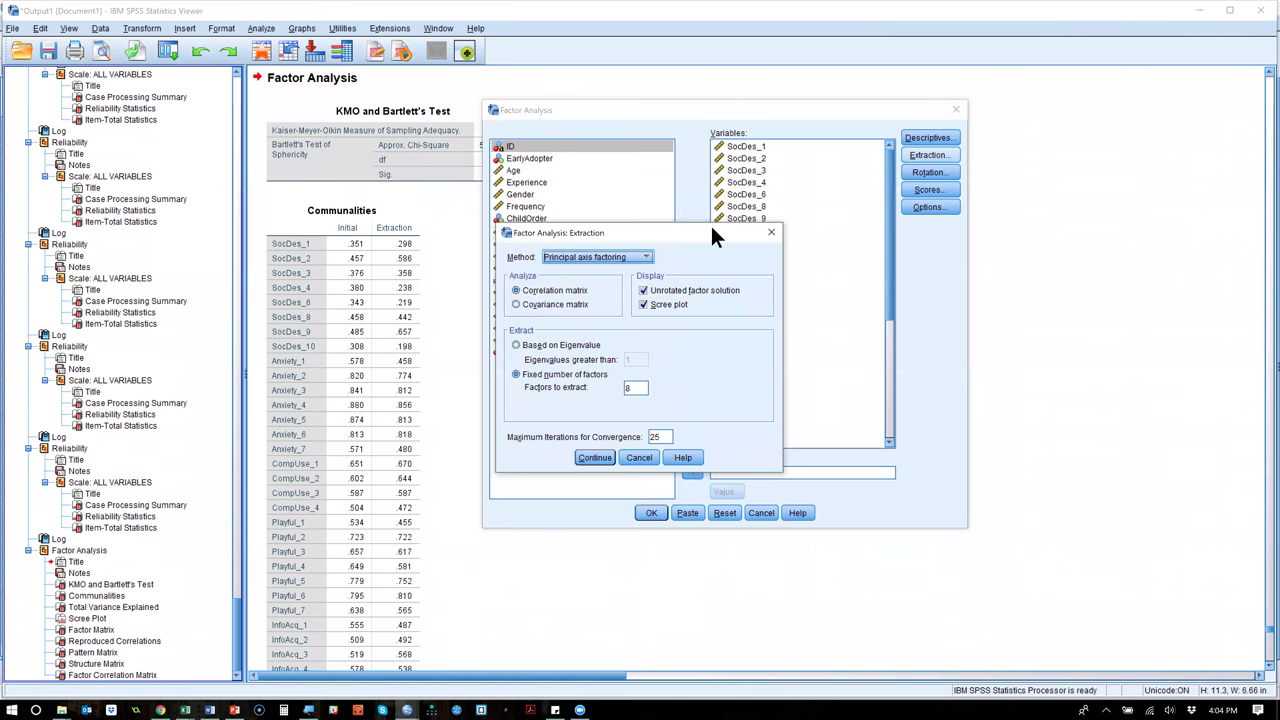
click(622, 256)
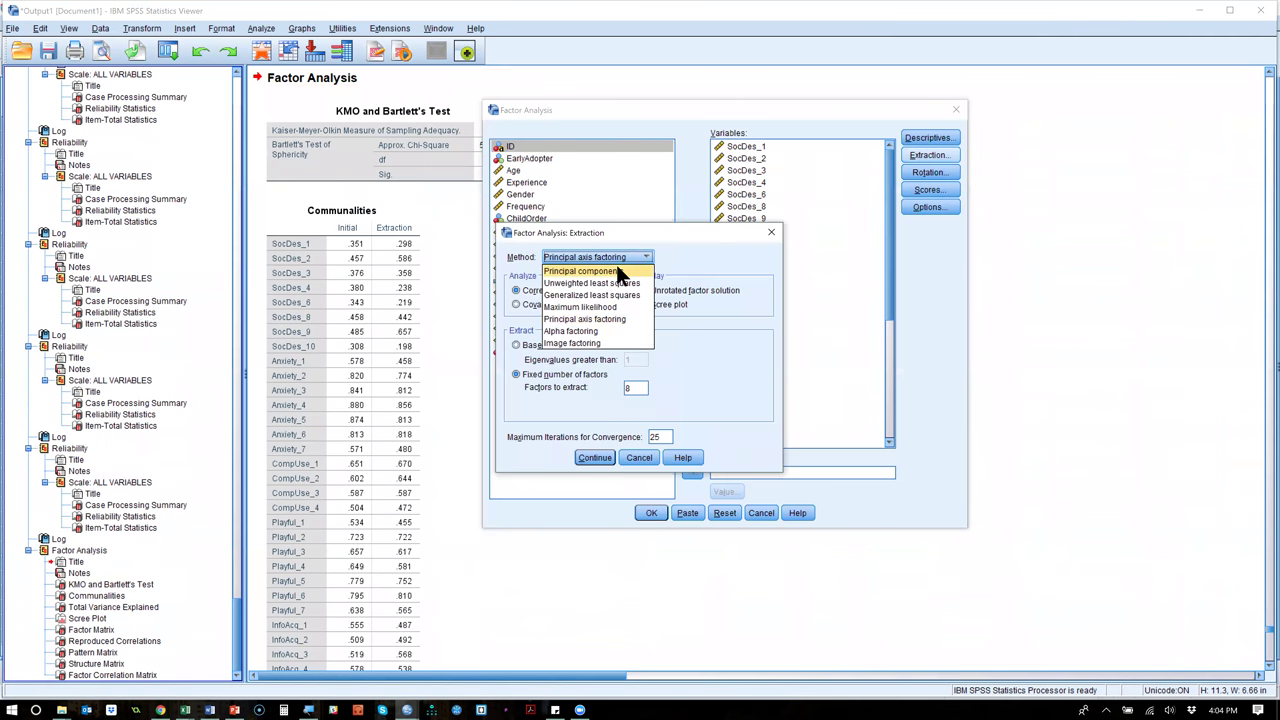
click(616, 266)
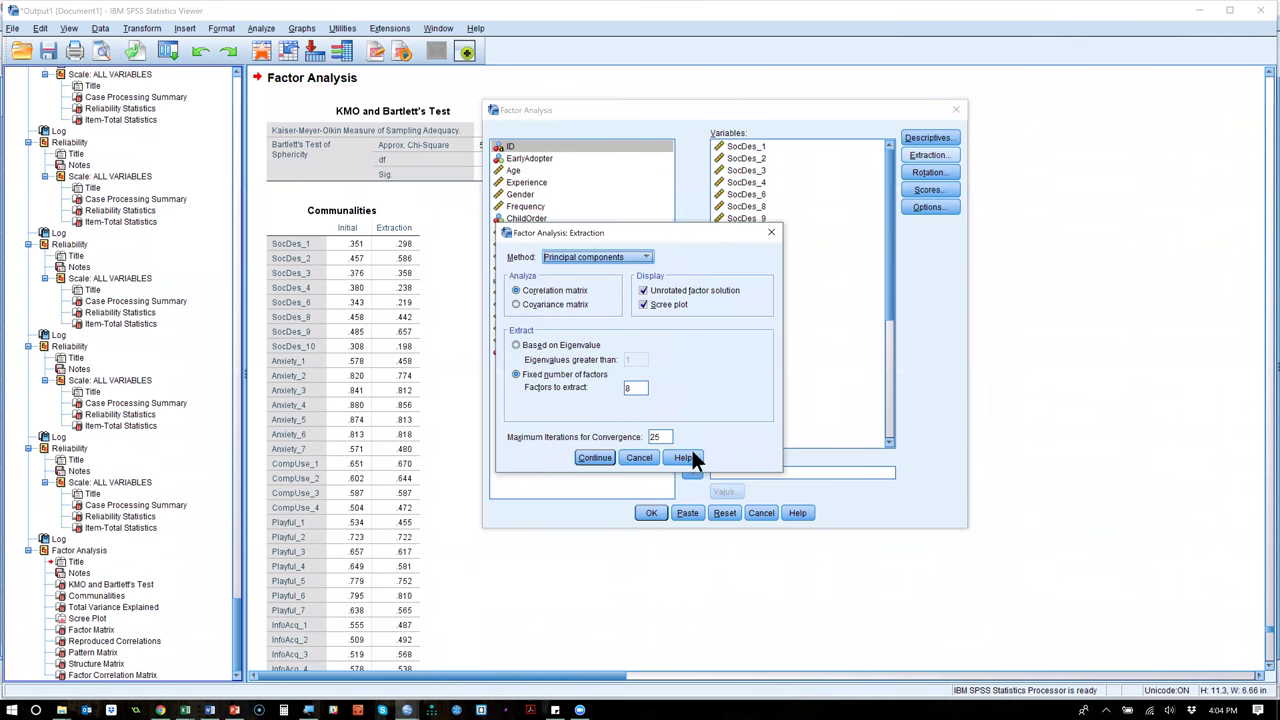
click(594, 457)
click(758, 514)
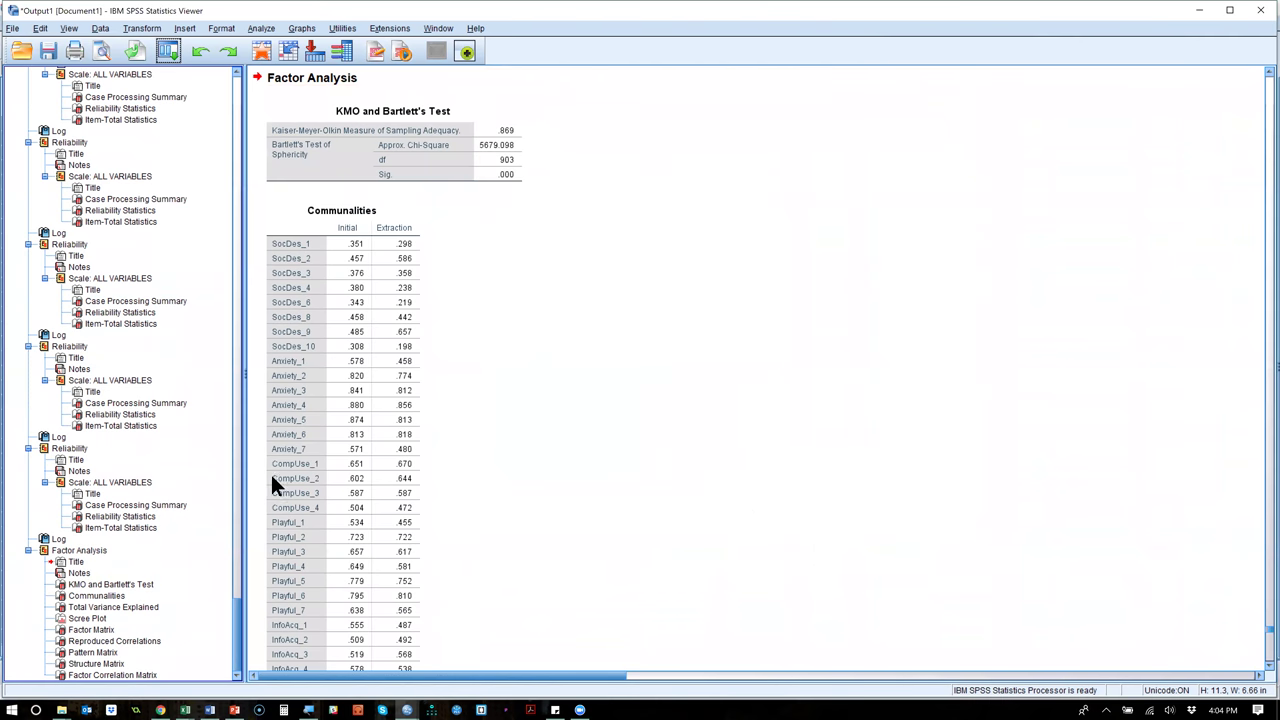
Examine the new factor analysis's Pattern Matrix, checking how the items of each construct load across the eight factors.
click(102, 647)
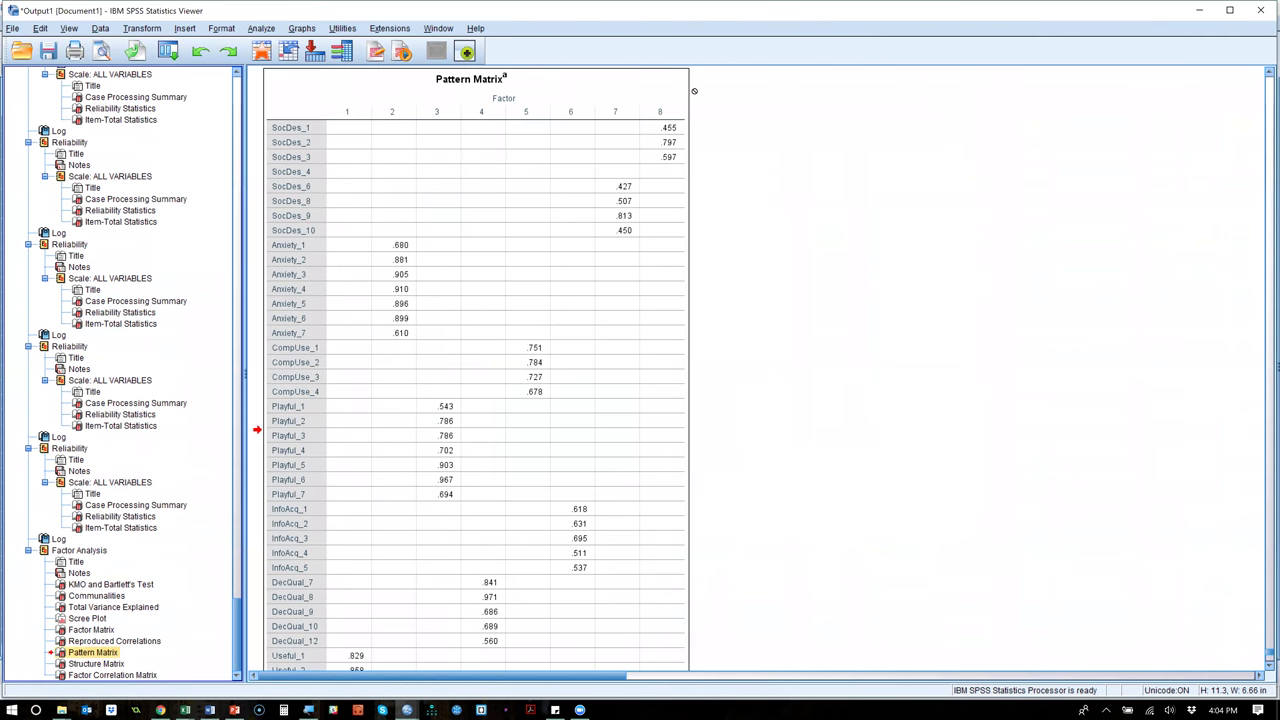
double_click(671, 148)
scroll(644, 233, down, 3)
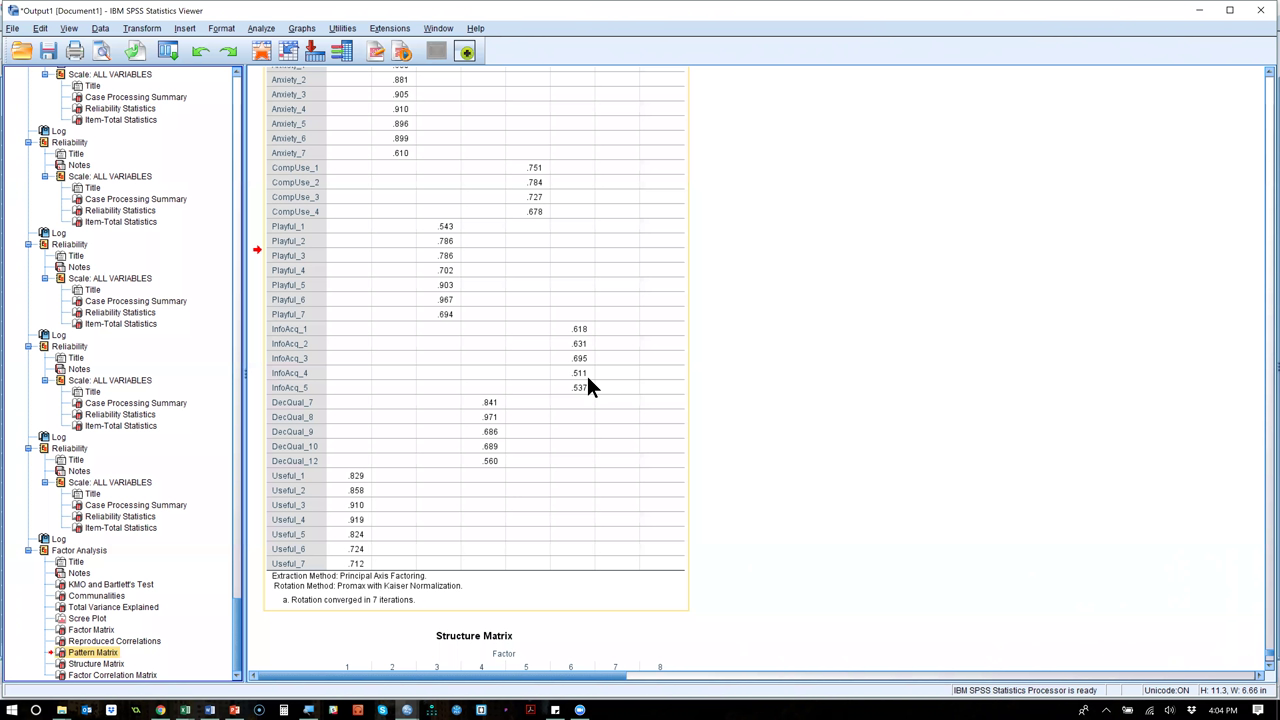
scroll(586, 373, up, 4)
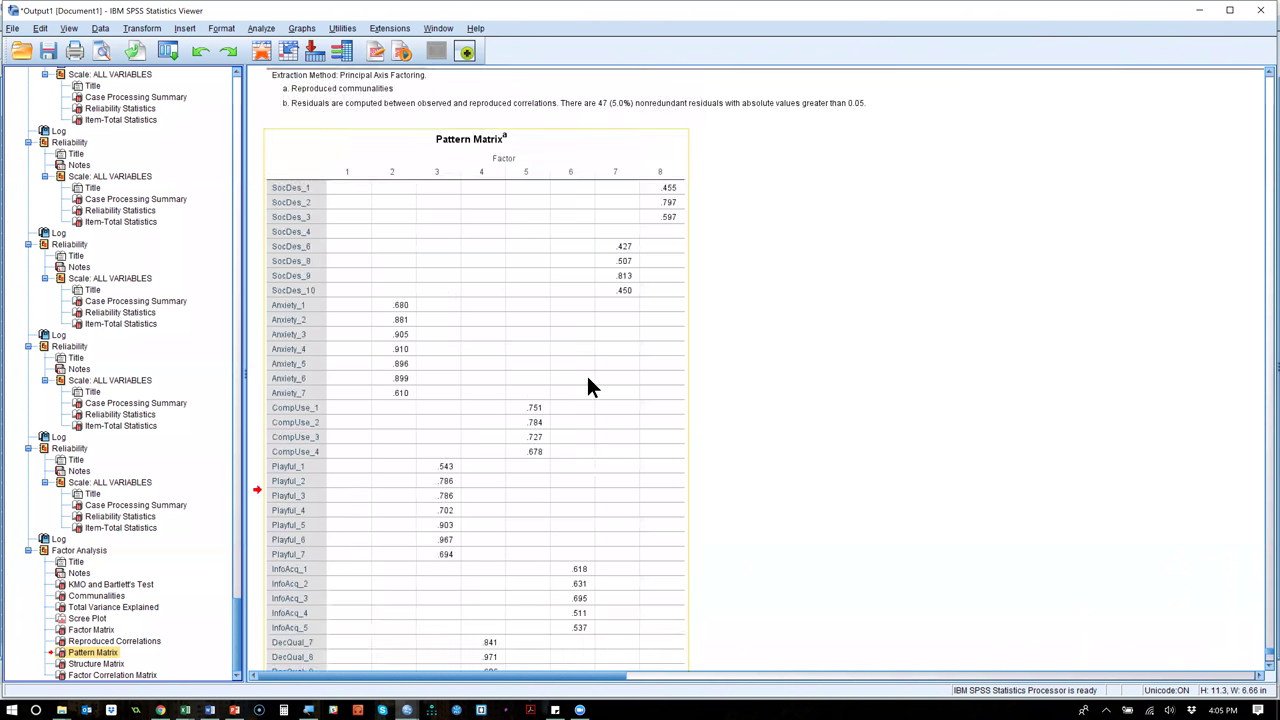
scroll(586, 373, down, 1)
double_click(588, 379)
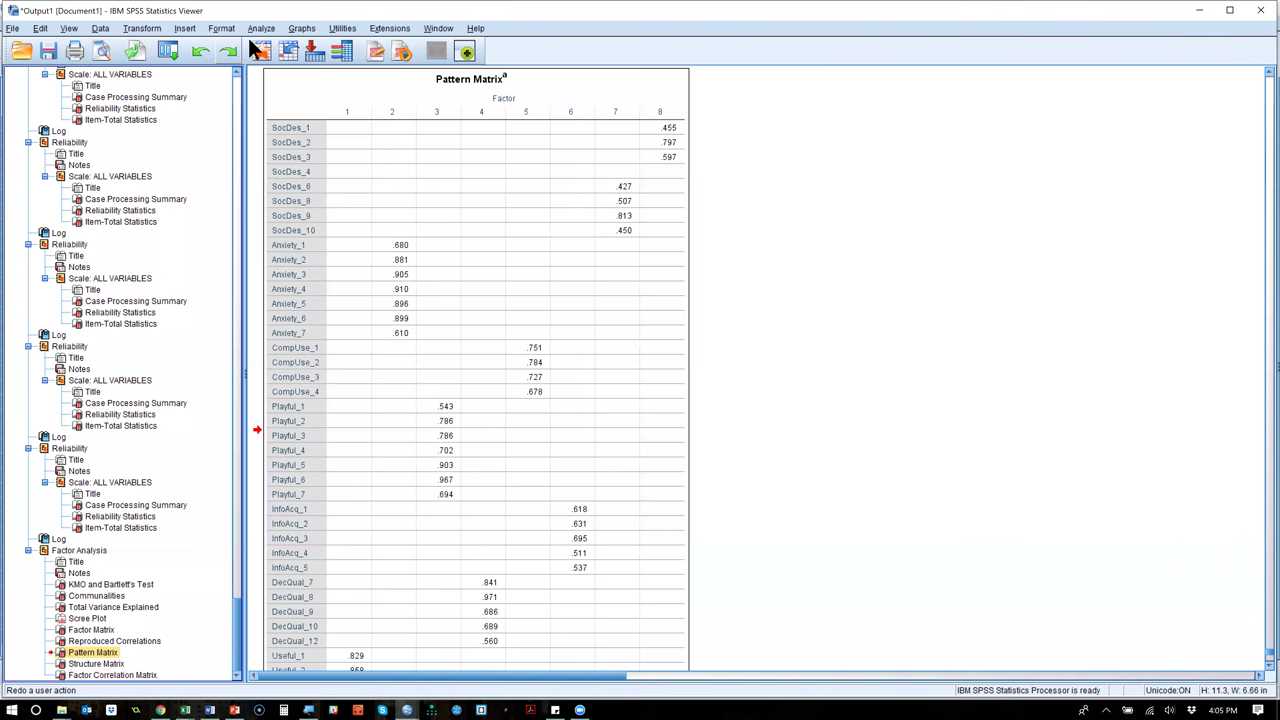
Reset the case selection to all cases and check the case rows in the Data Editor for remaining filter marks.
click(167, 50)
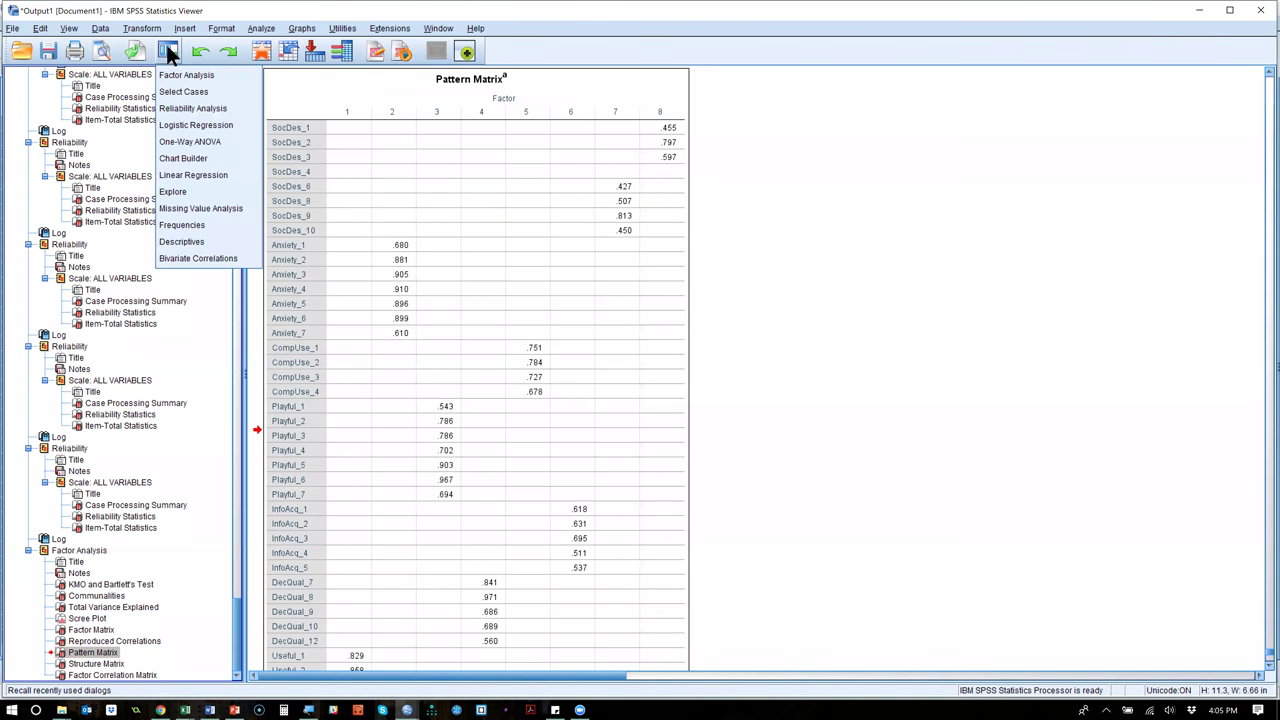
click(260, 11)
click(100, 28)
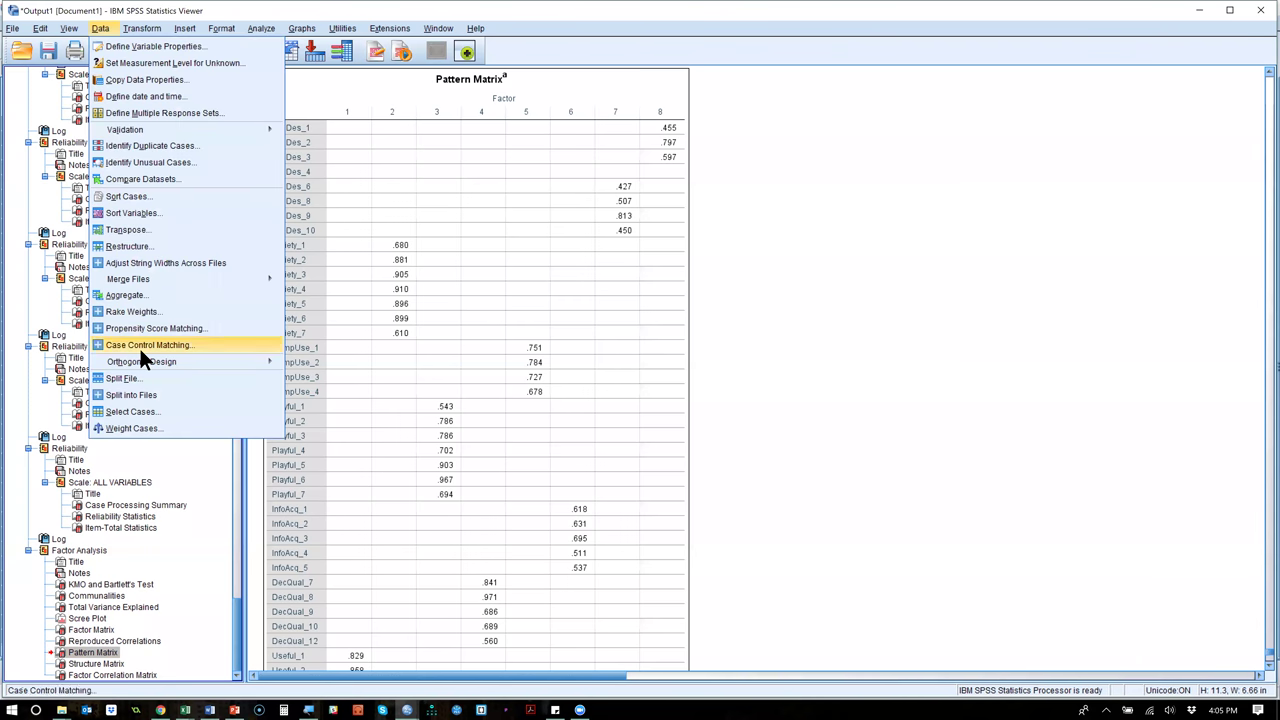
click(172, 412)
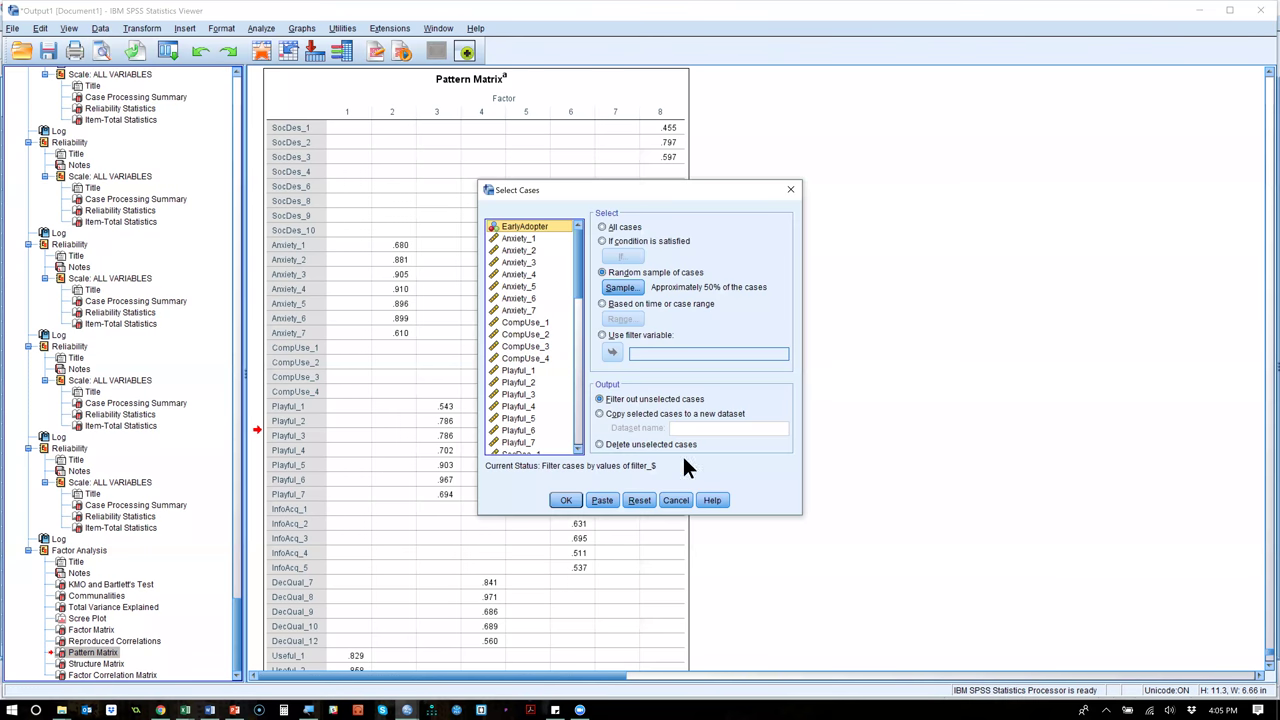
click(639, 498)
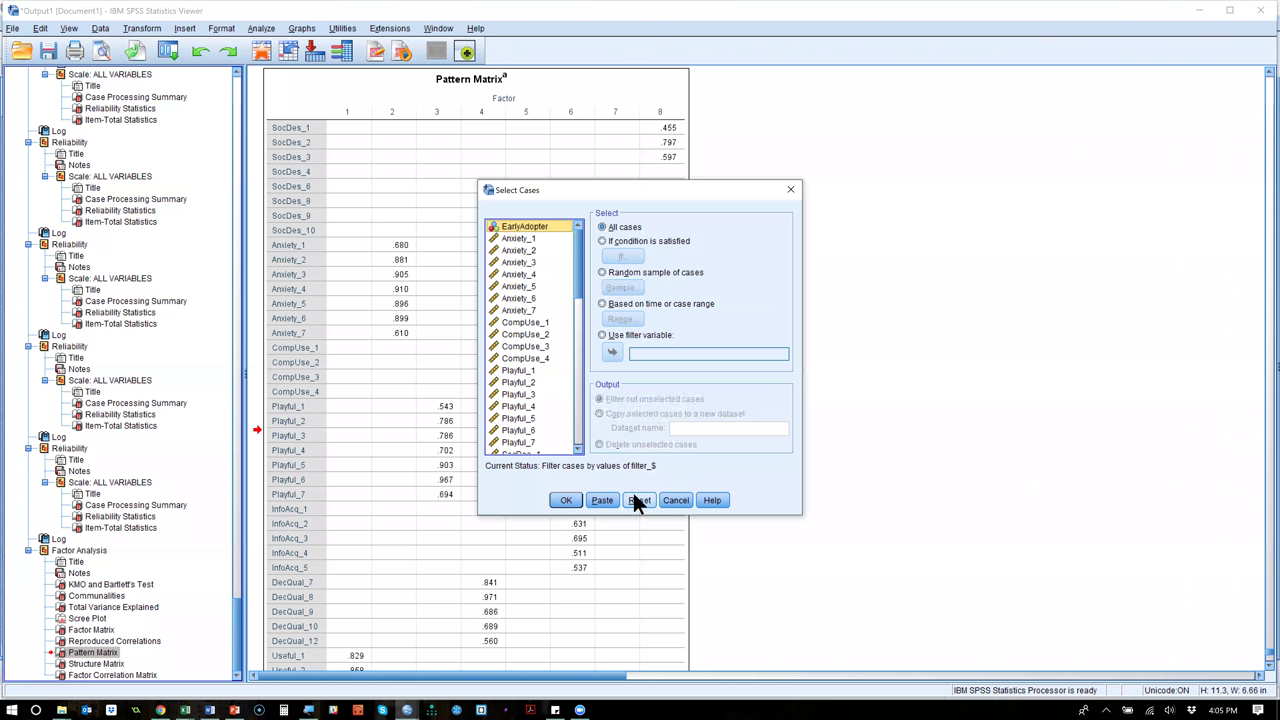
click(566, 498)
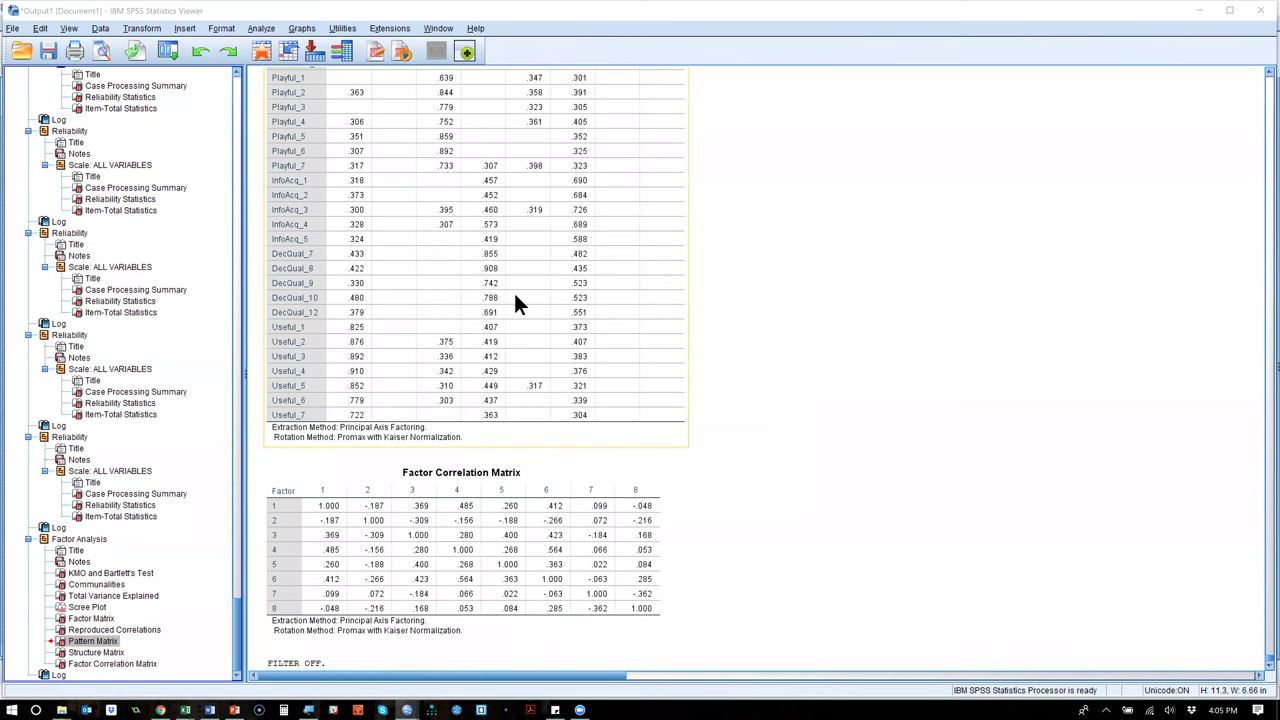
key(alt+Tab)
scroll(43, 284, up, 20)
scroll(43, 284, down, 20)
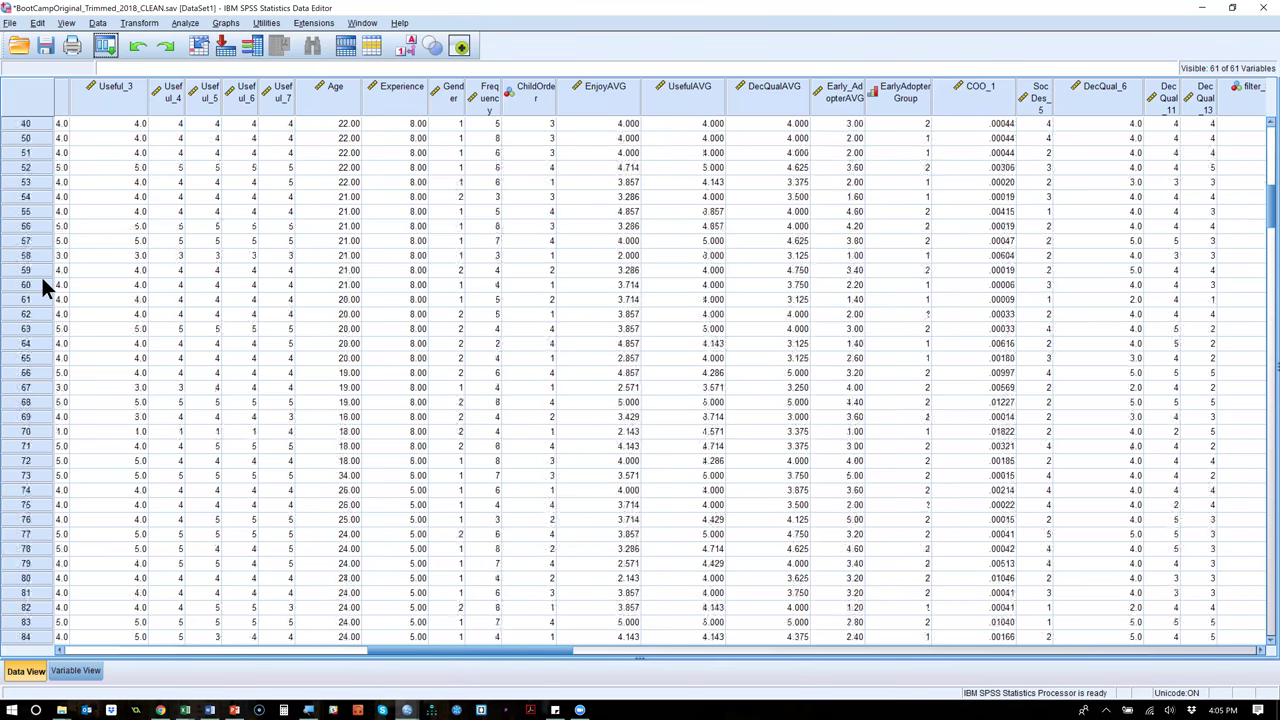
scroll(41, 284, up, 20)
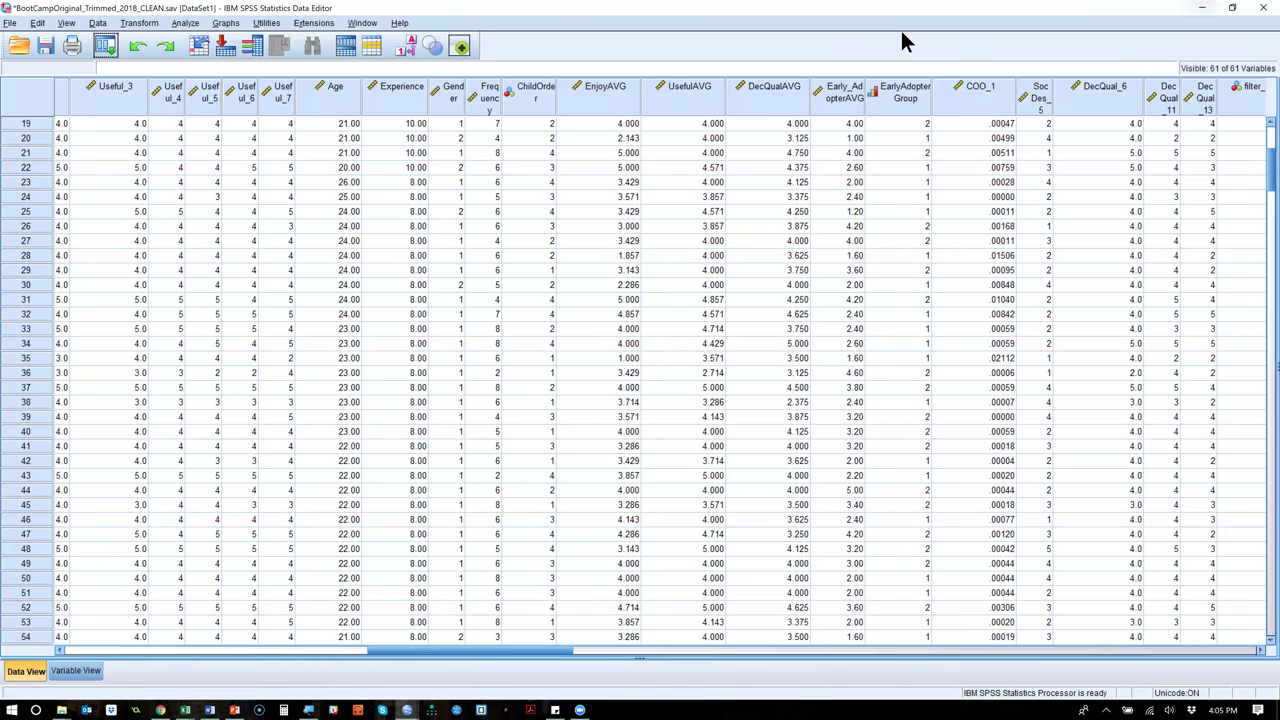
Switch to PowerPoint, present the slides from Reliability through Extra Time?, and end the slide show.
key(alt+Tab)
key(Tab)
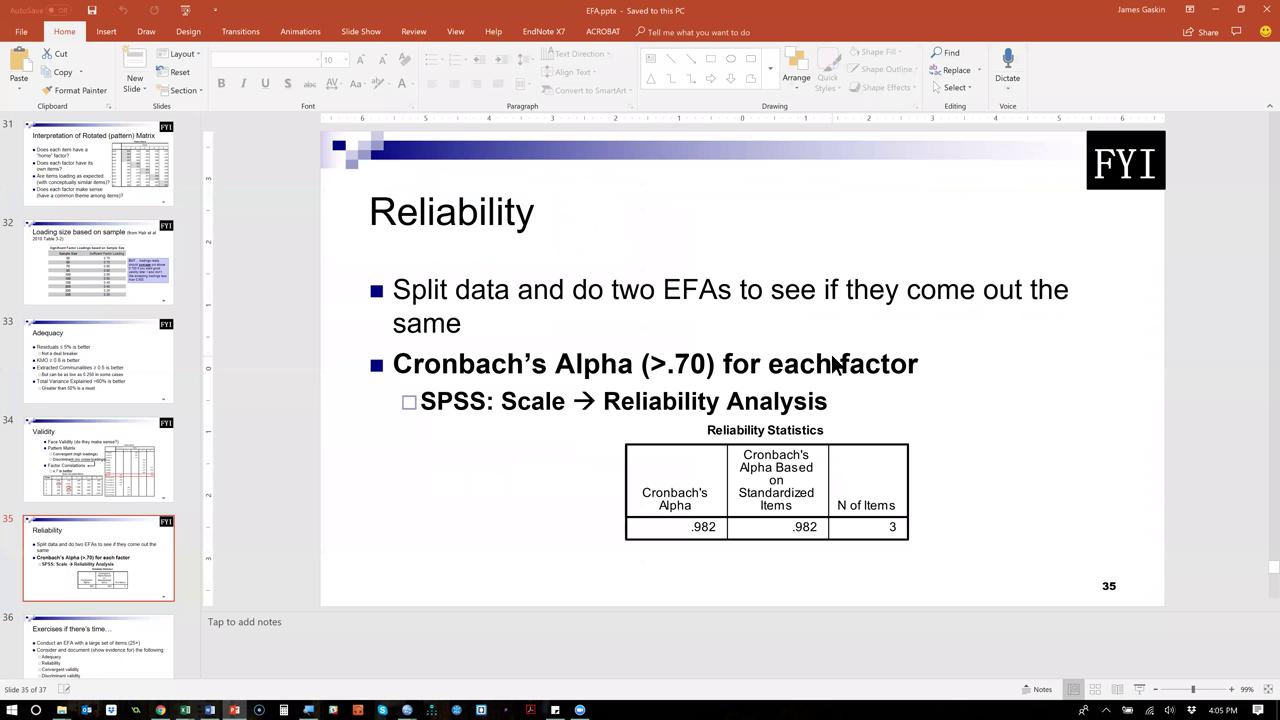
key(shift+F5)
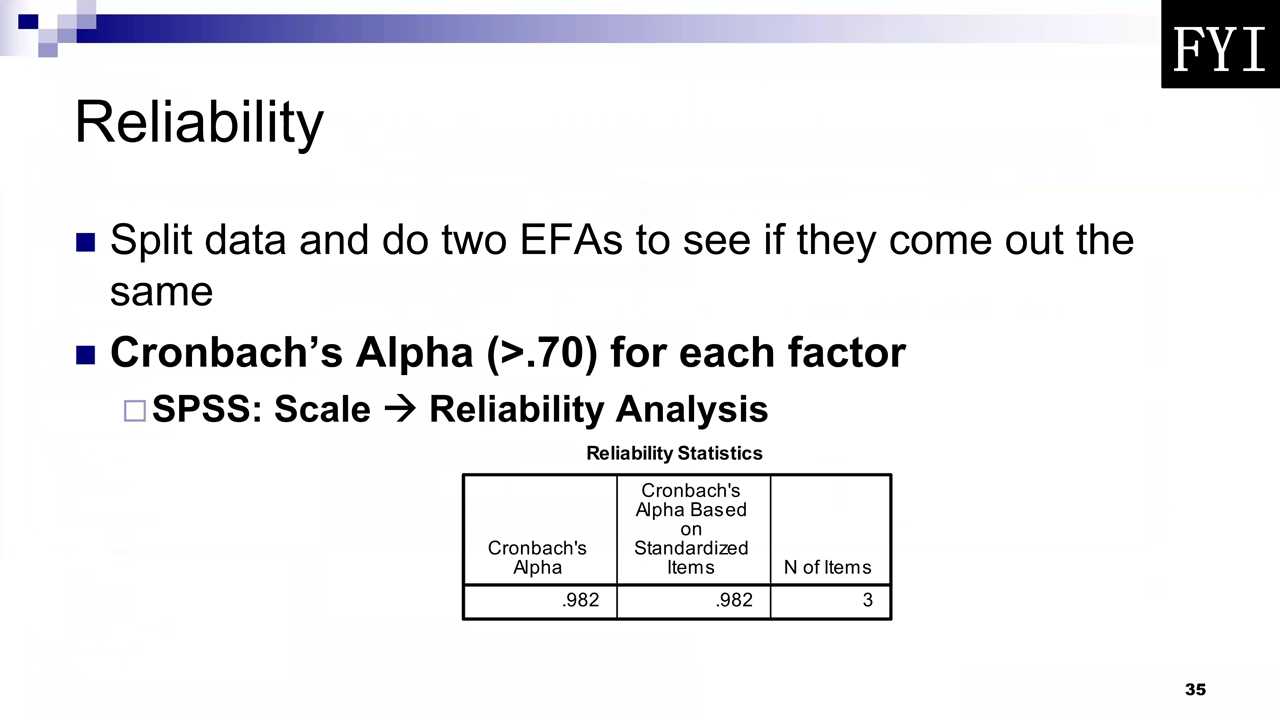
key(Right)
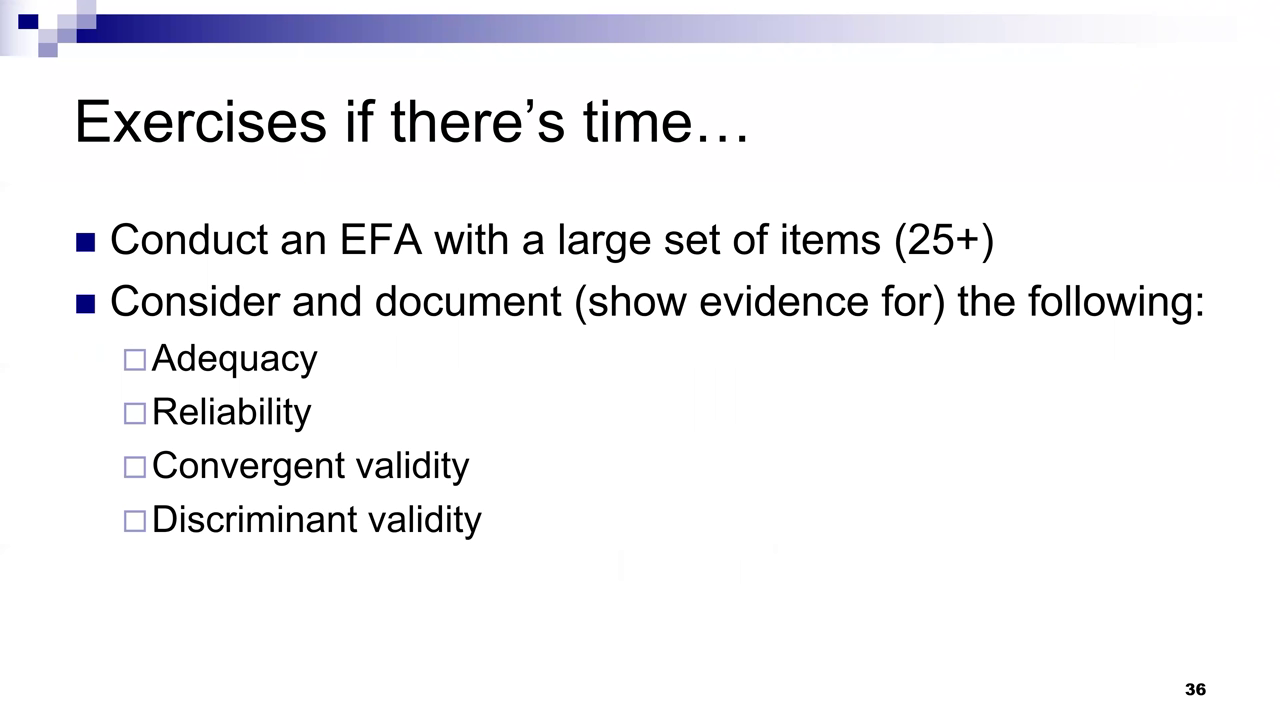
key(Right)
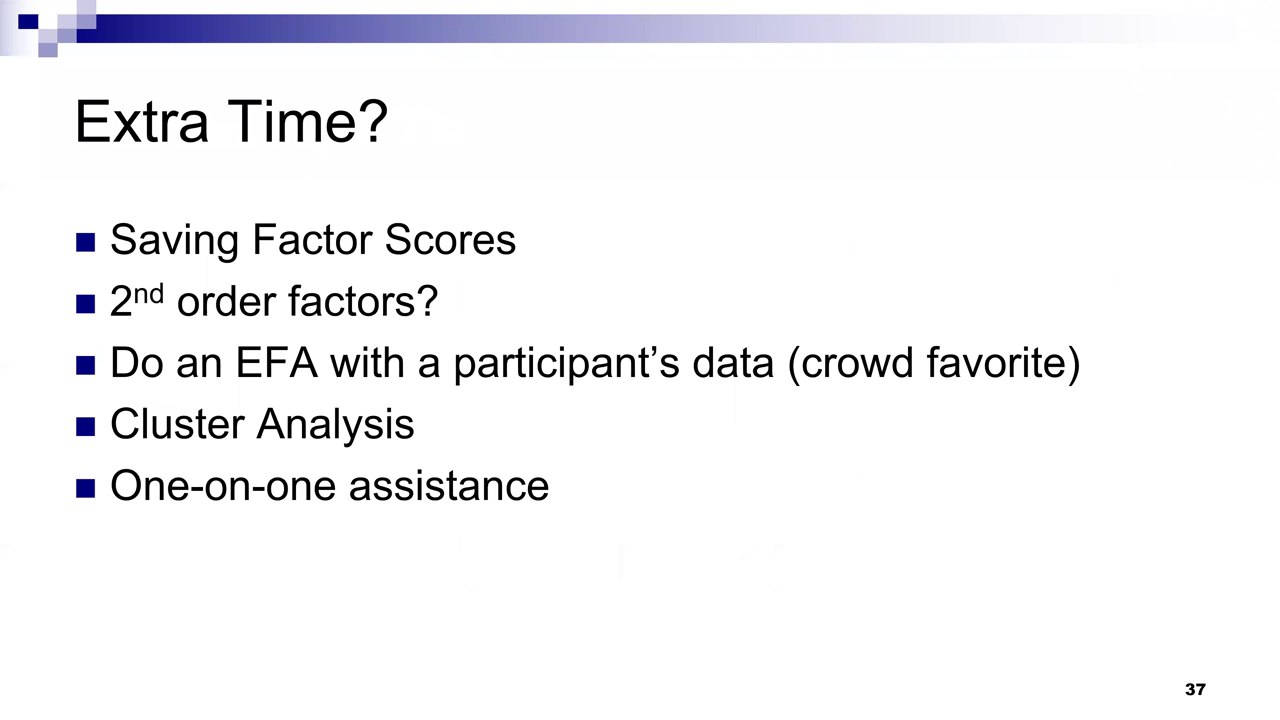
key(Escape)
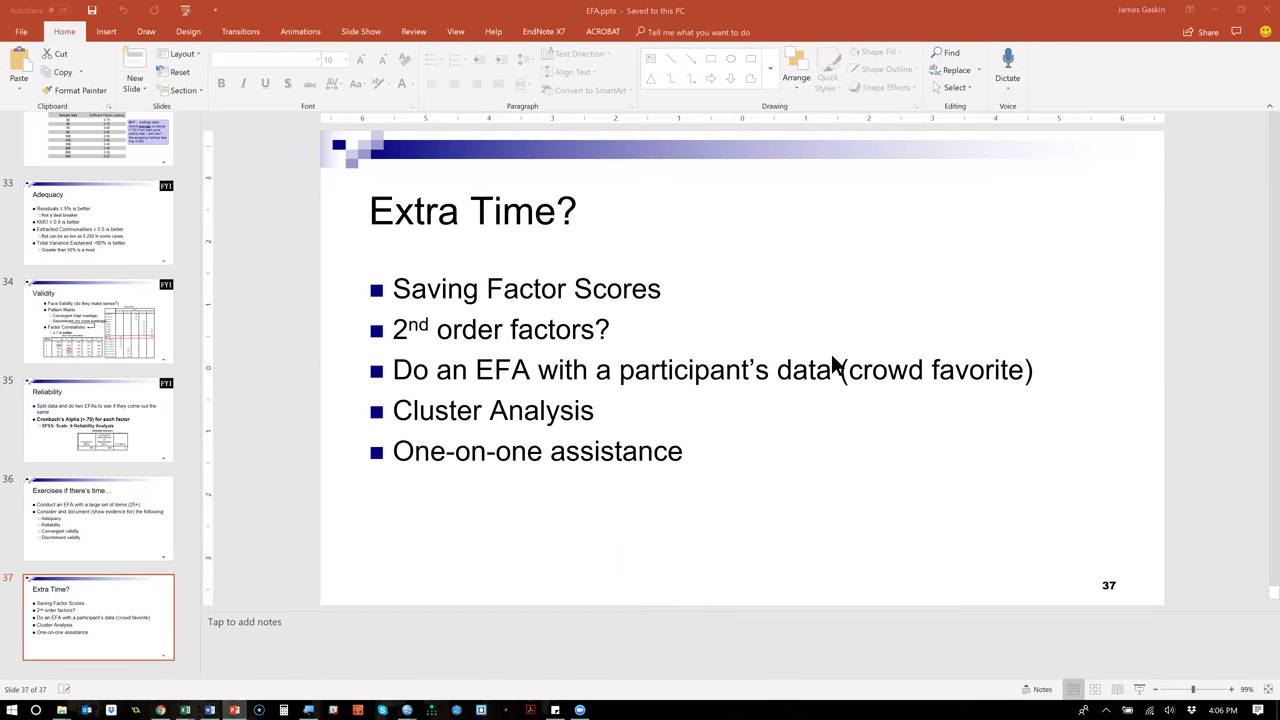
Switch to SPSS Statistics and set the factor analysis to save factor scores as variables using the Regression method.
key(super+Tab)
key(Return)
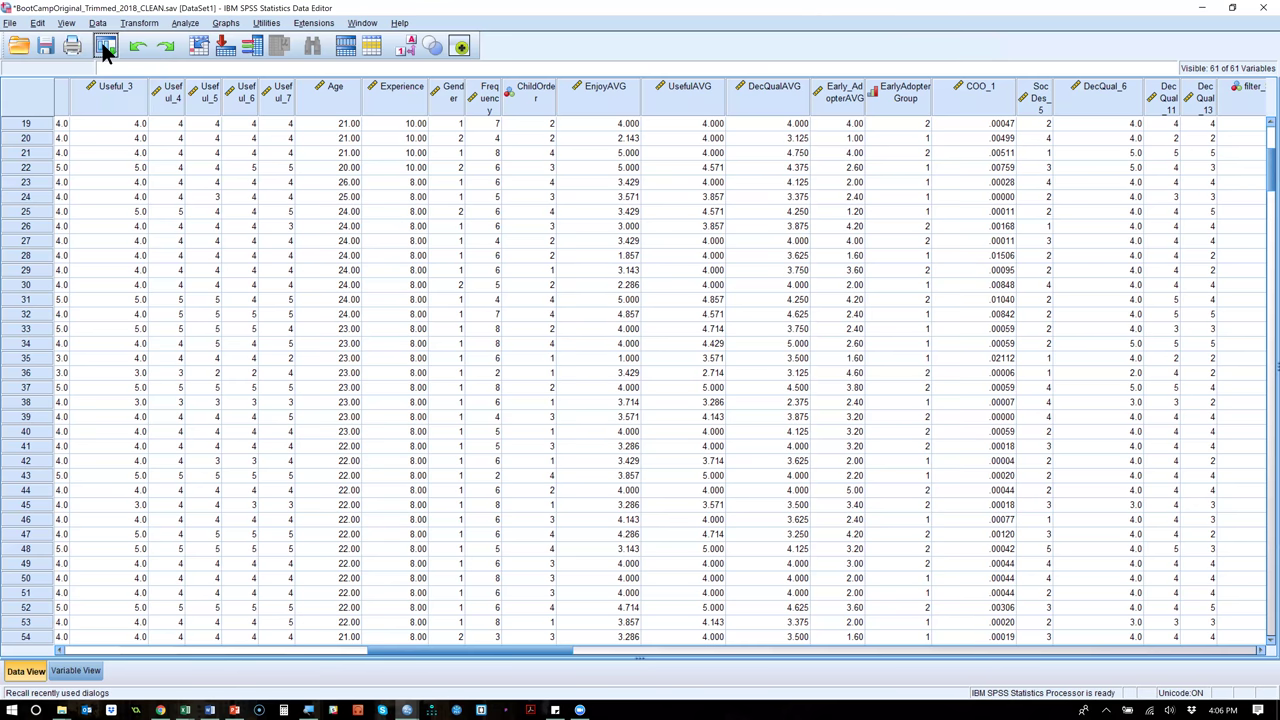
click(106, 47)
click(121, 86)
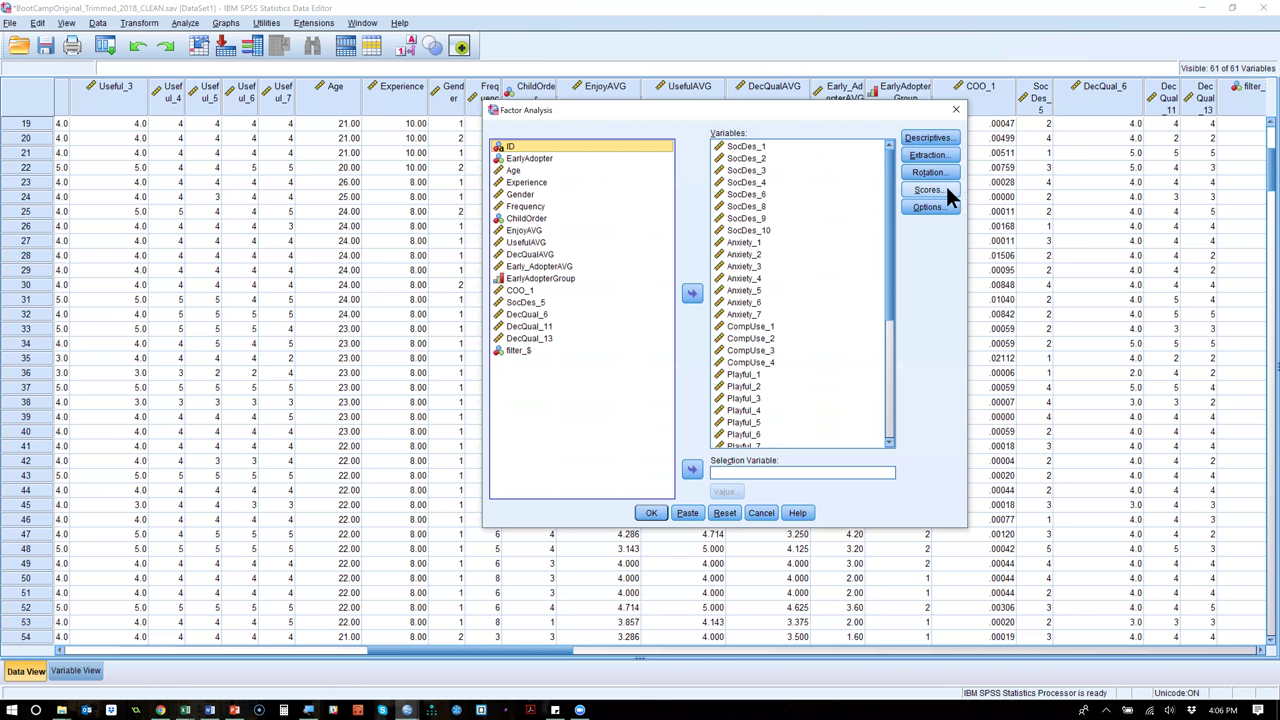
click(929, 190)
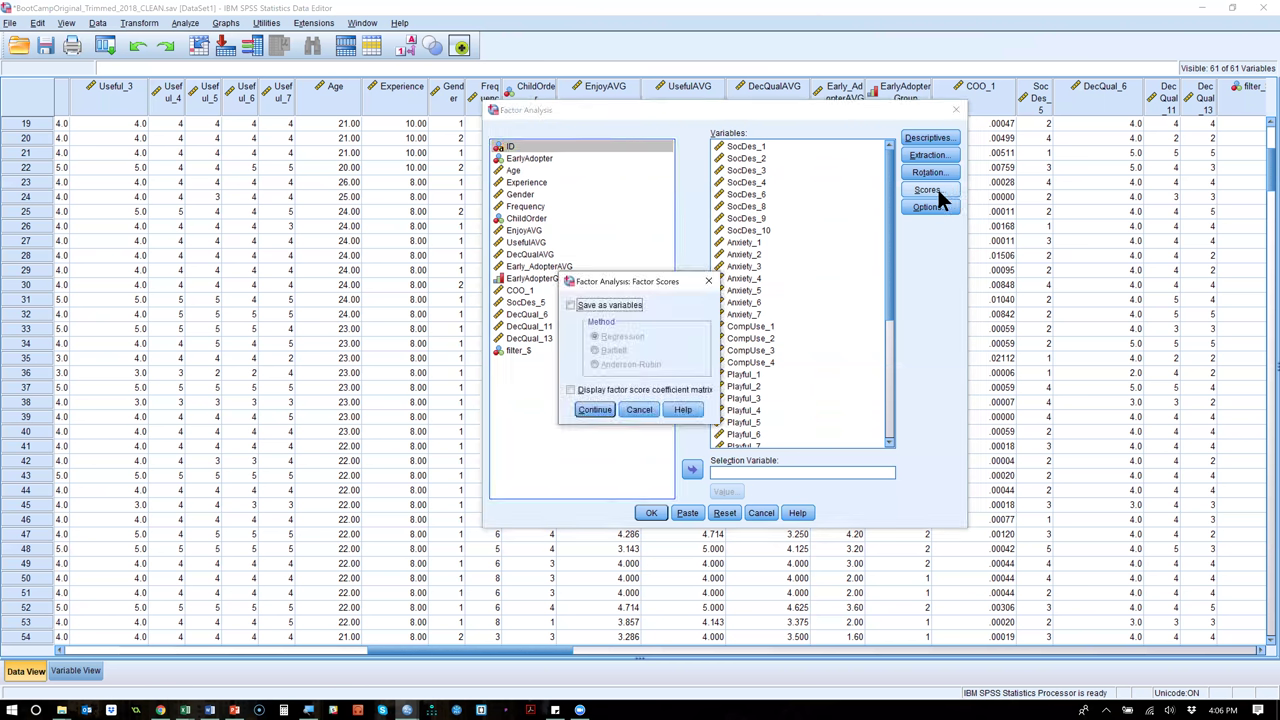
click(571, 305)
click(592, 410)
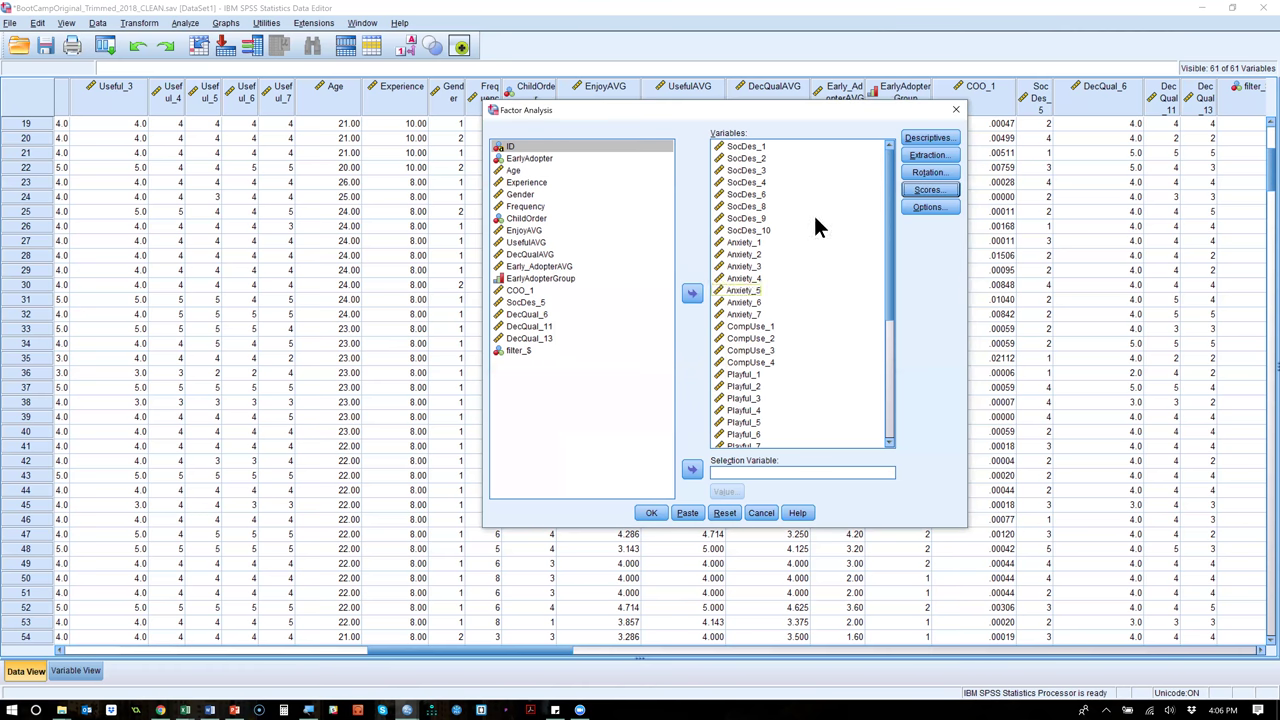
Change the extraction method to Principal components with 8 fixed factors and run the factor analysis.
click(928, 138)
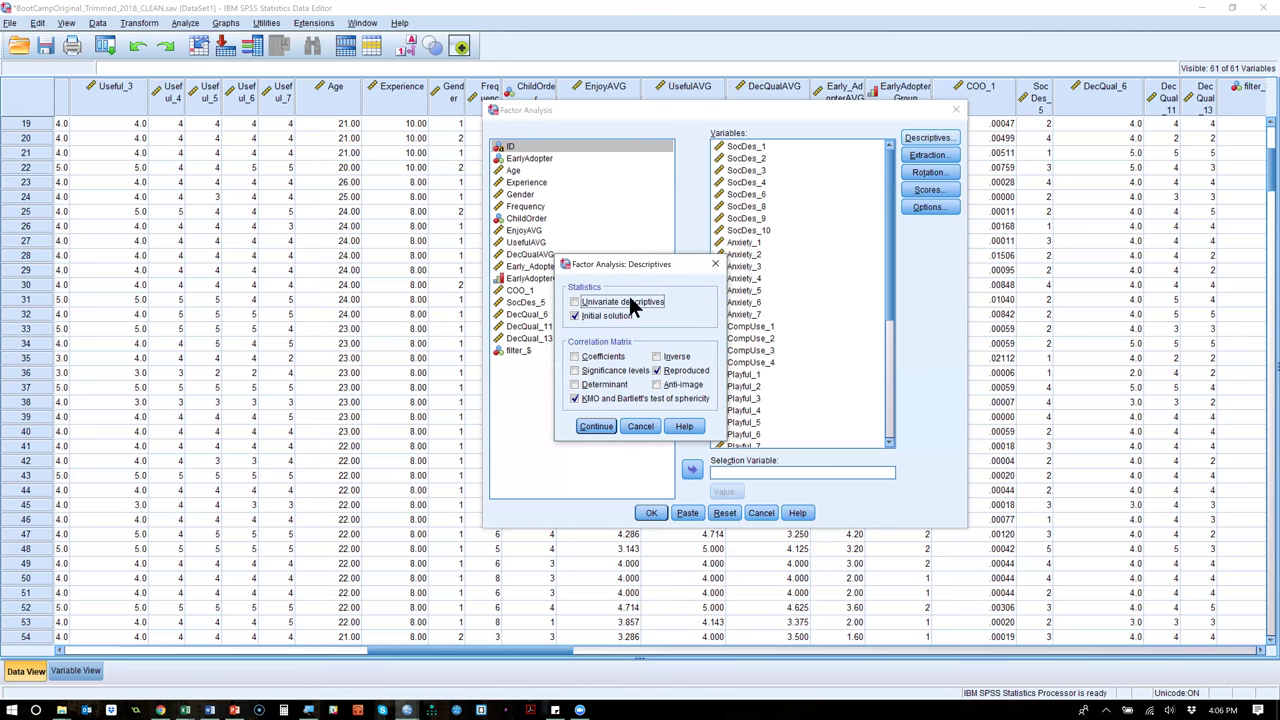
click(825, 262)
click(928, 155)
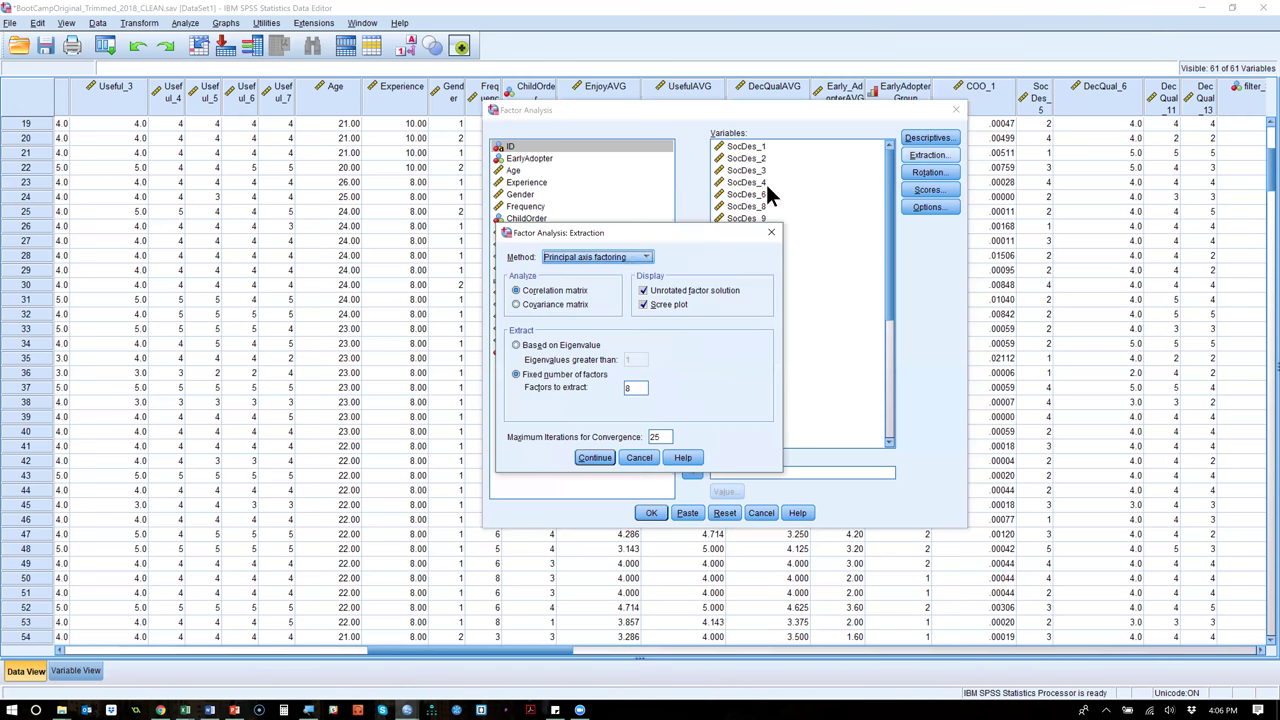
click(632, 259)
click(606, 271)
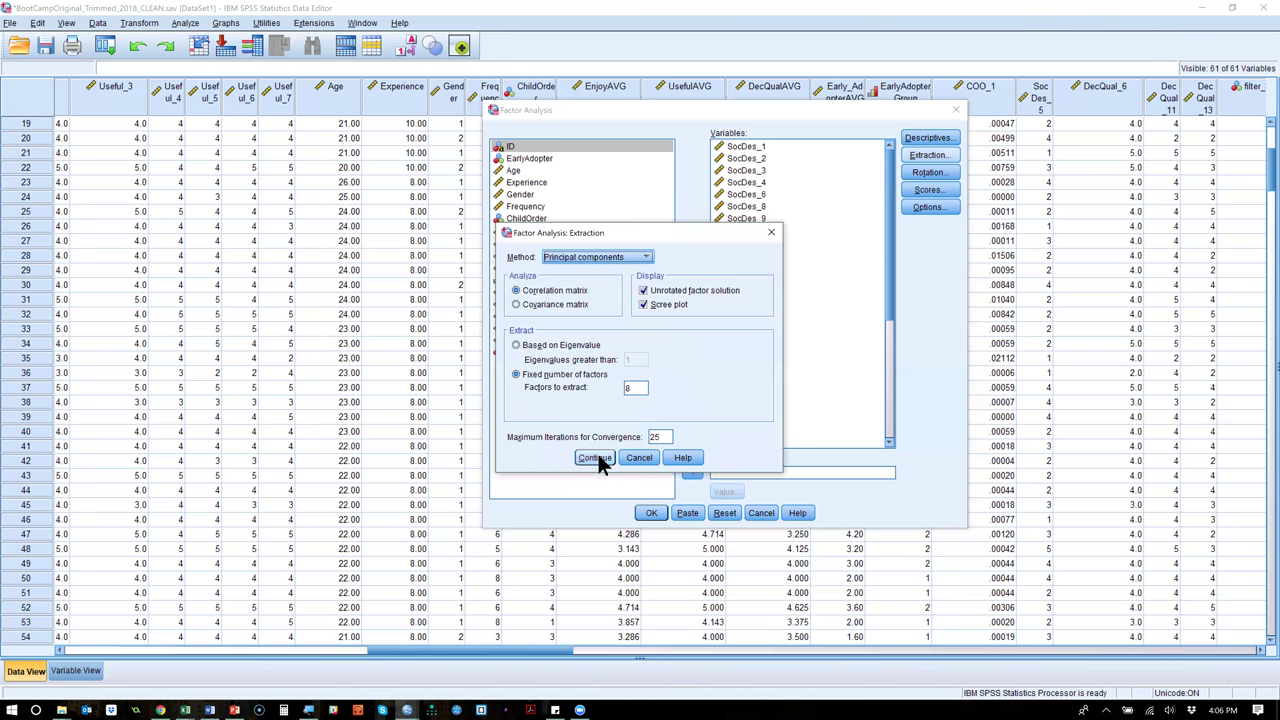
click(594, 458)
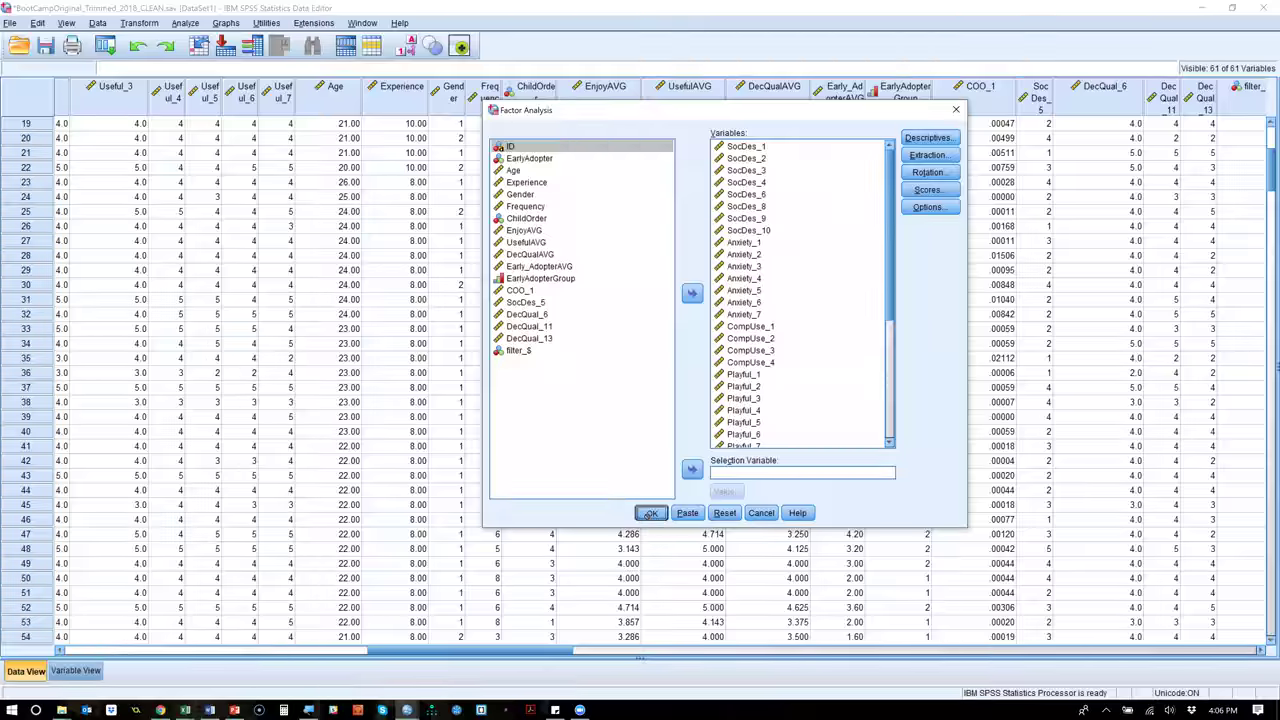
click(650, 513)
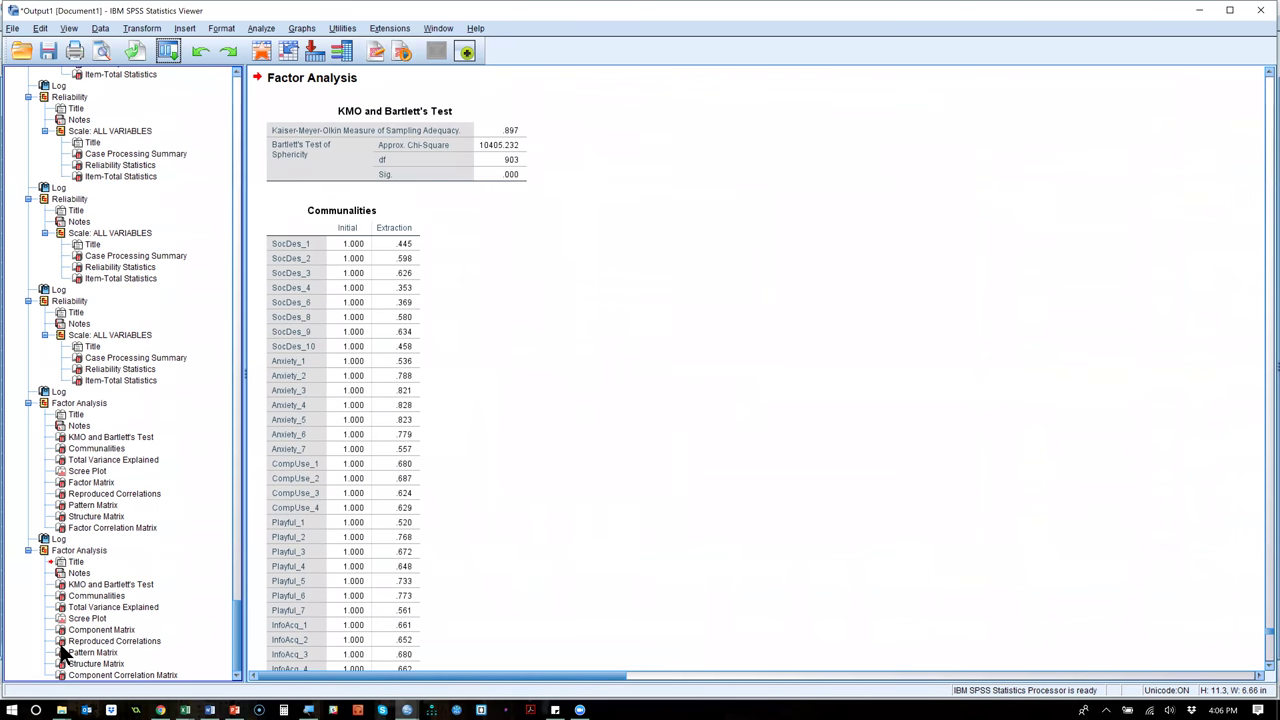
Compare the saved factor score columns FAC1_1 through FAC8_1 in the data with the component loadings in the new Pattern Matrix.
click(88, 652)
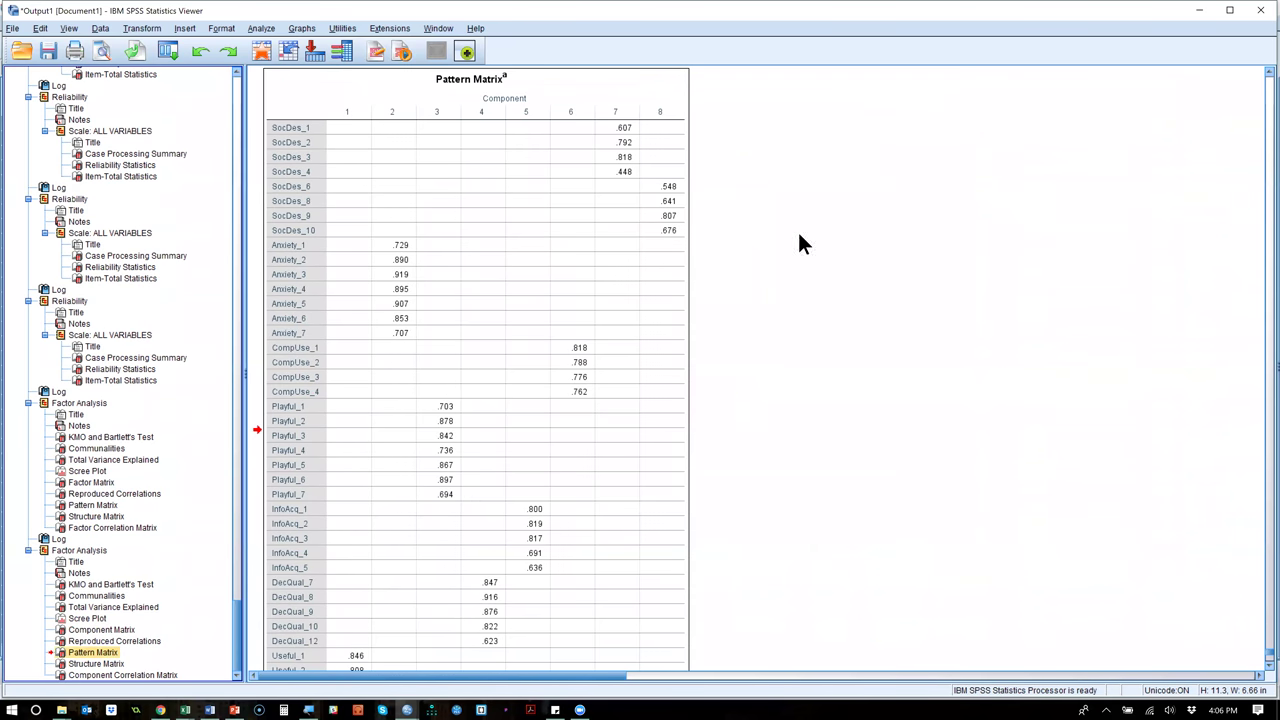
key(alt+Tab)
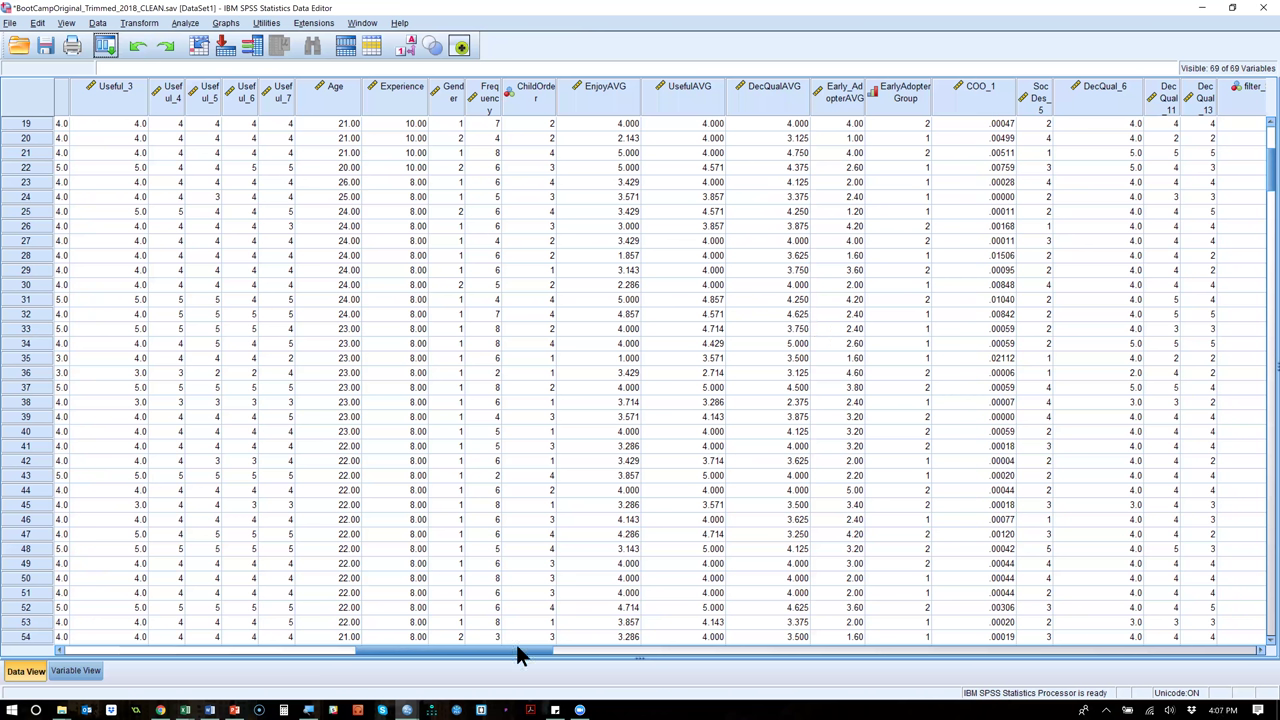
drag(516, 651, 727, 650)
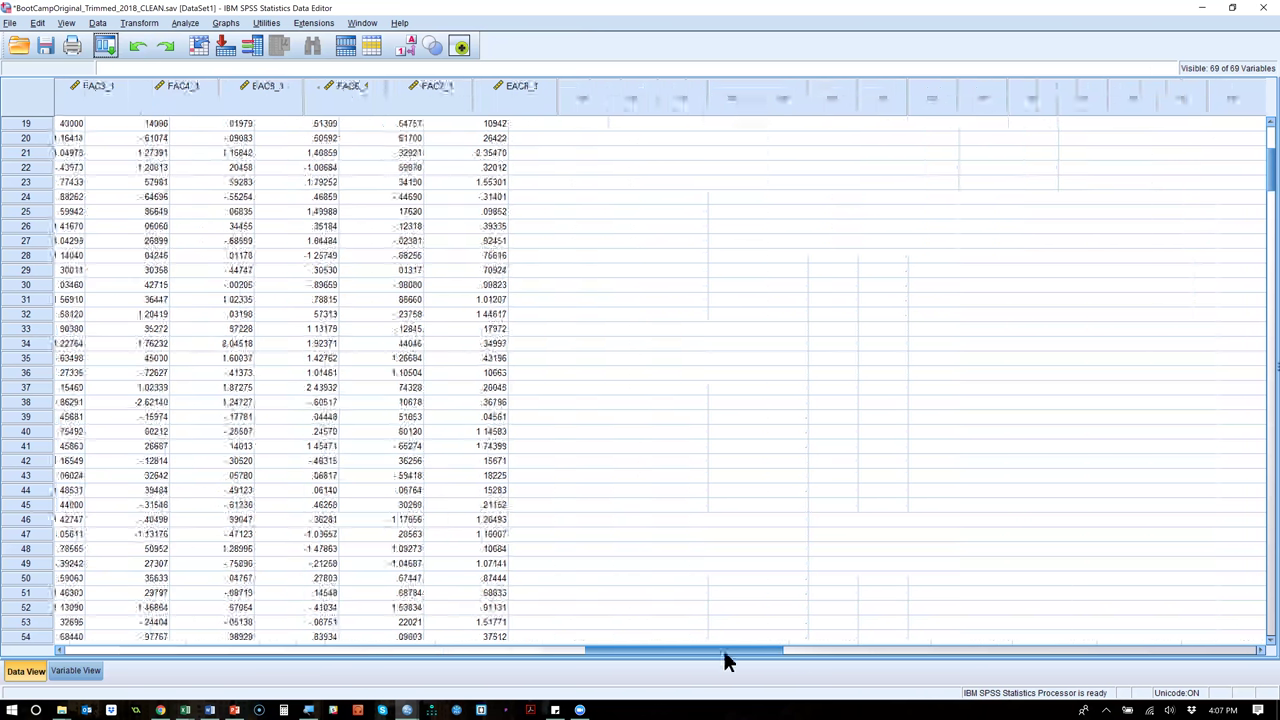
drag(68, 87, 675, 93)
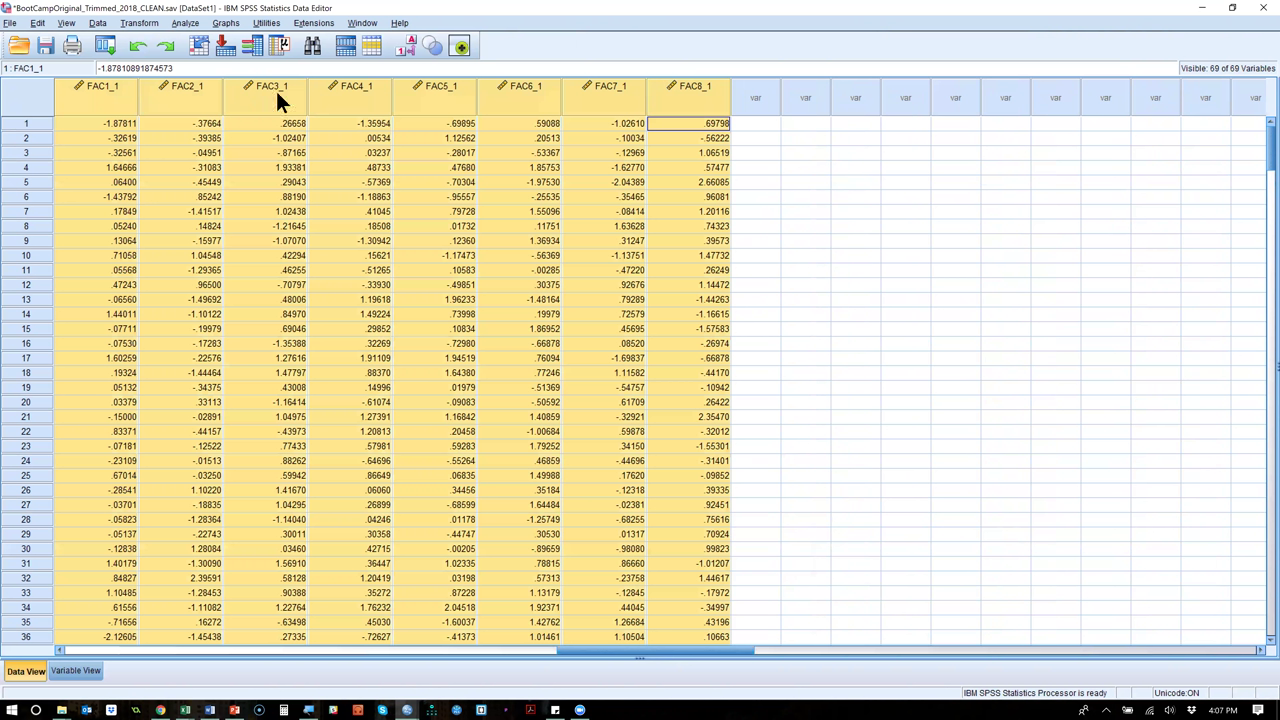
click(117, 124)
key(alt+Tab)
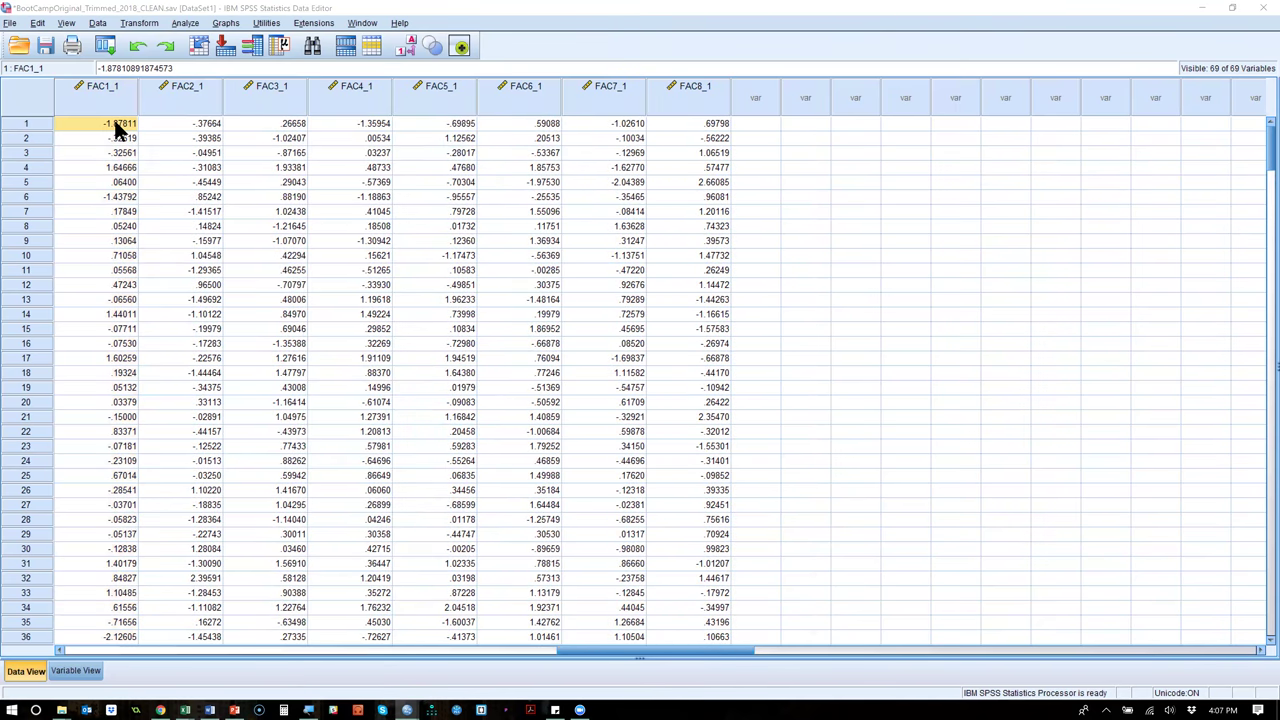
scroll(410, 316, down, 3)
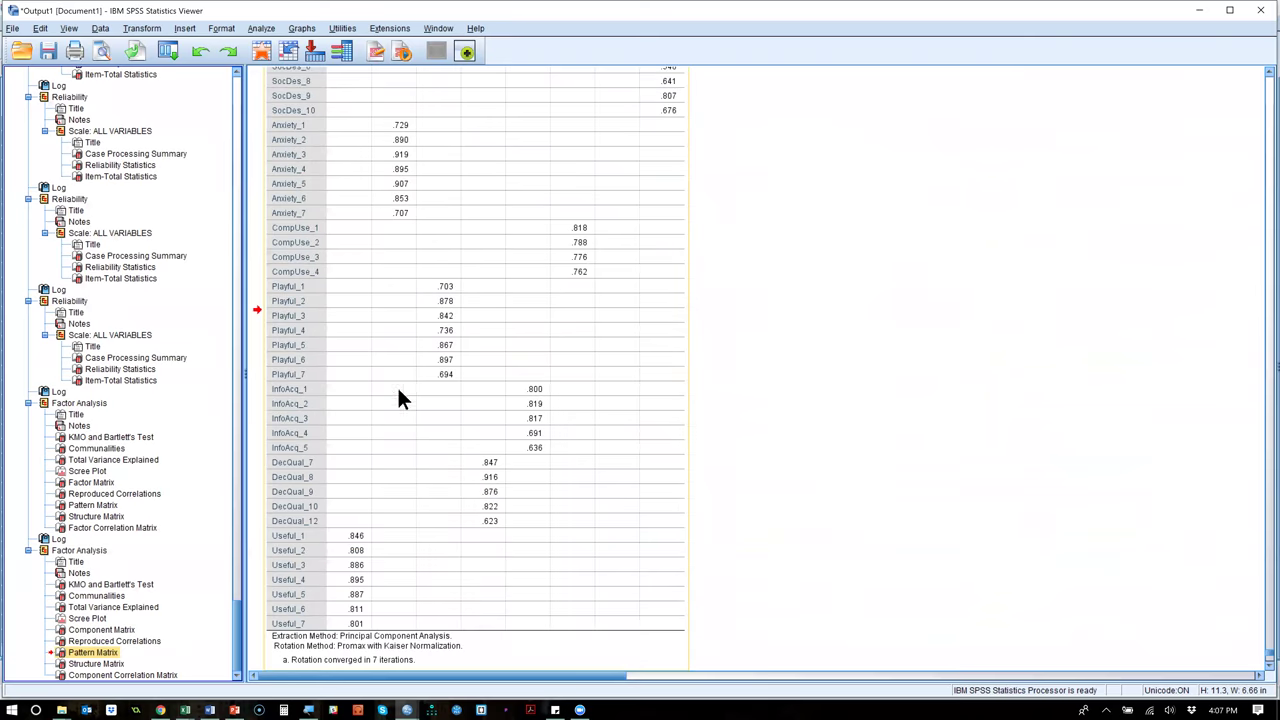
Rename the first factor score variable, FAC1_1, as Usefulness in the variable definitions.
key(alt+Tab)
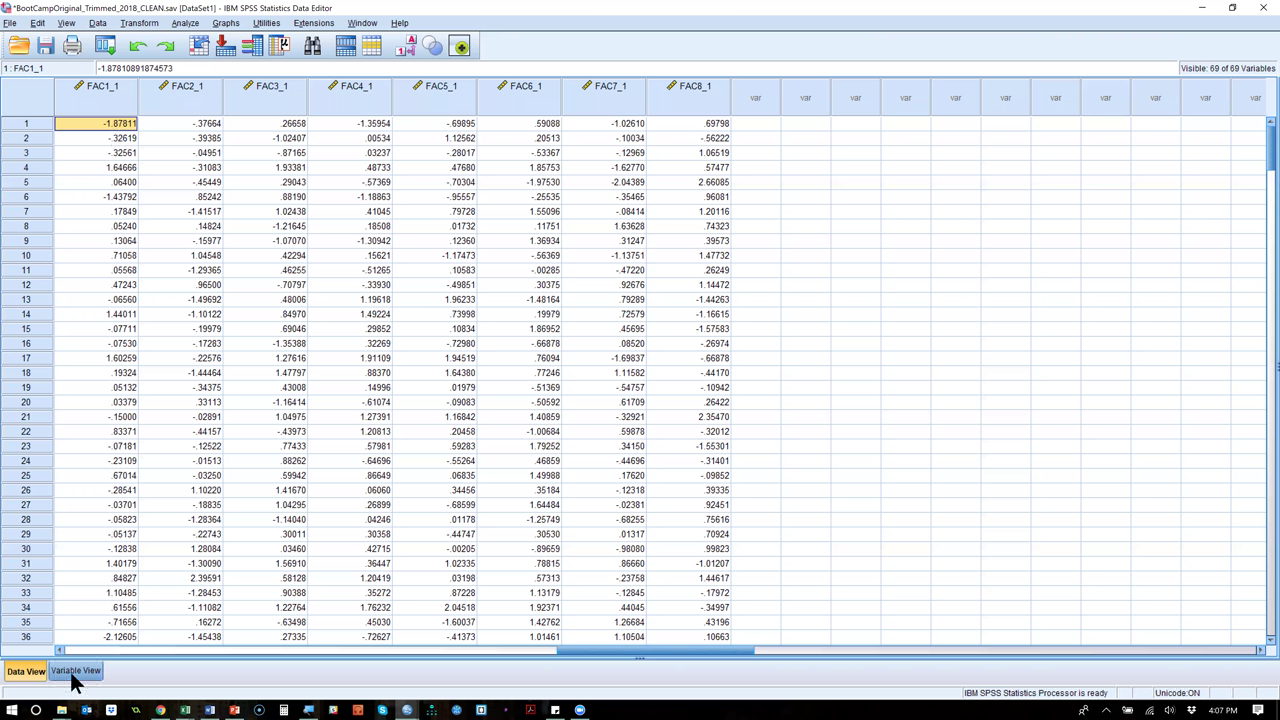
scroll(129, 522, down, 14)
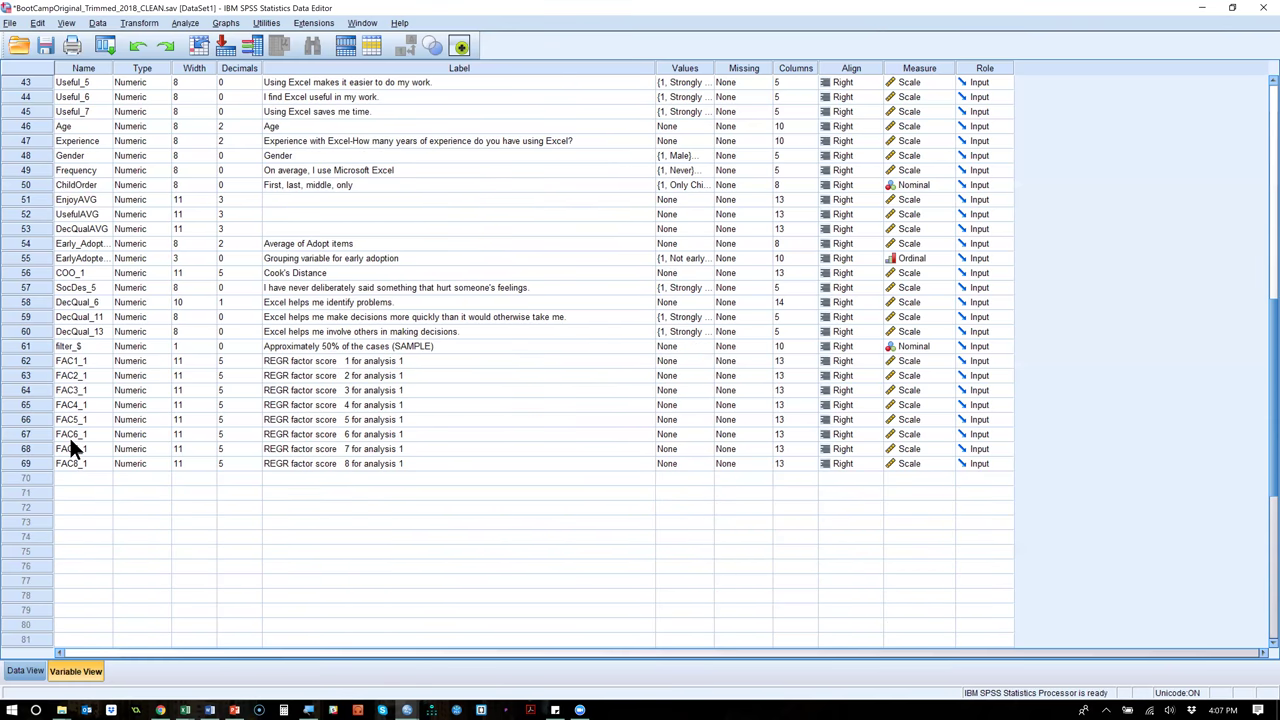
text(Us)
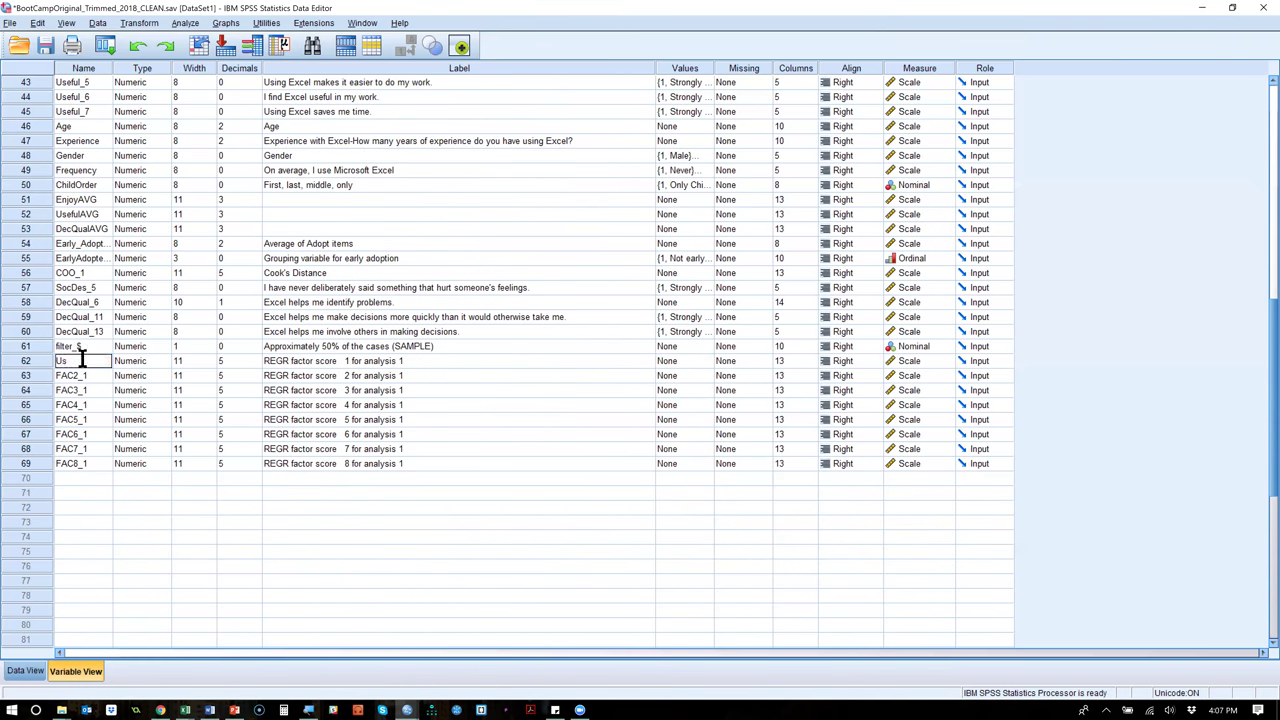
text(efulne)
text(ne)
text(ss)
key(Return)
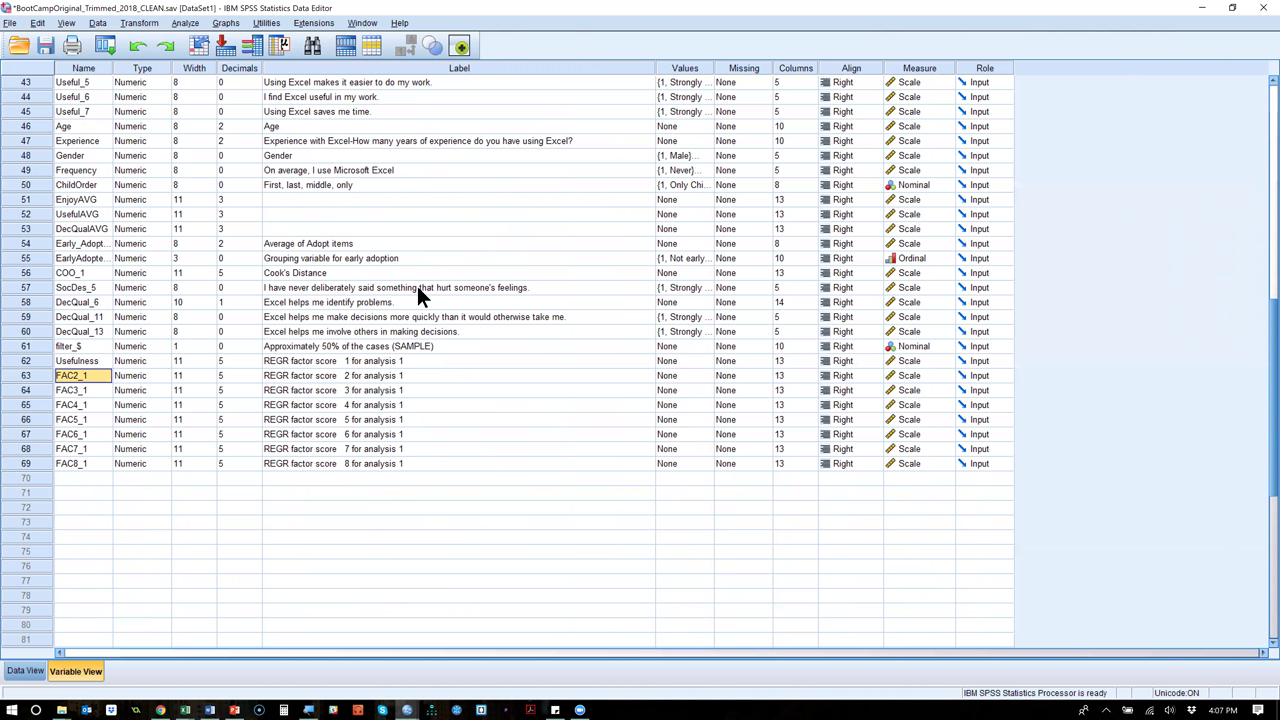
Review the factor score saving methods in the Factor Analysis settings and close the dialogs without changing them.
key(alt+Tab)
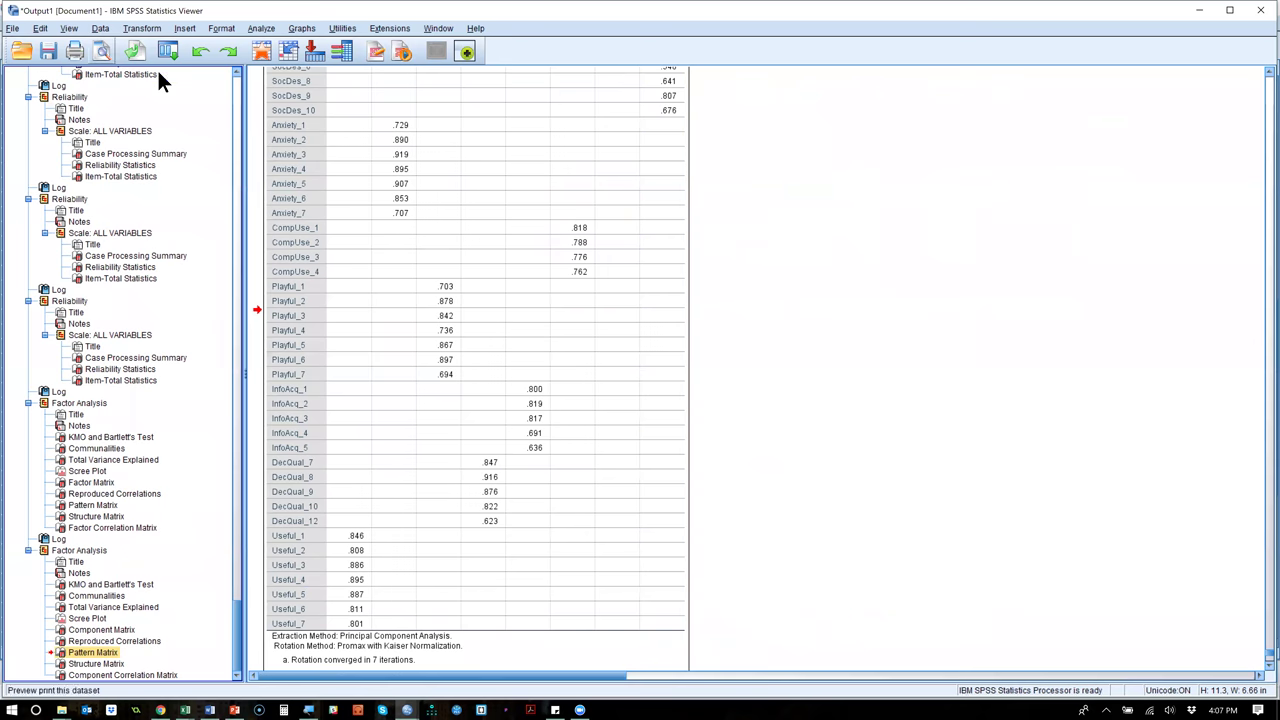
click(168, 51)
click(178, 75)
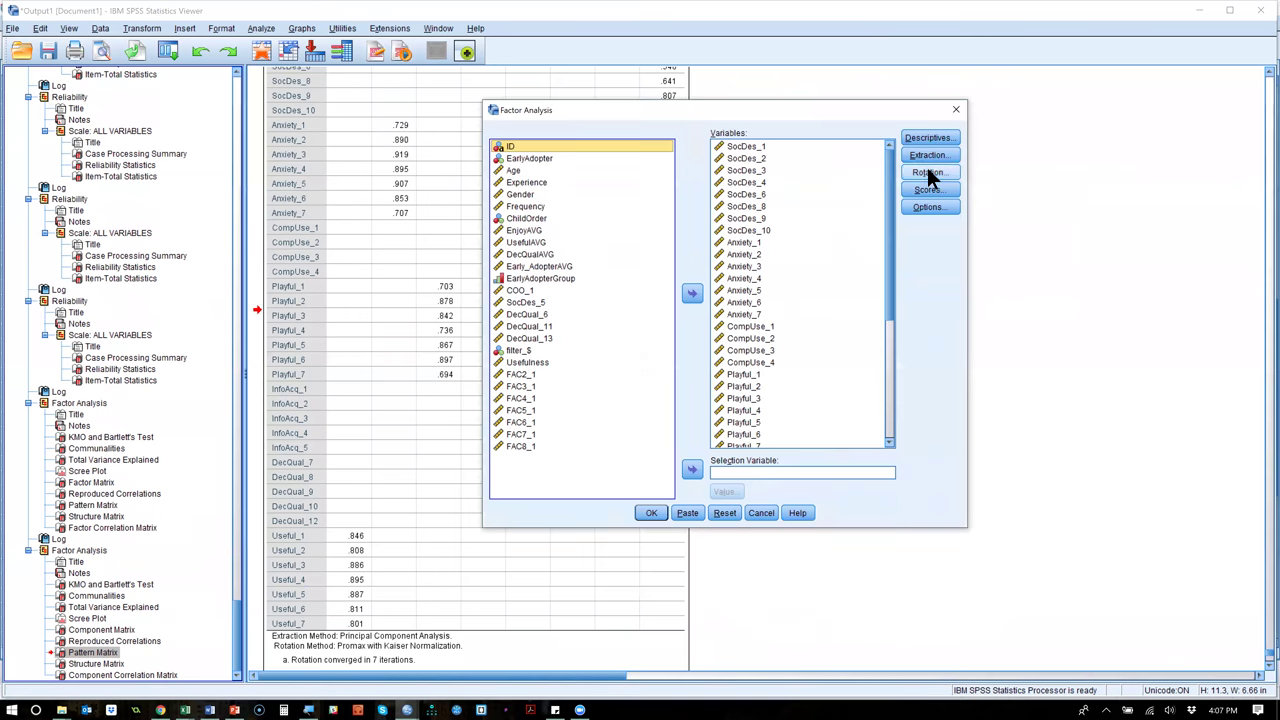
click(929, 190)
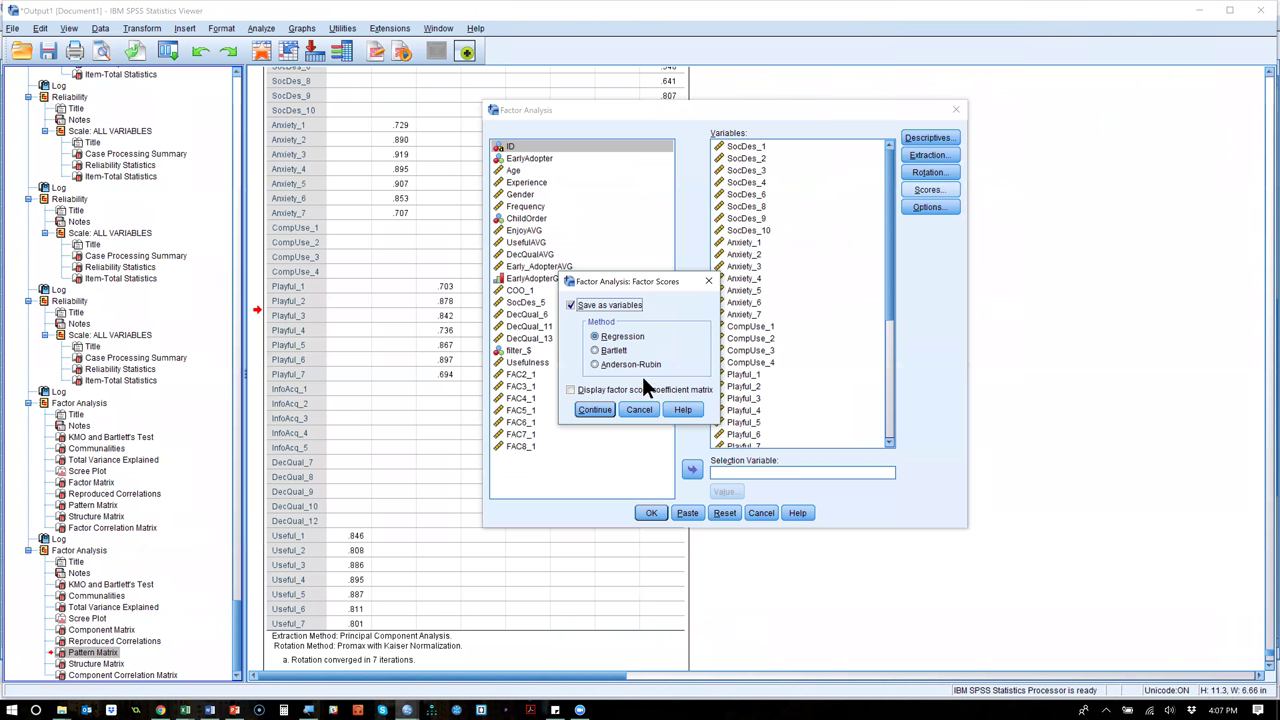
click(640, 408)
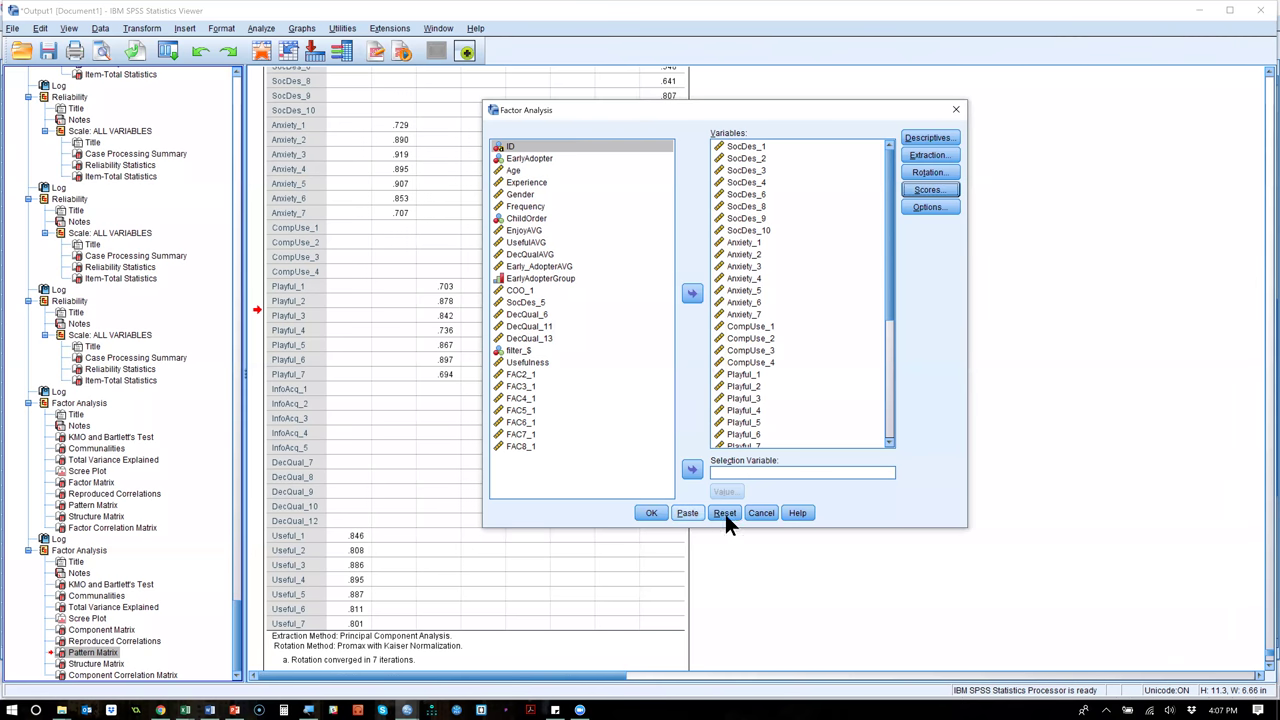
click(651, 513)
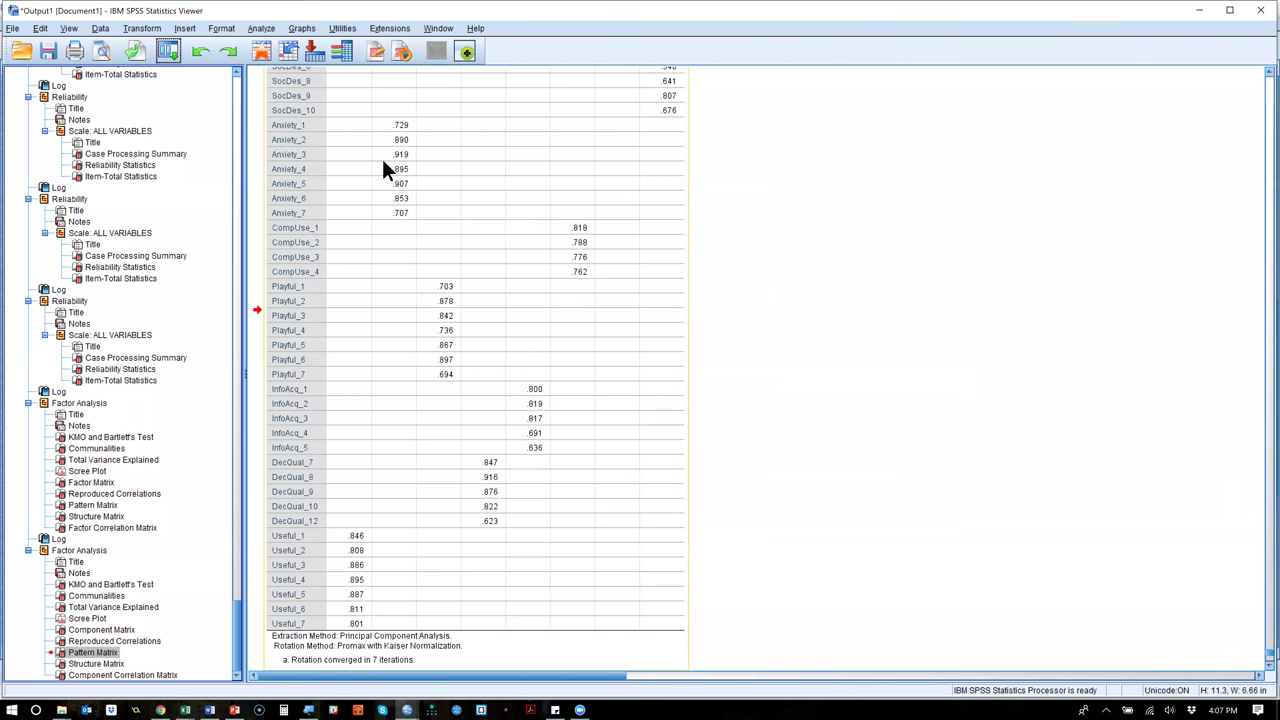
Rename FAC2_1 as Anxiety and FAC3_1 as Playfulness, checking which items load on each component in the Pattern Matrix.
key(alt+Tab)
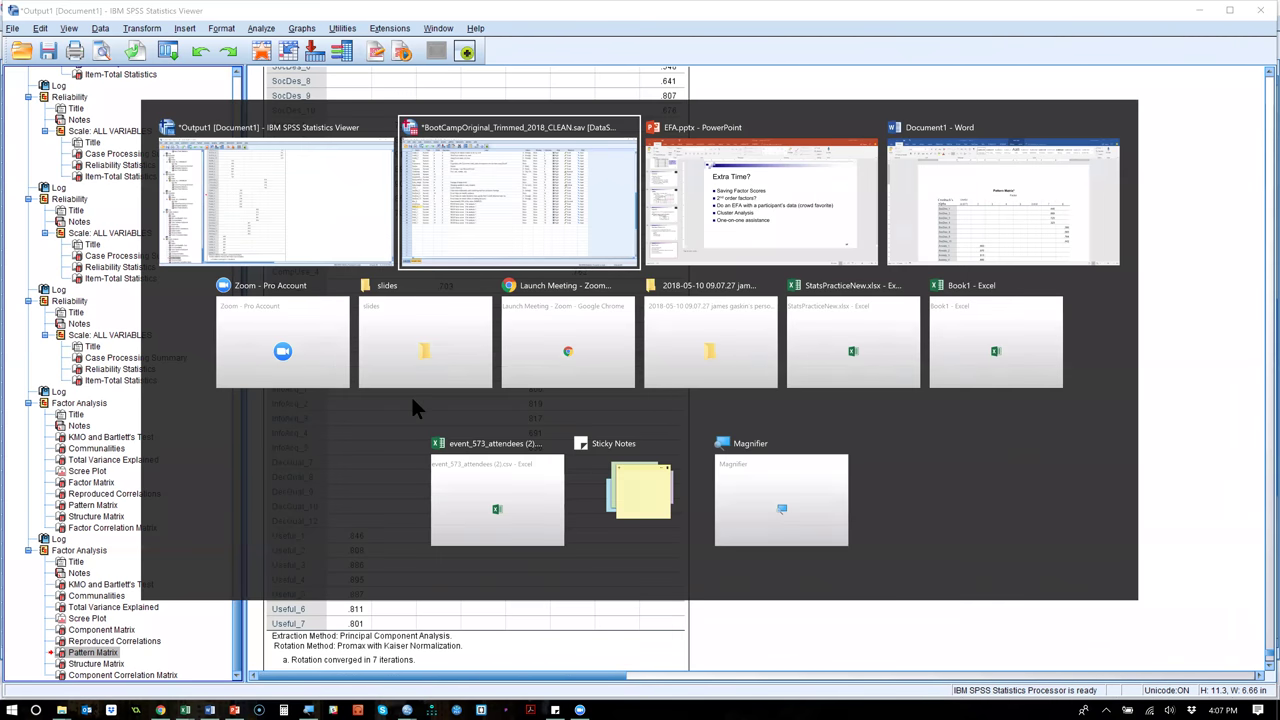
text(Anxiety)
key(Return)
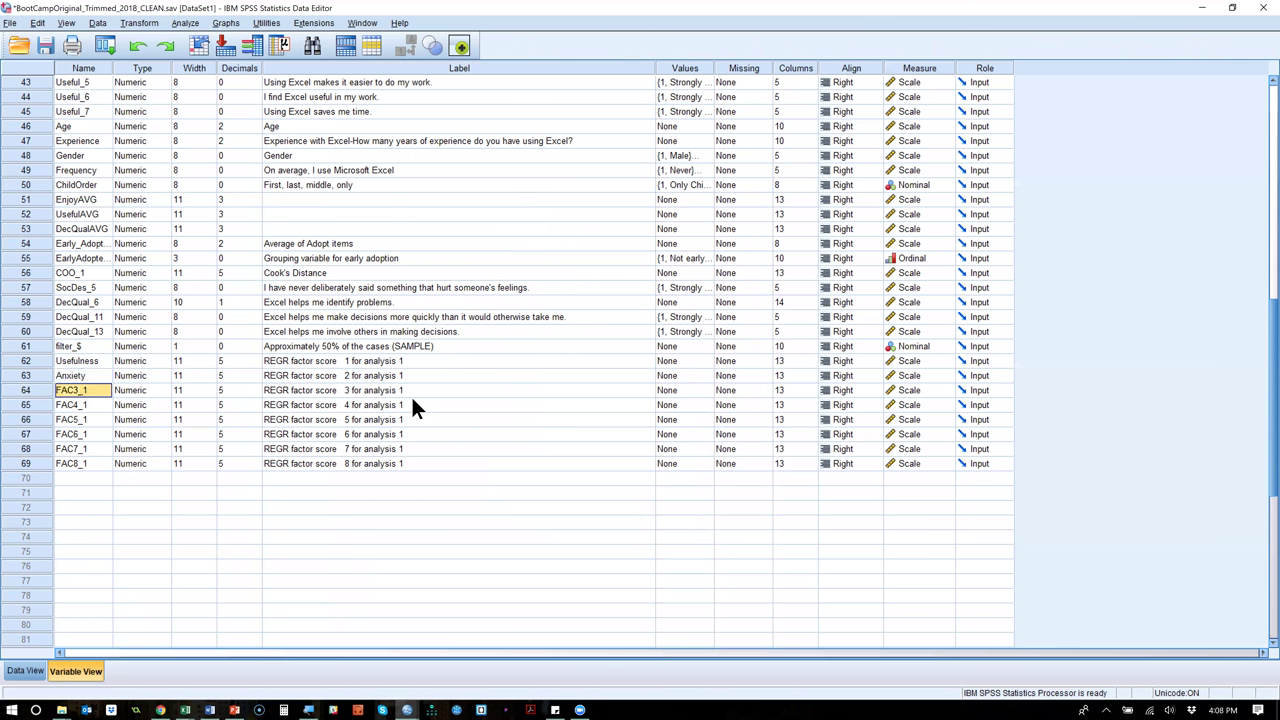
key(alt+Tab)
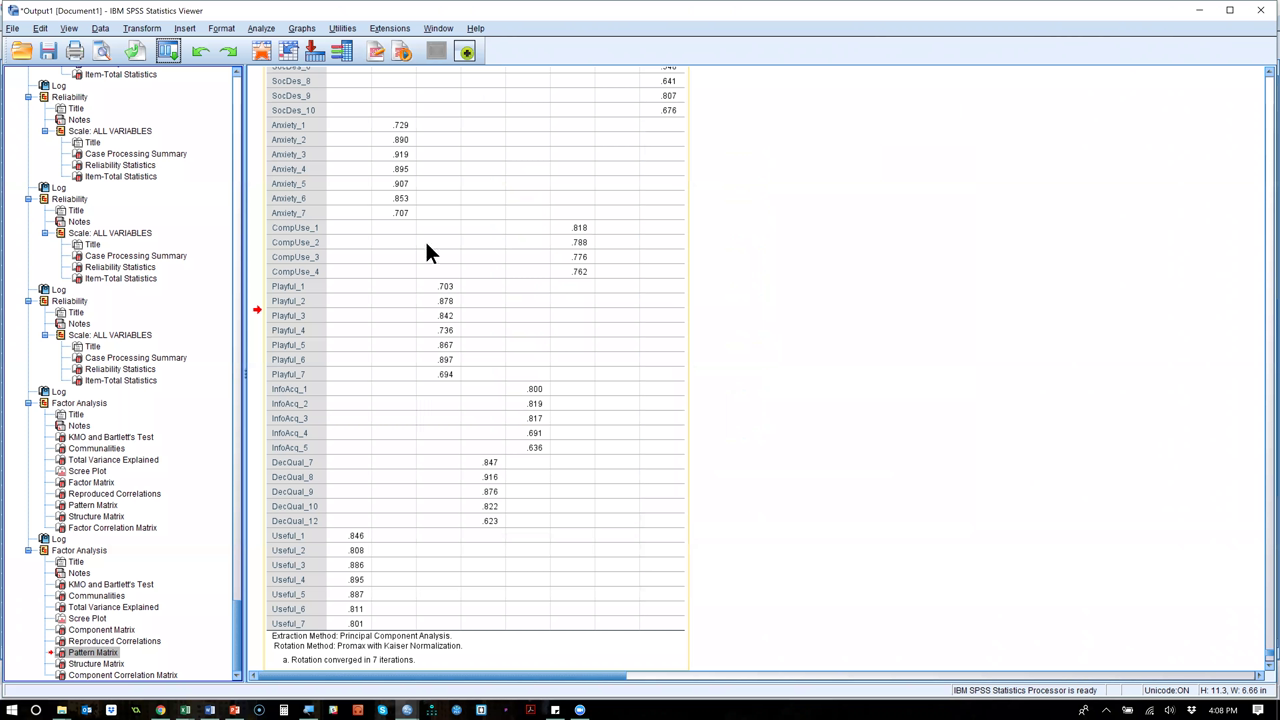
key(alt+Tab)
text(Play)
key(BackSpace)
key(BackSpace)
key(BackSpace)
text(layfulnee)
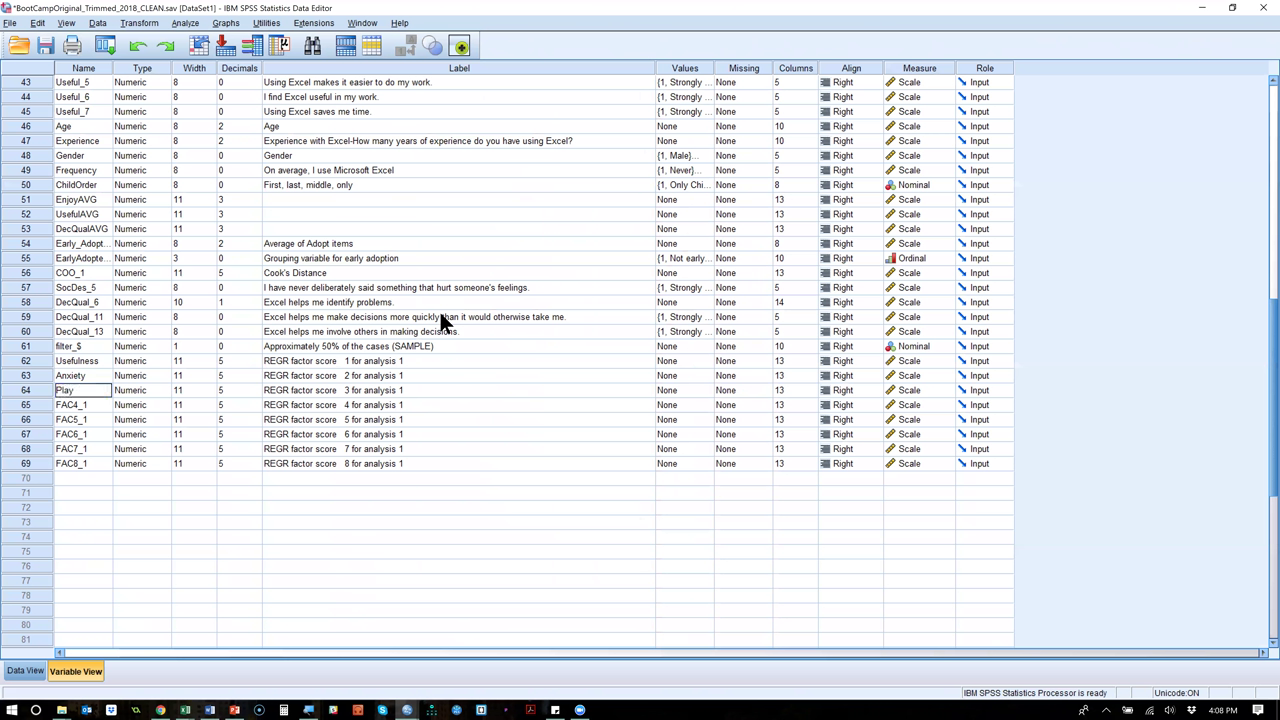
key(Return)
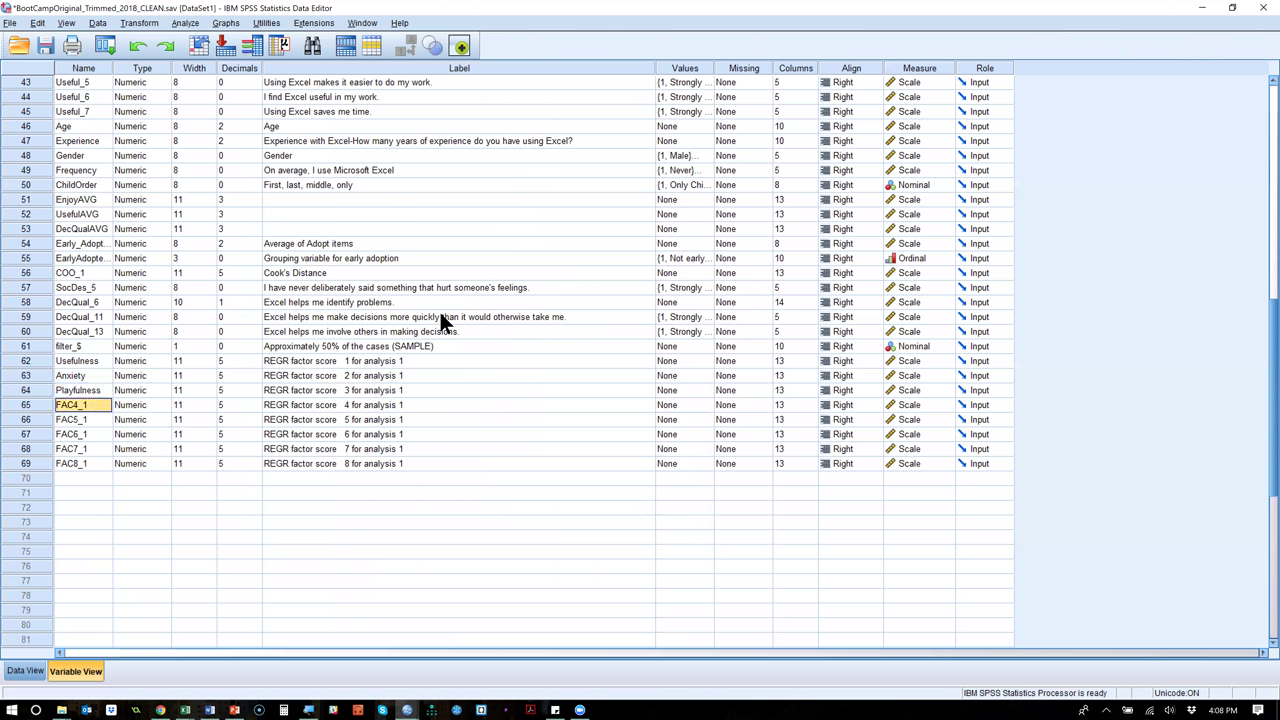
Rename FAC4_1 as DecQual and FAC5_1 as InfoAcq, according to the component loadings in the Pattern Matrix.
key(alt+Tab)
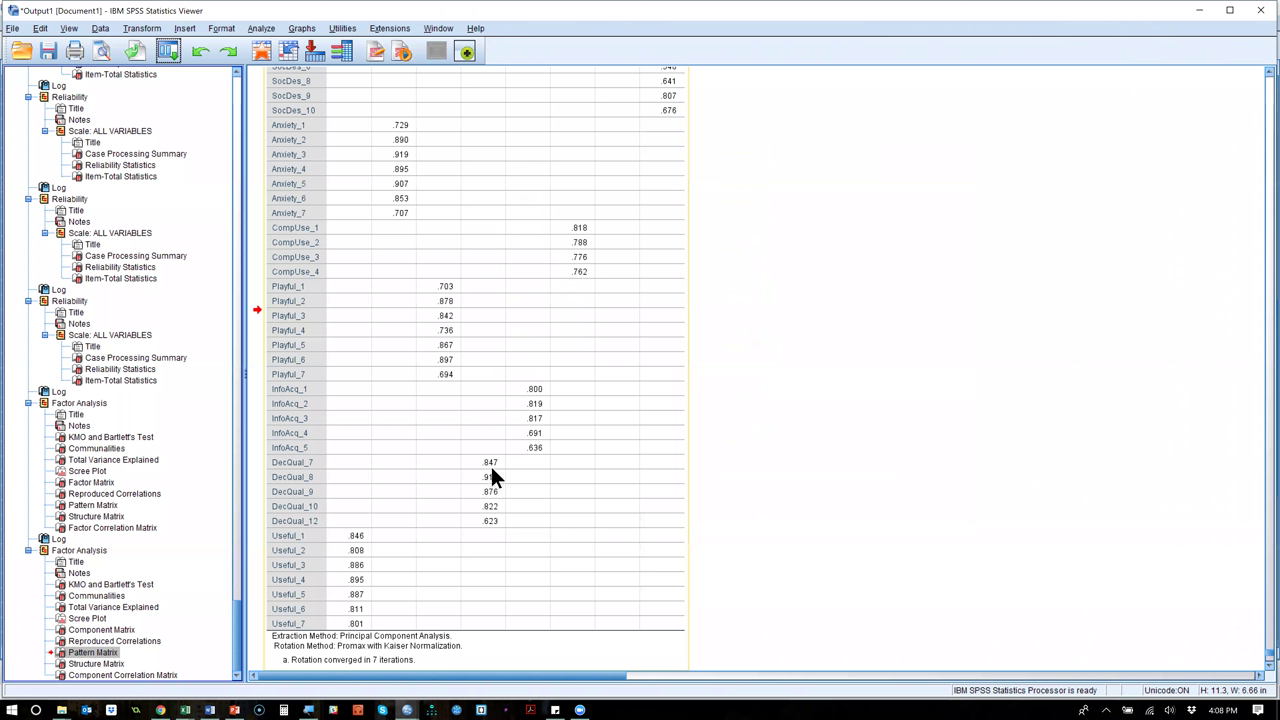
key(alt+Tab)
text(DecQual)
key(Return)
key(BackSpace)
text(InfoAcq)
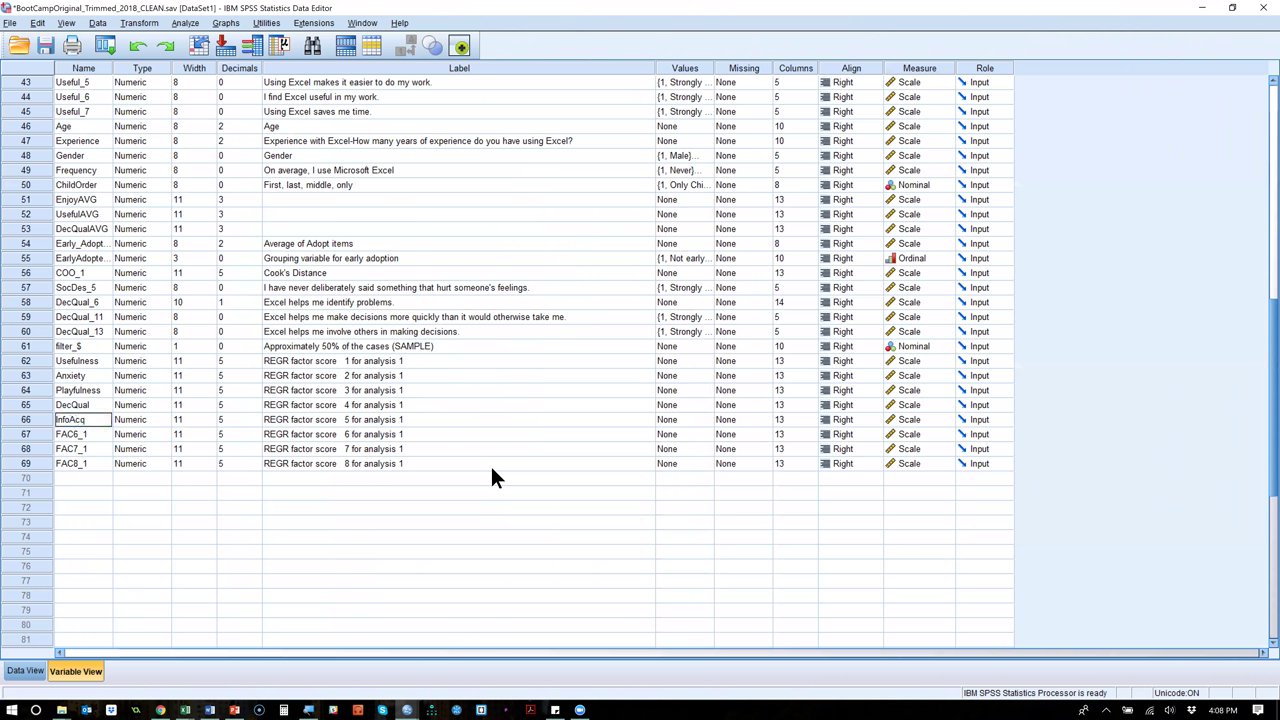
key(Return)
Rename FAC6_1 as CompUse, FAC7_1 as SDP and FAC8_1 as SDNeg, according to the component loadings in the Pattern Matrix.
key(alt+Tab)
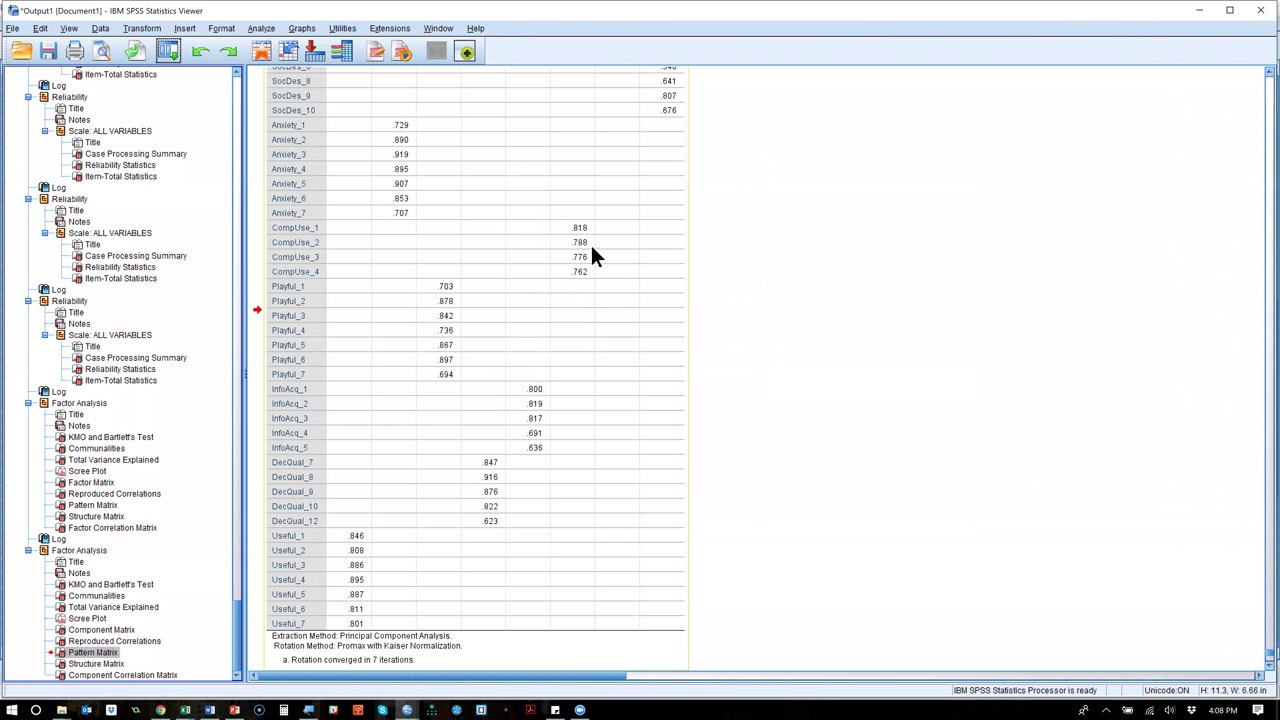
key(alt+Tab)
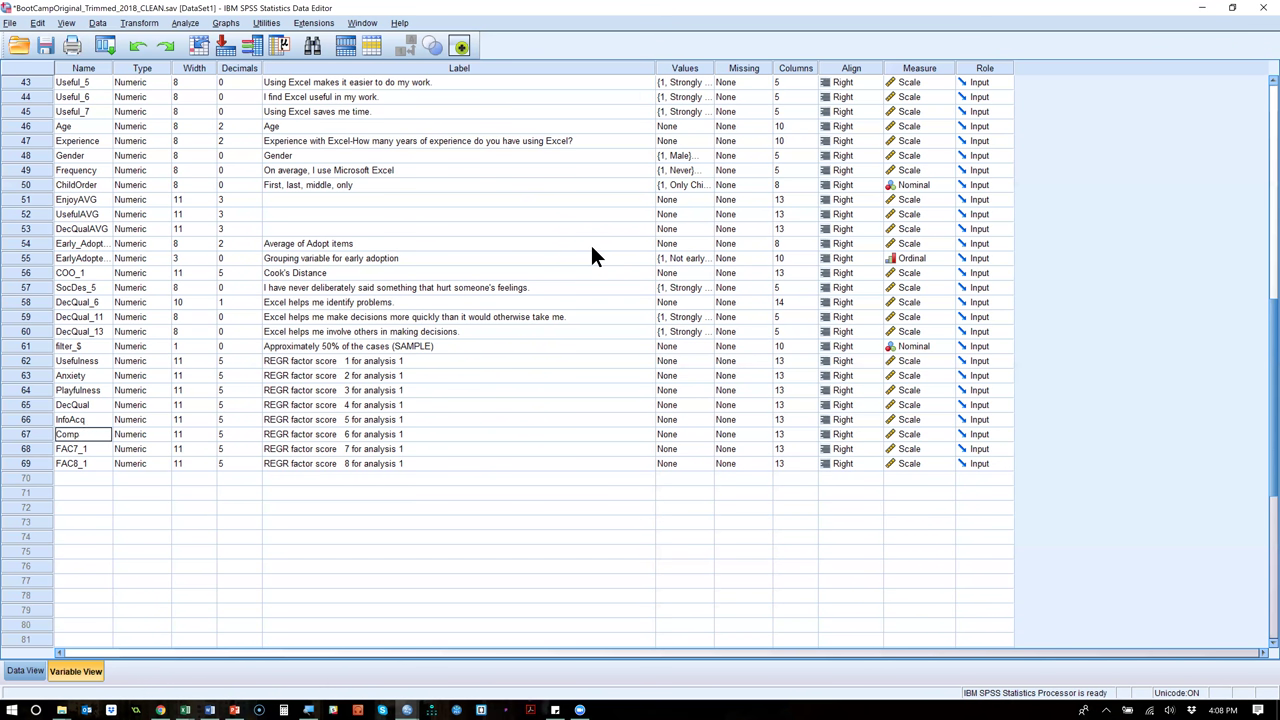
key(alt+Tab)
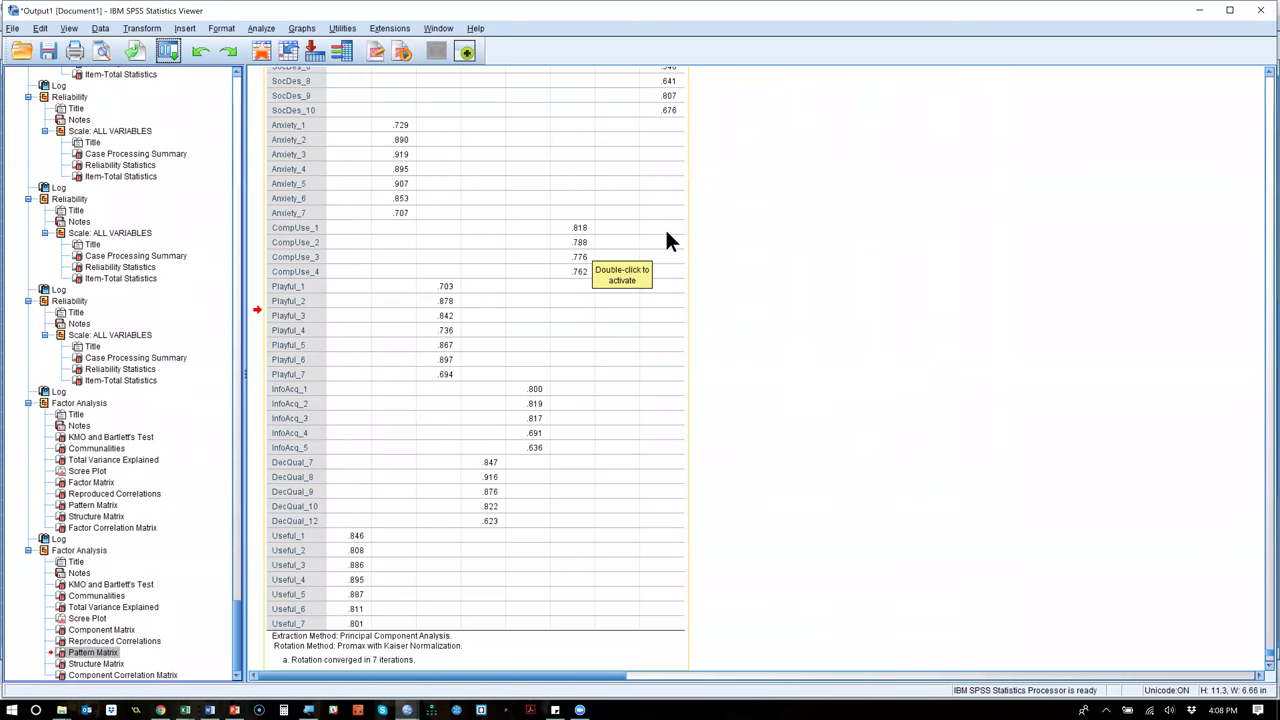
scroll(665, 230, up, 3)
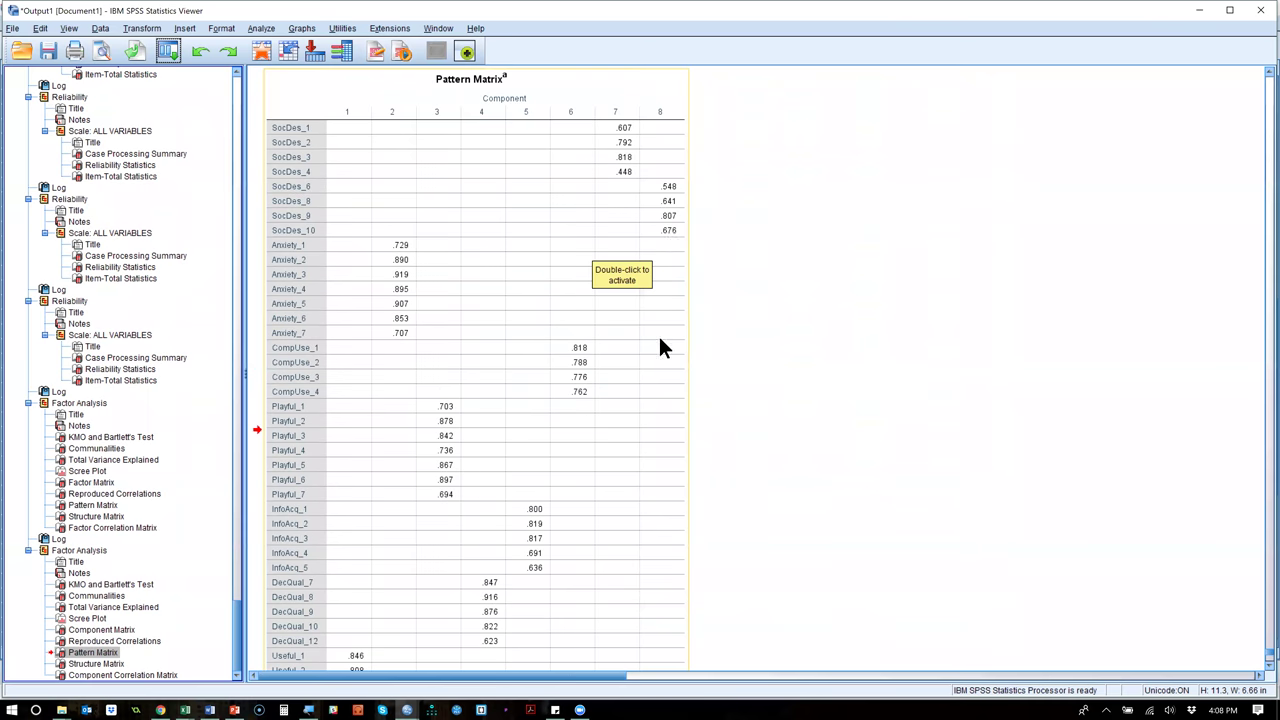
key(alt+Tab)
text(S)
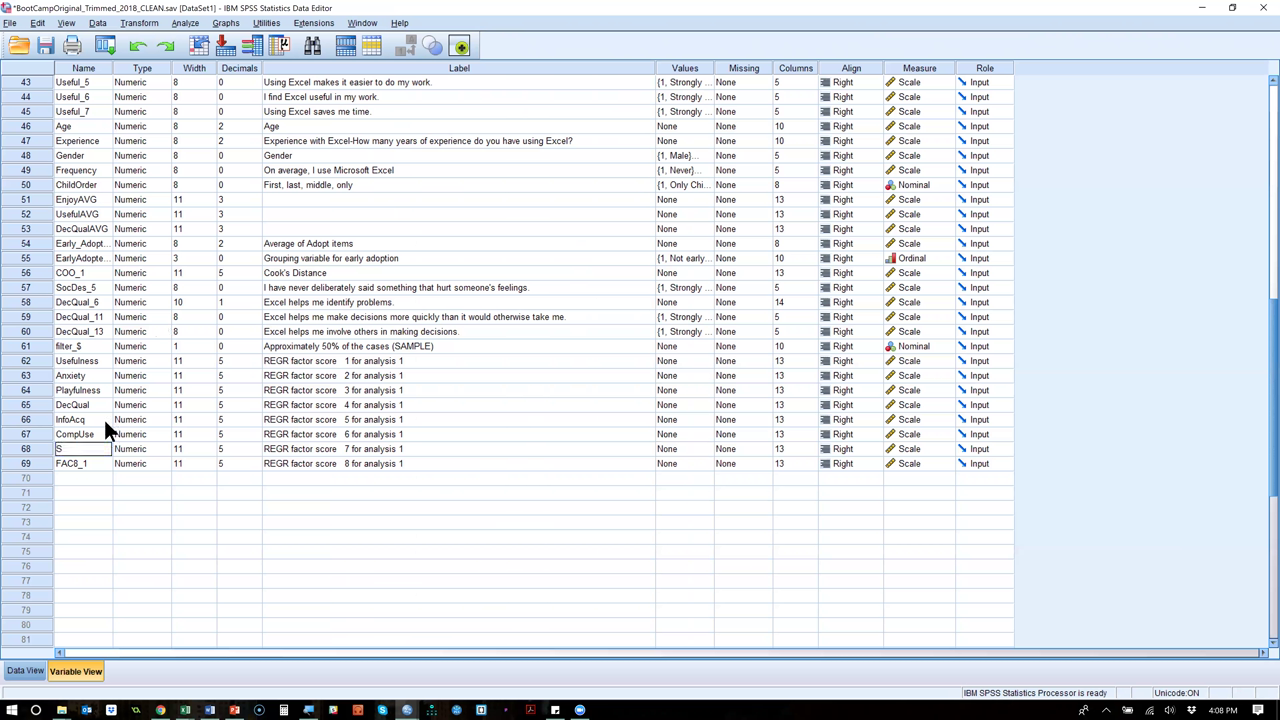
text(DP)
key(Return)
text(SDNeg)
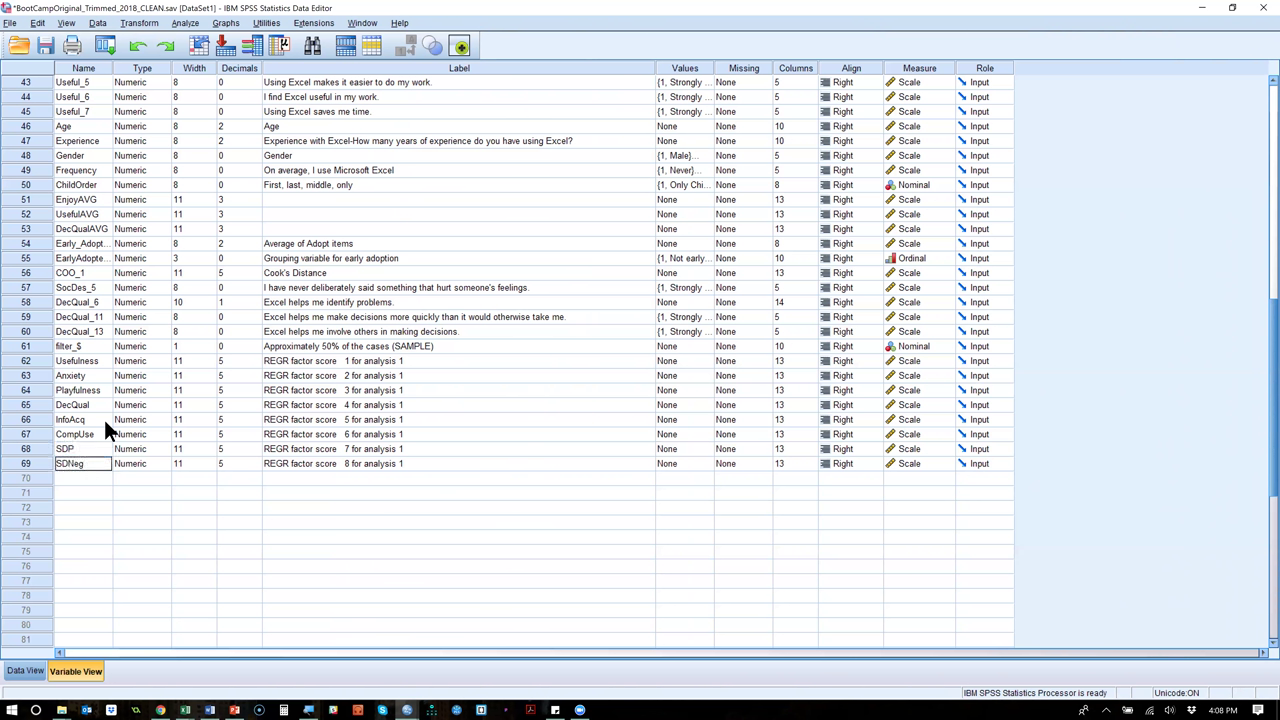
key(Return)
Change the name of the SDP factor score variable to SDPos.
key(Up)
key(Up)
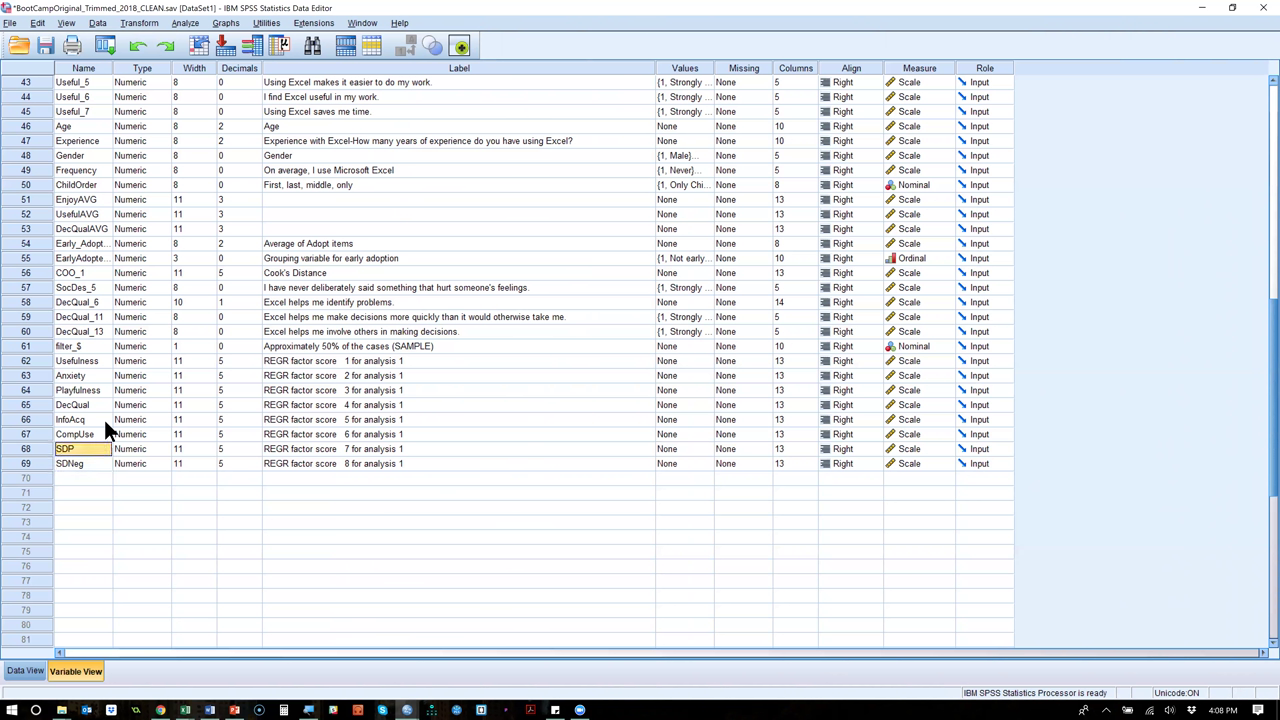
double_click(98, 451)
key(BackSpace)
text(Pos)
key(Return)
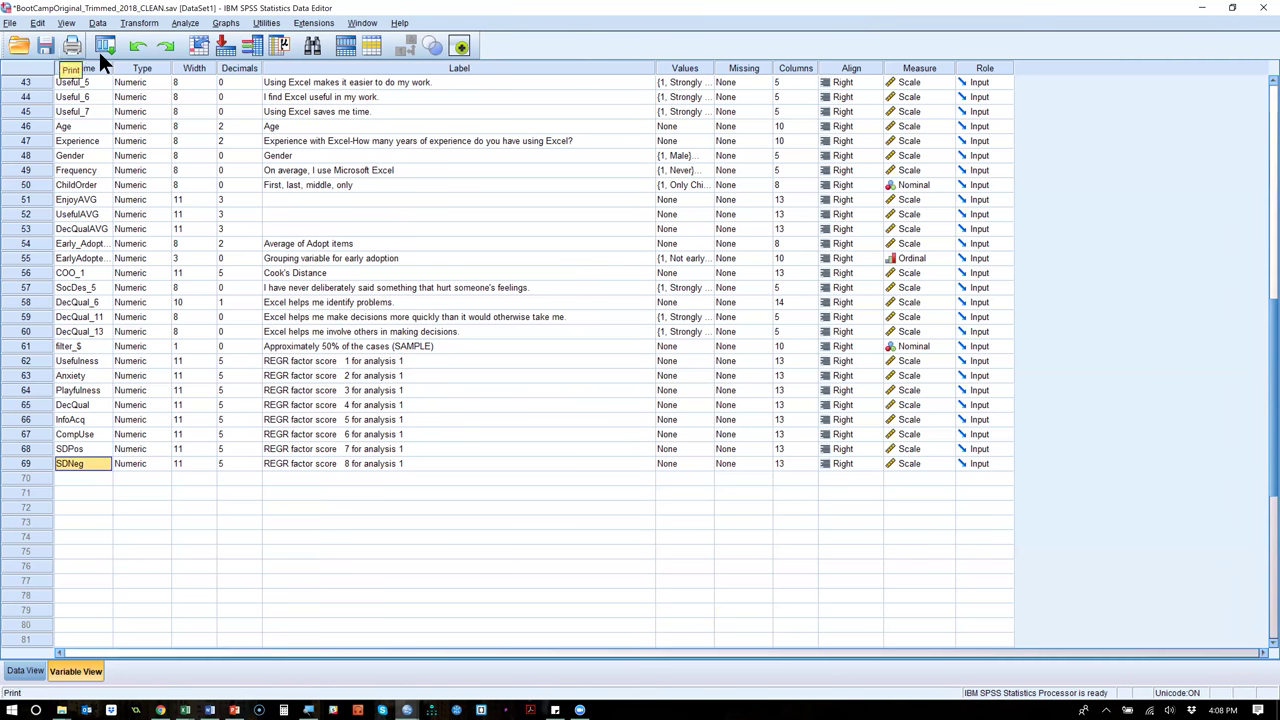
Begin selecting an analysis procedure for the dataset with the renamed factor scores.
click(188, 24)
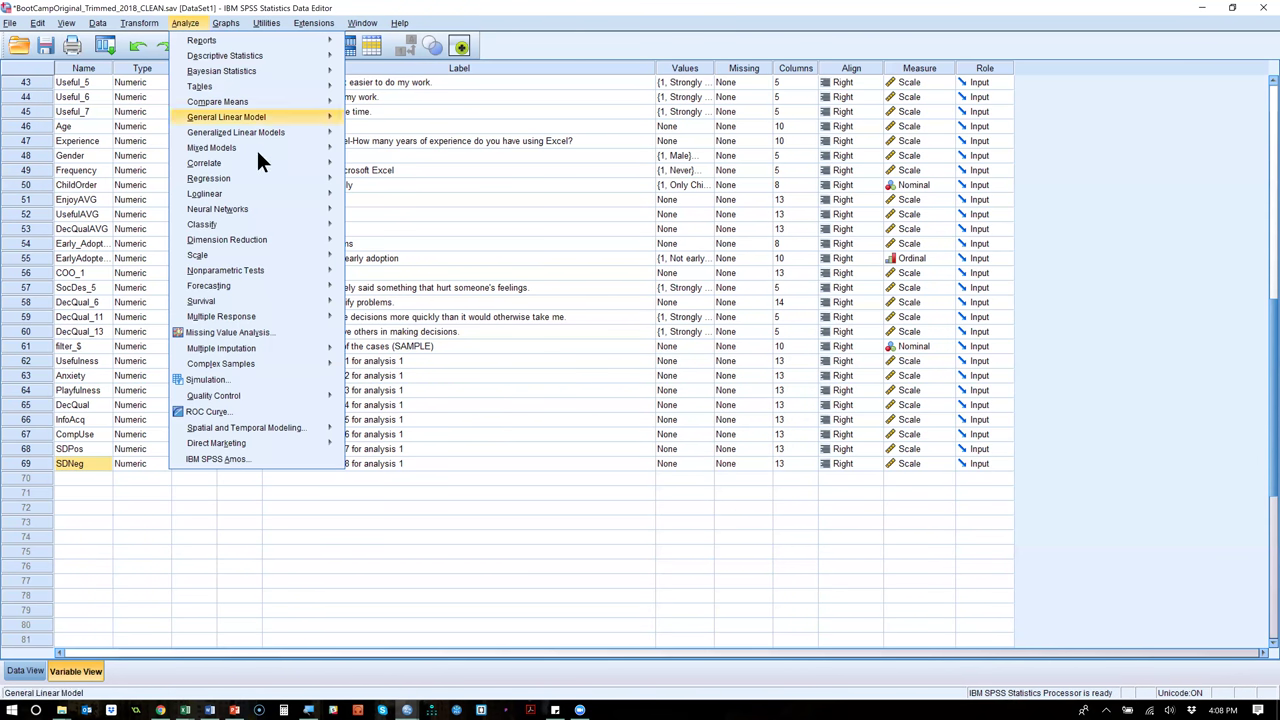
Open the Linear Regression setup and remove Age from the independent variables and EnjoyAVG from the dependent variable.
mouse_move(270, 178)
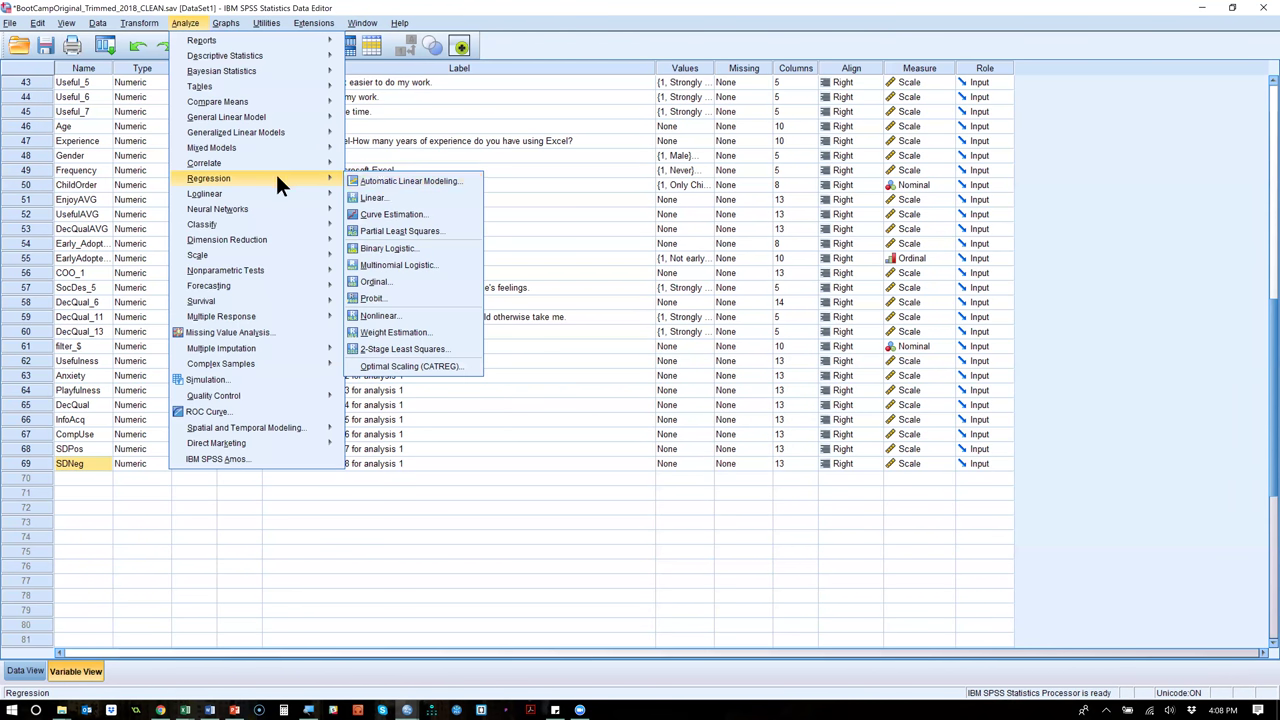
click(386, 196)
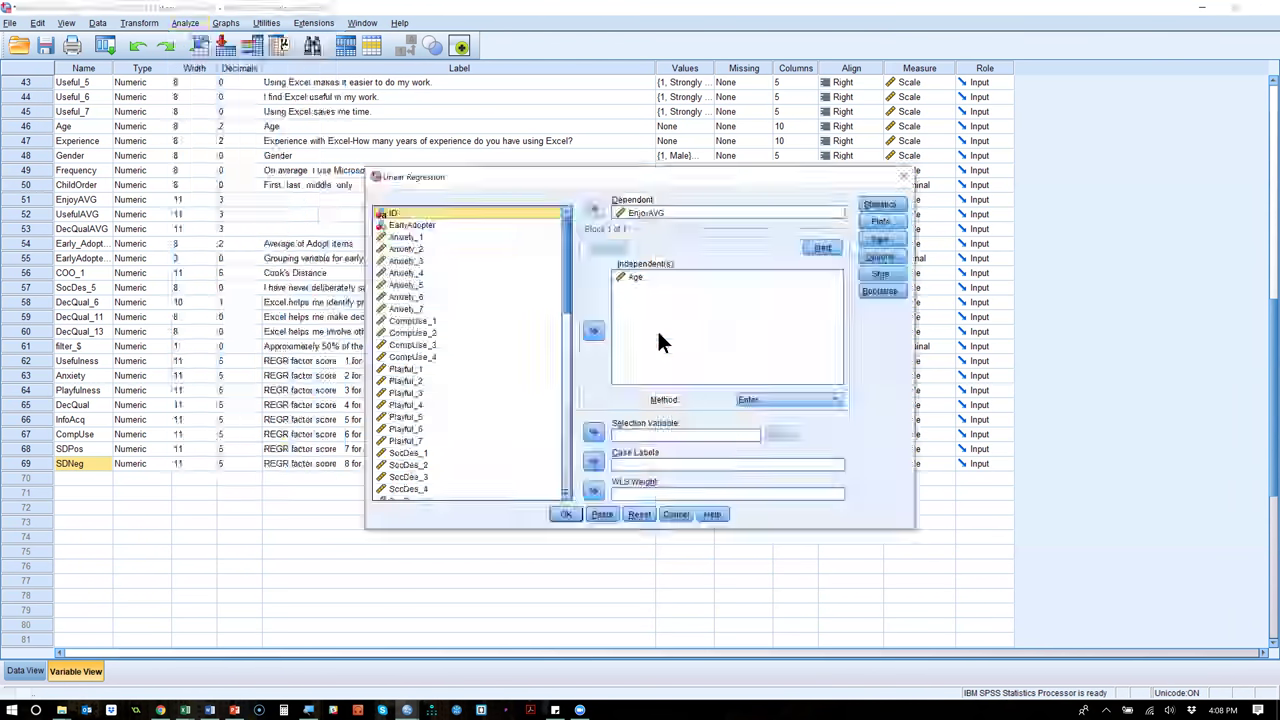
click(638, 278)
click(593, 333)
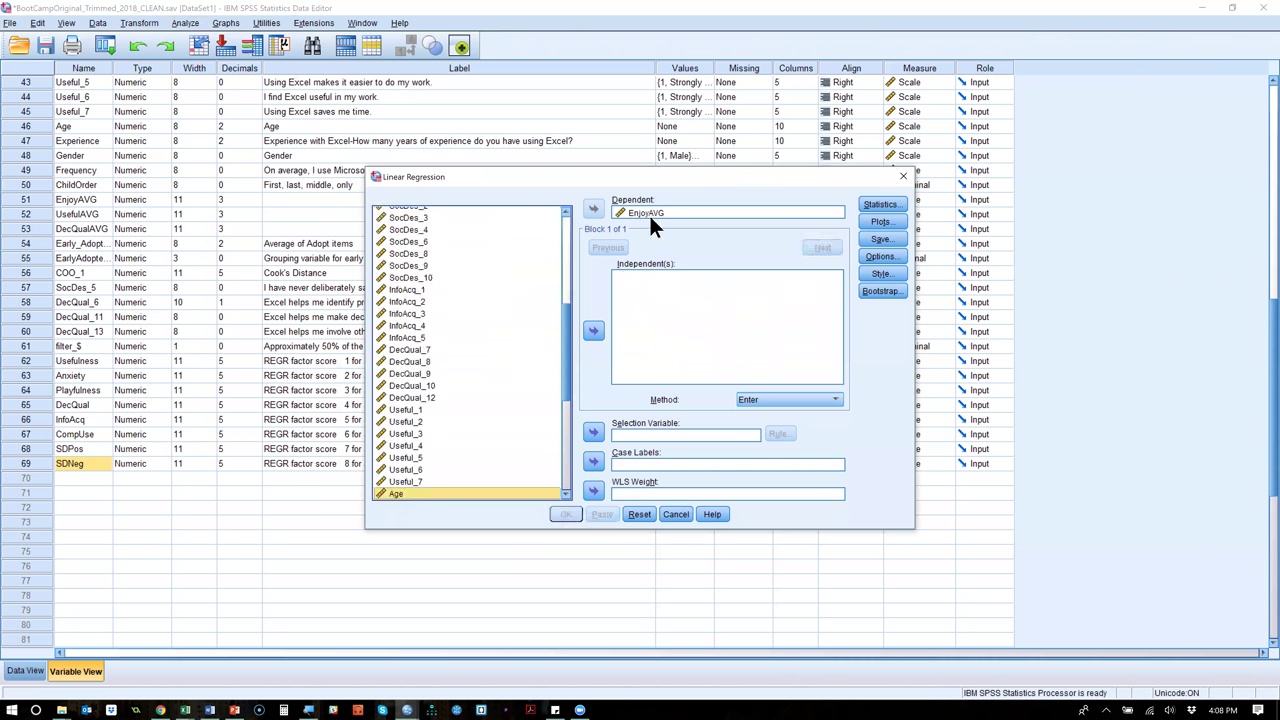
click(646, 212)
click(593, 208)
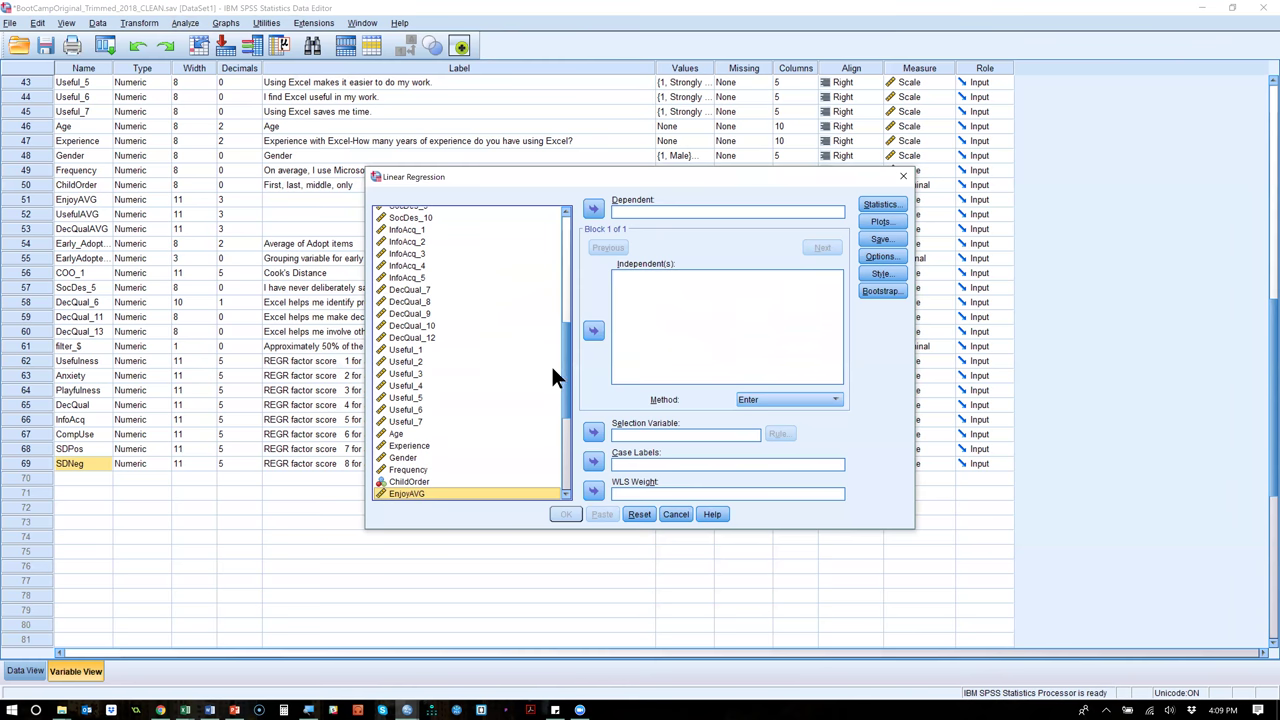
Set the DecQual factor score as the dependent variable of the linear regression.
drag(561, 367, 557, 486)
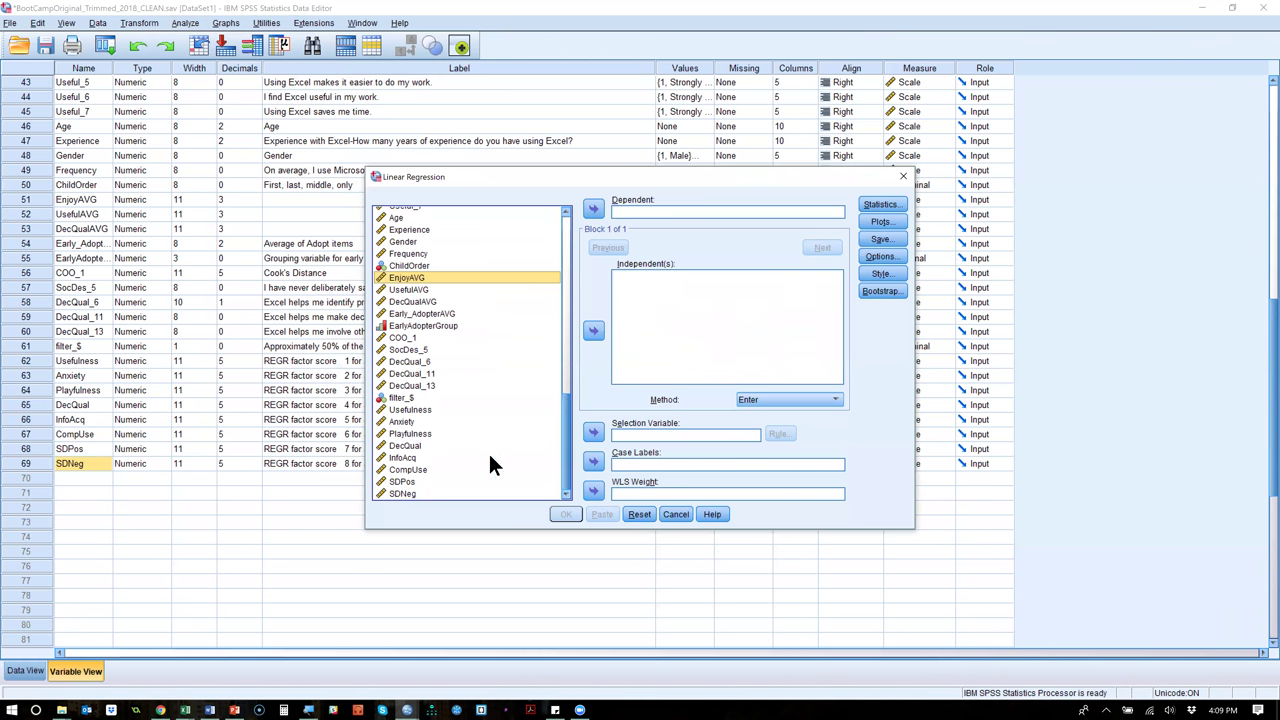
click(414, 445)
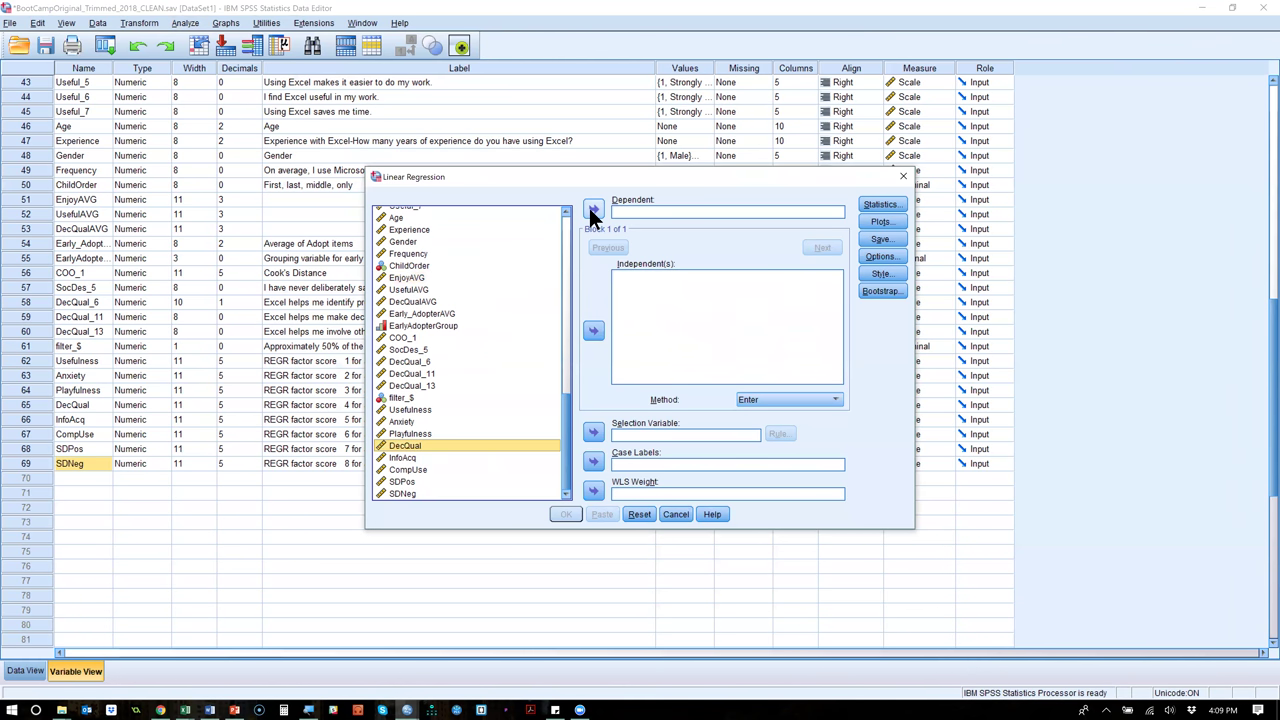
click(593, 210)
Add Usefulness, Anxiety, Playfulness, InfoAcq and CompUse as independent variables and run the regression.
click(418, 425)
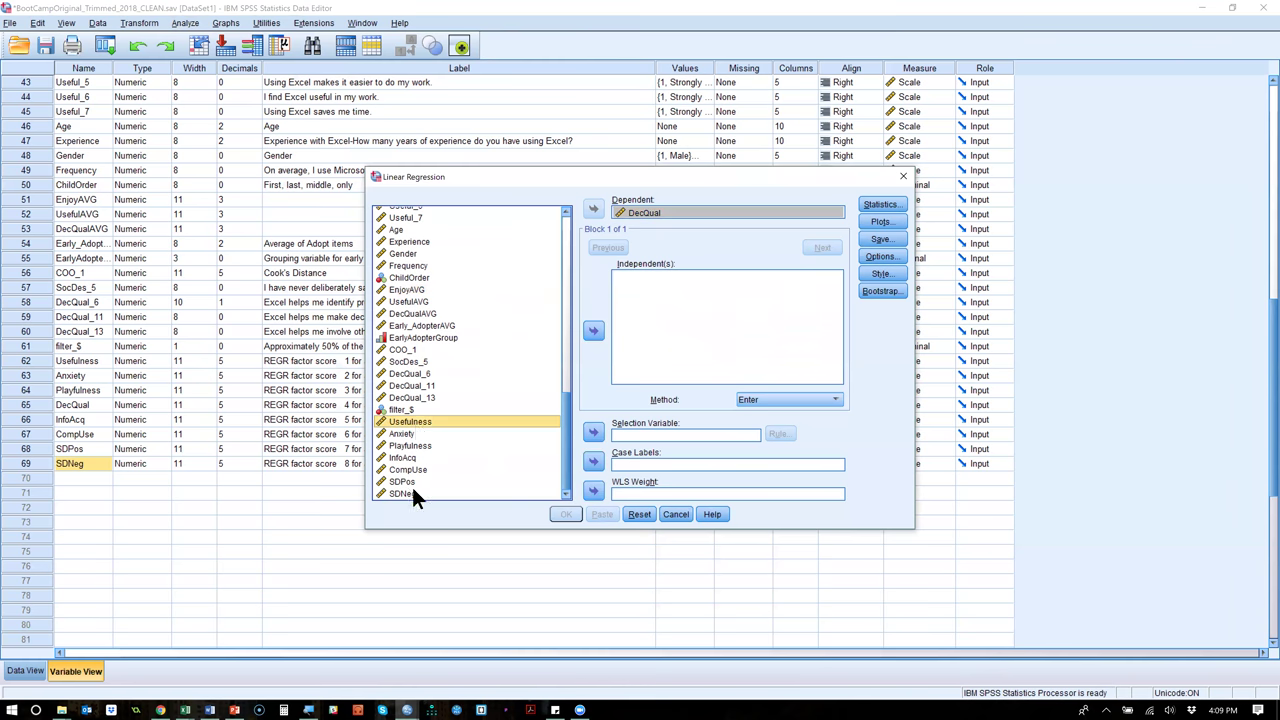
shift+click(414, 468)
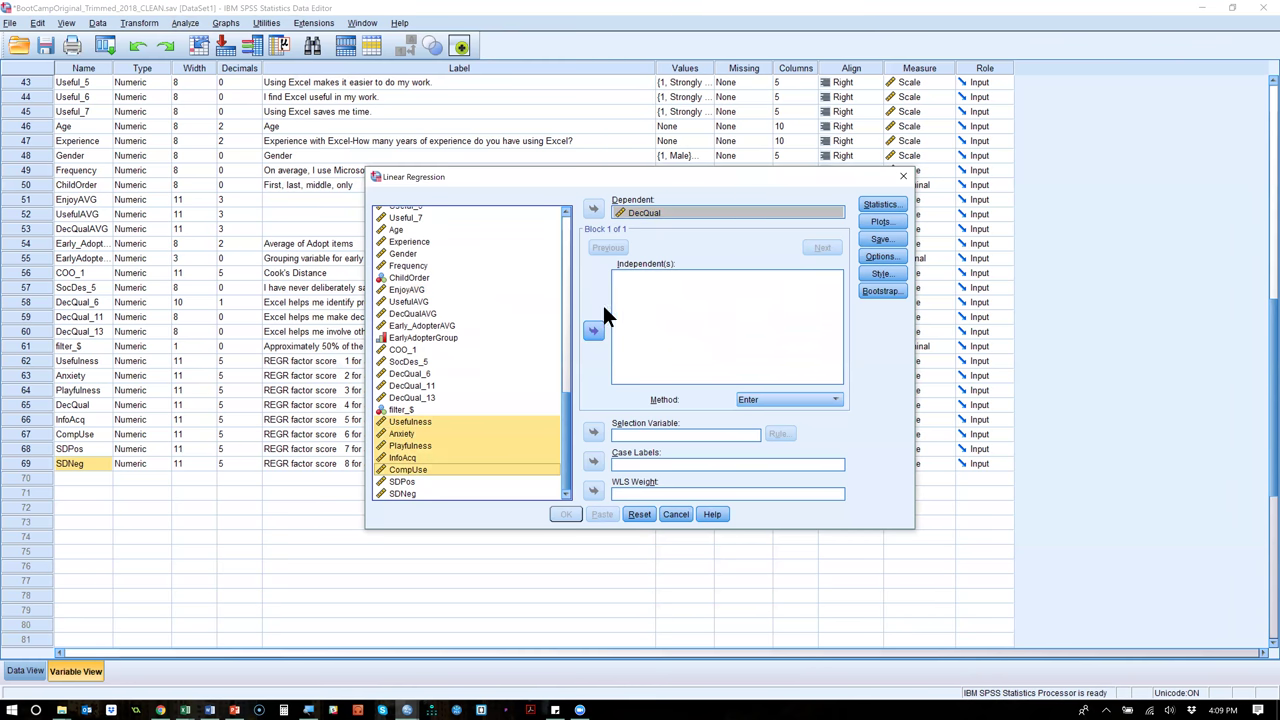
click(593, 330)
click(565, 514)
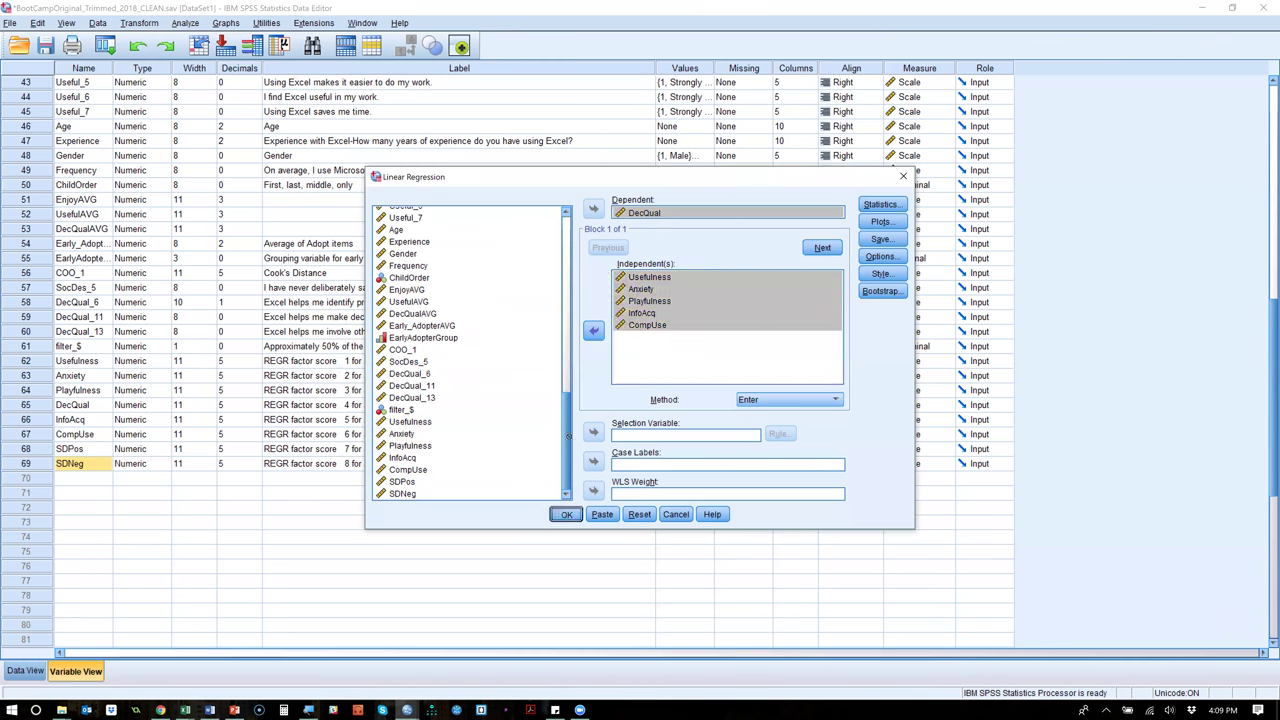
Examine the predictors' estimates and significance in the Coefficients table of the DecQual regression output.
scroll(790, 341, down, 5)
scroll(790, 341, down, 3)
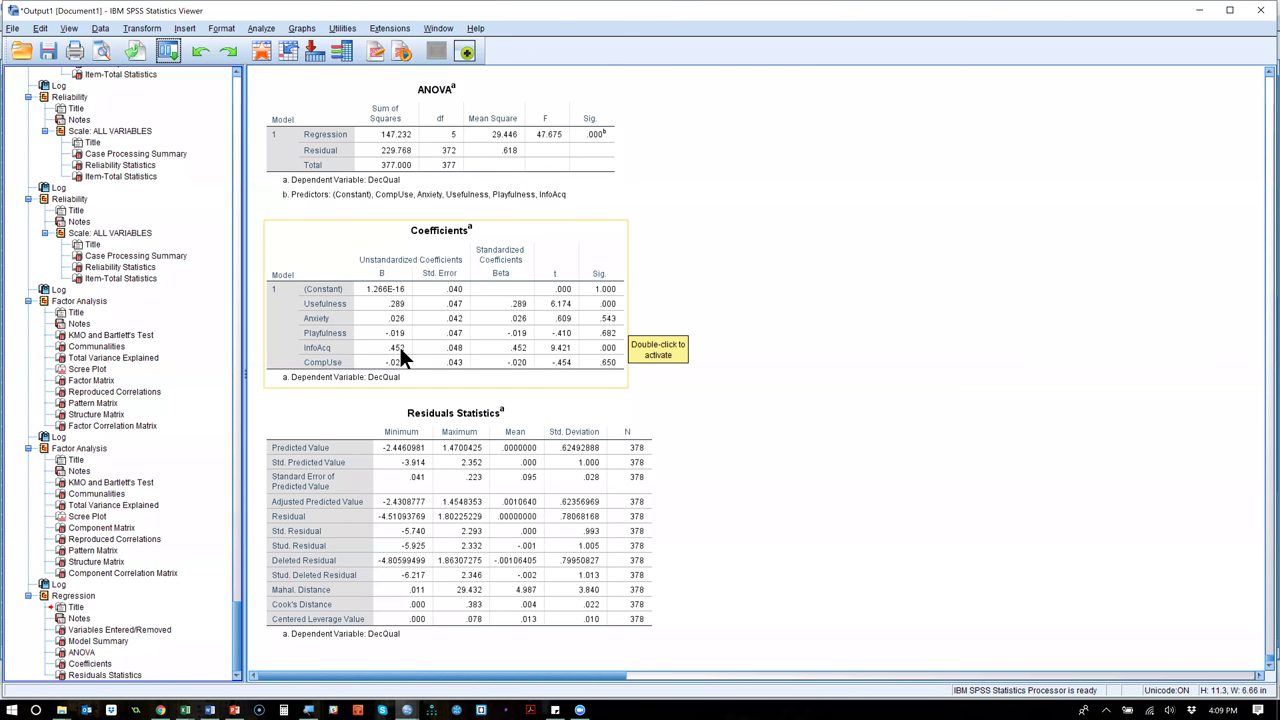
drag(427, 321, 594, 328)
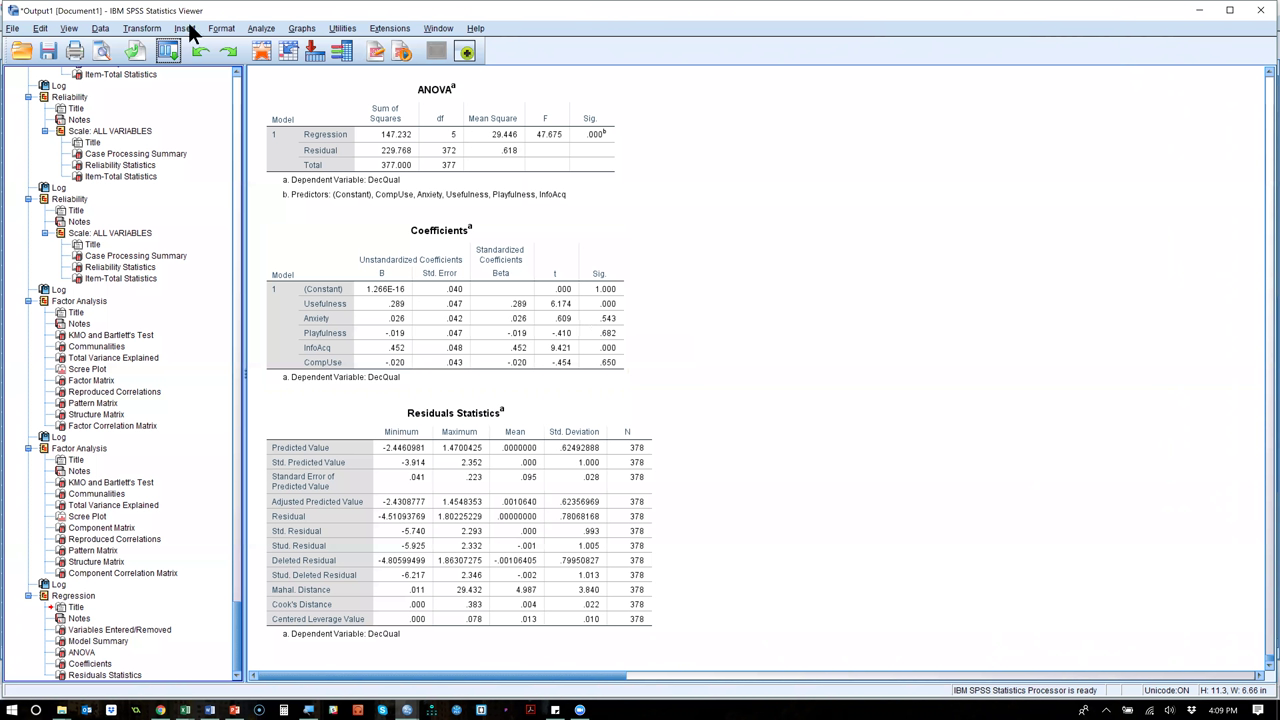
Recall the Bivariate Correlations analysis and add DecQualAVG to its variables.
click(165, 51)
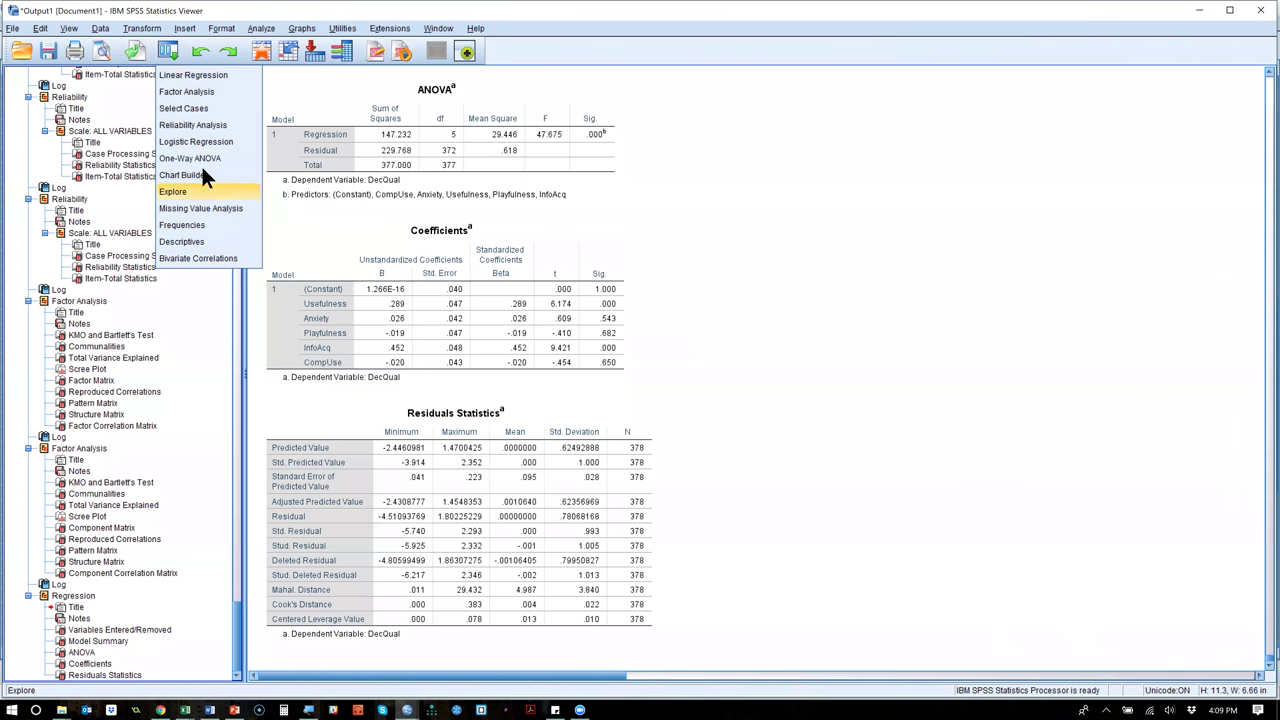
click(223, 257)
drag(592, 285, 599, 366)
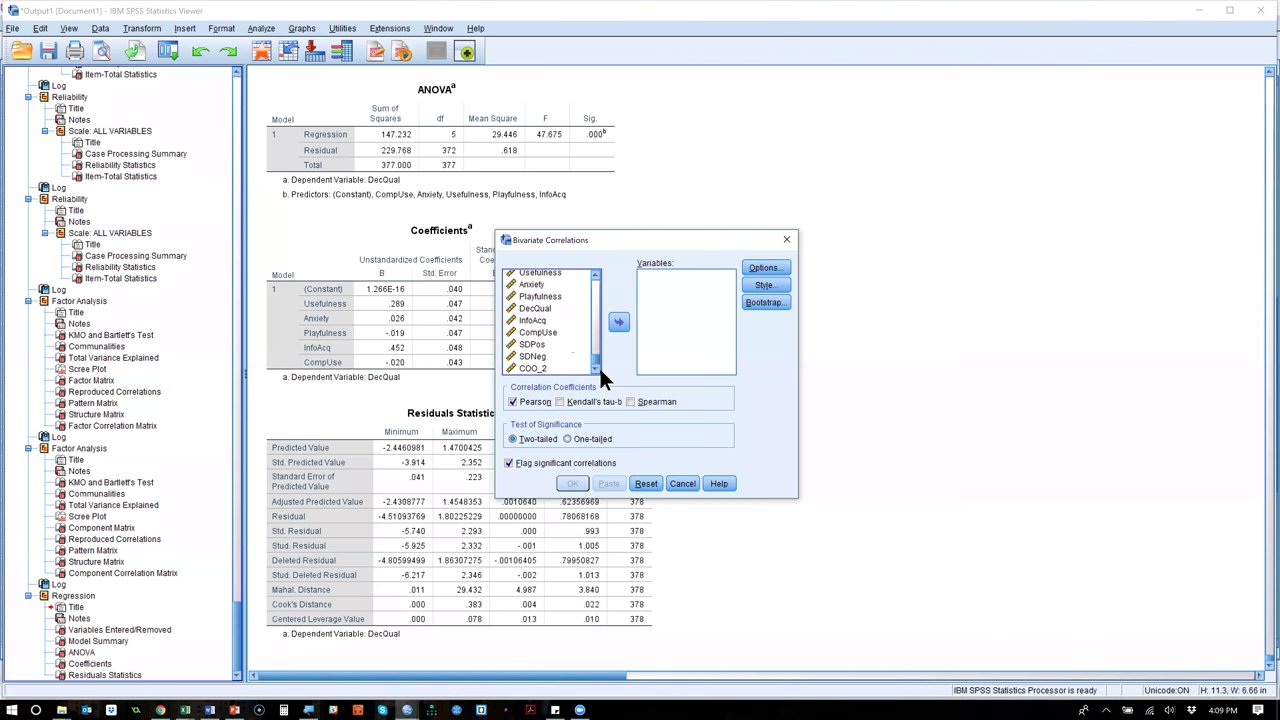
click(596, 277)
click(596, 277)
click(596, 277)
click(596, 277)
click(596, 277)
click(597, 279)
click(597, 279)
click(598, 283)
click(598, 283)
click(598, 283)
click(598, 283)
click(598, 283)
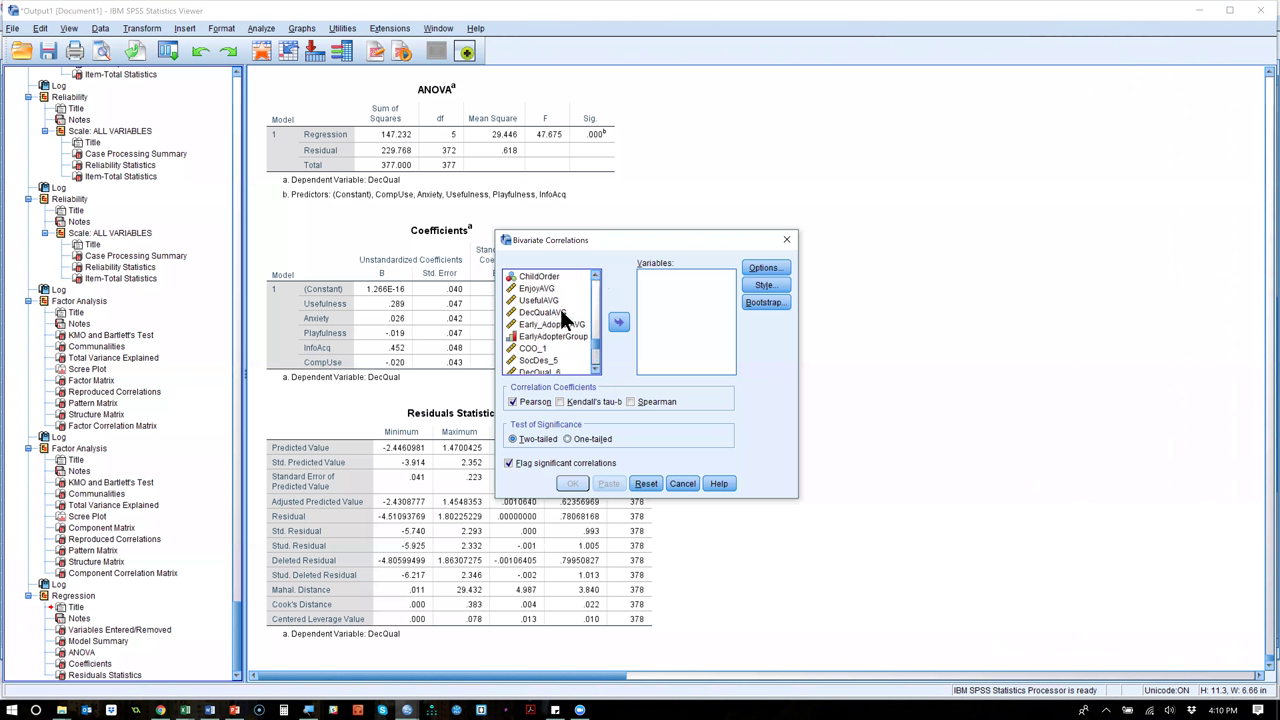
click(550, 311)
click(612, 318)
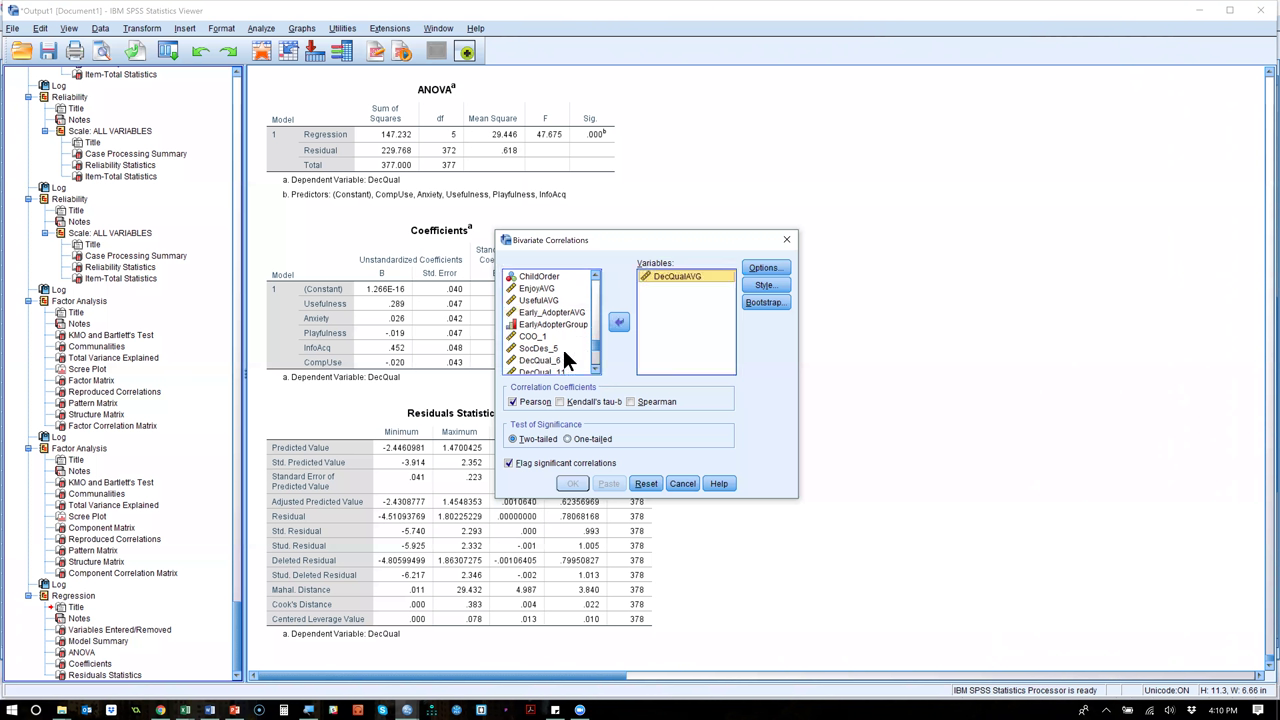
Add the DecQual factor score to the correlation variables and run the two-tailed Pearson correlation.
scroll(597, 365, down, 4)
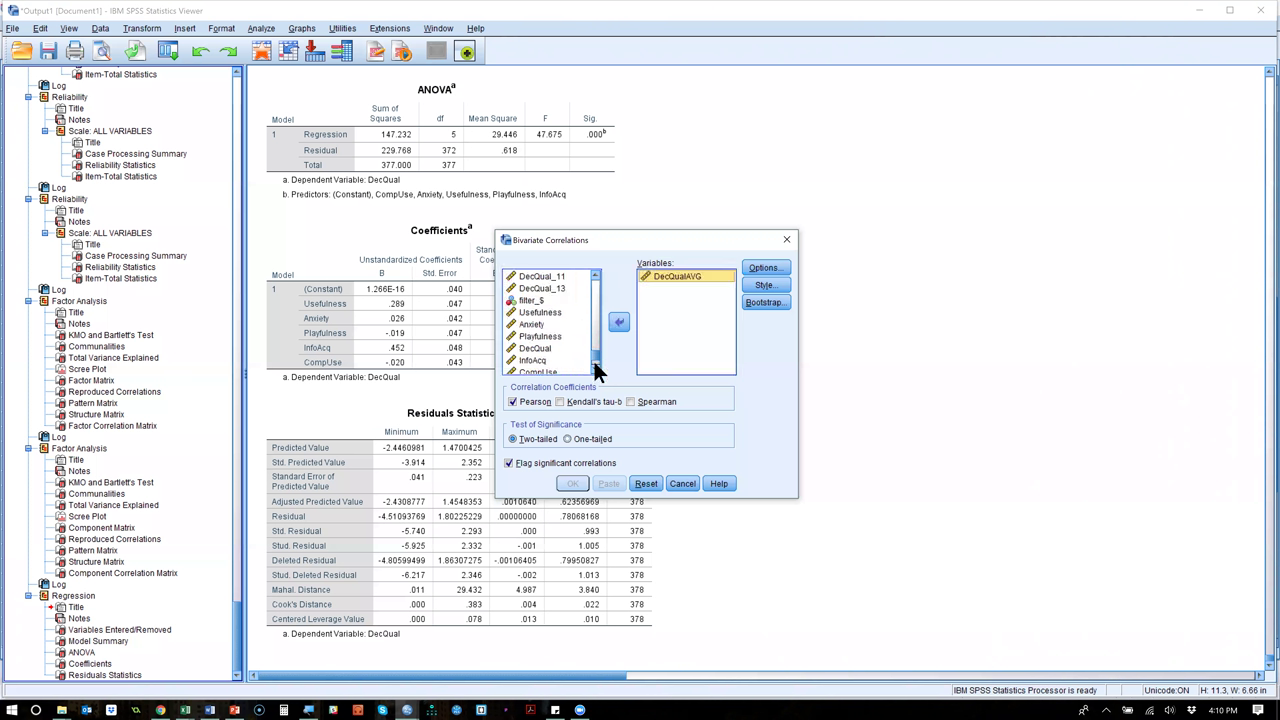
click(553, 308)
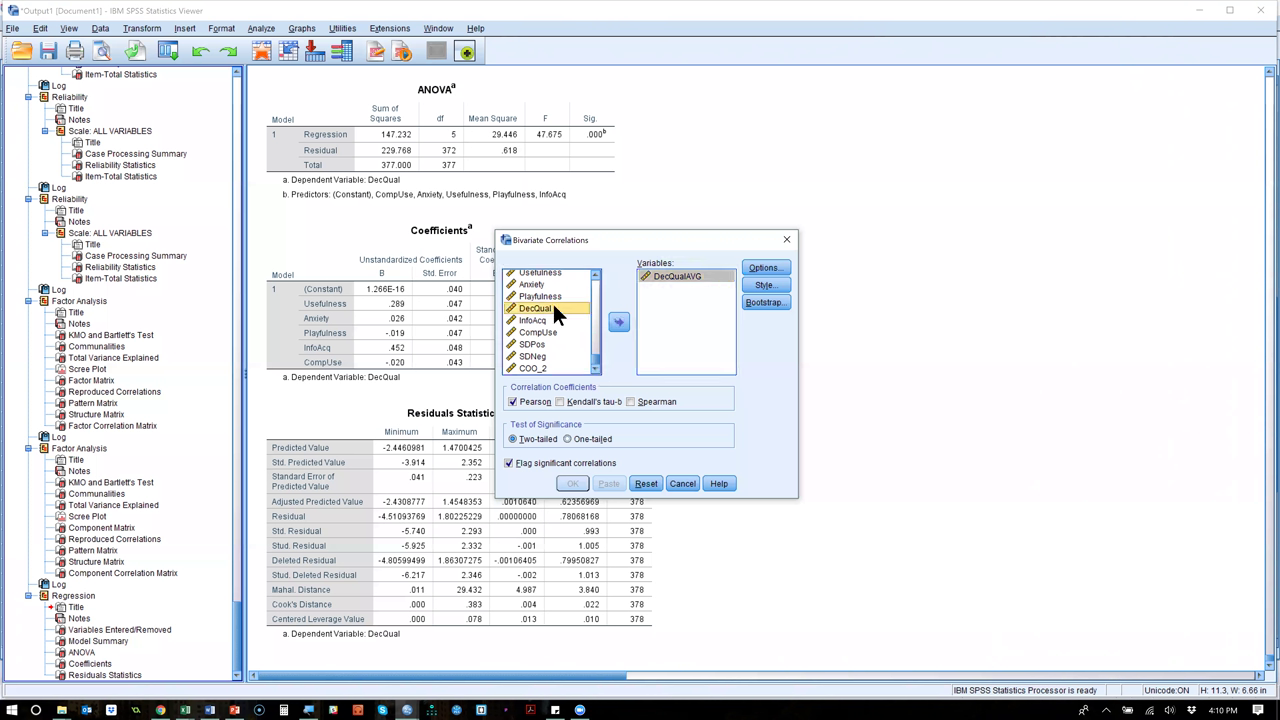
click(619, 324)
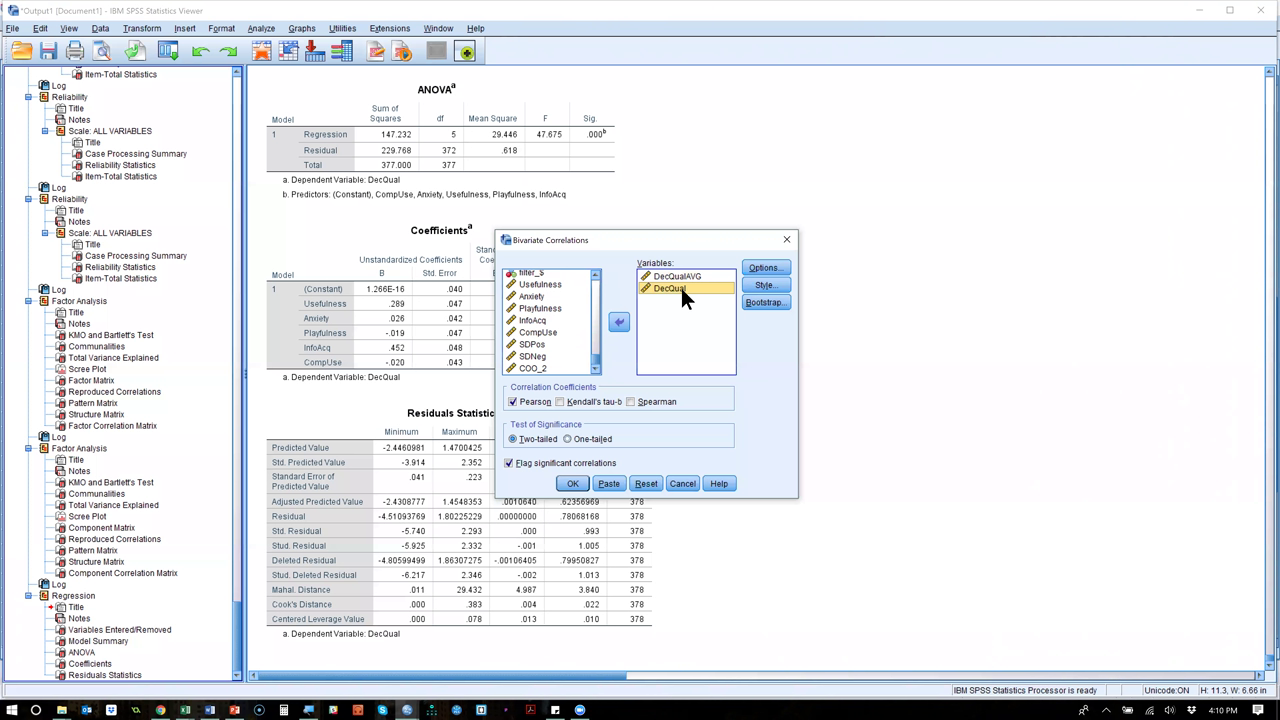
click(573, 482)
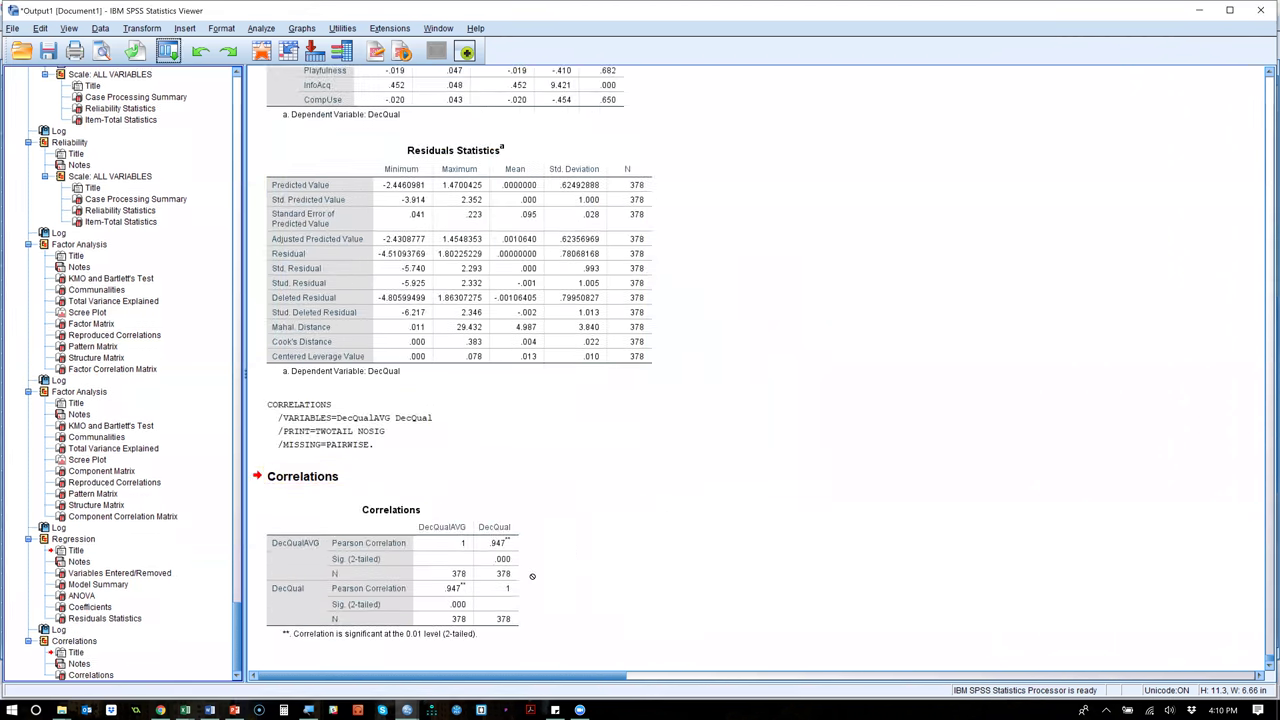
click(479, 566)
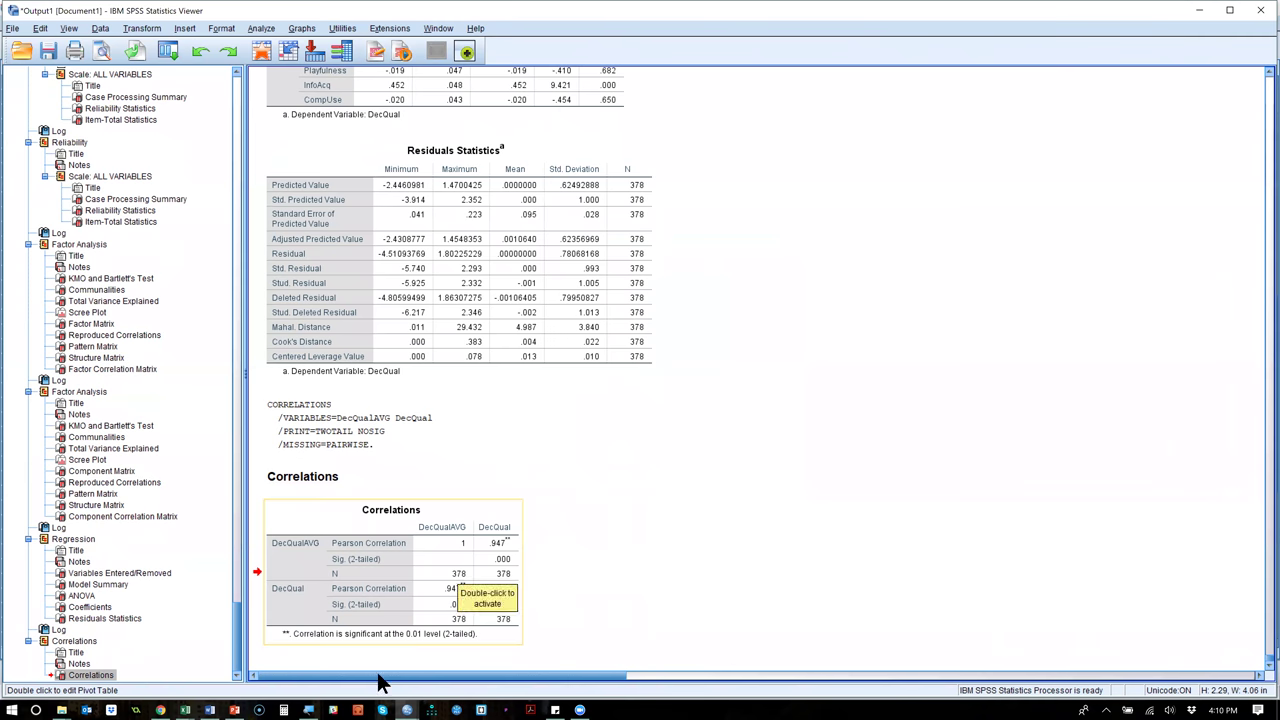
Switch to EFA.pptx in PowerPoint and present the slide show from slide 12, "Why EFA?".
mouse_move(312, 708)
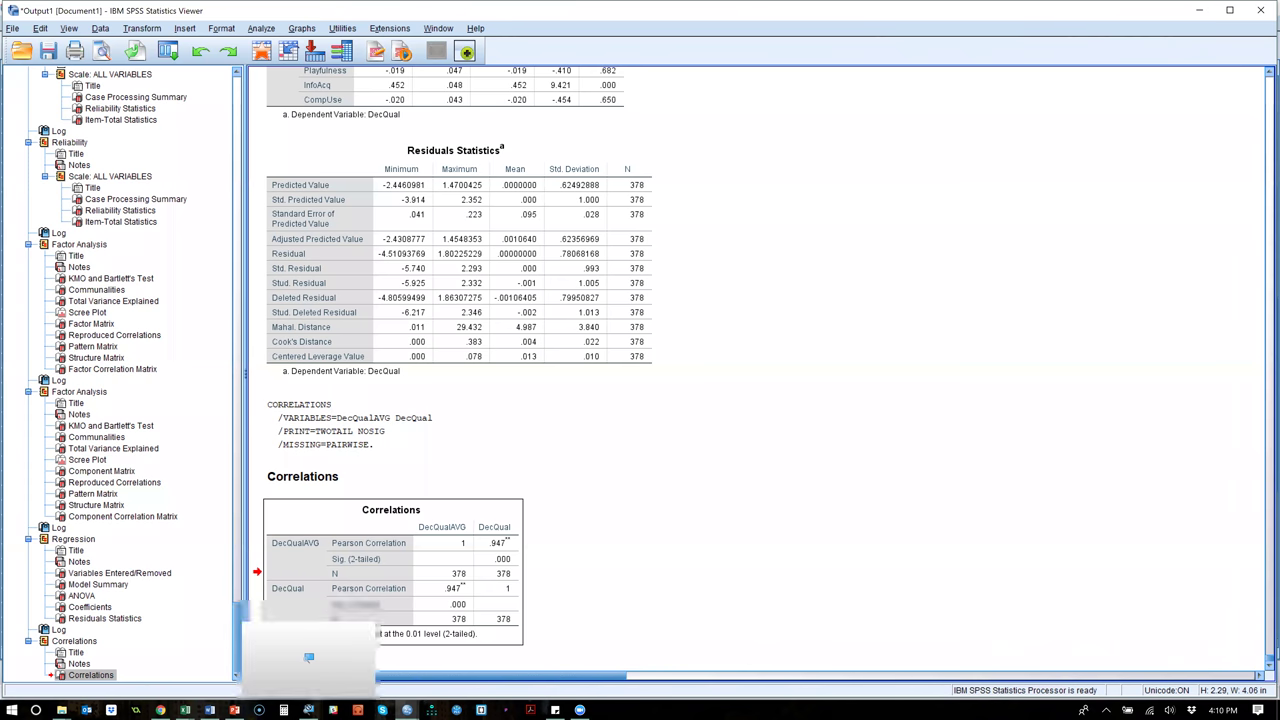
key(alt+Tab)
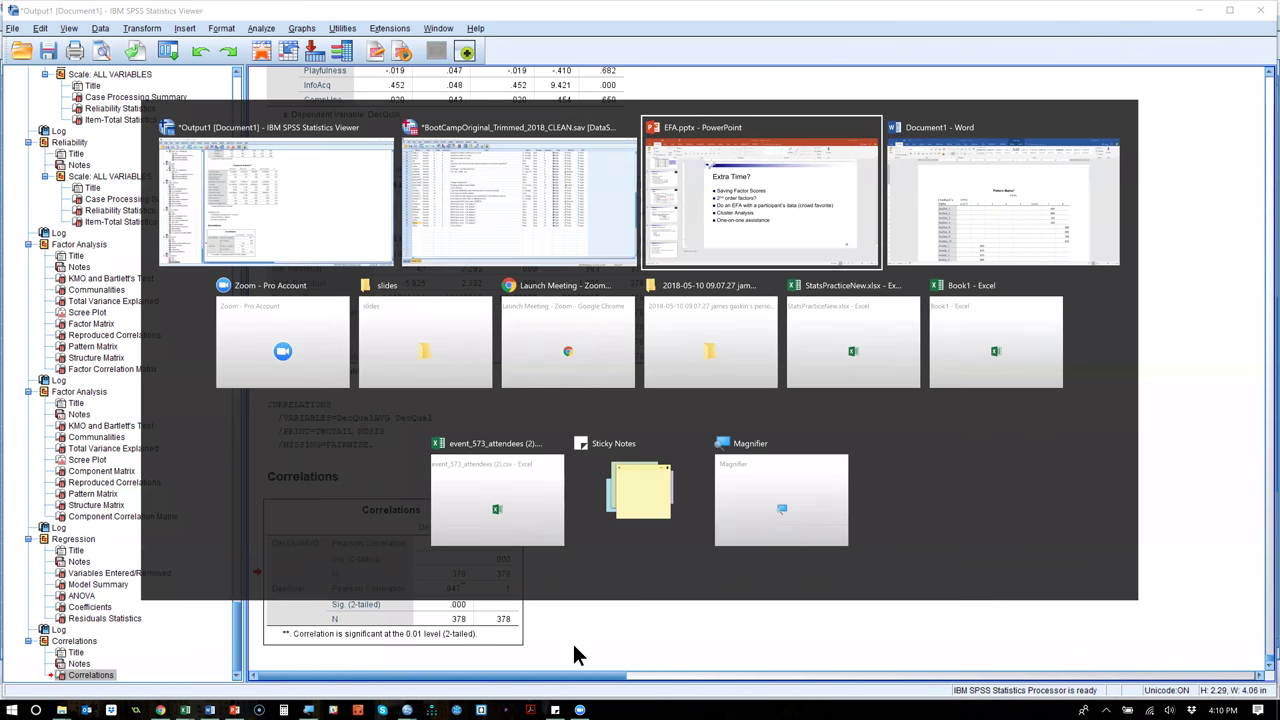
scroll(119, 425, up, 10)
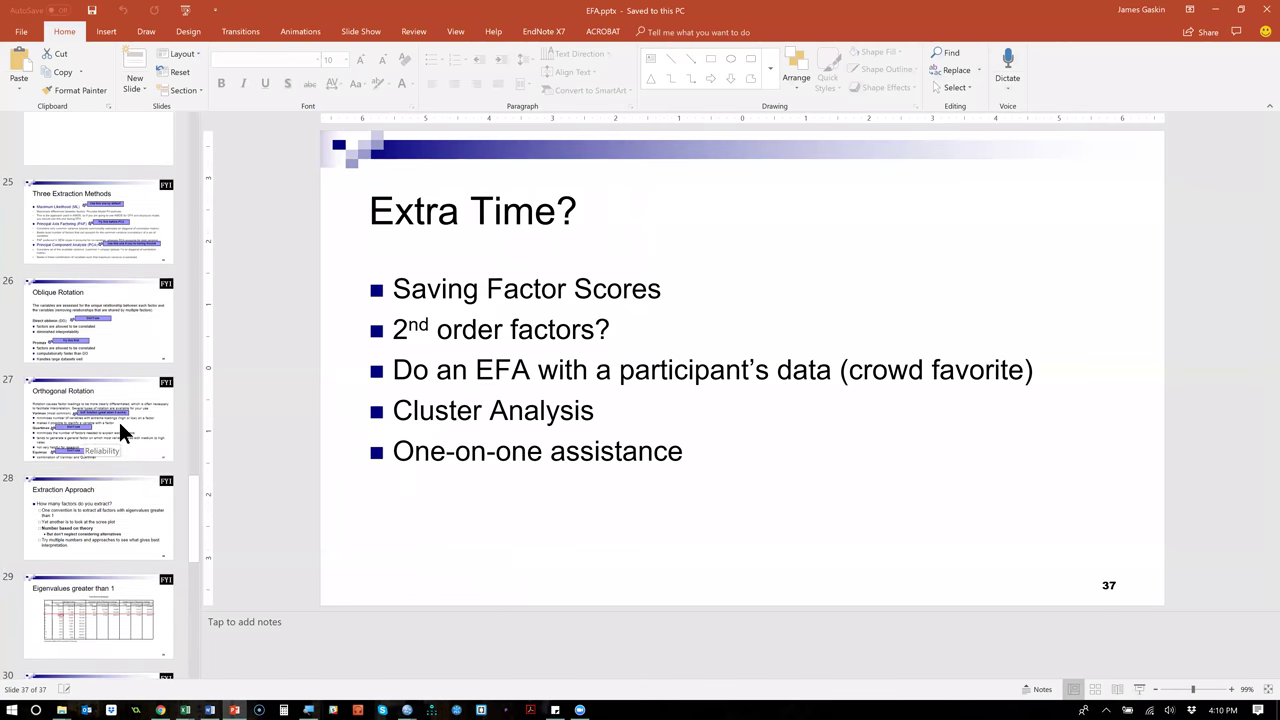
scroll(120, 429, up, 9)
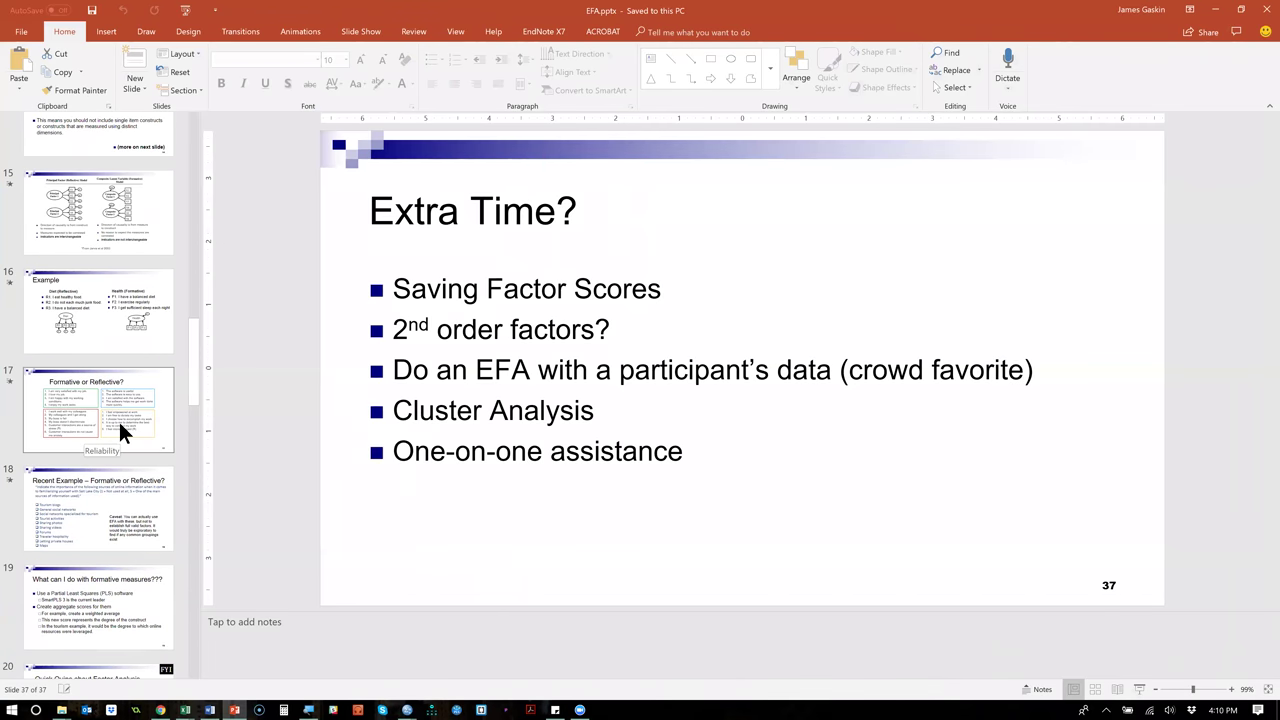
click(100, 228)
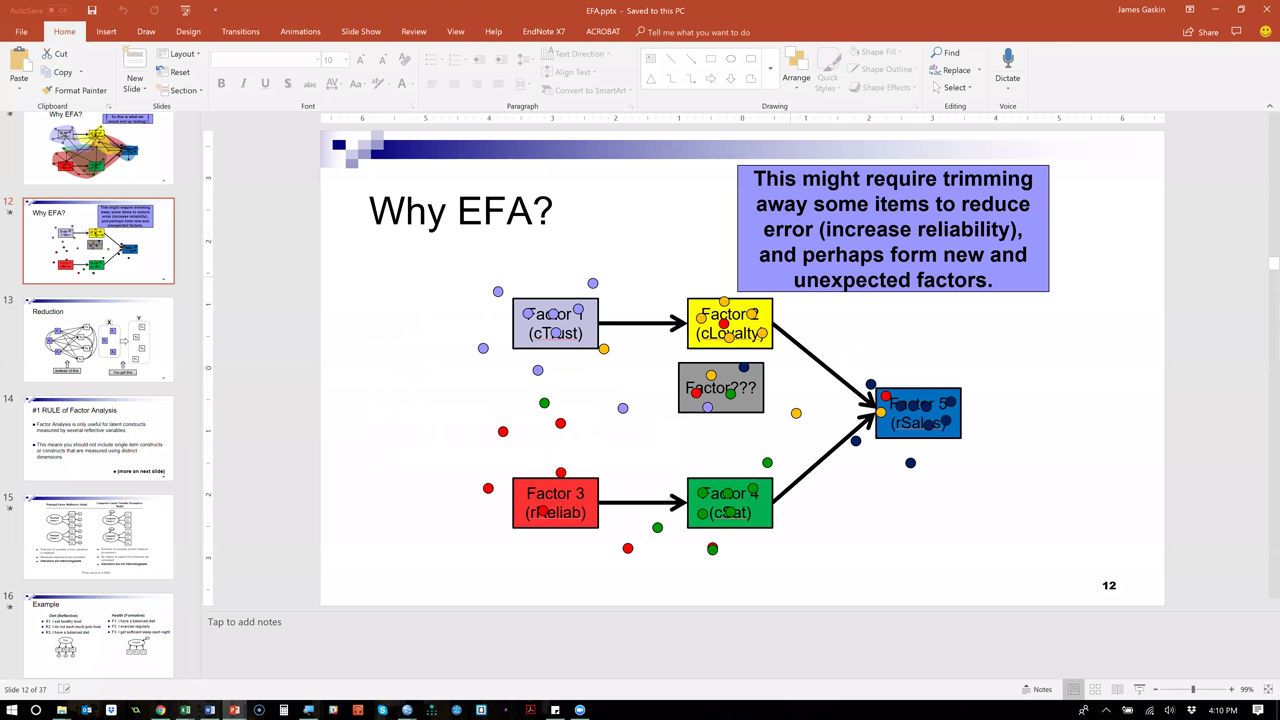
key(shift+F5)
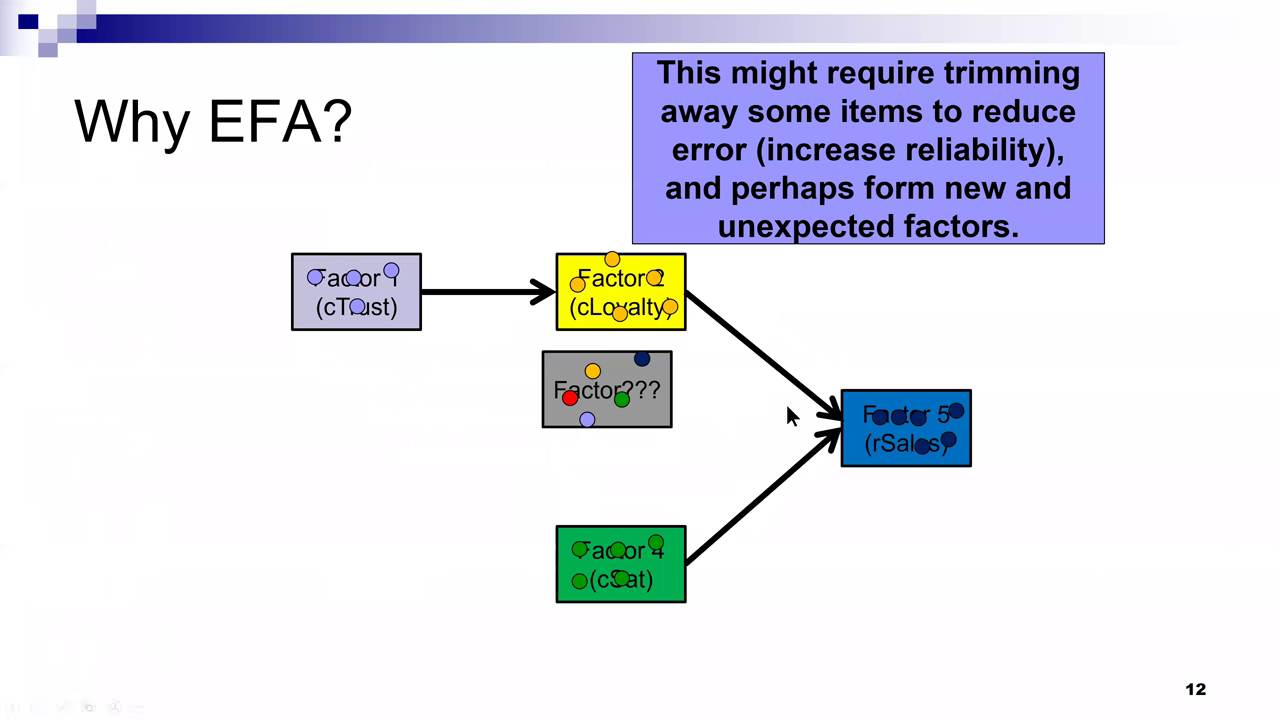
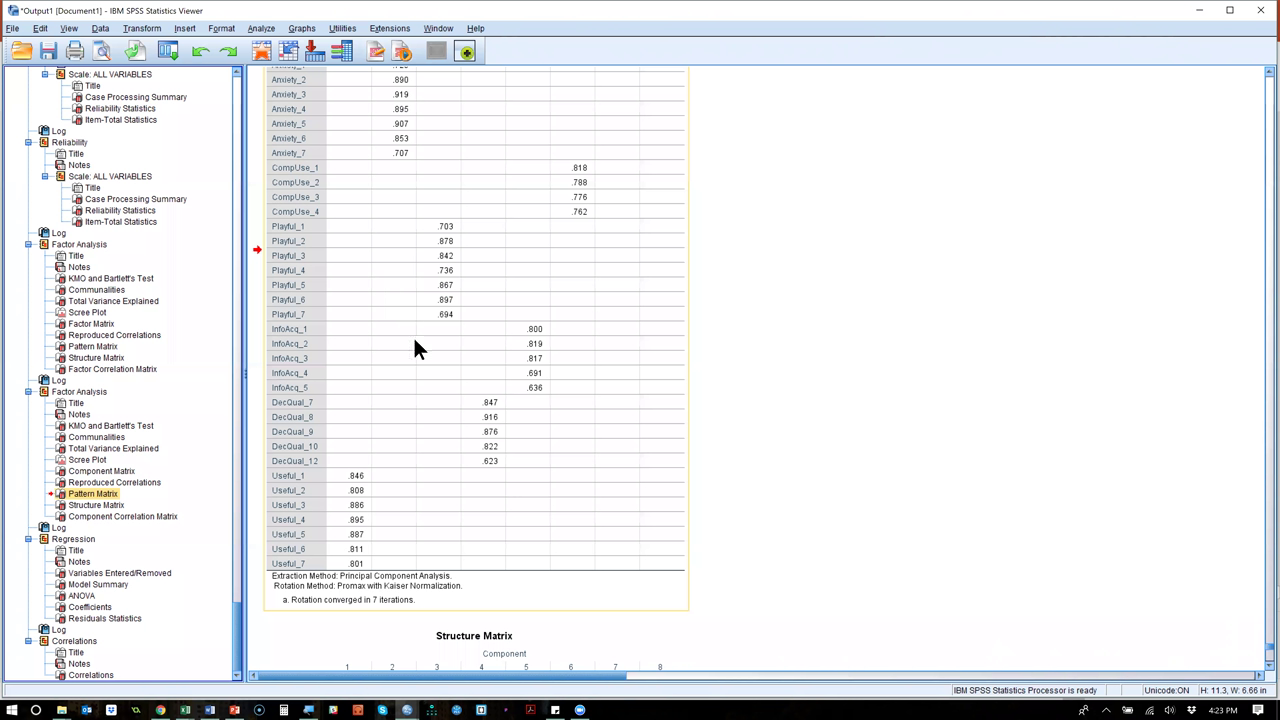
Examine the item loadings in the Pattern Matrix of the second factor analysis.
scroll(544, 272, up, 3)
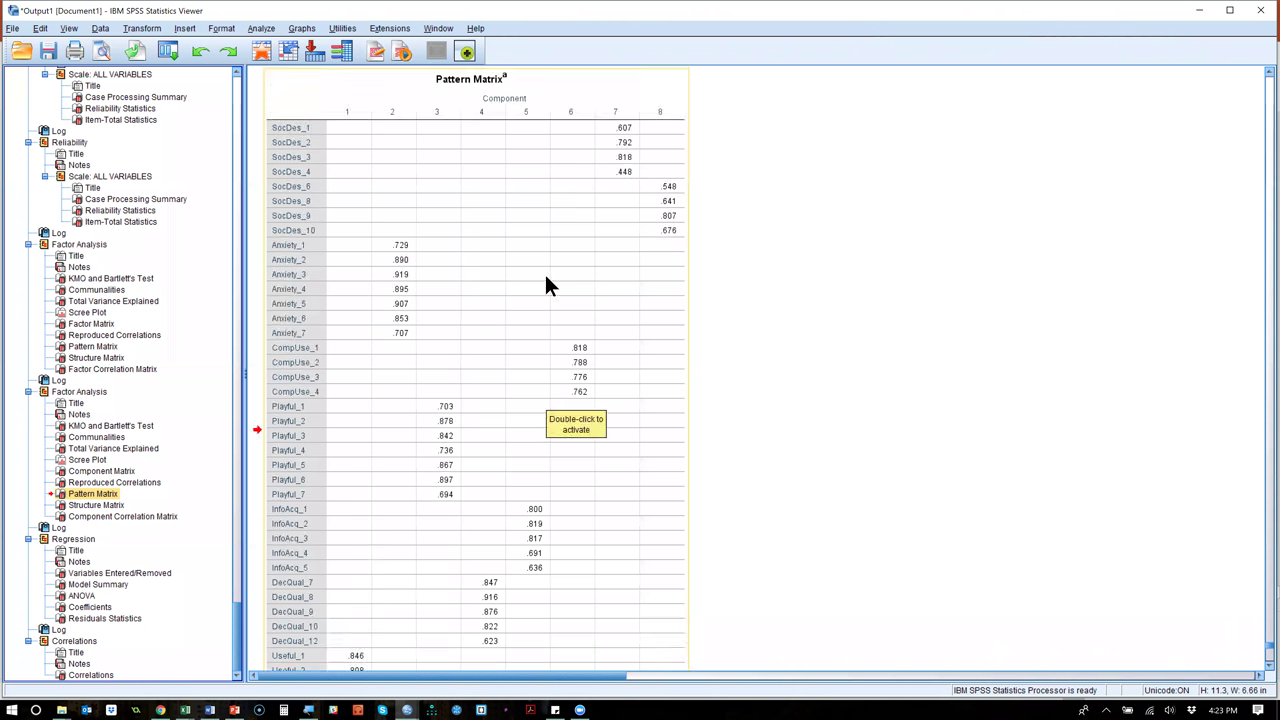
double_click(633, 157)
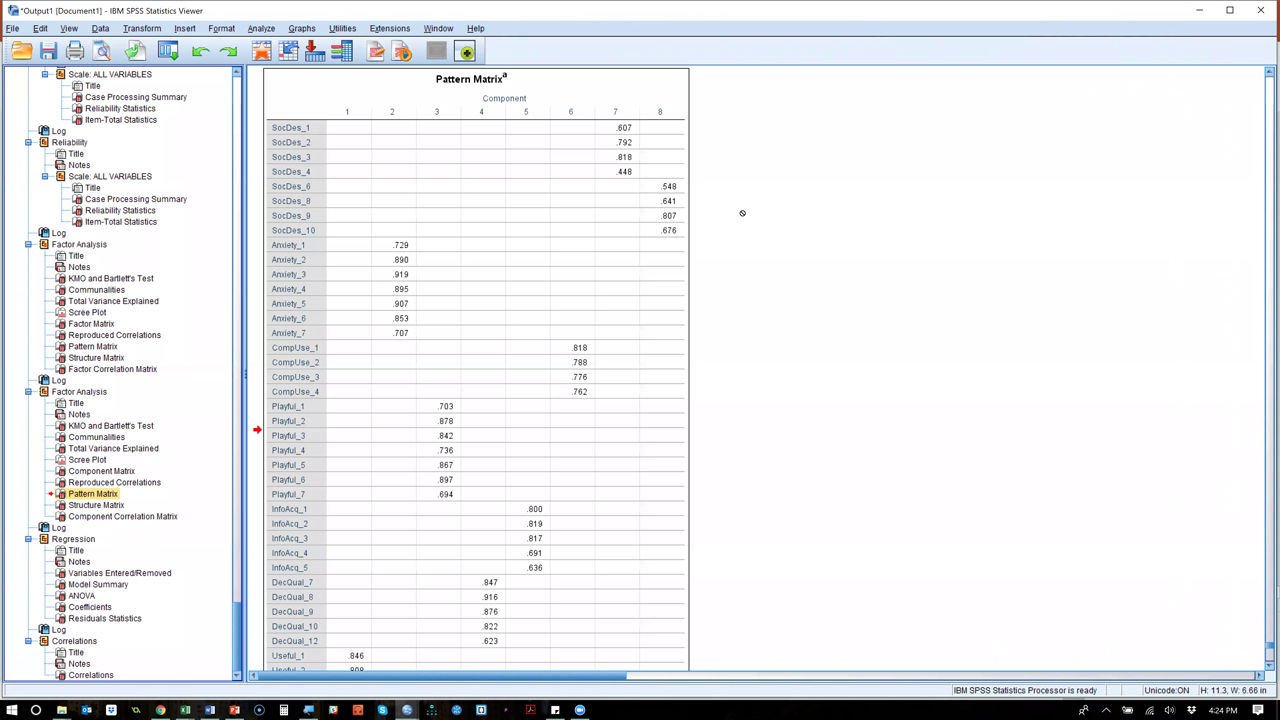
key(alt+Tab)
key(alt+Tab)
key(alt+Tab)
key(alt+Tab)
key(alt+Tab)
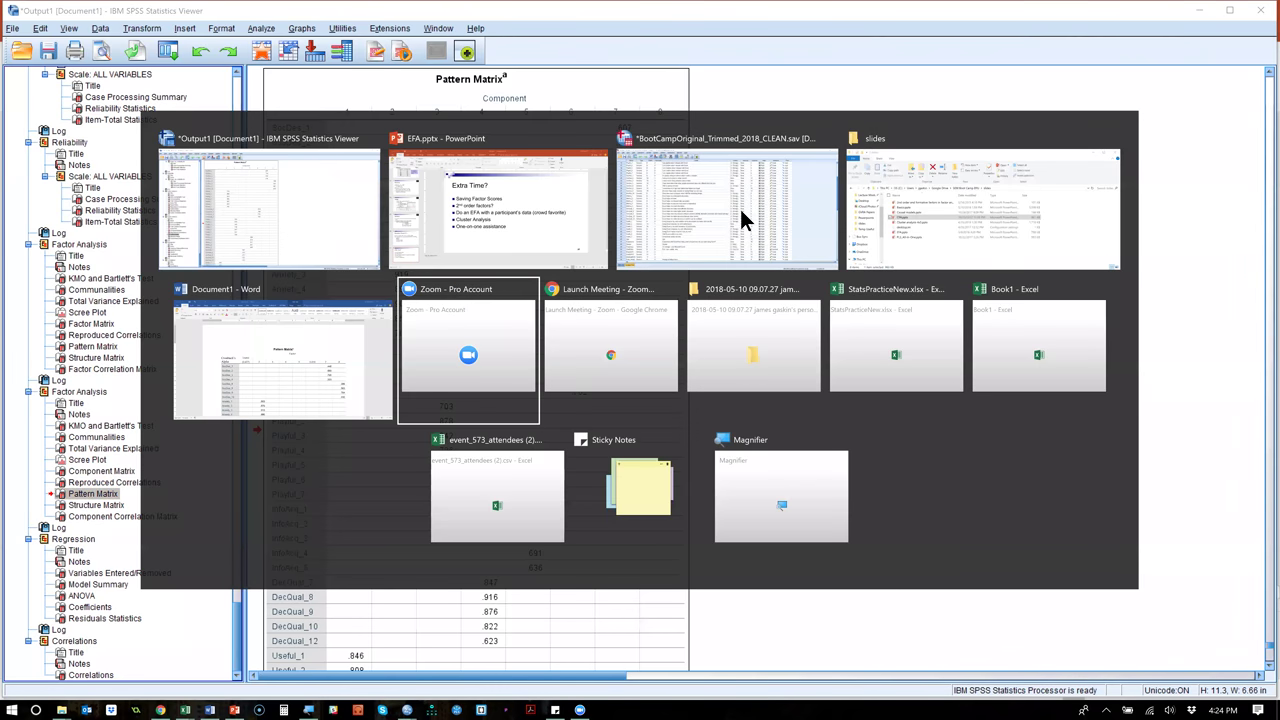
key(alt+shift+Tab)
key(alt+shift+Tab)
key(alt+shift+Tab)
key(alt+shift+Tab)
key(alt+shift+Tab)
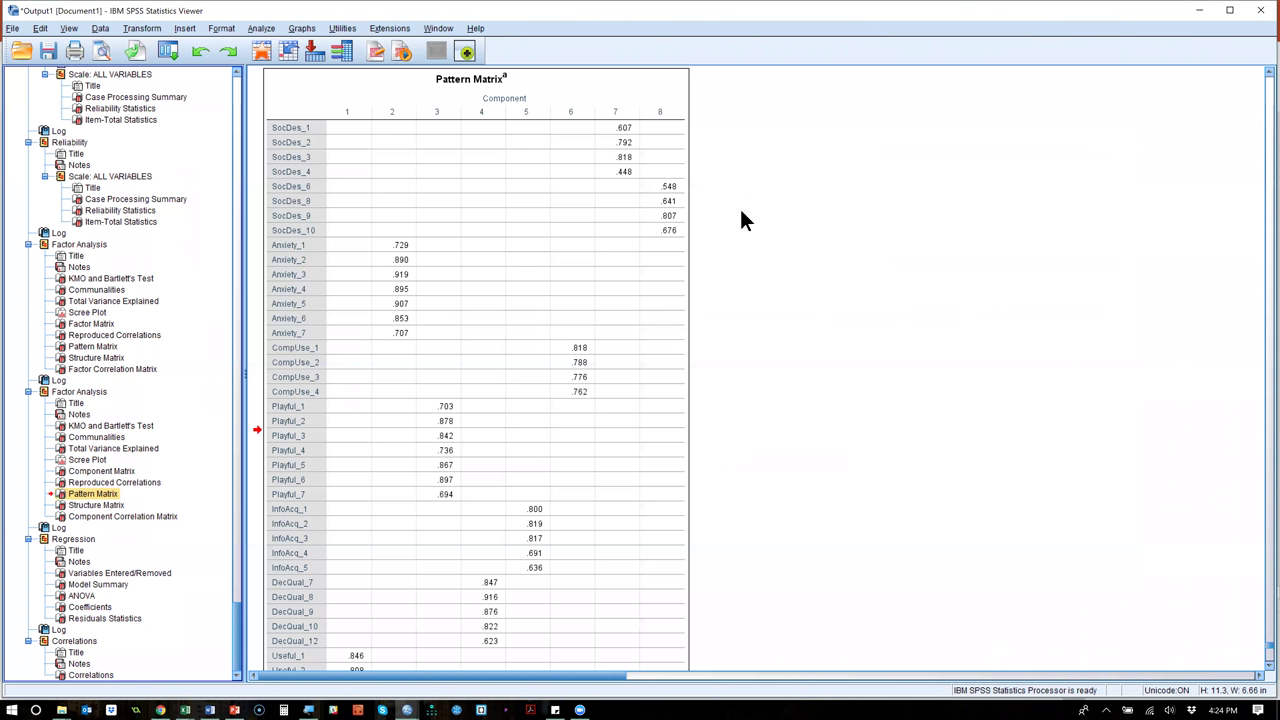
Switch to Outlook and open the "link to google drive" reply that has CodedForCondition.xlsx attached.
key(alt+Tab)
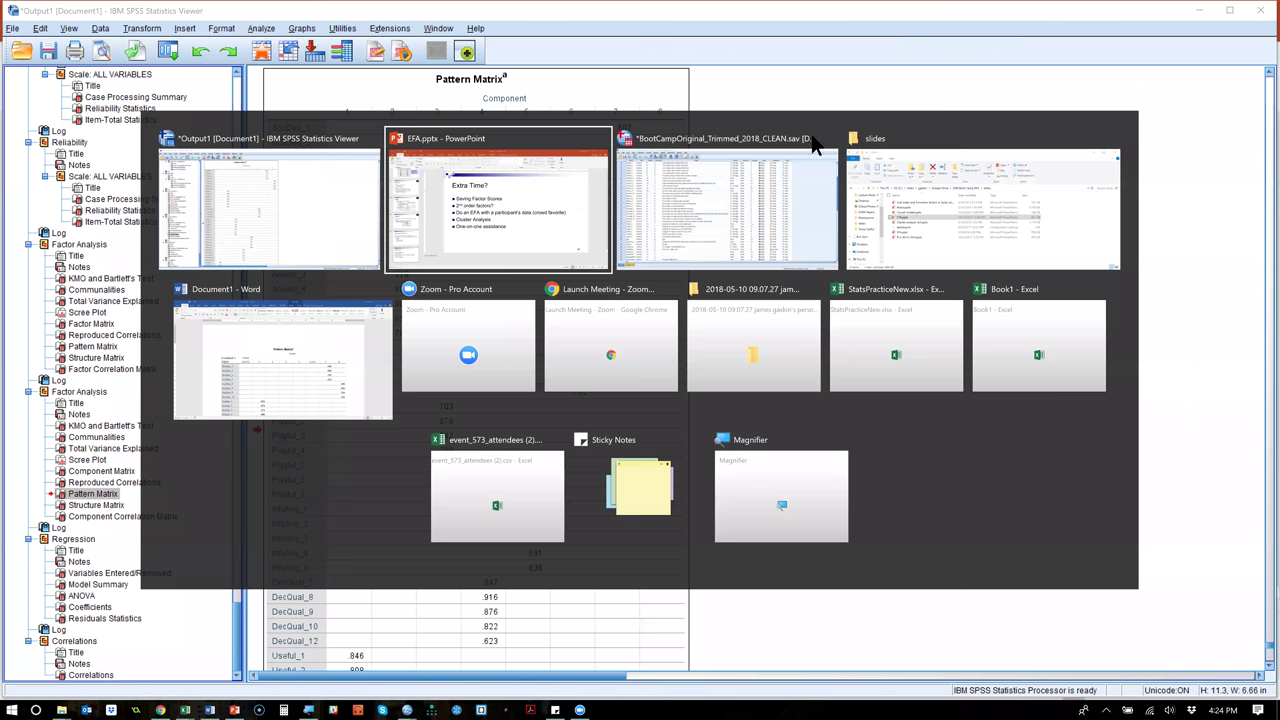
key(super+d)
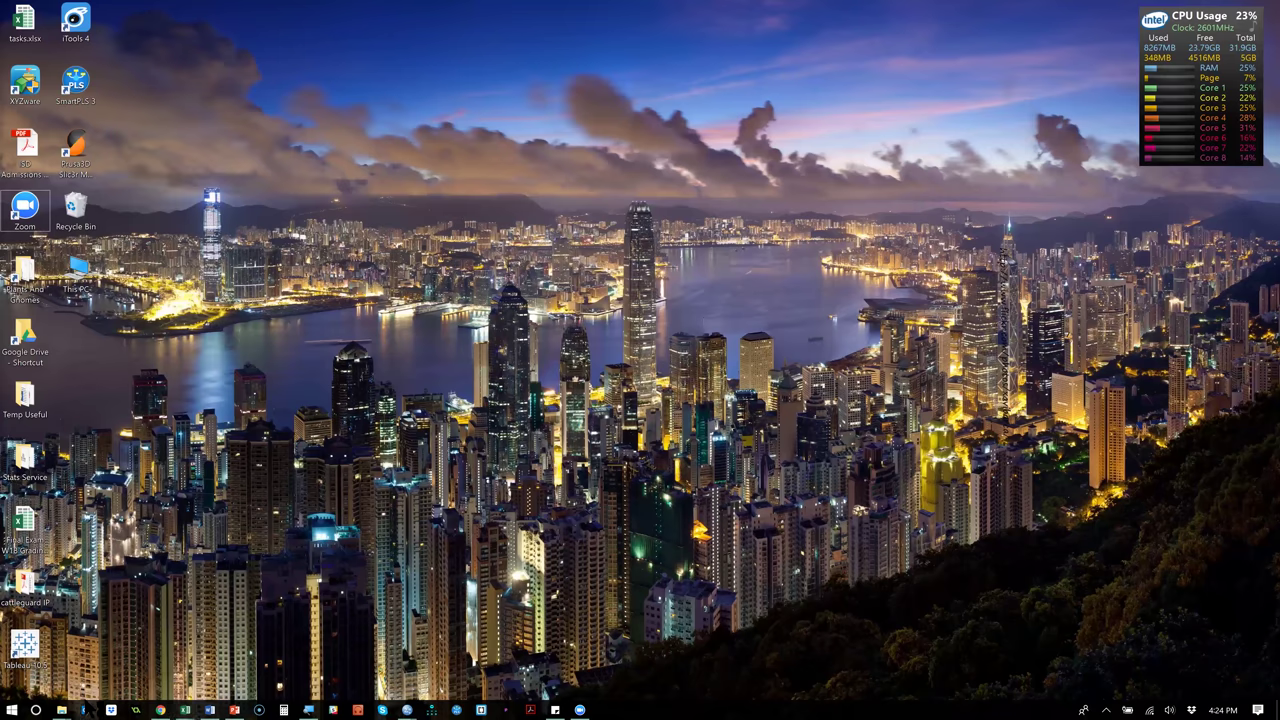
click(86, 709)
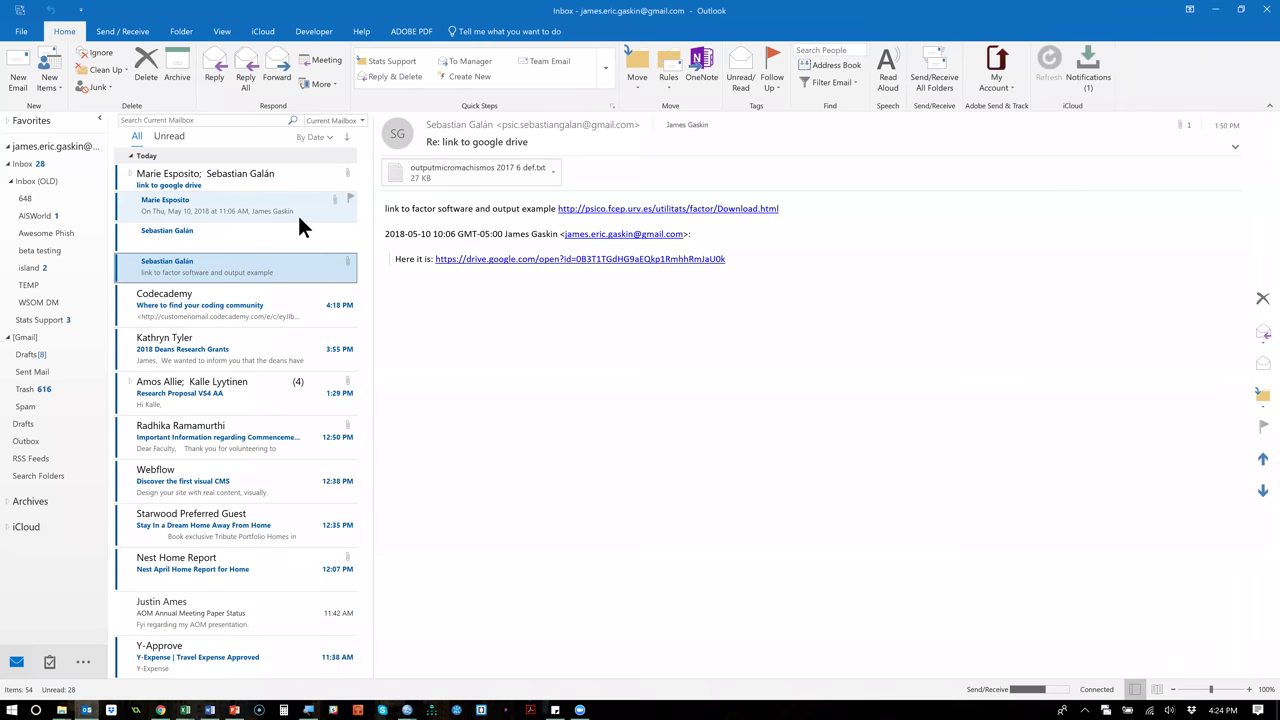
click(285, 212)
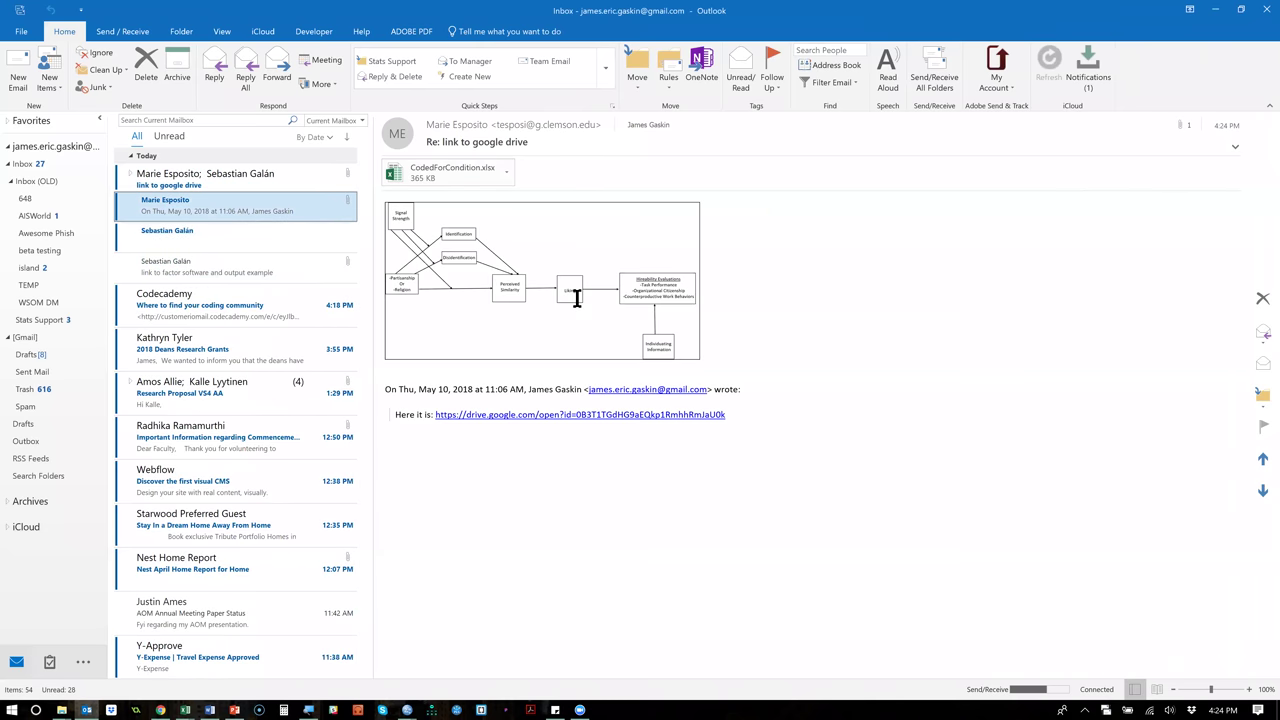
Save the attached CodedForCondition.xlsx to the desktop and return to the "link to google drive" message in Outlook.
drag(449, 174, 470, 272)
key(super+d)
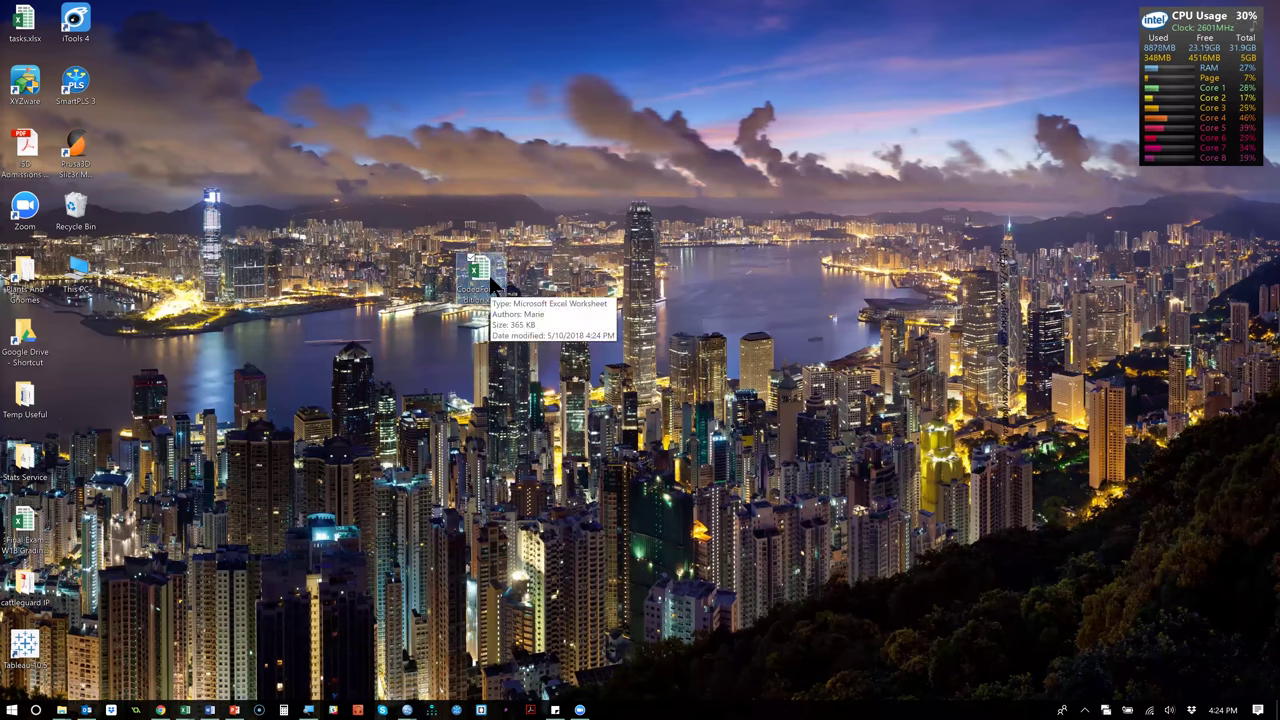
key(super+Tab)
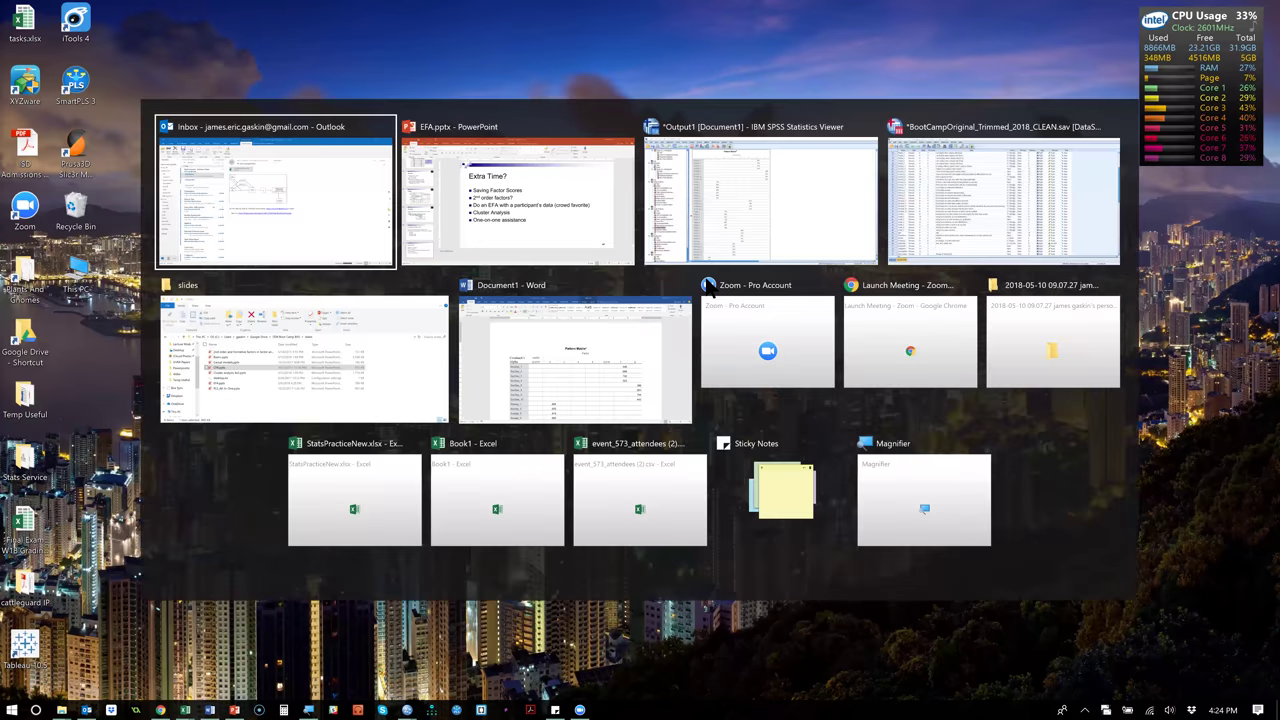
click(389, 200)
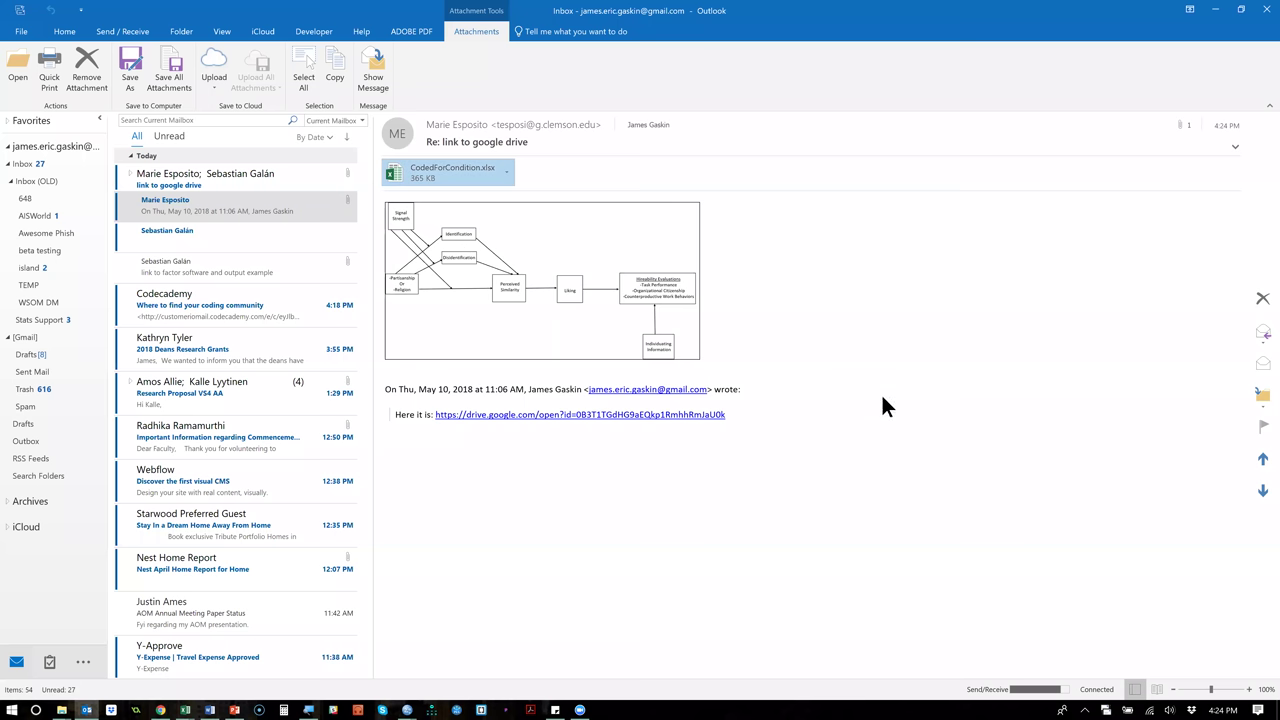
Capture the research model diagram from the email and paste it onto a new page at the end of the Word document Document1.
key(Print)
drag(382, 201, 705, 361)
key(alt+Tab)
key(Down)
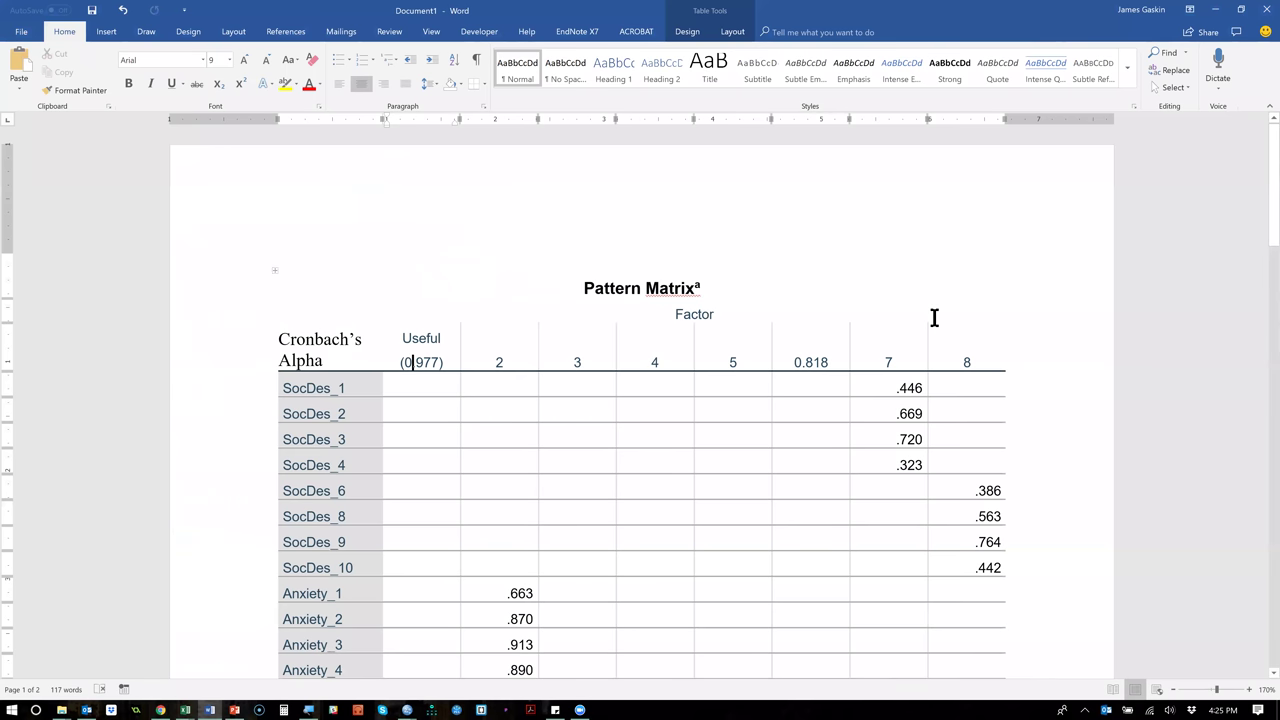
key(ctrl+End)
key(ctrl+Return)
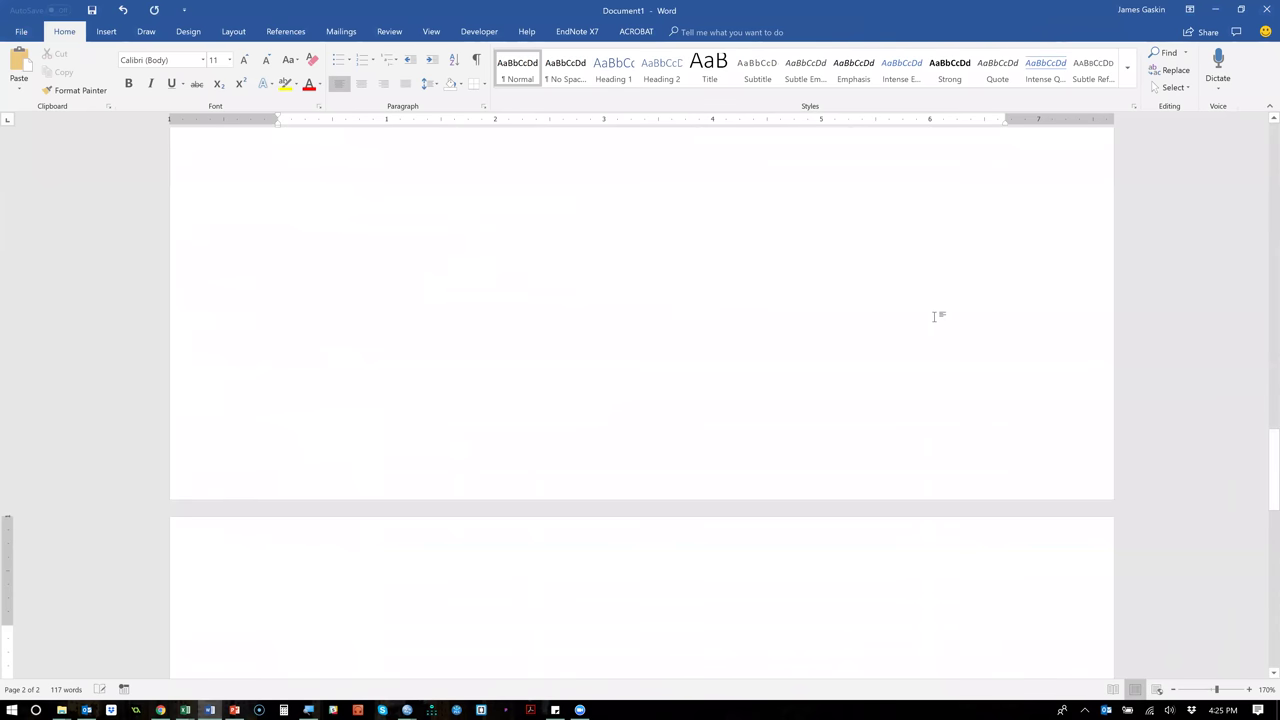
key(ctrl+v)
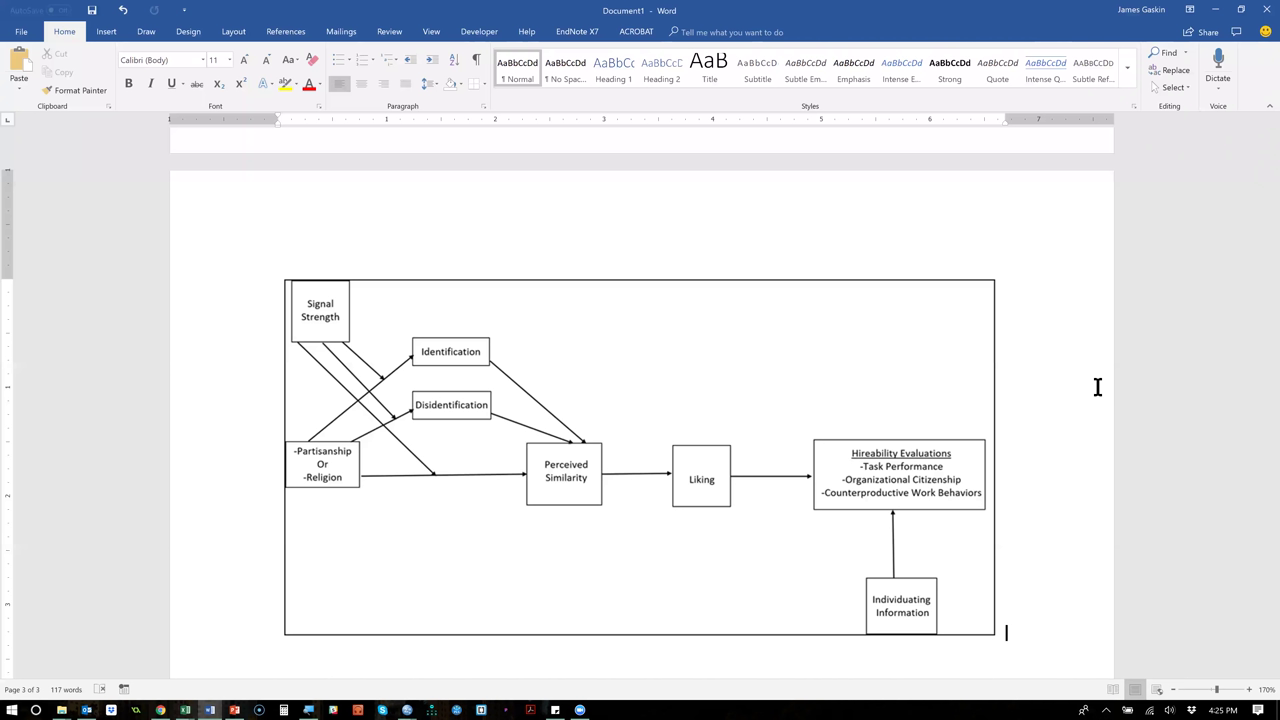
Switch to the SPSS Data Editor, and open CodedForCondition.xlsx from the desktop in Excel for editing.
key(alt+Tab)
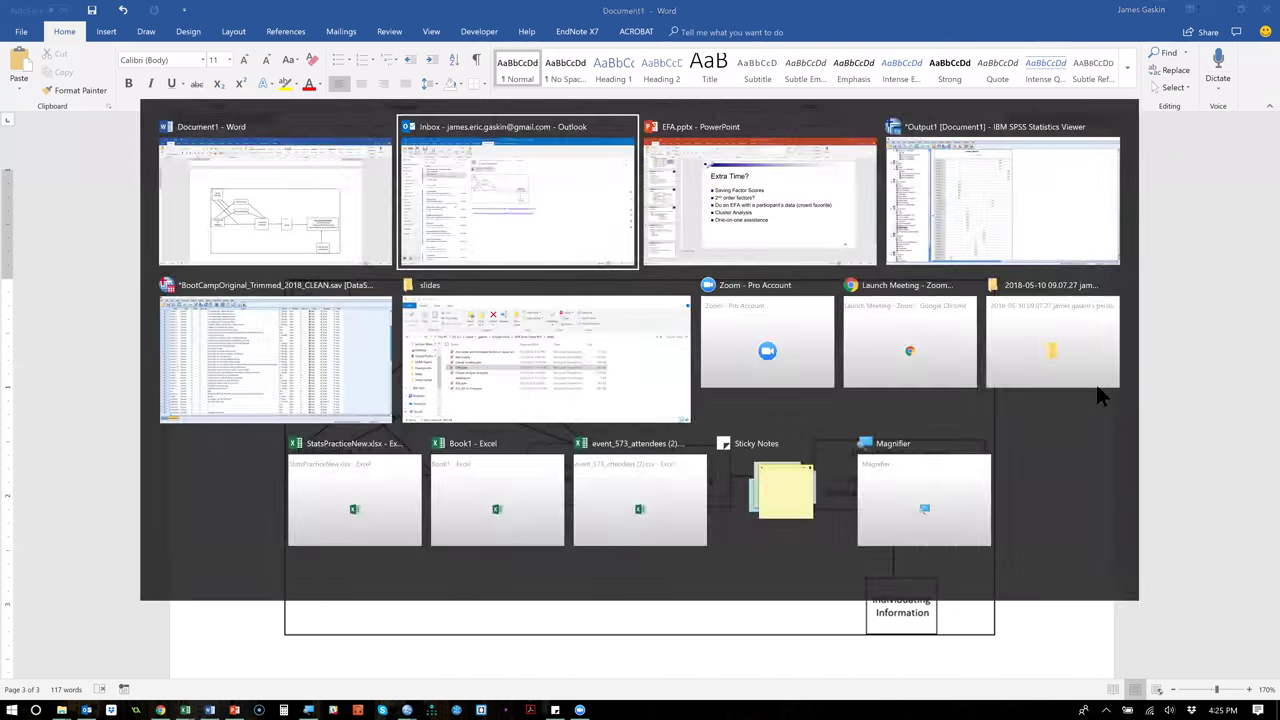
key(Escape)
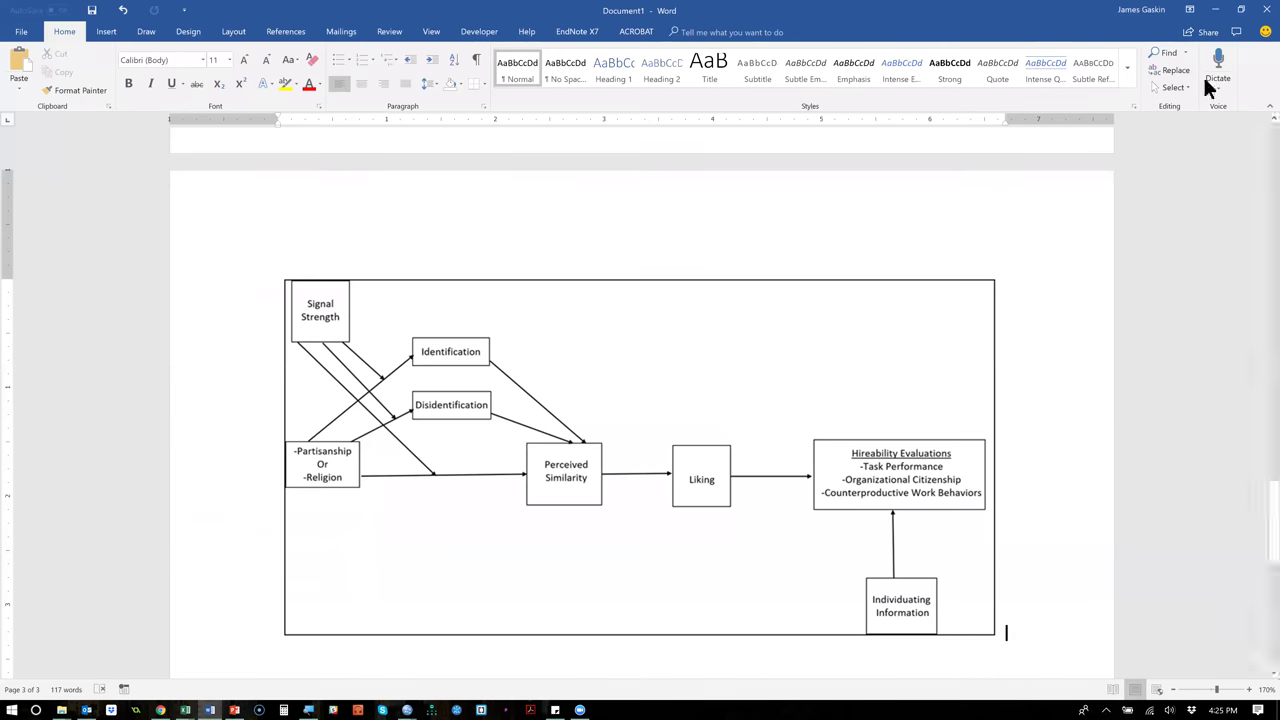
key(alt+Tab)
click(246, 371)
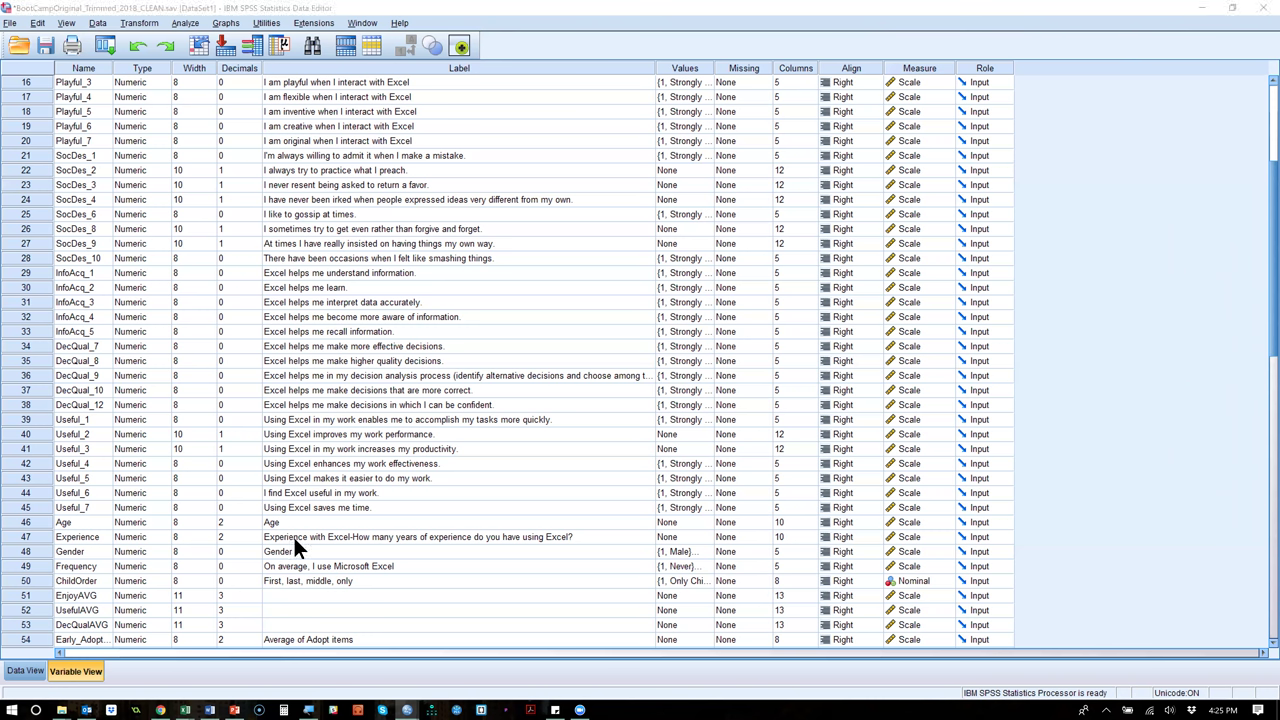
key(super+d)
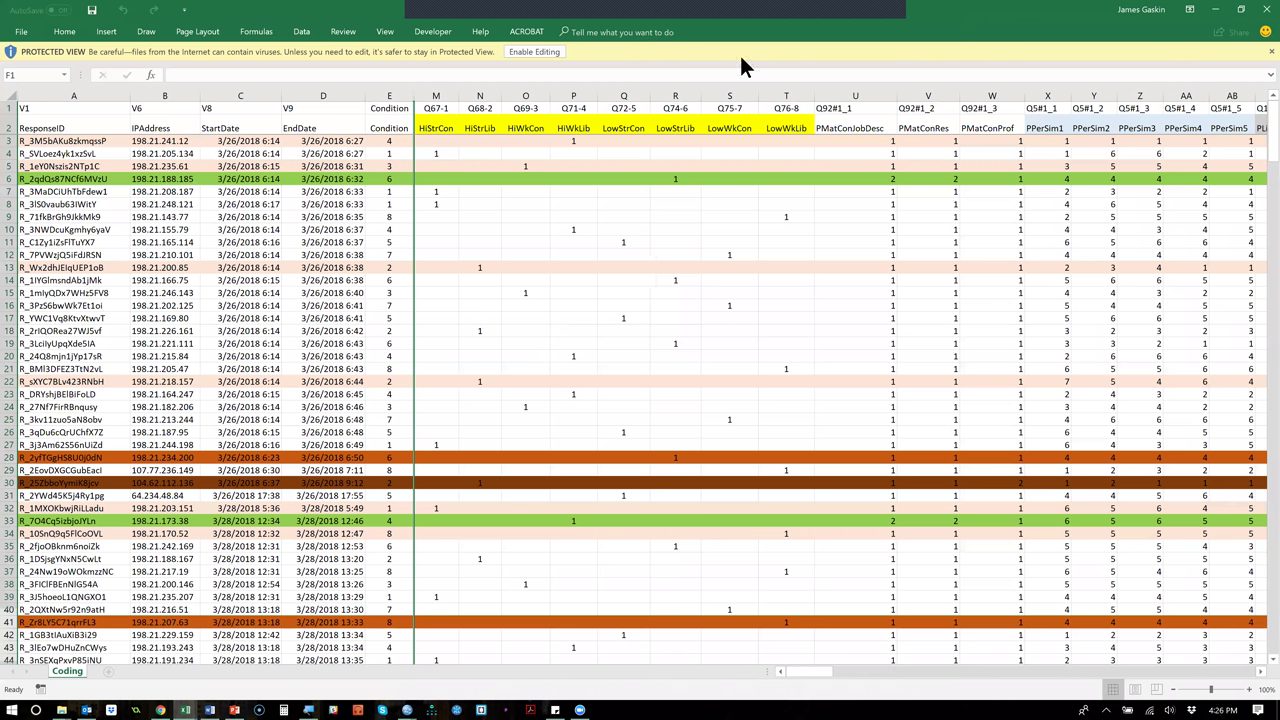
click(533, 52)
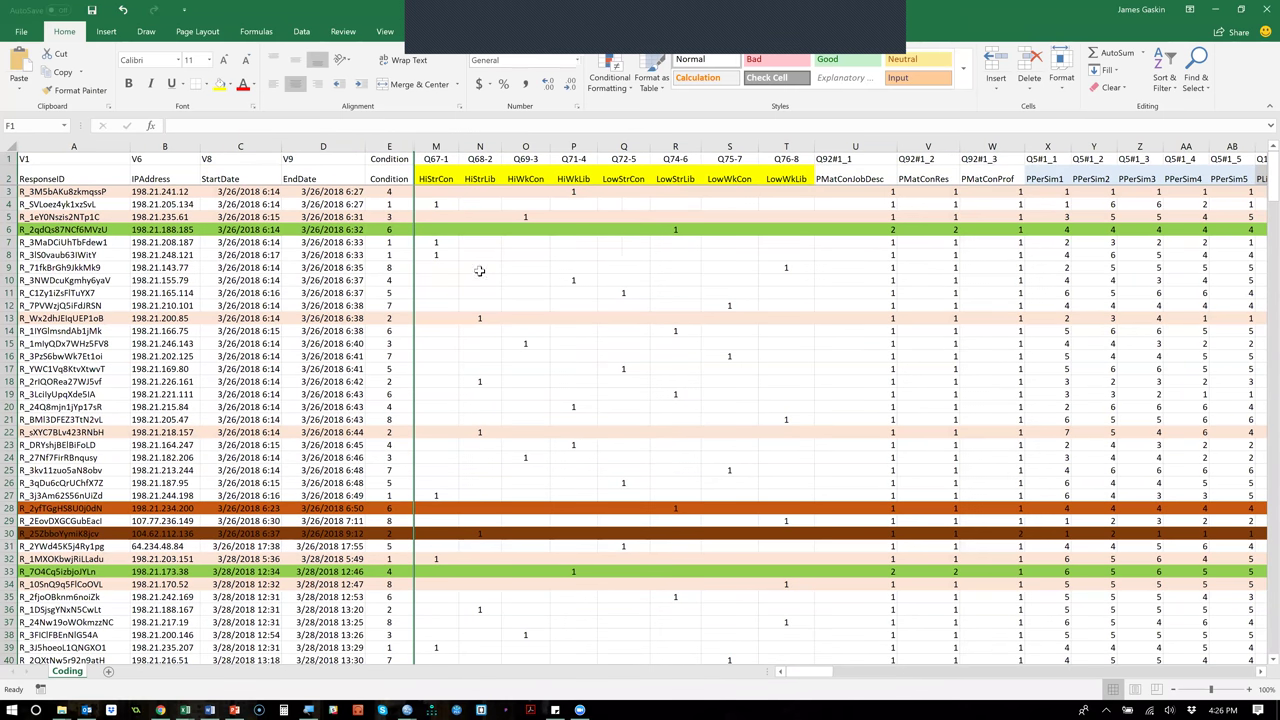
Check how far down the response records run in the ResponseID column of the Coding sheet.
click(22, 196)
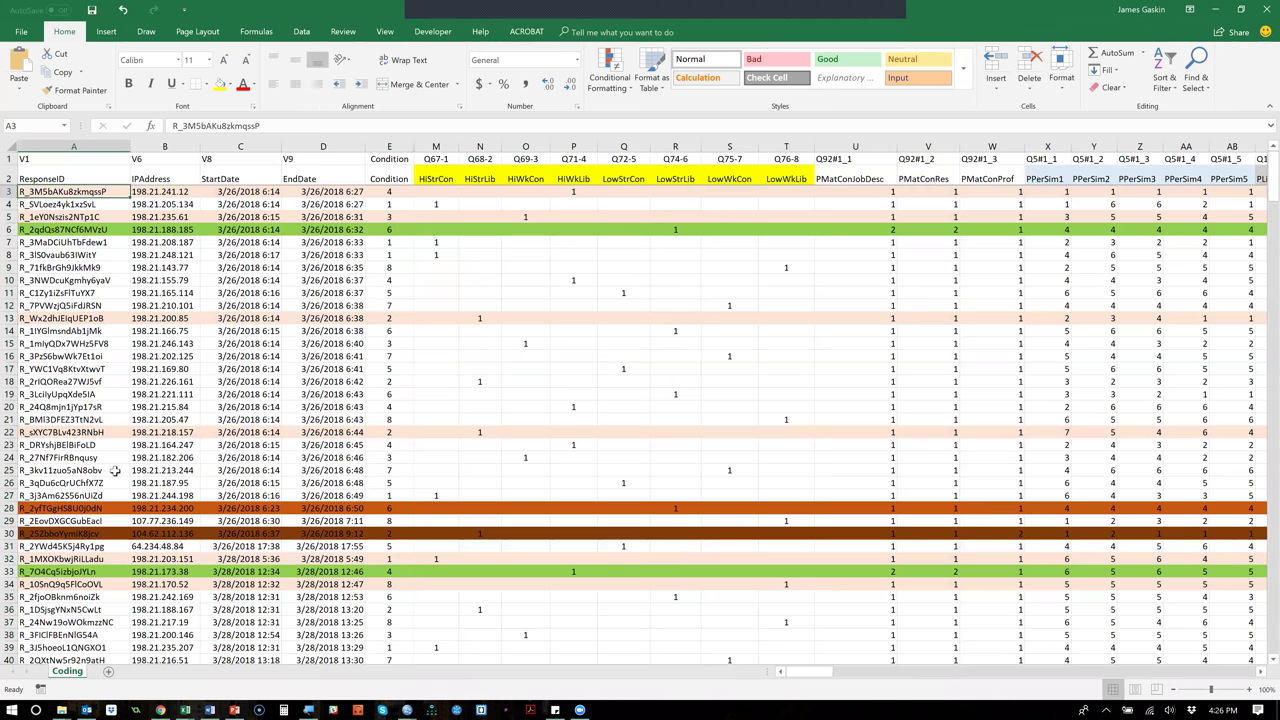
key(ctrl+Down)
key(ctrl+Up)
key(ctrl+Up)
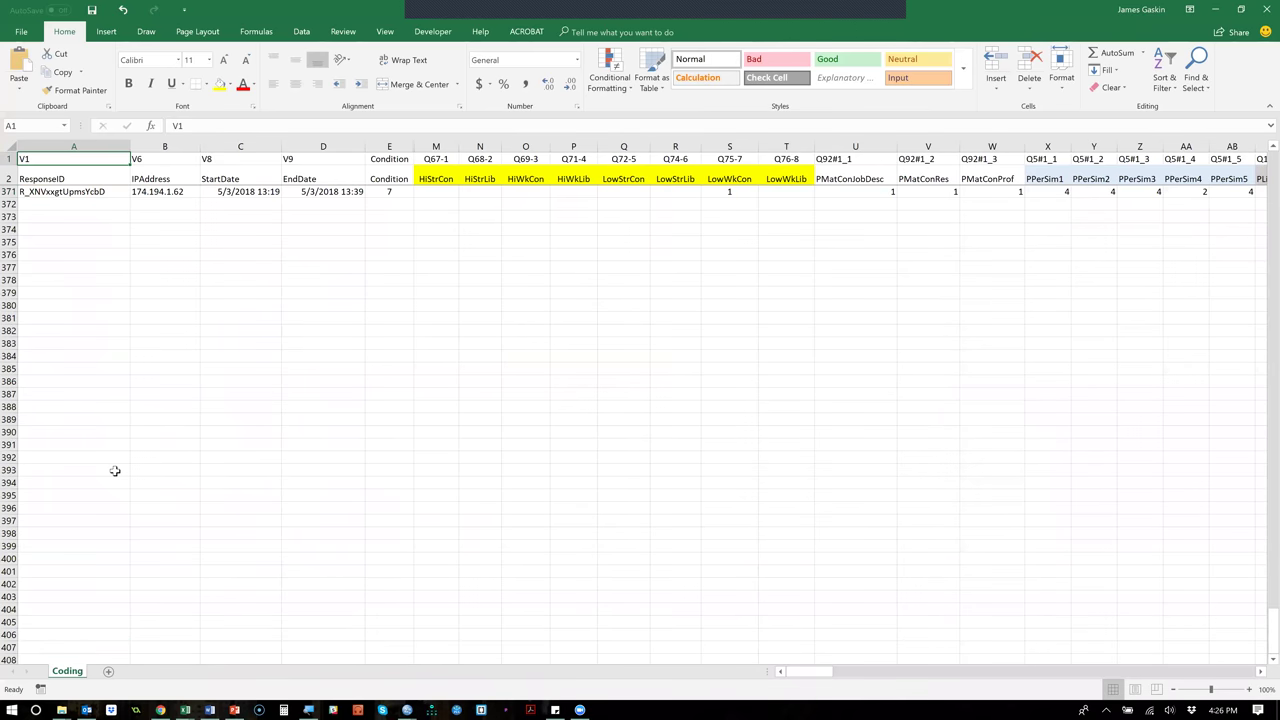
key(Down)
key(Down)
key(Down)
key(Down)
key(Down)
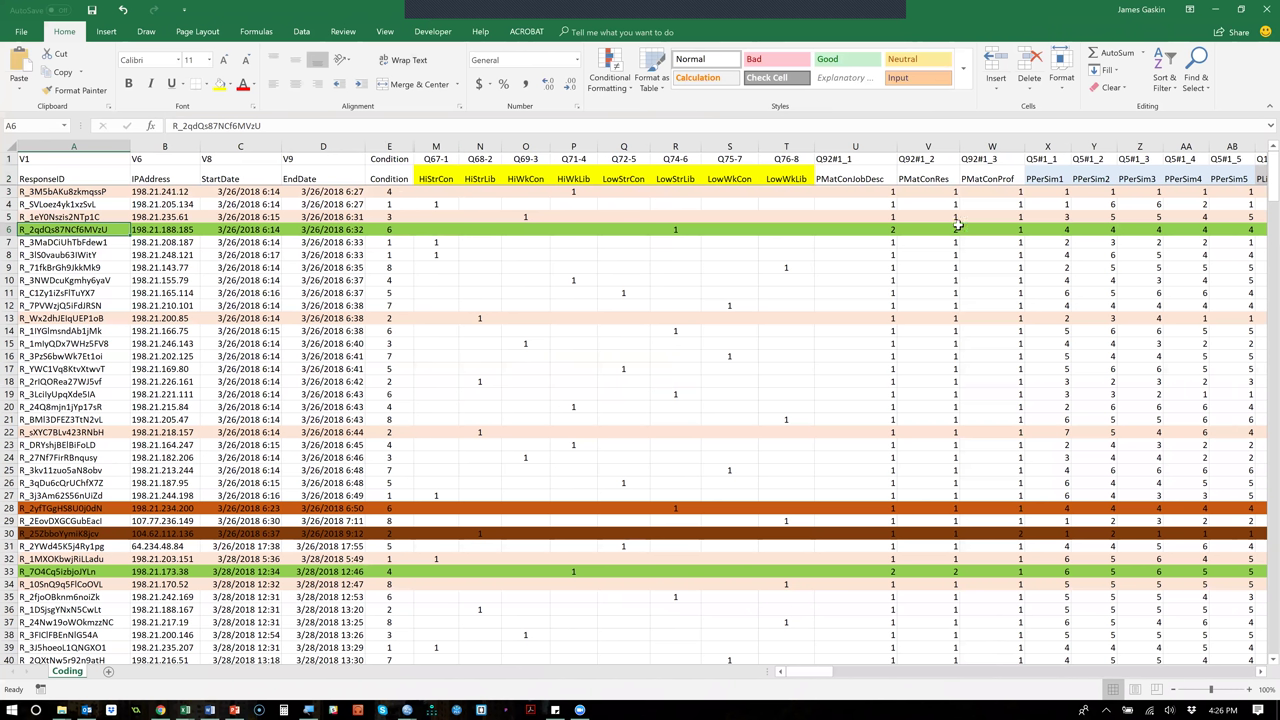
Look through the item headers in row 2 of the Coding sheet around the PPerSim and PLike columns.
drag(1043, 190, 1043, 180)
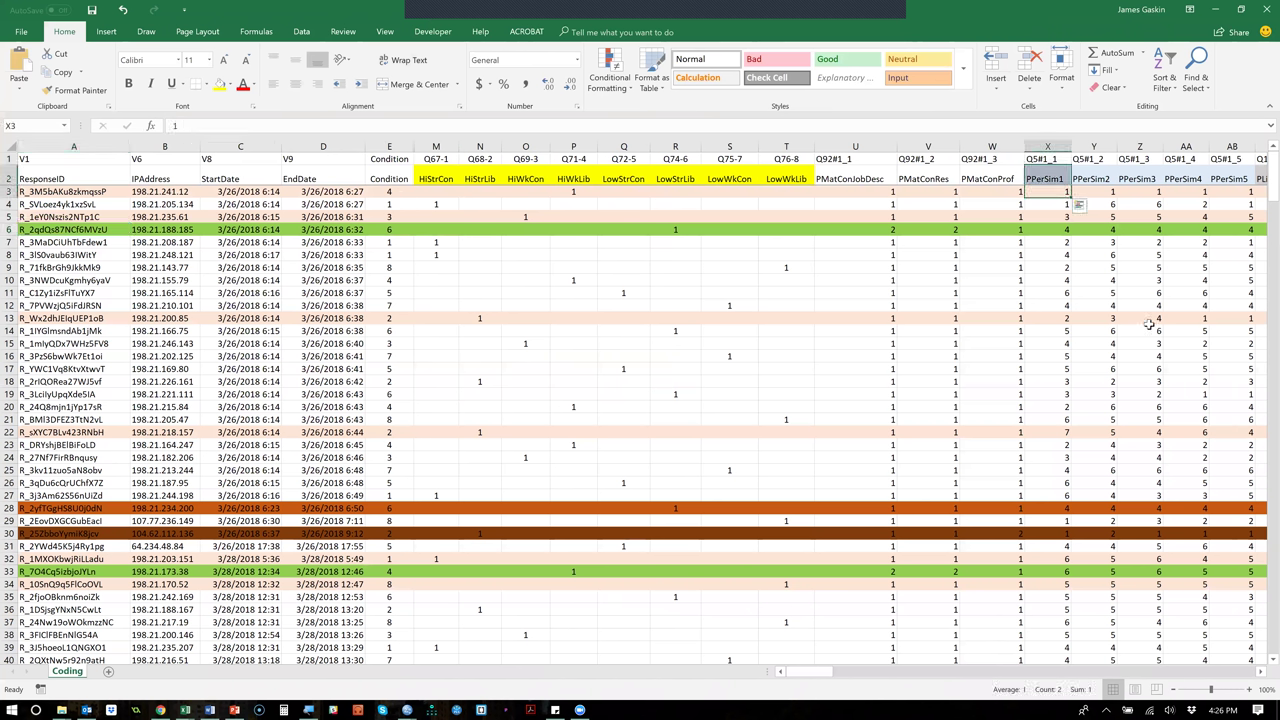
key(Right)
key(Right)
key(Right)
key(Right)
key(Right)
key(Right)
key(Right)
key(Right)
key(Right)
key(Right)
key(Right)
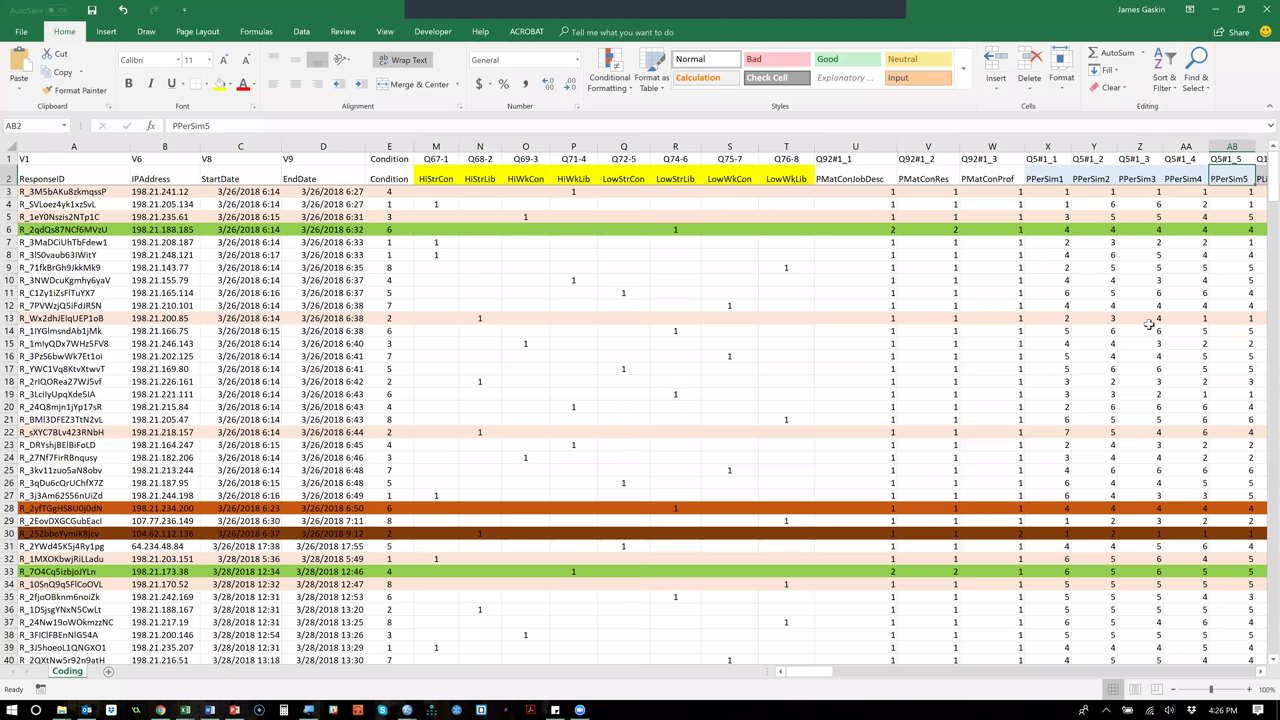
key(Left)
key(Left)
key(Left)
key(Left)
key(Left)
key(Left)
key(Left)
key(Left)
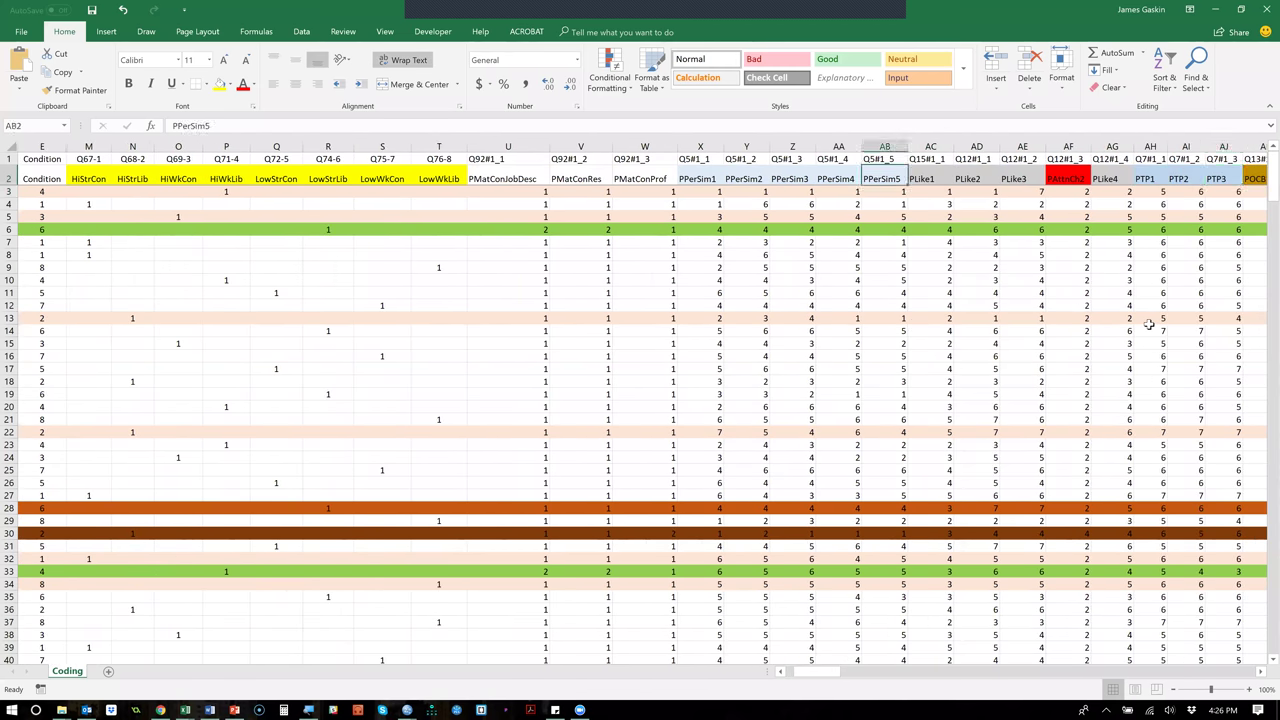
Check the last record in the PPerSim5 column and review the columns back to PMatConJobDesc.
key(ctrl+Down)
key(Down)
key(Down)
key(Down)
key(Down)
key(Down)
key(Up)
key(Up)
key(Up)
key(Up)
key(Up)
key(ctrl+Up)
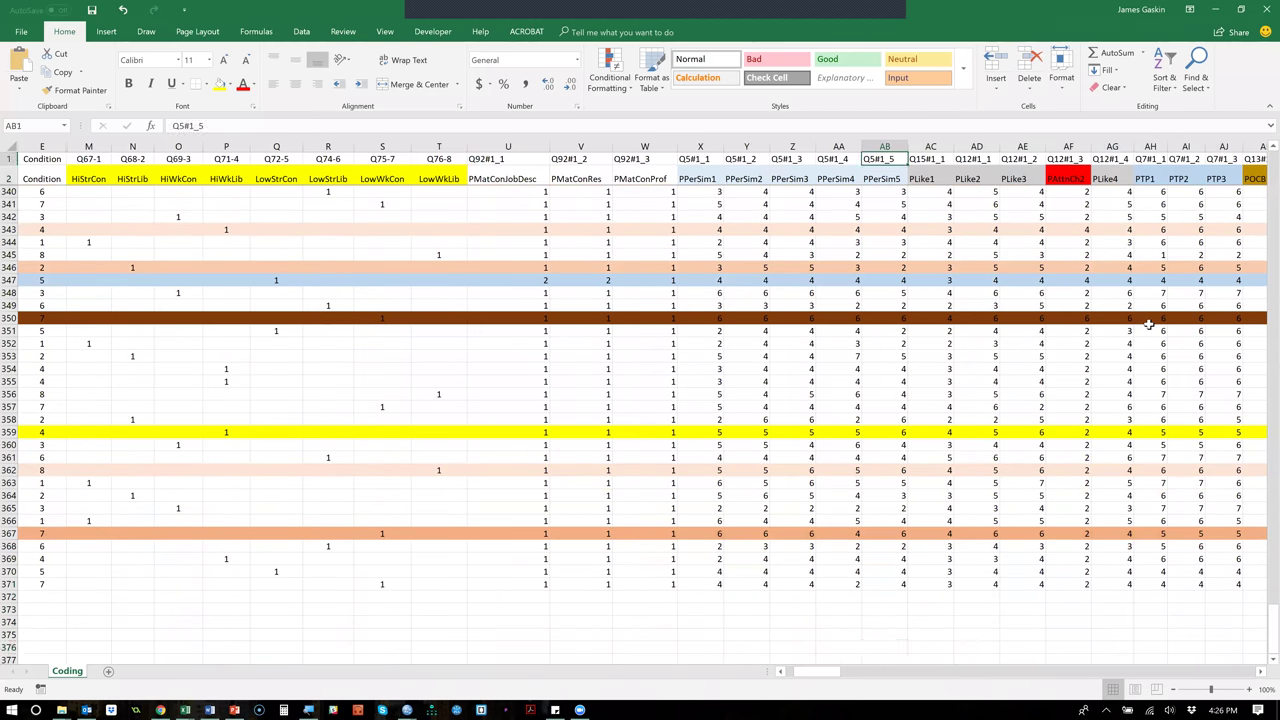
key(Down)
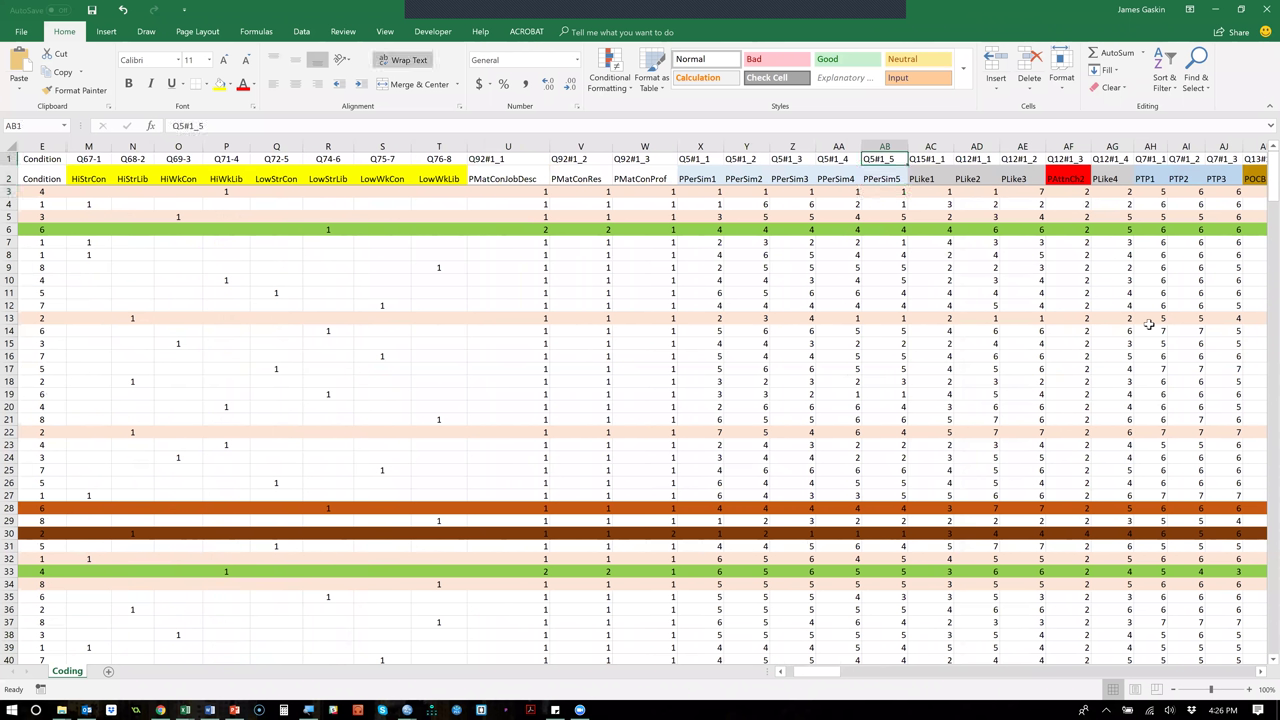
key(Left)
key(Left)
key(Left)
key(Left)
key(Left)
key(Left)
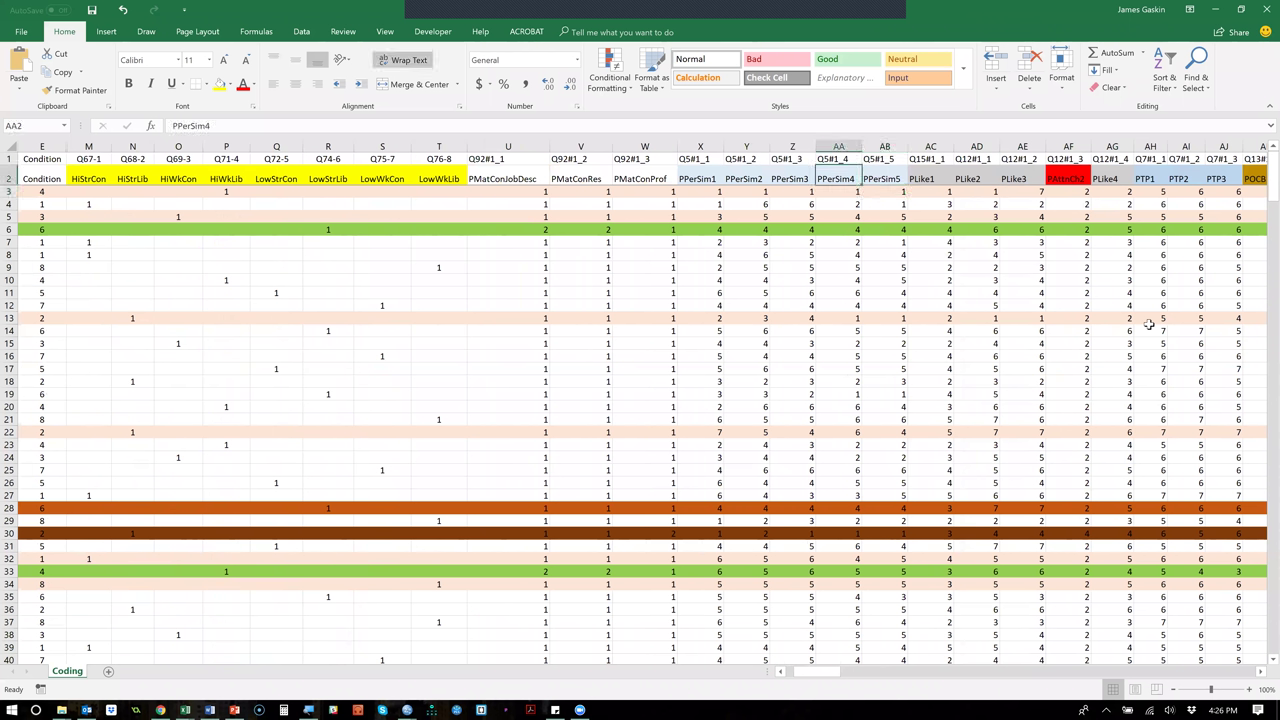
key(Down)
key(Left)
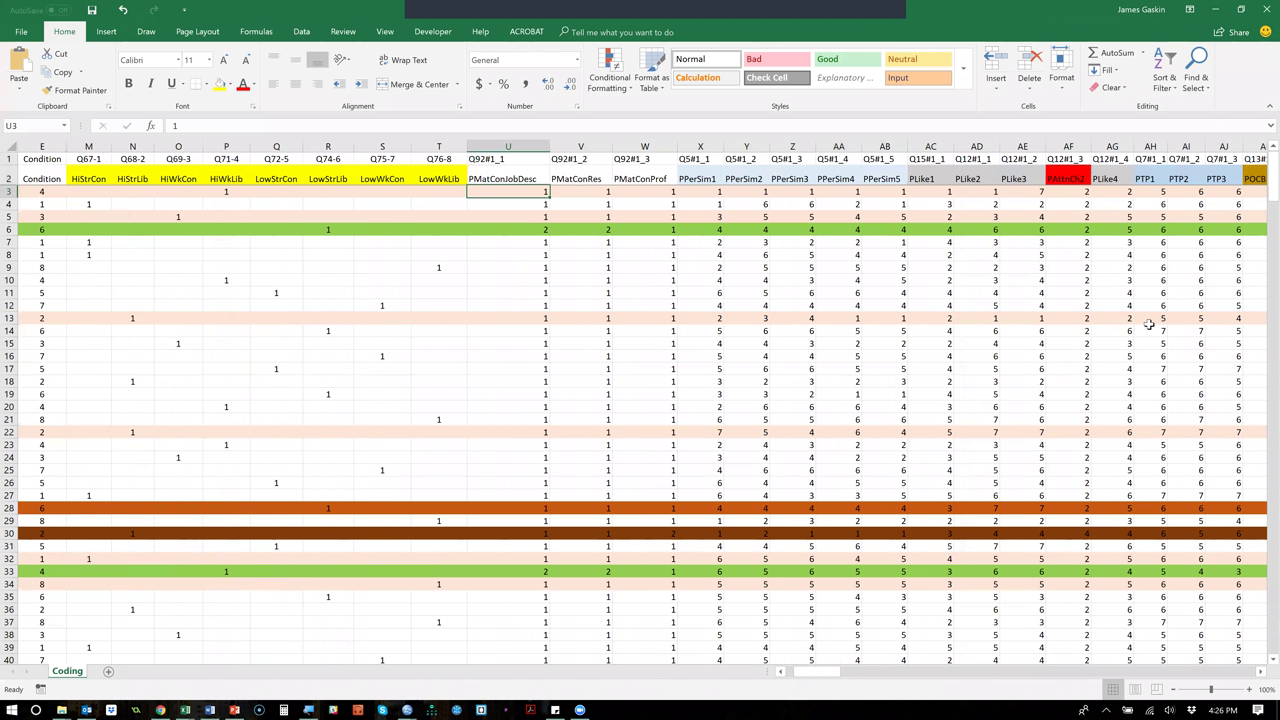
Copy the survey data from the first PPerSim1 value in X3 across to the Condition column CY and down to row 371.
key(Right)
key(Right)
key(Right)
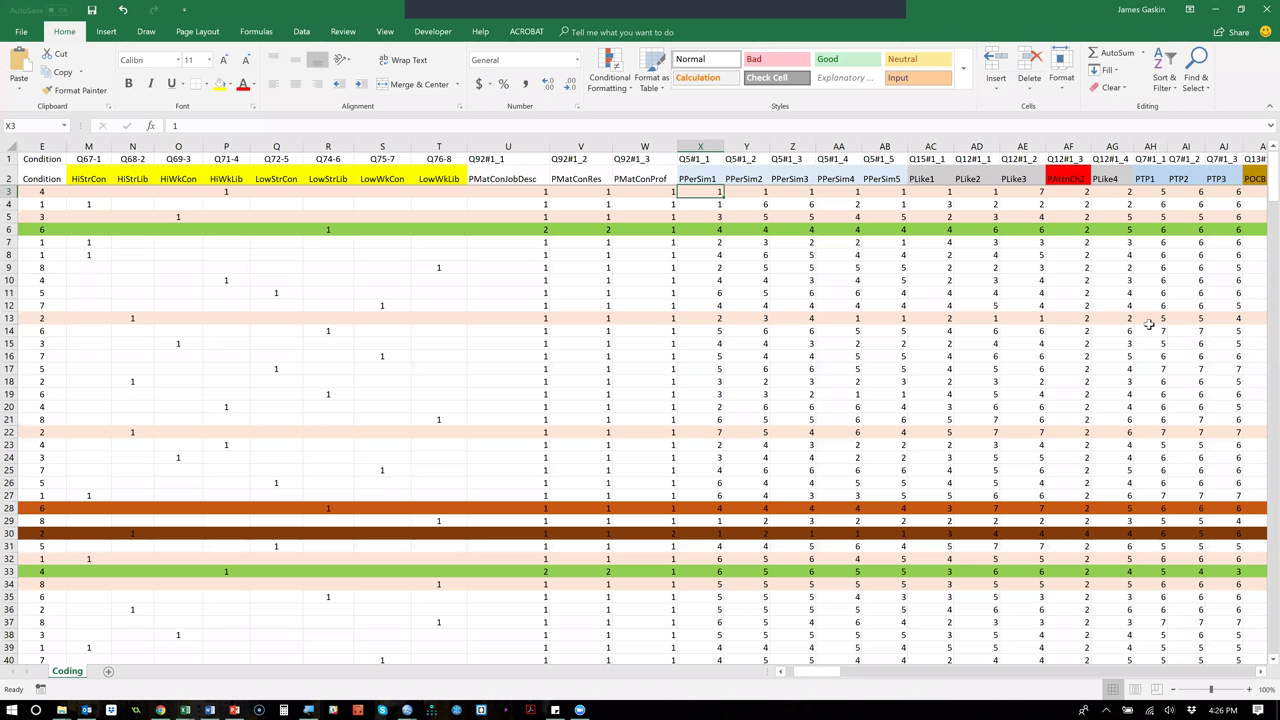
key(Up)
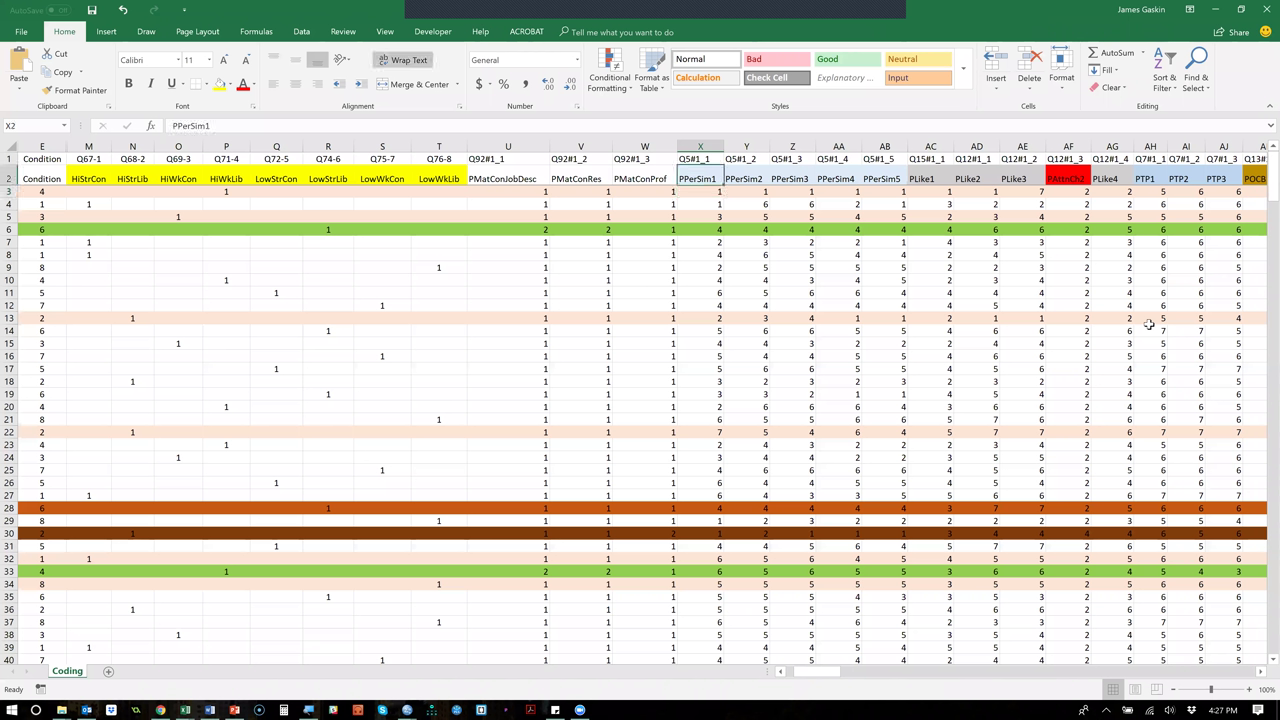
key(Down)
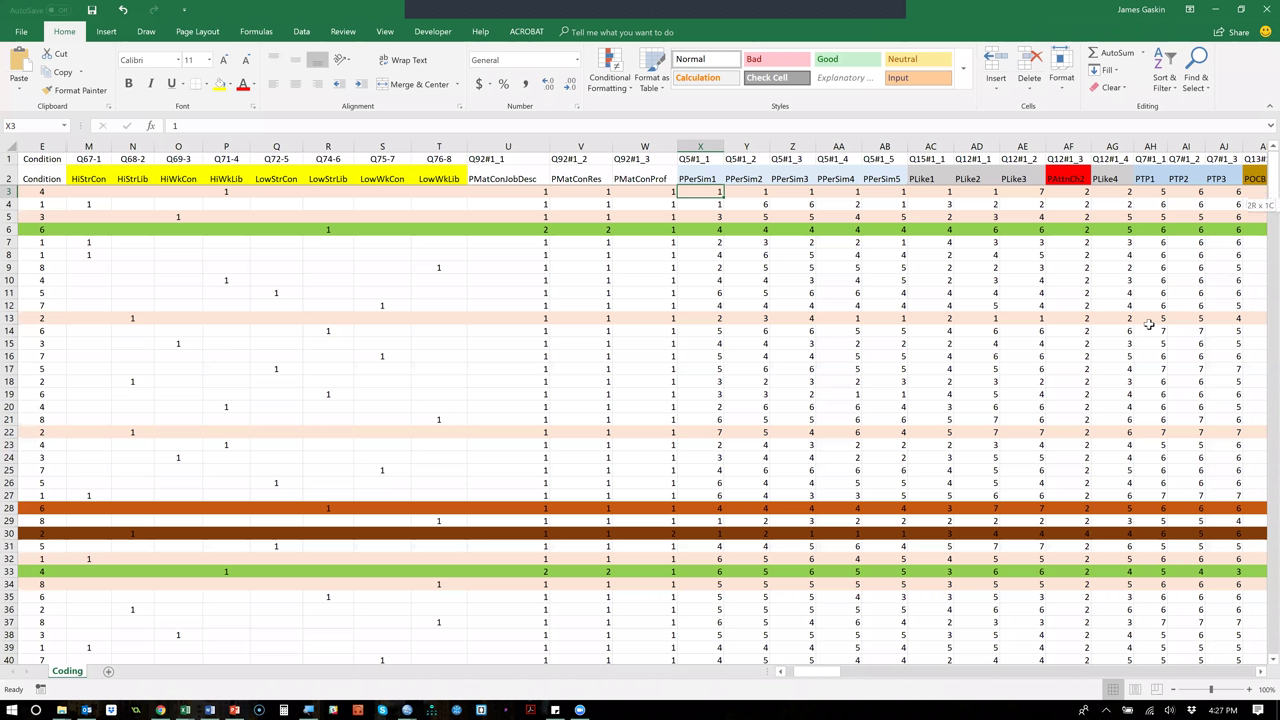
key(ctrl+shift+Right)
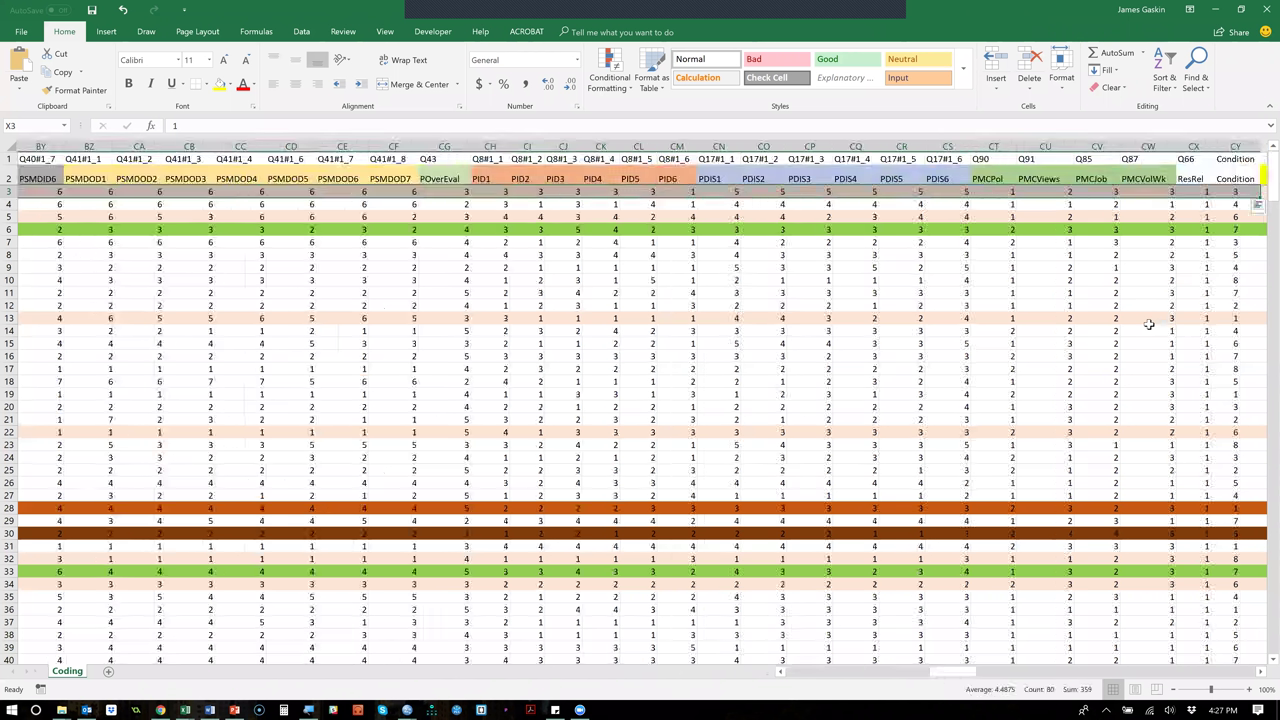
key(ctrl+shift+Down)
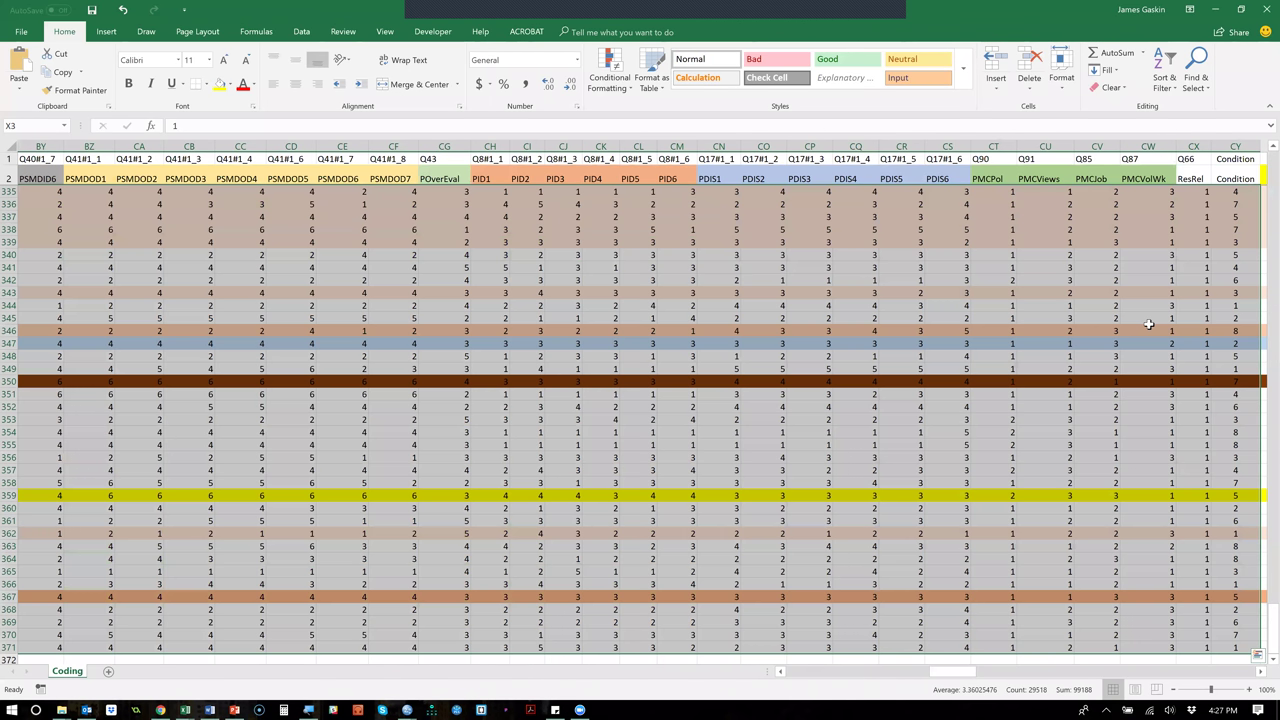
key(ctrl+c)
Switch to the empty Untitled2 dataset in SPSS and paste the copied survey data into its Data View.
key(alt+Tab)
key(alt+Tab)
key(alt+Tab)
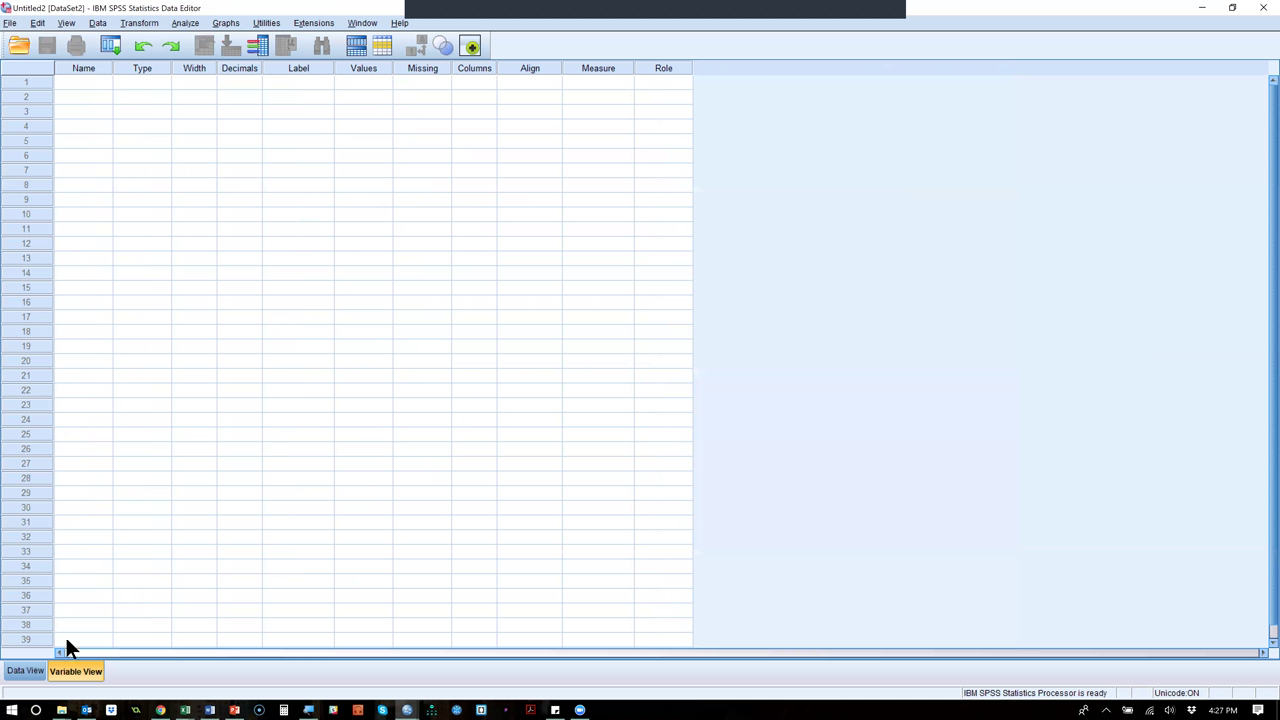
click(20, 670)
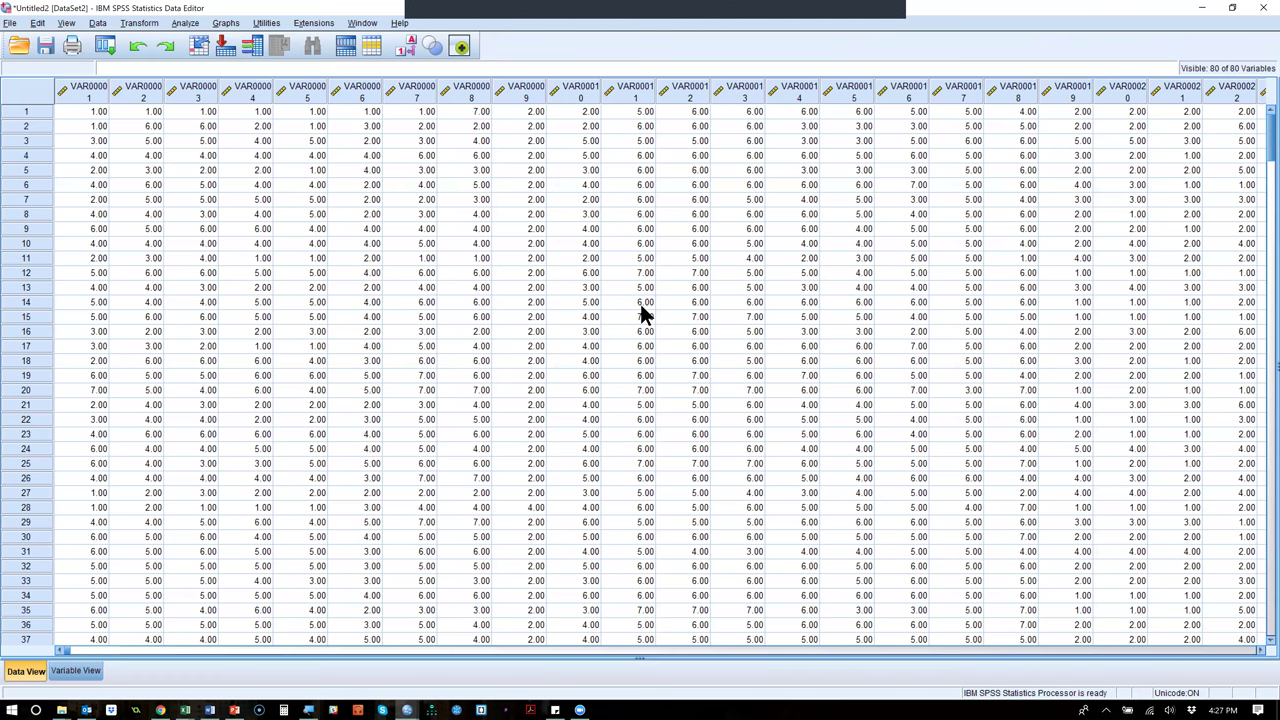
Return to the Excel workbook and copy the variable names in row 2 from PPerSim1 through DSurNClass.
key(alt+Tab)
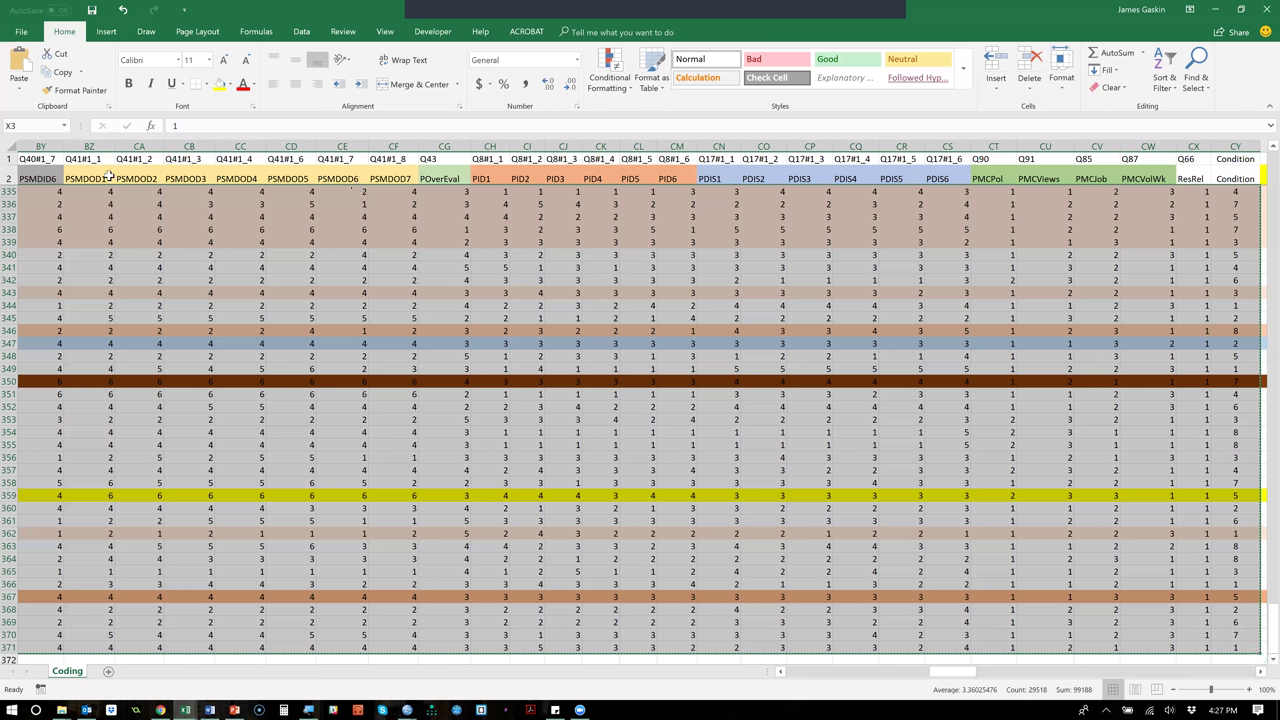
click(109, 174)
key(Left)
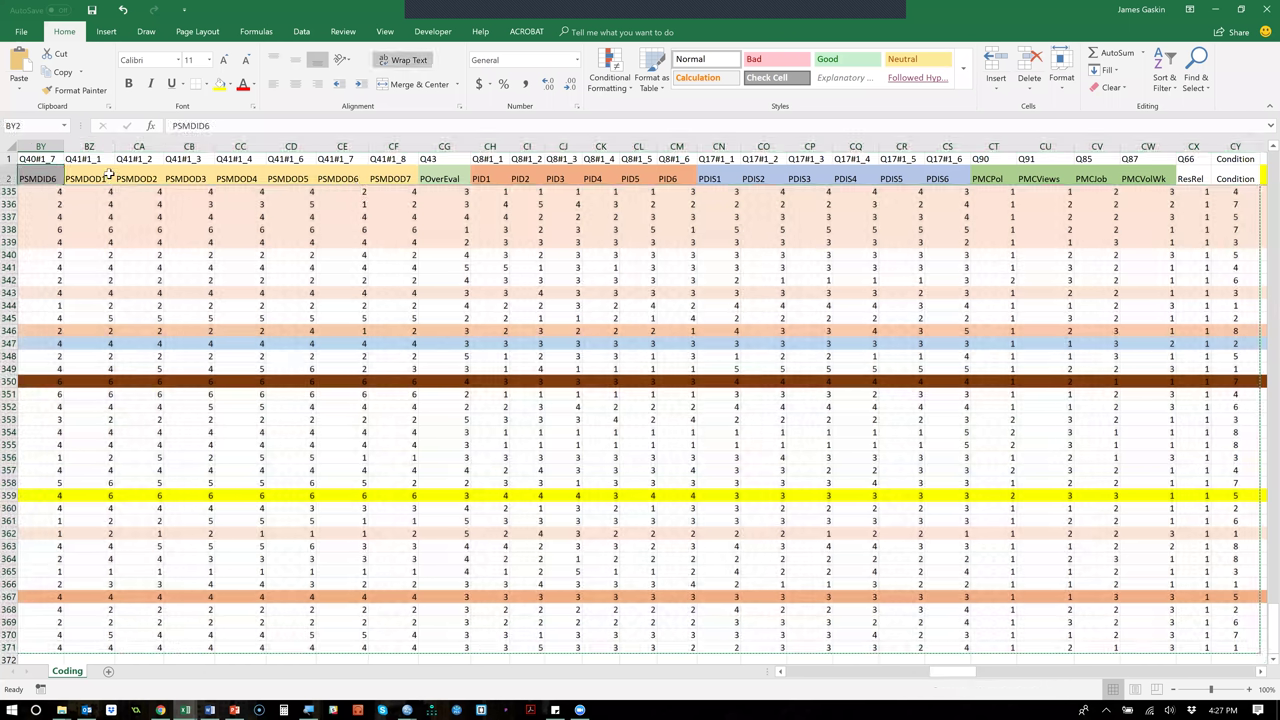
key(Left)
key(Left)
key(Left)
key(Left)
key(ctrl+Left)
key(Right)
key(Right)
key(Right)
key(Right)
key(Right)
key(Right)
key(Right)
key(Right)
key(Right)
key(Right)
key(Right)
key(Right)
key(Right)
key(Right)
key(Right)
key(Right)
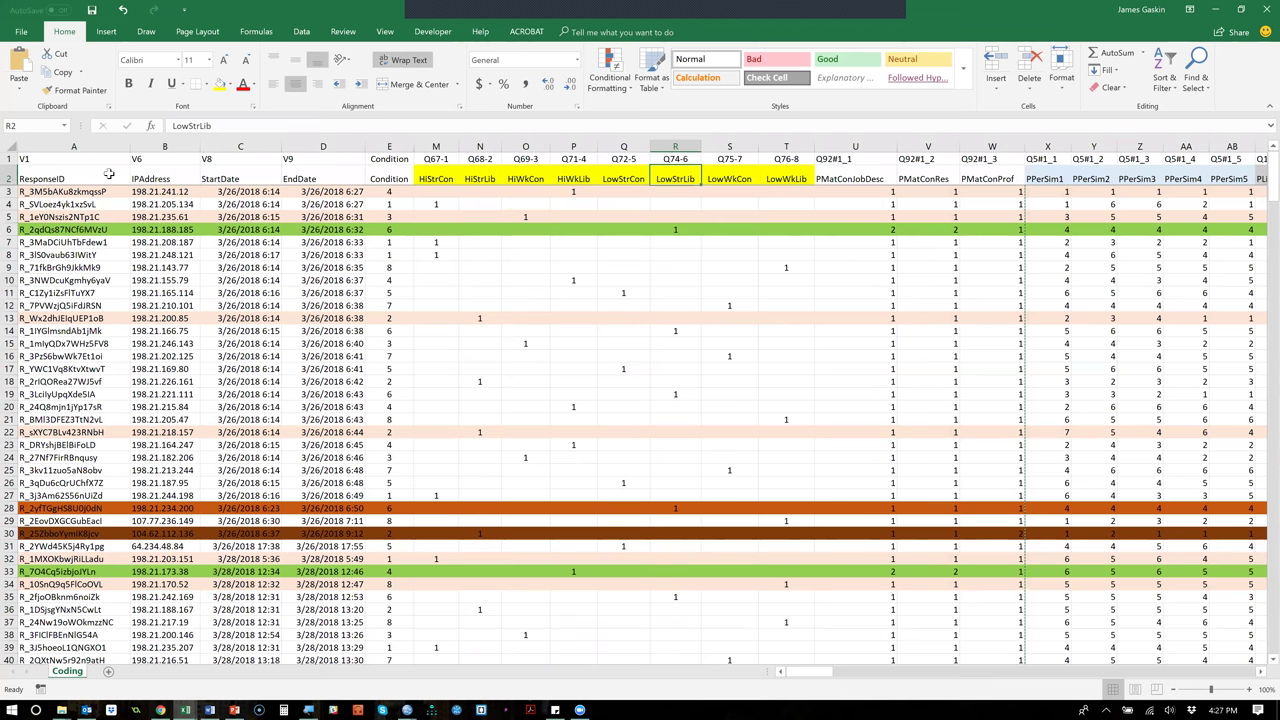
key(shift+Down)
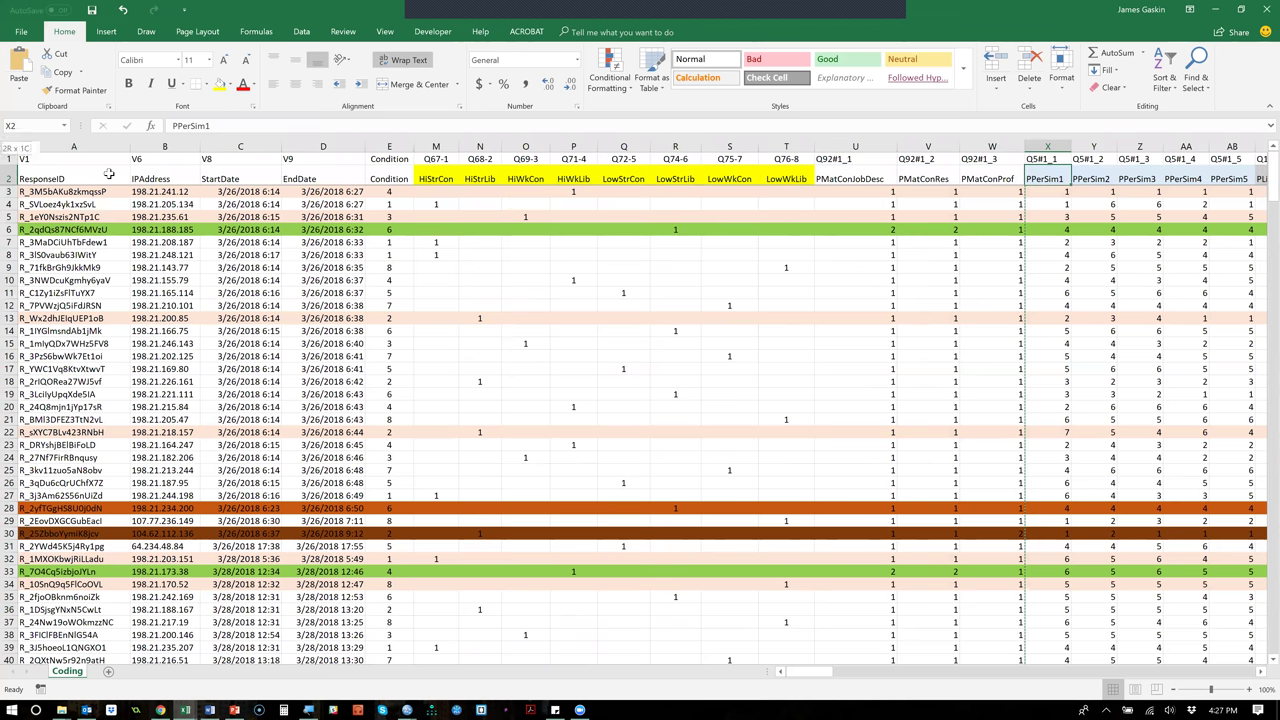
key(ctrl+shift+Right)
key(ctrl+c)
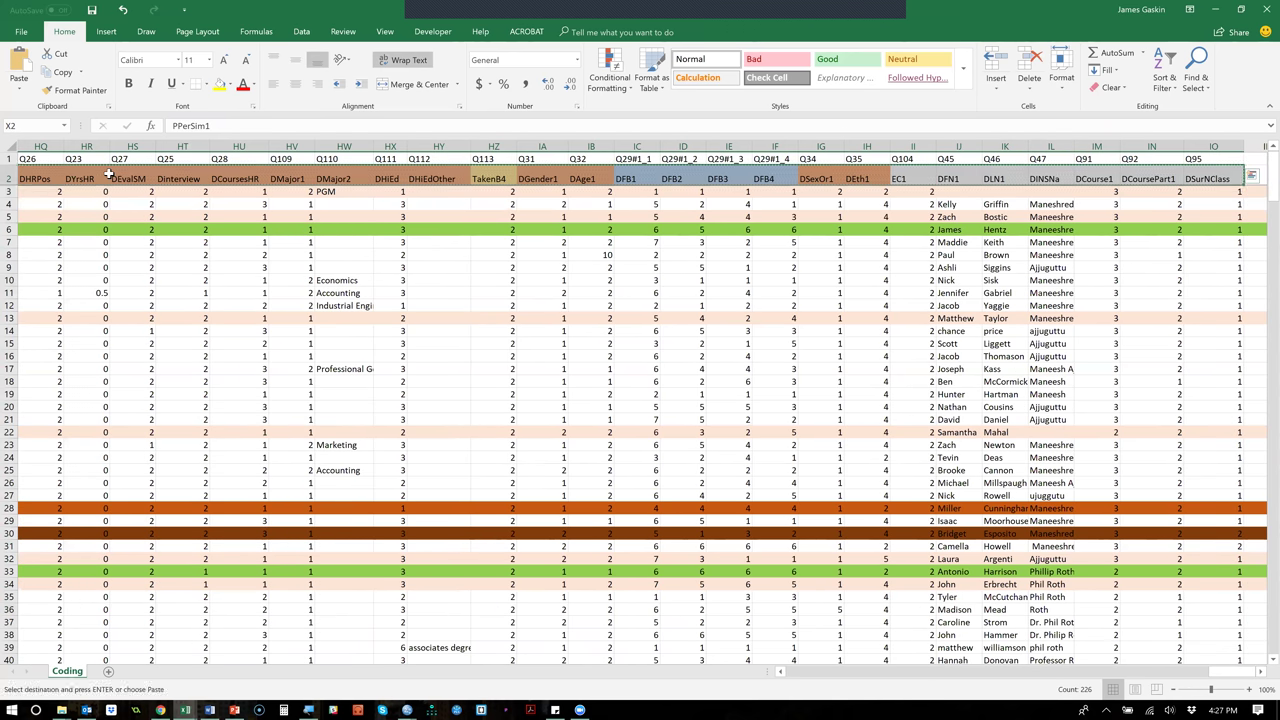
Paste the copied variable names transposed into a single column from IS2 down, in the blank area beyond DSurNClass.
key(Right)
key(Right)
key(Right)
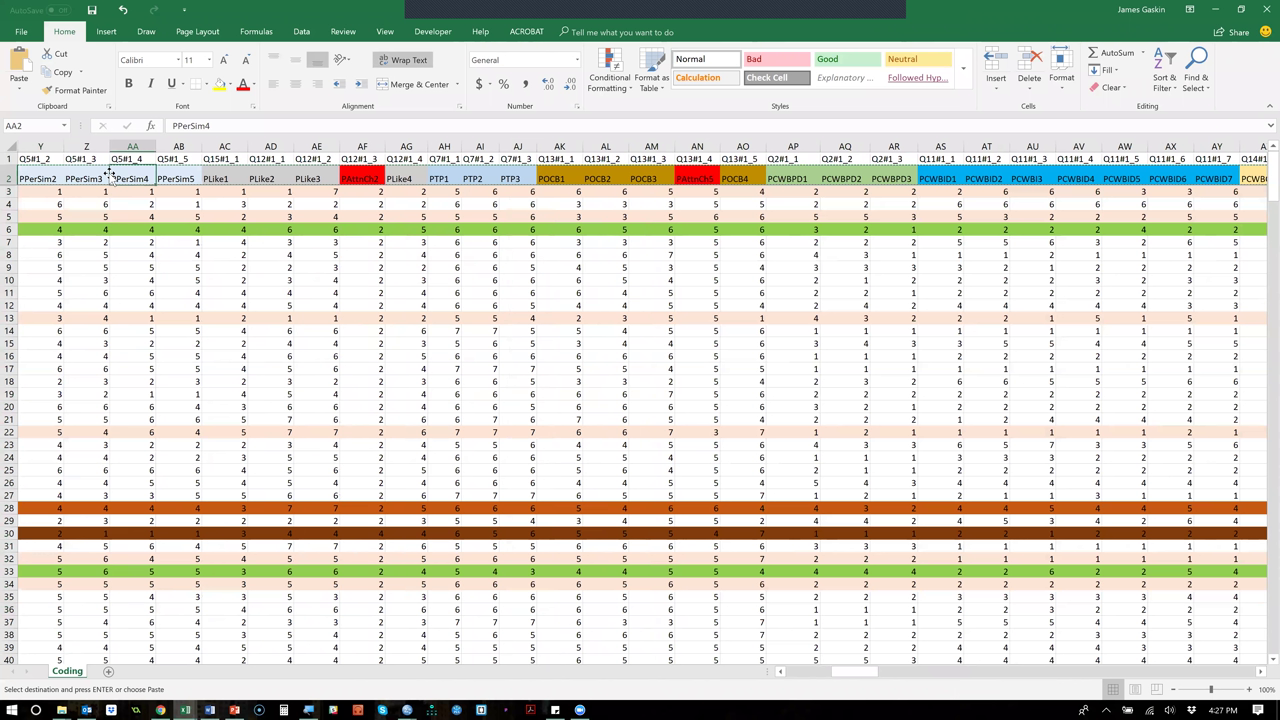
key(Right)
key(ctrl+Right)
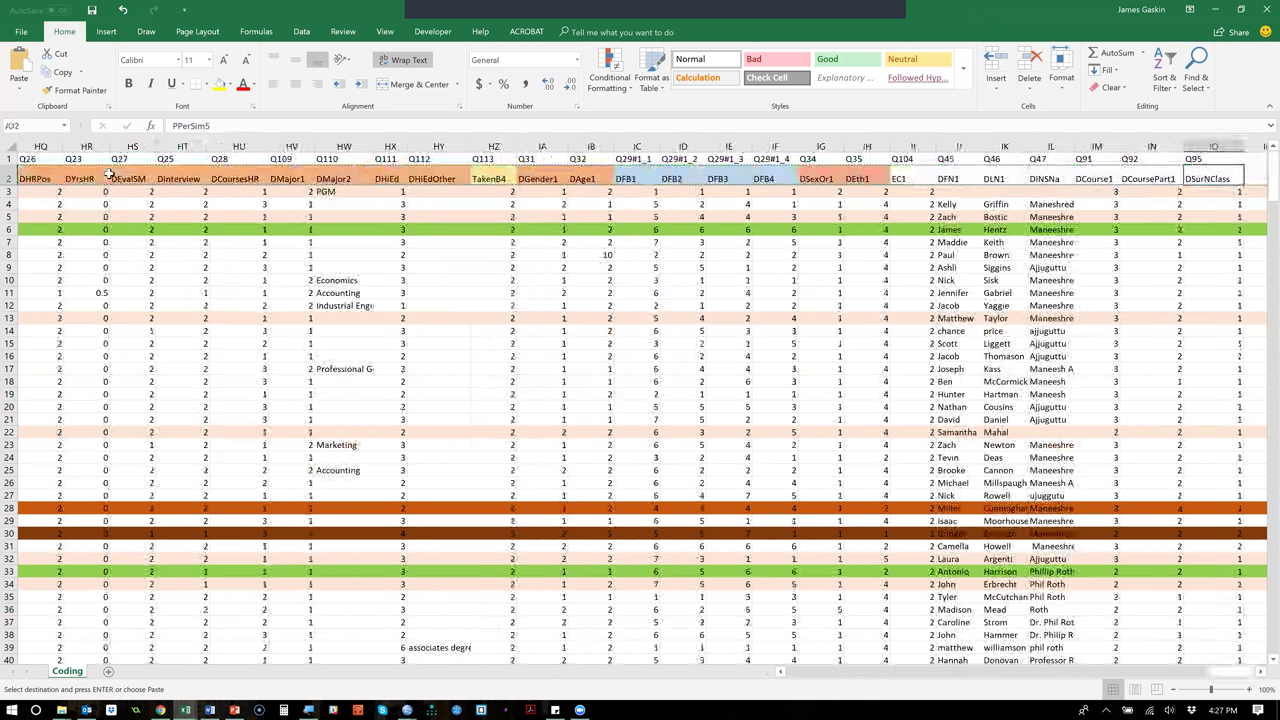
key(Right)
key(Right)
key(Right)
key(Right)
key(ctrl+v)
key(ctrl)
key(t)
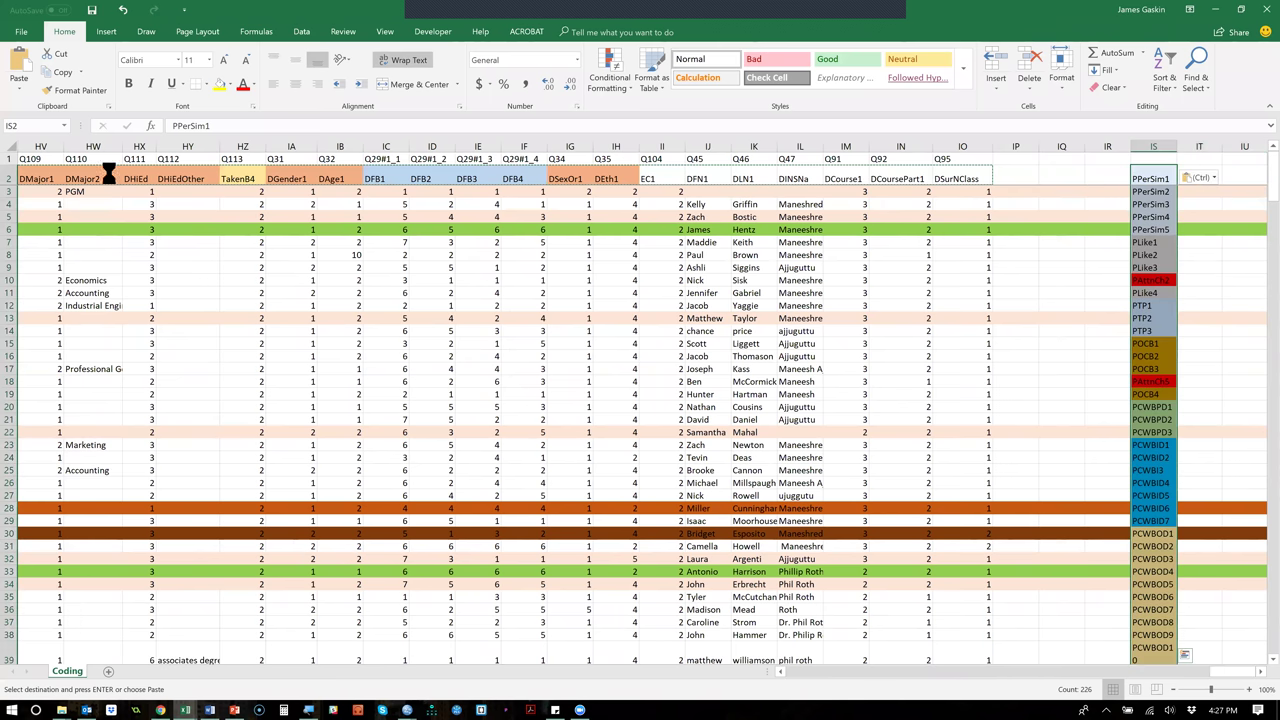
Switch to the Untitled2 dataset in SPSS and paste the variable names into Variable View's Name column from the first variable down.
key(alt+Tab)
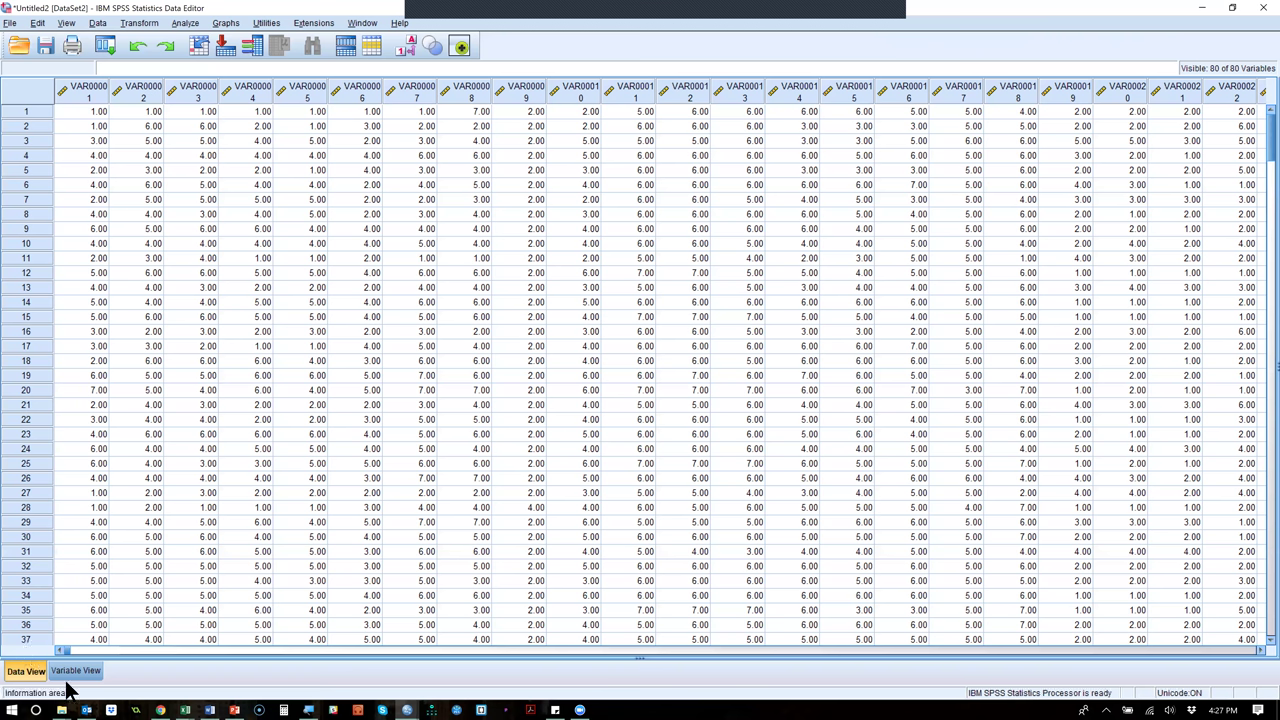
click(76, 671)
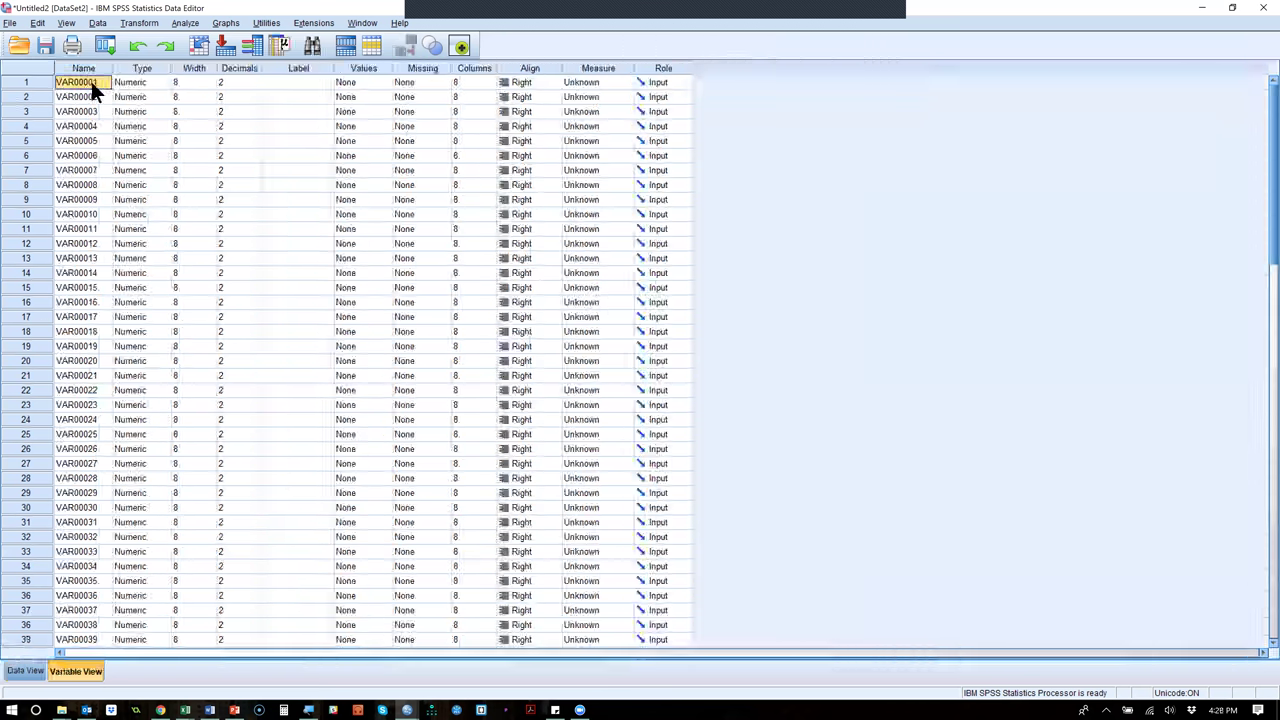
key(ctrl+v)
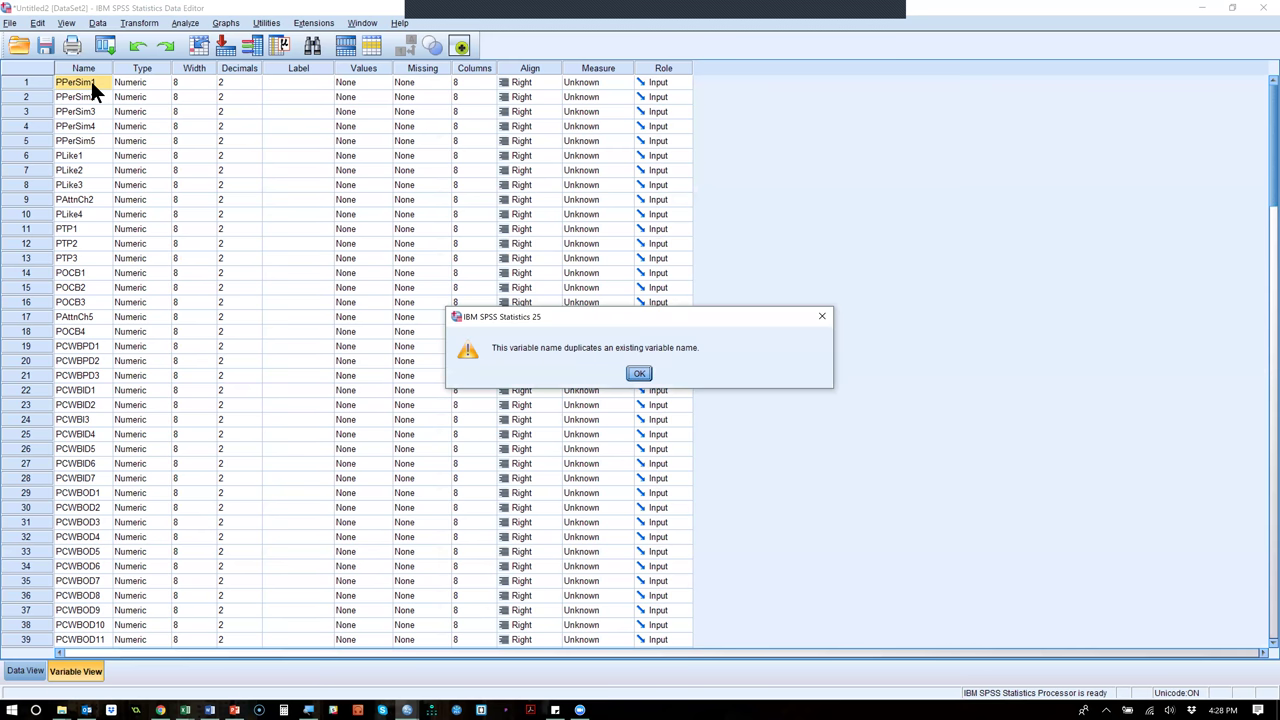
click(639, 373)
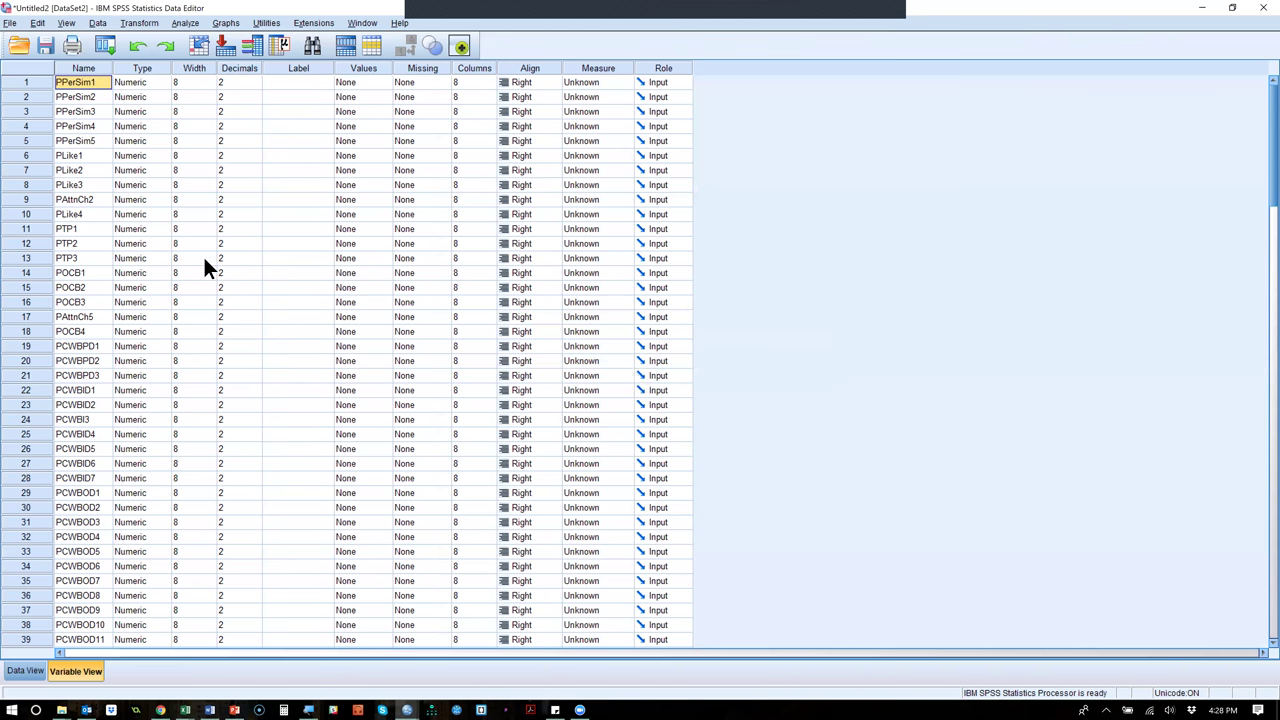
Review the pasted variable names down to RSMDPD4 and check the constructs in the Word research model diagram.
scroll(79, 255, down, 2)
scroll(79, 255, down, 11)
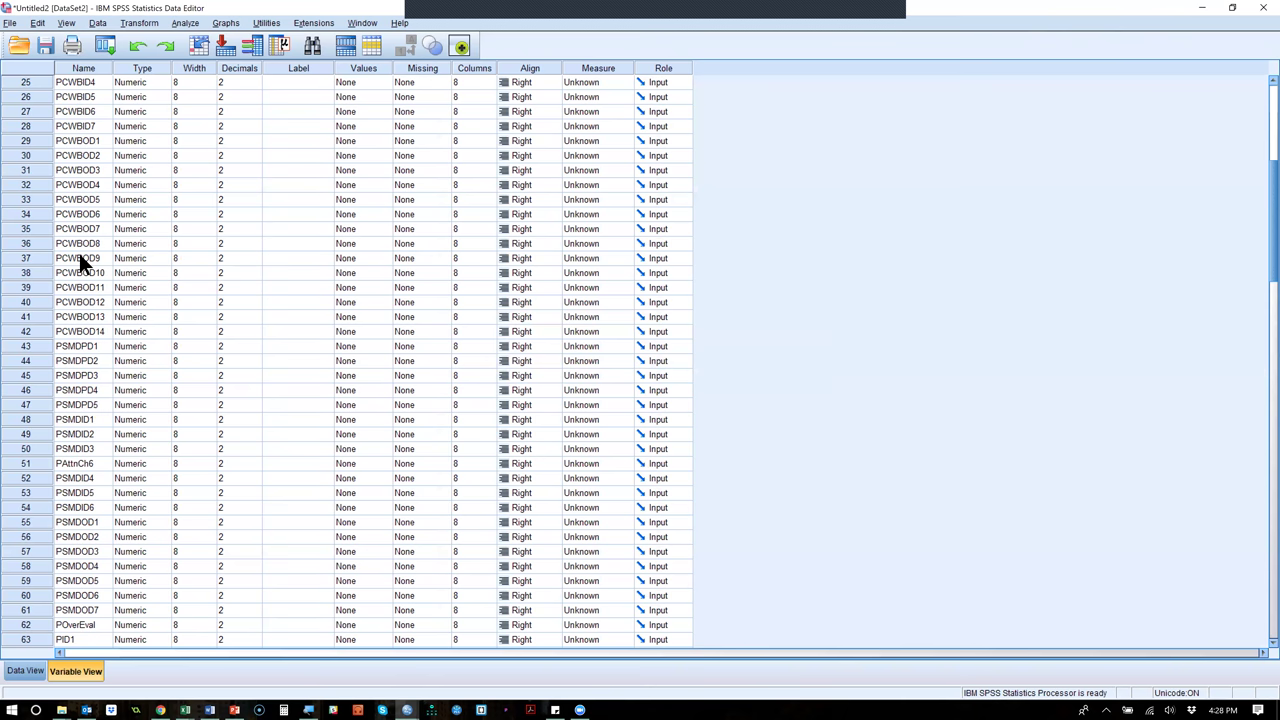
scroll(80, 260, down, 10)
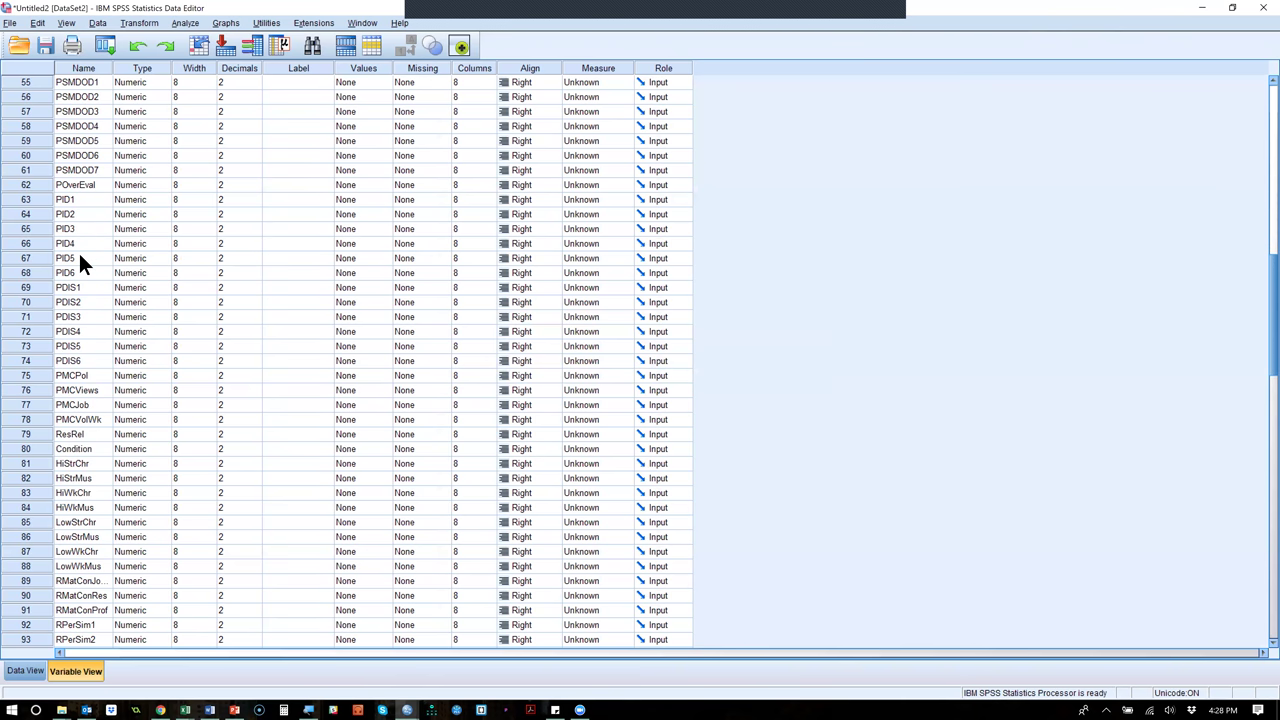
scroll(79, 256, down, 12)
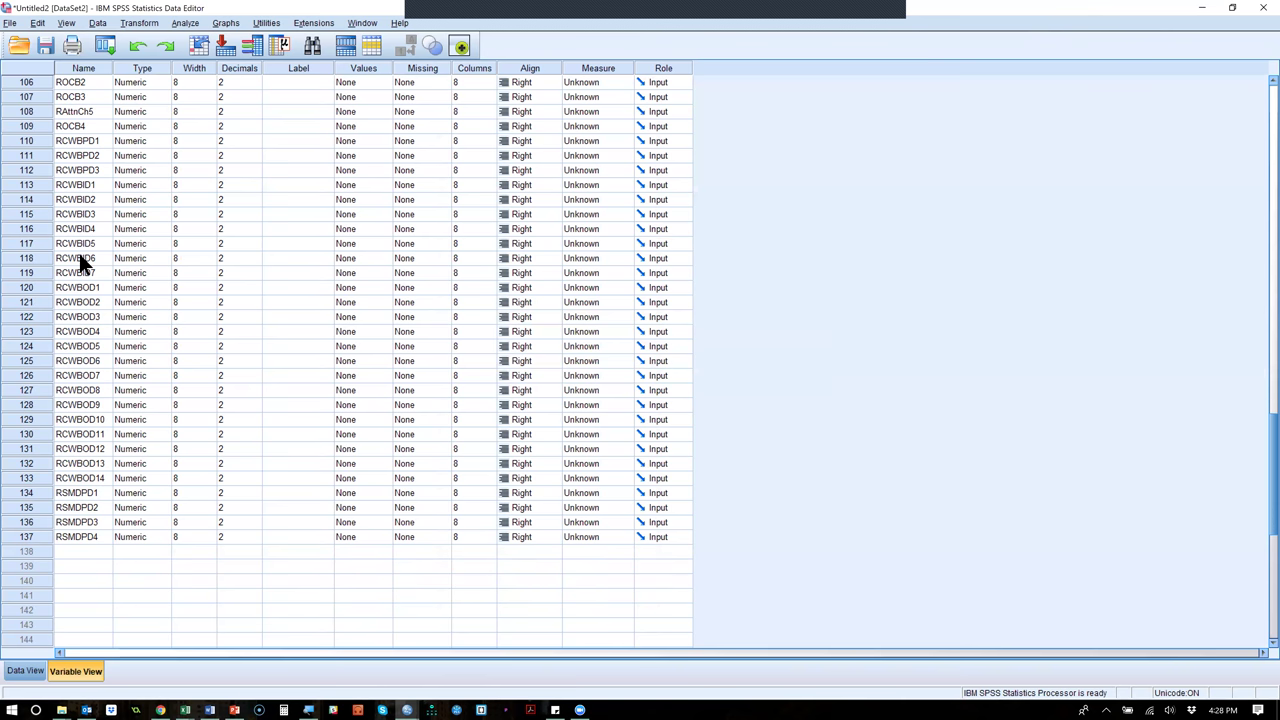
scroll(79, 258, up, 7)
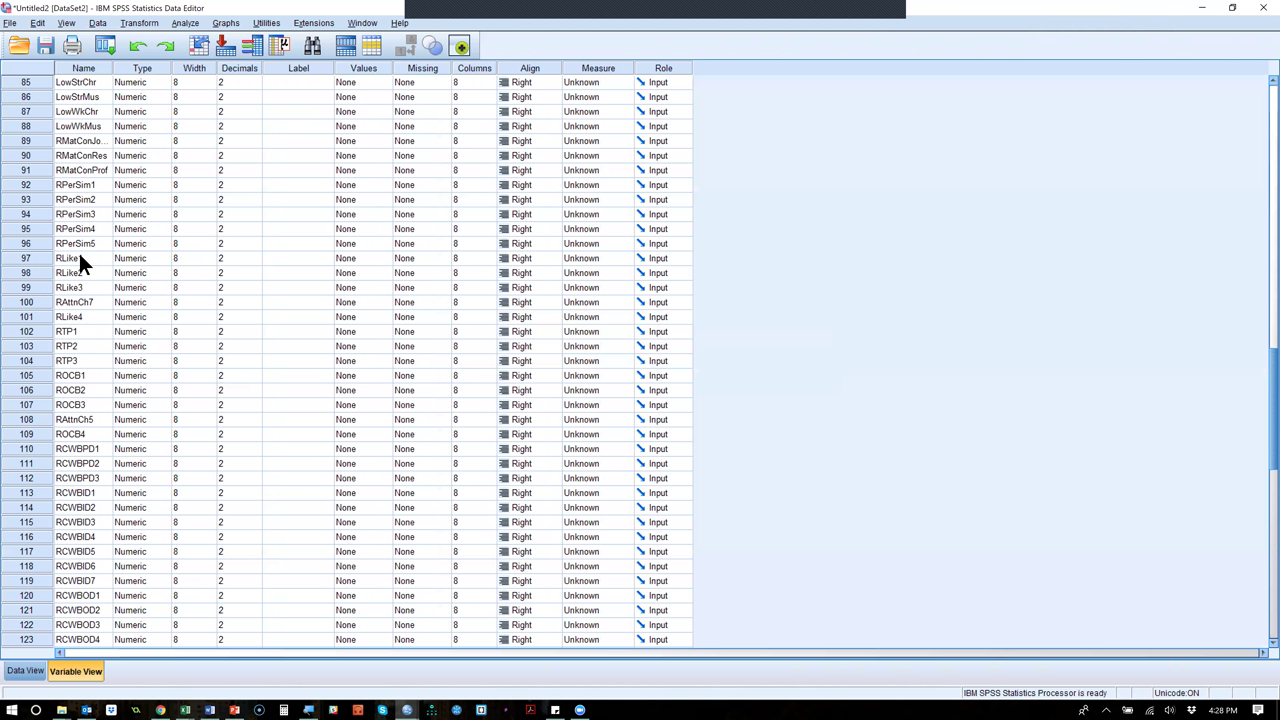
scroll(79, 258, up, 3)
key(alt+Tab)
key(Down)
key(Left)
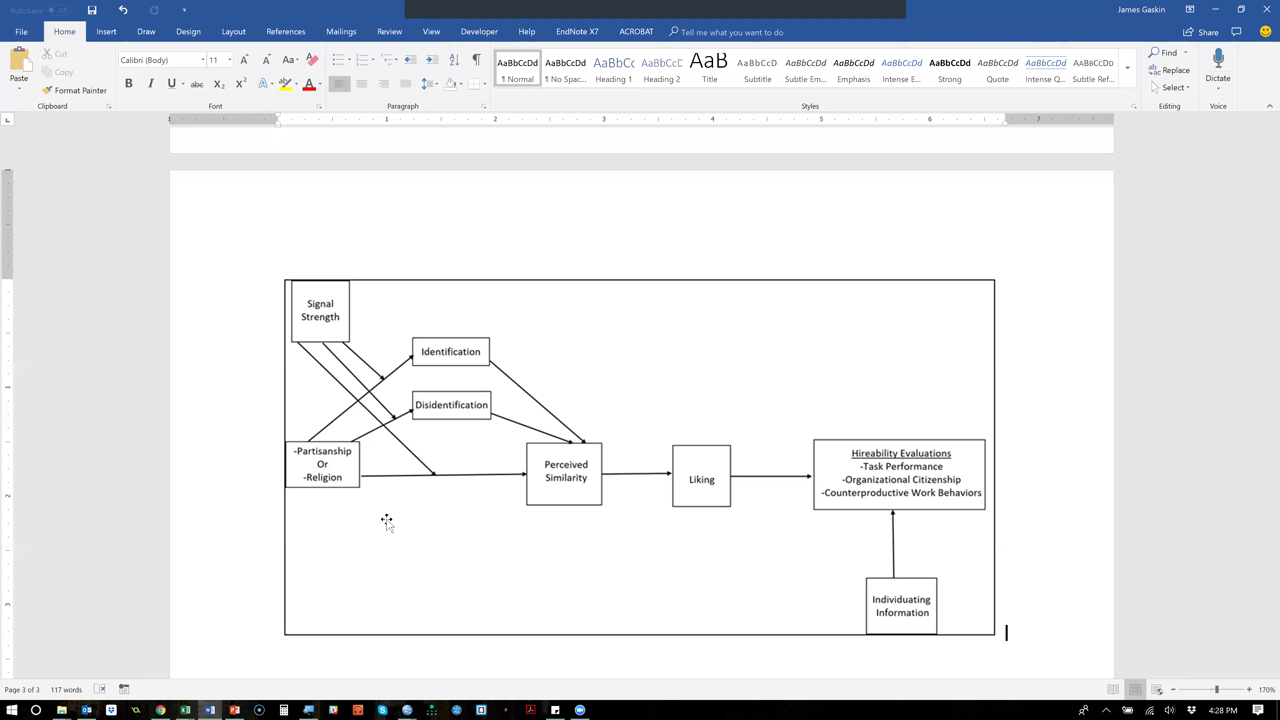
key(alt+Tab)
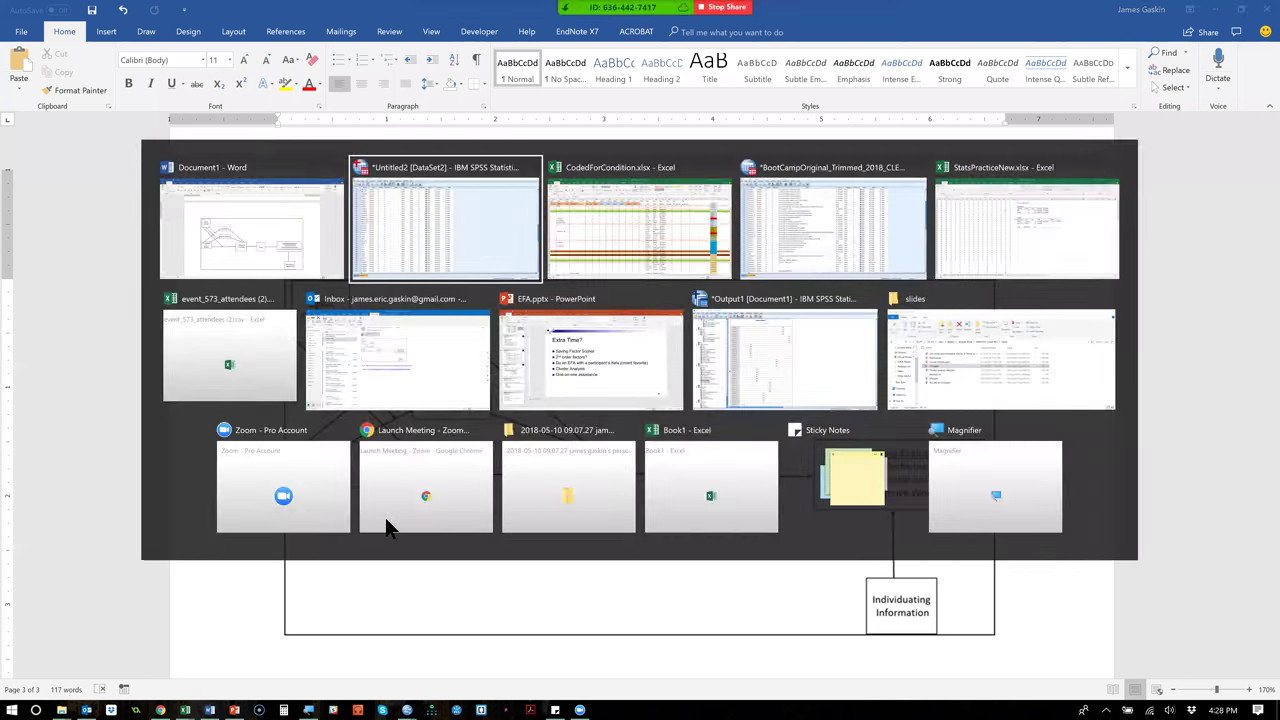
Go through the variable list in SPSS from PPerSim1 to RSMDPD4 to identify the model's items and the surplus variables after Condition.
scroll(118, 340, up, 9)
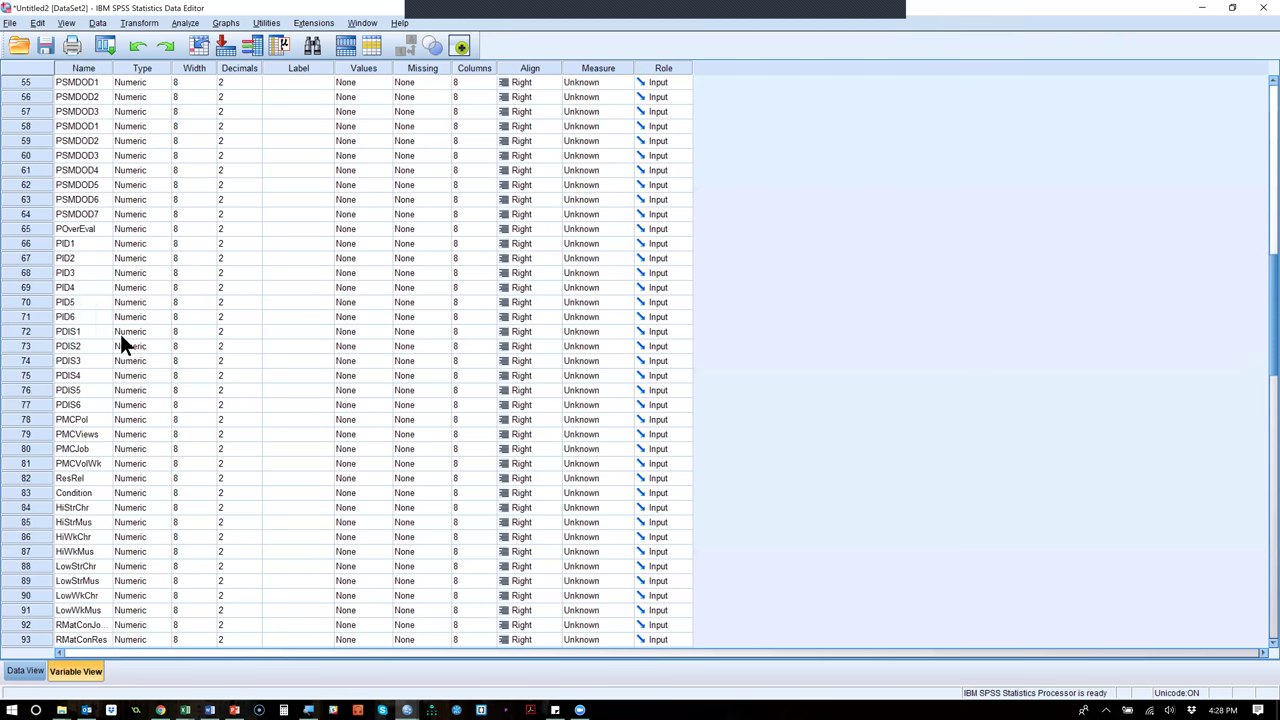
scroll(120, 340, up, 14)
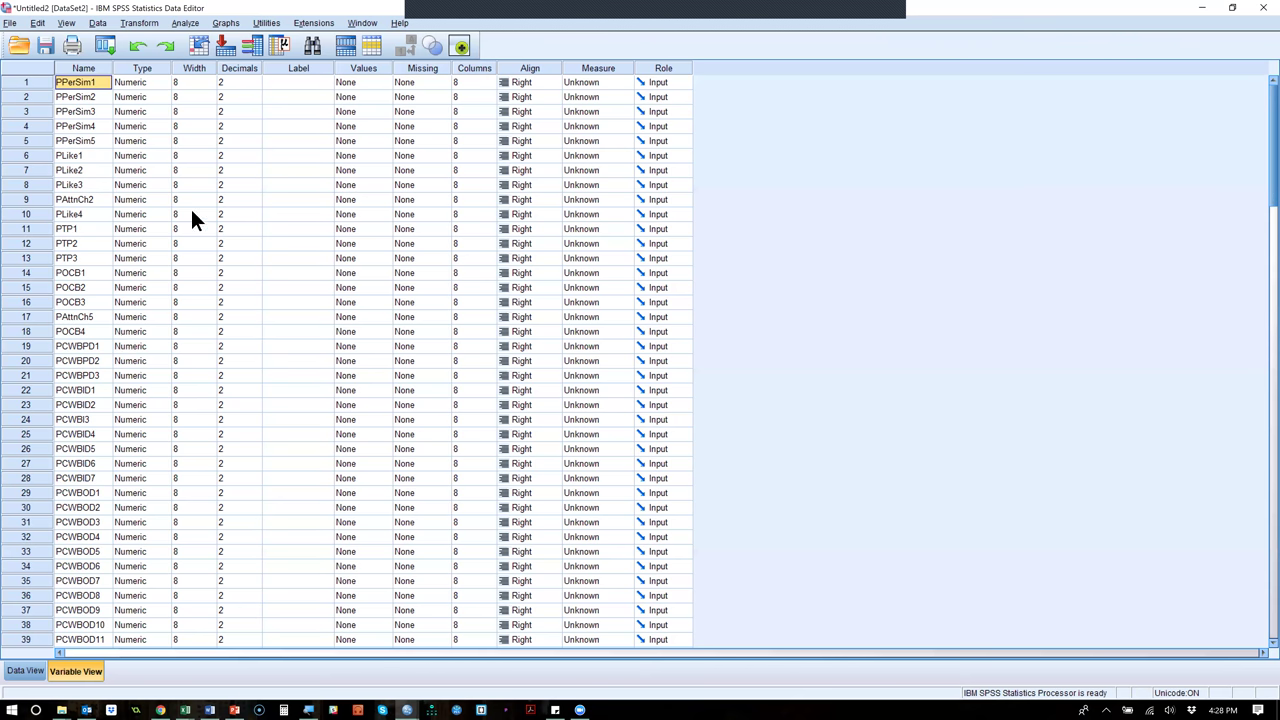
scroll(127, 287, down, 11)
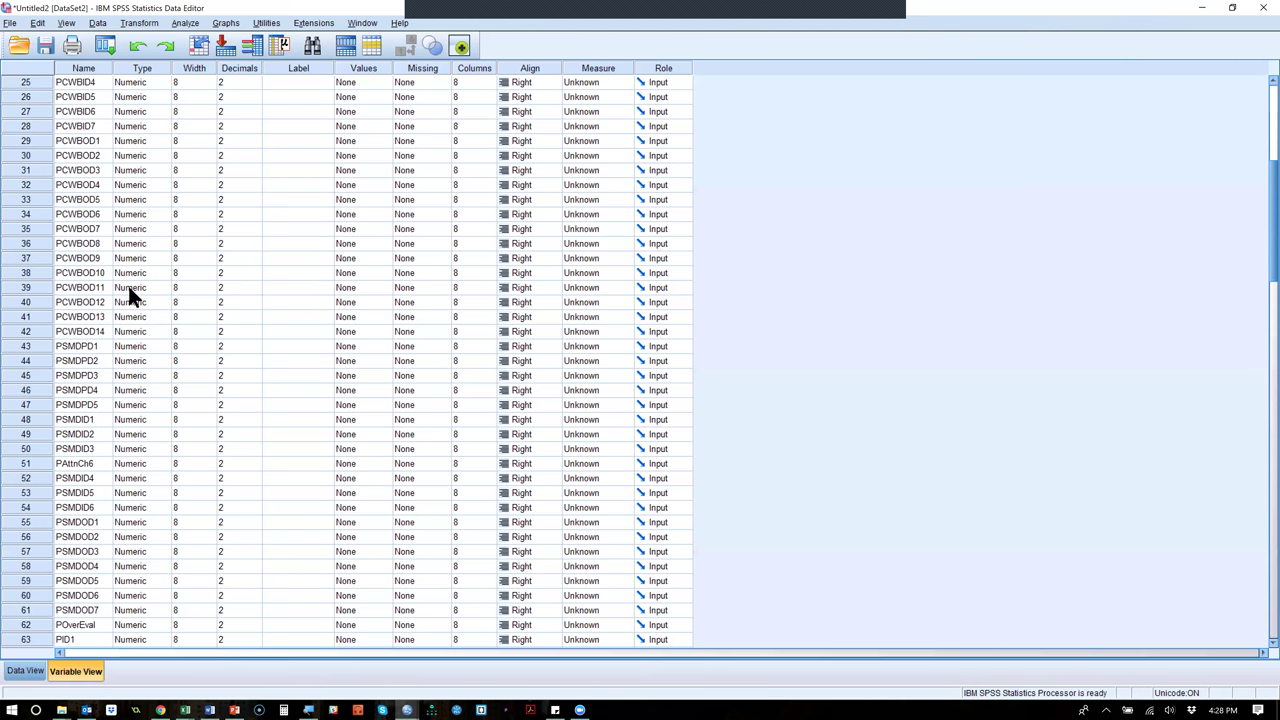
scroll(127, 287, down, 8)
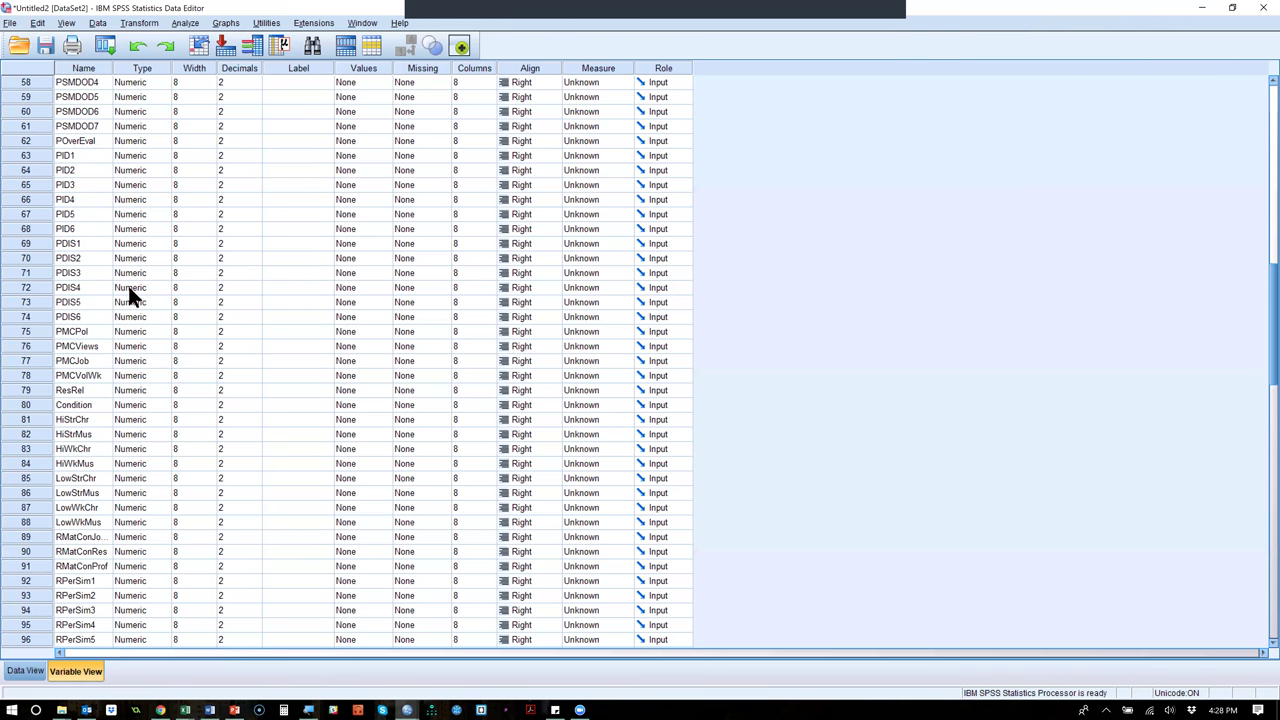
scroll(127, 287, down, 8)
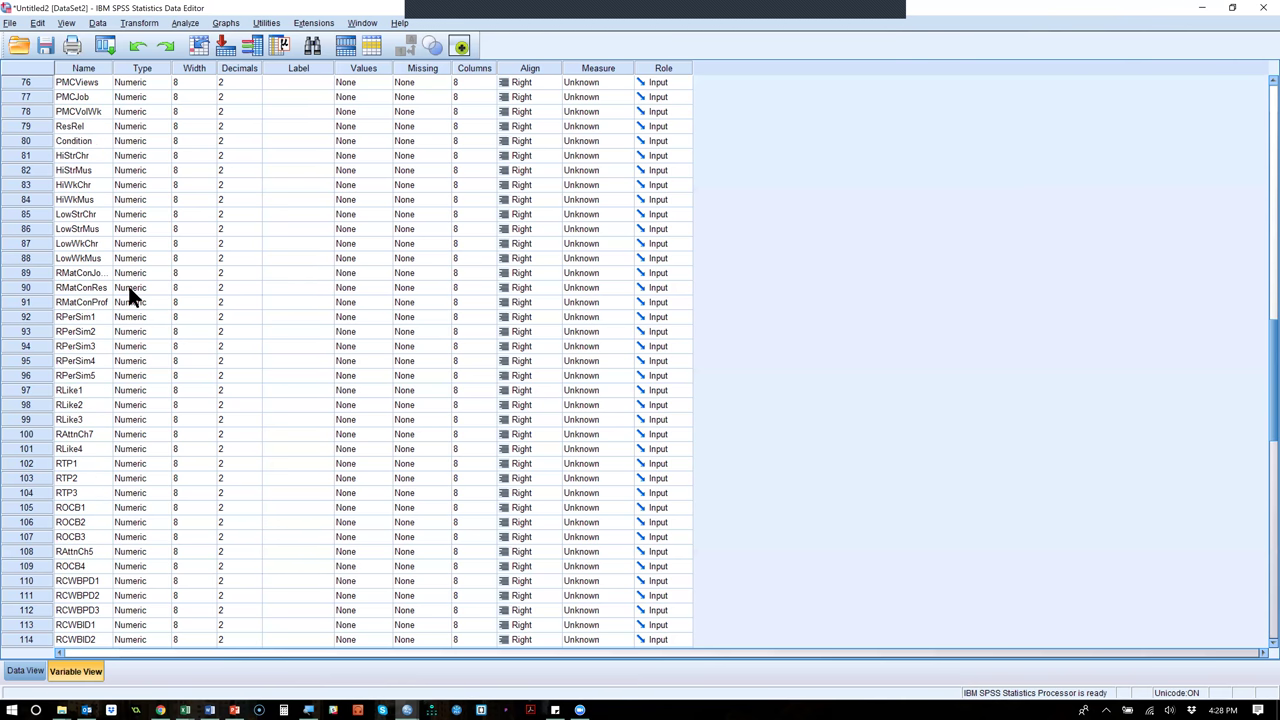
scroll(127, 287, down, 7)
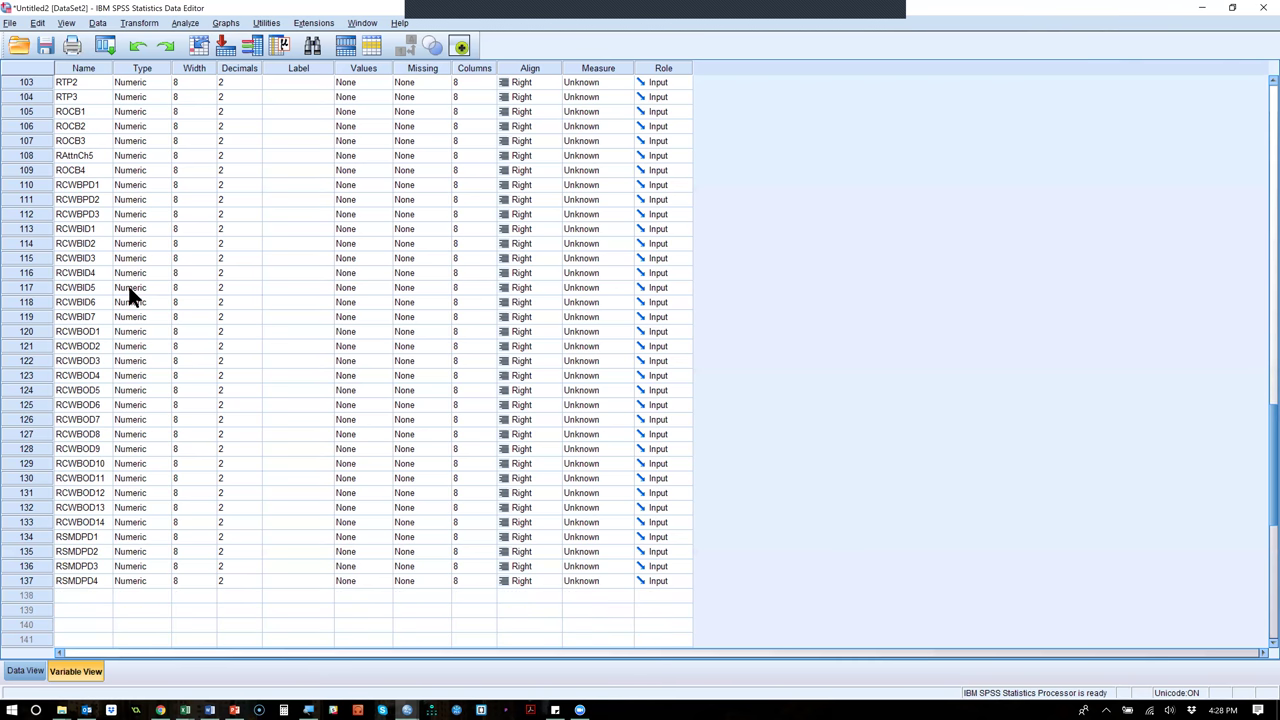
scroll(127, 287, up, 2)
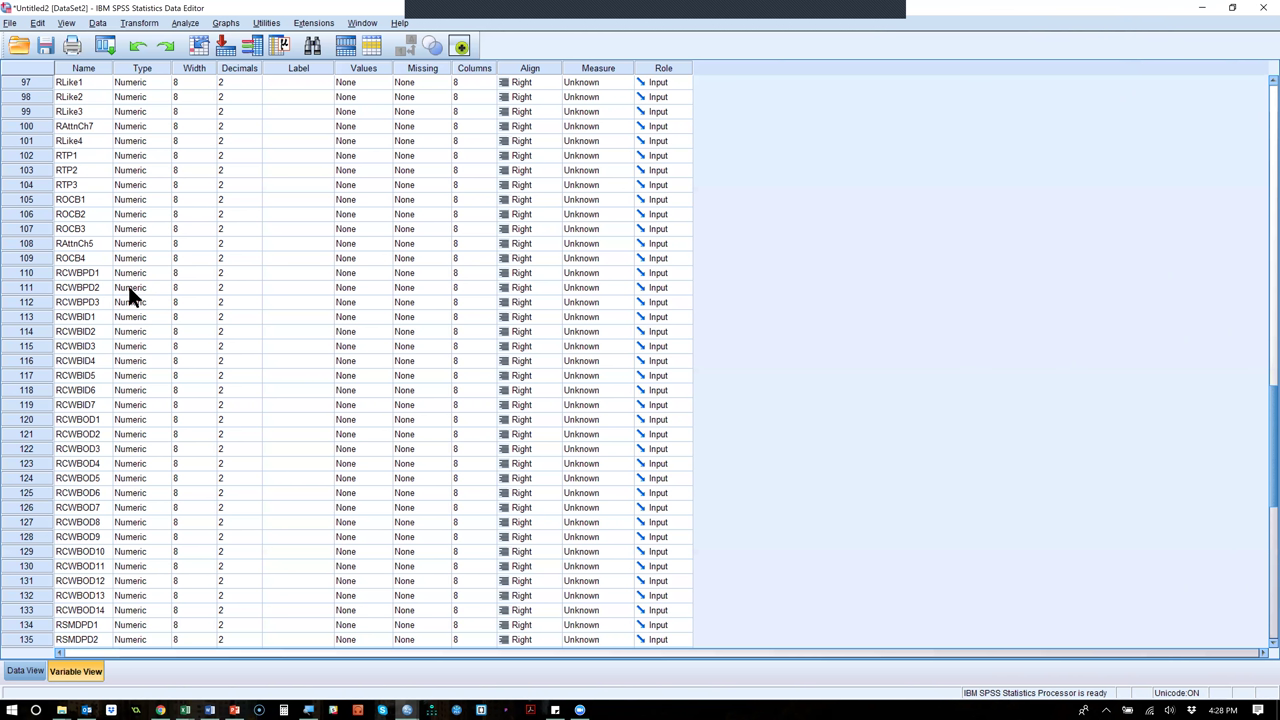
scroll(127, 287, up, 20)
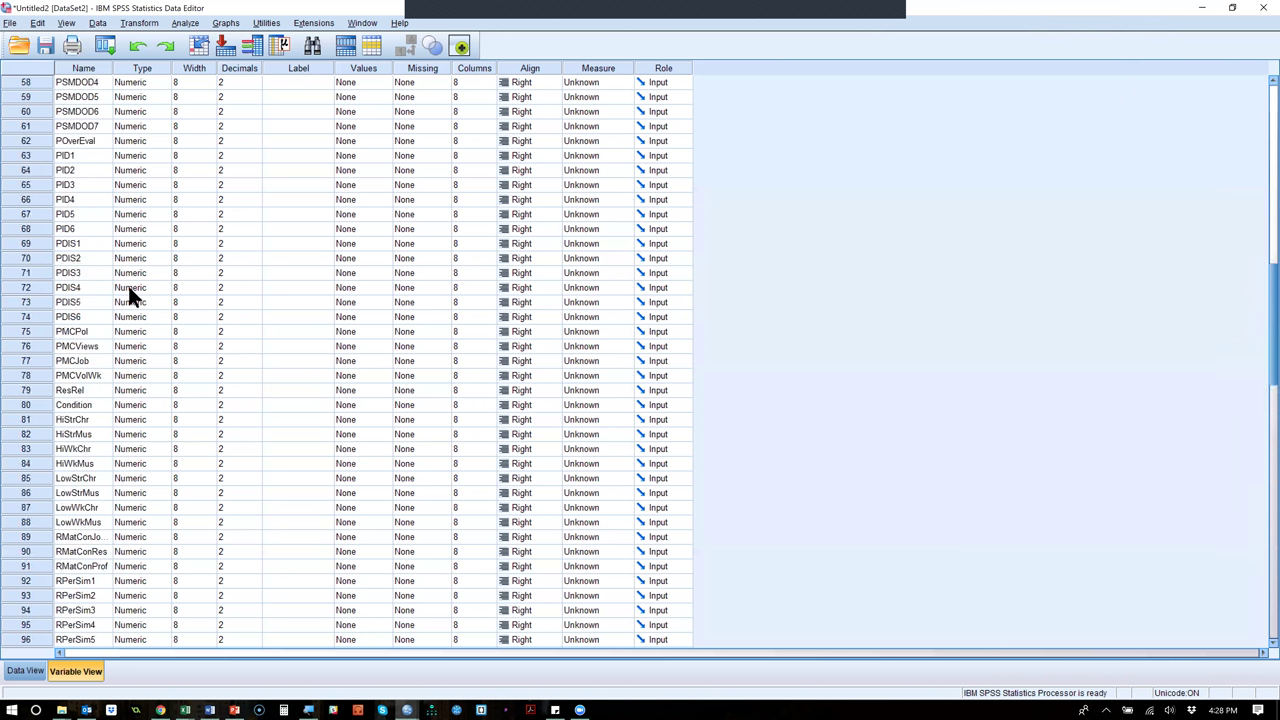
scroll(127, 283, up, 9)
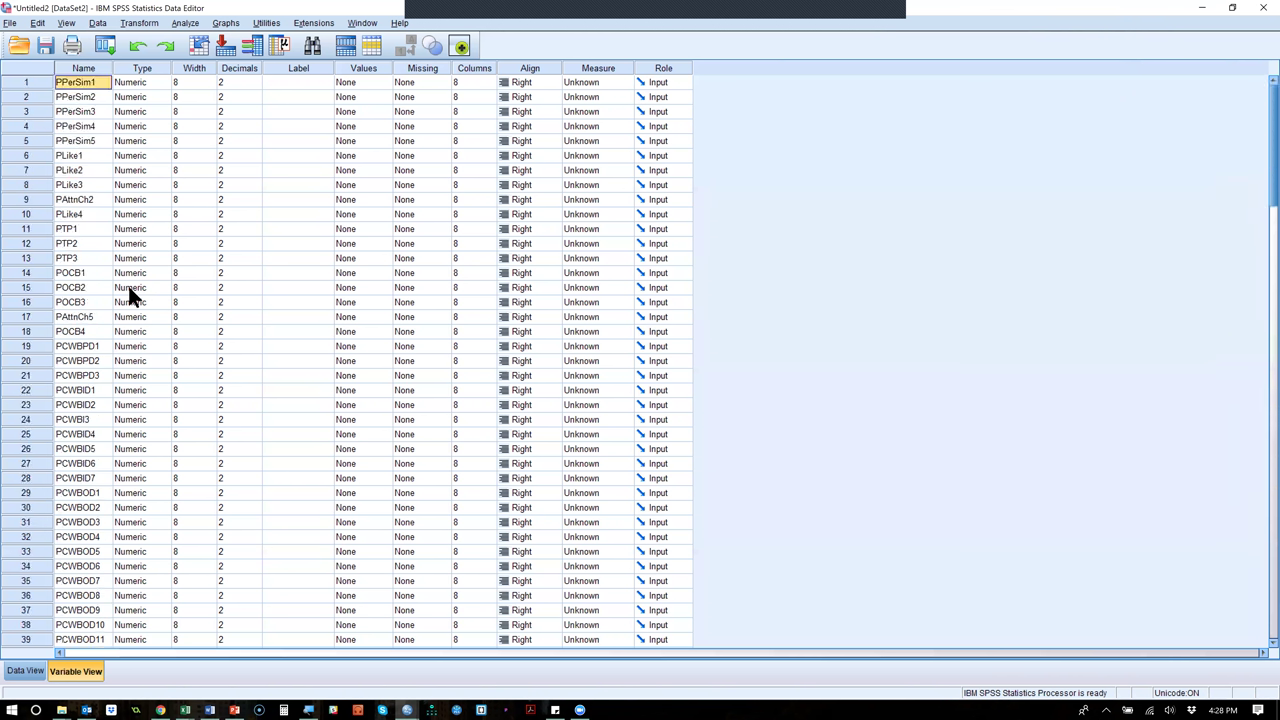
scroll(127, 283, down, 14)
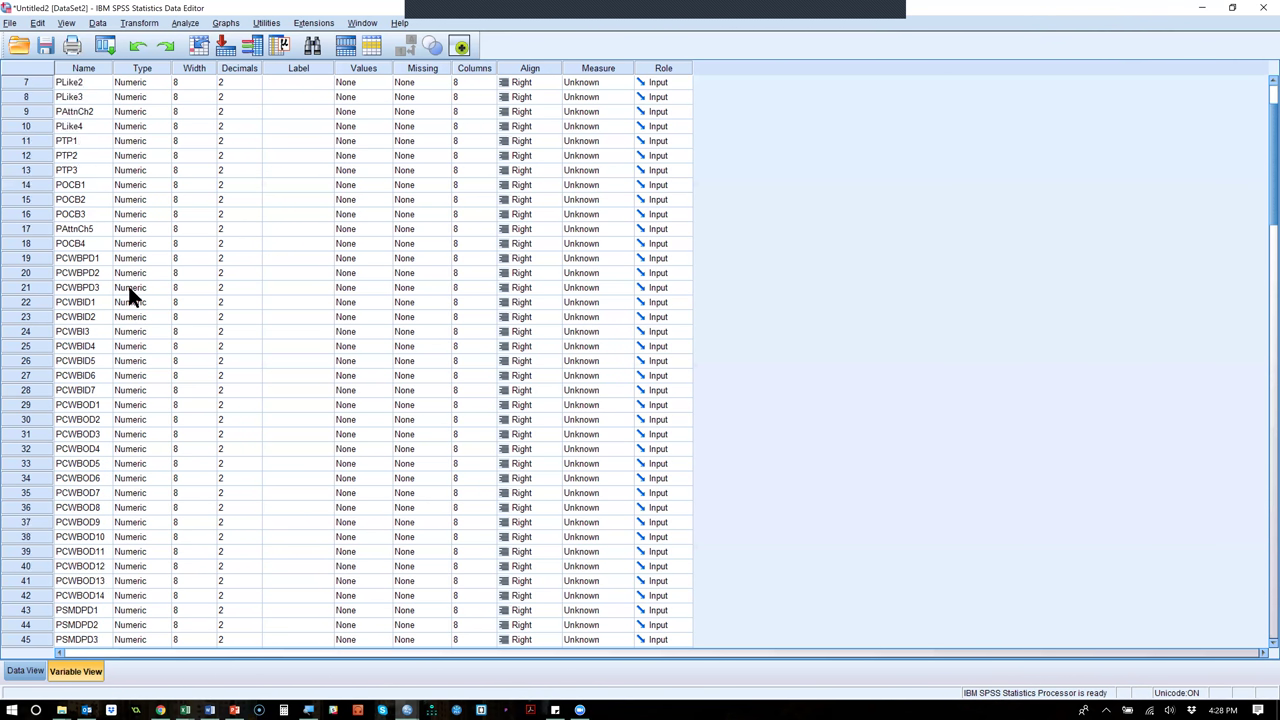
scroll(127, 283, down, 5)
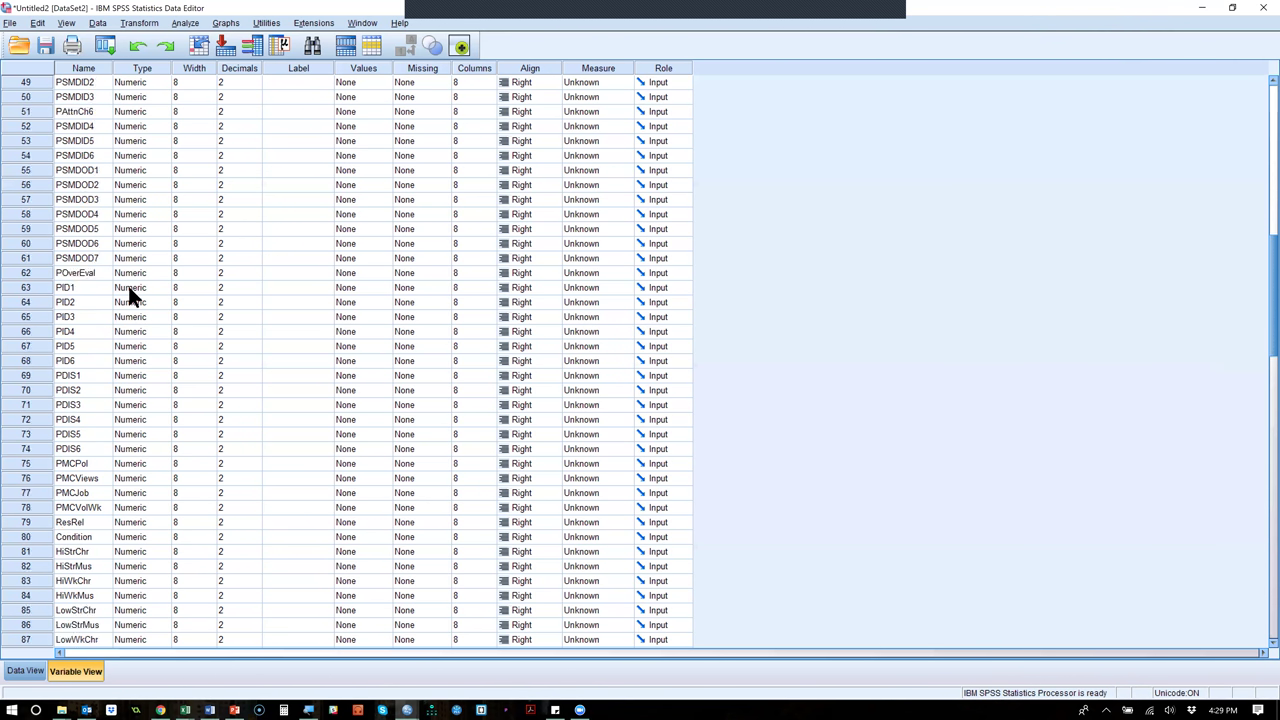
scroll(103, 449, down, 2)
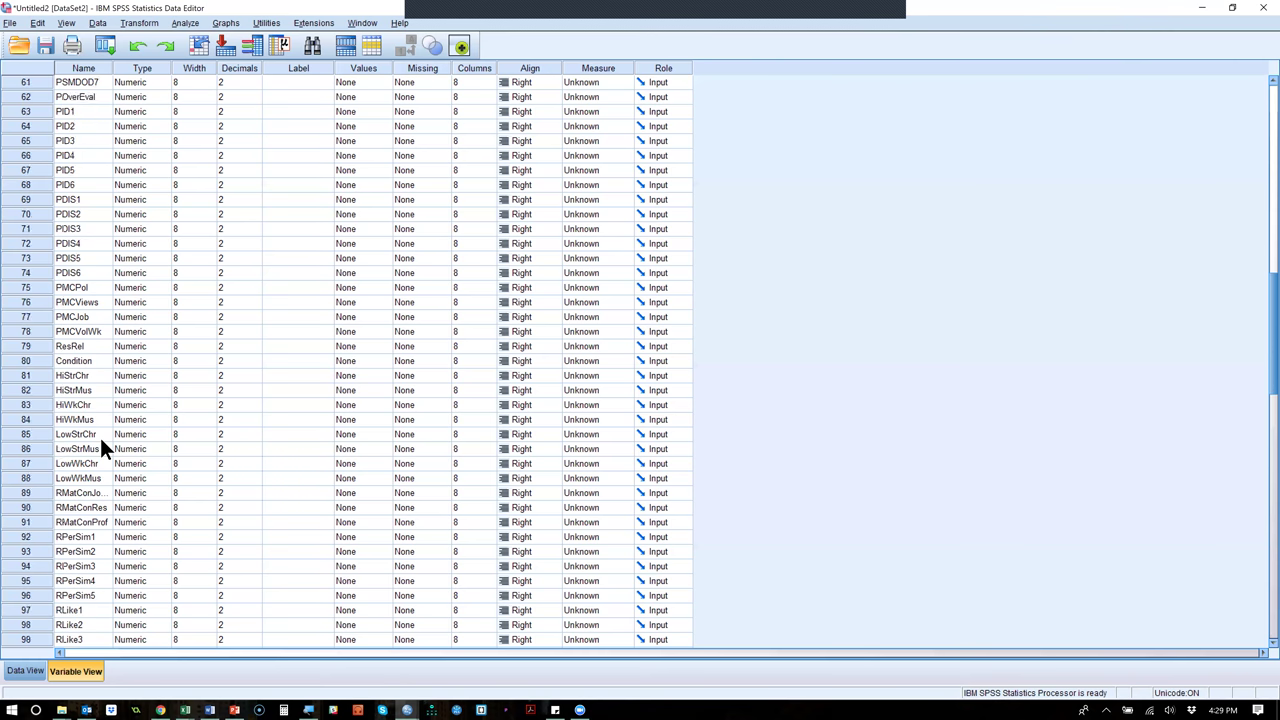
scroll(107, 513, down, 1)
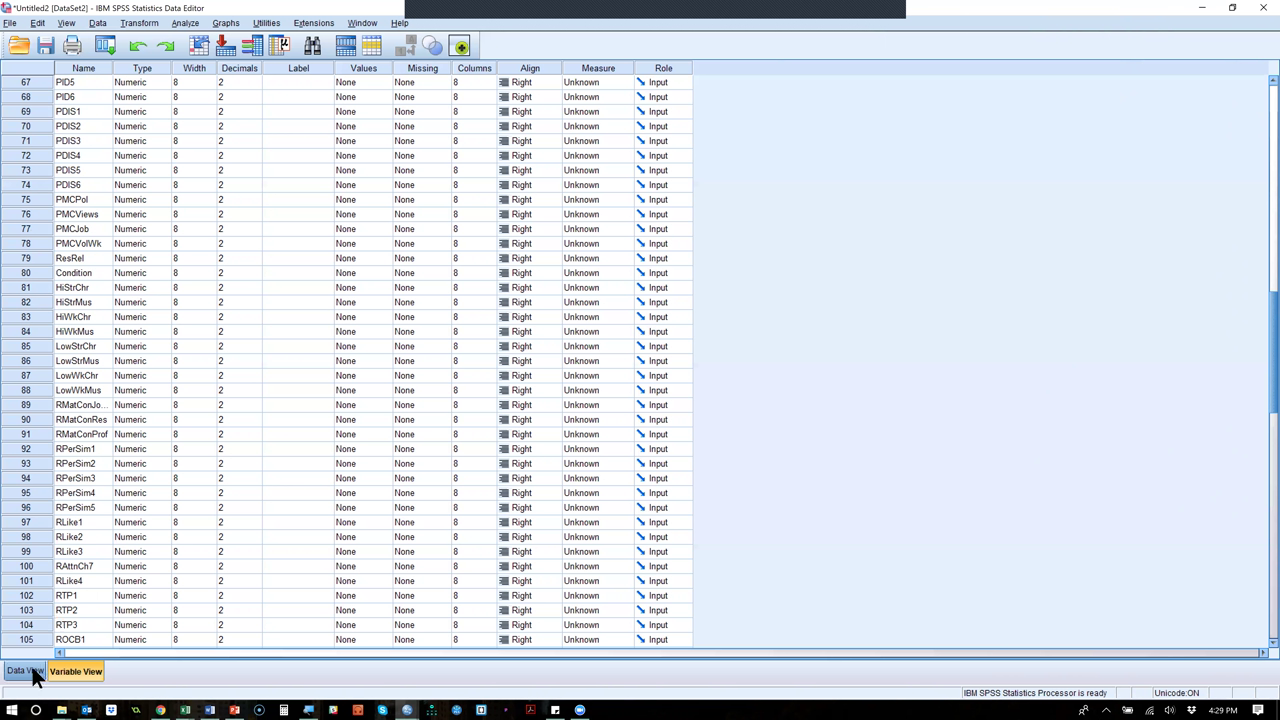
Examine the first record in Data View across the variables to find where the pasted data ends after Condition.
key(ctrl+t)
click(880, 110)
key(Right)
key(Right)
key(Right)
key(Right)
key(Right)
key(Right)
key(Right)
key(Right)
key(Right)
key(Right)
key(Right)
key(Right)
key(Right)
key(Right)
key(Right)
key(Right)
key(Right)
key(Right)
key(Right)
key(Right)
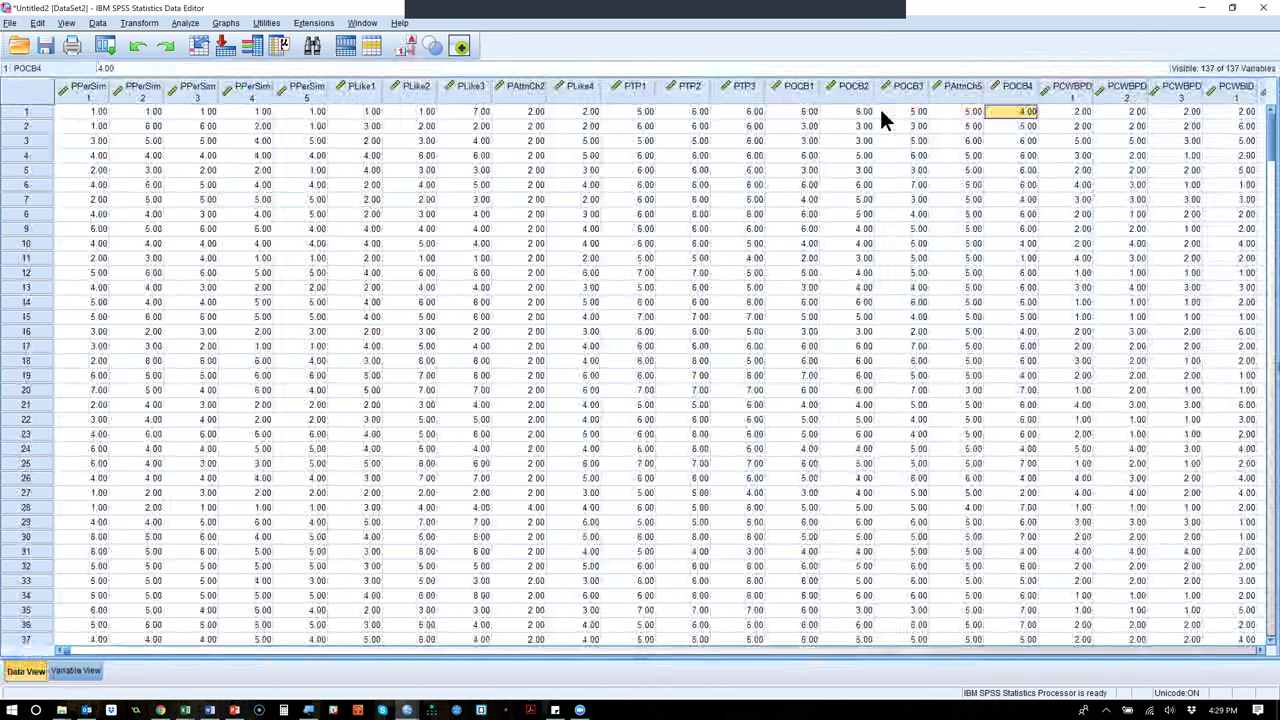
key(Right)
key(Right)
key(Right)
key(Right)
key(Right)
key(Right)
key(Right)
key(Right)
key(Right)
key(Right)
key(Right)
key(Right)
key(Right)
key(Right)
key(Right)
key(Right)
key(Right)
key(Right)
key(Right)
key(Right)
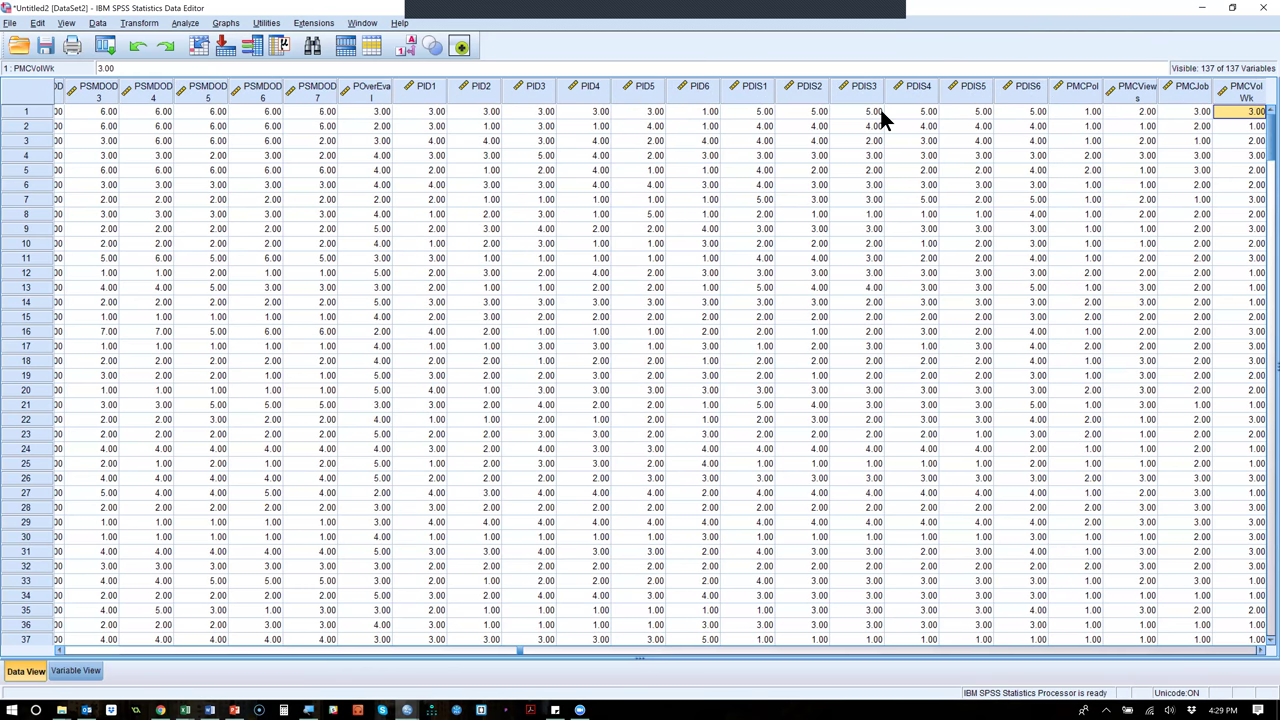
key(Right)
key(Right)
key(Right)
key(Right)
key(Right)
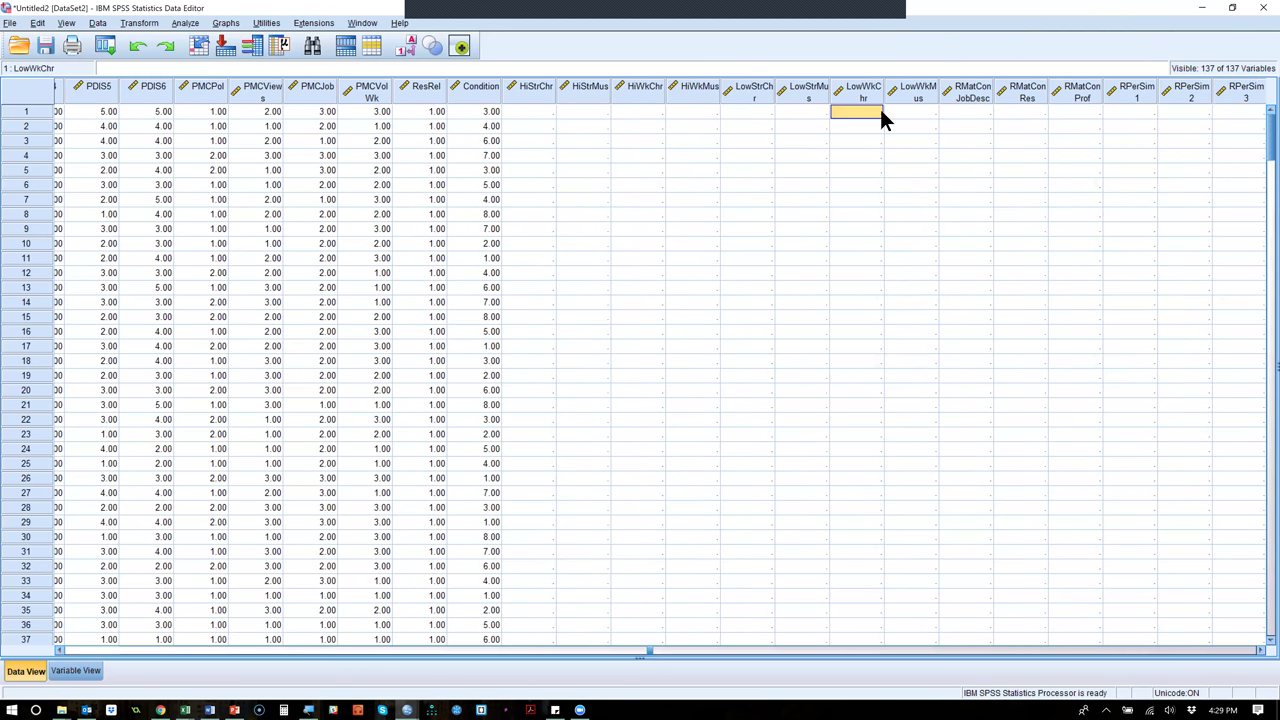
key(Left)
key(Left)
key(Left)
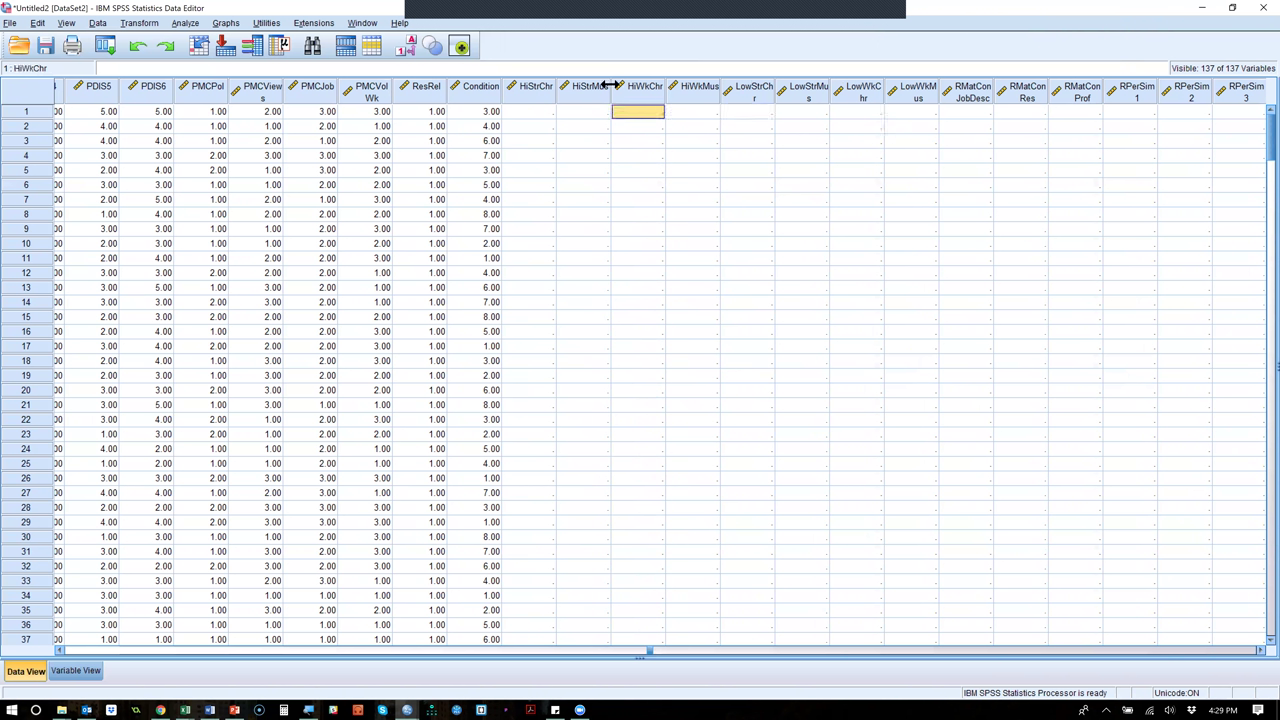
Select the variable columns from HiStrChr through RSMDPD4 and check them down past the last record.
drag(539, 84, 1055, 203)
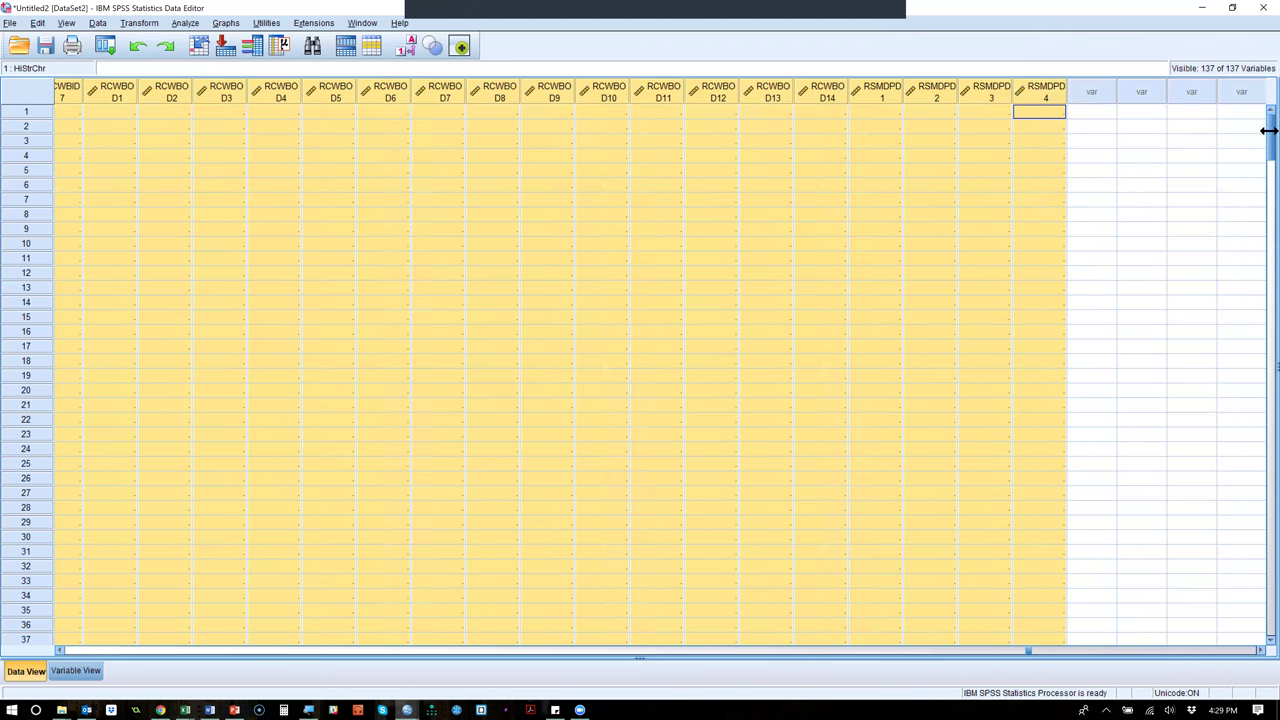
drag(1260, 191, 1262, 400)
drag(1262, 457, 1268, 514)
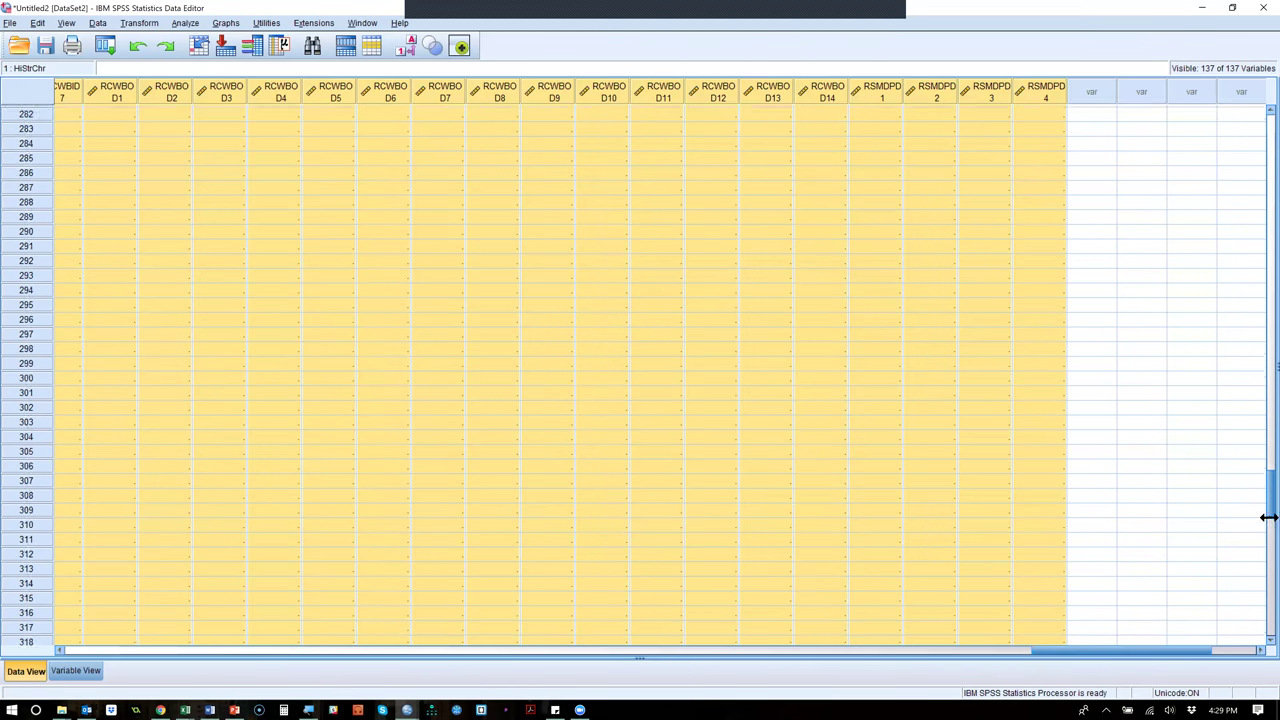
scroll(1125, 384, up, 10)
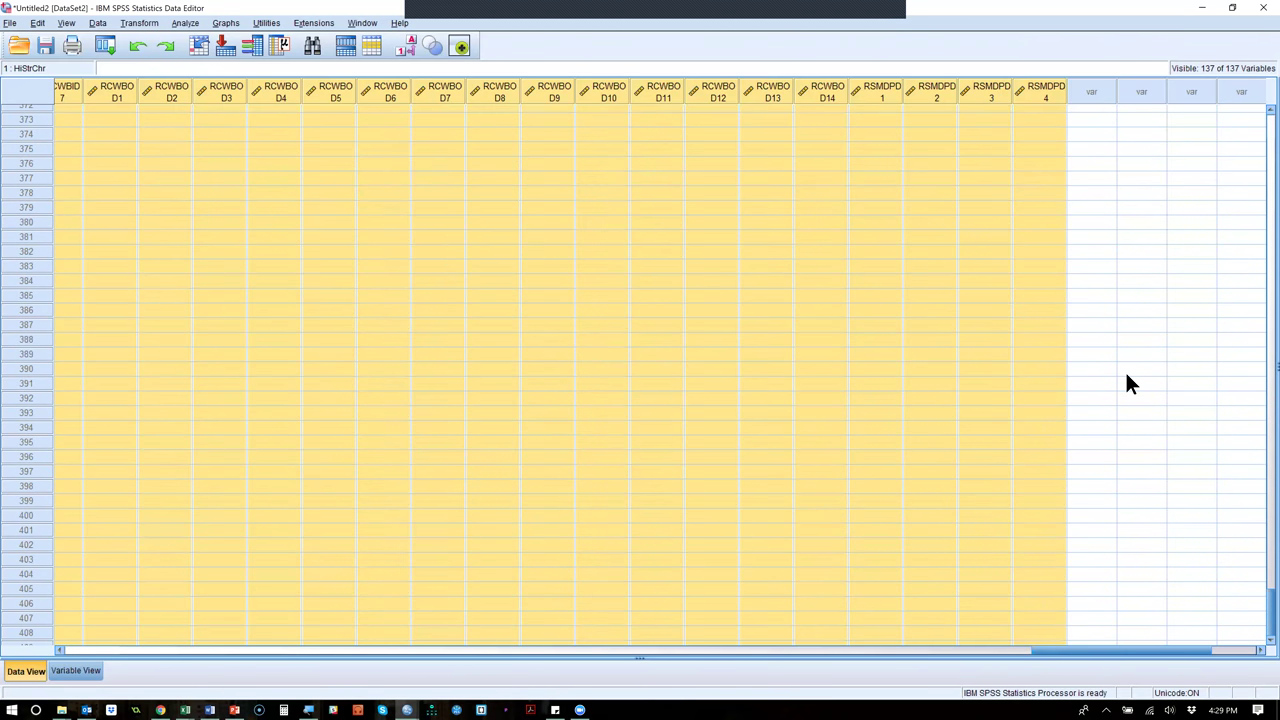
Clear the column selection, return to the start of the dataset, and delete all its cases.
click(938, 377)
key(Home)
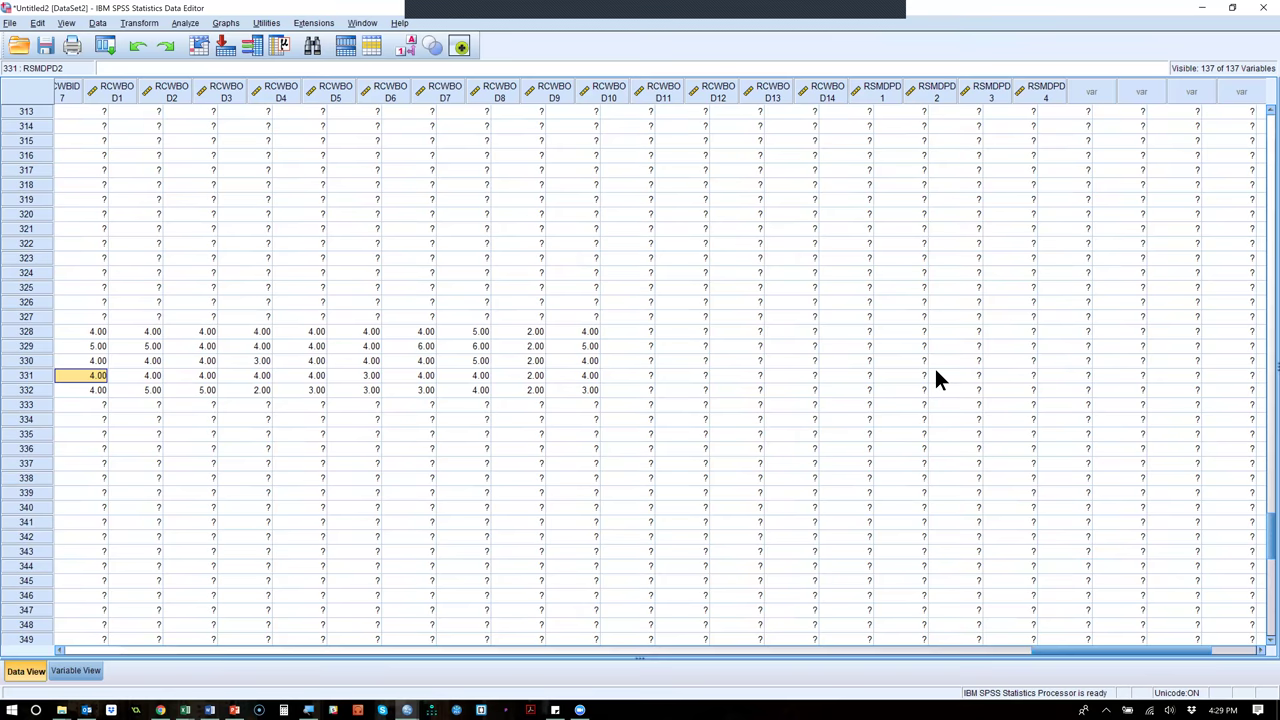
key(ctrl+a)
key(Delete)
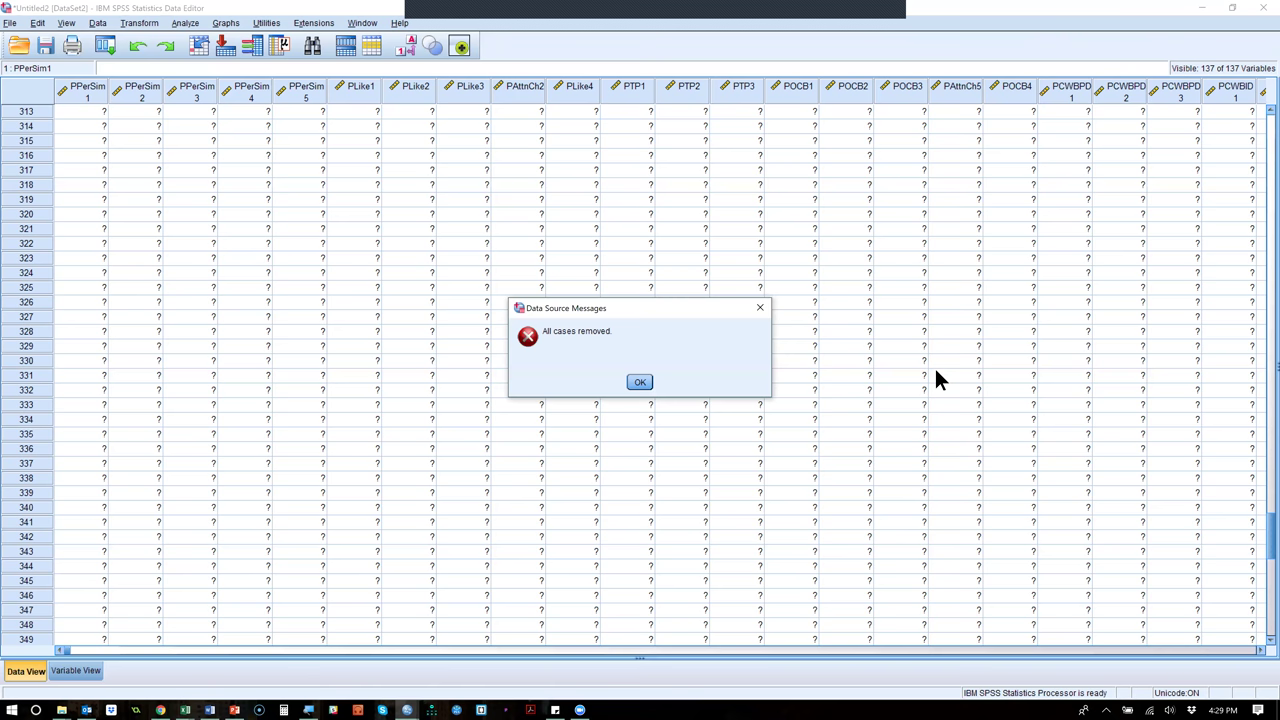
Dismiss the case-removal message, switch to the Excel Coding sheet, and select row 3 from DSurNClass back across to the RMatConJobDesc column.
key(Return)
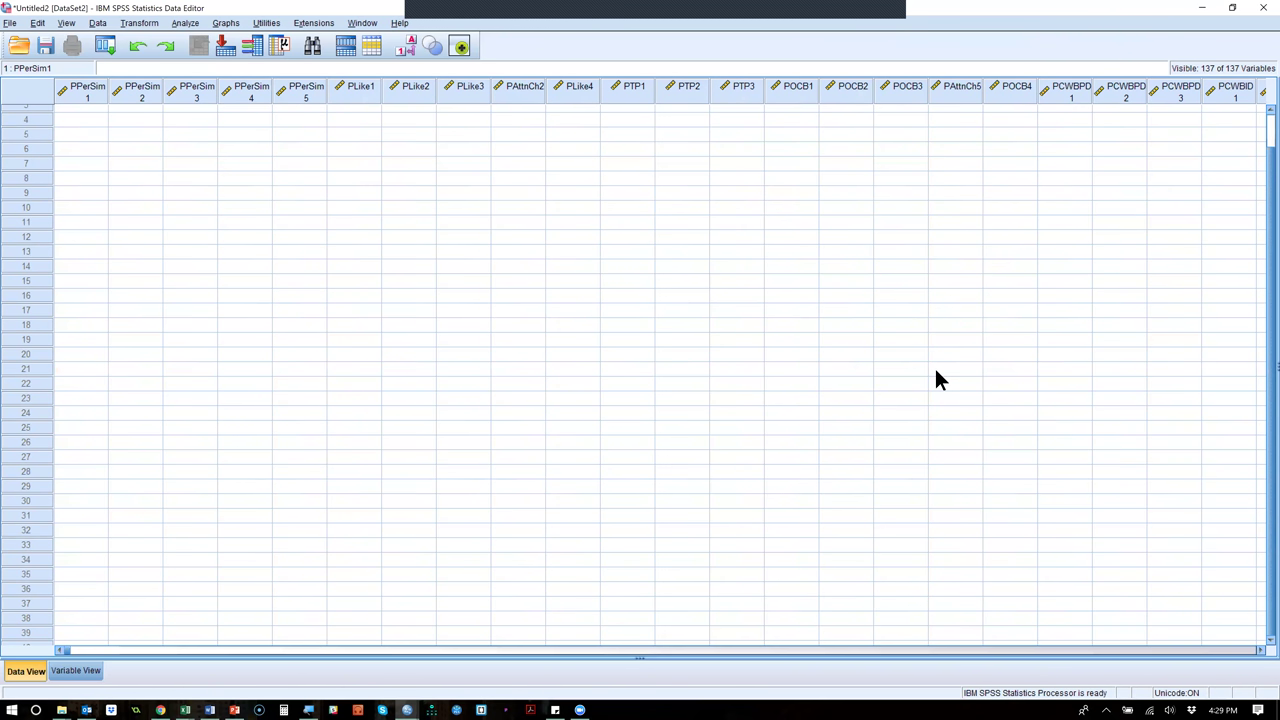
key(alt+Tab)
key(alt+Tab)
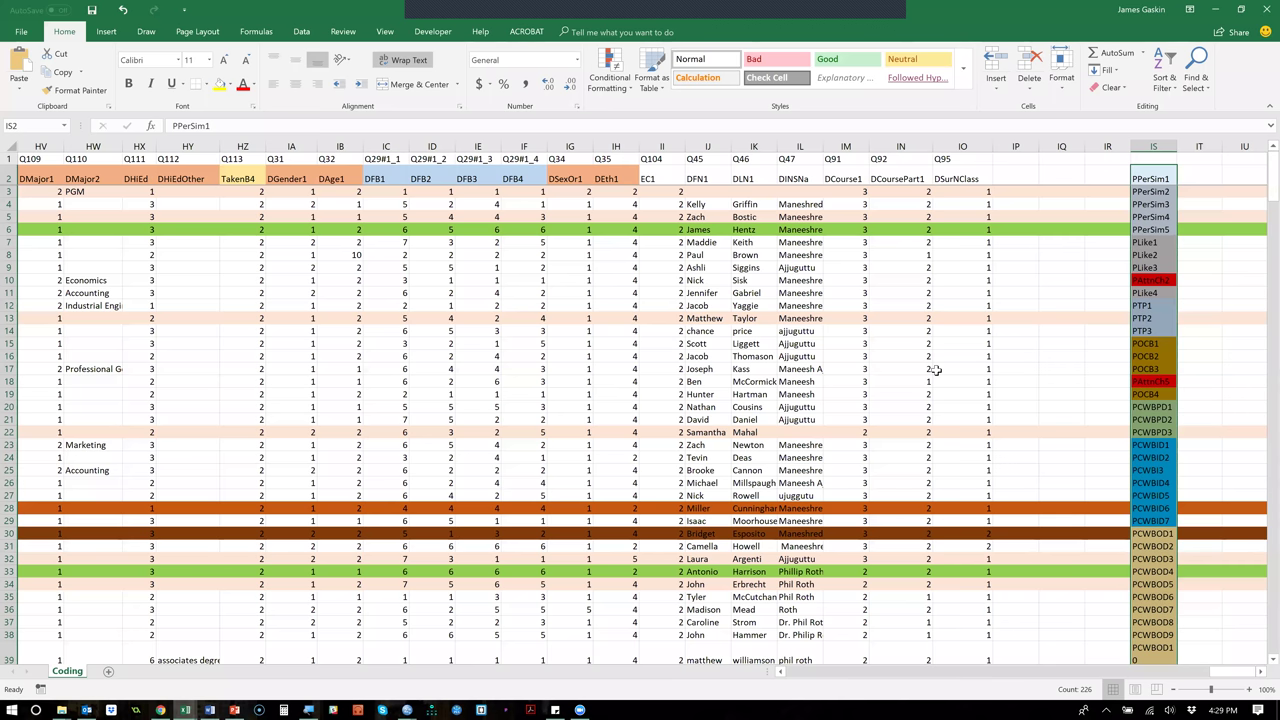
click(949, 191)
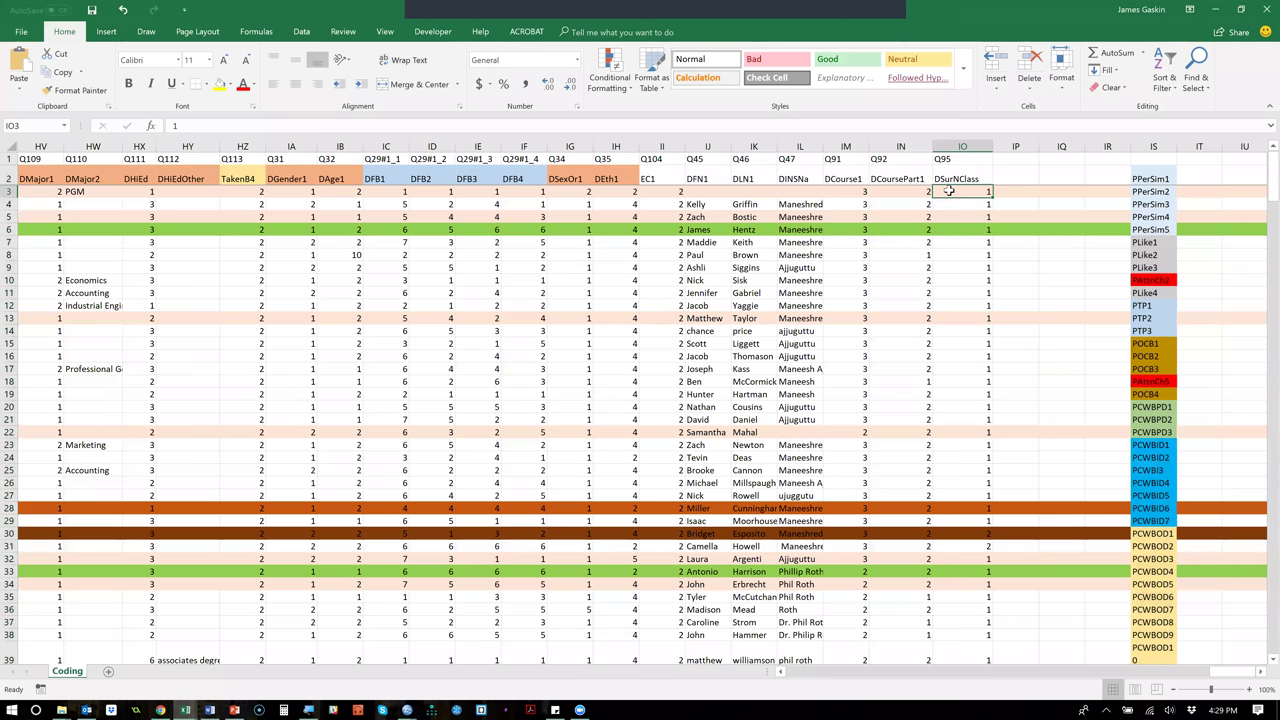
key(shift+Left)
key(shift+Left)
key(shift+Left)
key(shift+Left)
key(shift+Left)
key(shift+Left)
key(shift+Left)
key(shift+Left)
key(shift+Left)
key(shift+Left)
key(shift+Left)
key(shift+Left)
key(shift+Left)
key(shift+Left)
key(shift+Left)
key(shift+Left)
key(shift+Left)
key(shift+Left)
key(shift+Left)
key(shift+Left)
key(shift+Left)
key(shift+Left)
key(shift+Left)
key(shift+Left)
key(shift+Left)
key(shift+Left)
key(shift+Left)
key(shift+Left)
key(shift+Left)
key(shift+Left)
key(shift+Left)
key(shift+Left)
key(shift+Left)
key(shift+Left)
key(shift+Left)
key(shift+Left)
key(shift+Left)
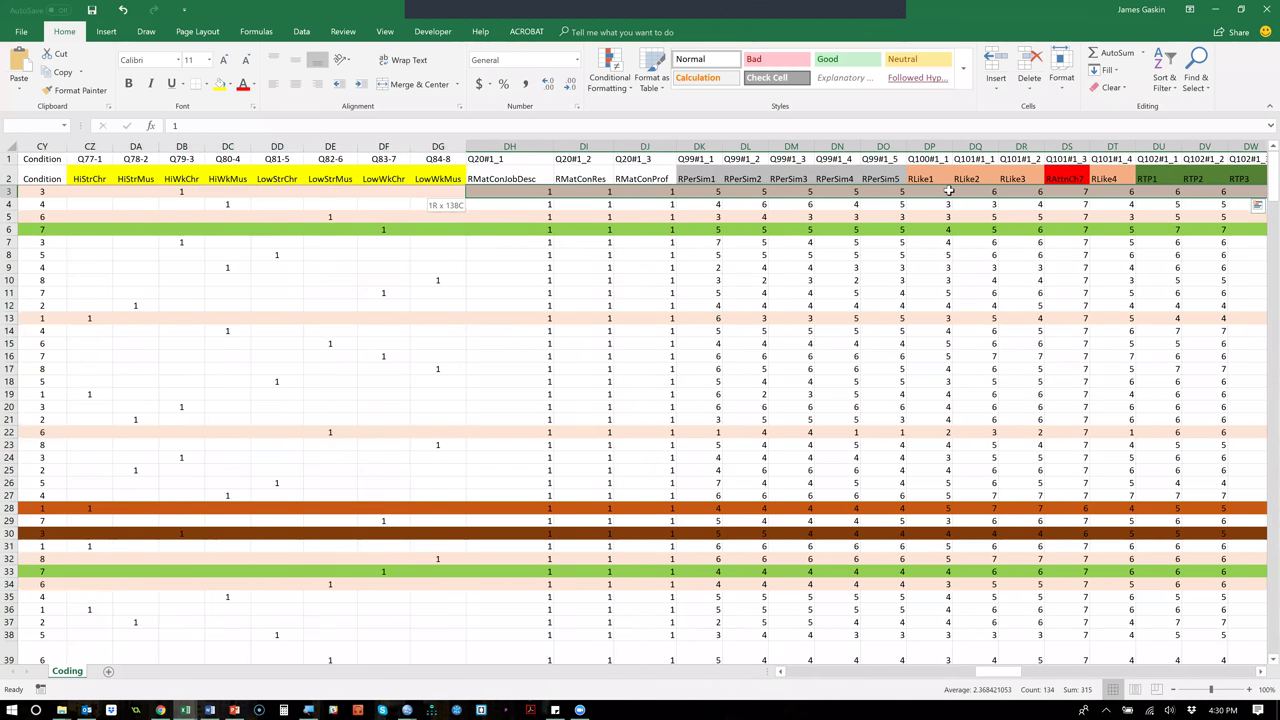
key(ctrl+q)
key(Right)
key(Right)
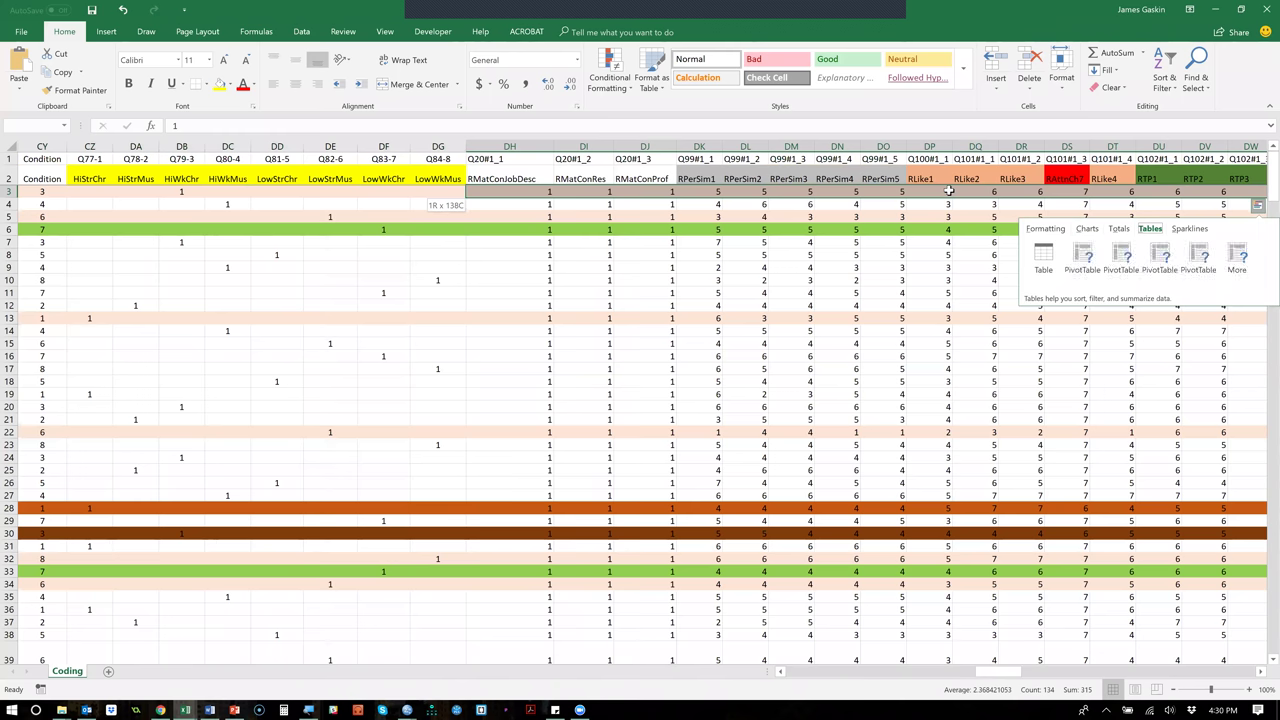
key(Left)
key(Left)
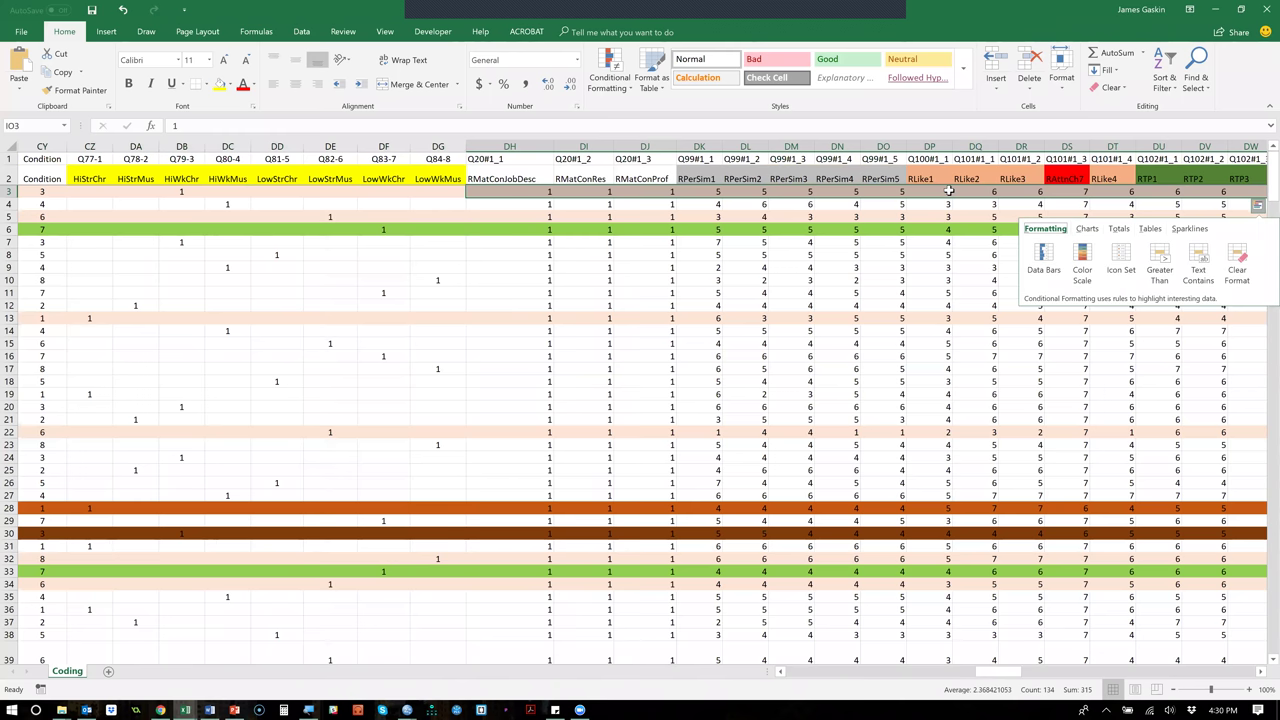
Adjust the selection to run from RPerSim1 through DSurNClass and extend it down to the last record in row 371.
shift+click(690, 197)
key(ctrl+shift+Down)
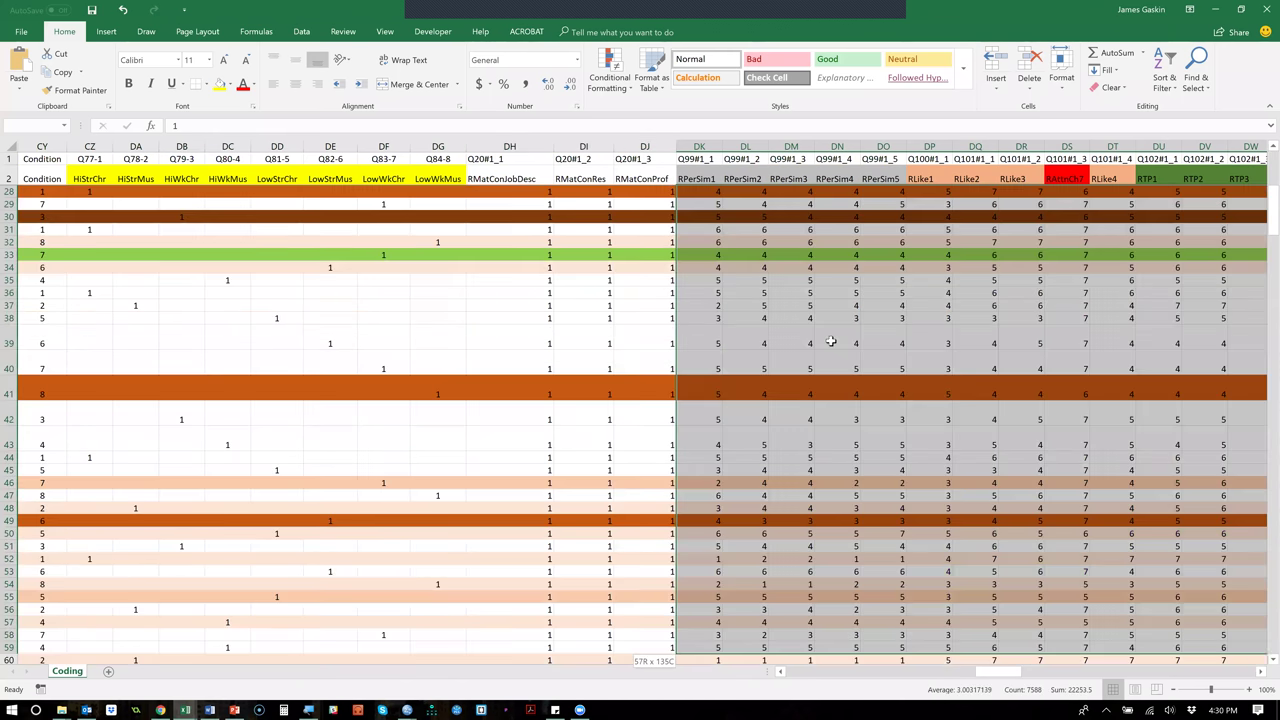
key(shift+Down)
key(shift+Down)
key(shift+Down)
key(shift+Down)
key(shift+Down)
key(shift+Down)
key(shift+Down)
key(shift+Down)
key(shift+Down)
key(shift+Down)
key(shift+Down)
key(shift+Down)
key(shift+Down)
key(shift+Down)
key(shift+Down)
key(shift+Down)
key(shift+Down)
key(shift+Down)
key(shift+Down)
key(shift+Down)
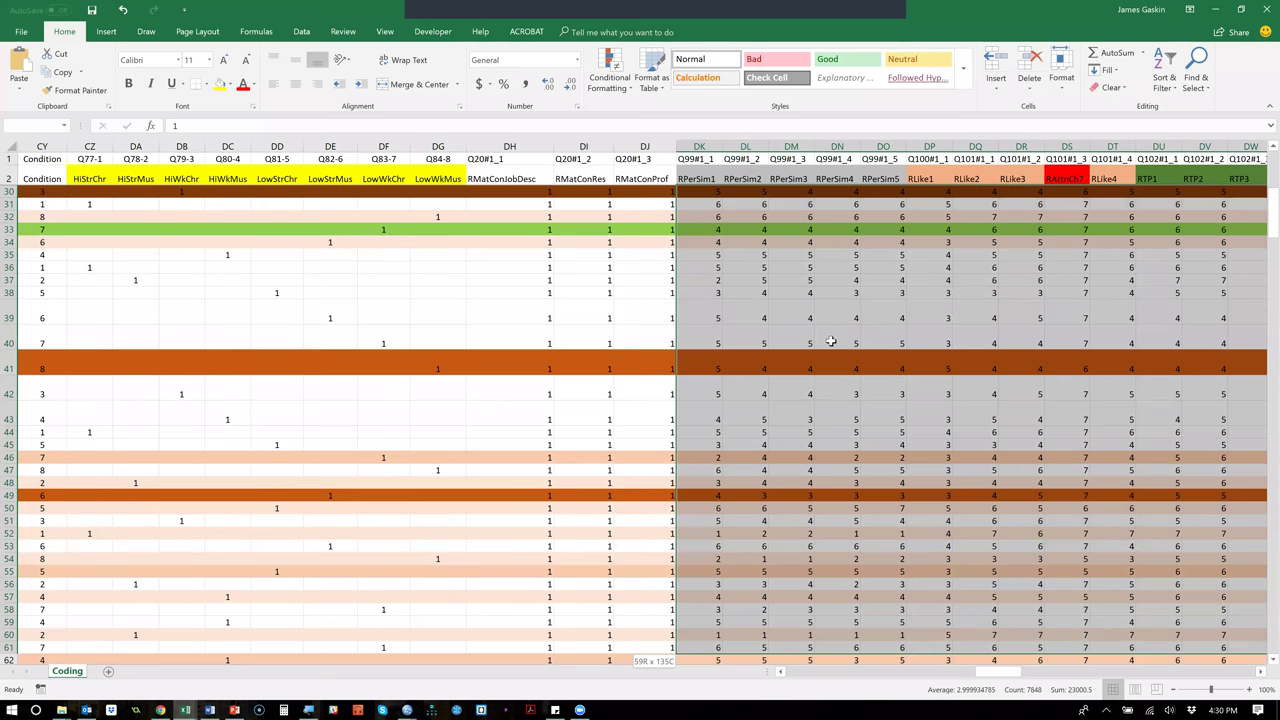
key(shift+Down)
key(shift+Down)
key(shift+Down)
key(shift+Down)
key(shift+Down)
key(shift+Down)
key(shift+Down)
key(shift+Down)
key(shift+Down)
key(shift+Down)
key(shift+Down)
key(shift+Down)
key(shift+Down)
key(shift+Down)
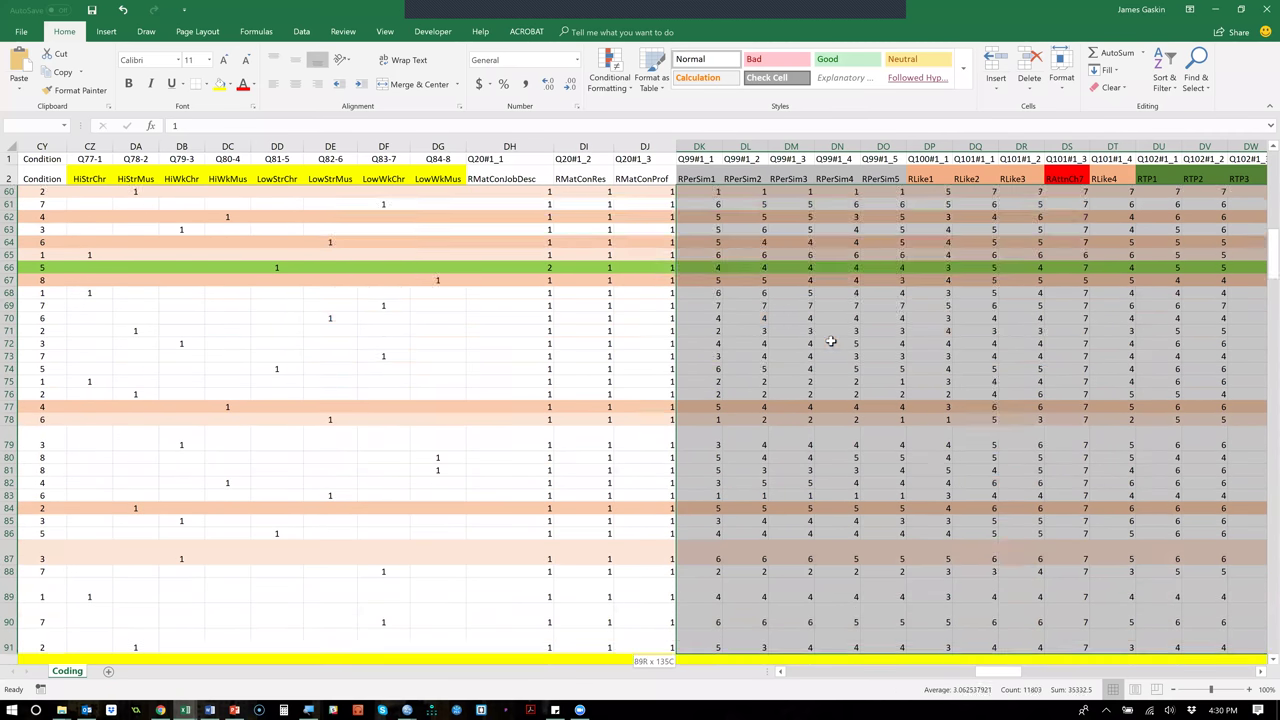
key(shift+Down)
key(shift+Down)
key(shift+Down)
key(shift+Down)
key(shift+Down)
key(shift+Down)
key(shift+Down)
key(shift+Down)
key(shift+Down)
key(shift+Down)
key(shift+Down)
key(shift+Down)
key(shift+Down)
key(shift+Down)
key(shift+Down)
key(shift+Down)
key(shift+Down)
key(shift+Down)
key(shift+Down)
key(shift+Down)
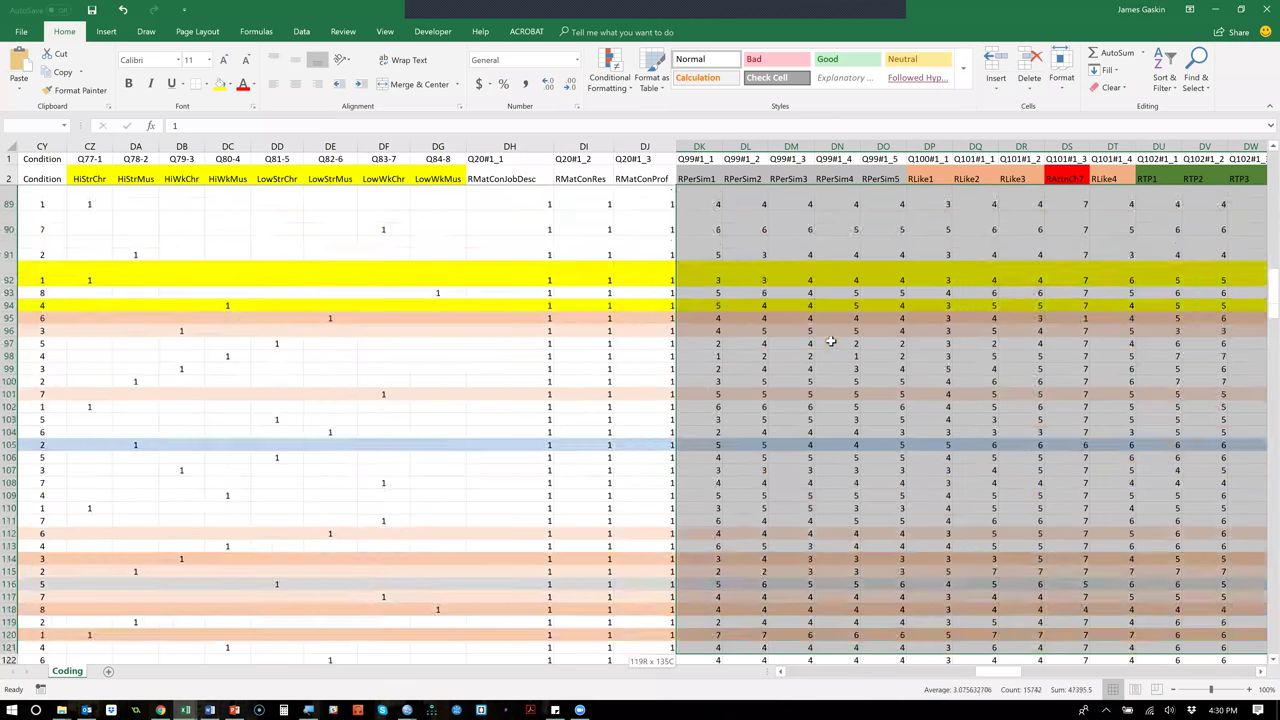
key(shift+Down)
key(shift+Down)
key(shift+Down)
key(shift+Down)
key(shift+Down)
key(shift+Down)
key(shift+Down)
key(shift+Down)
key(shift+Down)
key(shift+Down)
key(shift+Down)
key(shift+Down)
key(shift+Down)
key(shift+Down)
key(shift+Down)
key(shift+Down)
key(shift+Down)
key(shift+Down)
key(shift+Down)
key(shift+Down)
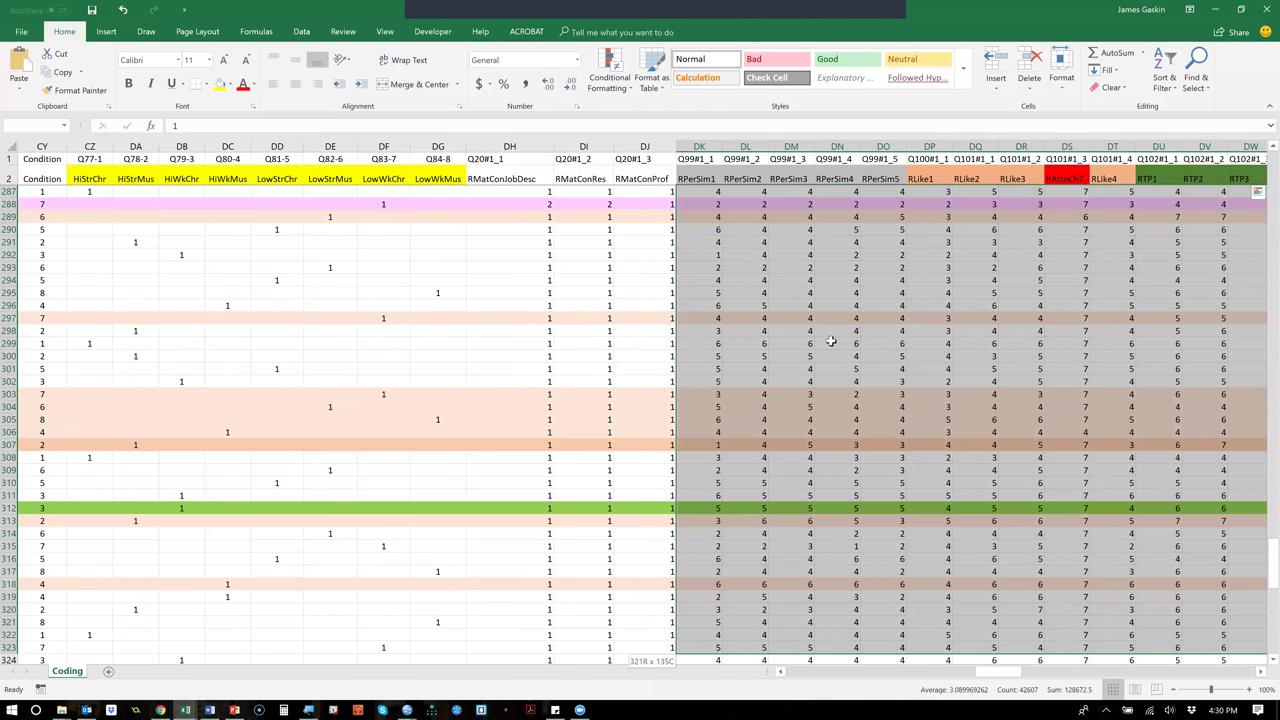
scroll(831, 341, down, 12)
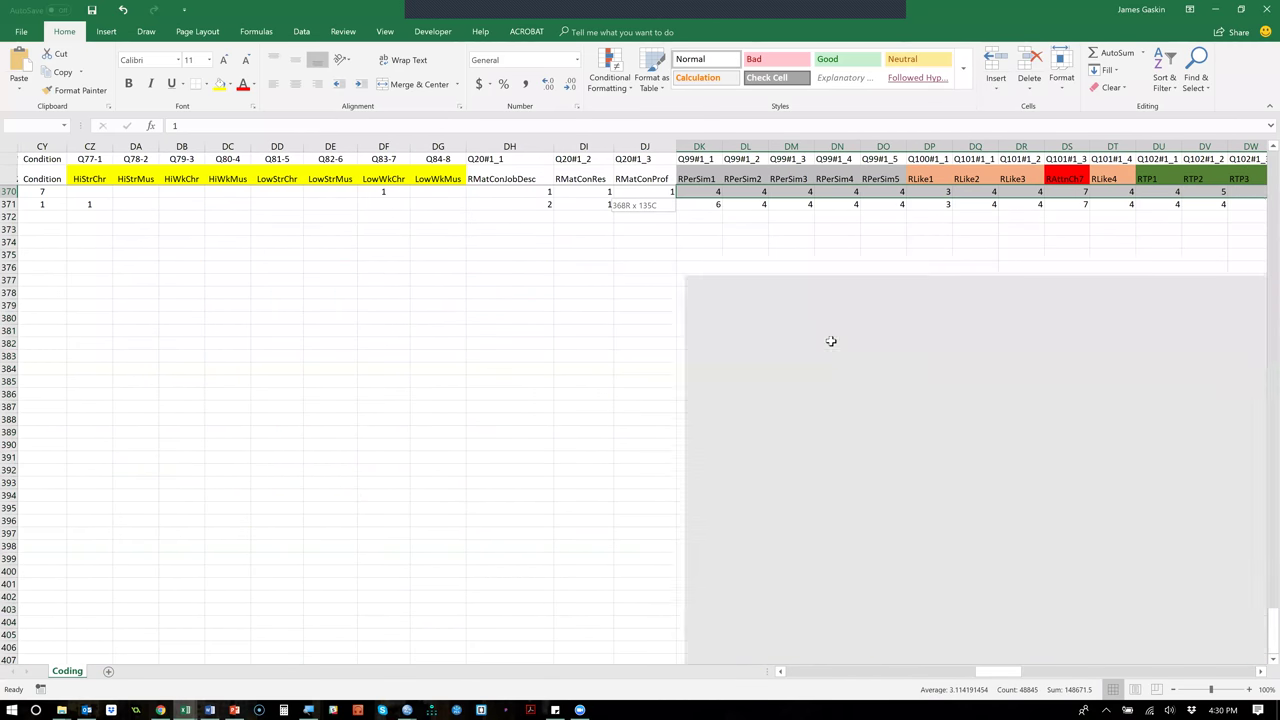
key(shift+Down)
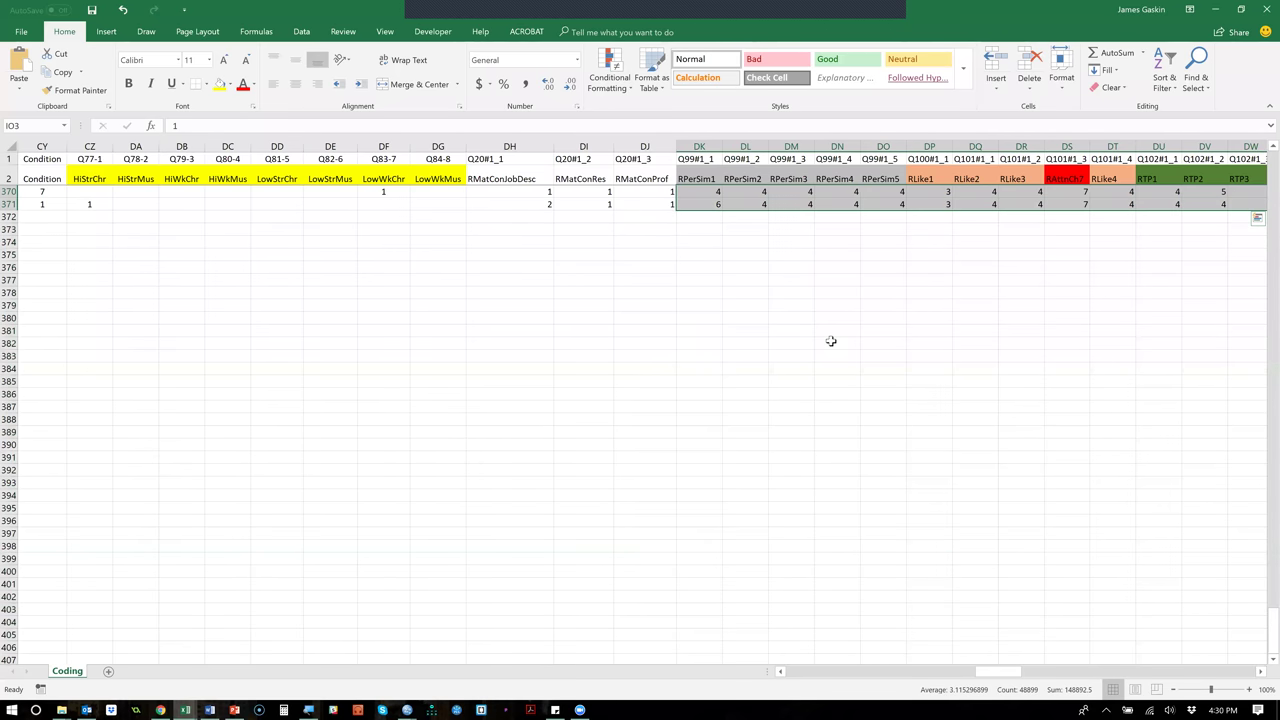
Copy the selected Excel data and paste it into the empty SPSS dataset, starting at the first case of PPerSim1.
key(ctrl+c)
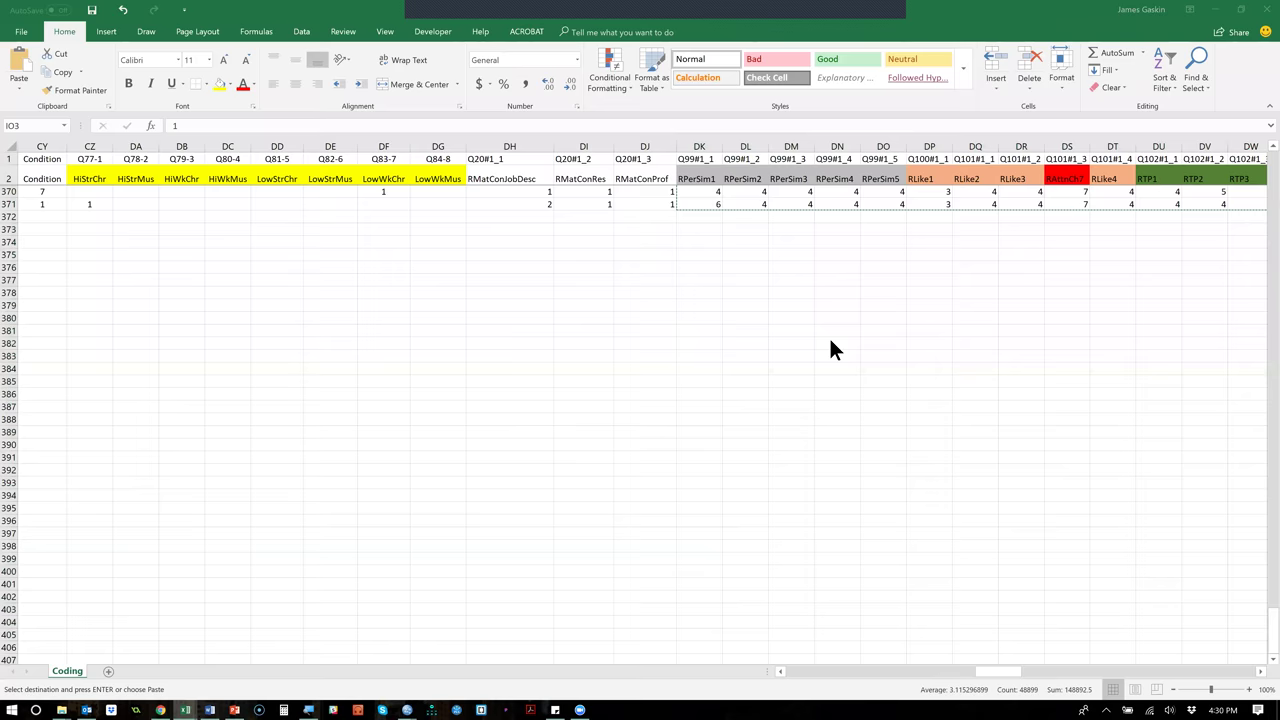
key(alt+Tab)
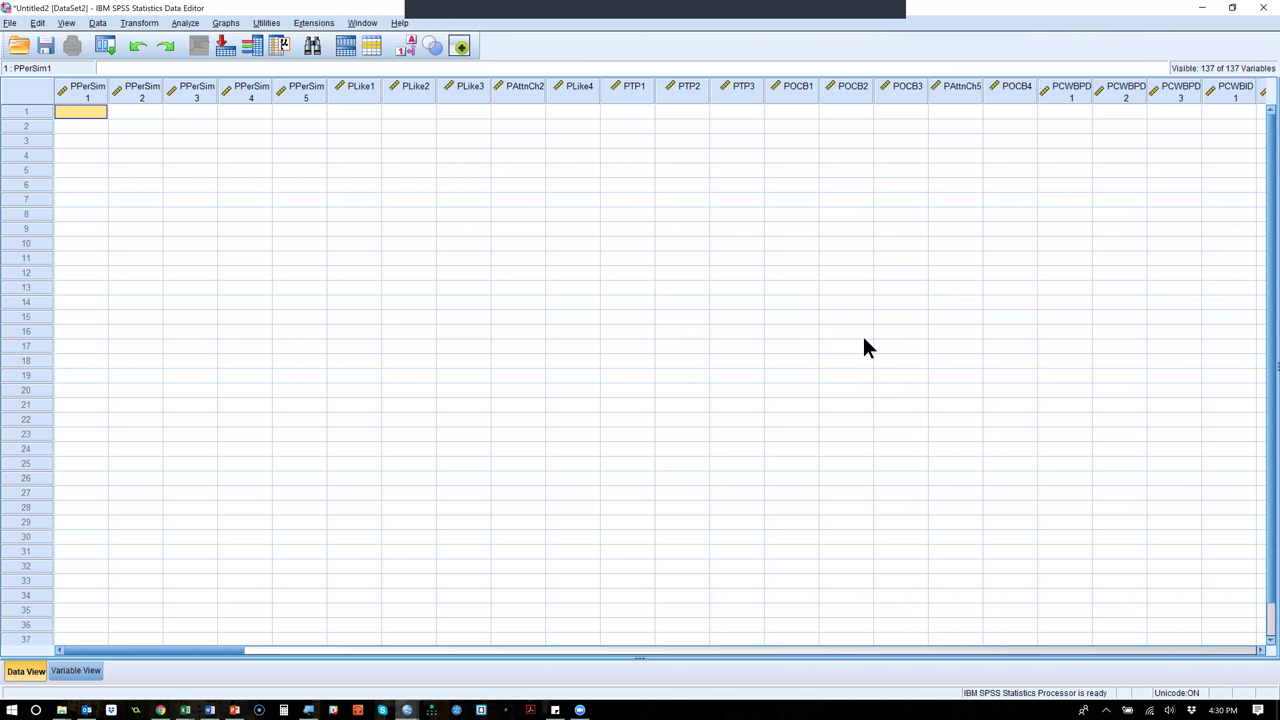
click(699, 274)
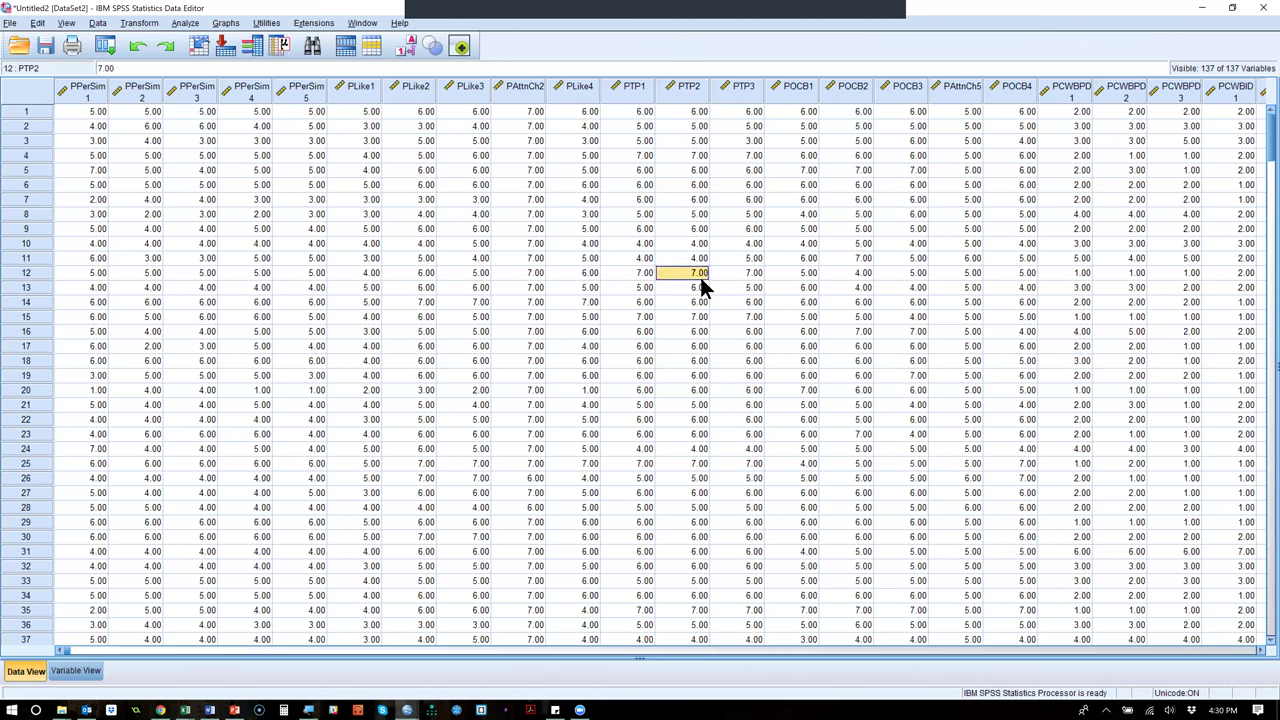
Check in Data View how the pasted data lines up with the last variables around RSMDPD4, and return to the first variable.
key(ctrl+Right)
key(Right)
key(Right)
key(Right)
key(Right)
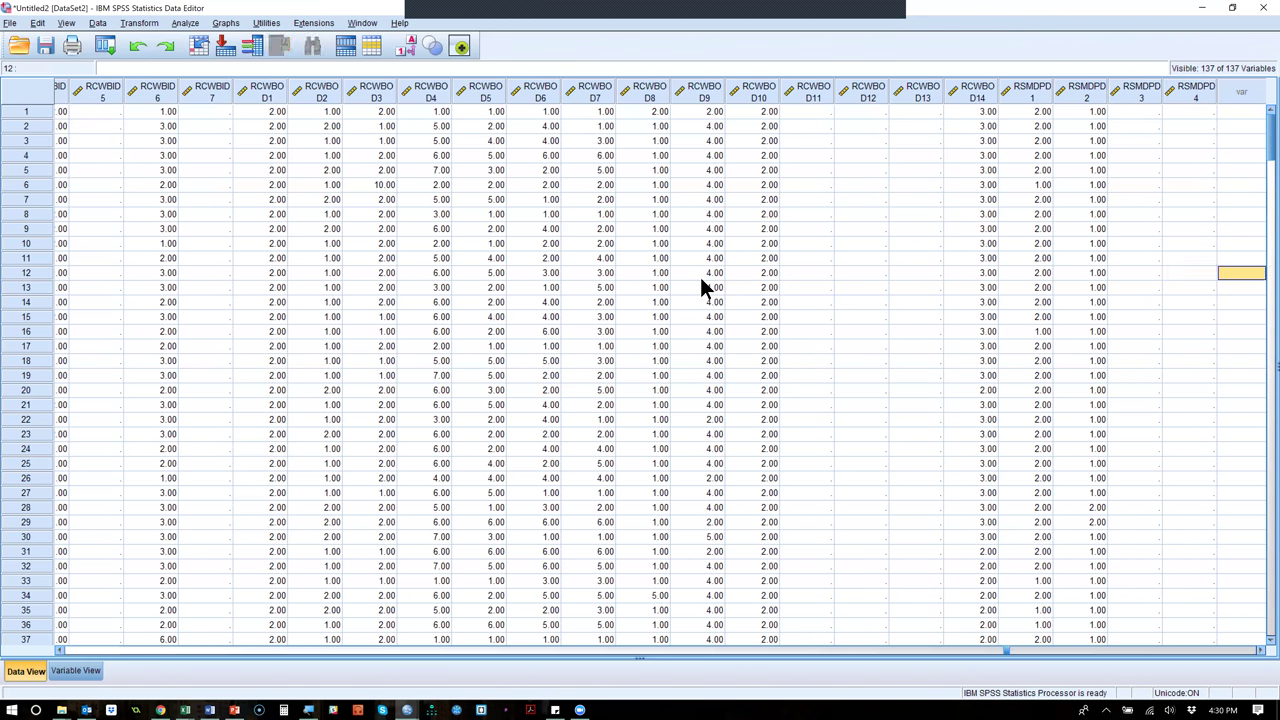
key(Left)
key(Left)
key(Left)
key(Left)
key(Left)
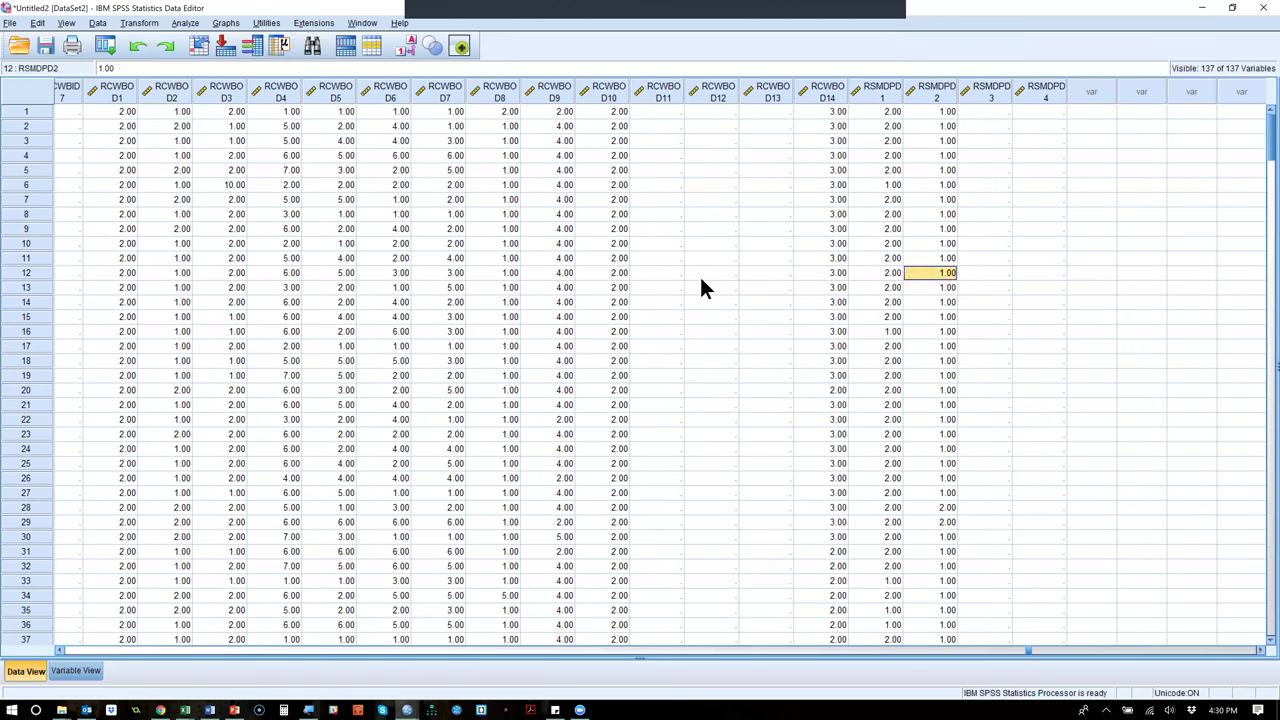
key(ctrl+Left)
Start a Factor Analysis and select the source variables from PPerSim1 through PDIS6.
click(106, 45)
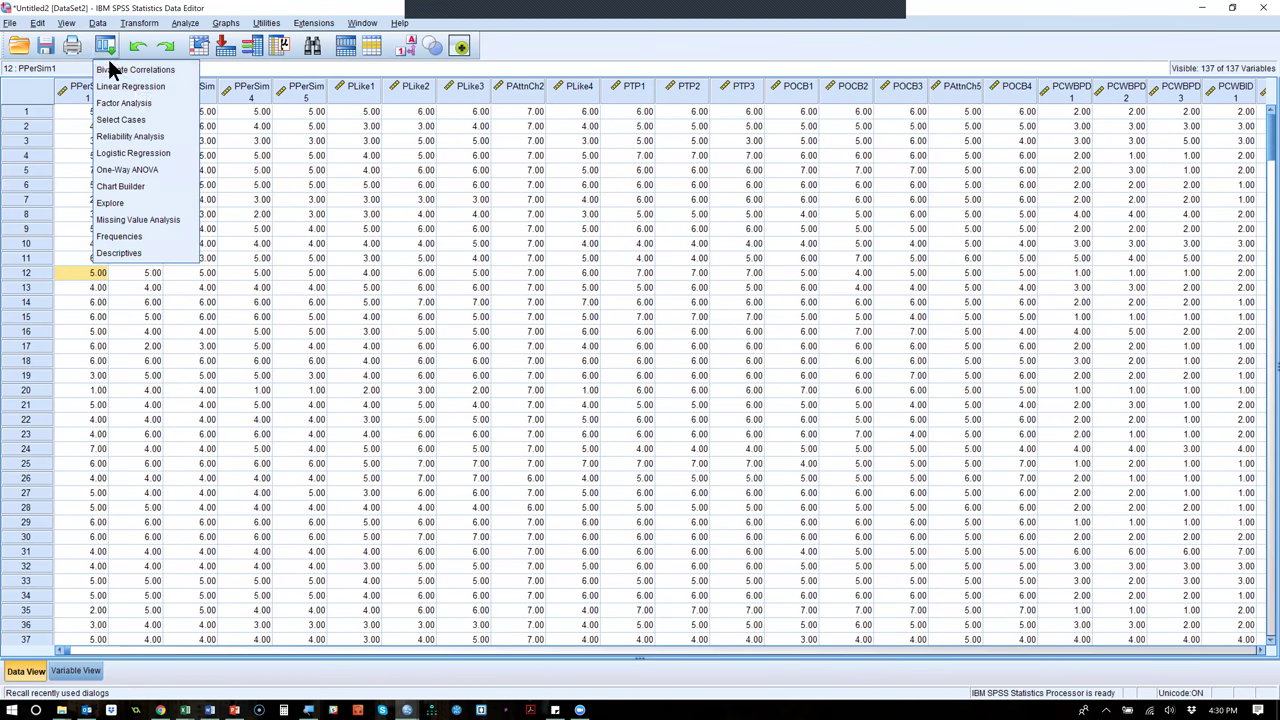
click(145, 100)
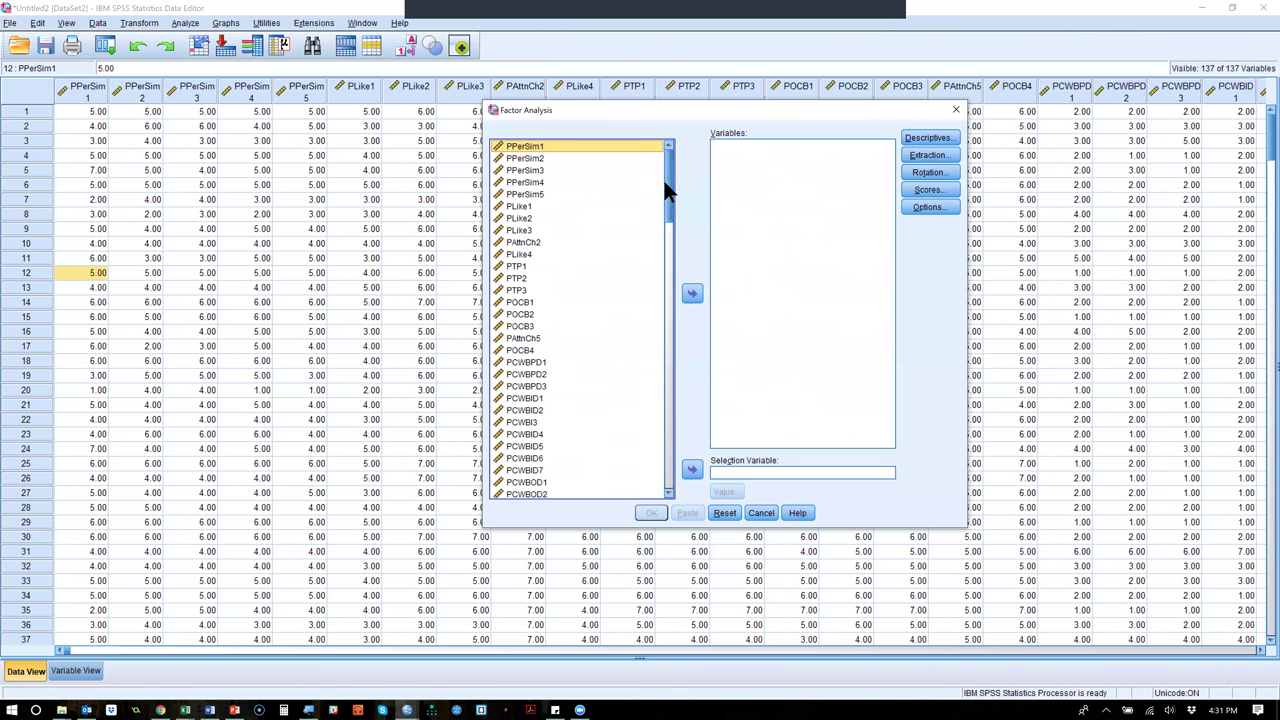
click(669, 418)
click(669, 418)
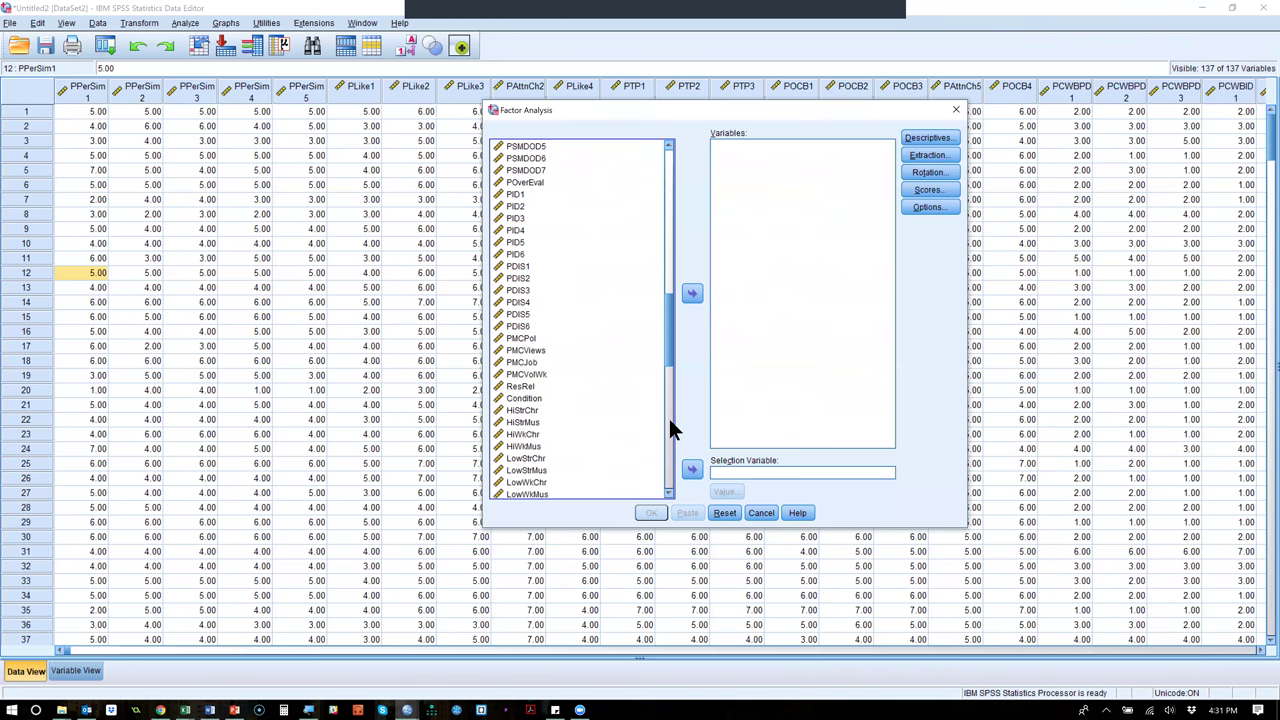
shift+click(532, 338)
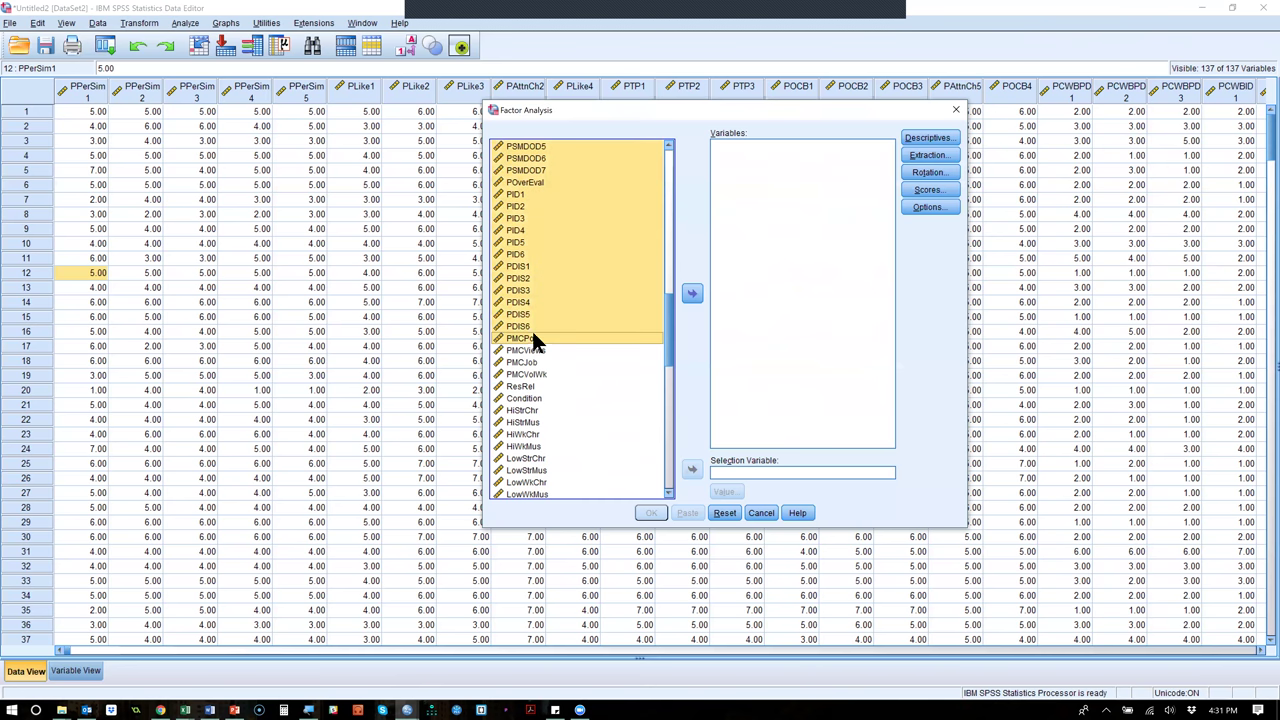
shift+click(530, 327)
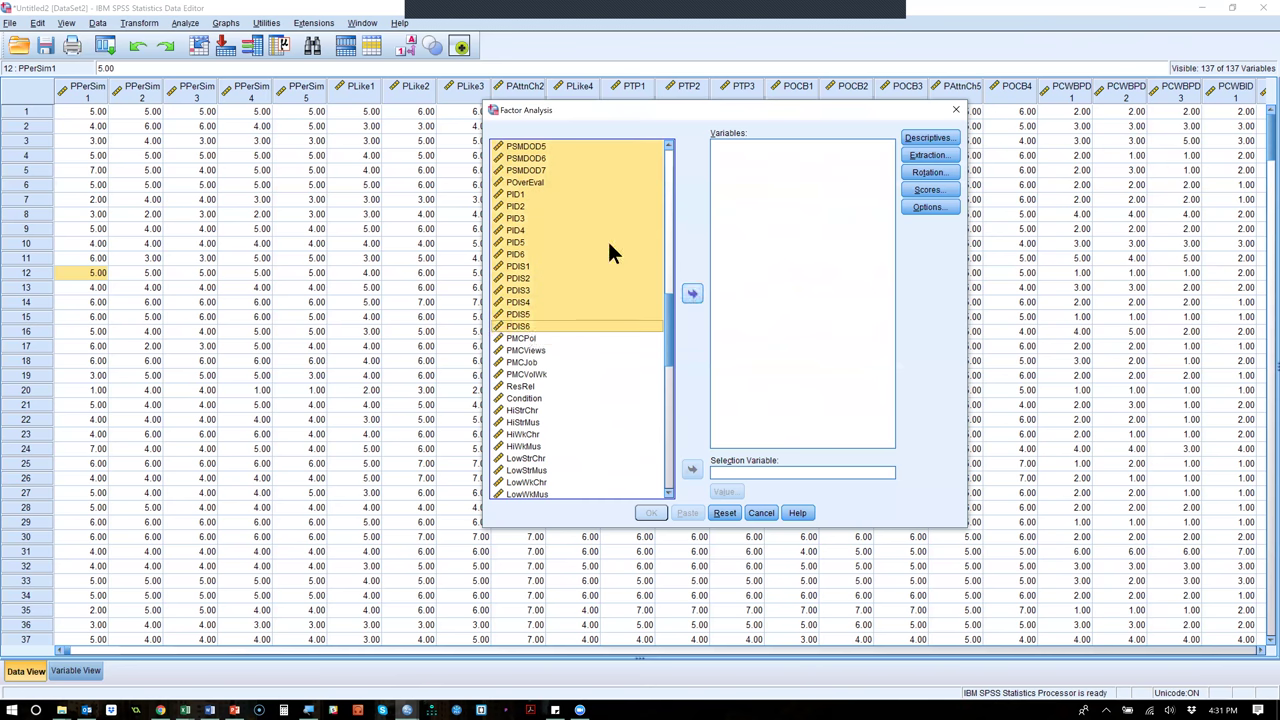
Exclude POverEval and PAttnCh5 from the selection and add the remaining selected variables to the factor analysis.
ctrl+click(552, 182)
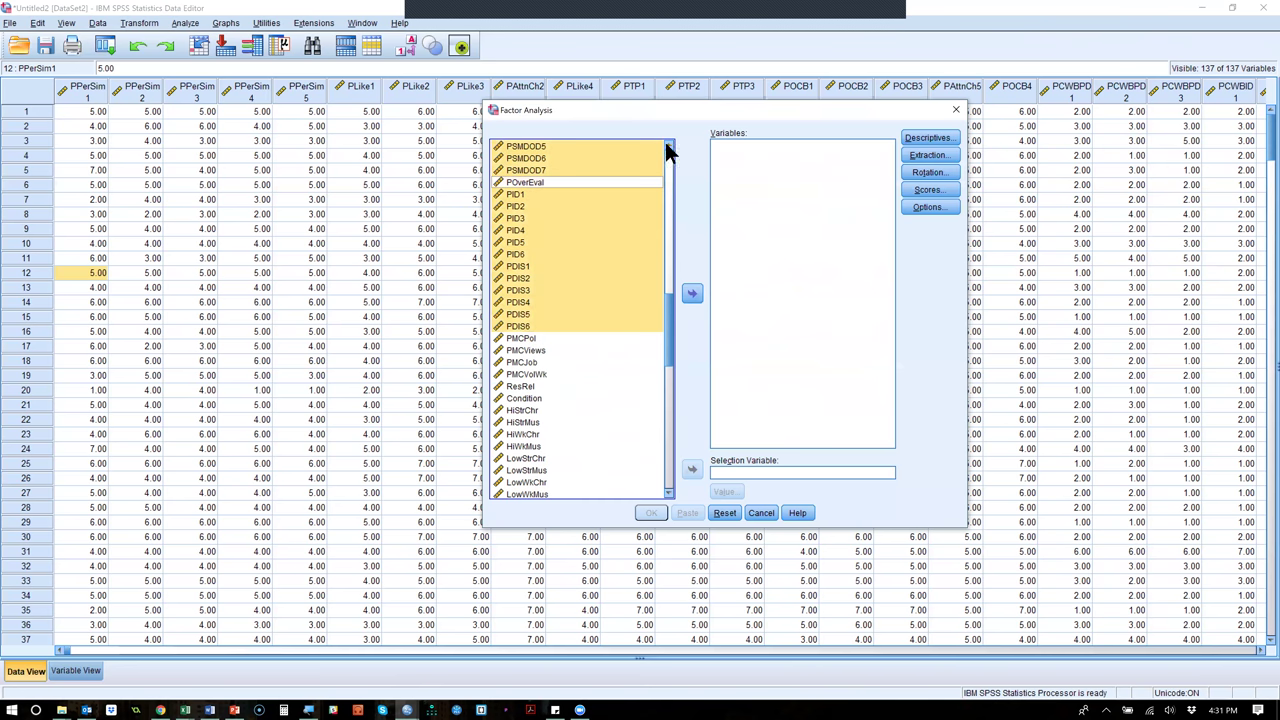
click(669, 147)
click(669, 147)
click(669, 147)
click(669, 147)
scroll(669, 147, up, 12)
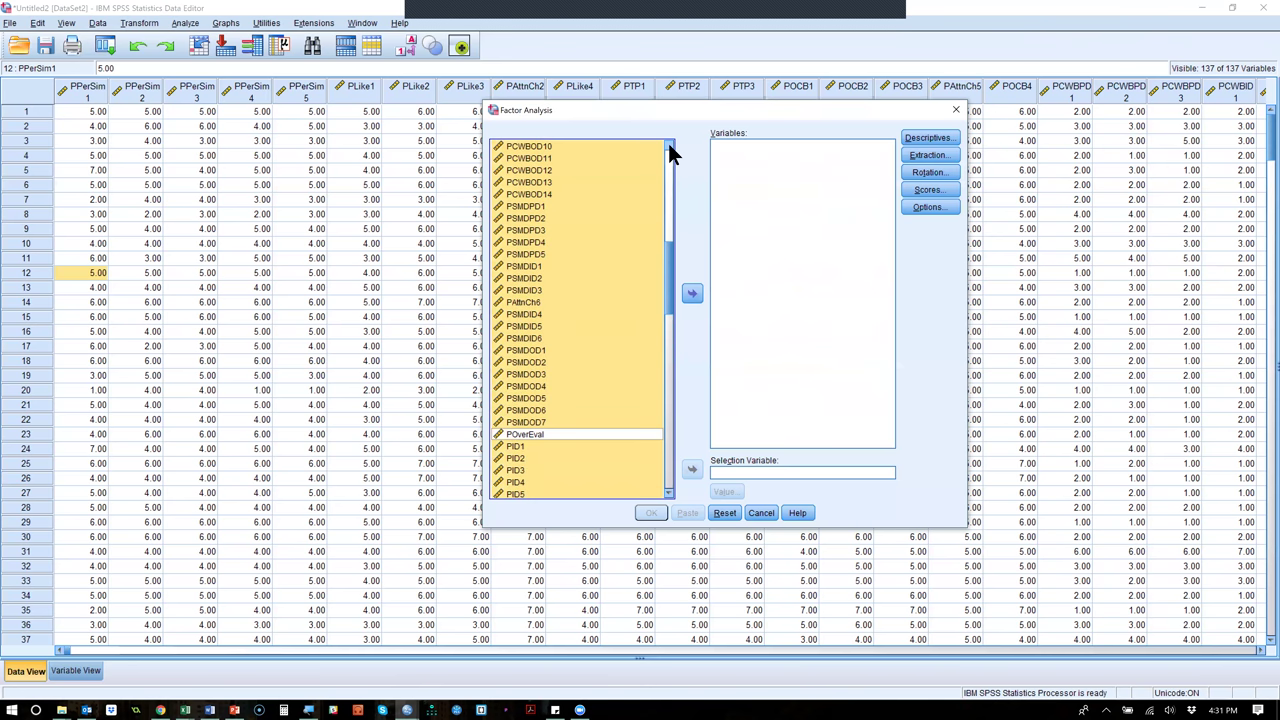
scroll(668, 145, up, 5)
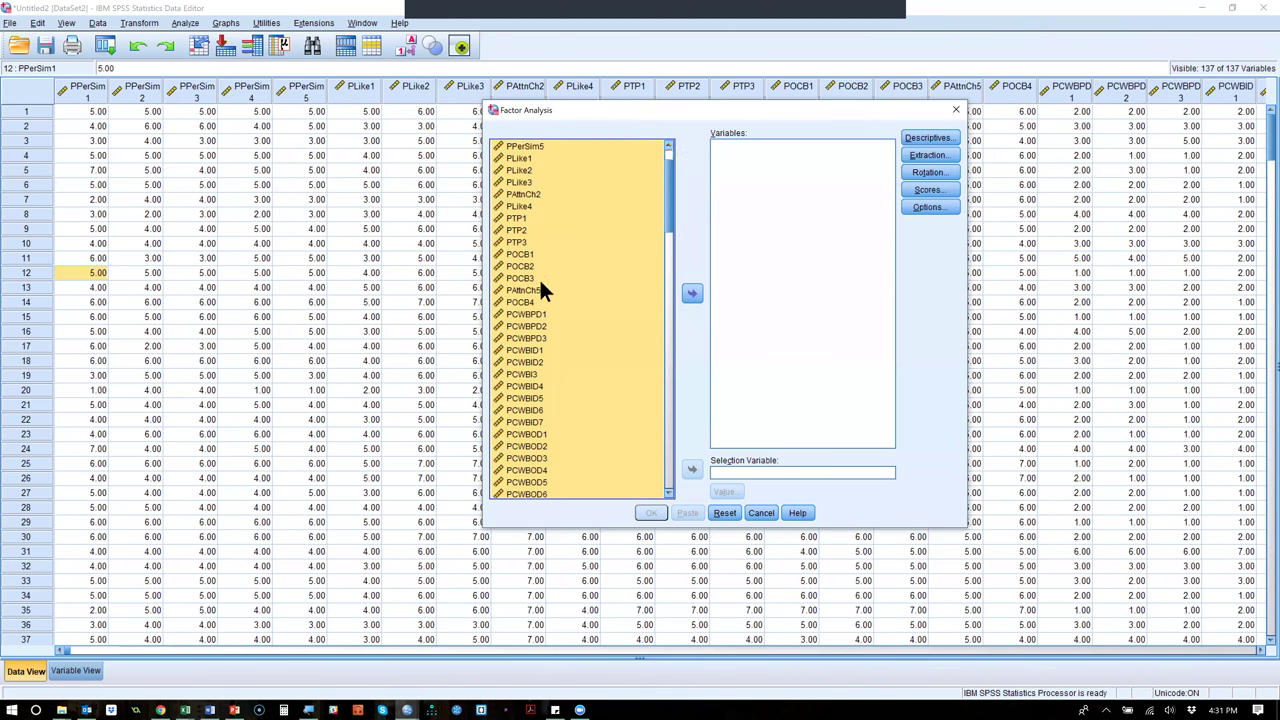
ctrl+click(540, 289)
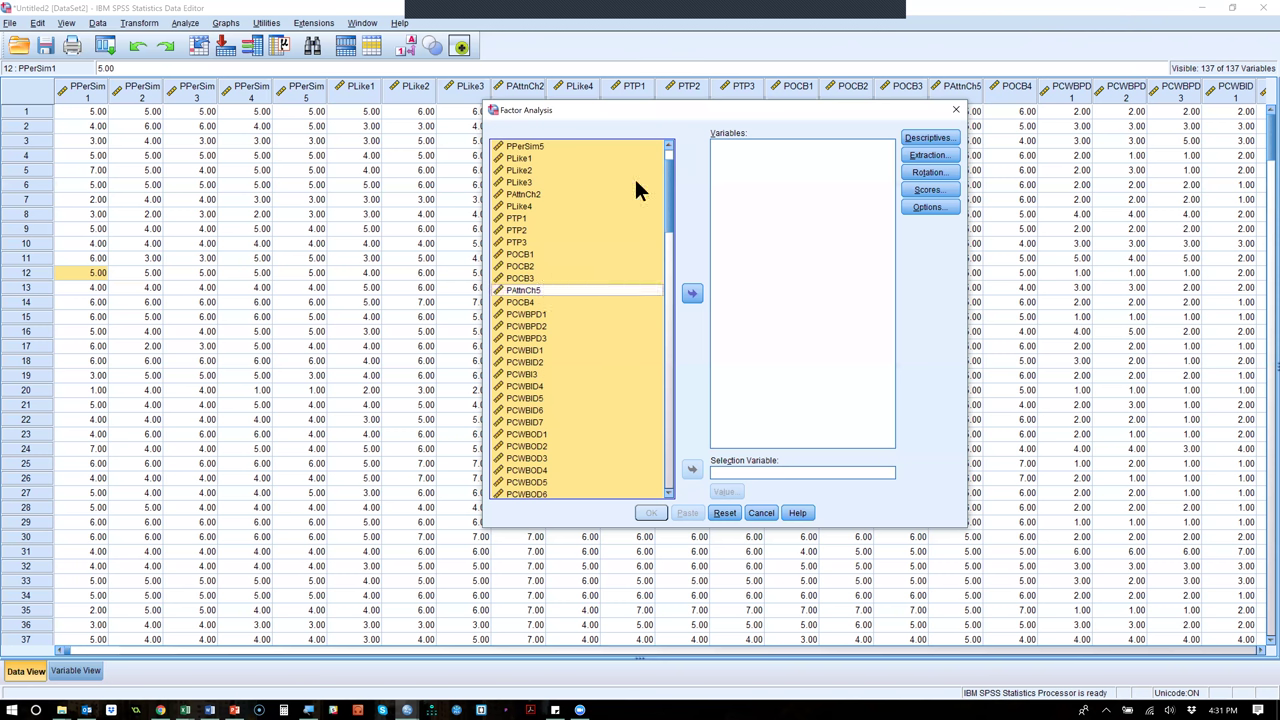
scroll(663, 143, up, 2)
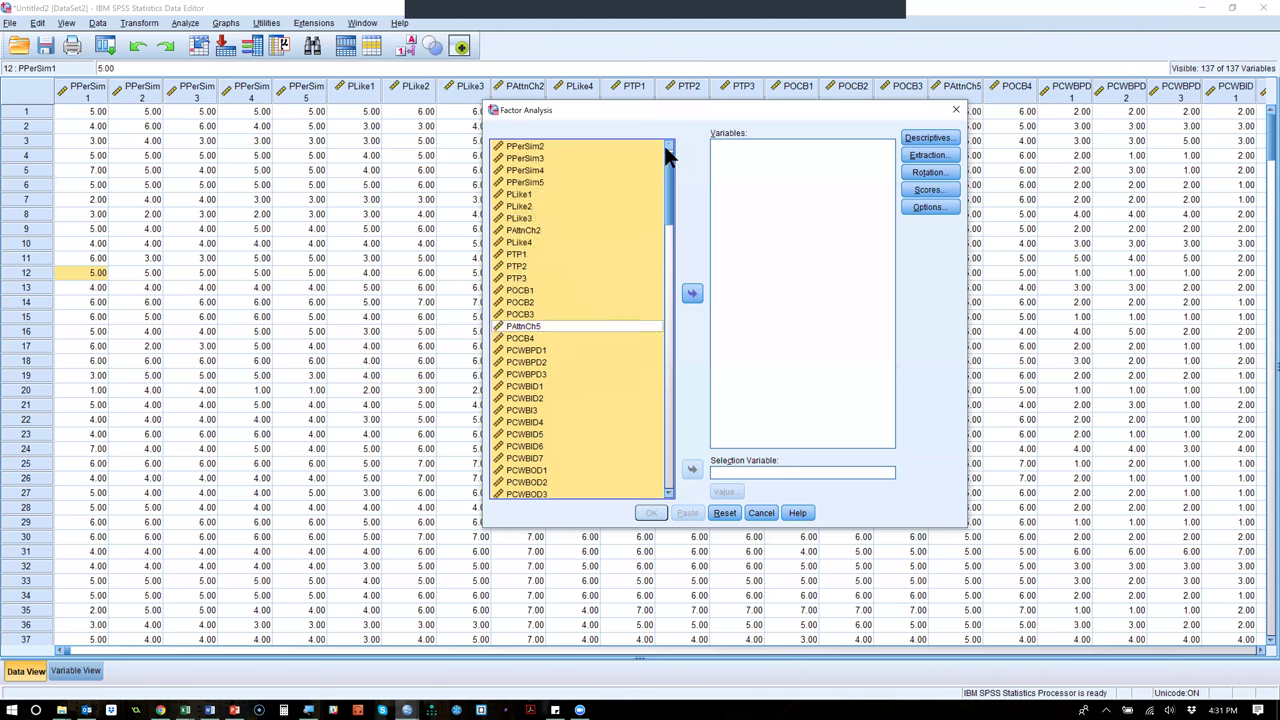
click(690, 296)
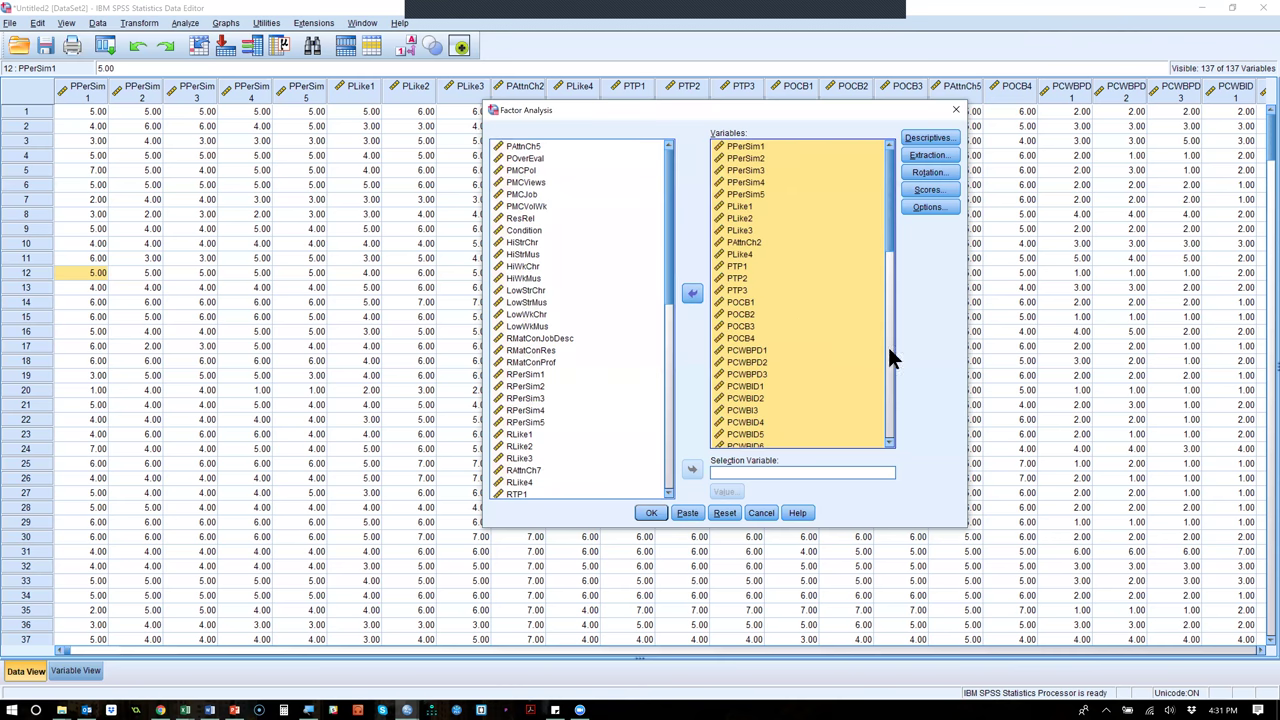
Remove the attention check PAttnCh2 from the analysis variables and look through the rest of the list.
click(757, 242)
click(692, 293)
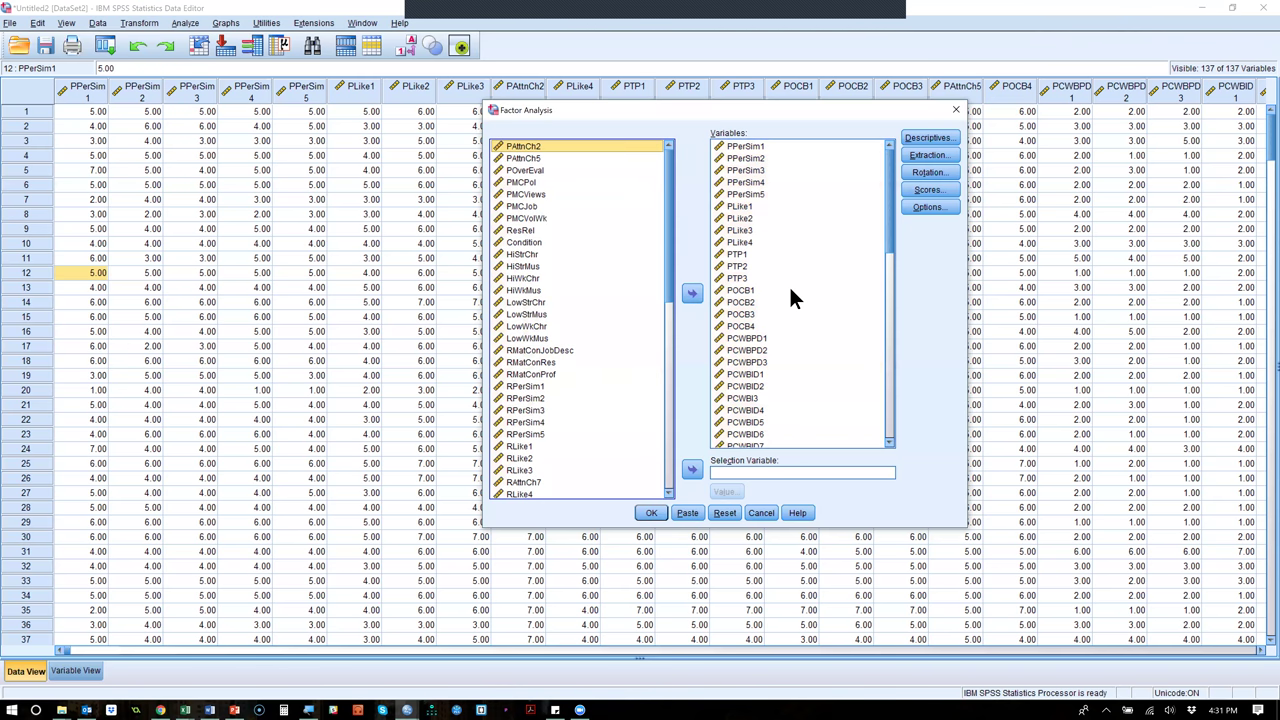
scroll(789, 284, down, 8)
scroll(789, 284, down, 7)
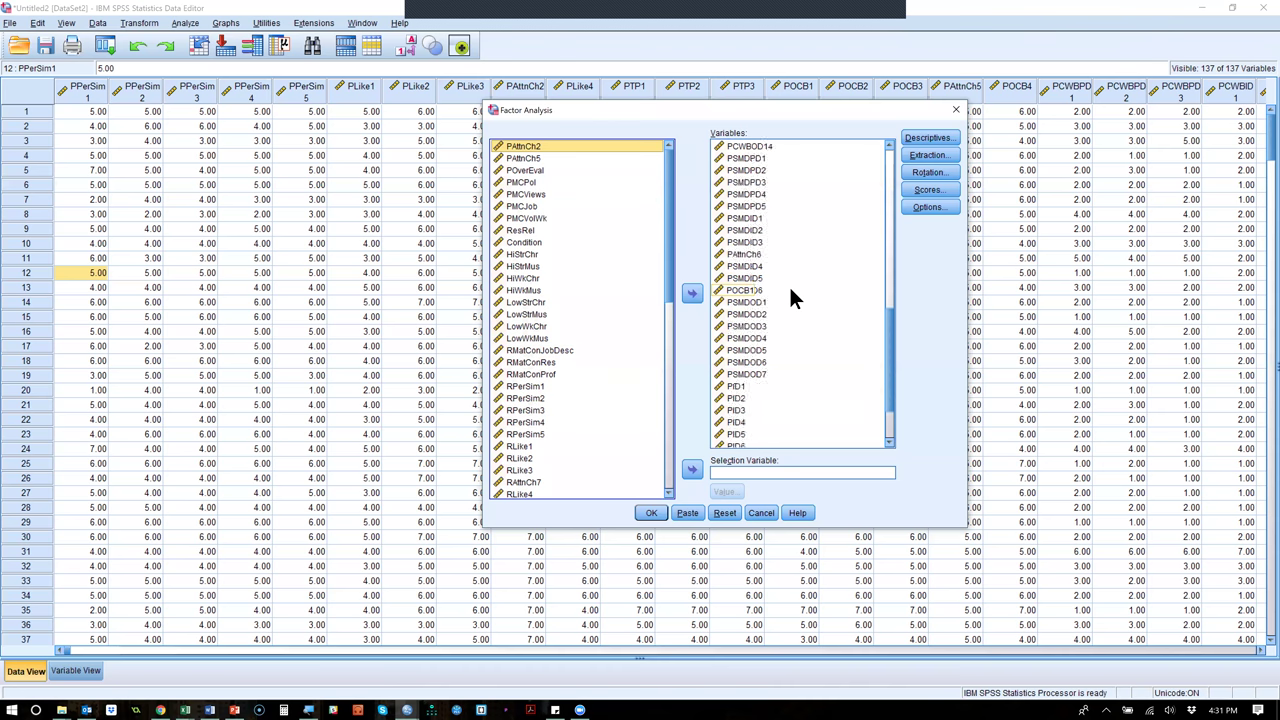
scroll(789, 284, up, 15)
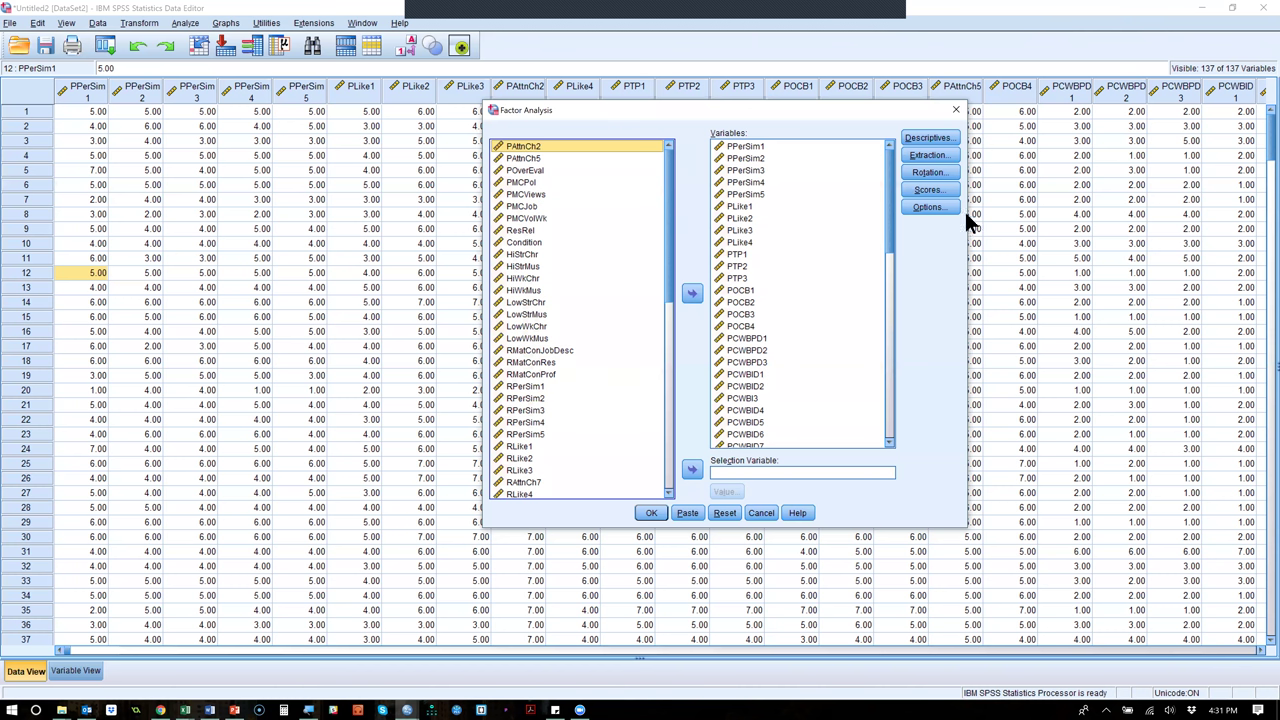
Include reproduced correlations and the KMO and Bartlett's test of sphericity in the factor analysis descriptives.
click(930, 138)
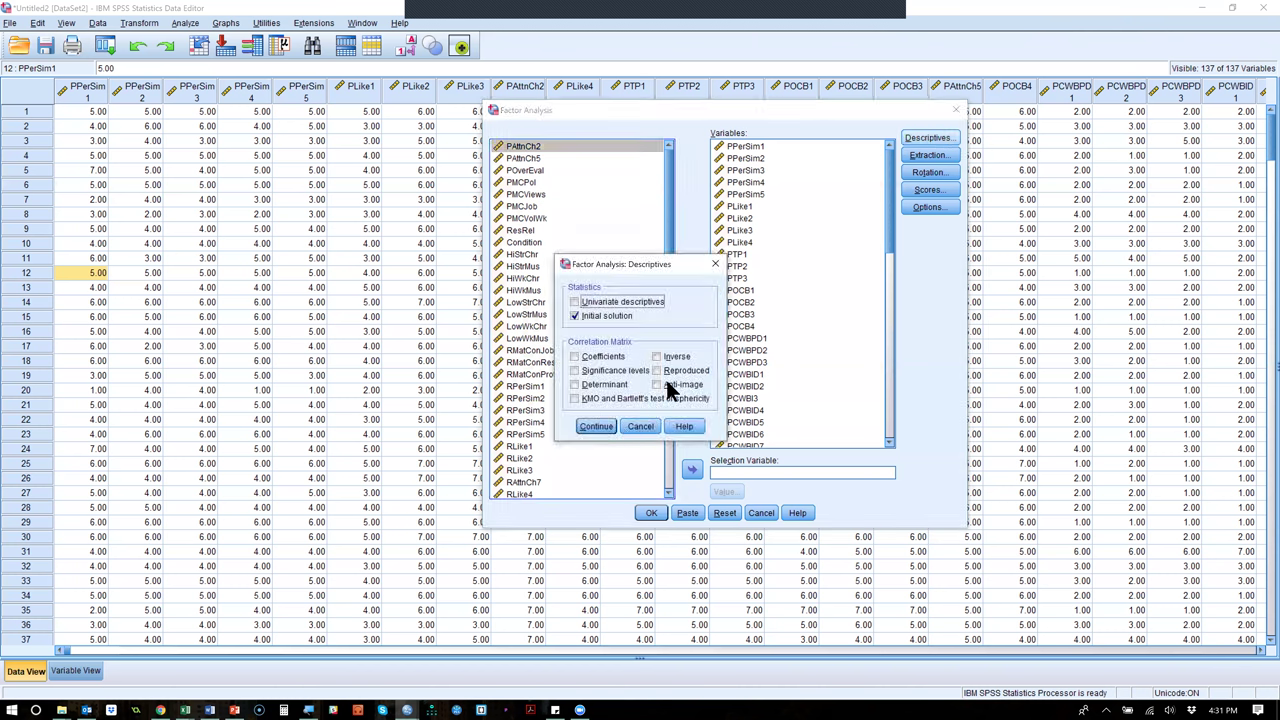
click(657, 370)
click(611, 398)
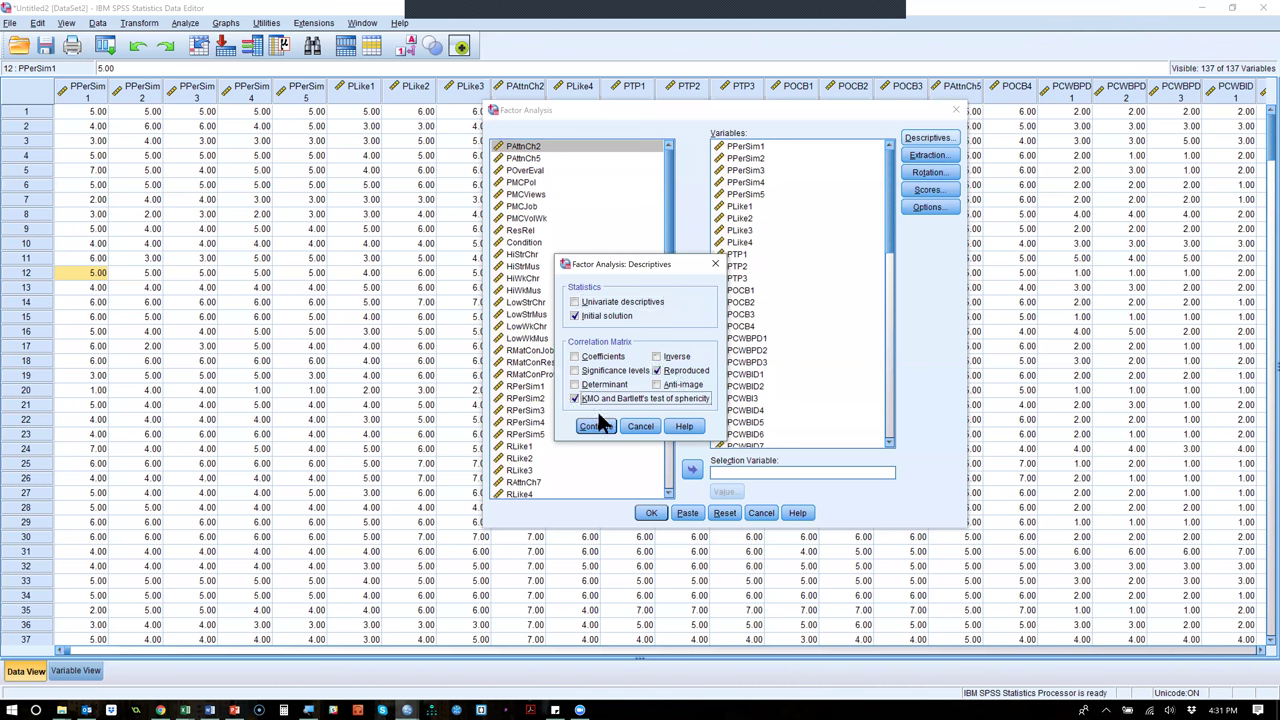
click(598, 425)
Keep principal components extraction with eigenvalues greater than 1 and set the rotation method to Promax.
click(927, 156)
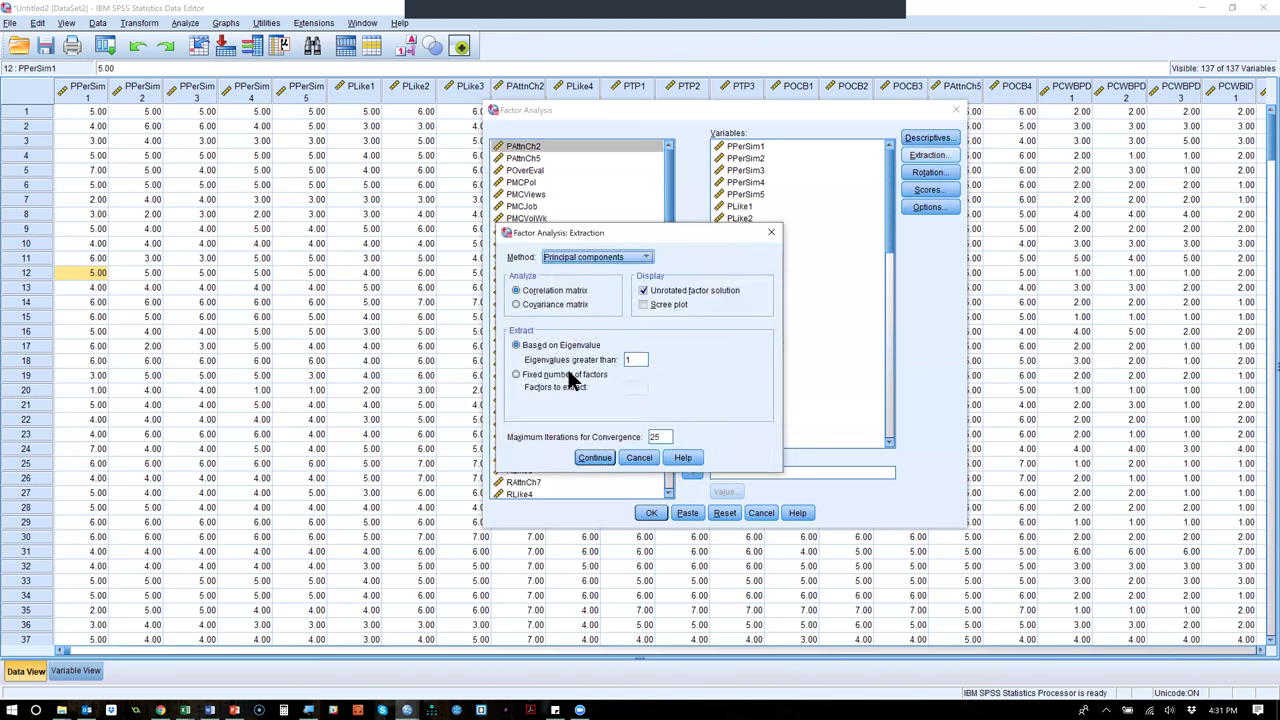
click(592, 453)
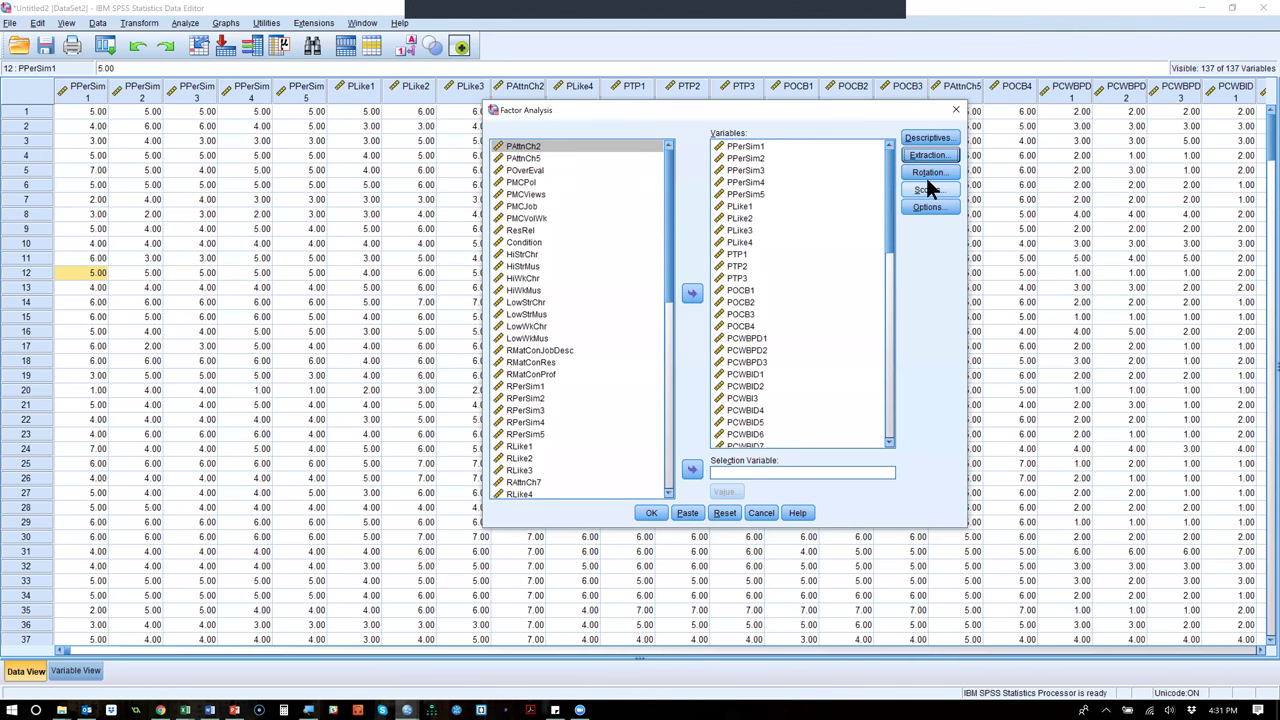
click(922, 173)
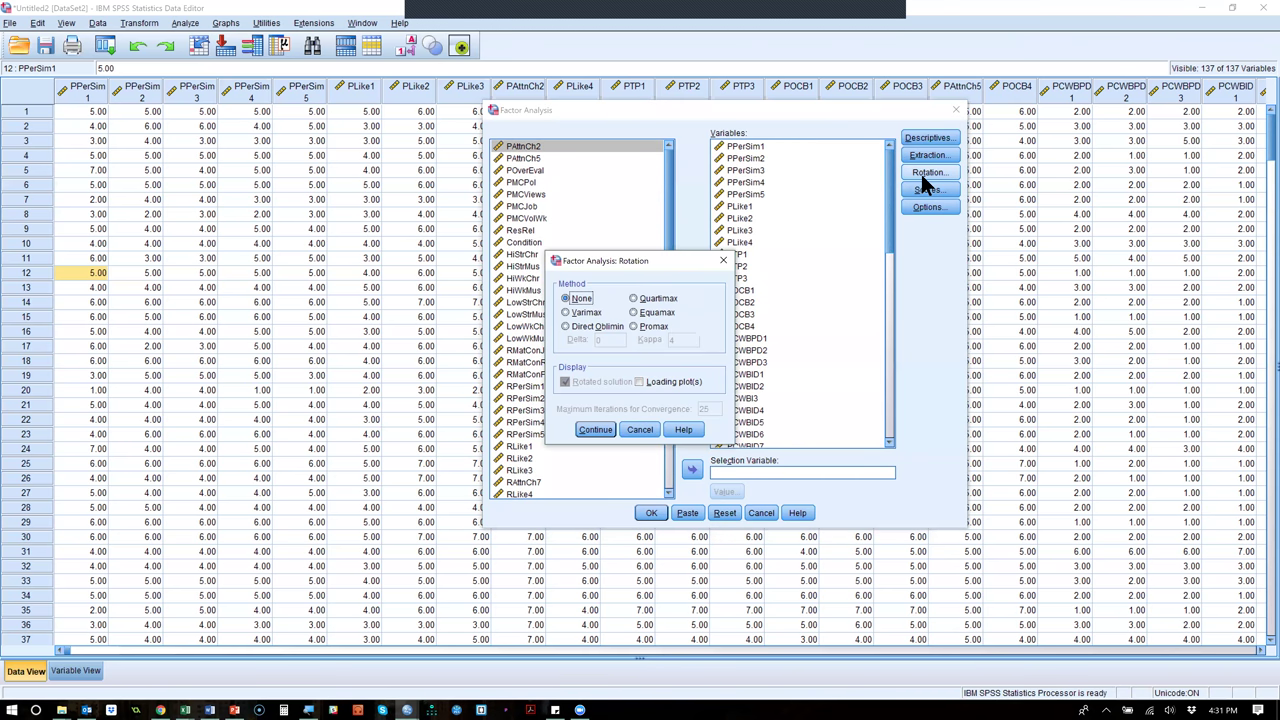
click(662, 327)
click(594, 429)
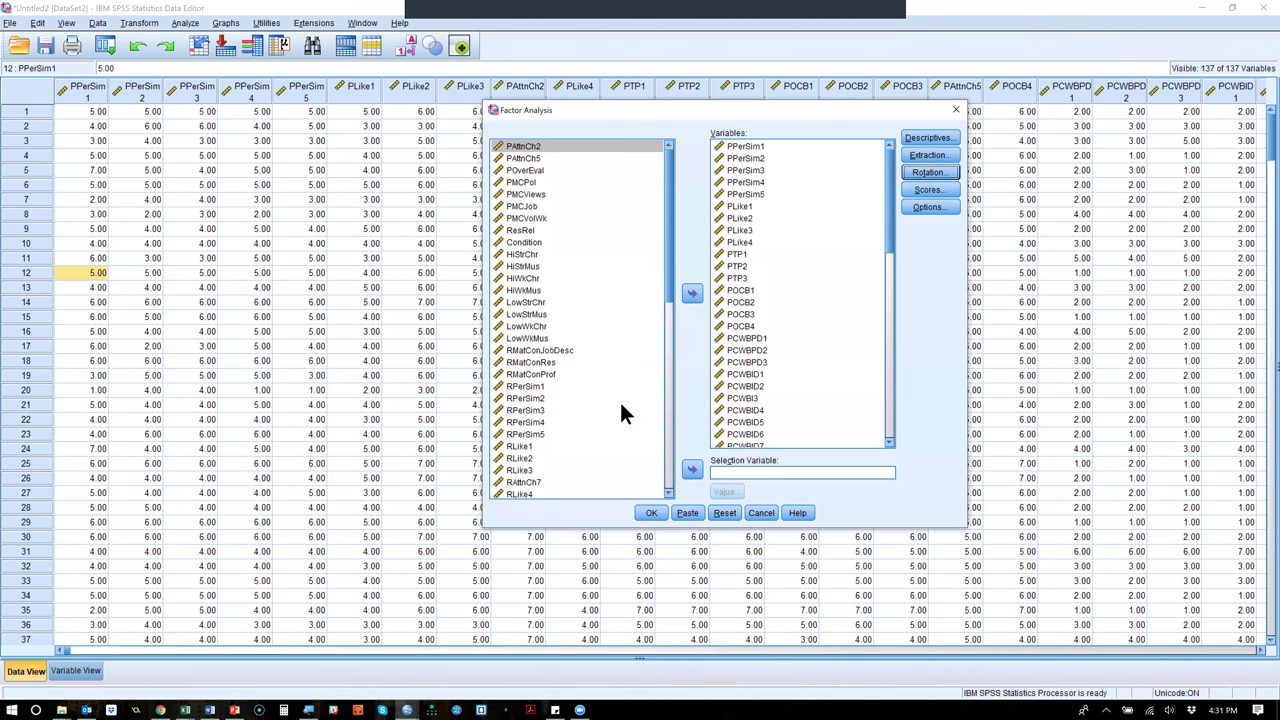
Suppress small coefficients with absolute values below .3 and run the factor analysis.
click(930, 208)
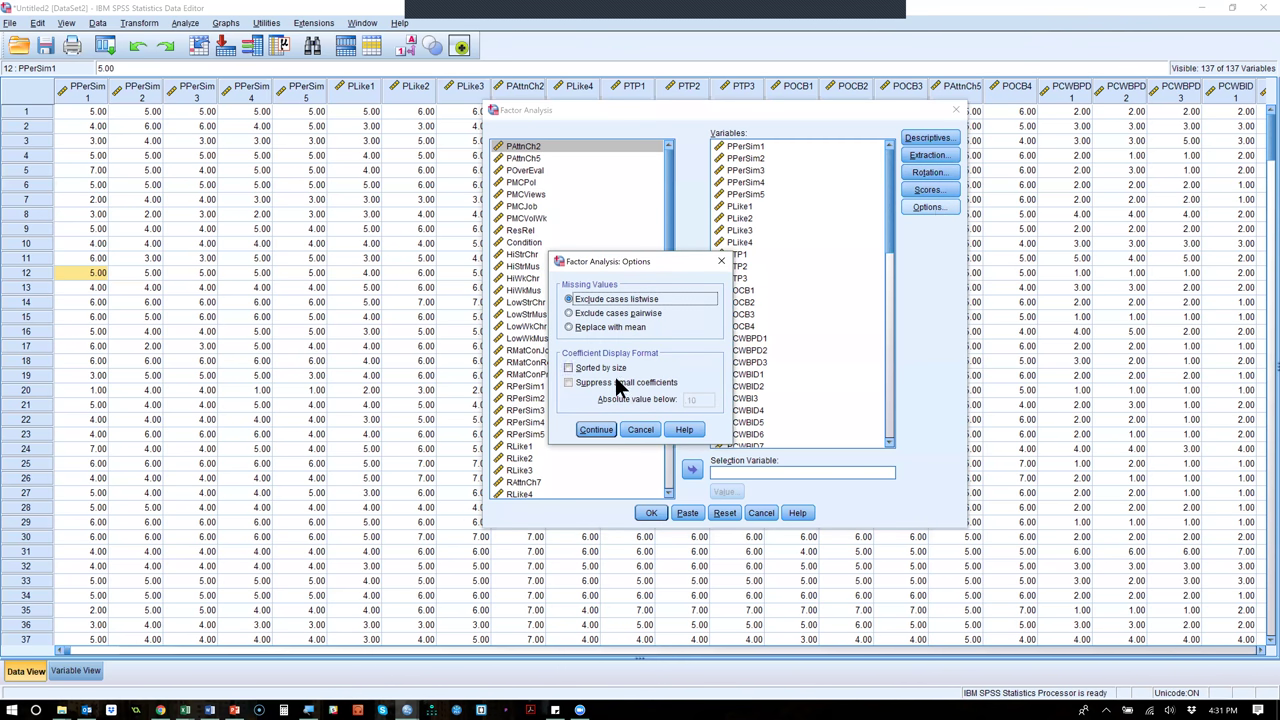
click(601, 385)
double_click(693, 400)
text(.3)
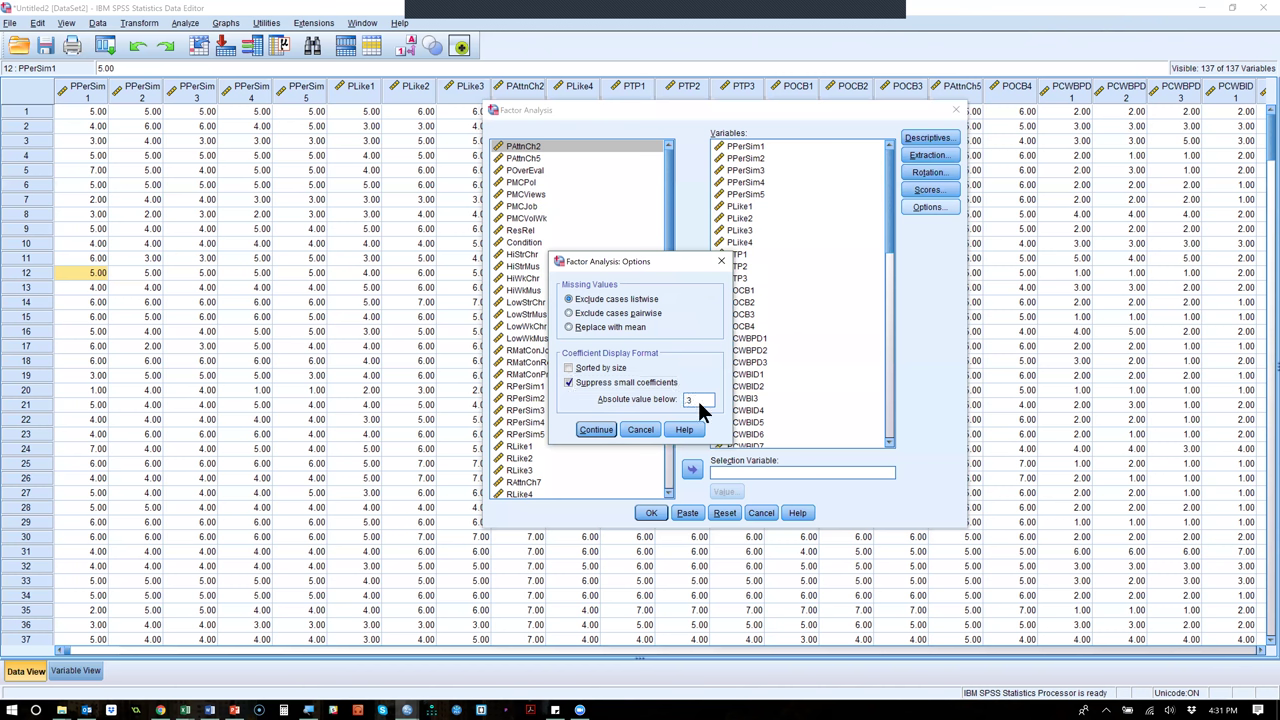
click(609, 428)
click(648, 514)
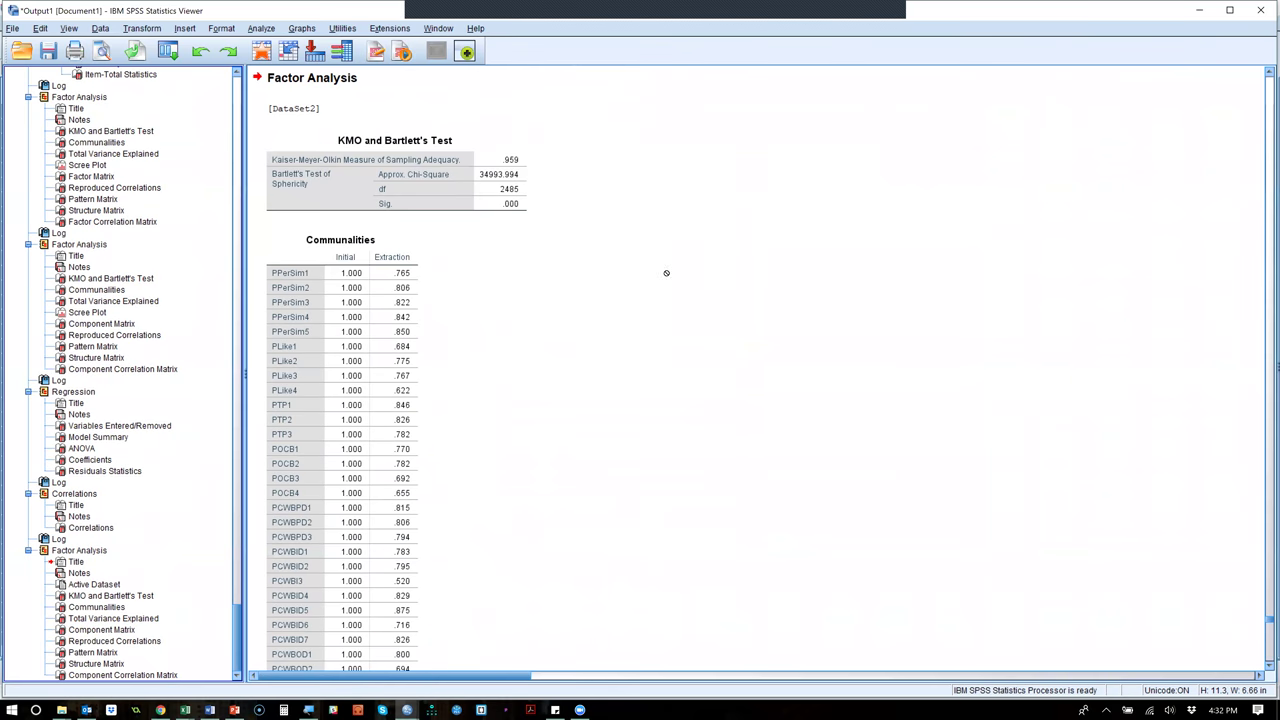
Look through the factor analysis output from the KMO test, communalities and total variance explained to the Pattern Matrix.
scroll(686, 289, down, 5)
scroll(685, 291, down, 10)
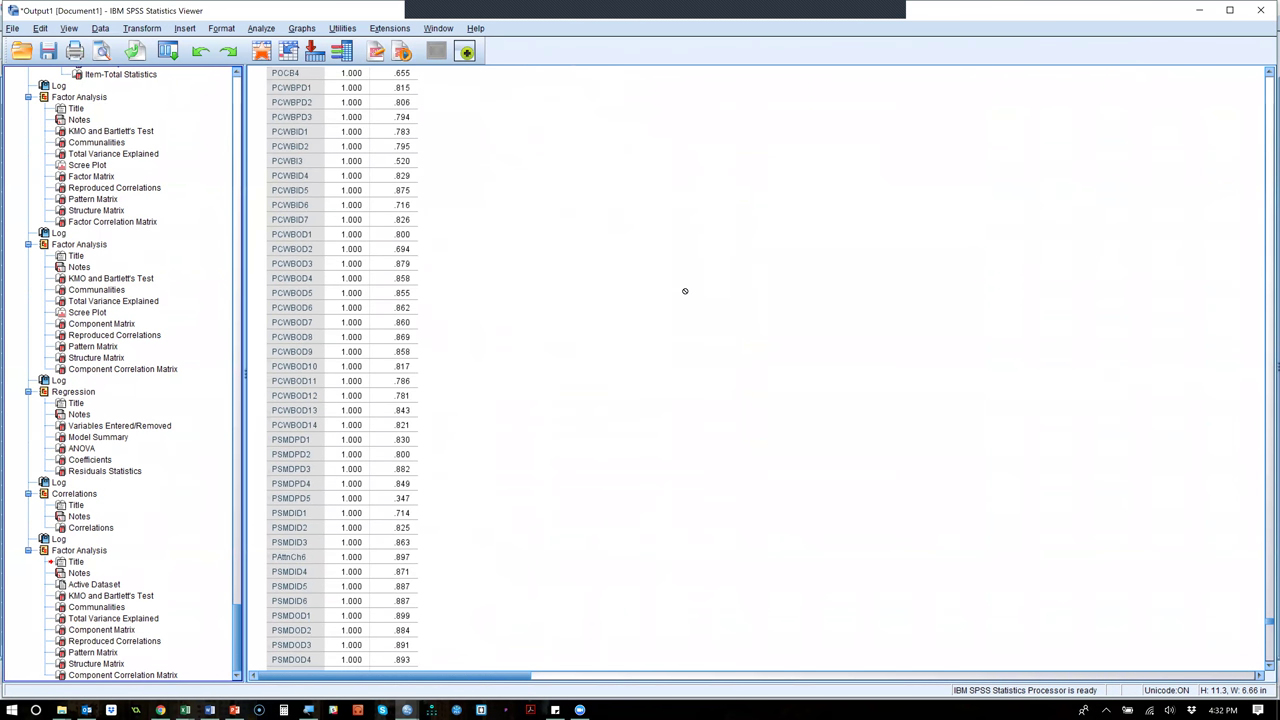
scroll(685, 291, down, 1)
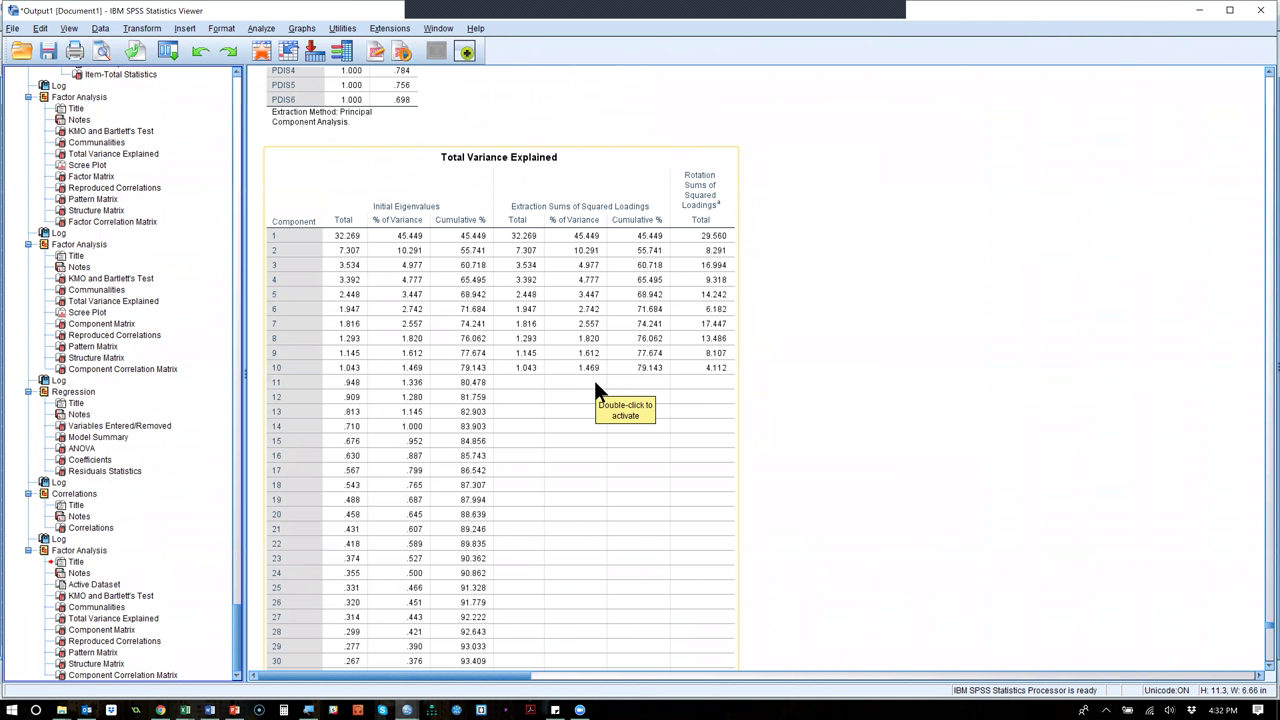
click(895, 361)
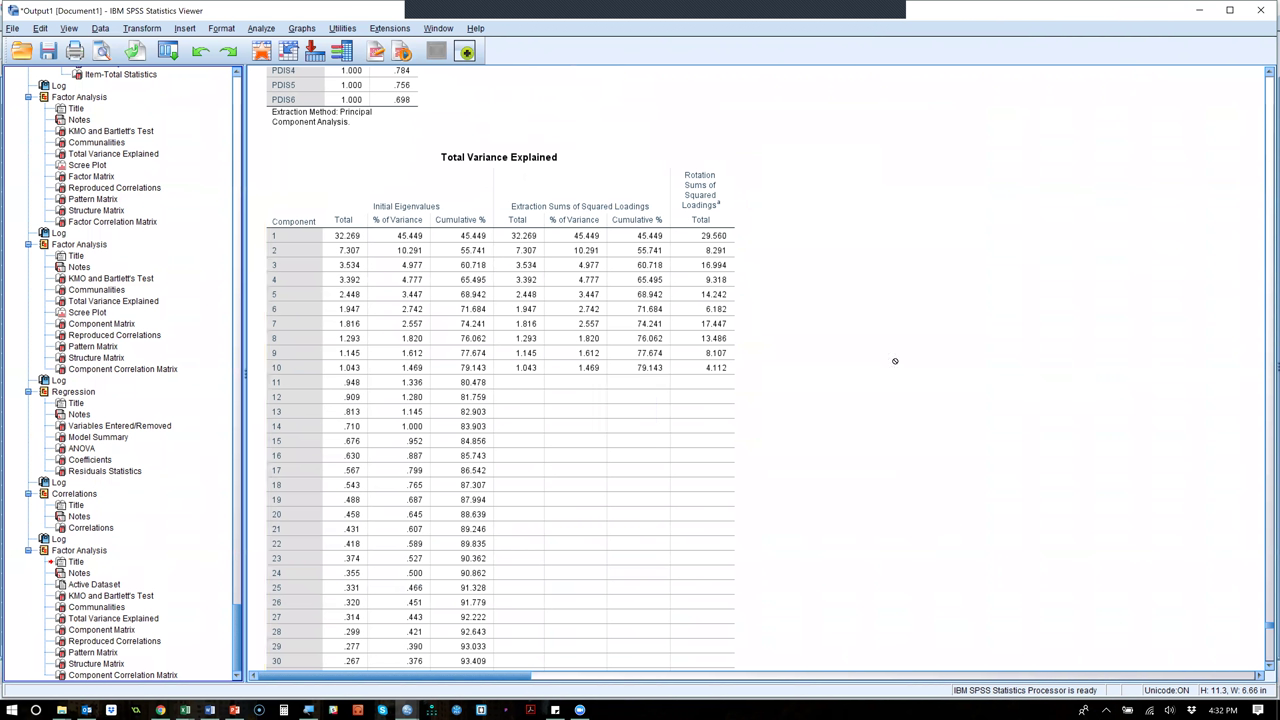
scroll(895, 361, down, 15)
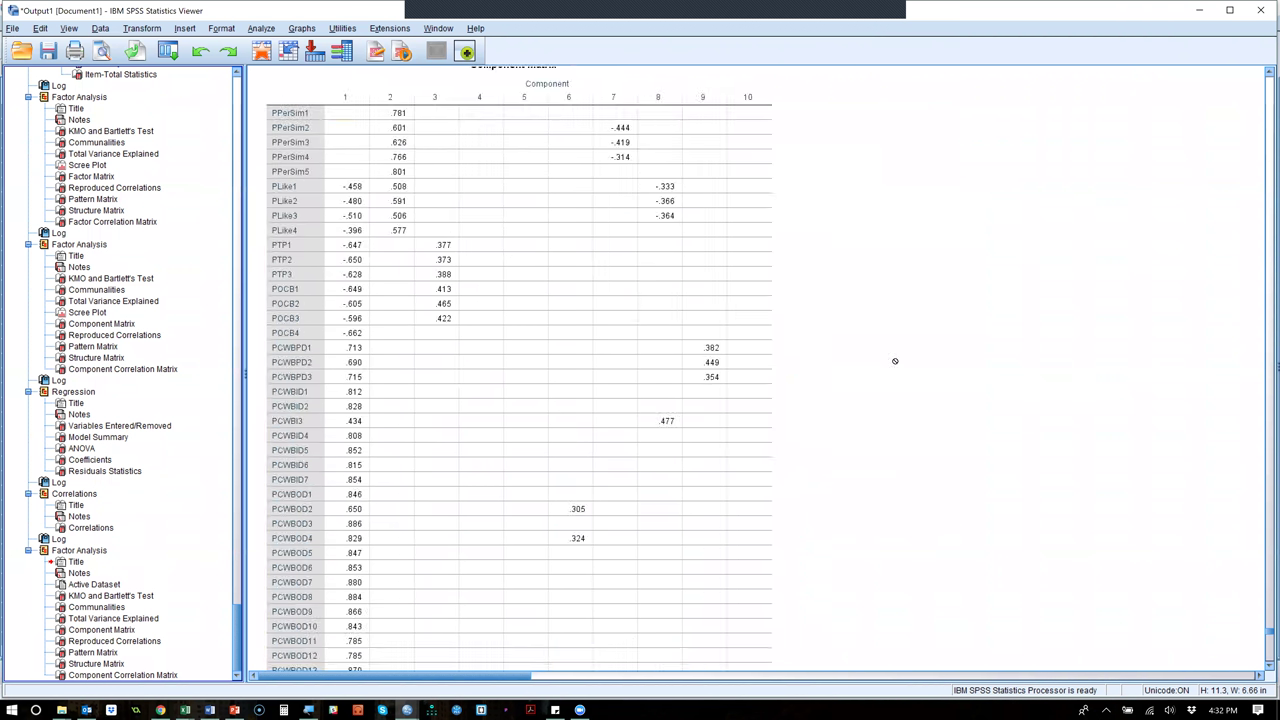
scroll(895, 361, down, 15)
scroll(895, 361, down, 15)
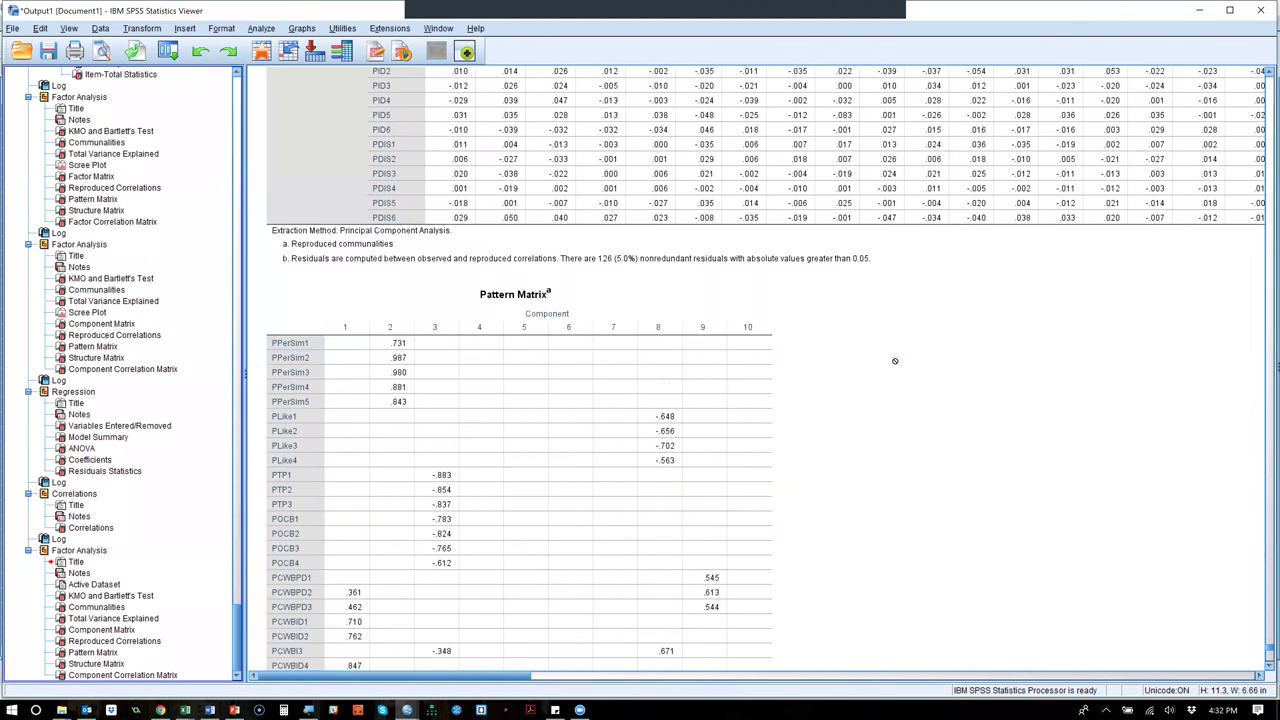
Examine the Pattern Matrix for how each item group loads and which PCWB and PSMD items cross-load.
click(661, 284)
scroll(661, 284, down, 5)
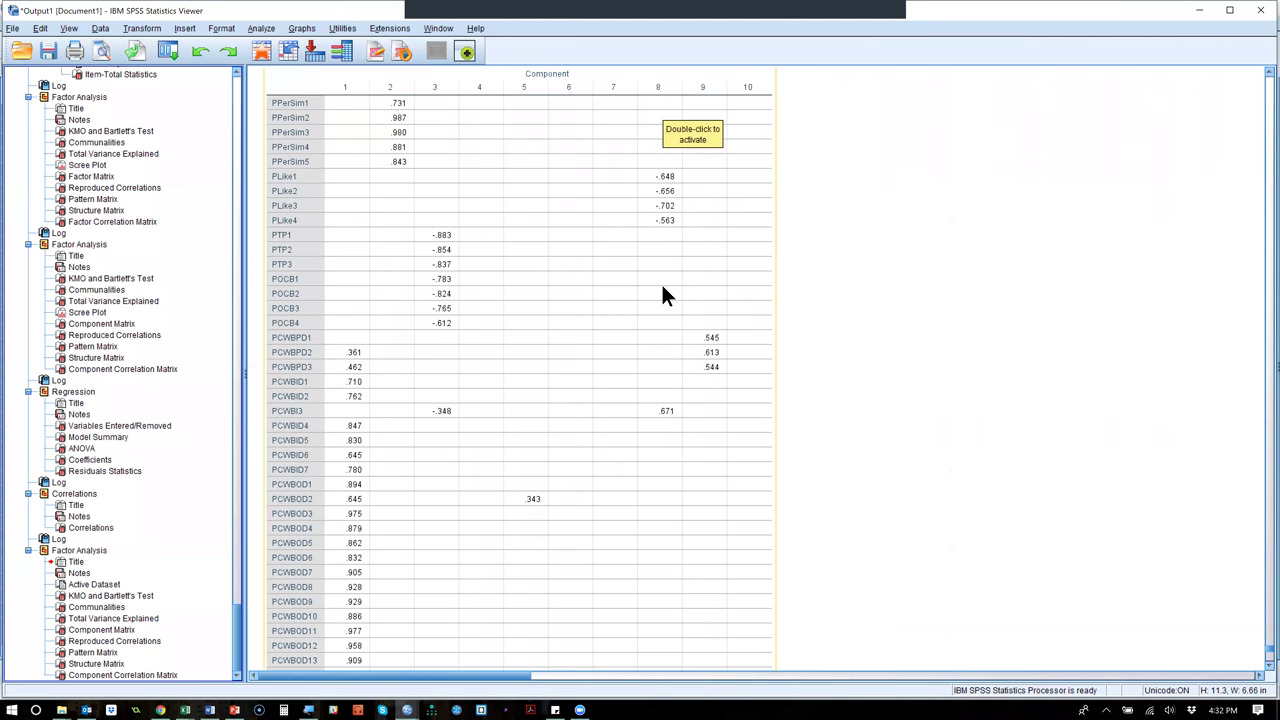
scroll(663, 290, down, 10)
scroll(661, 284, down, 11)
scroll(661, 284, up, 7)
scroll(663, 290, up, 20)
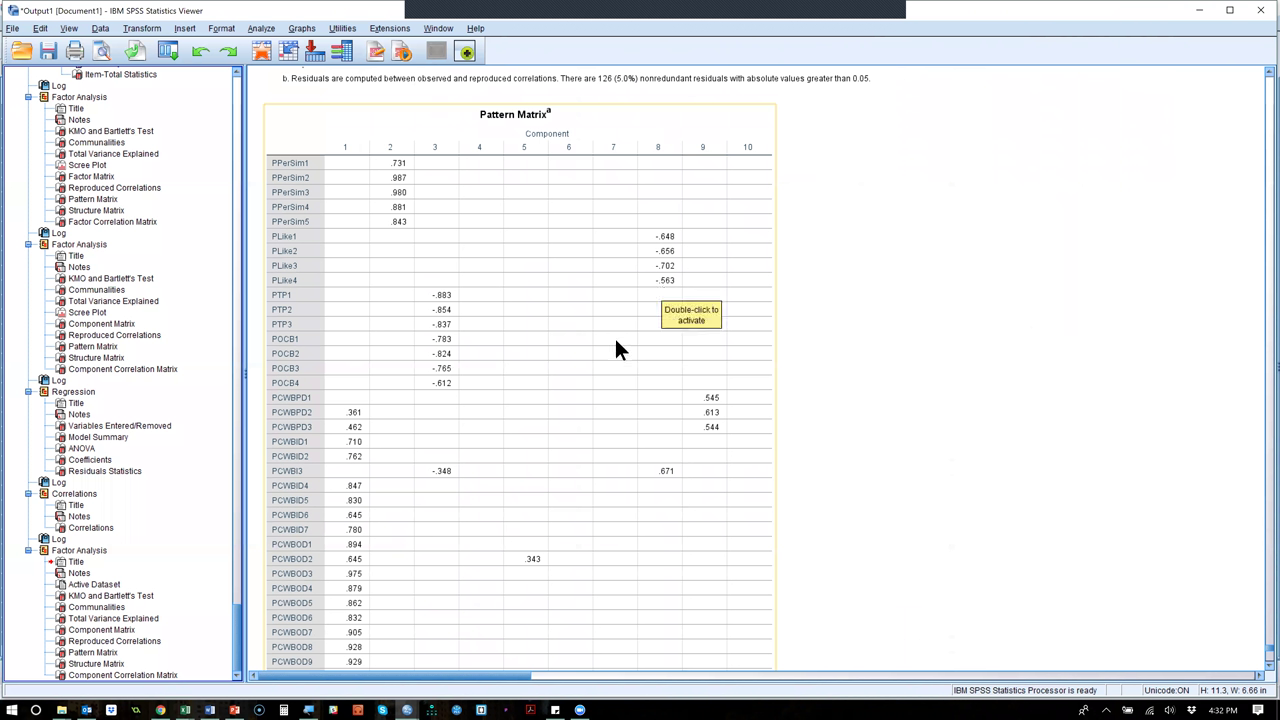
scroll(616, 349, down, 1)
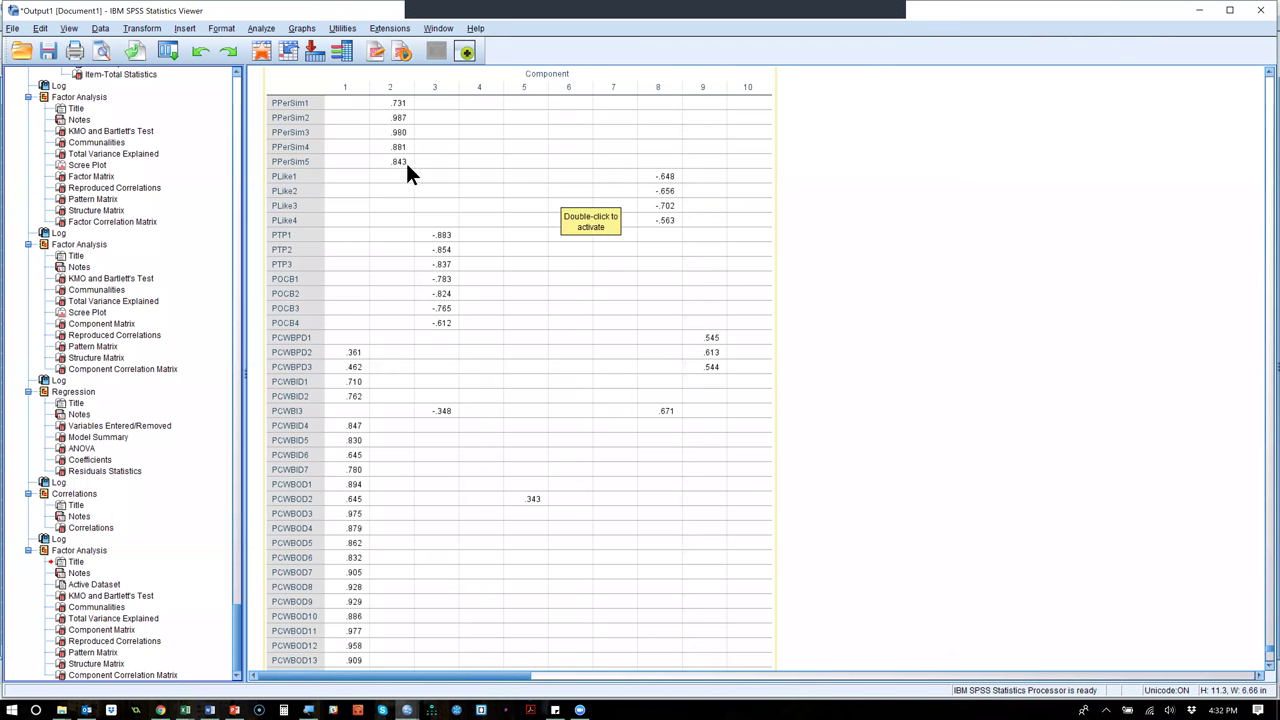
scroll(399, 244, down, 10)
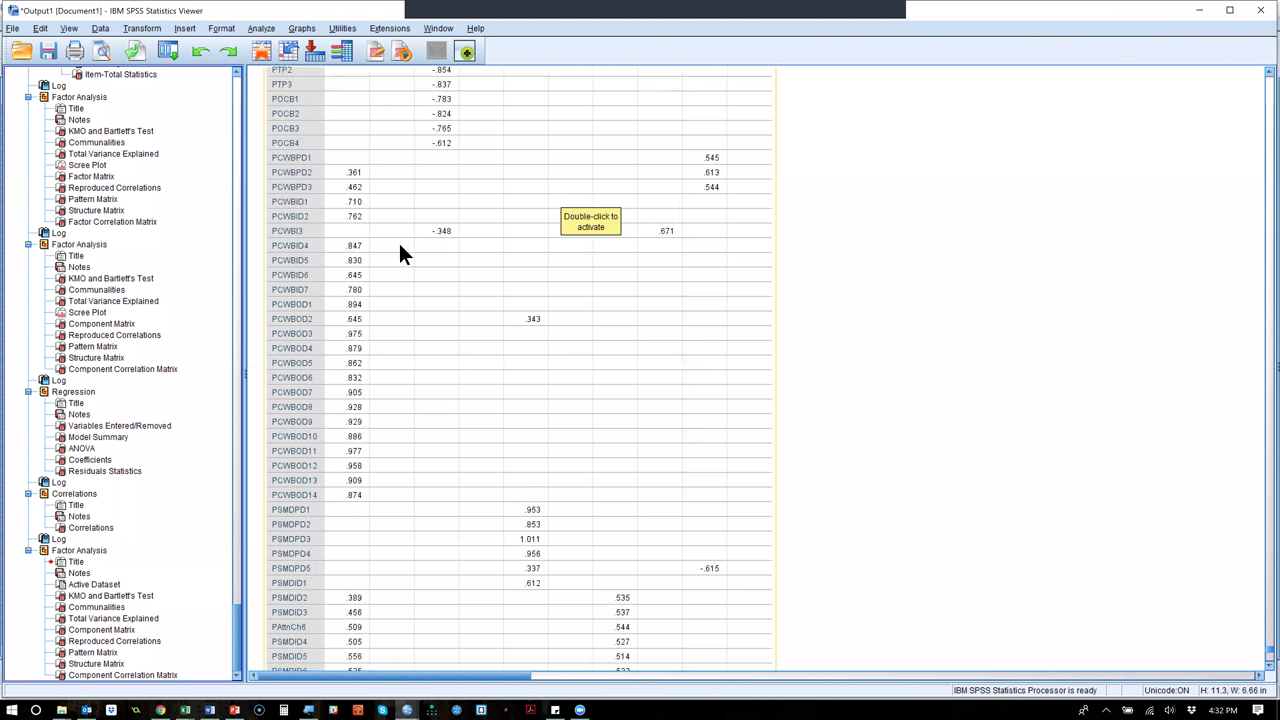
scroll(399, 244, down, 15)
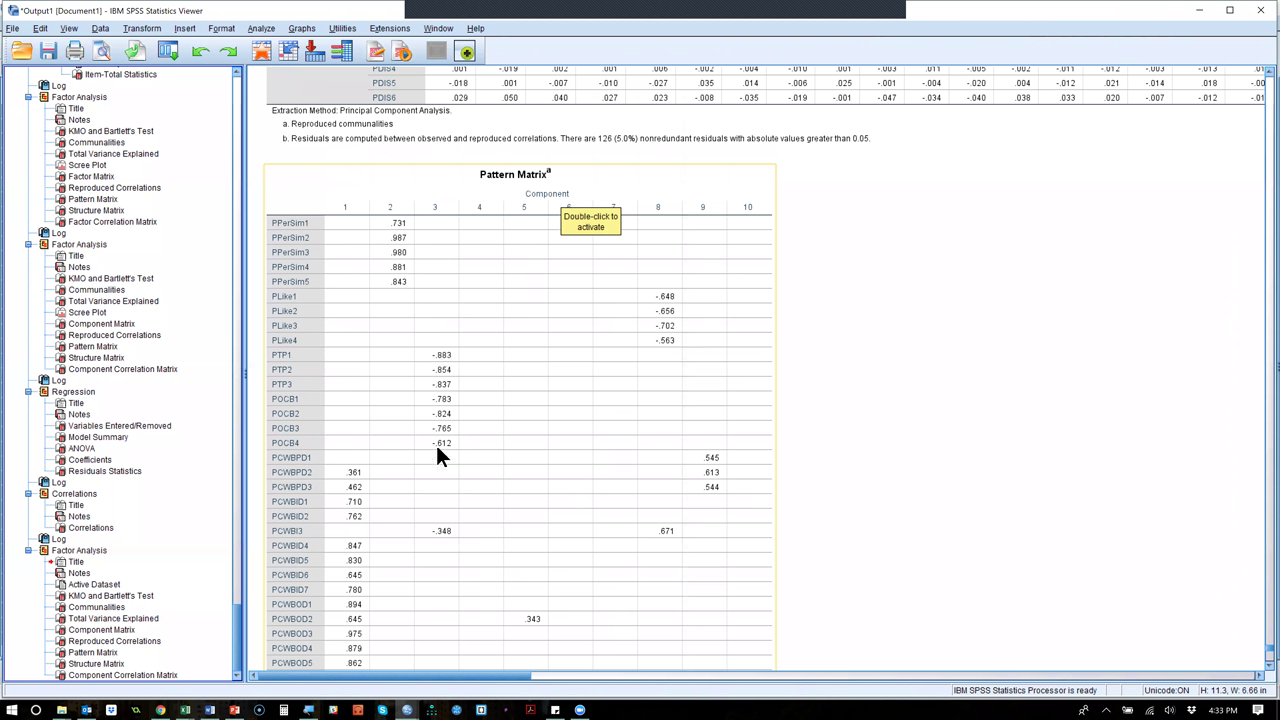
scroll(437, 455, down, 4)
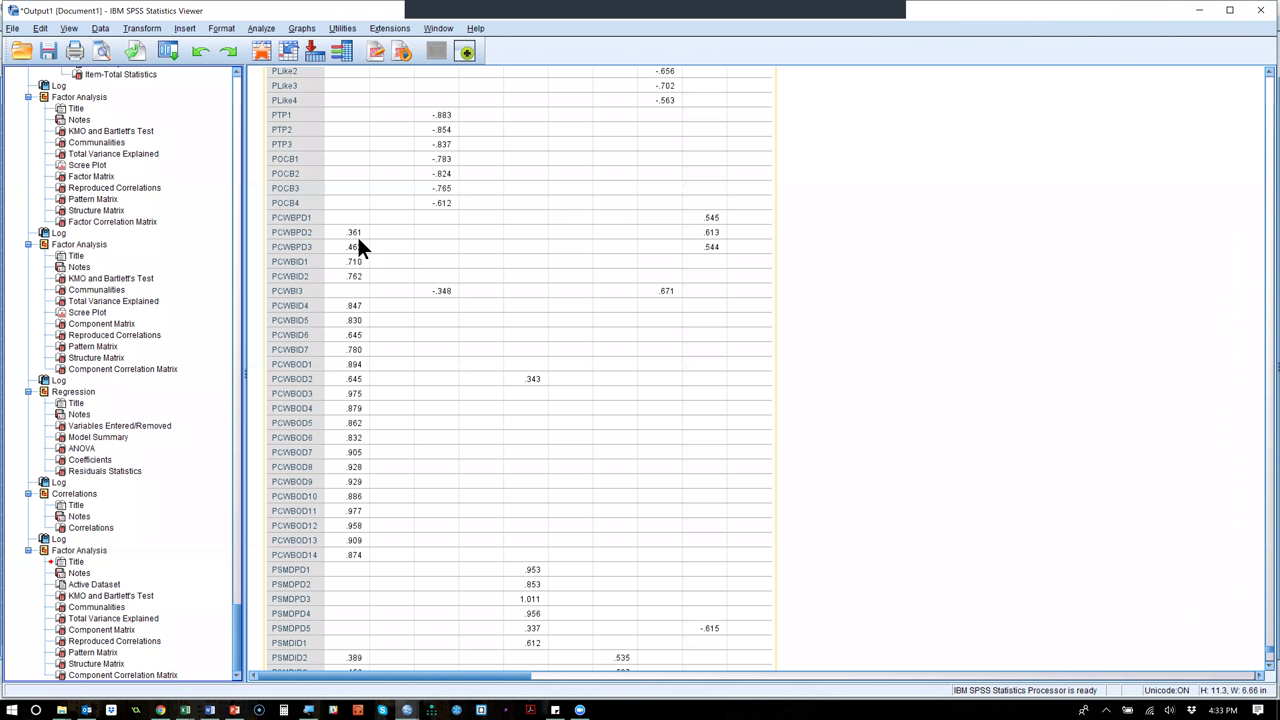
Rerun the factor analysis without the items PCWBPD1 through PCWBOD14 and show its new Pattern Matrix.
click(169, 51)
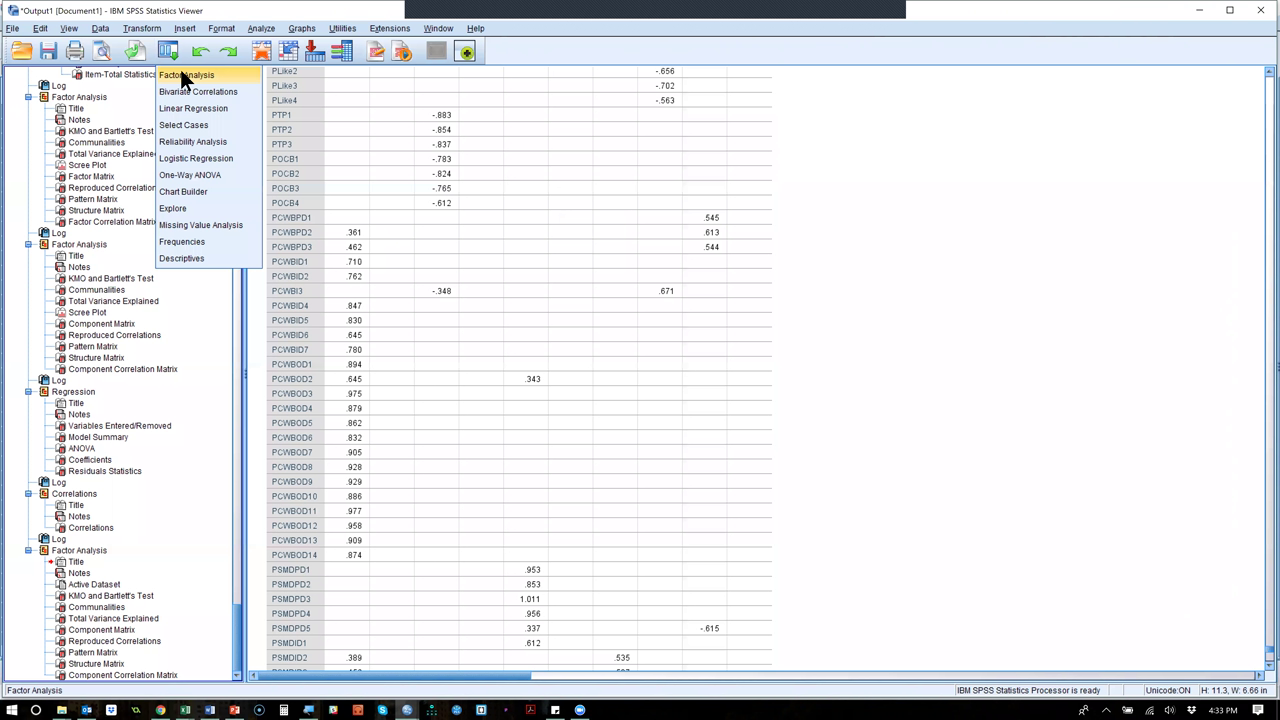
click(180, 74)
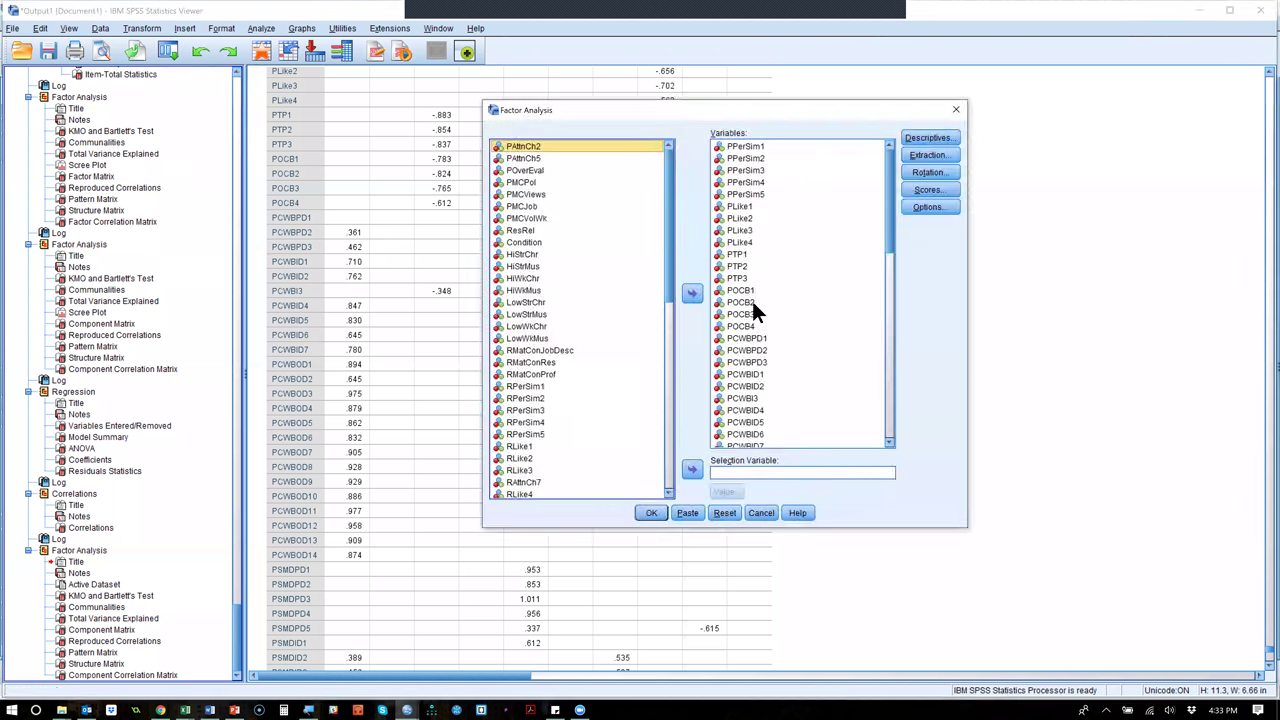
scroll(756, 332, down, 8)
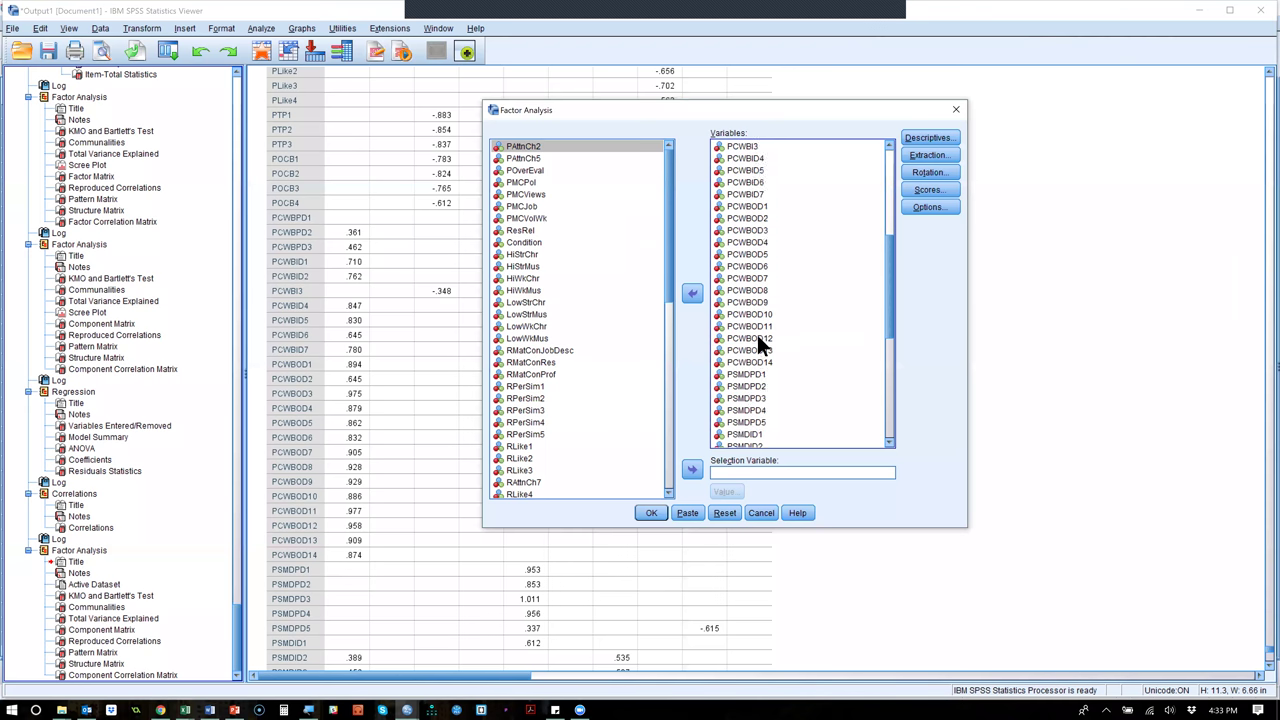
shift+click(754, 321)
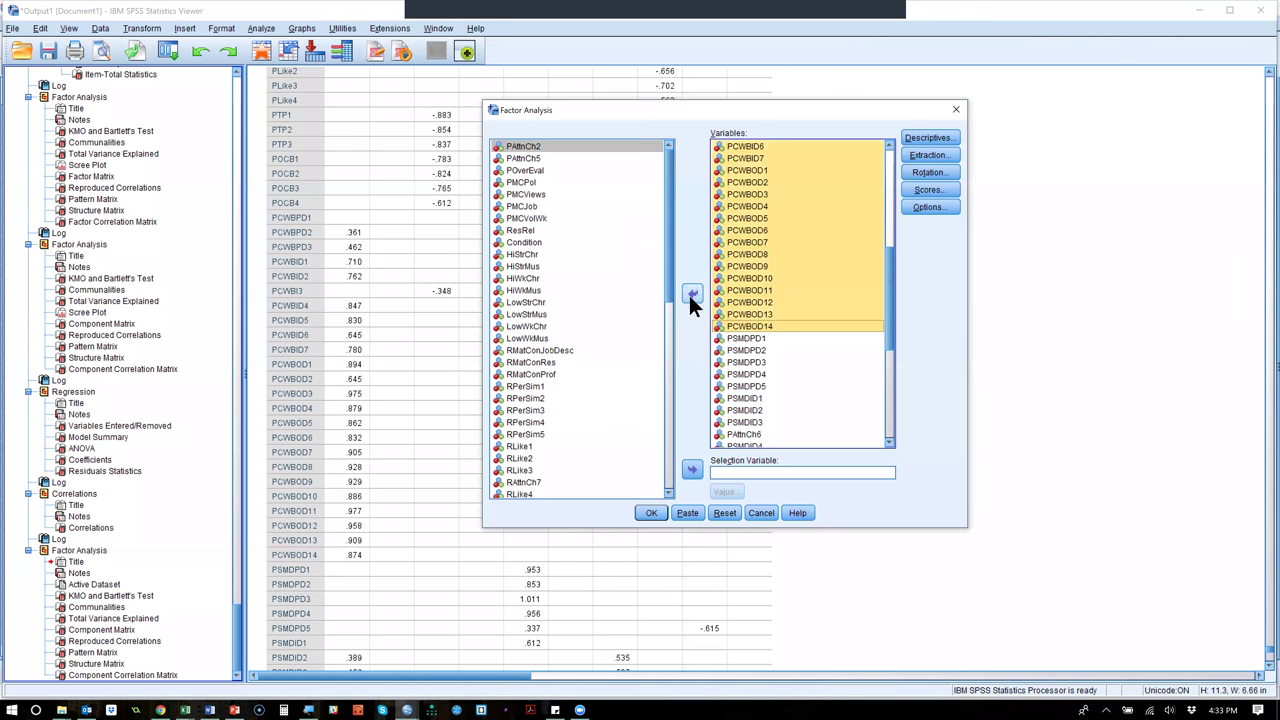
click(690, 293)
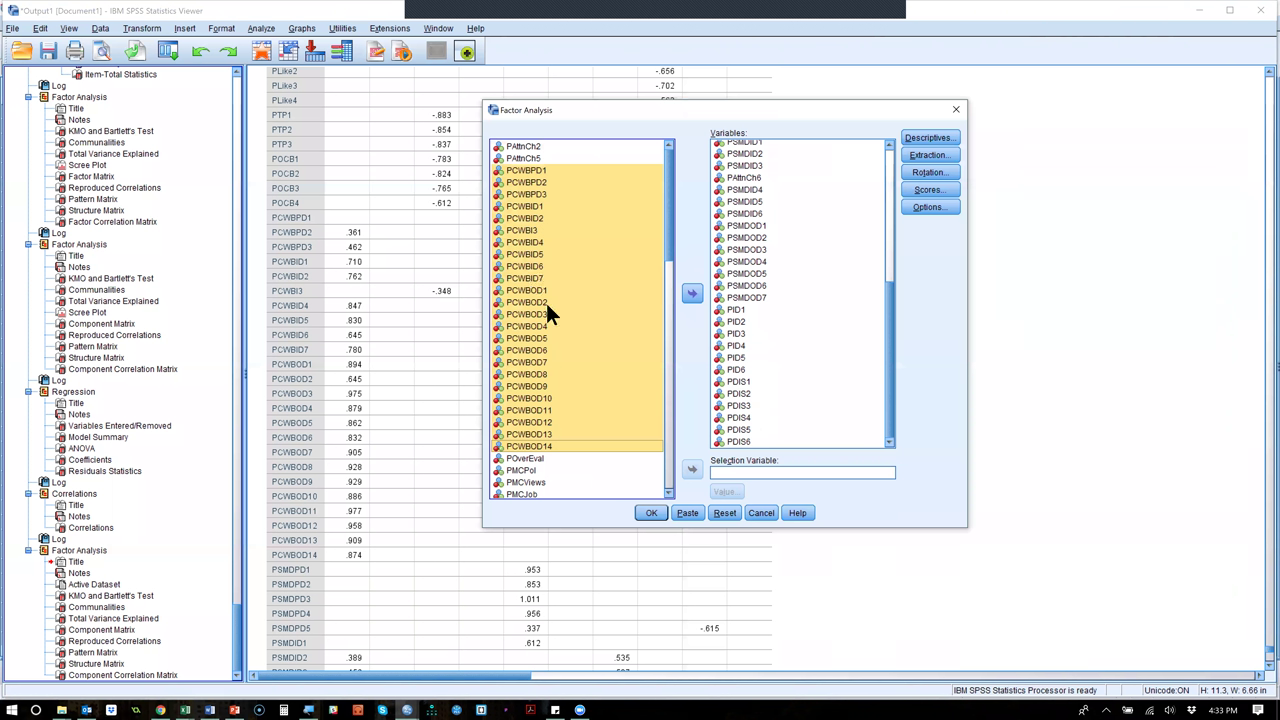
click(651, 513)
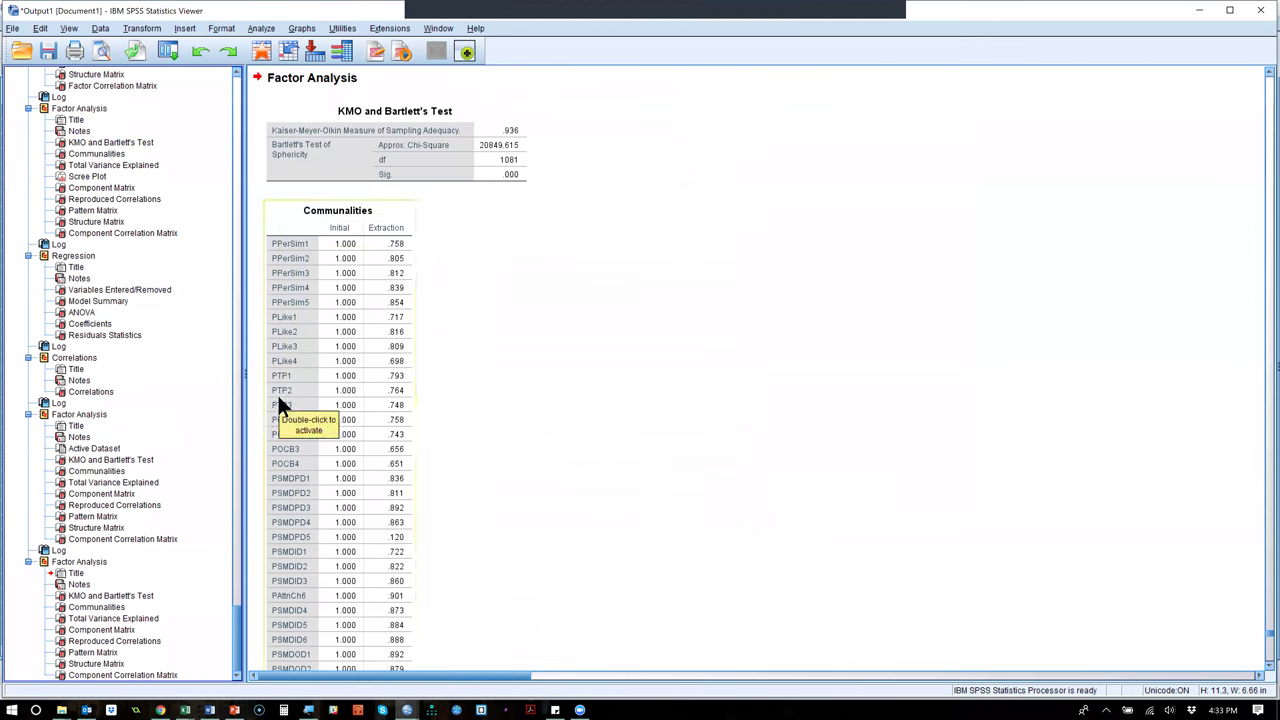
click(92, 652)
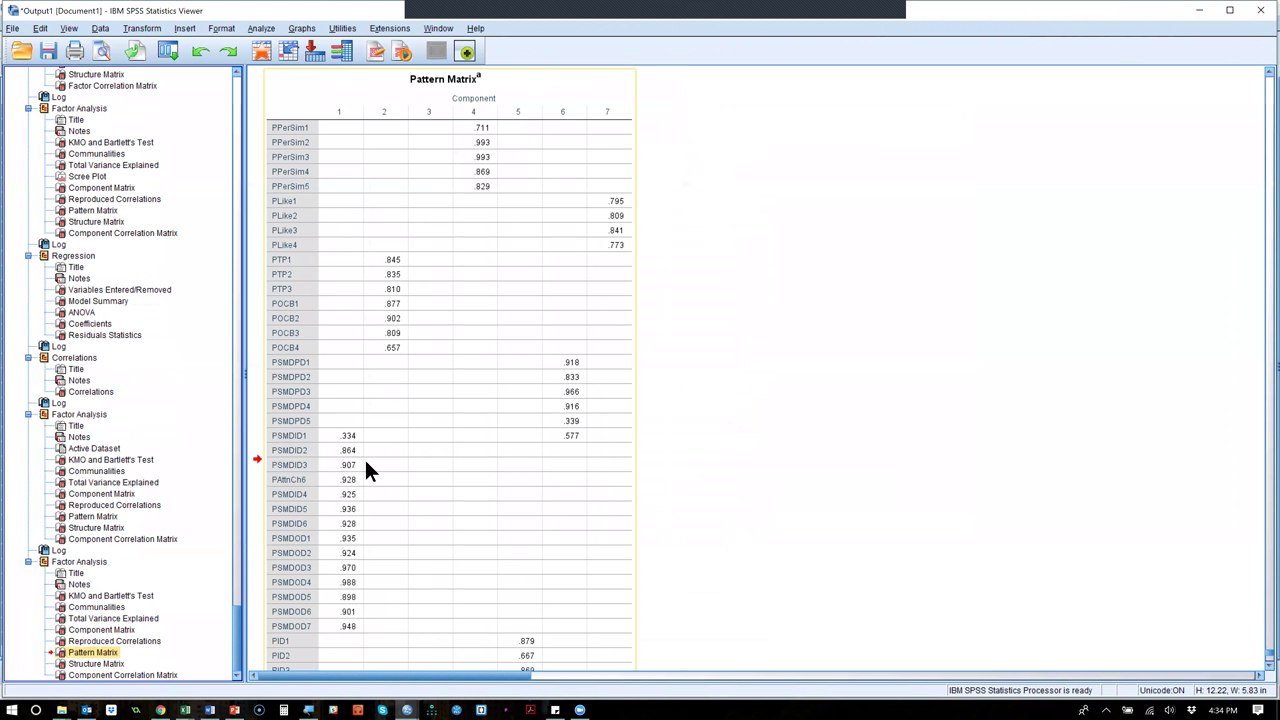
Remove the attention check PAttnCh6 from the analysis variables, rerun the factor analysis and show its Pattern Matrix.
click(167, 52)
key(Return)
click(833, 354)
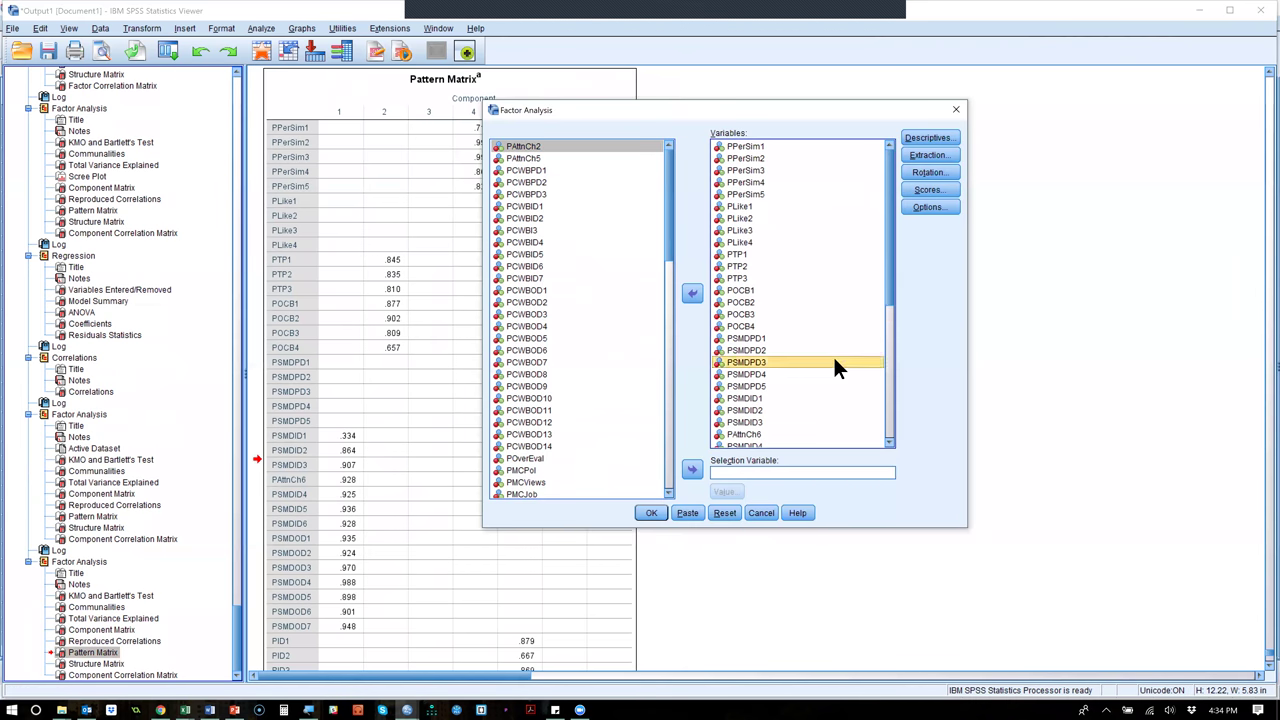
key(Up)
key(Up)
key(Up)
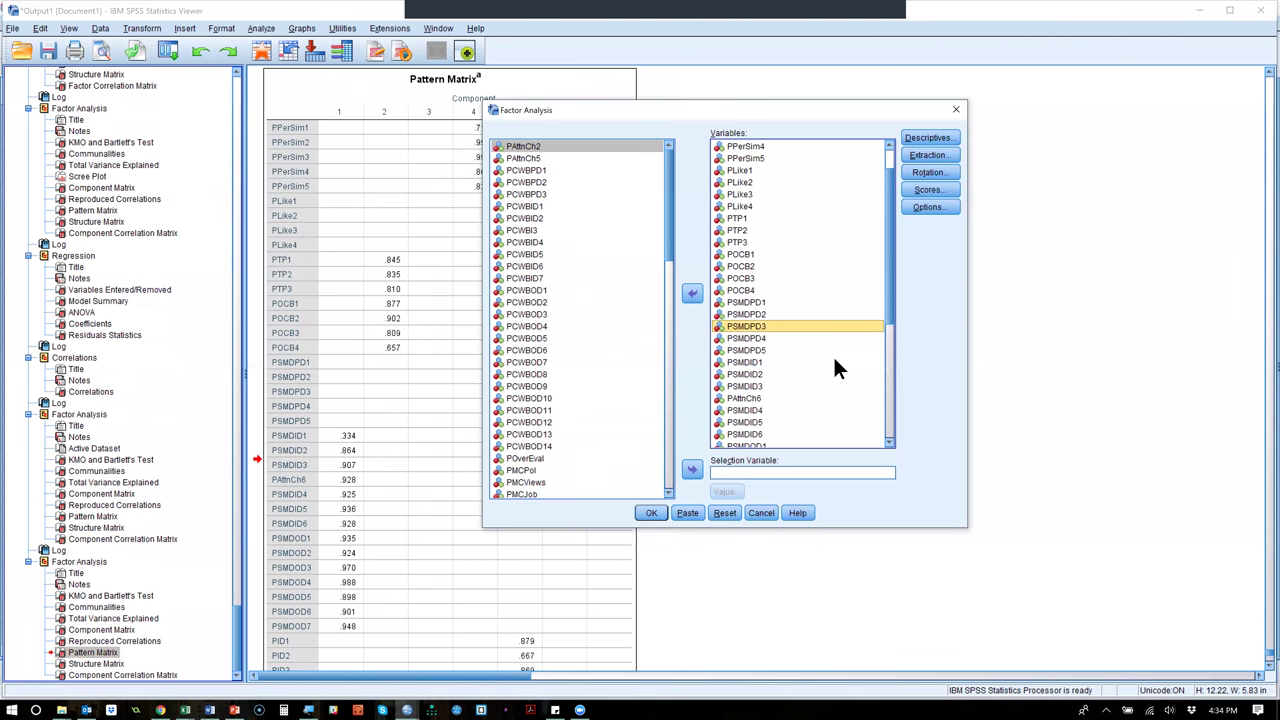
click(763, 397)
click(699, 298)
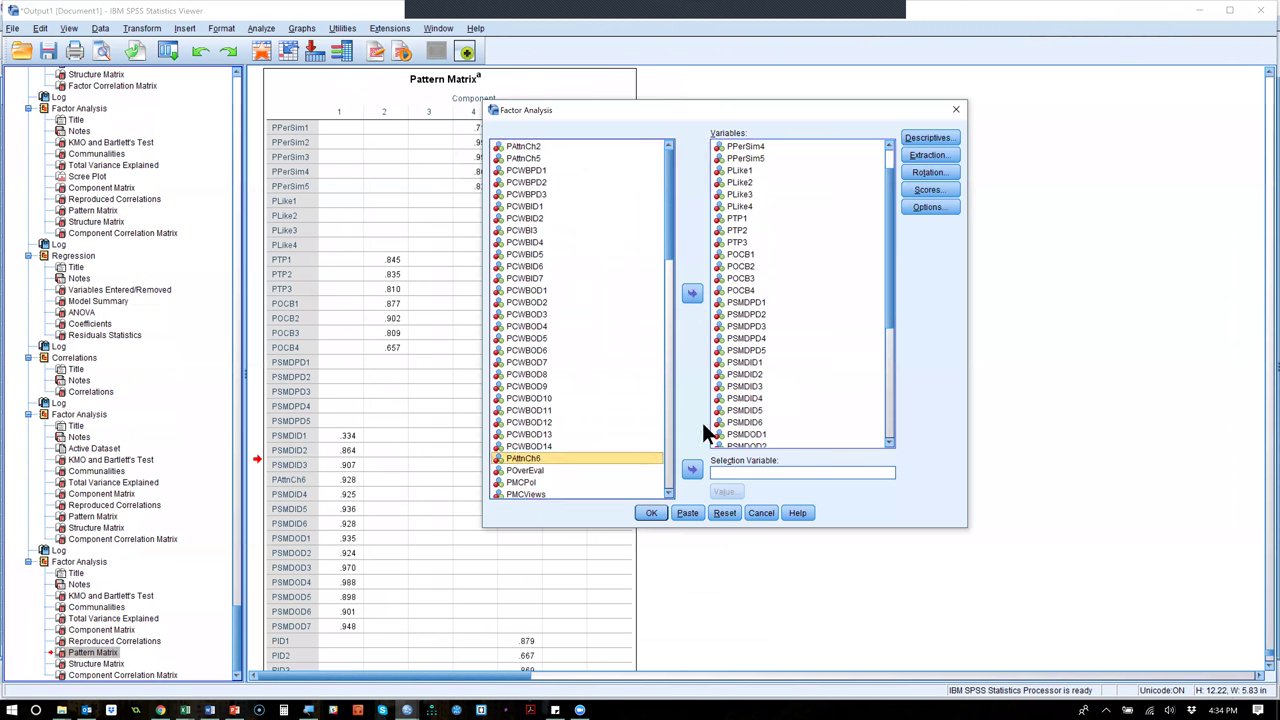
click(655, 512)
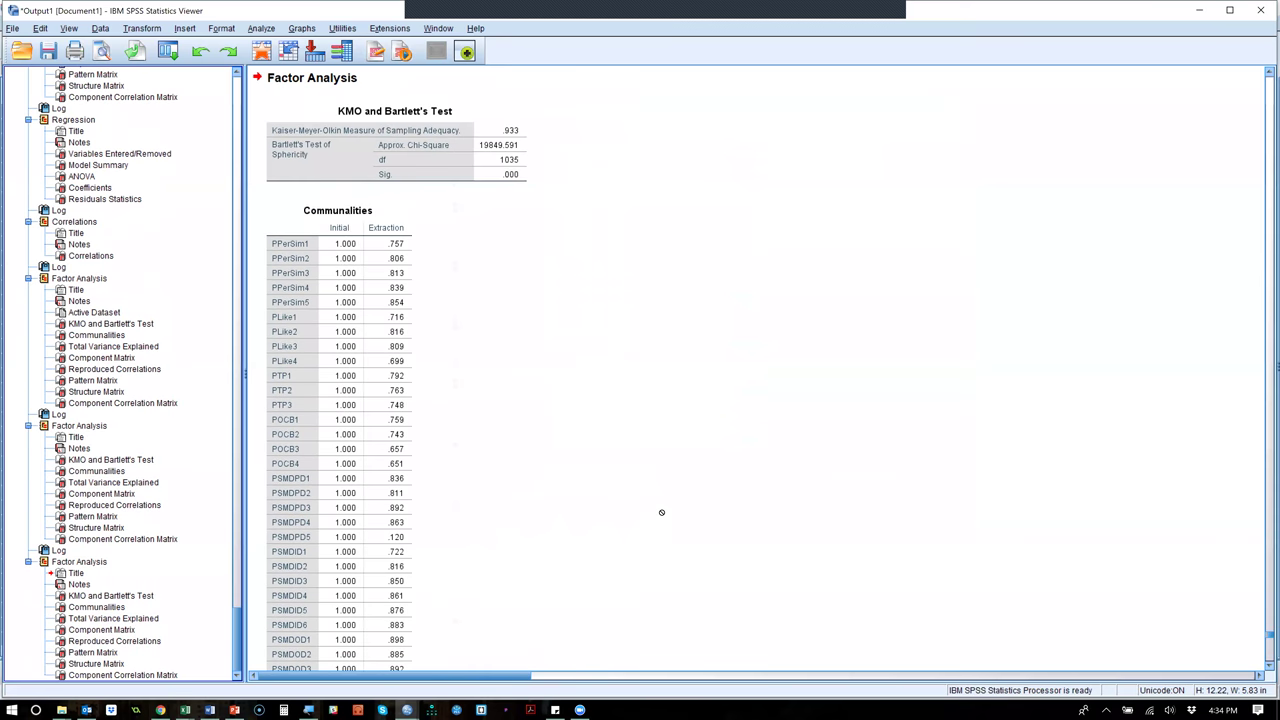
click(97, 648)
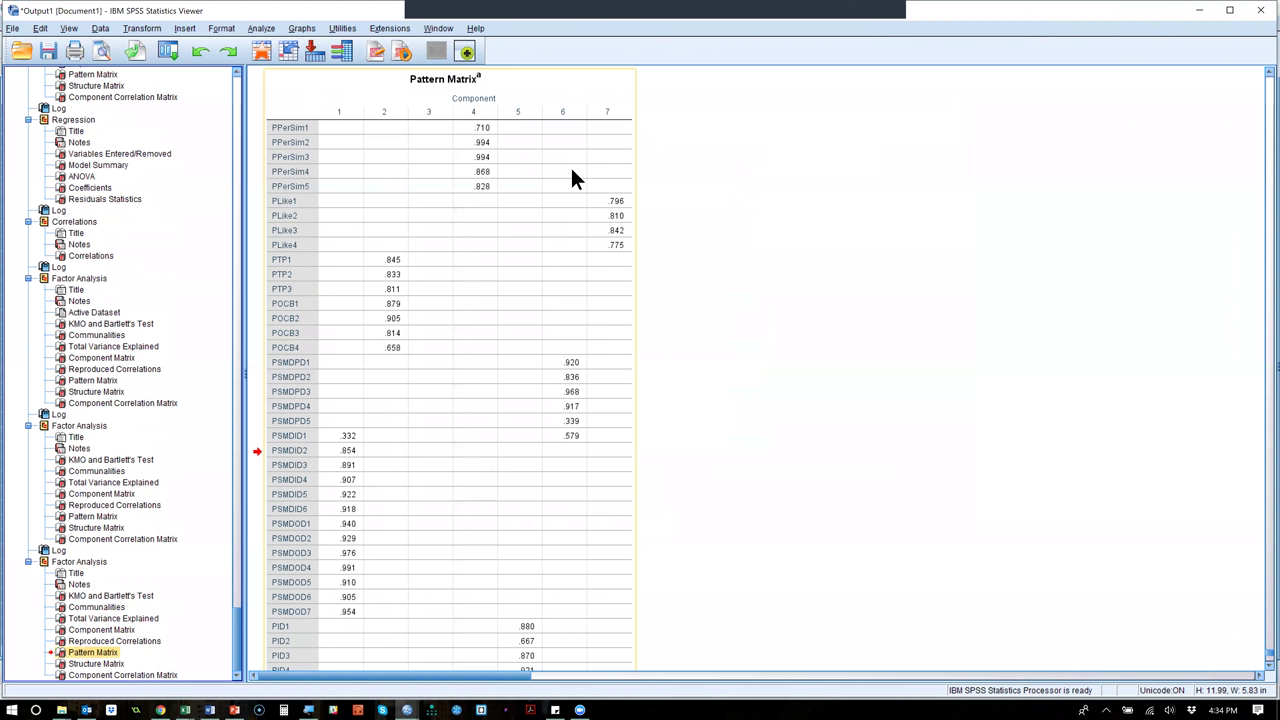
Remove the items PSMDPD1 through PSMDOD7 from the factor analysis variables.
key(alt+Tab)
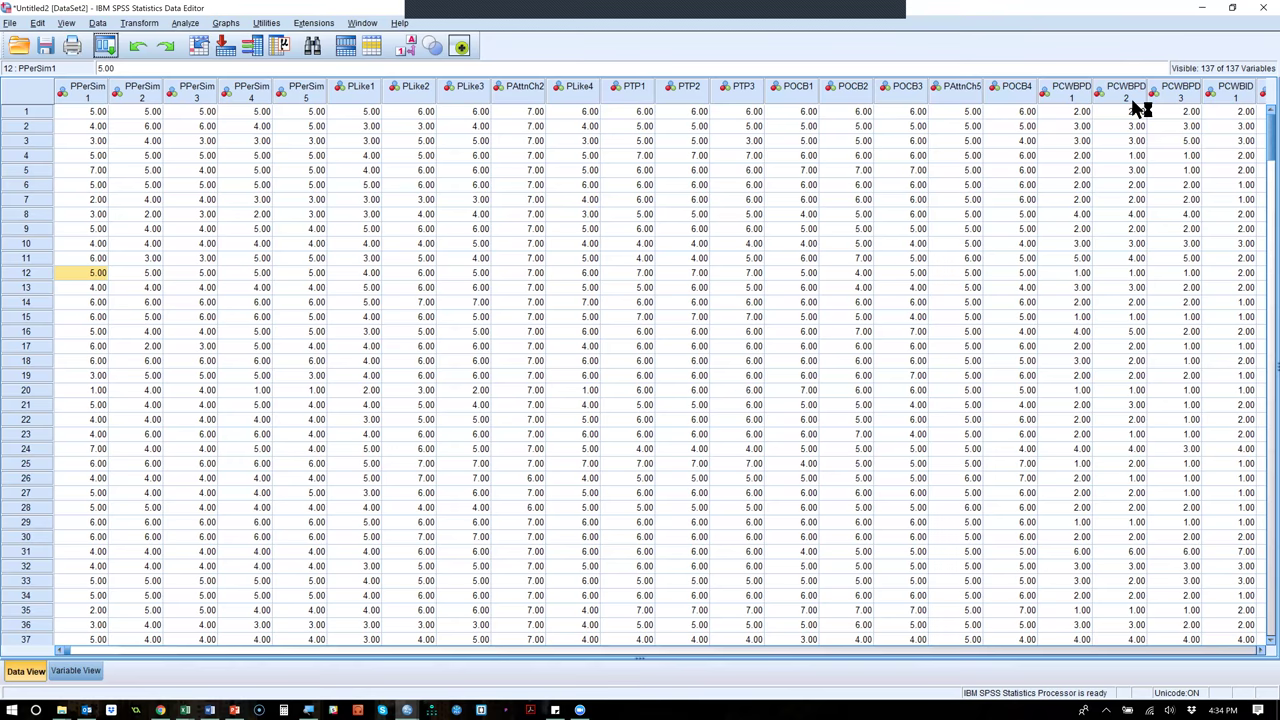
key(alt+Tab)
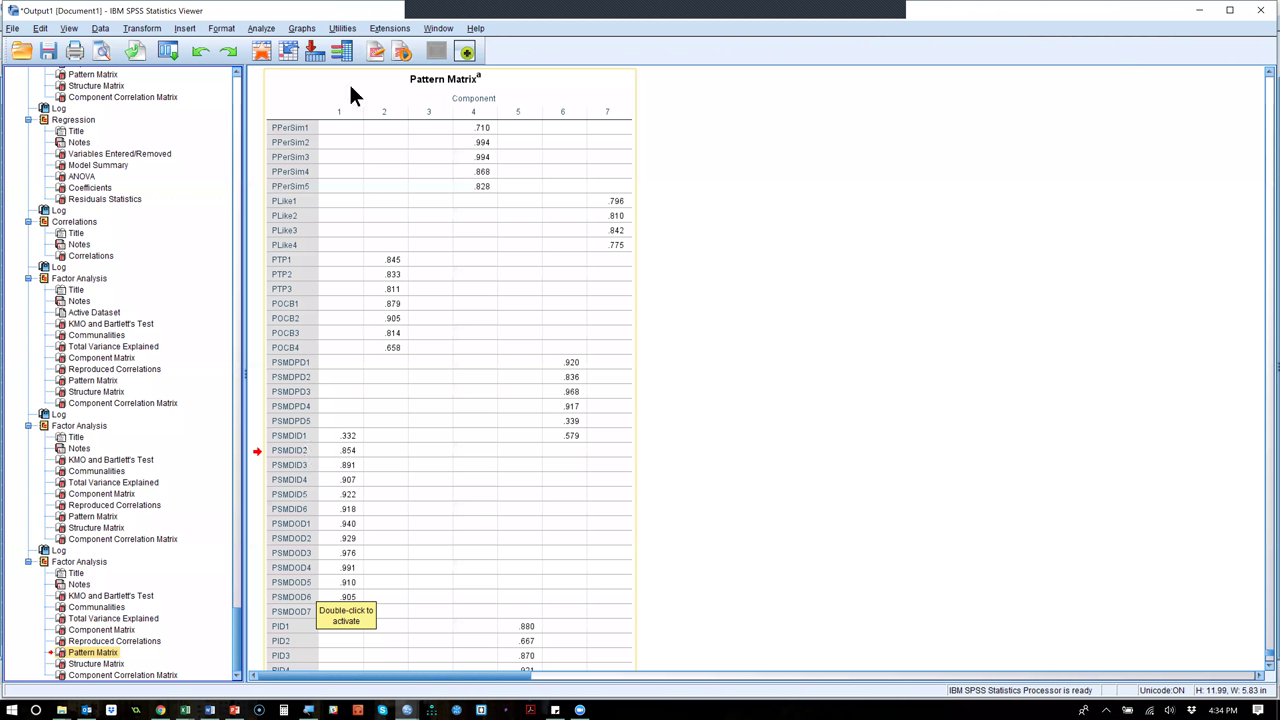
click(168, 52)
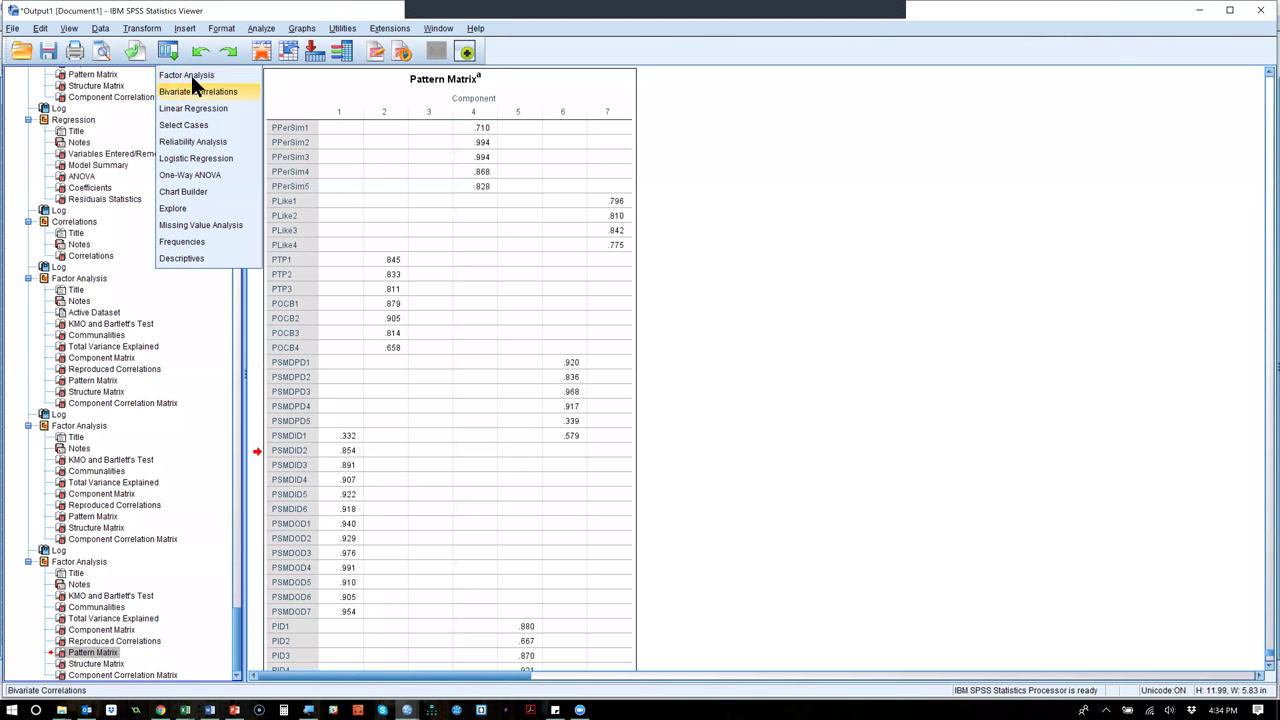
click(191, 75)
click(754, 337)
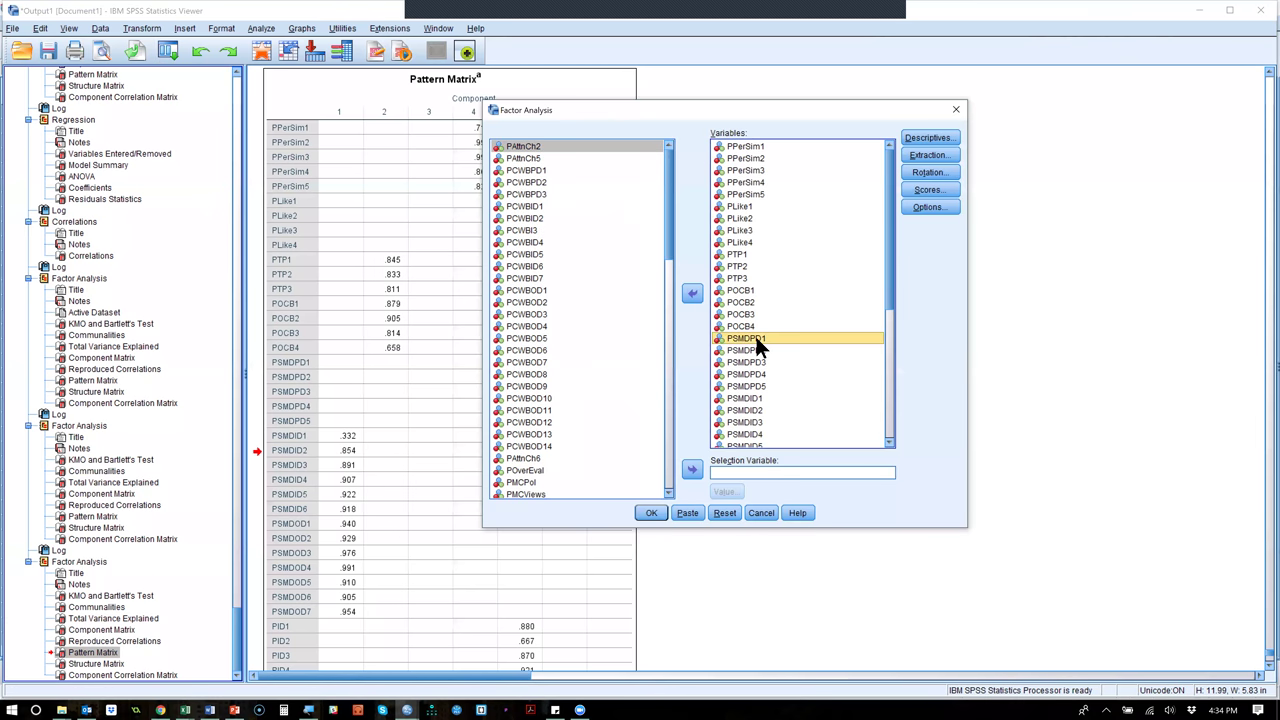
scroll(755, 340, down, 4)
shift+click(761, 396)
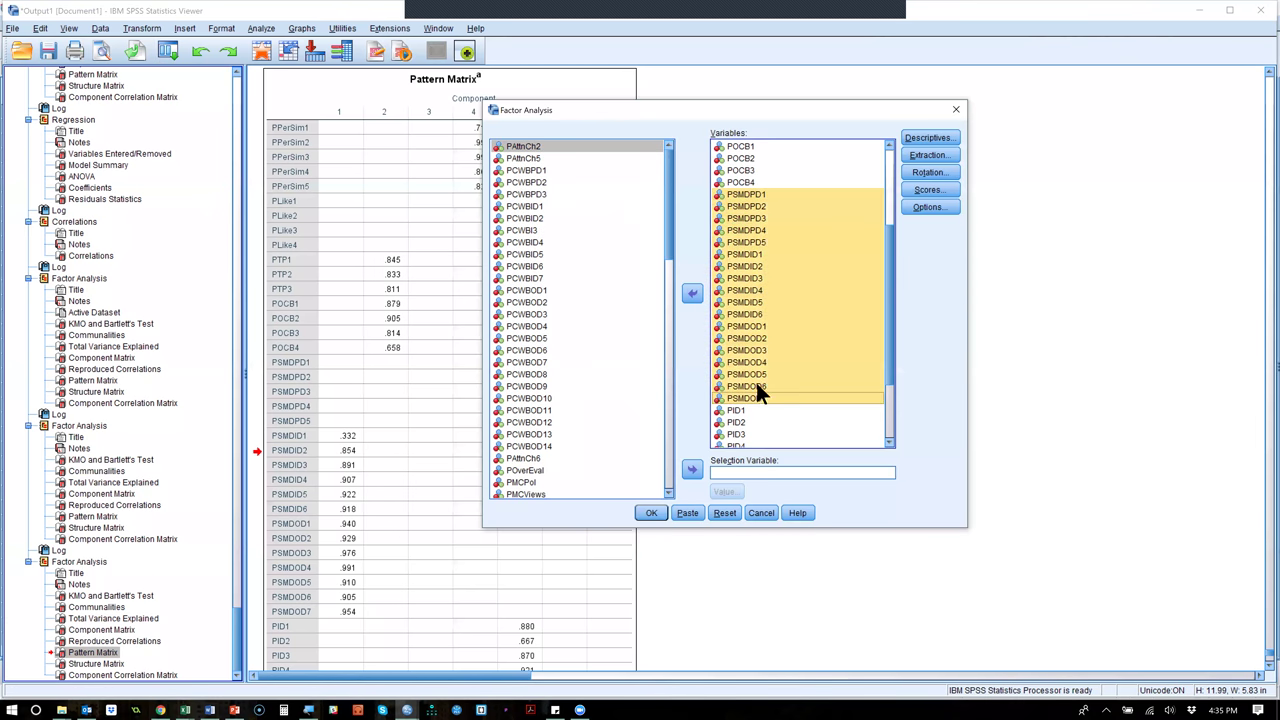
click(691, 293)
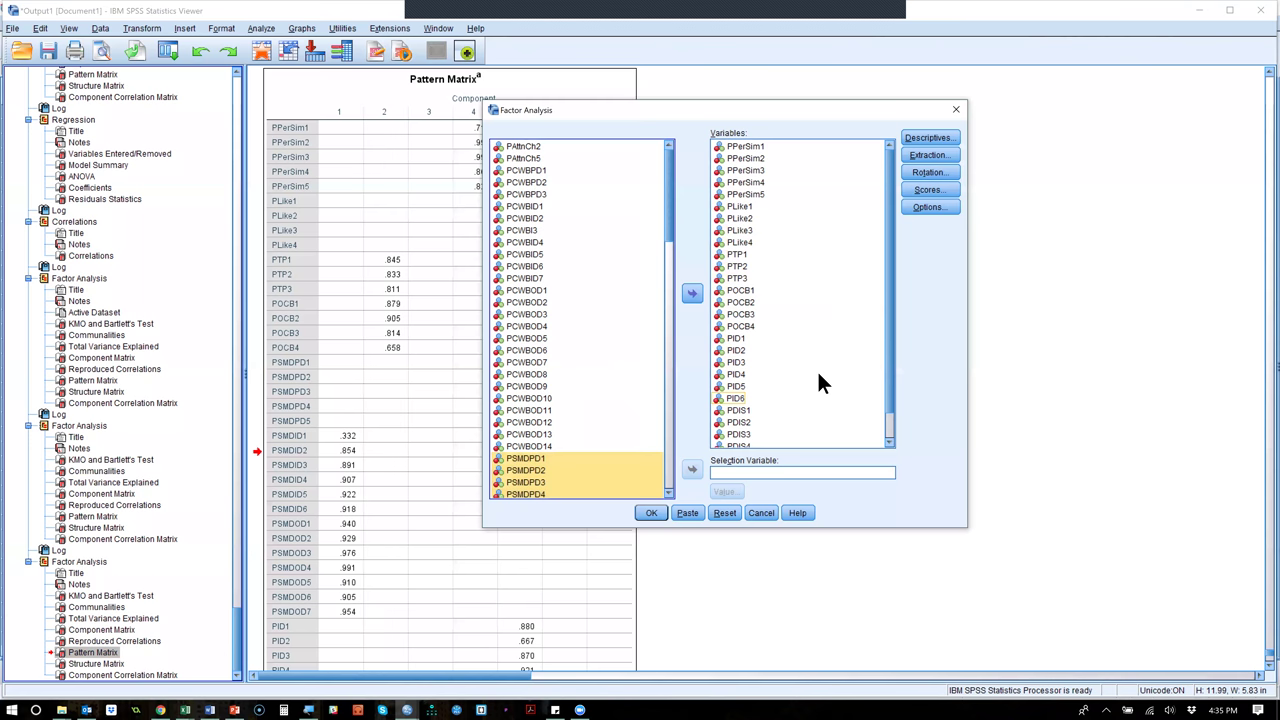
Check the remaining variables, rerun the factor analysis and show its new Pattern Matrix.
scroll(818, 375, down, 1)
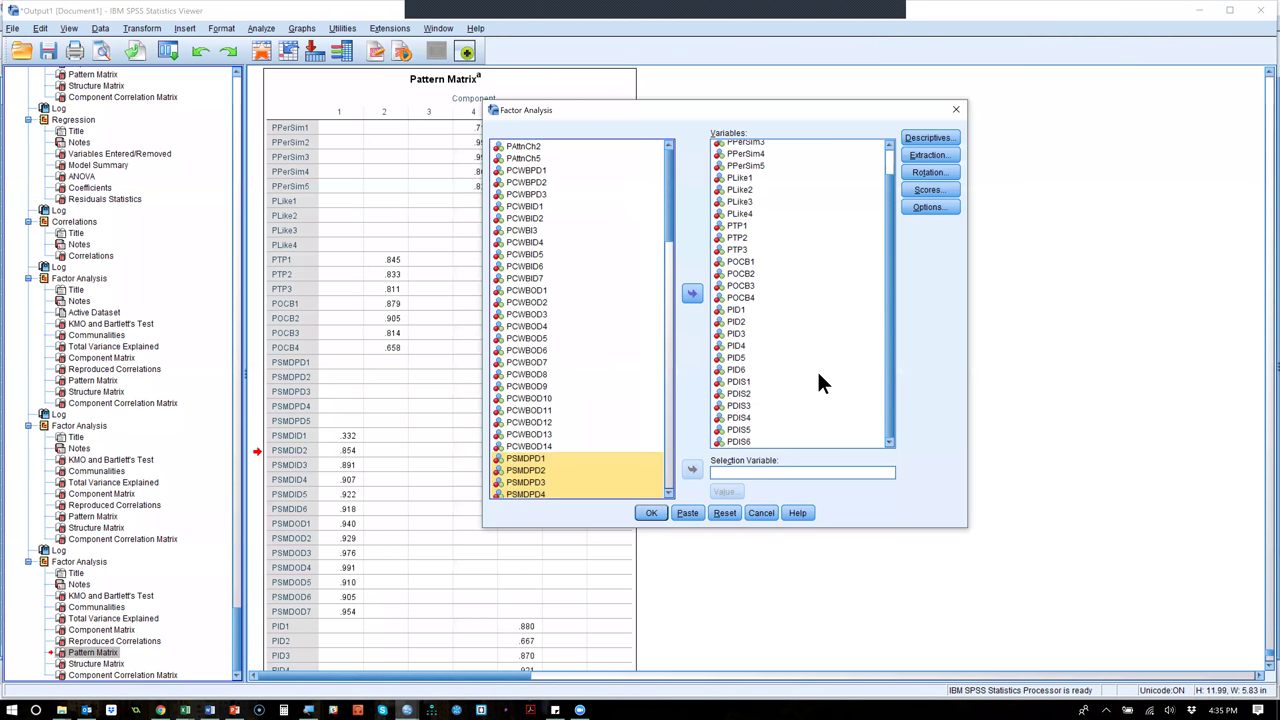
scroll(818, 376, up, 1)
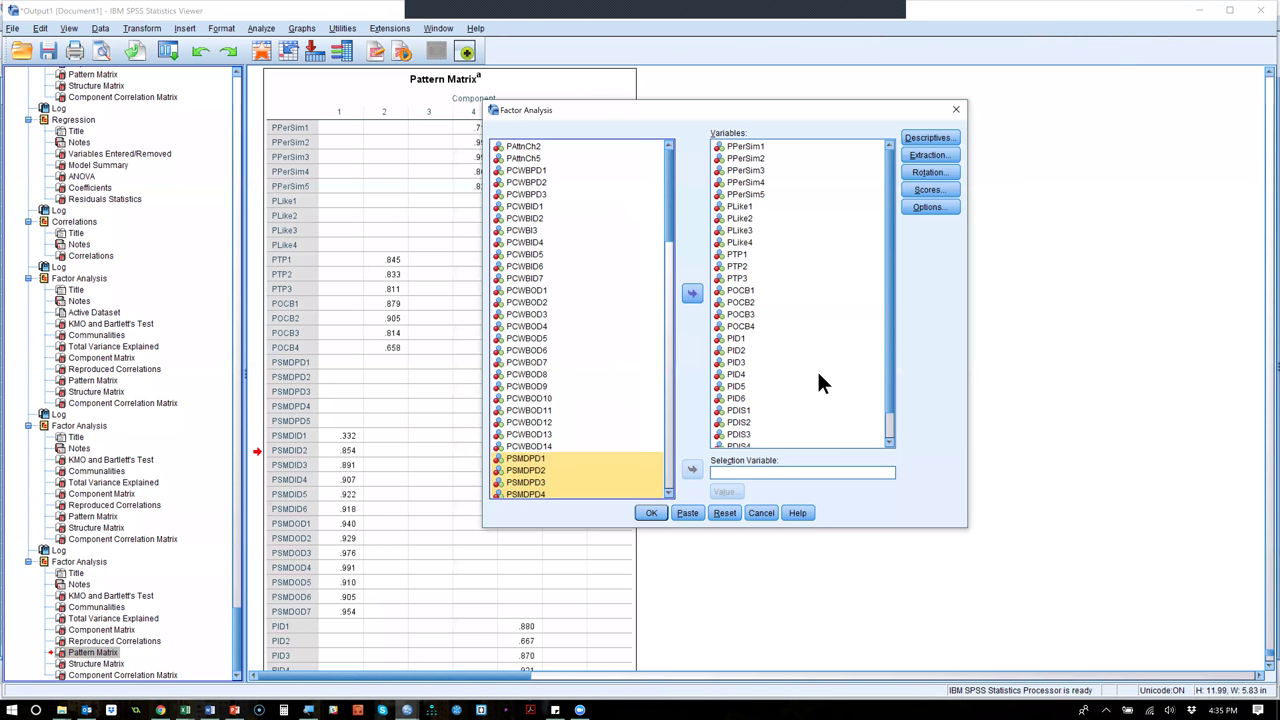
click(652, 512)
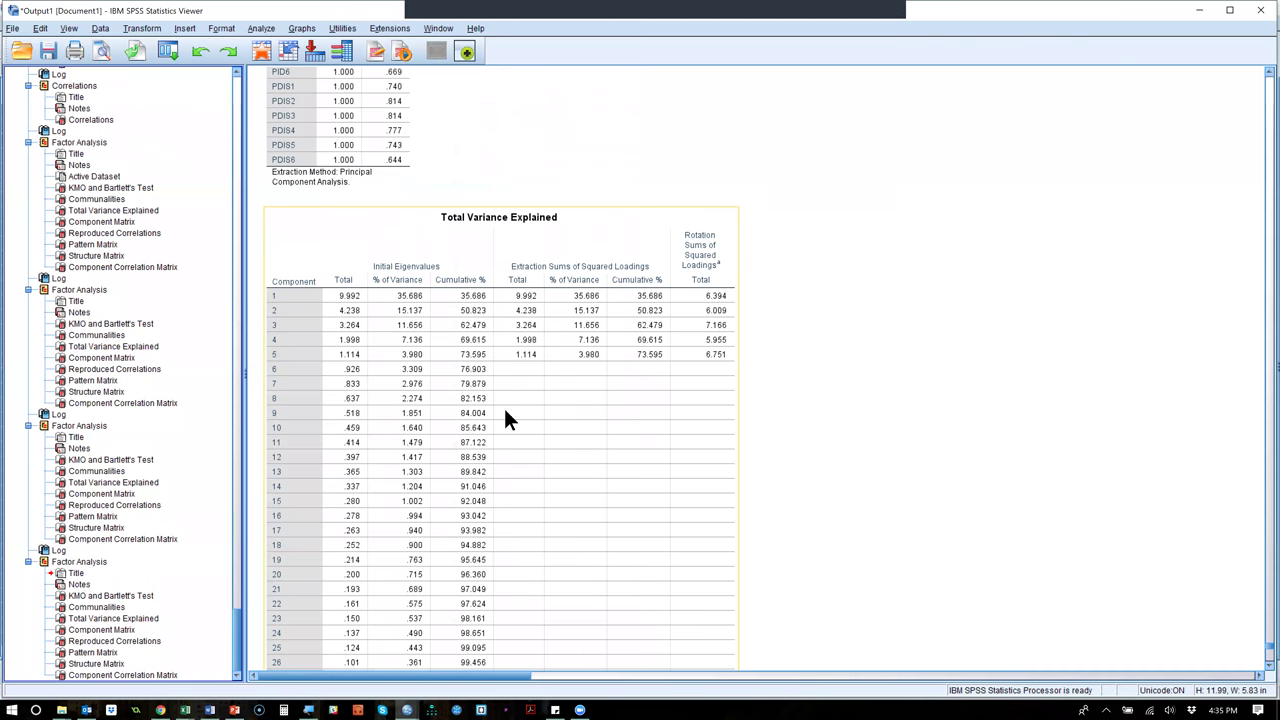
click(99, 650)
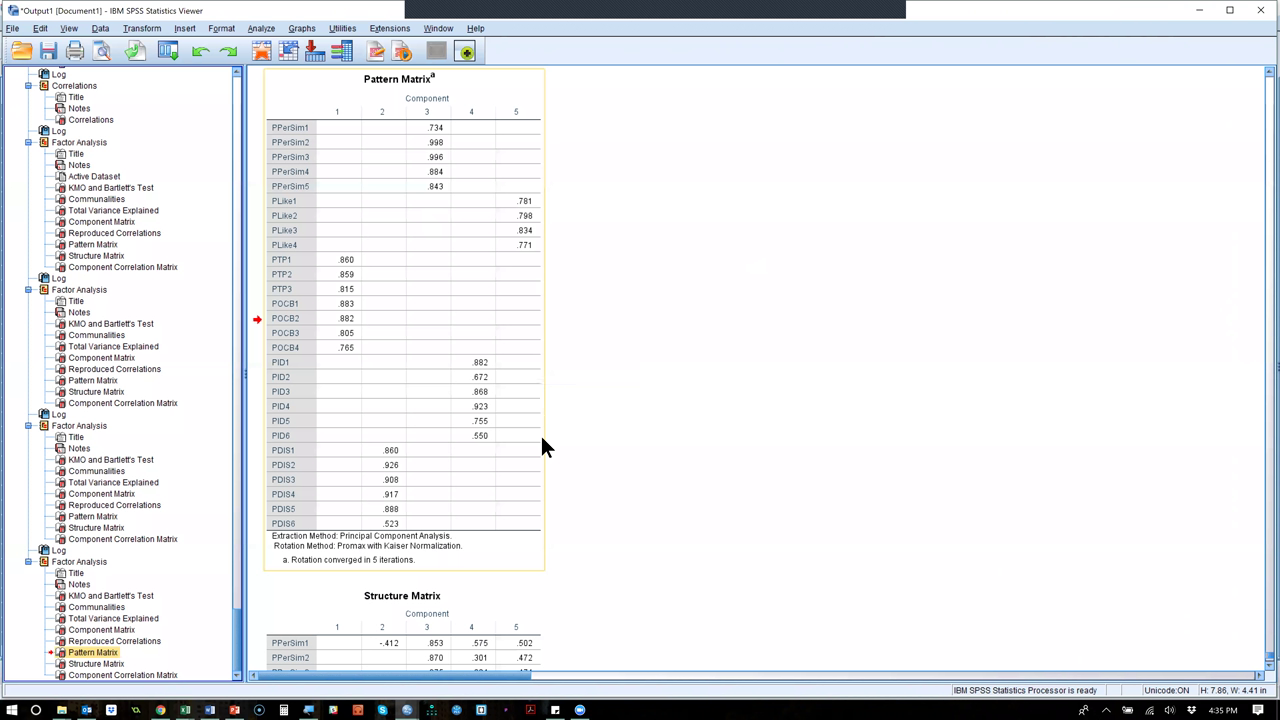
Copy the new Pattern Matrix and switch to the Outlook inbox.
click(487, 330)
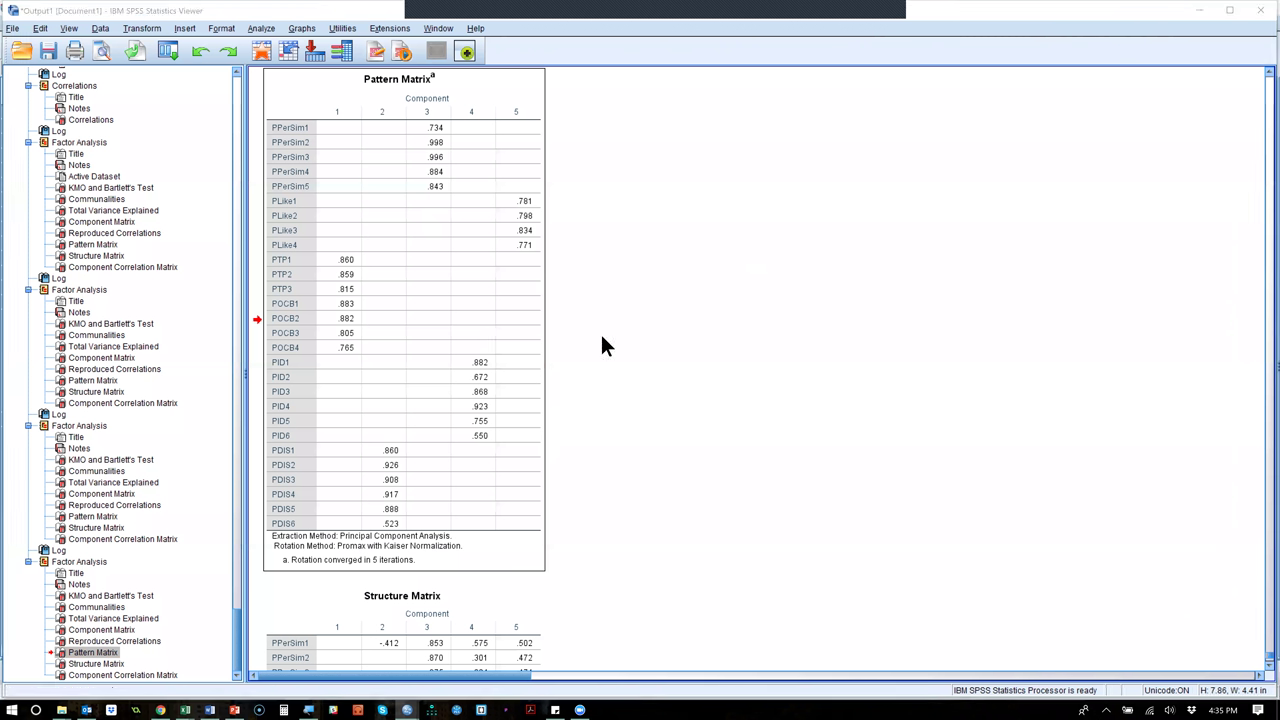
key(alt+Tab)
key(Tab)
key(Tab)
key(Down)
key(Left)
key(Down)
key(Up)
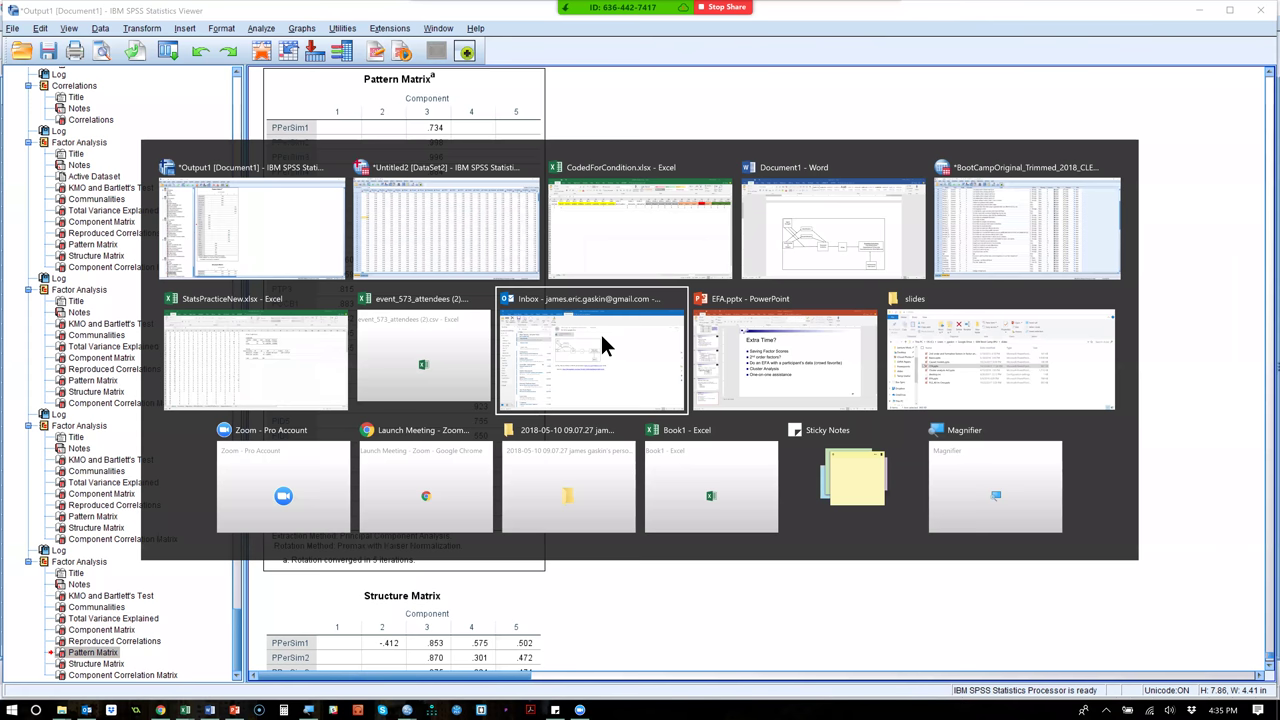
key(Return)
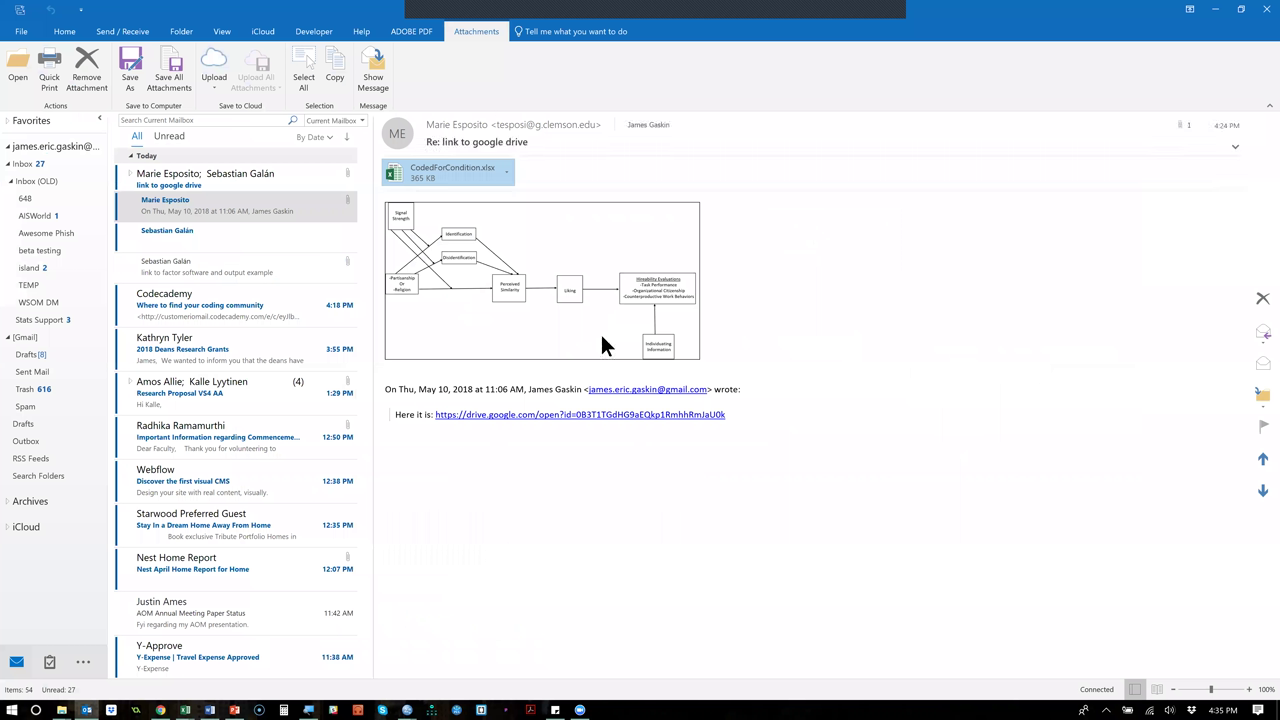
Start a reply to the "link to google drive" message and paste the Pattern Matrix into its body.
key(ctrl+r)
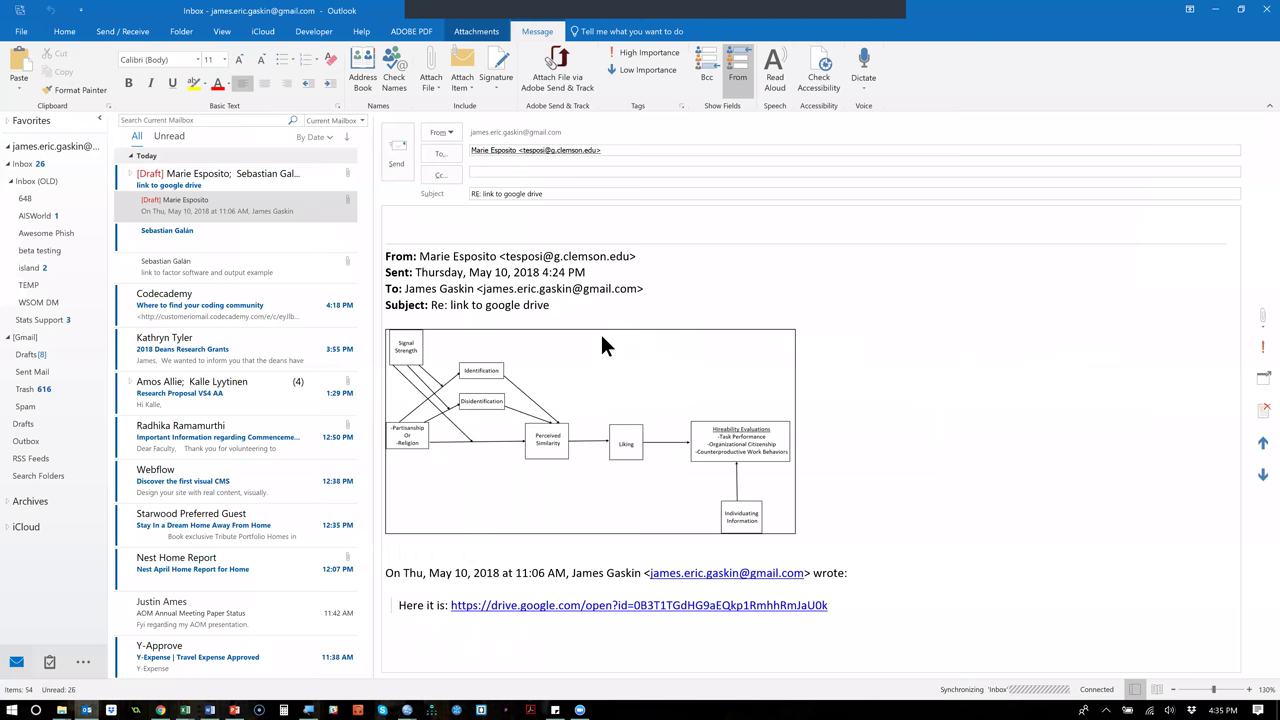
key(ctrl+v)
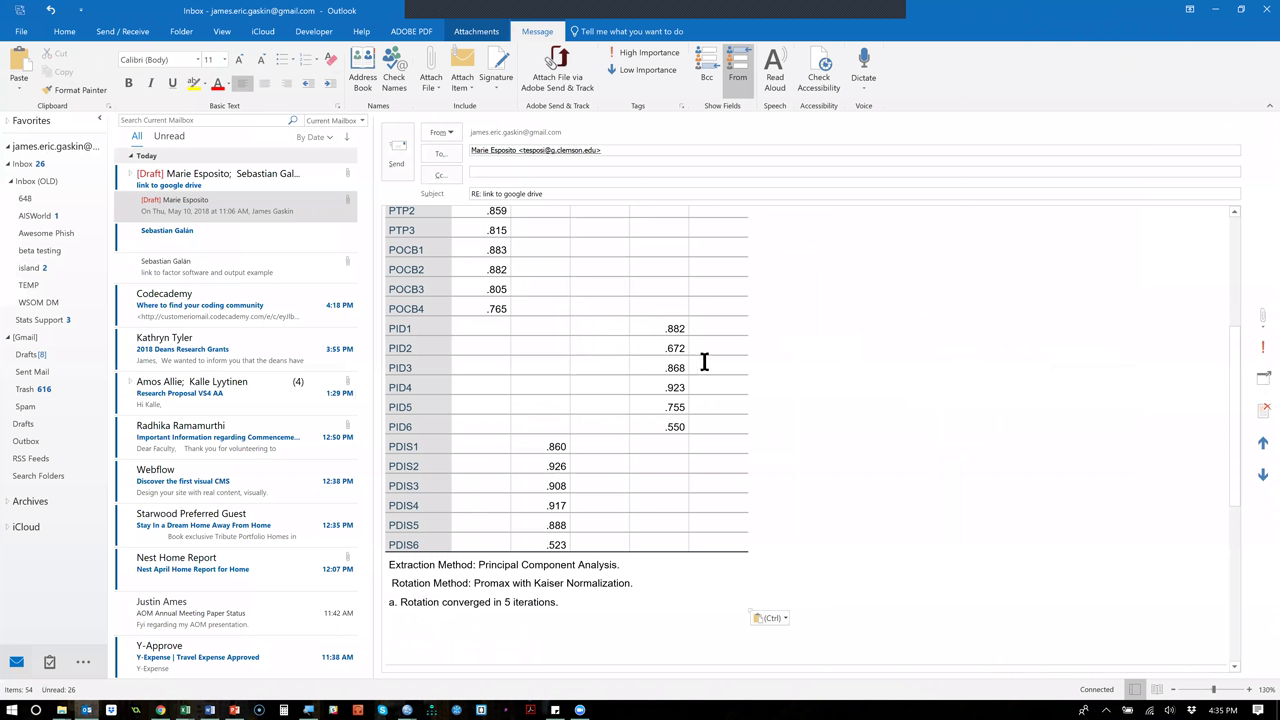
scroll(703, 360, up, 5)
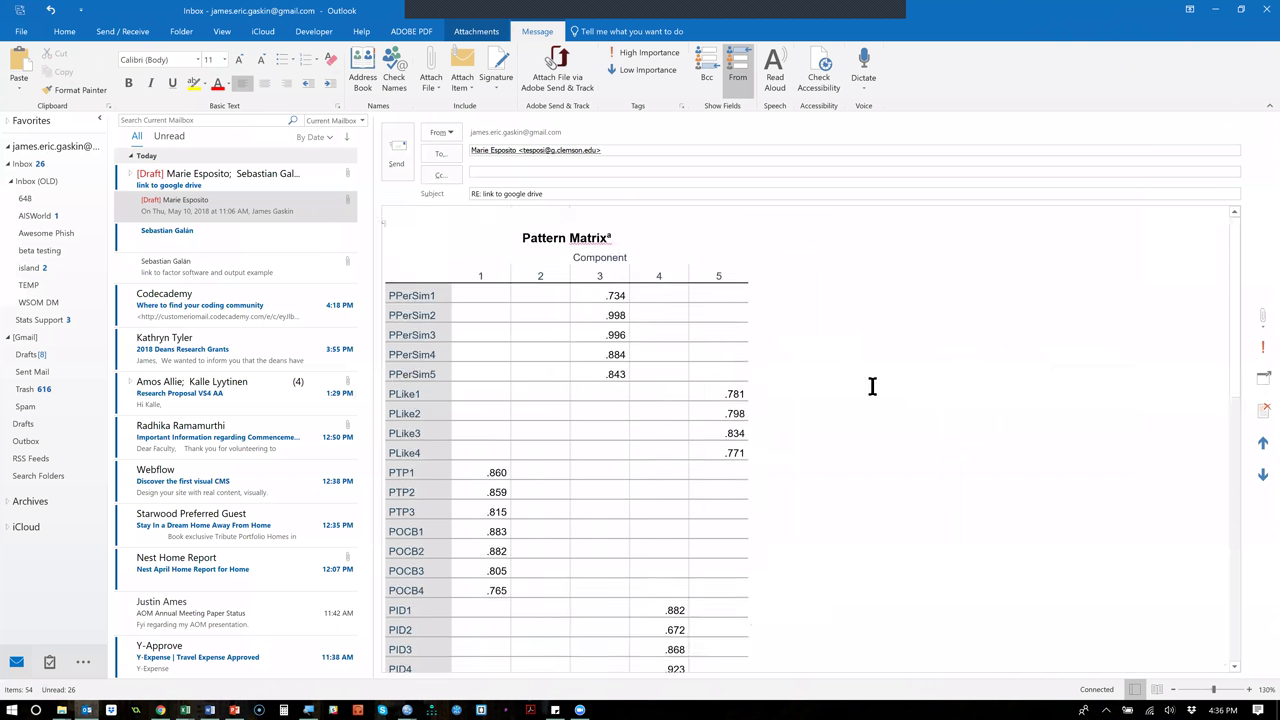
Compare the Pattern Matrix in SPSS with the research model diagram in the Word document.
key(alt+Tab)
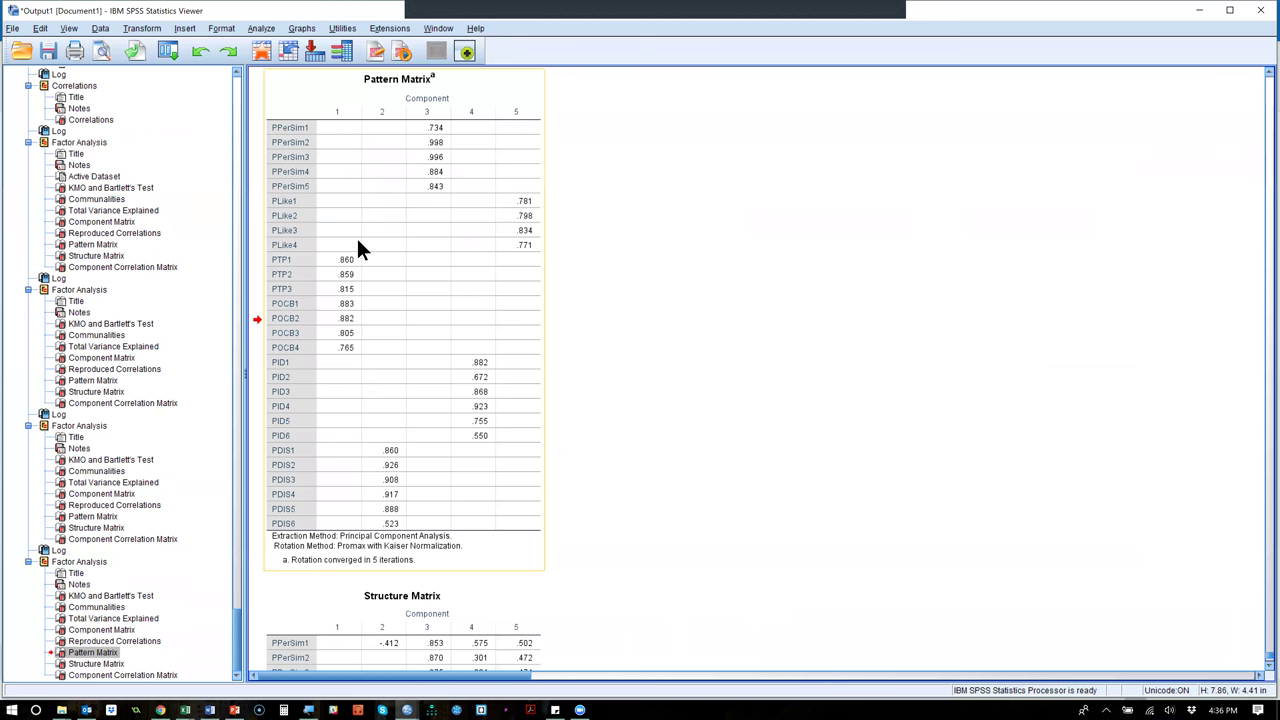
click(358, 243)
key(alt+Tab)
key(Tab)
key(Tab)
key(Tab)
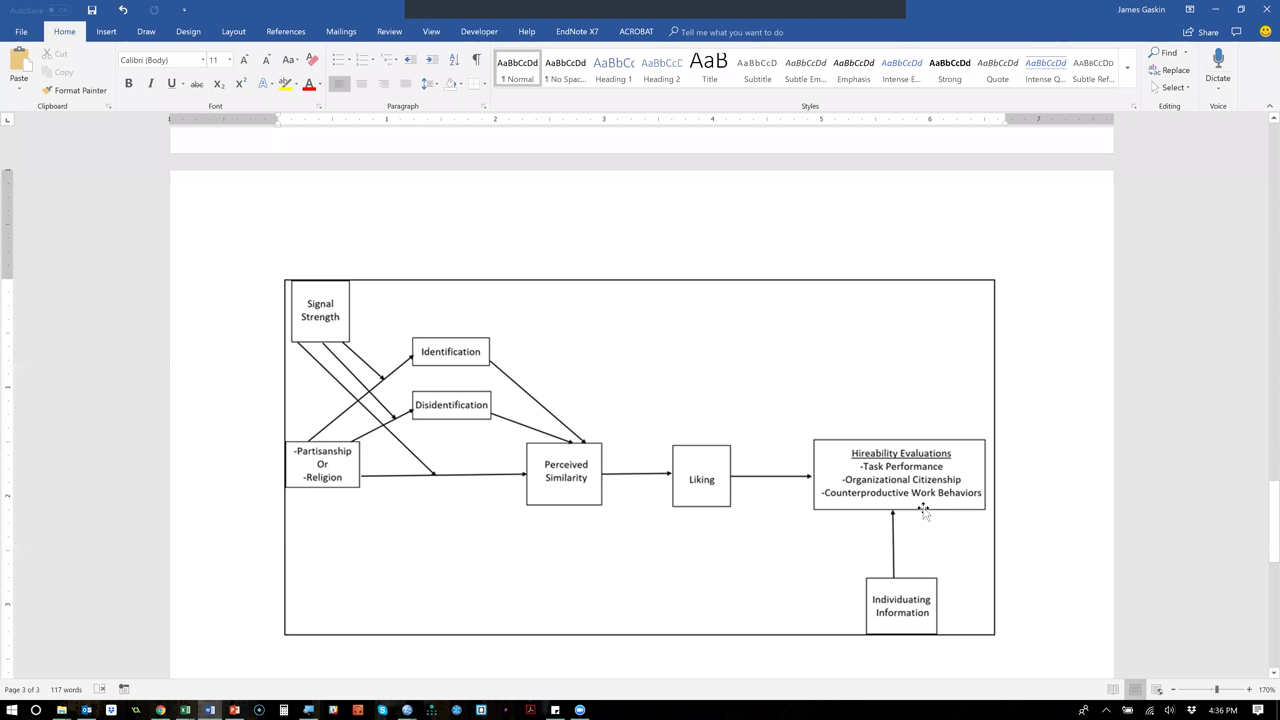
key(alt+Tab)
key(alt+Tab)
key(alt+shift+Tab)
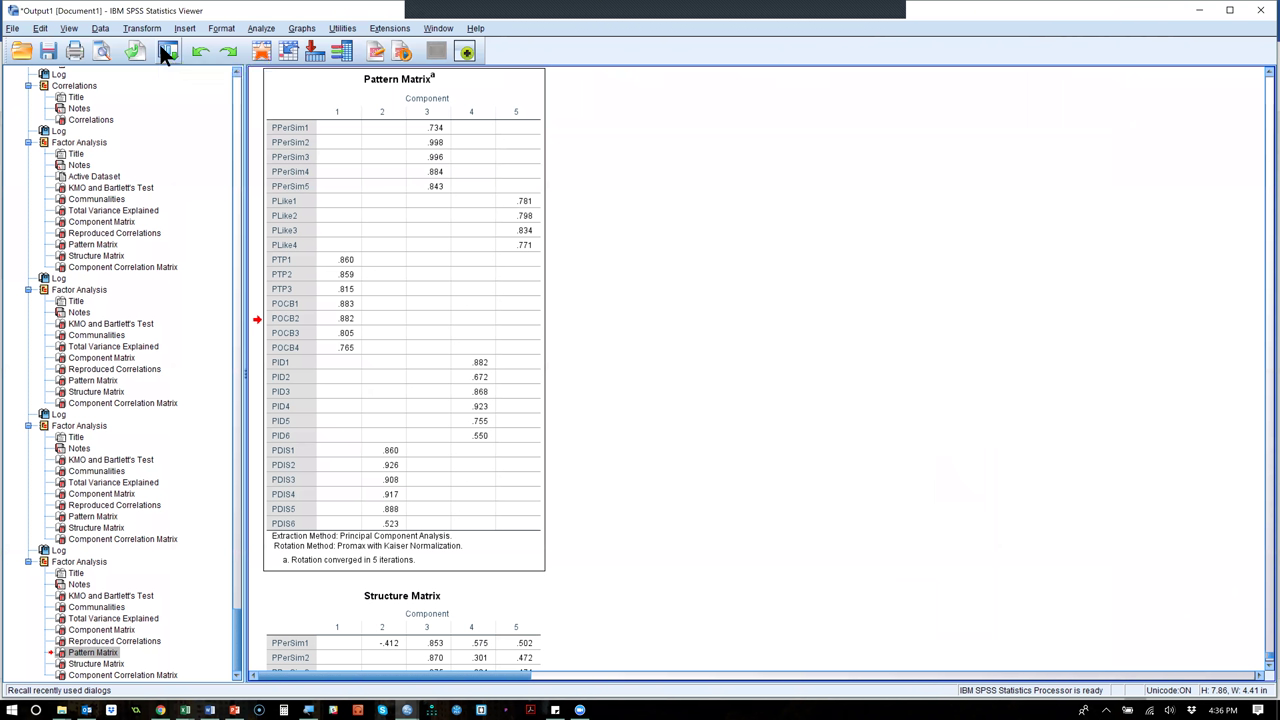
key(alt+Tab)
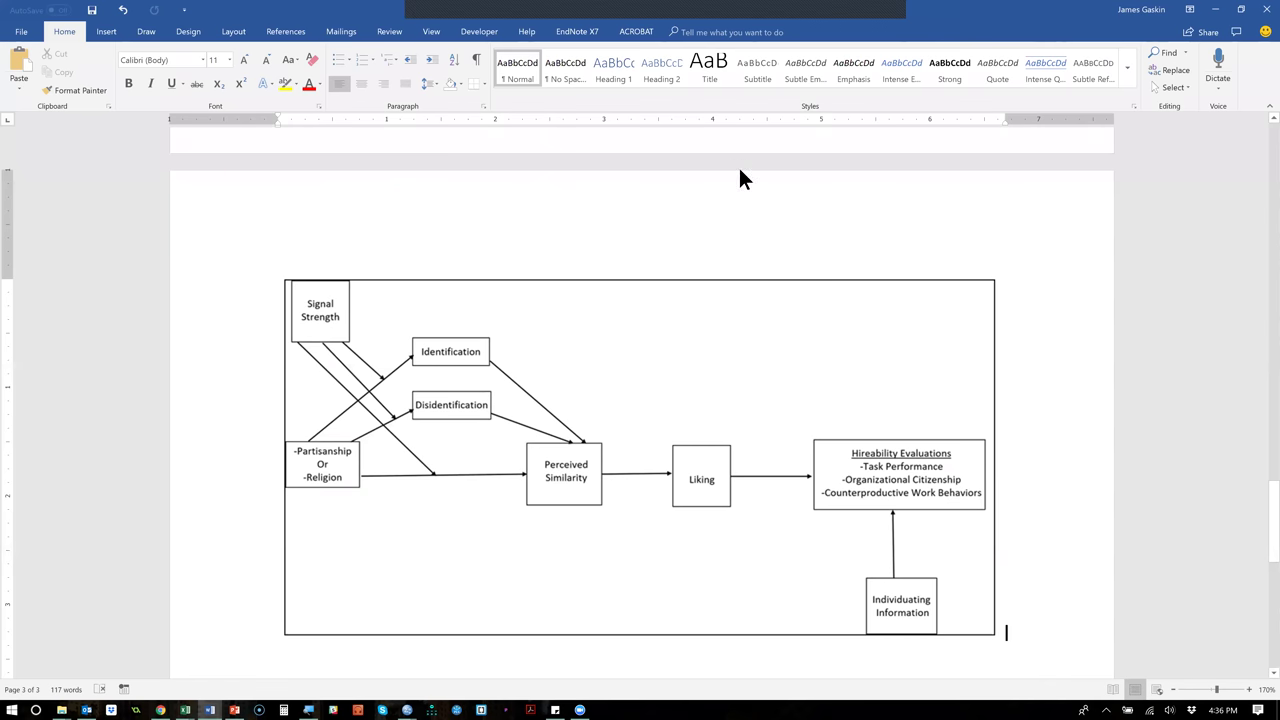
key(alt+Tab)
key(alt+Tab)
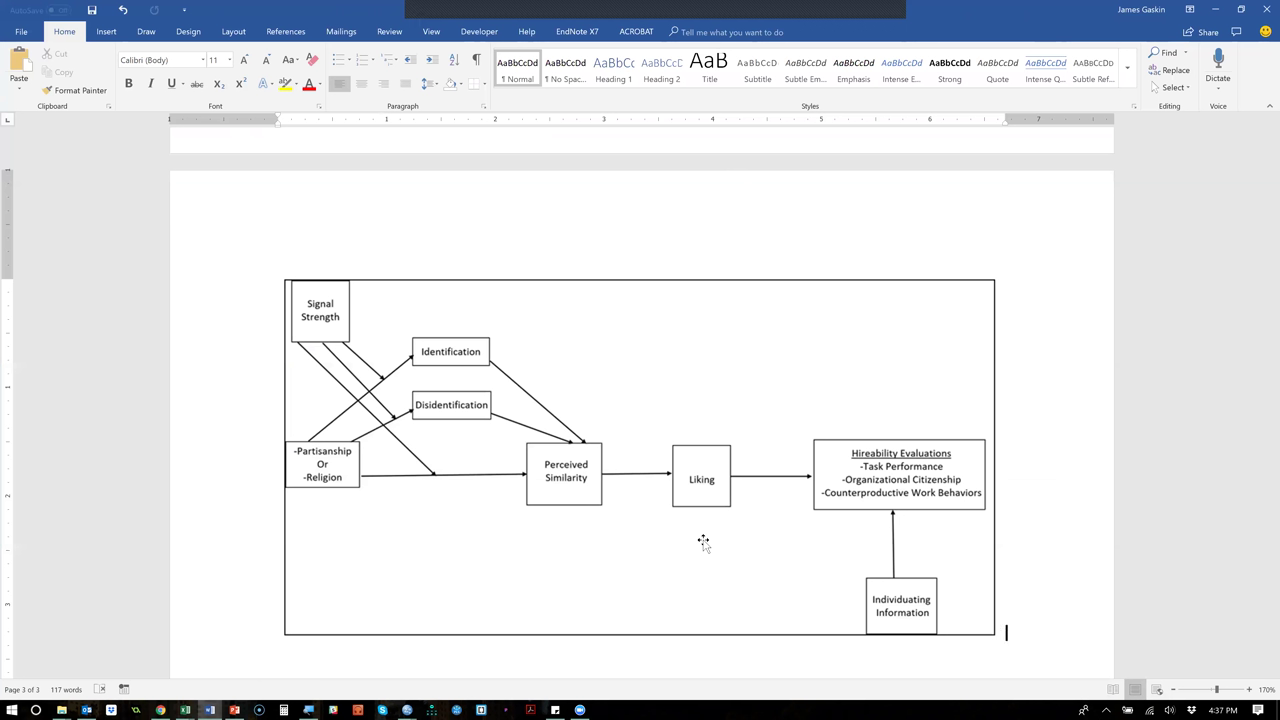
Return to SPSS and remove all variables from the factor analysis.
key(alt+Tab)
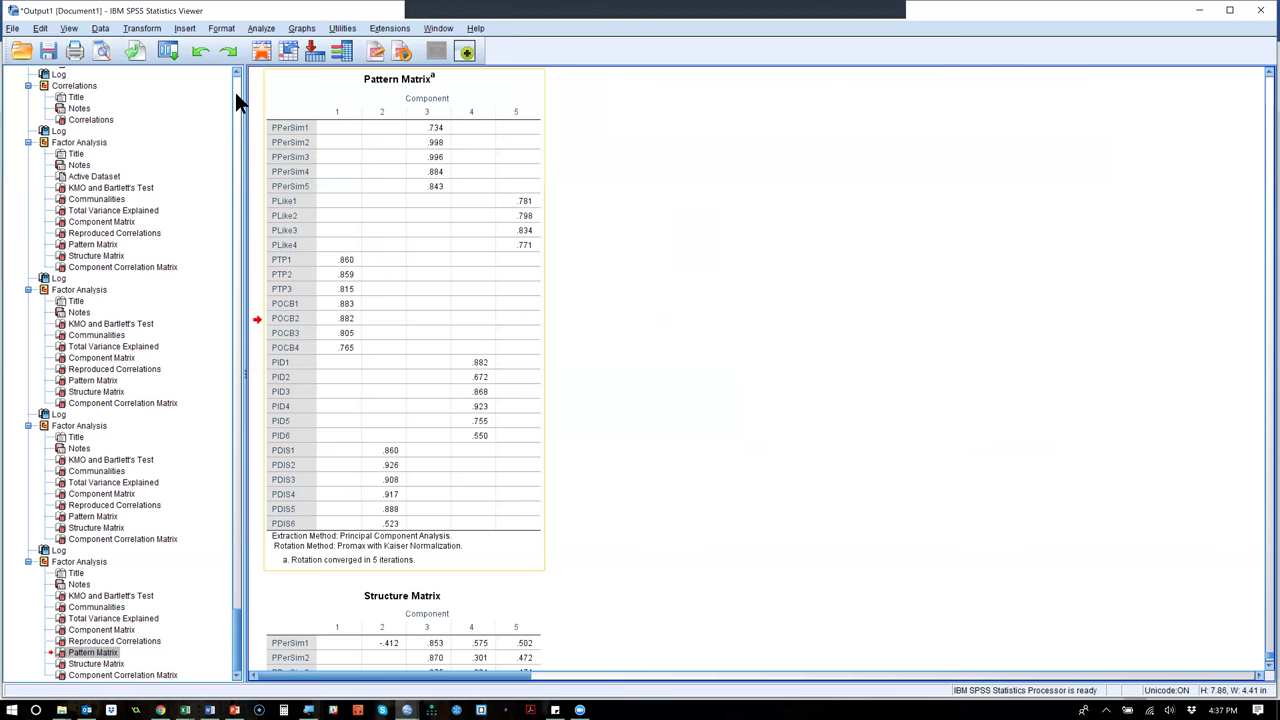
click(167, 51)
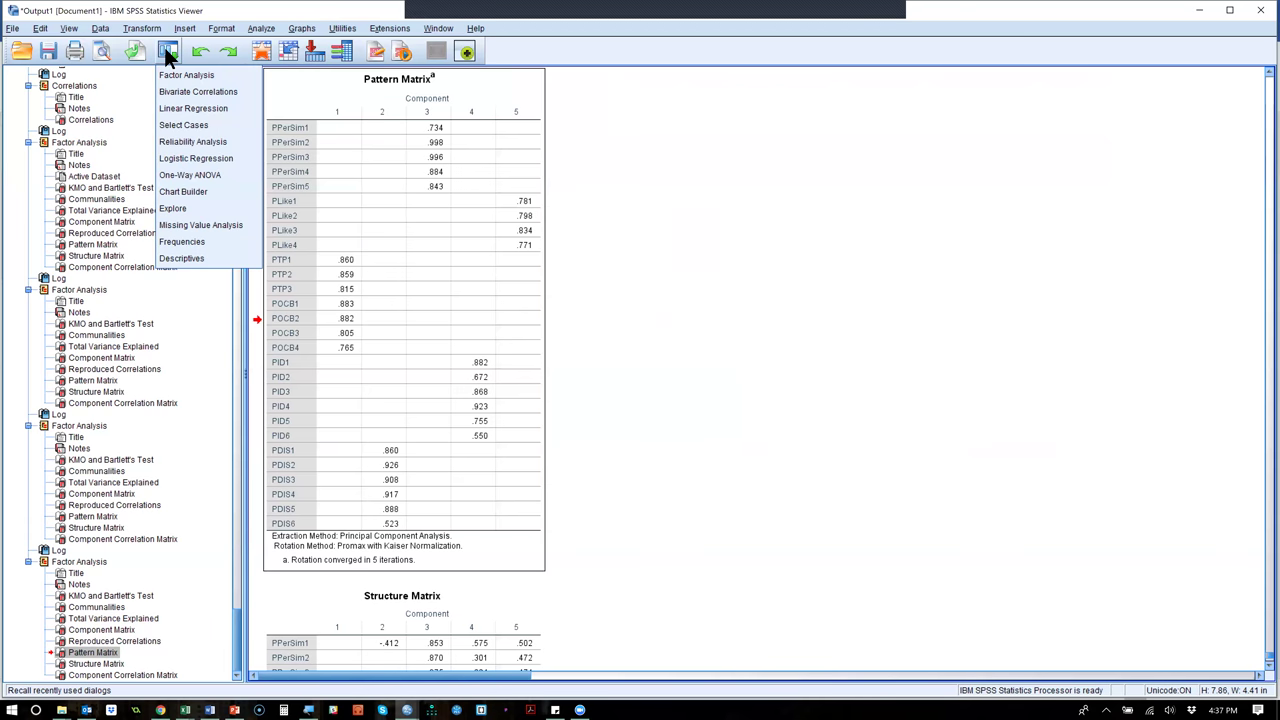
click(186, 75)
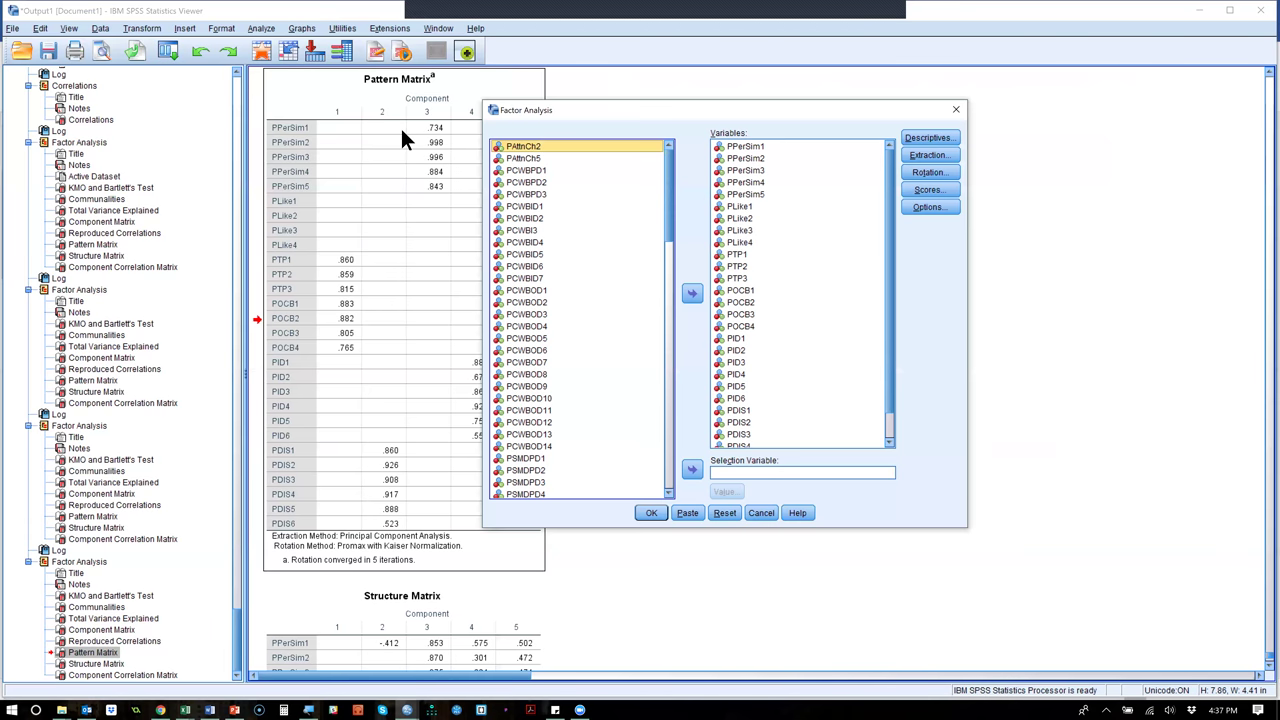
click(795, 230)
key(ctrl+a)
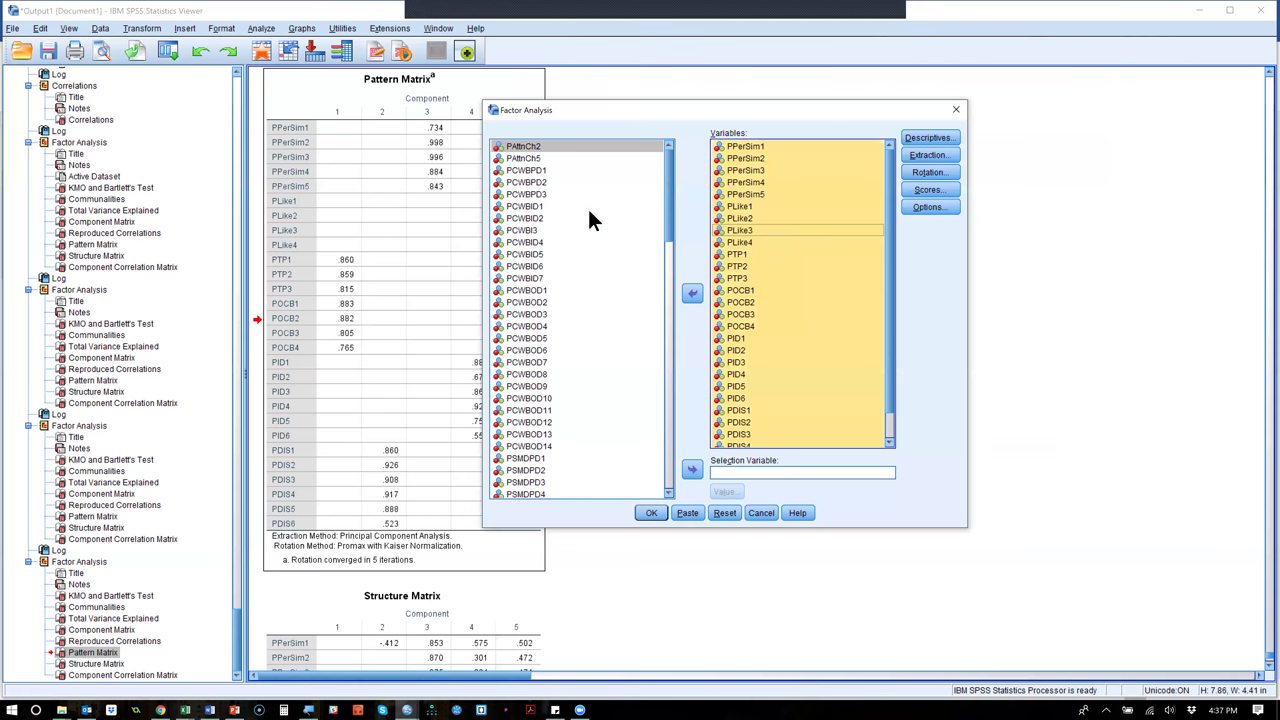
click(692, 293)
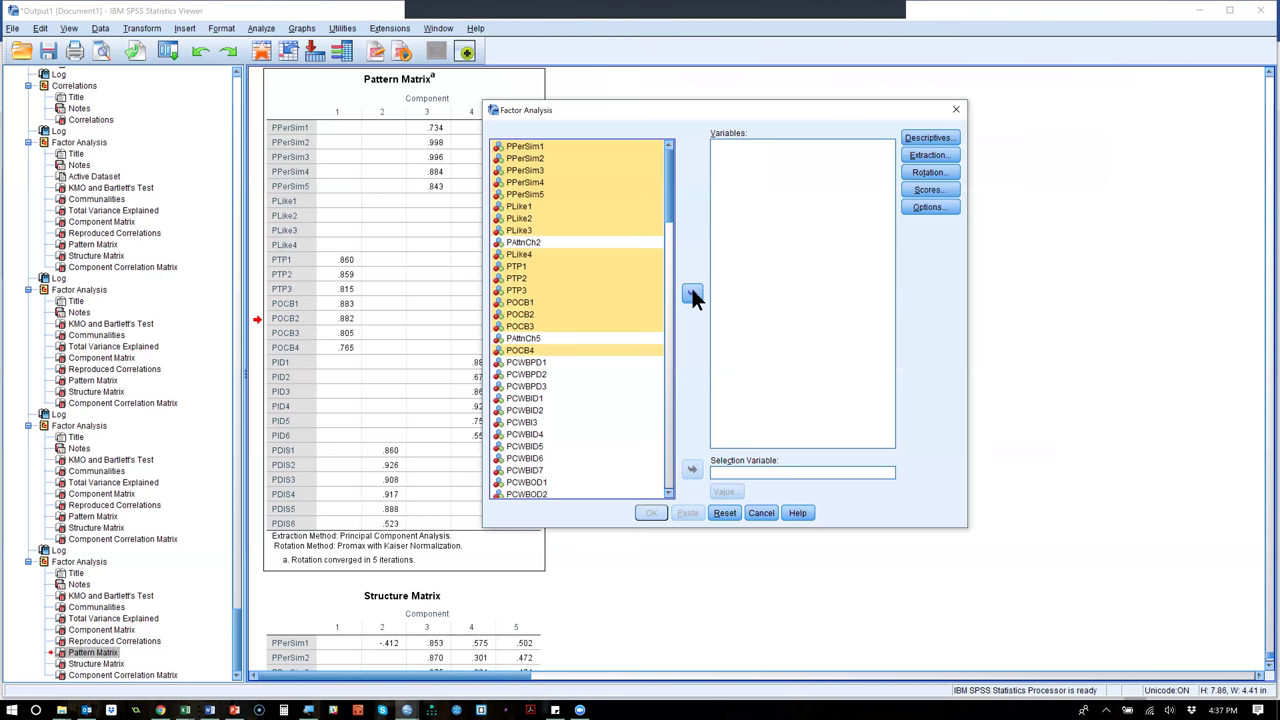
Add the items PCWBPD1 through PCWBOD14 as the analysis variables and run the factor analysis.
click(563, 361)
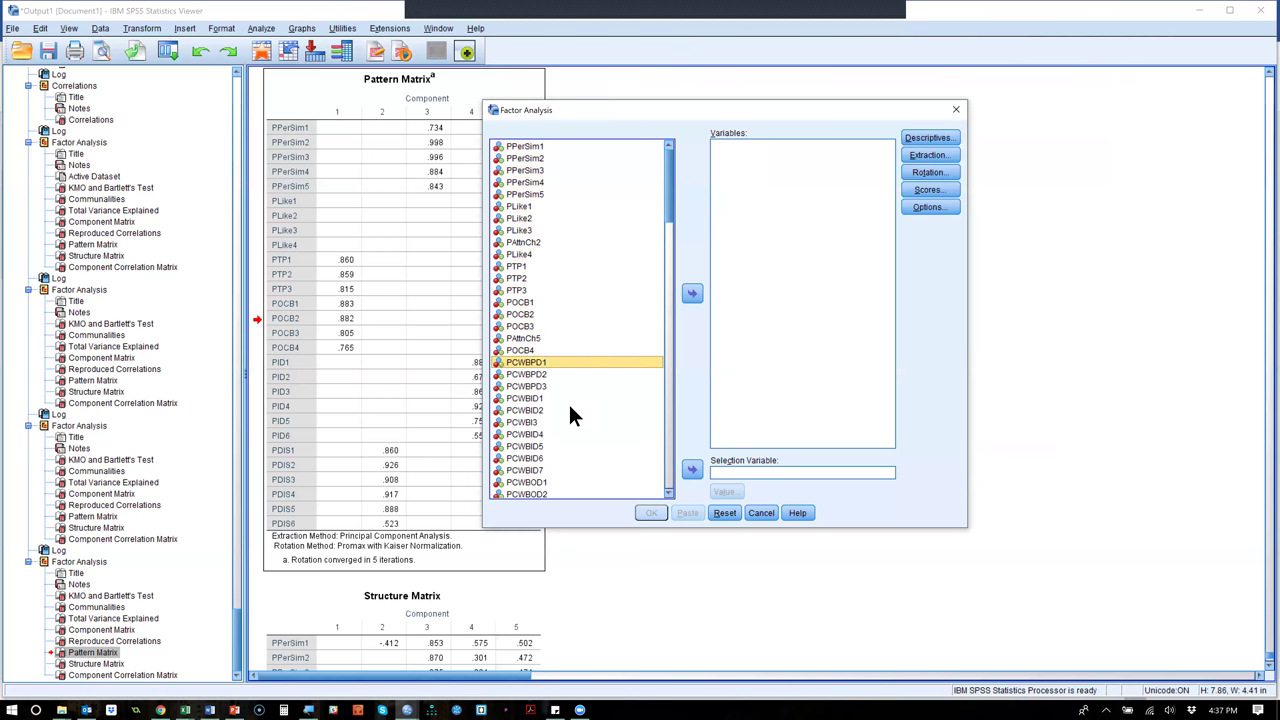
scroll(568, 402, down, 2)
scroll(568, 402, down, 4)
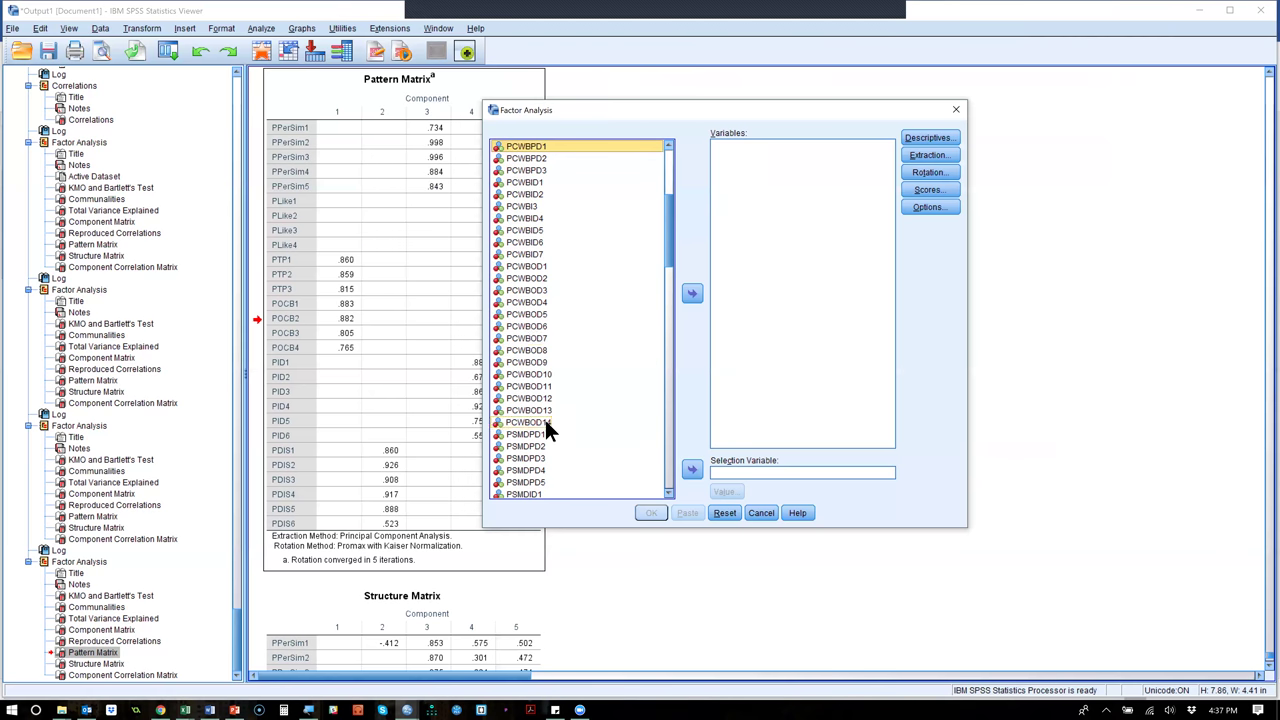
shift+click(545, 423)
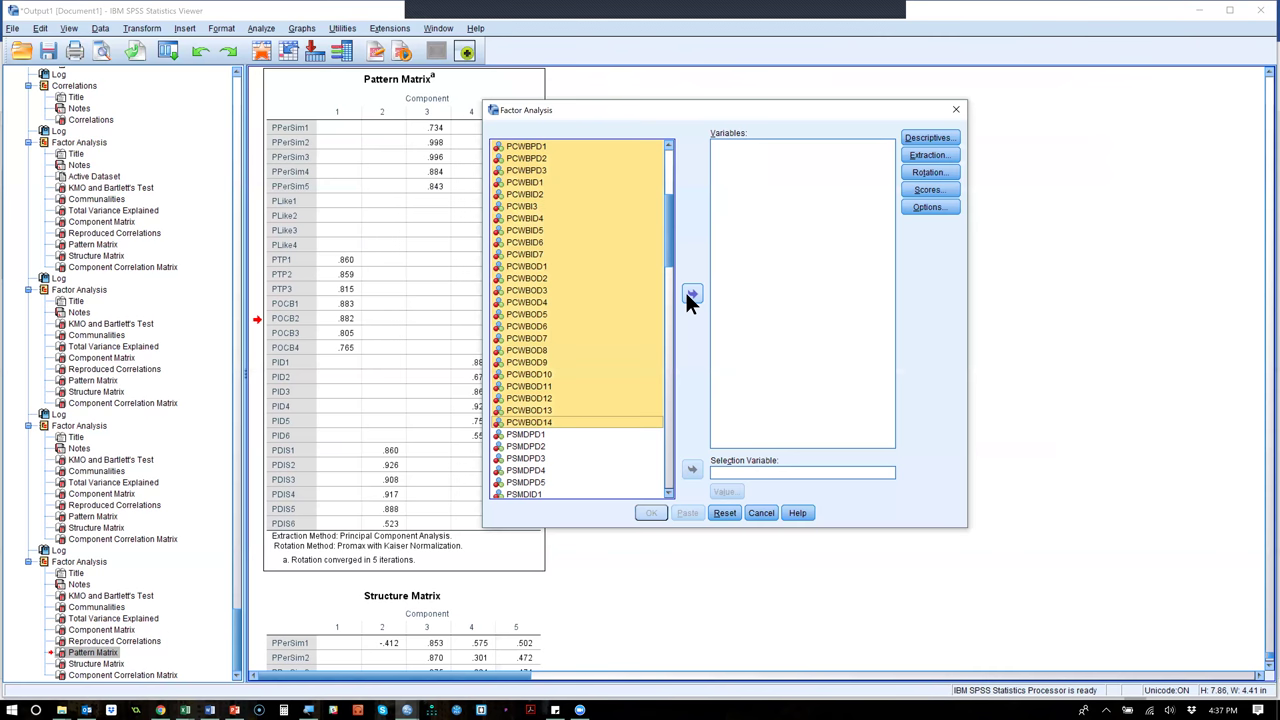
click(689, 295)
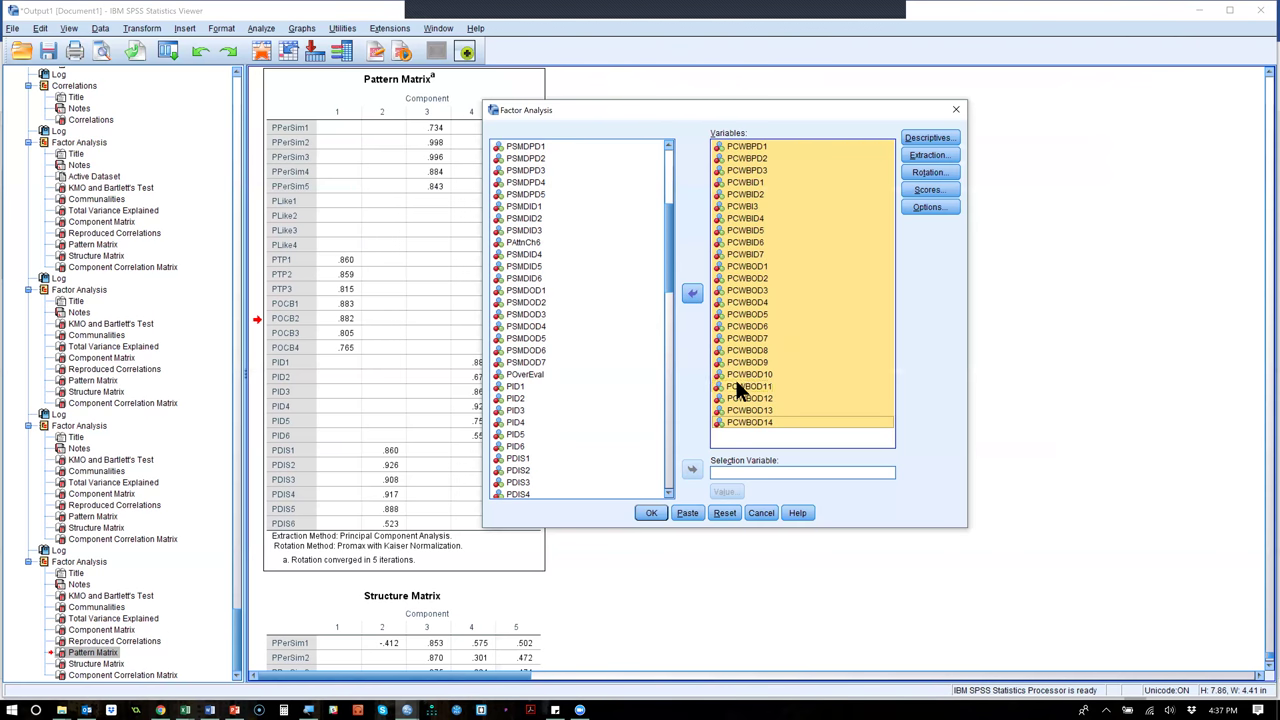
click(650, 512)
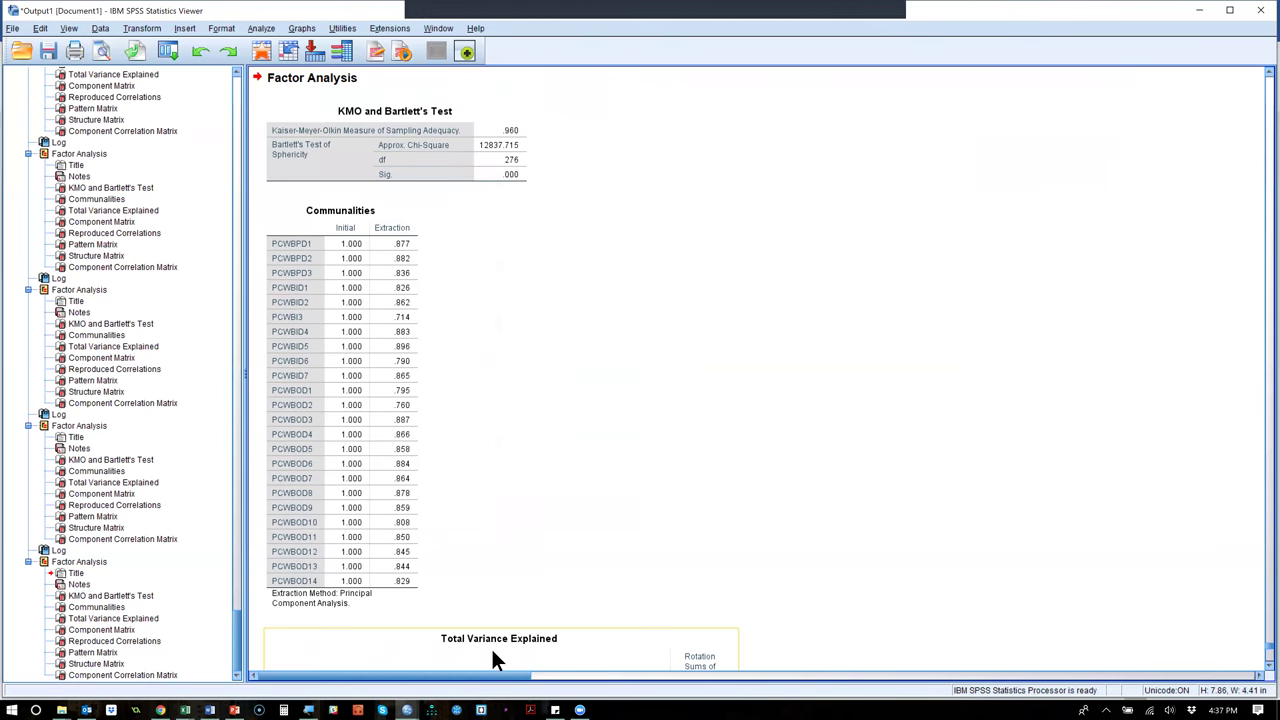
Look through the new output from the communalities to the Pattern Matrix and examine how the PCWB items load and cross-load.
scroll(491, 646, down, 3)
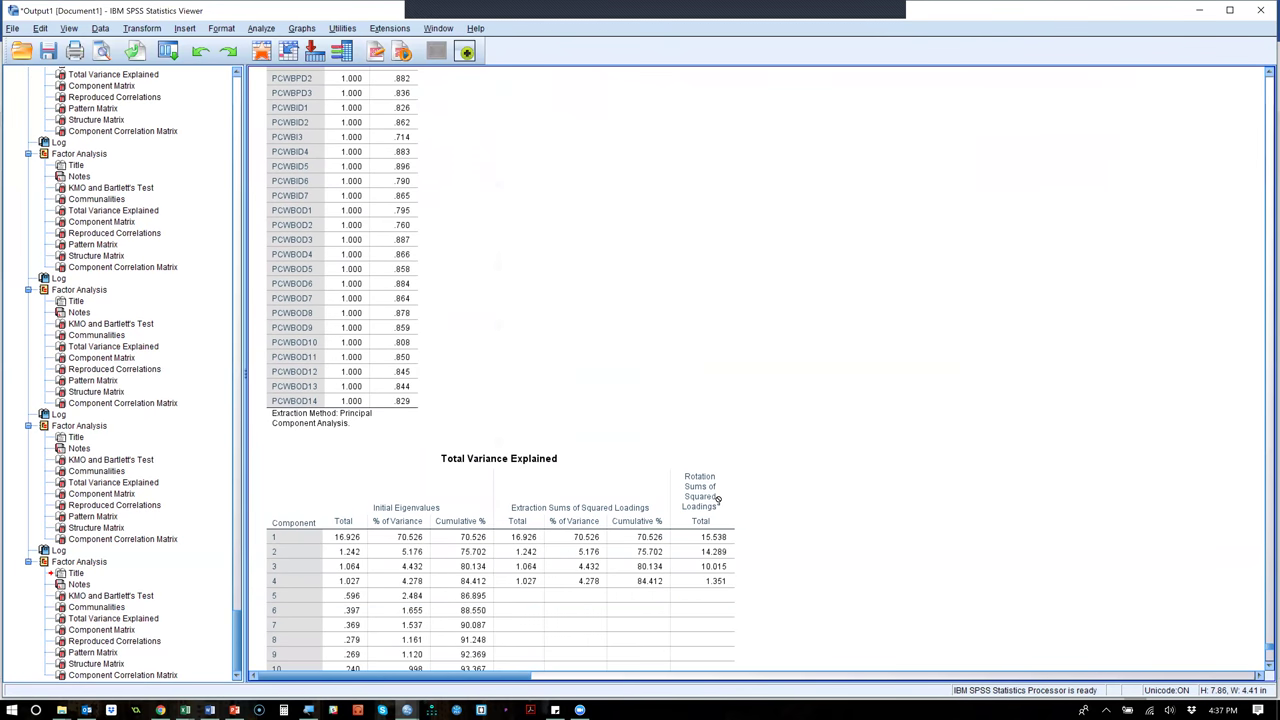
scroll(717, 499, down, 15)
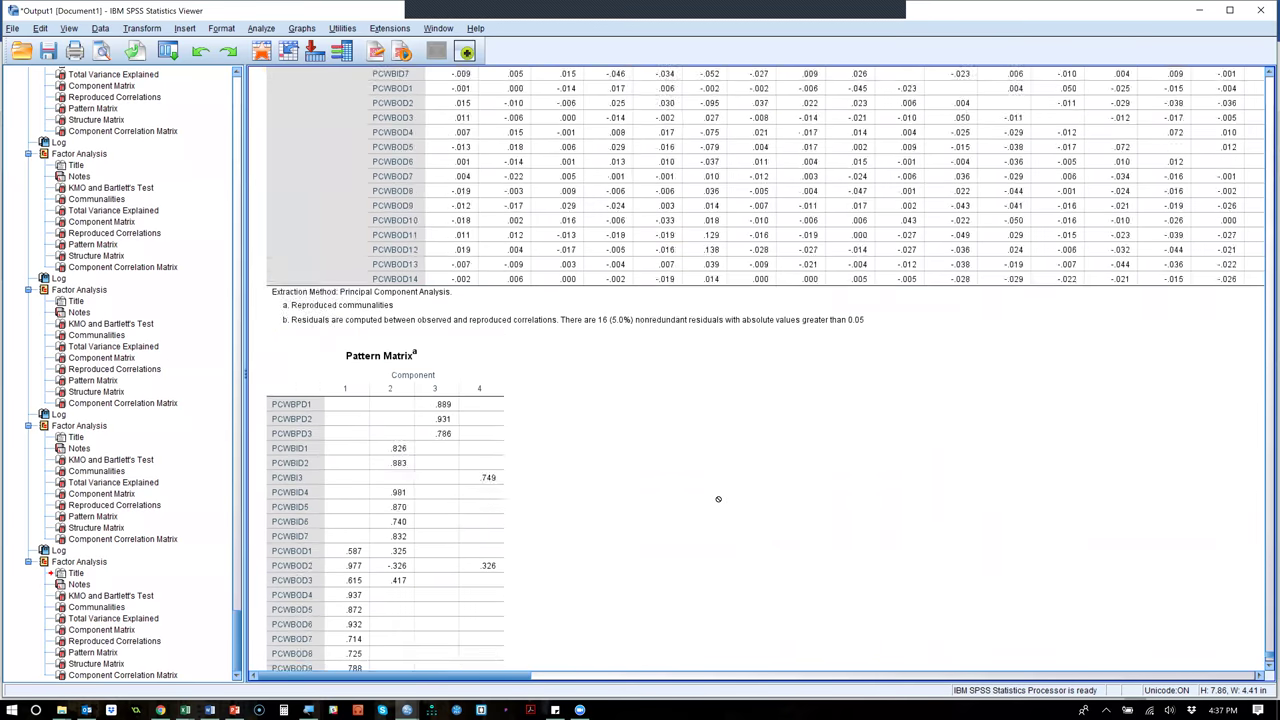
scroll(717, 499, down, 5)
scroll(717, 500, up, 1)
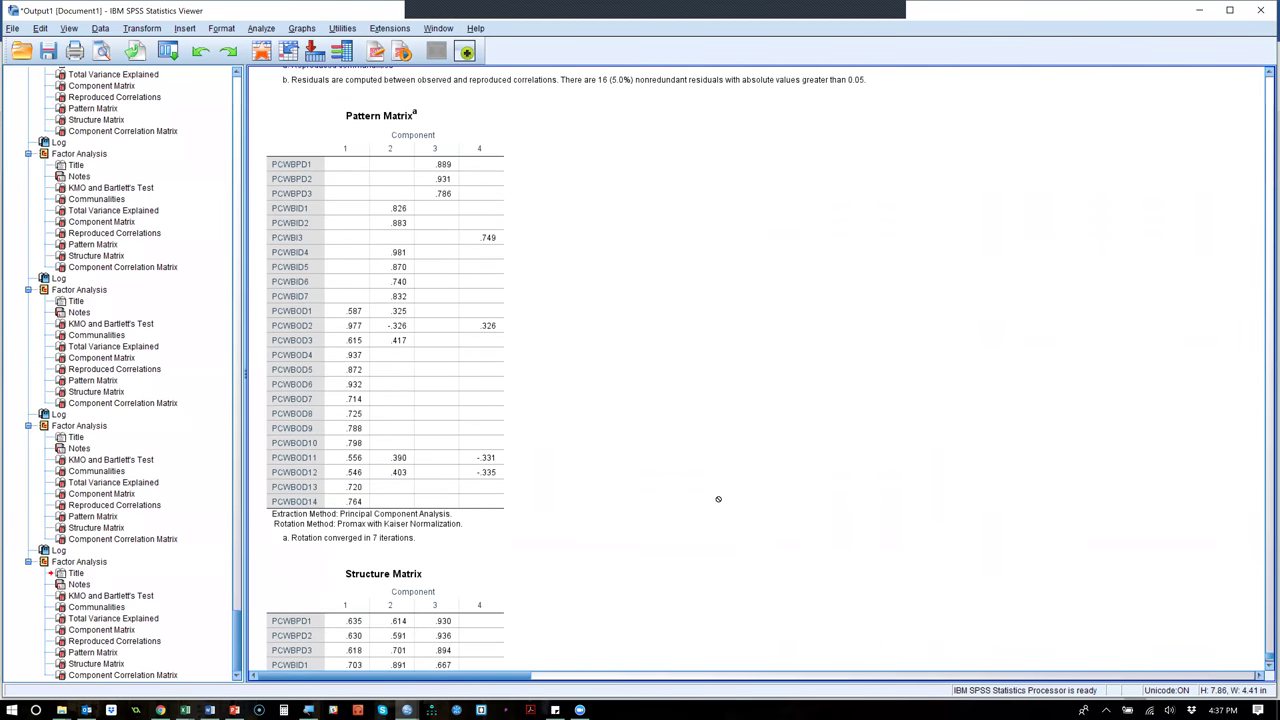
click(518, 414)
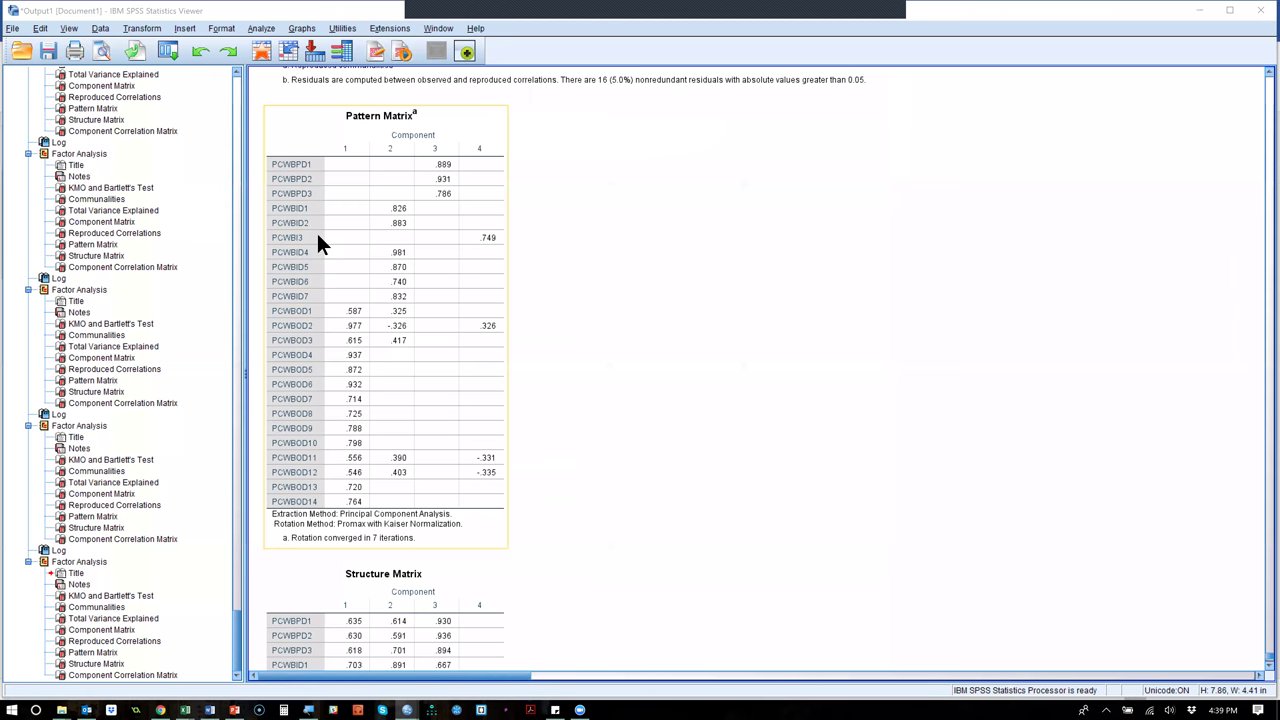
Switch to the Data Editor's variable definitions and rename the variable PCWBI3 as PCWBID3.
key(alt+Tab)
key(alt+Tab)
key(alt+Tab)
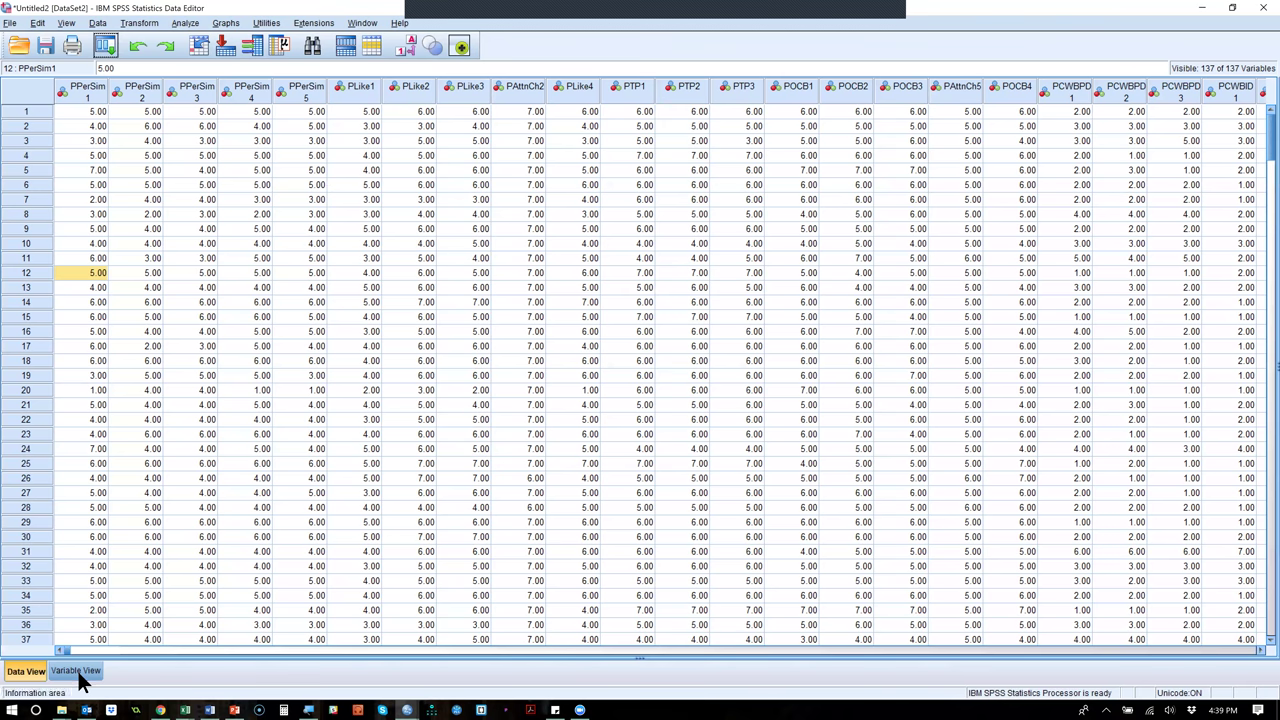
click(77, 671)
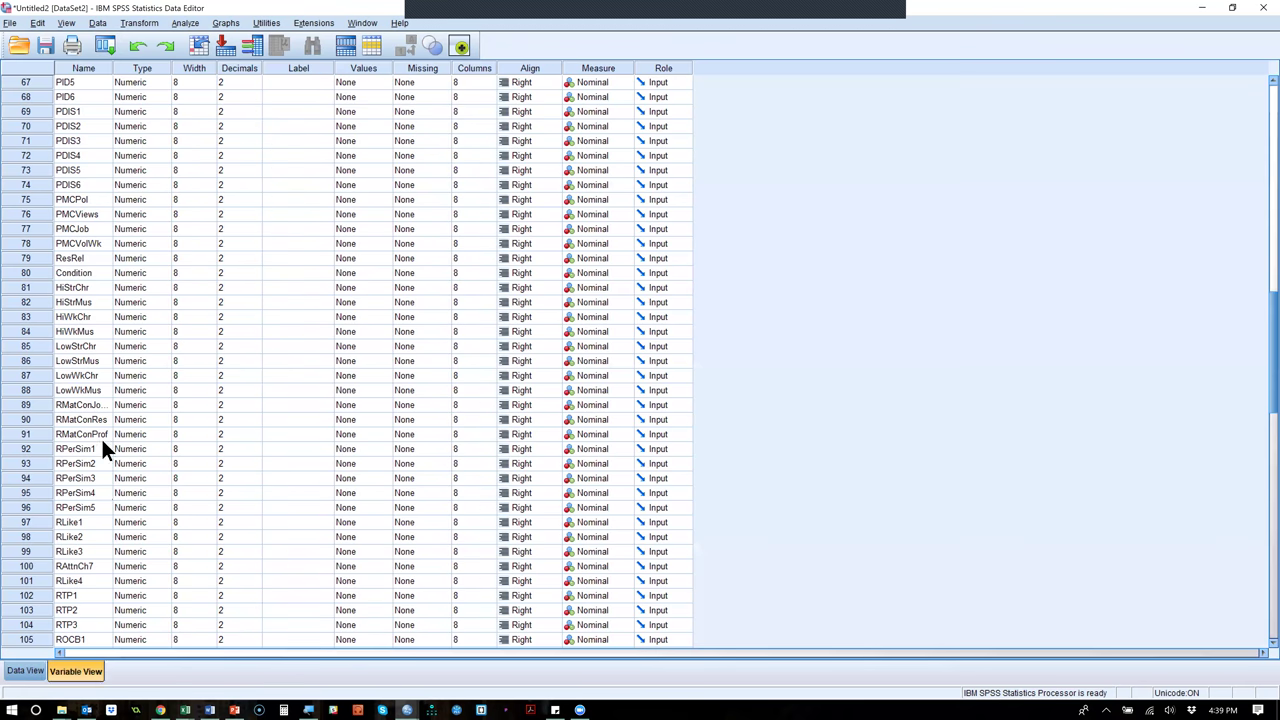
scroll(101, 476, down, 4)
scroll(101, 476, down, 9)
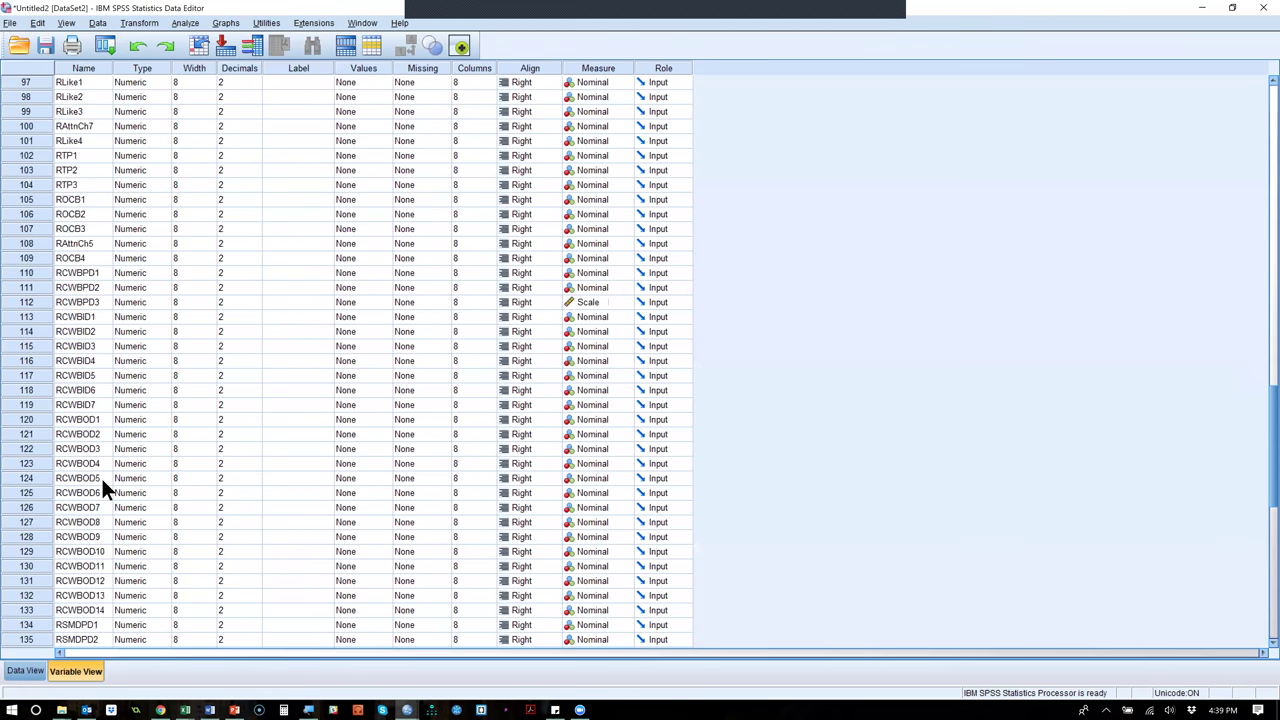
scroll(101, 476, up, 15)
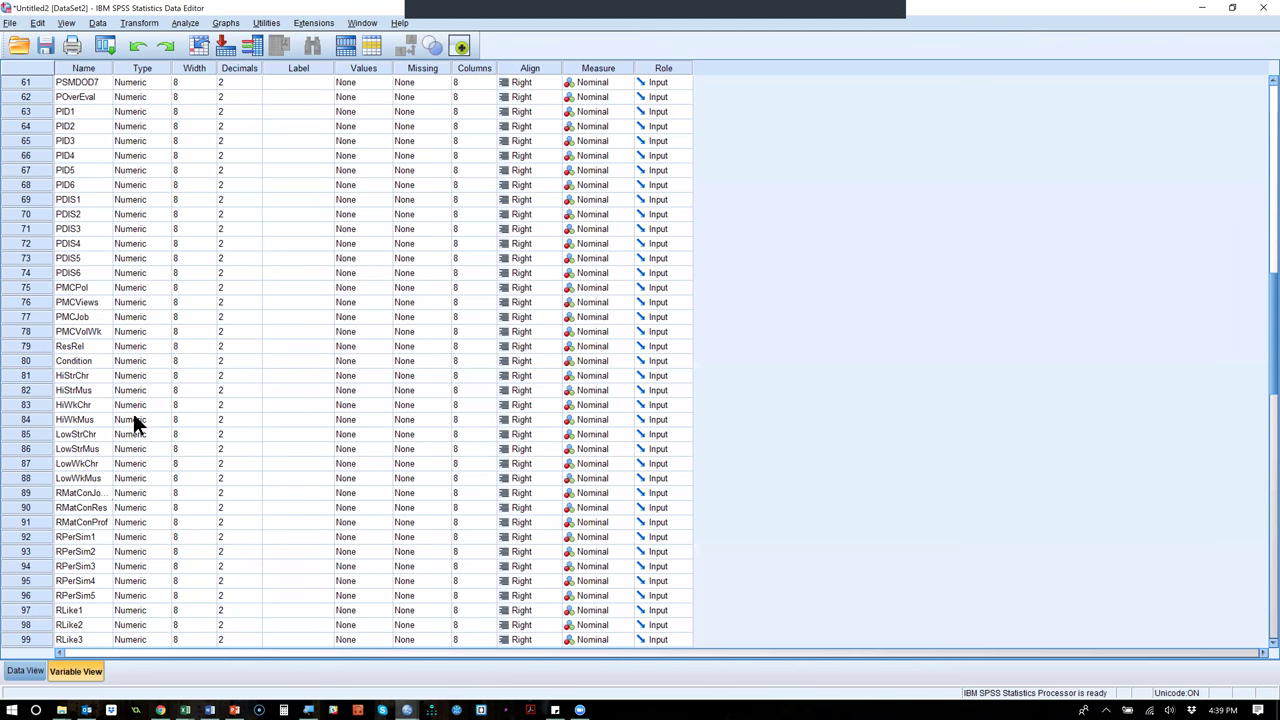
scroll(133, 418, up, 10)
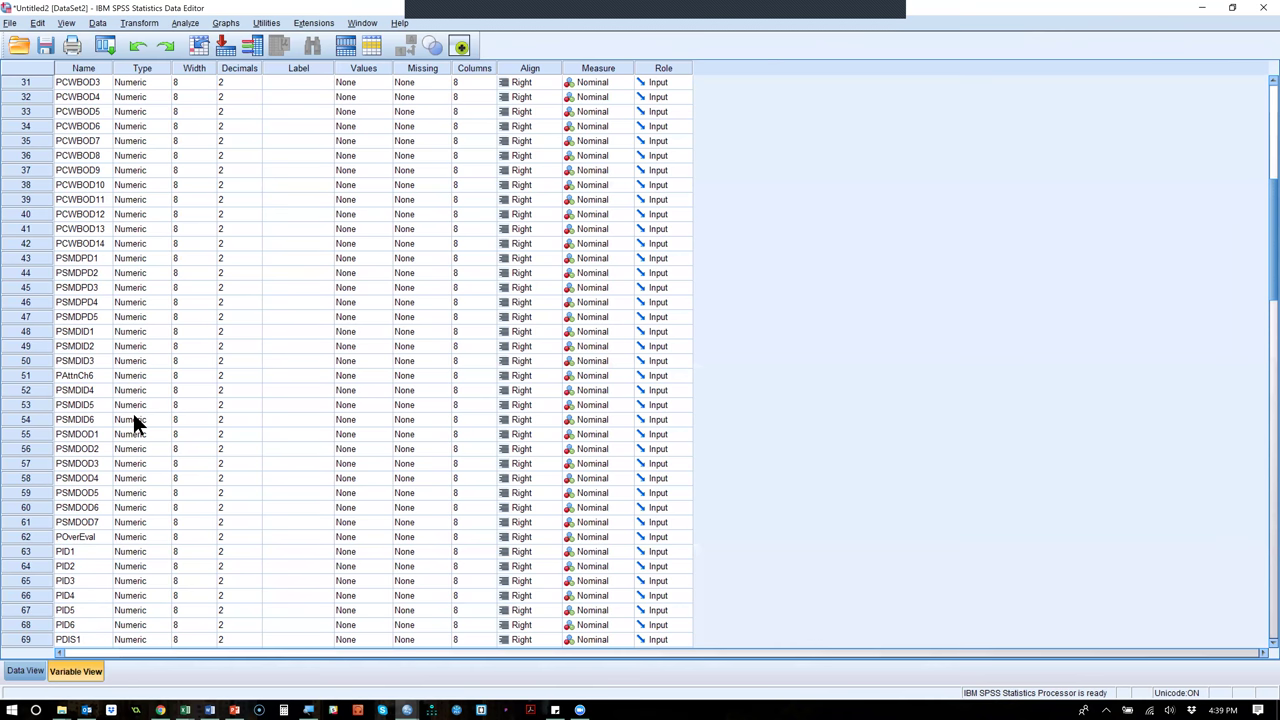
scroll(133, 413, up, 3)
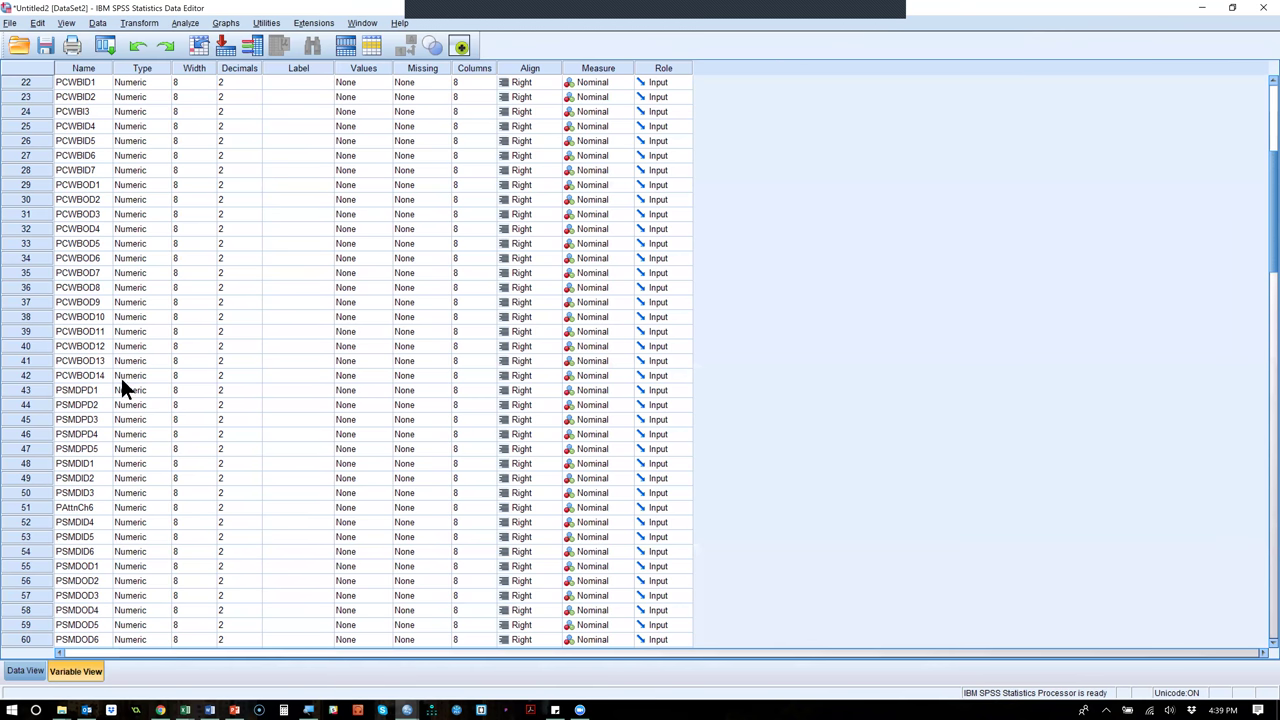
click(82, 110)
click(82, 110)
click(84, 112)
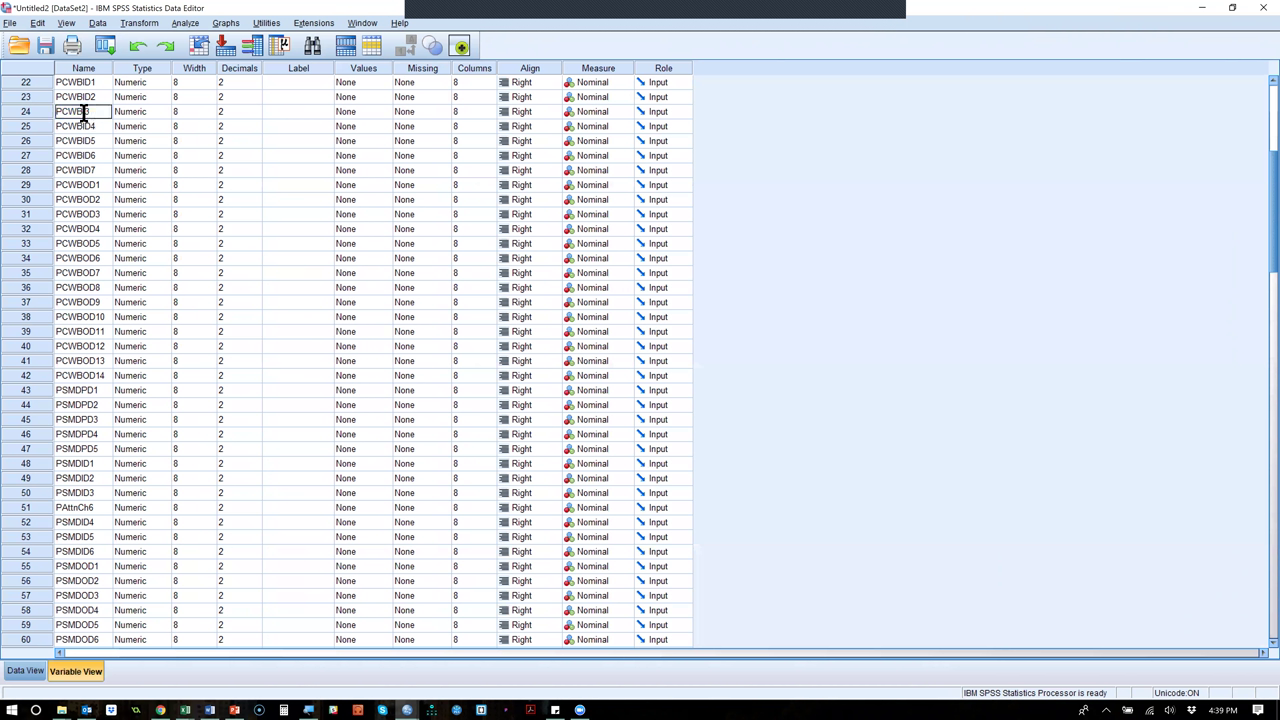
key(Return)
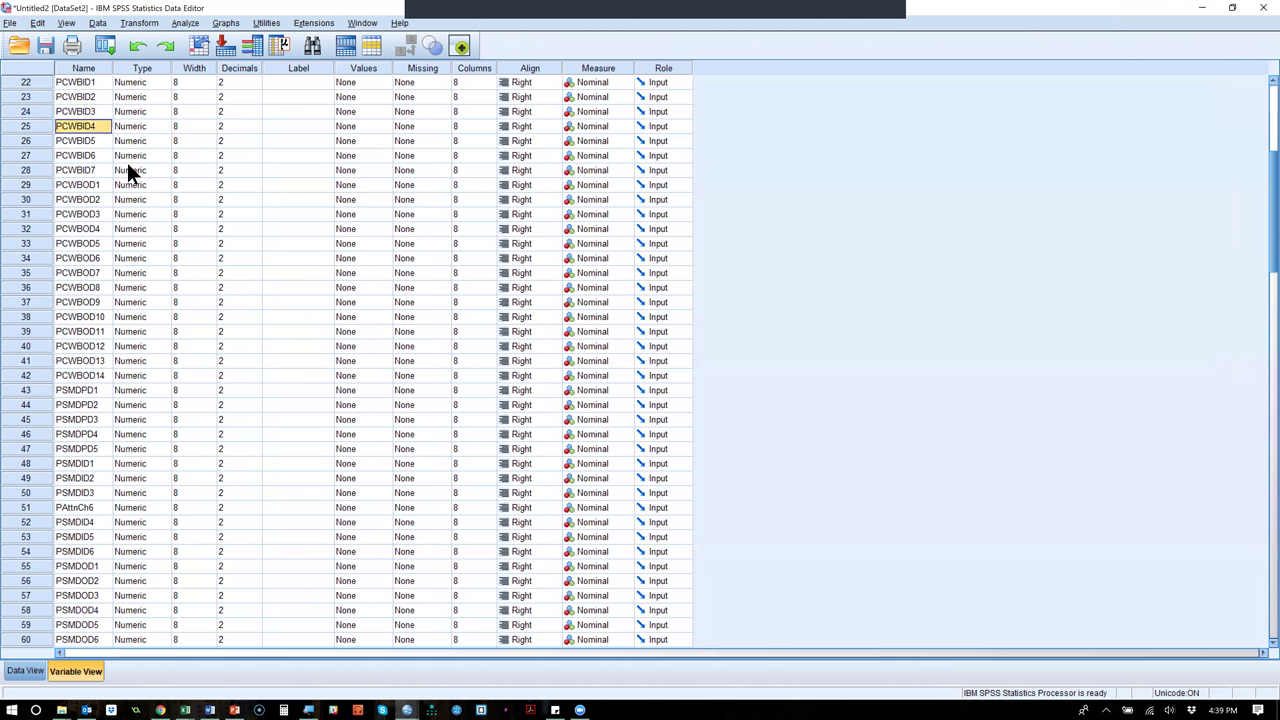
Rerun the factor analysis with the same PCWB items and go to the new Pattern Matrix.
click(105, 45)
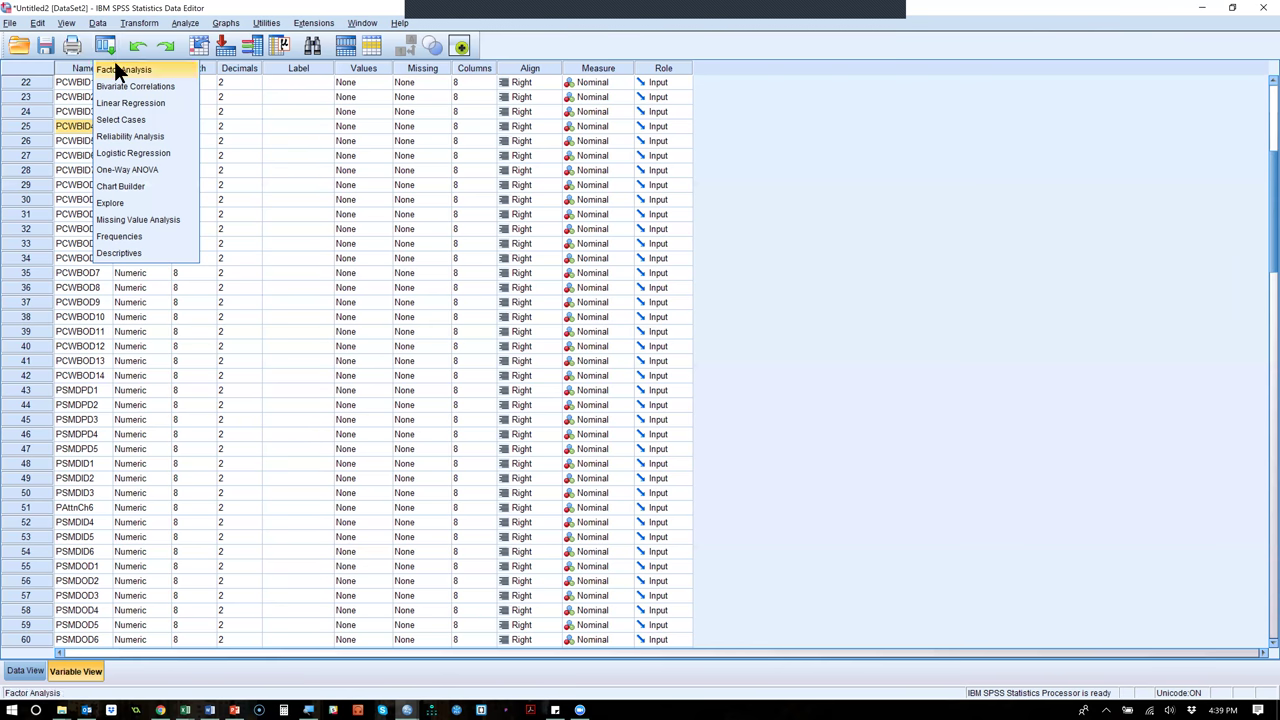
click(114, 63)
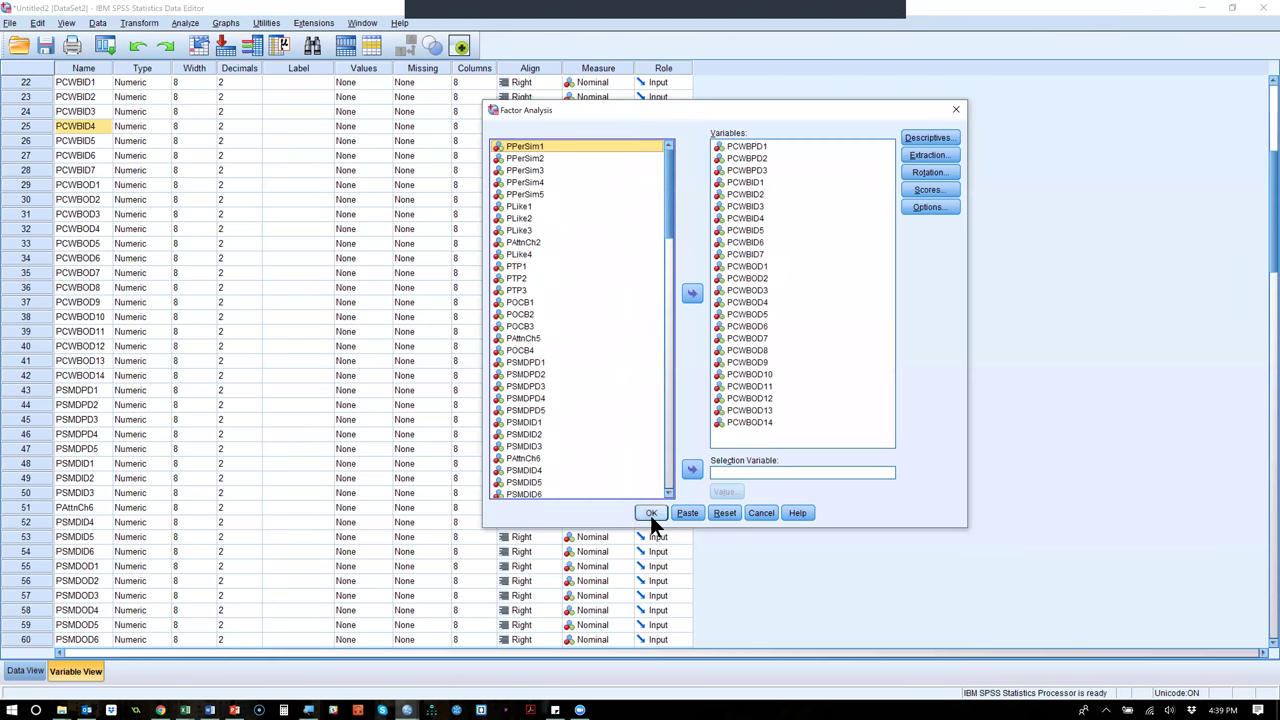
click(651, 517)
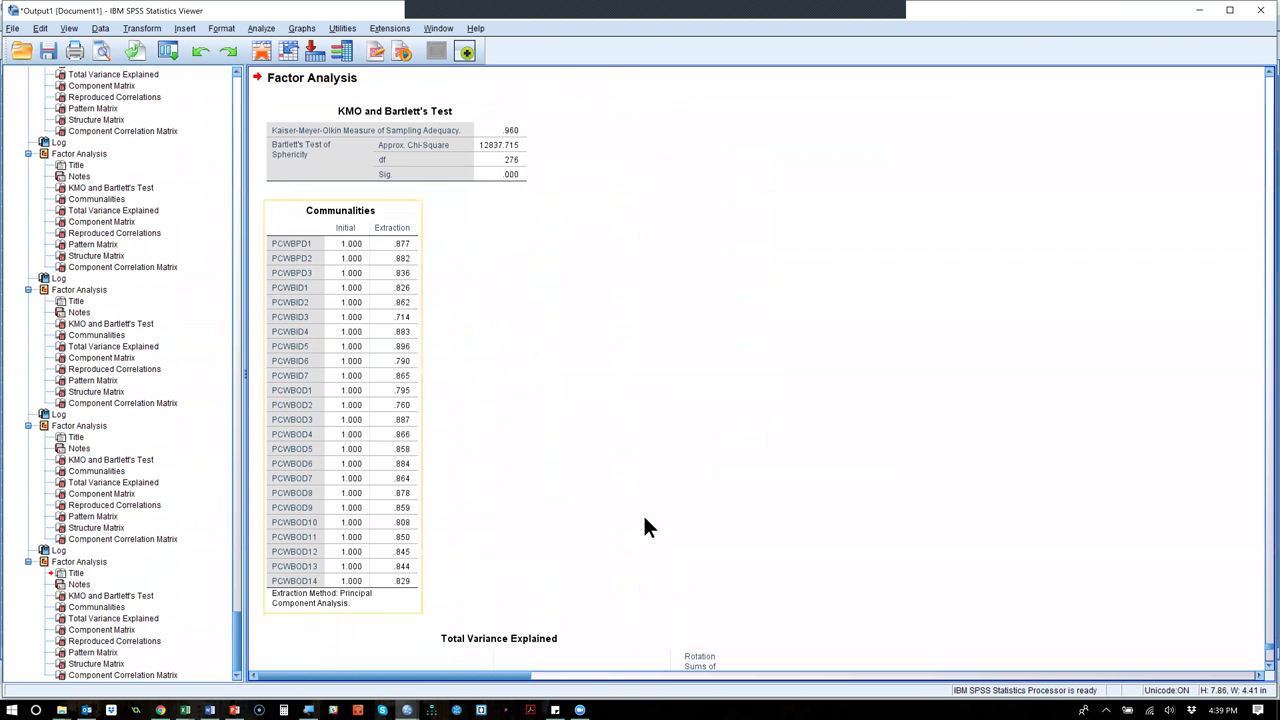
click(95, 652)
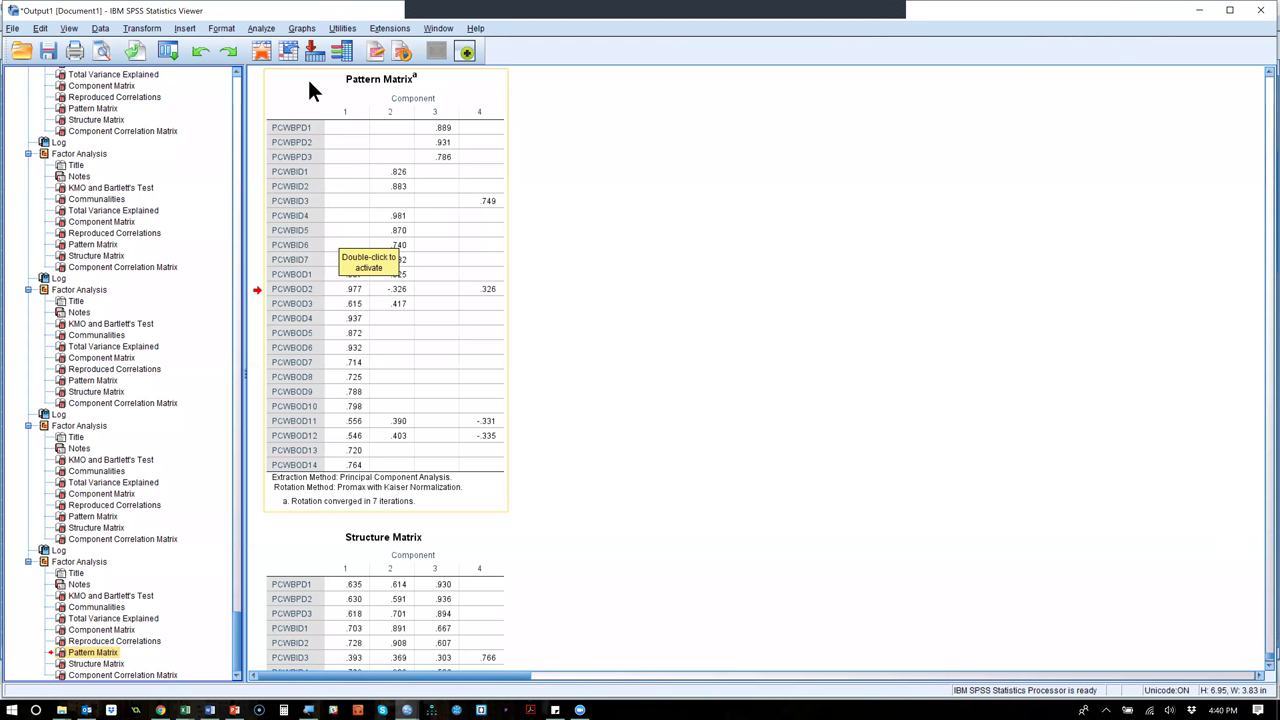
Remove PCWBID3 from the factor analysis, run it again and go to the new Pattern Matrix.
click(172, 50)
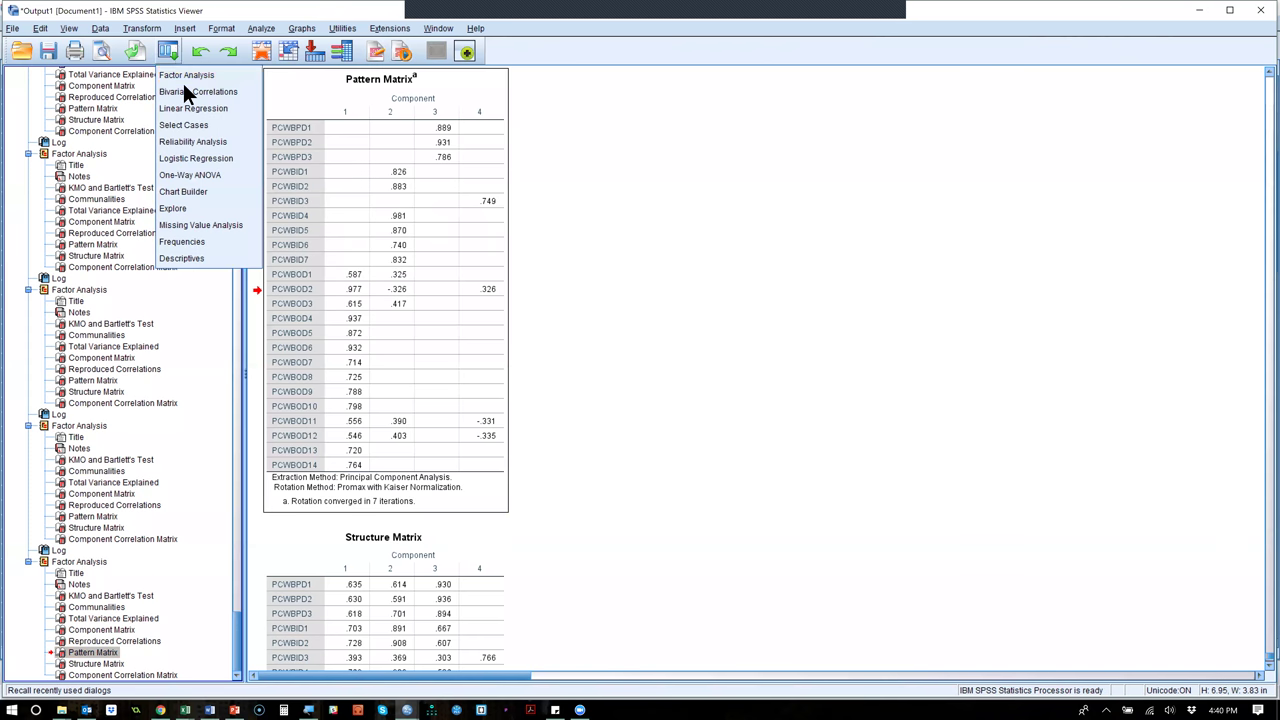
click(186, 77)
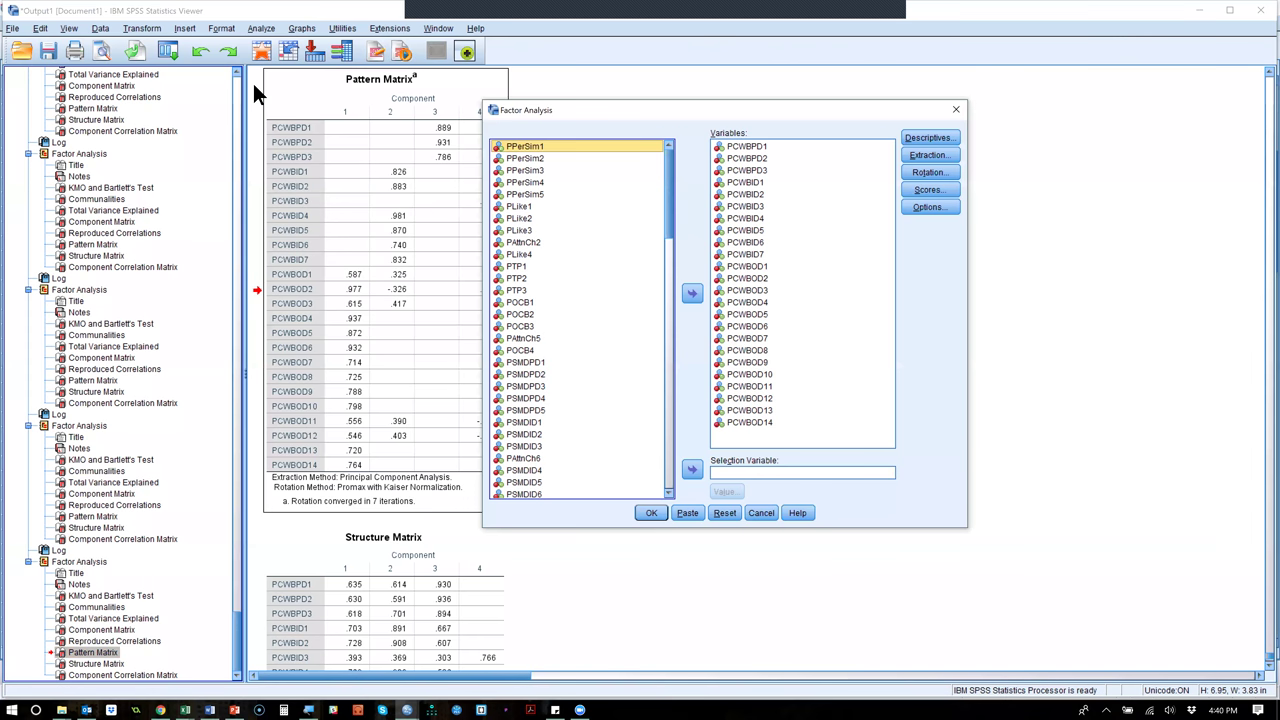
click(765, 205)
click(688, 284)
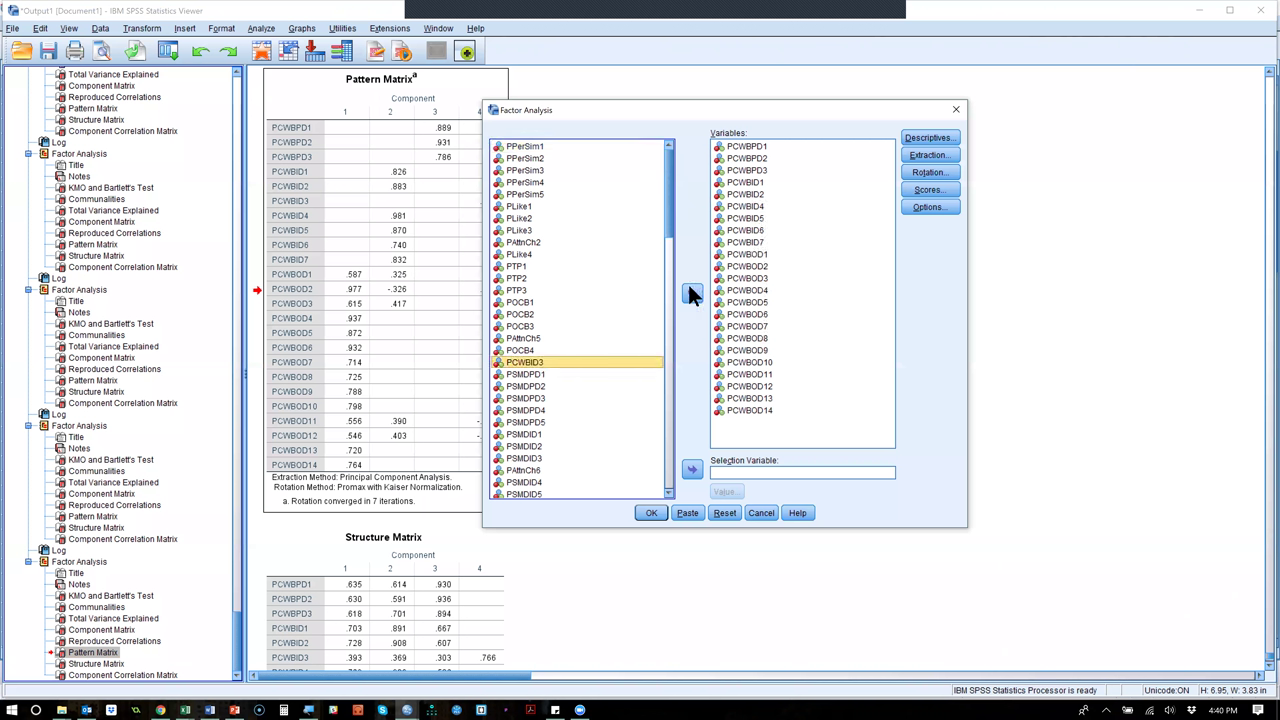
click(650, 510)
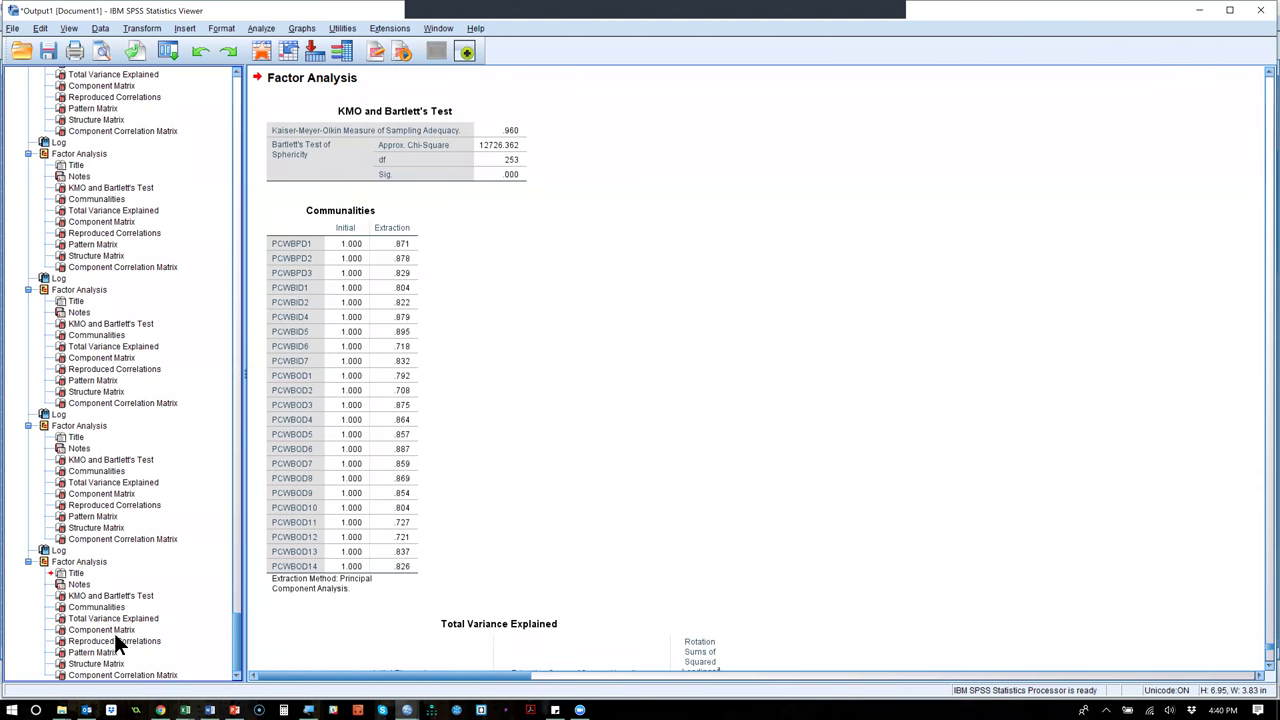
click(99, 653)
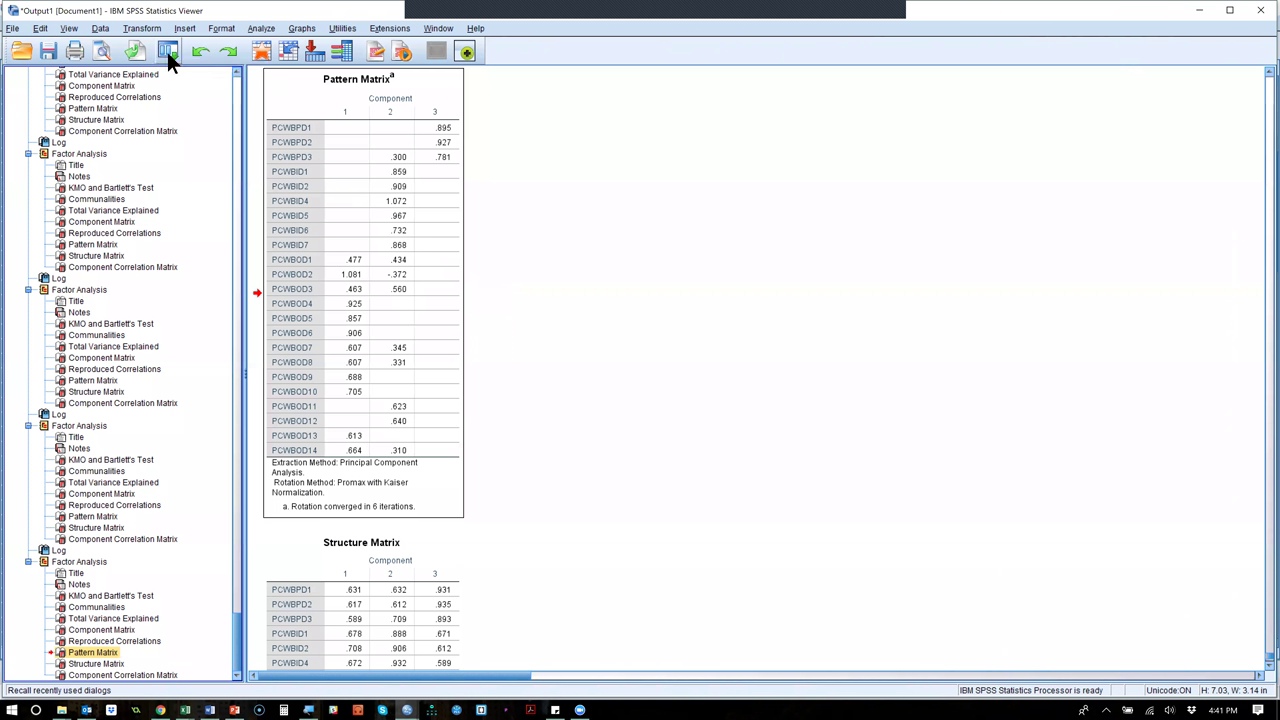
Remove PCWBOD11 and PCWBOD12 from the factor analysis, rerun it and examine the cross-loadings in the Pattern Matrix.
click(167, 52)
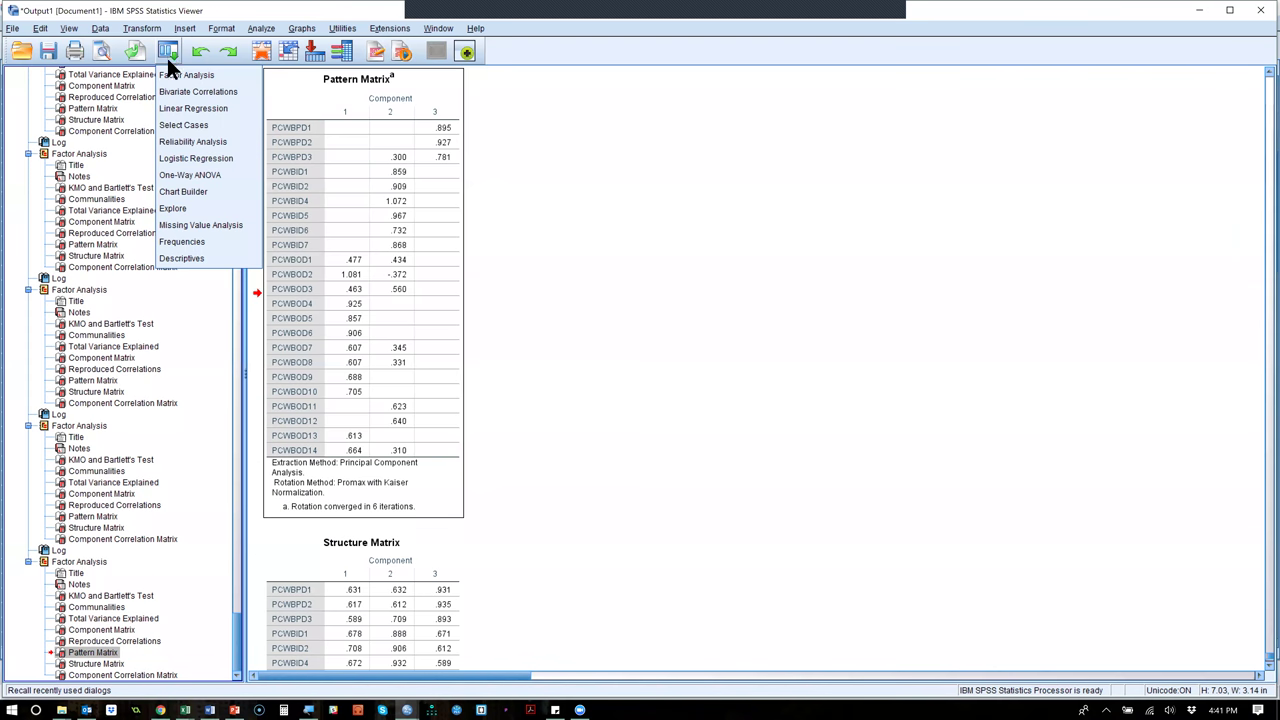
click(176, 75)
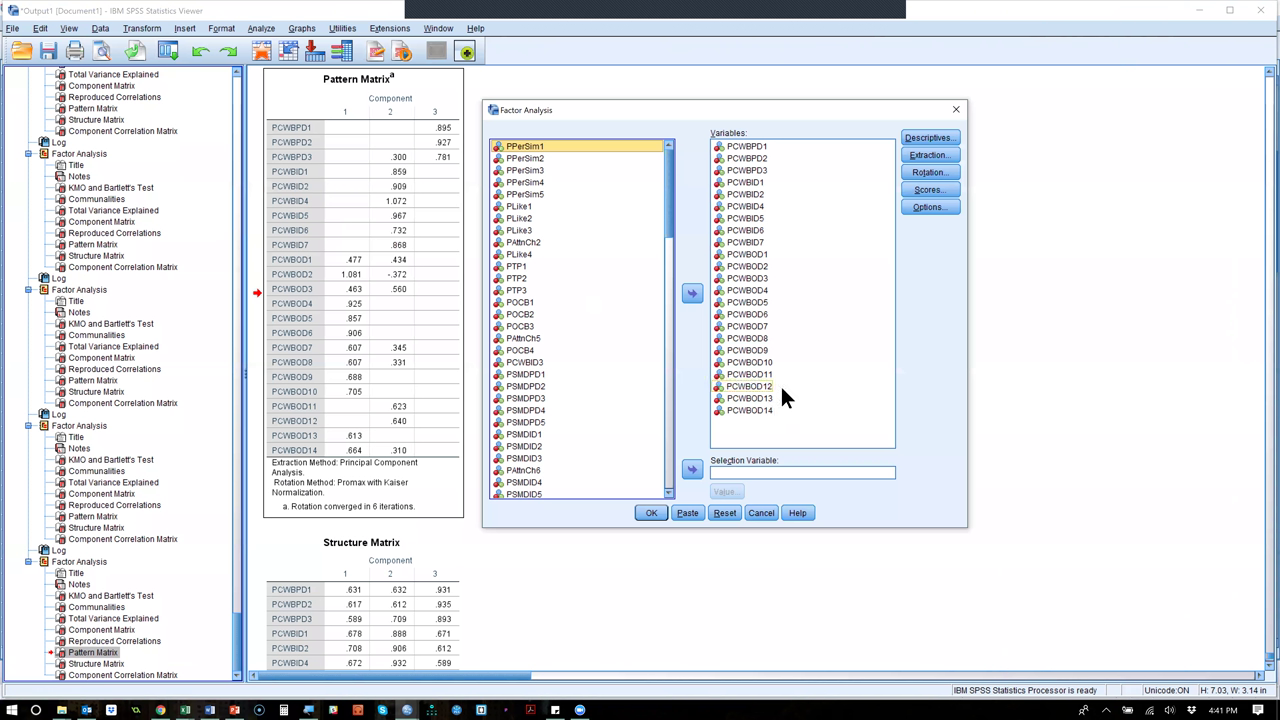
click(766, 375)
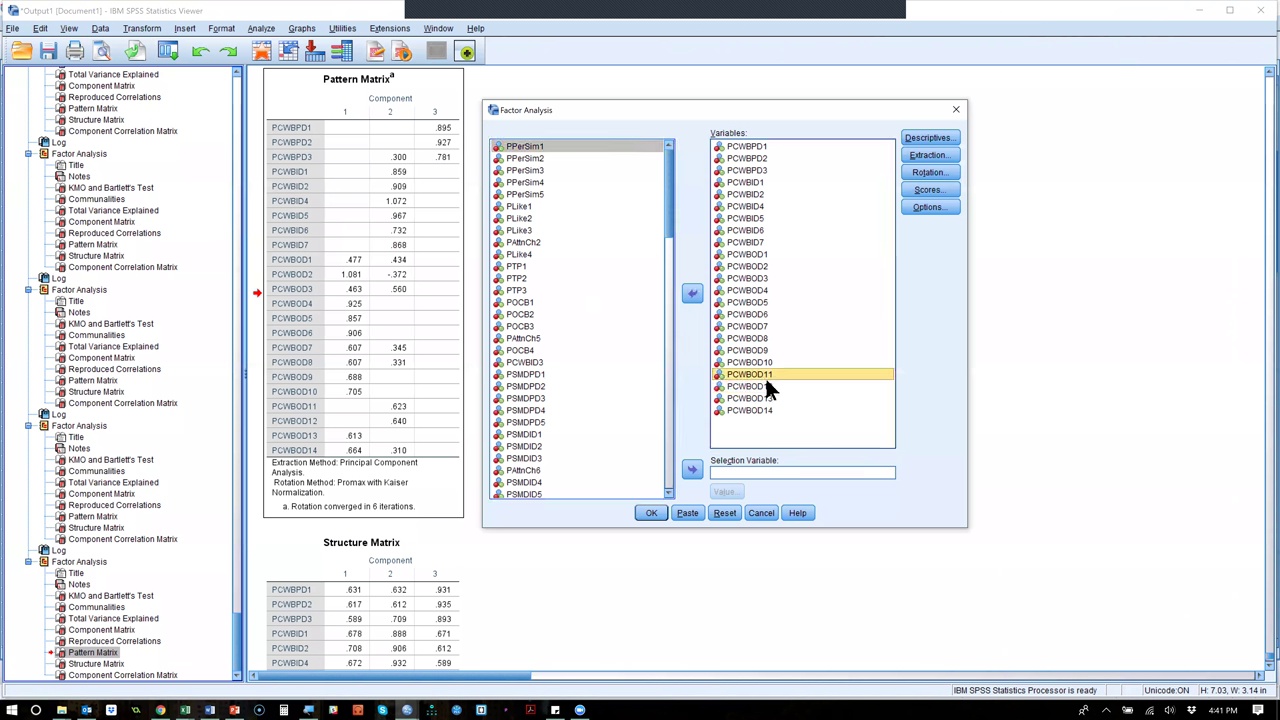
shift+click(767, 386)
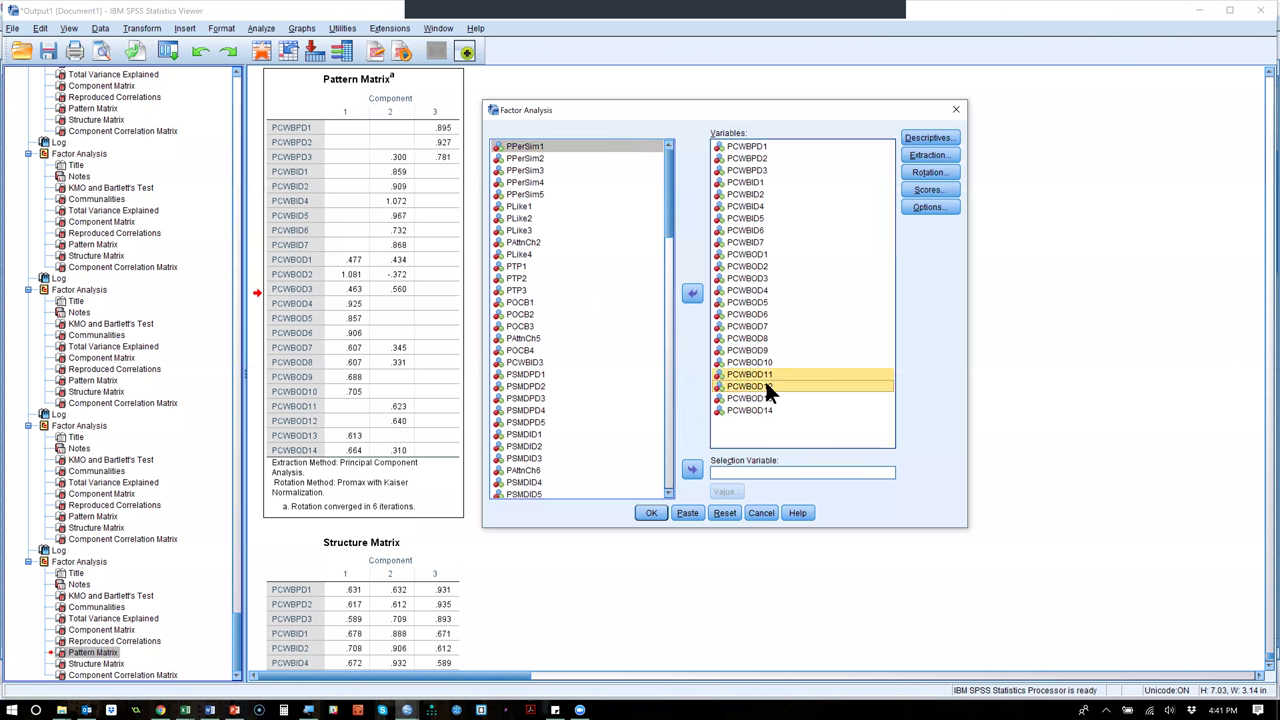
click(694, 294)
click(651, 508)
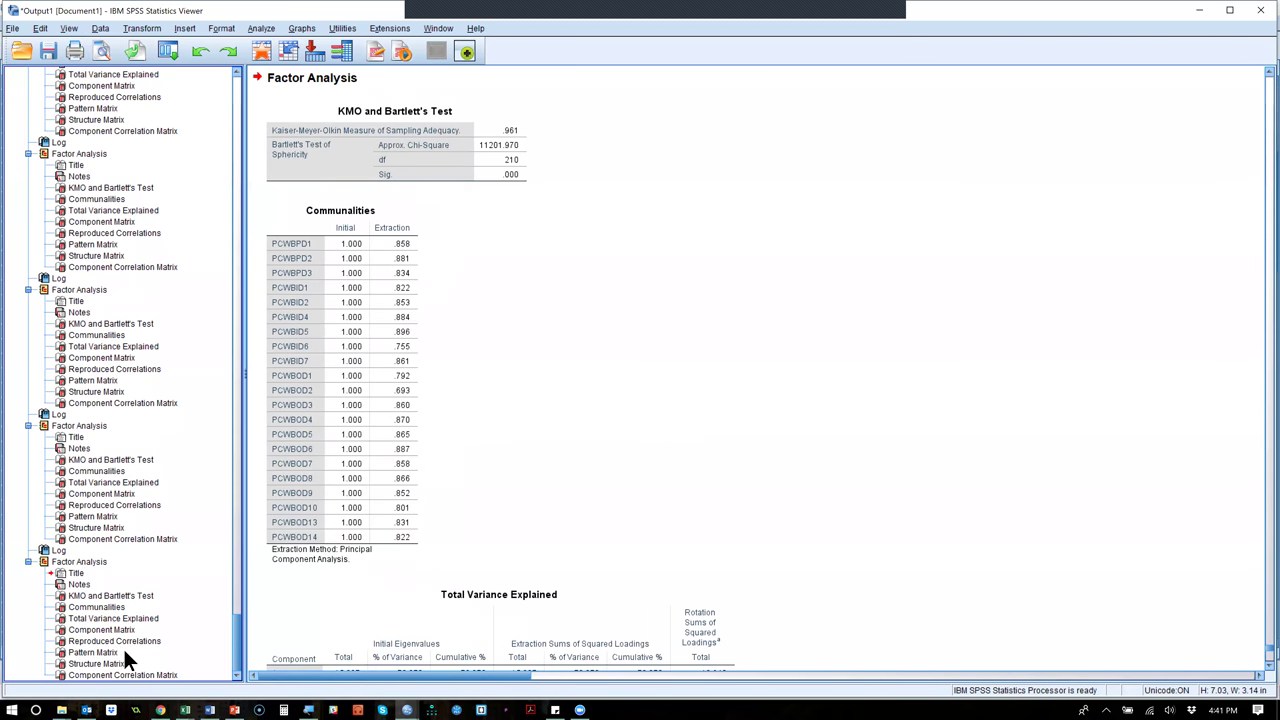
click(111, 651)
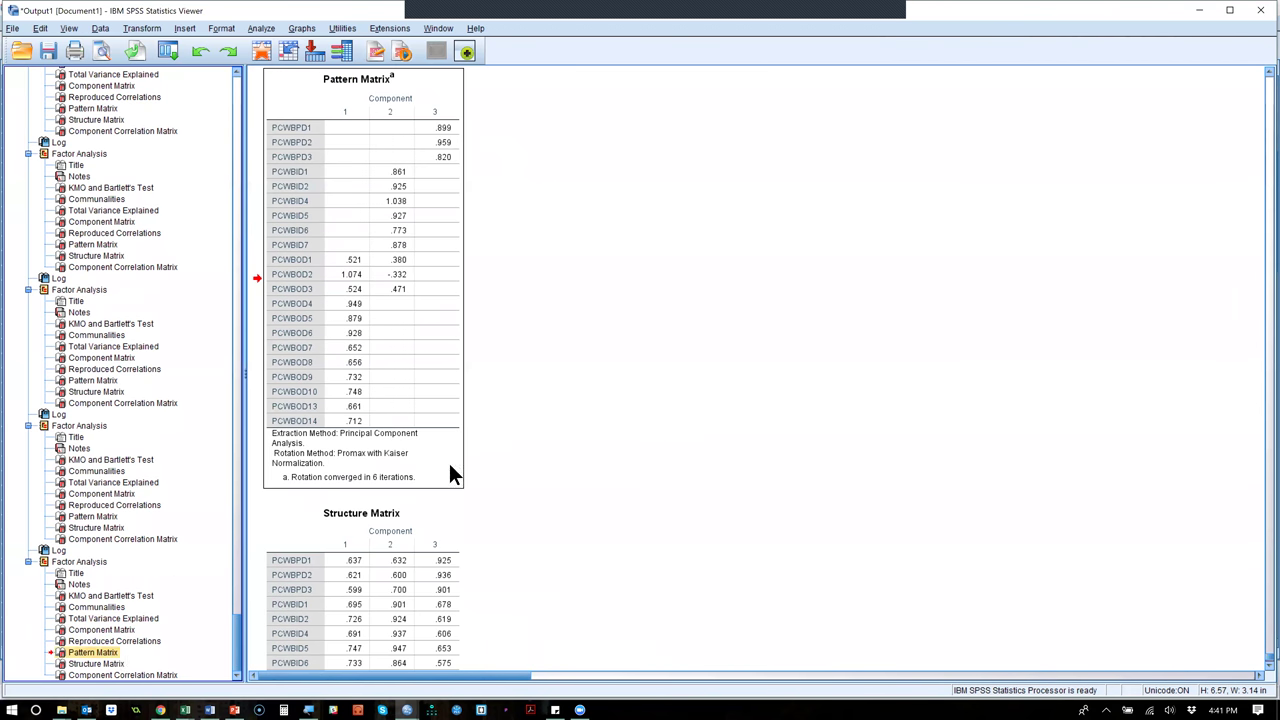
click(472, 300)
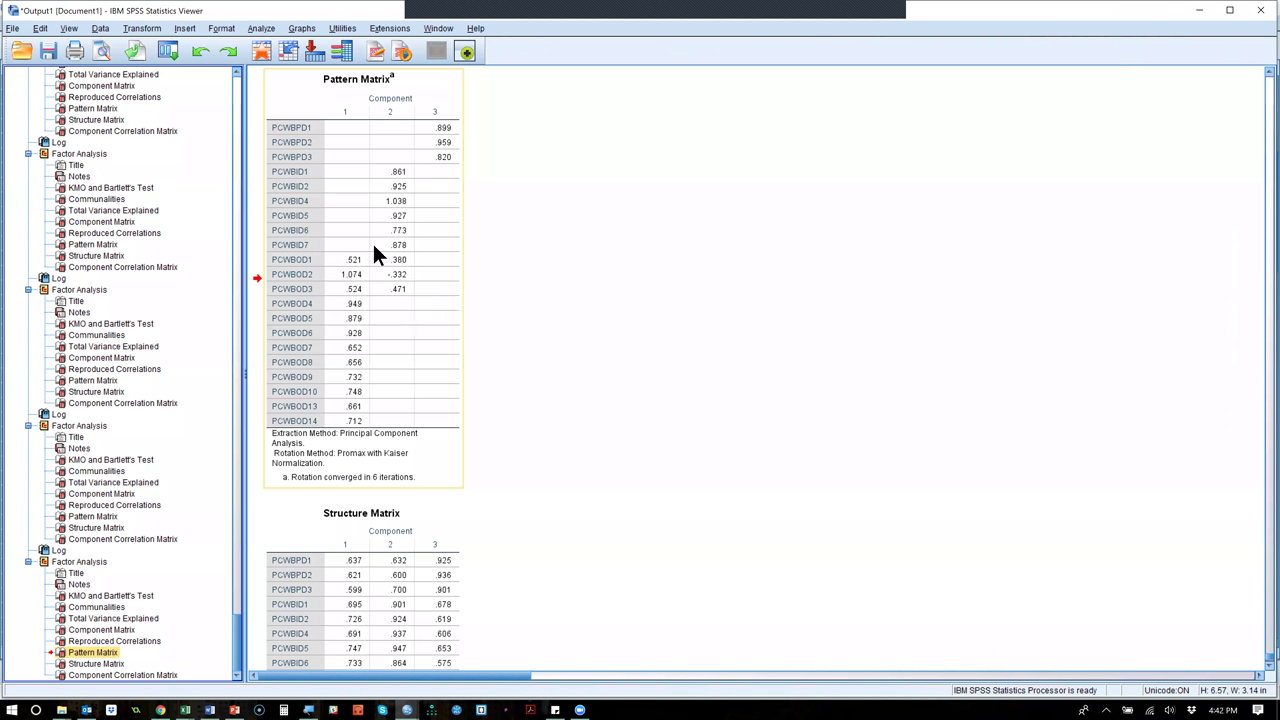
click(418, 296)
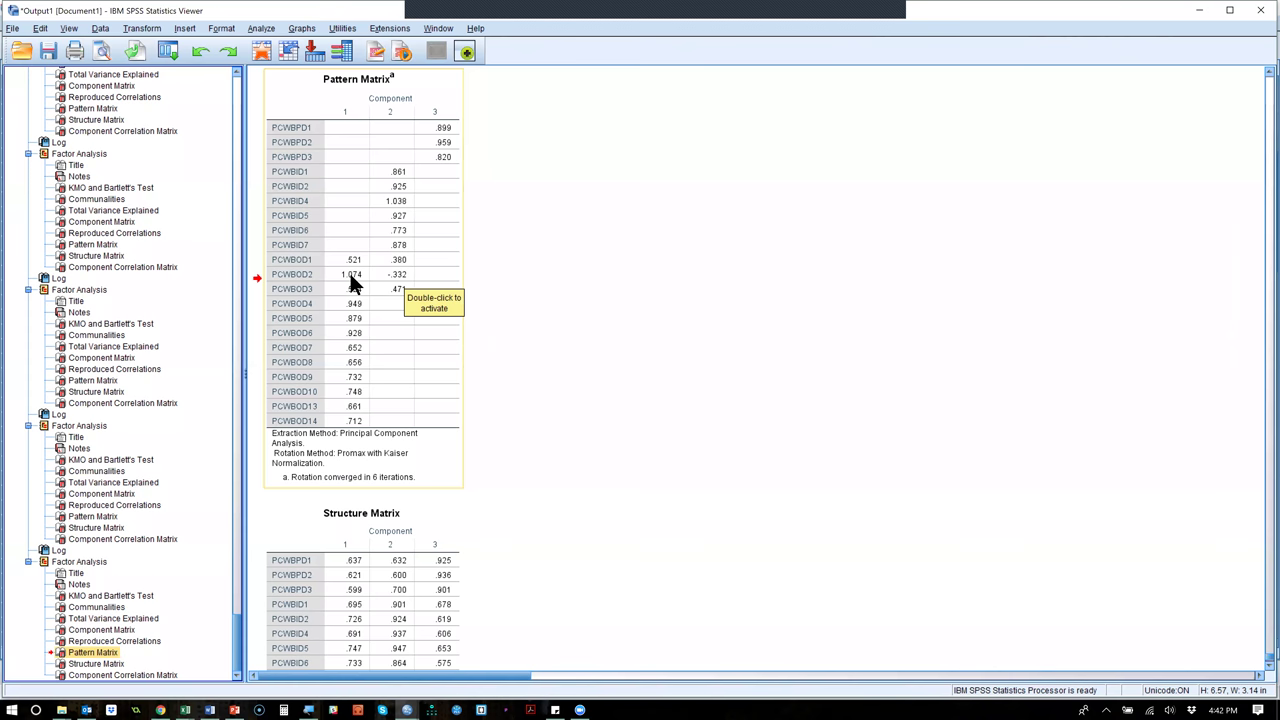
Remove PCWBOD3 from the factor analysis, rerun it and go to the new Pattern Matrix.
click(170, 47)
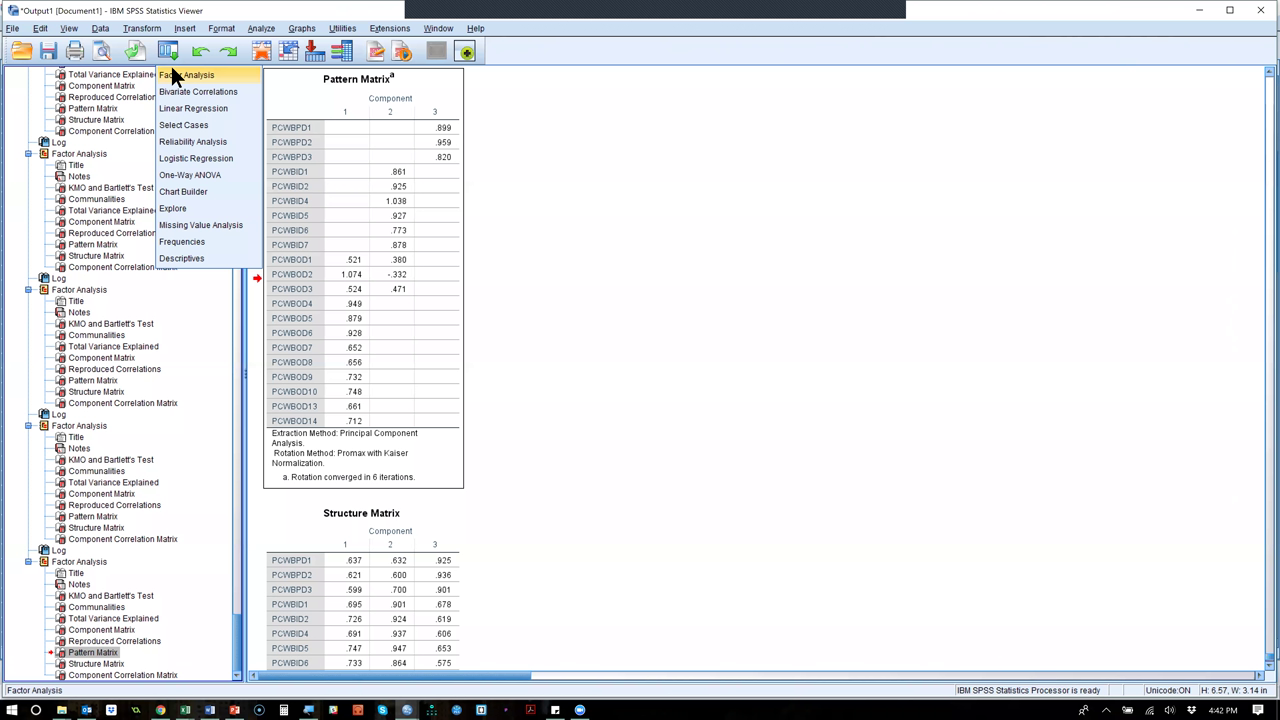
click(174, 74)
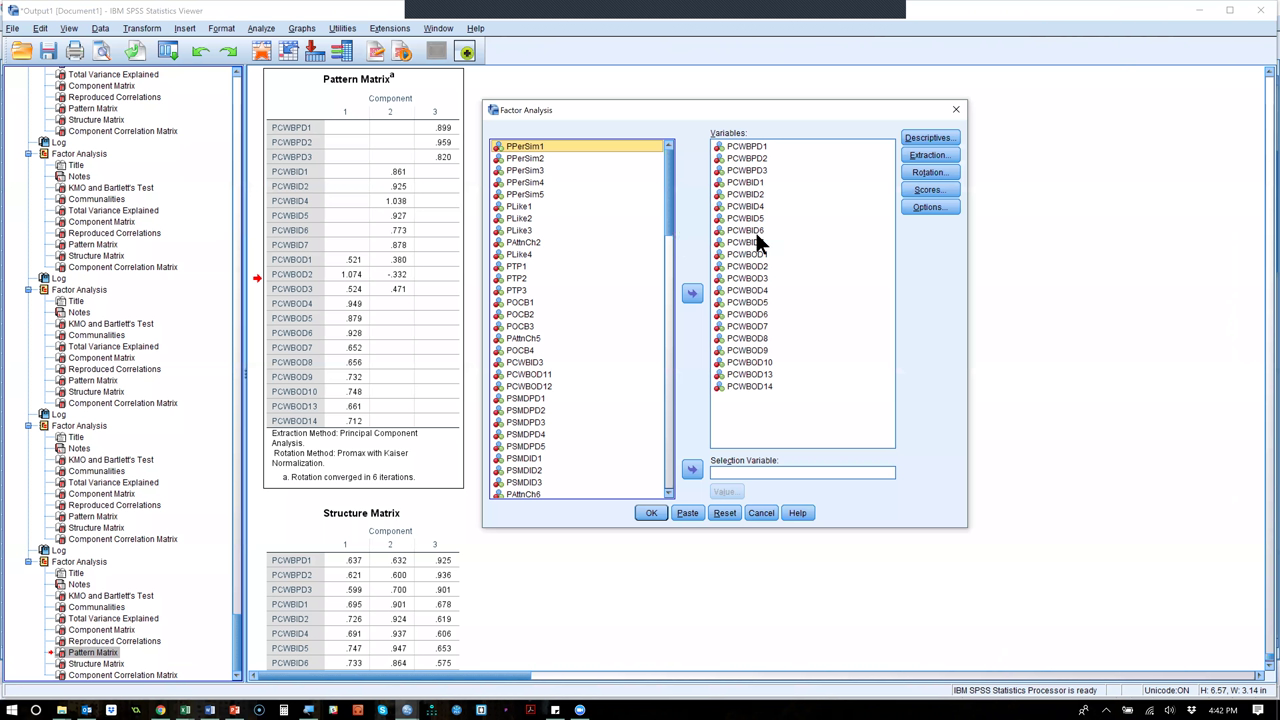
click(759, 275)
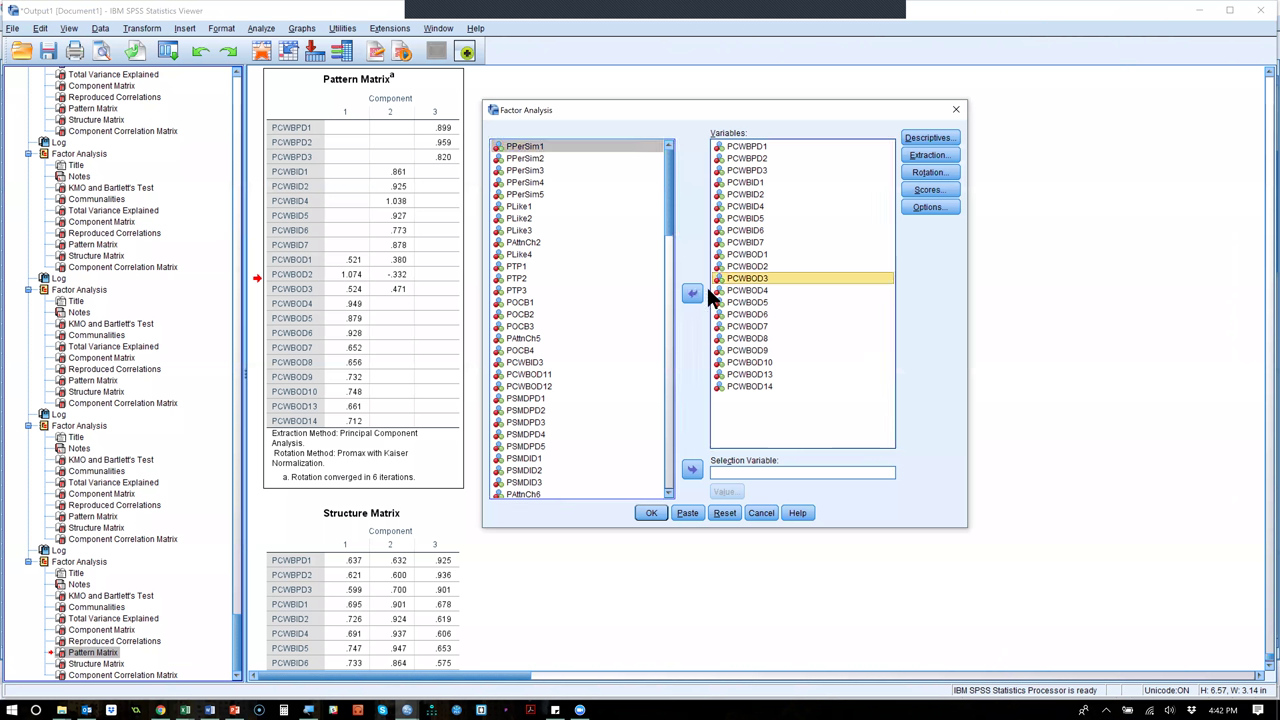
click(692, 295)
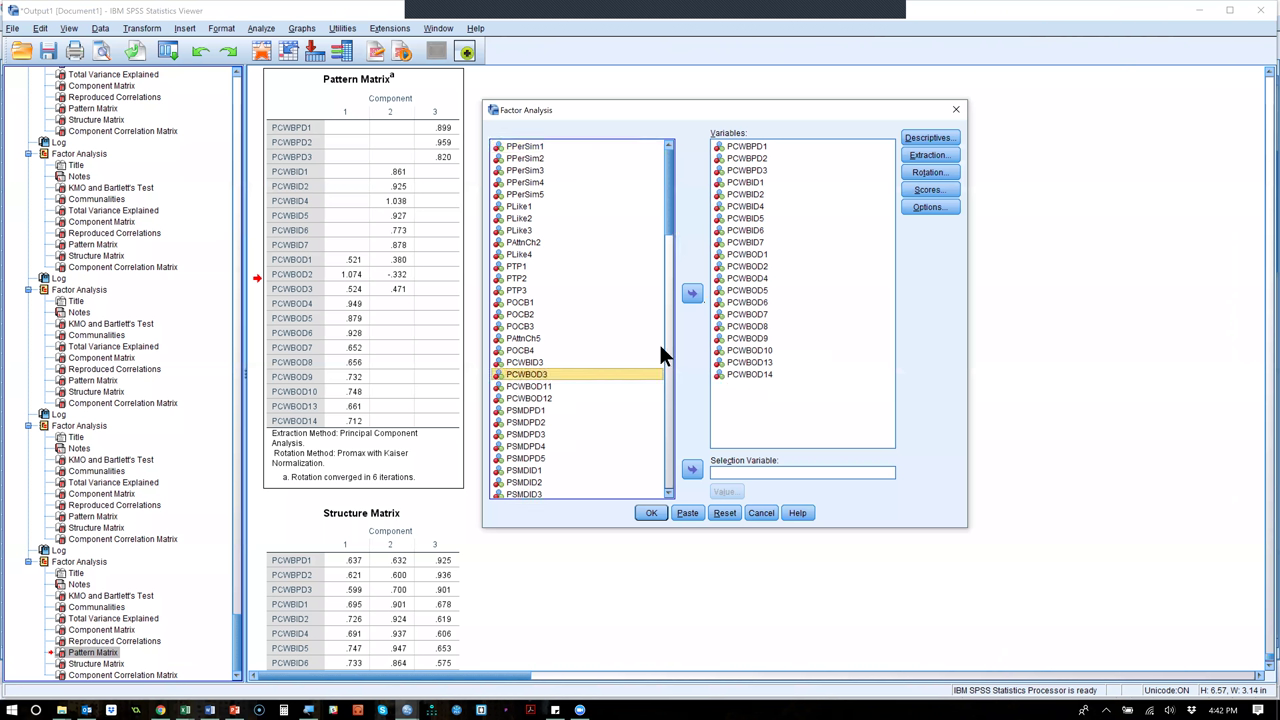
click(651, 512)
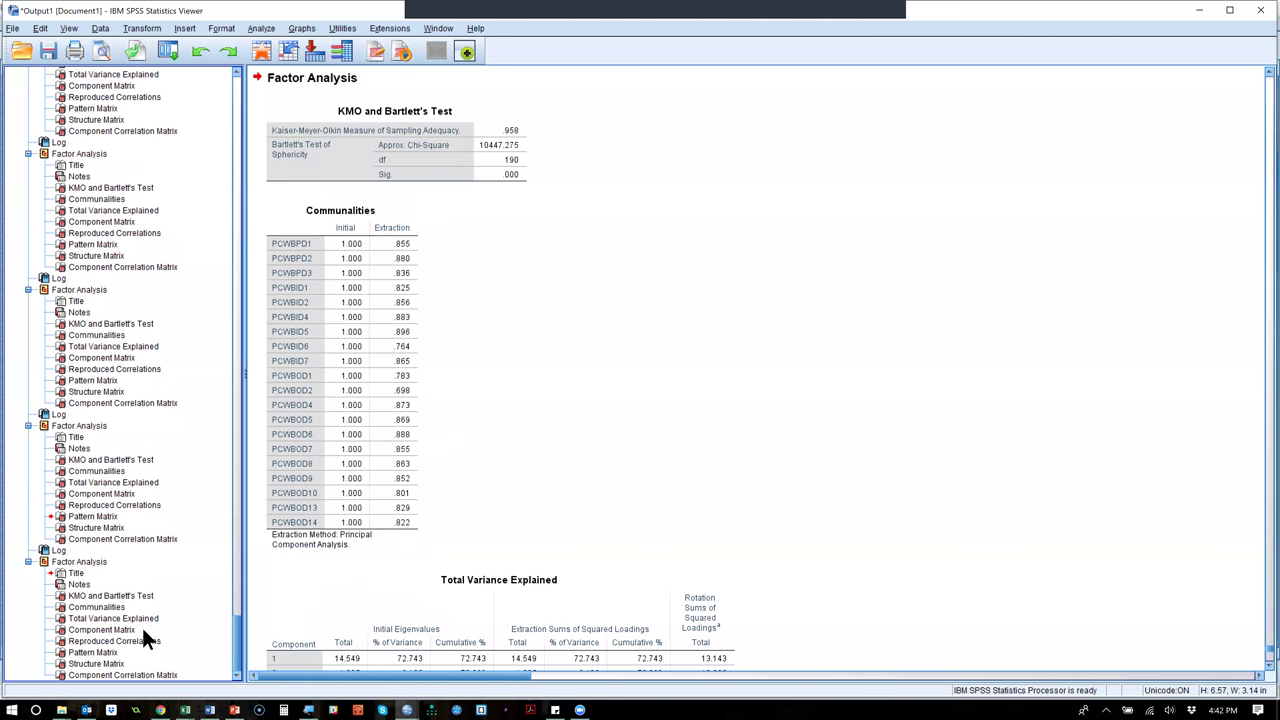
click(112, 651)
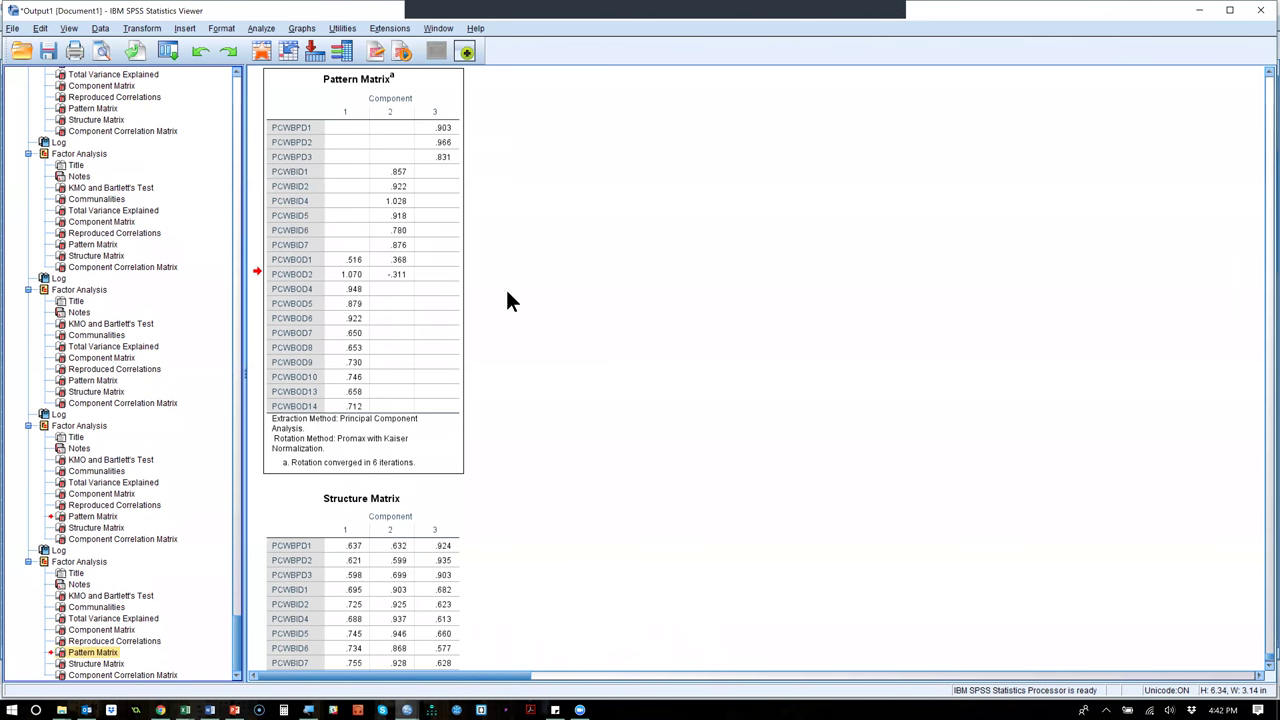
Set the factor analysis extraction method to Maximum likelihood, keeping extraction based on eigenvalues greater than 1.
click(172, 50)
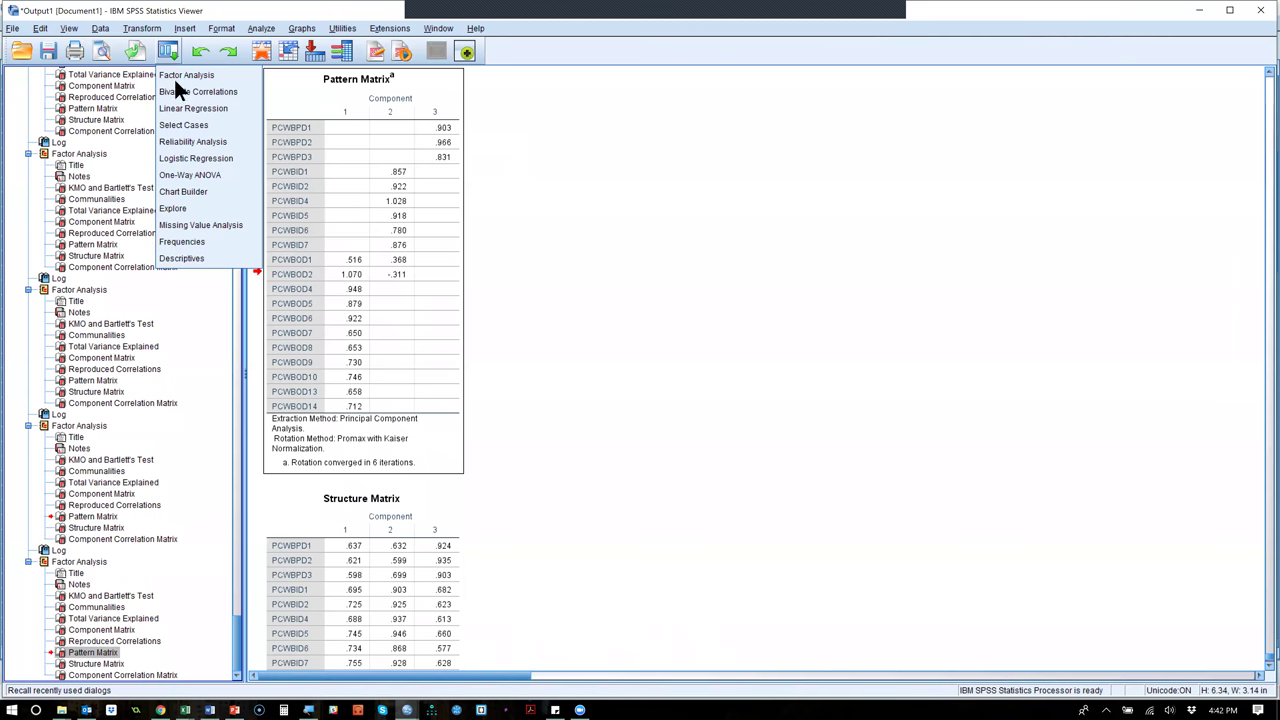
click(176, 76)
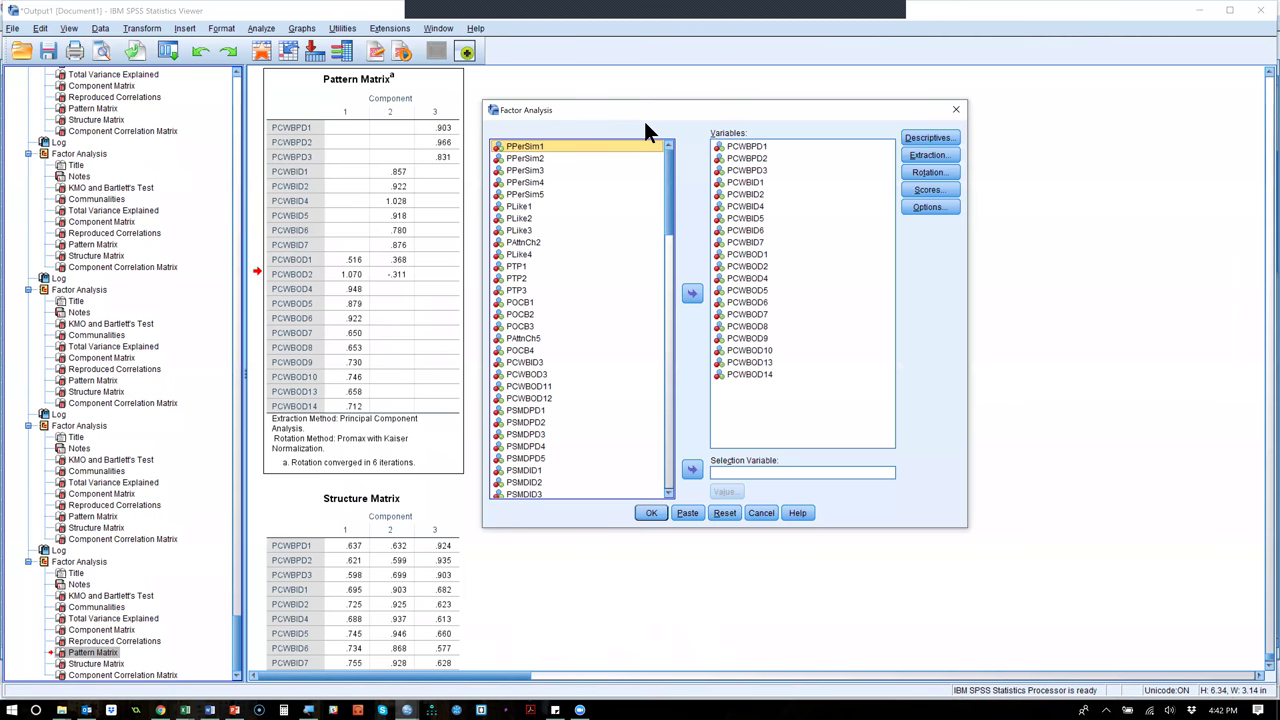
click(917, 155)
click(634, 257)
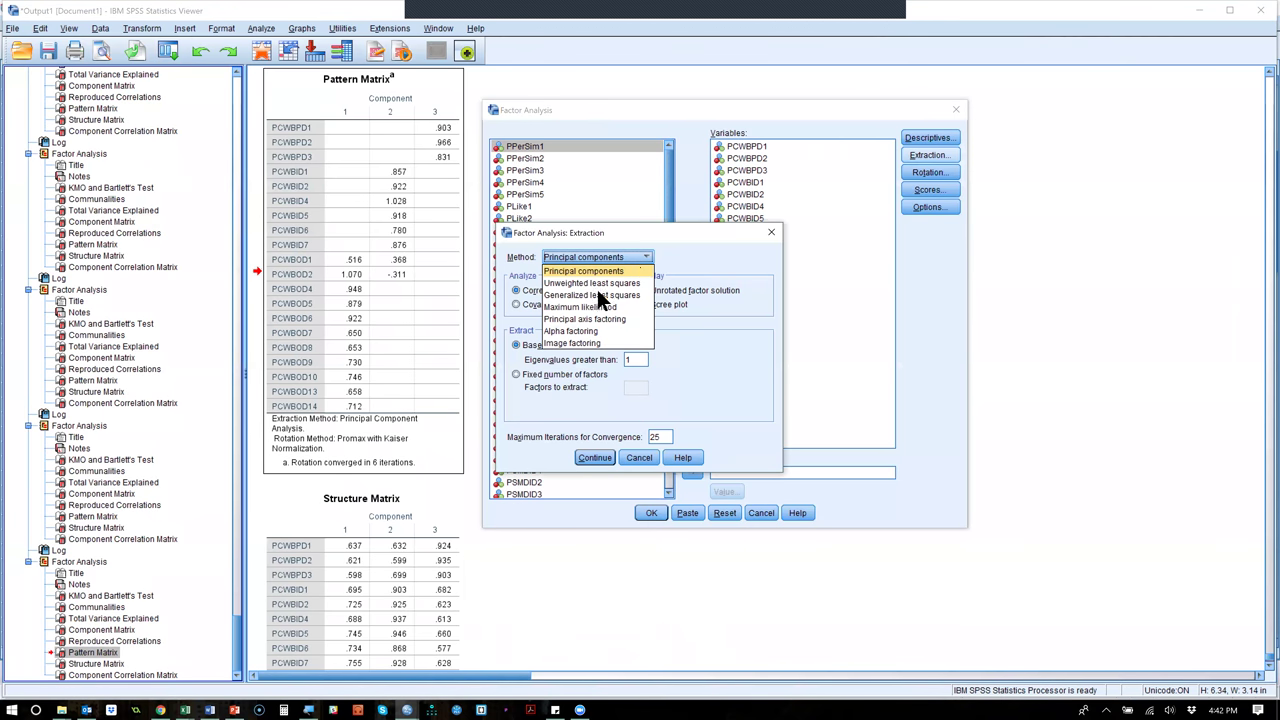
click(594, 306)
click(596, 460)
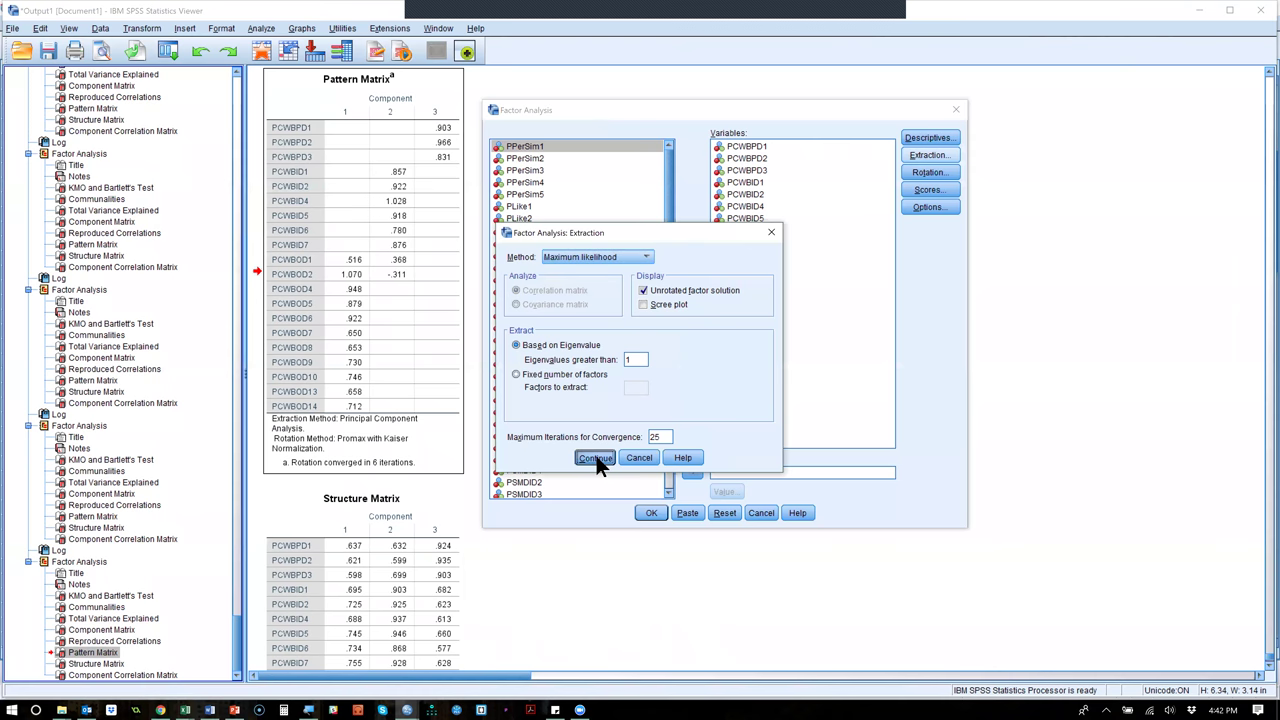
Run the factor analysis with Maximum likelihood extraction and go to the new Pattern Matrix.
click(648, 512)
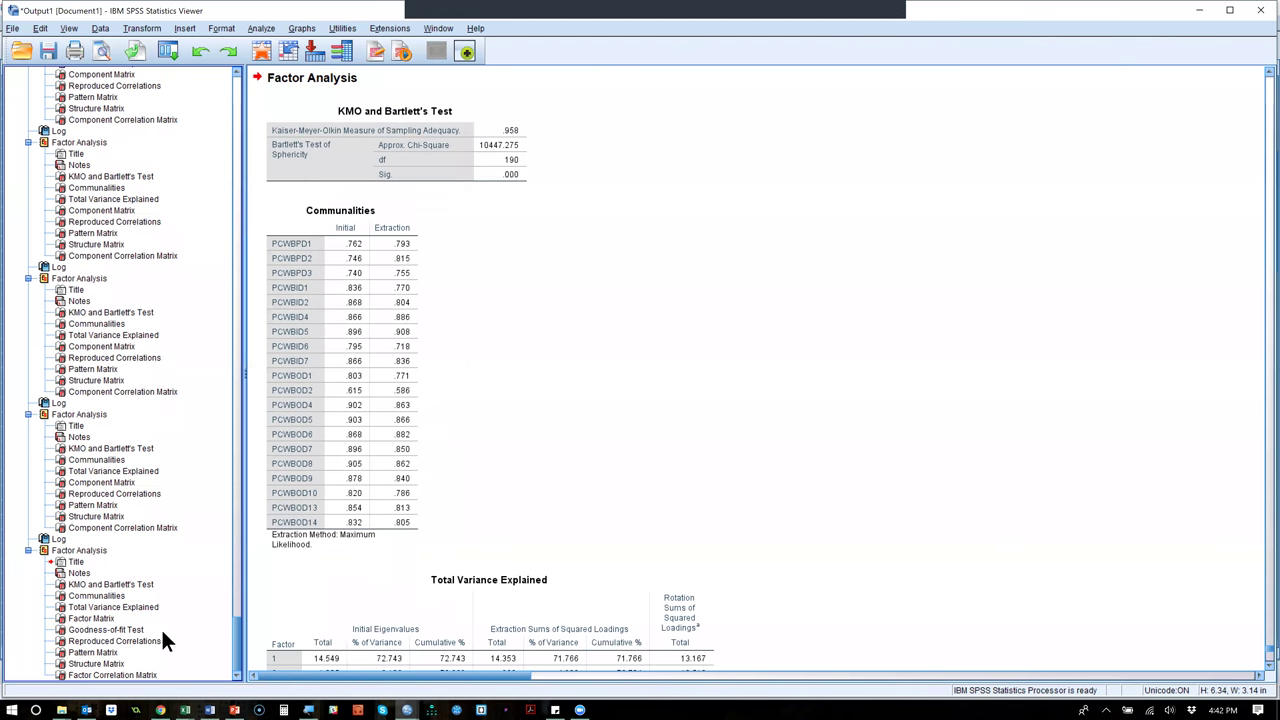
click(107, 649)
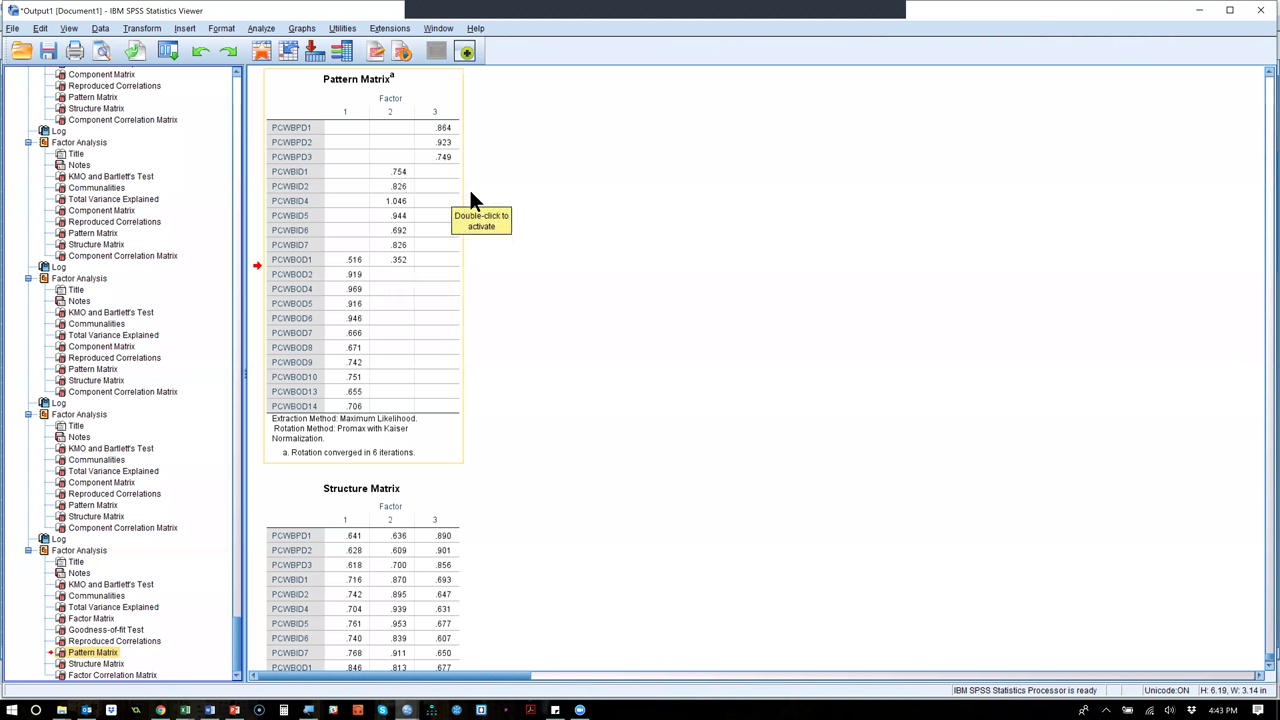
Remove PCWBOD1 from the factor analysis, rerun it and go to the new Pattern Matrix.
click(171, 51)
click(181, 74)
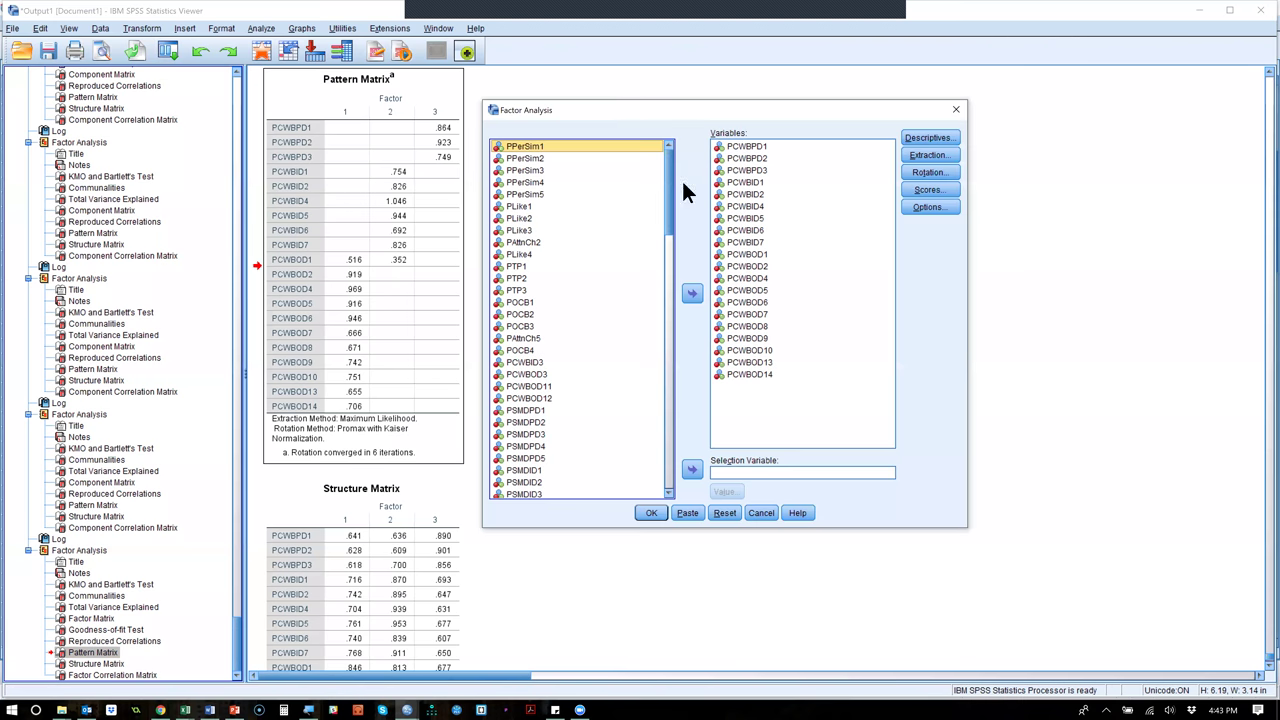
click(744, 254)
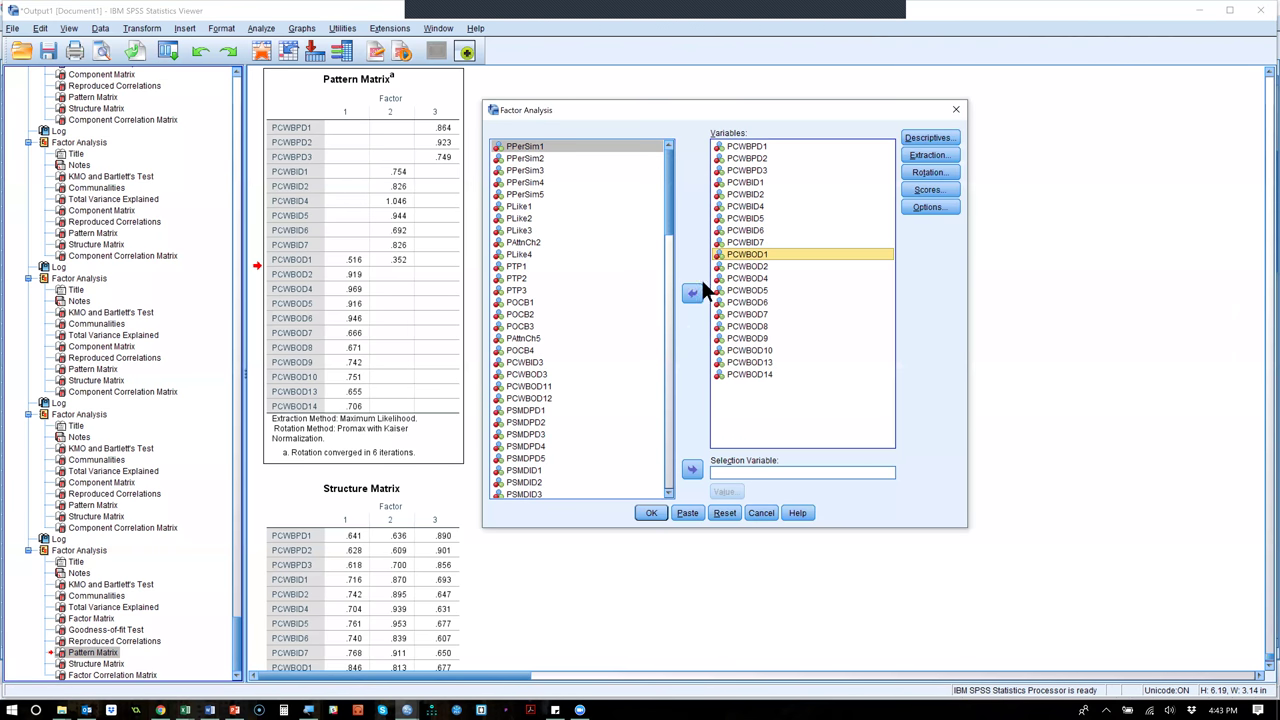
click(690, 295)
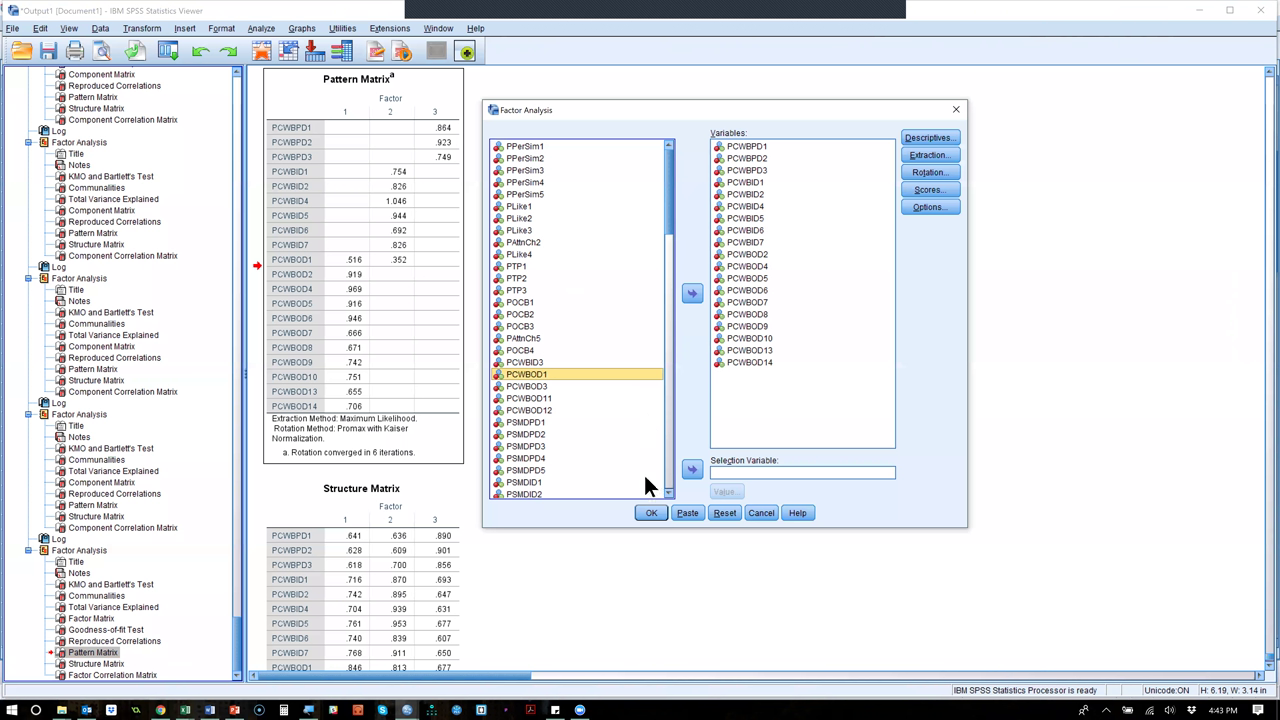
click(651, 513)
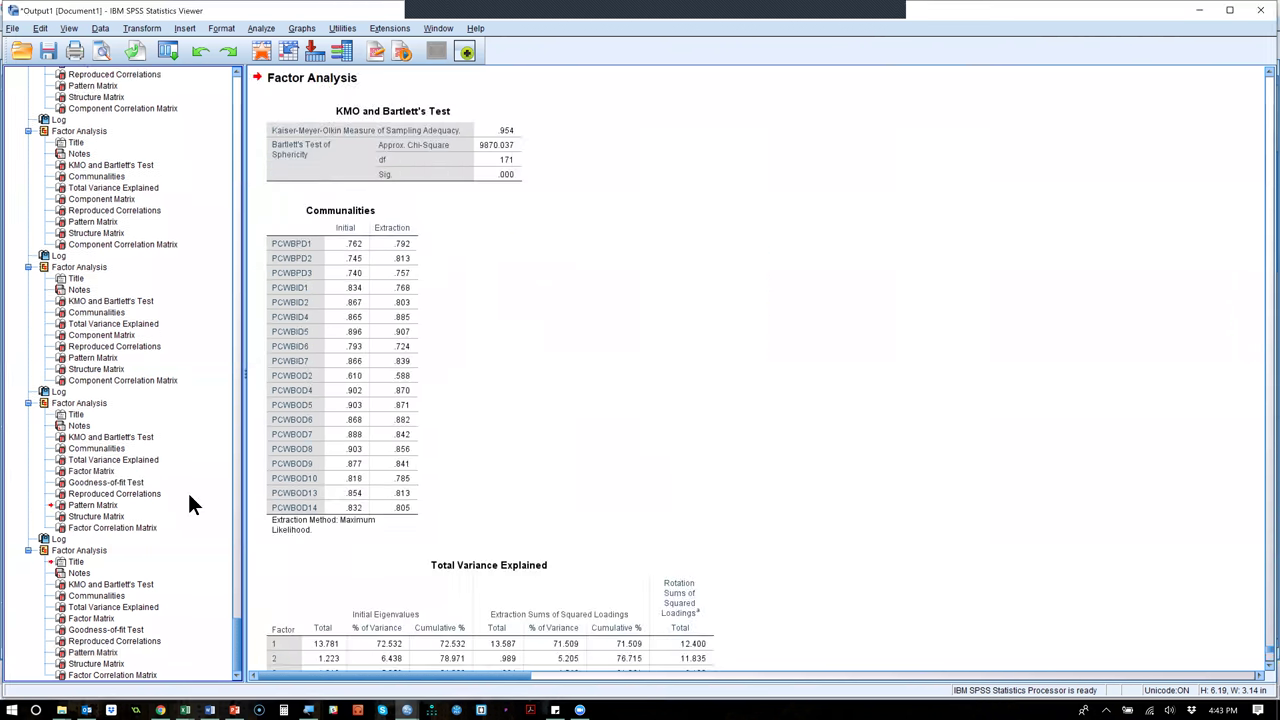
click(92, 651)
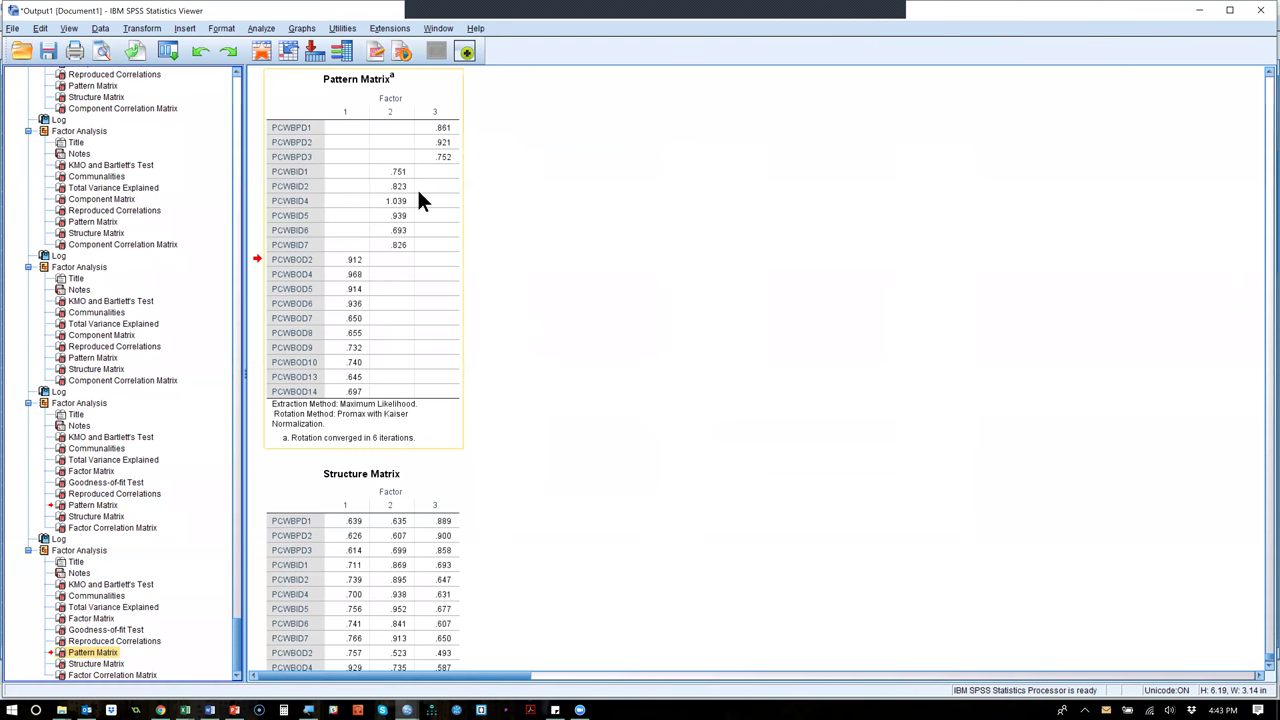
Switch the factor analysis rotation to Varimax, rerun it and examine the Rotated Factor Matrix.
click(165, 51)
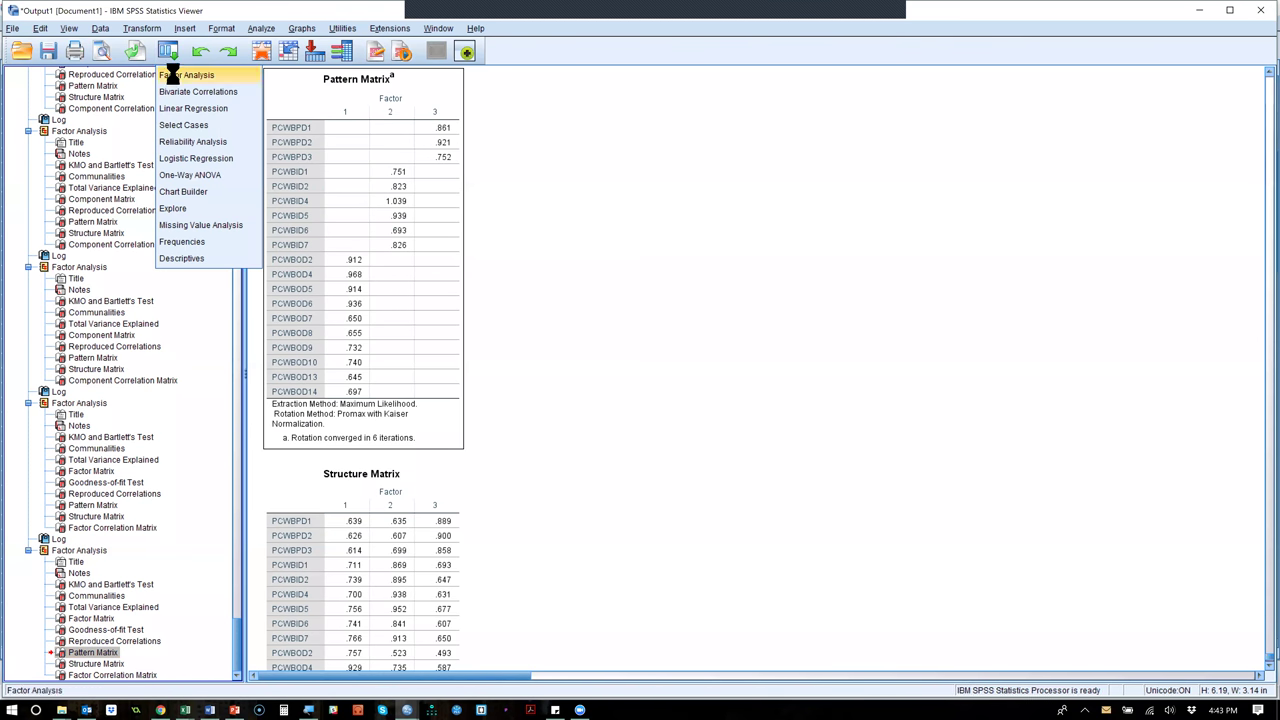
click(172, 76)
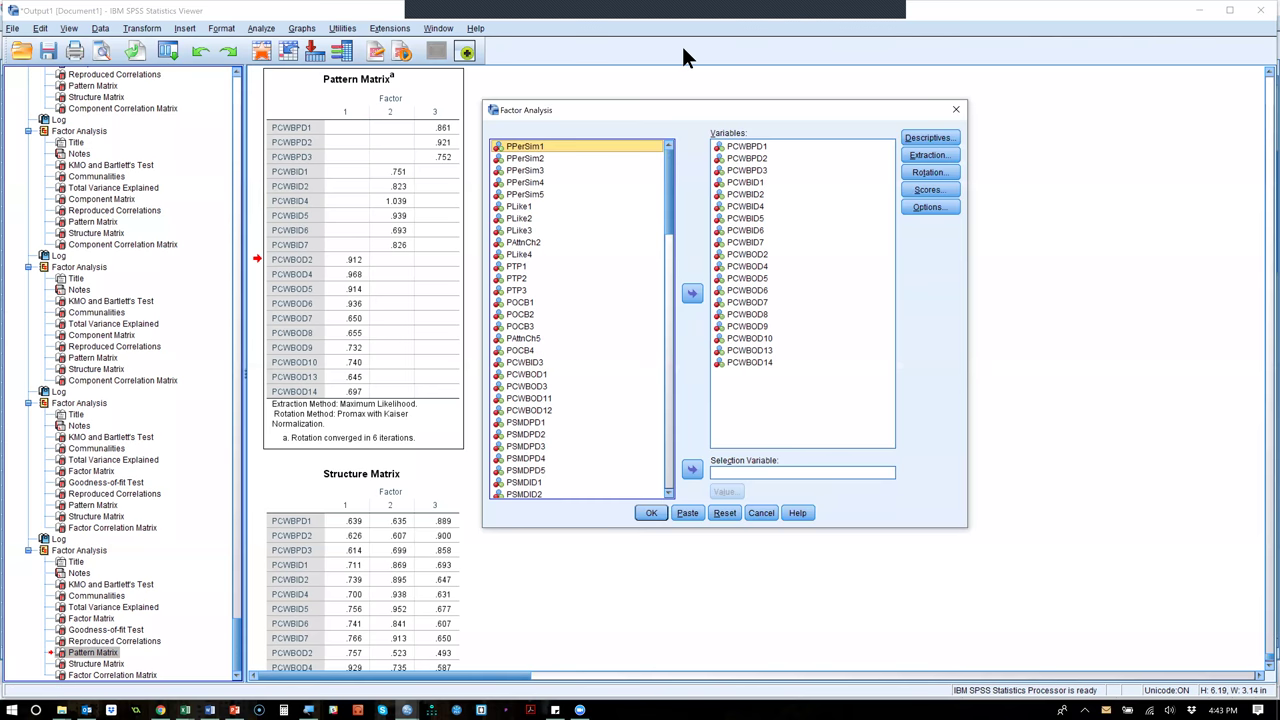
click(928, 172)
click(598, 312)
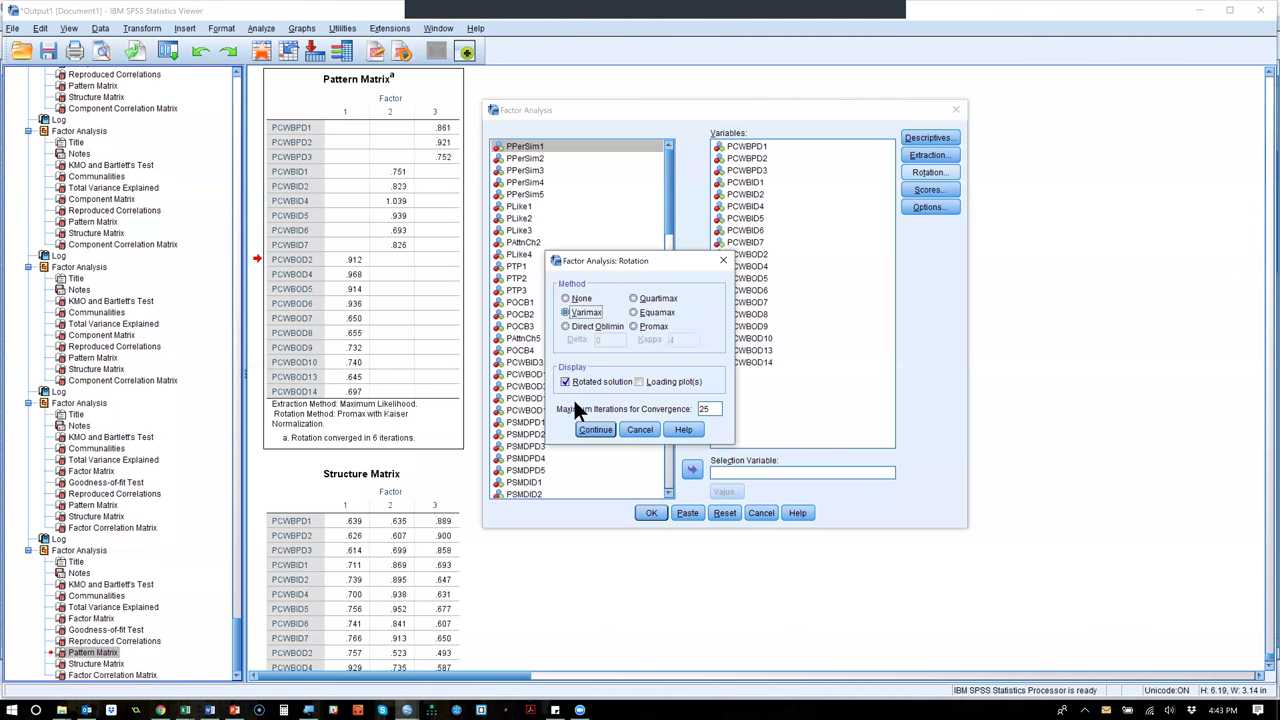
click(595, 430)
click(646, 512)
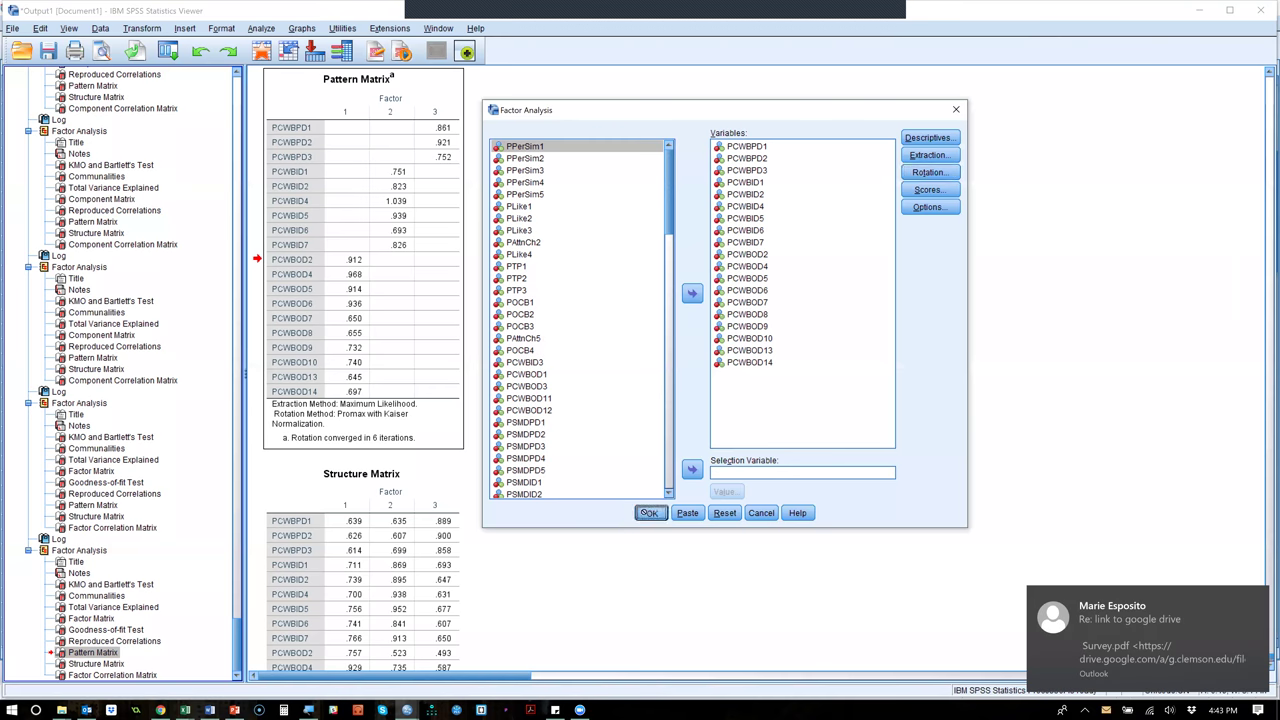
click(91, 658)
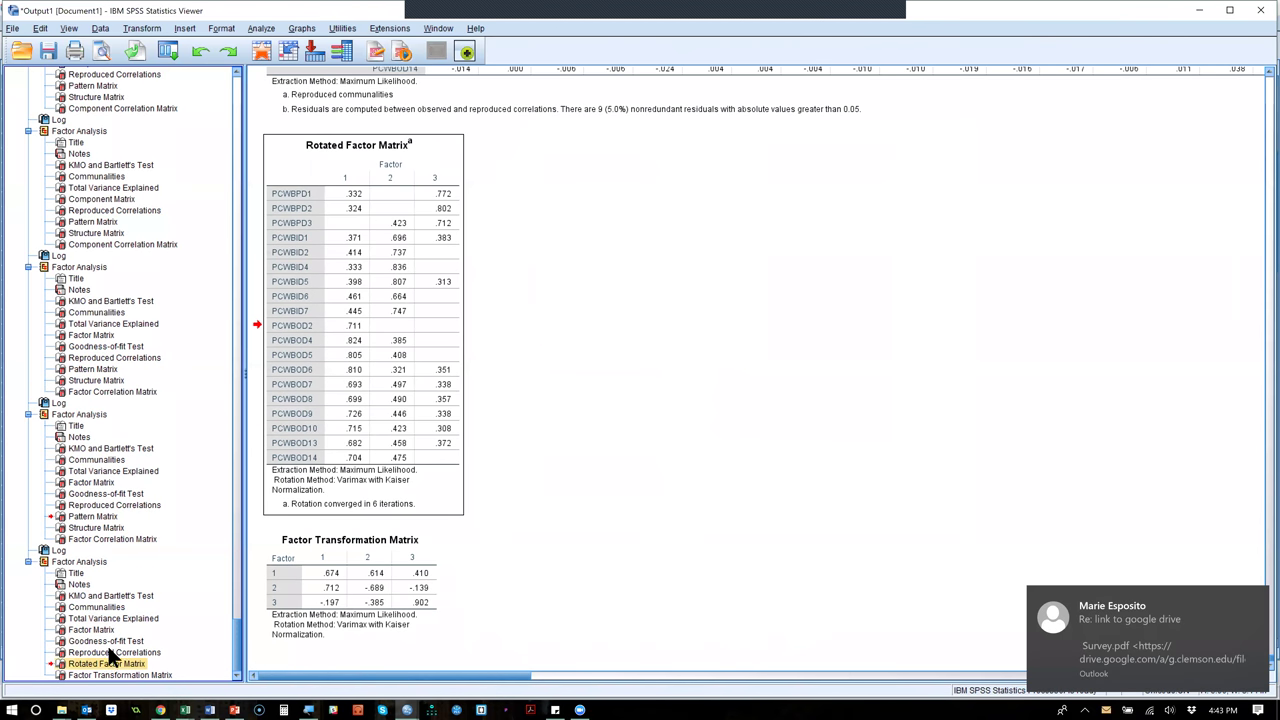
click(108, 649)
click(101, 670)
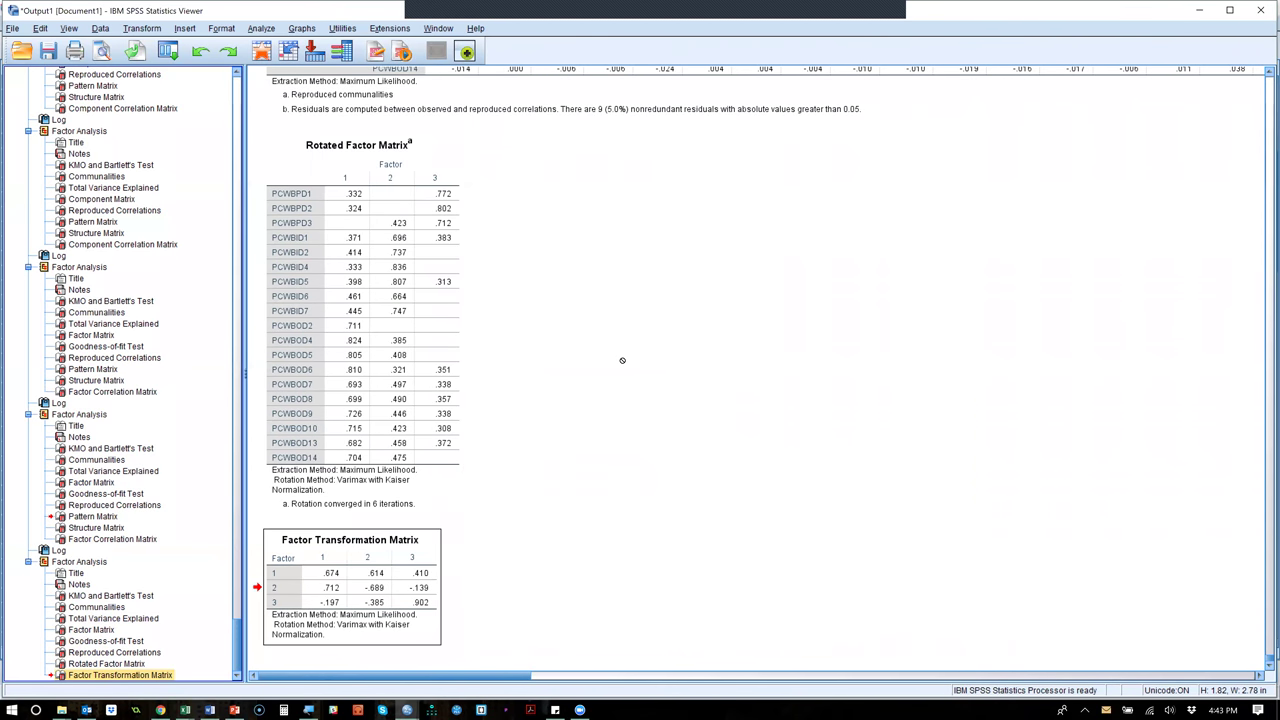
scroll(622, 360, up, 5)
scroll(622, 360, down, 5)
Set the factor analysis rotation method back to Promax.
click(158, 53)
click(165, 72)
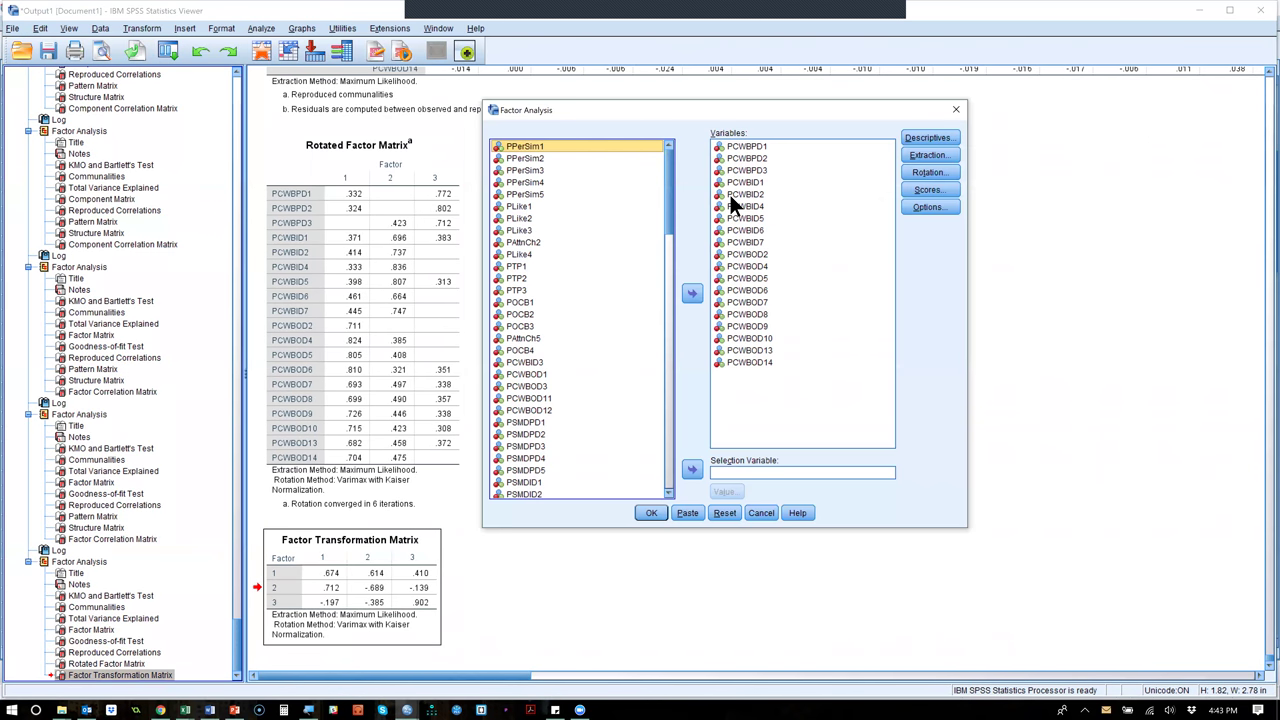
click(928, 172)
click(647, 323)
click(599, 426)
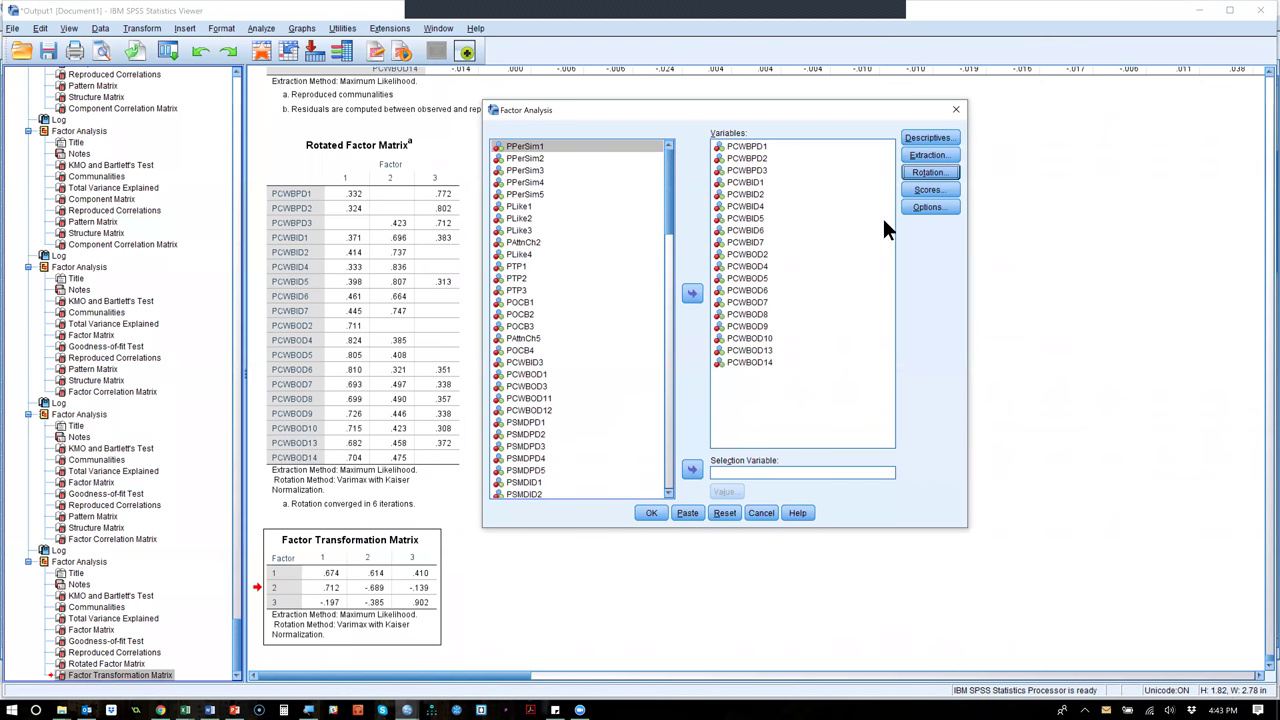
Set the extraction method to Principal axis factoring, rerun the factor analysis and go to the new Pattern Matrix.
click(907, 157)
click(642, 258)
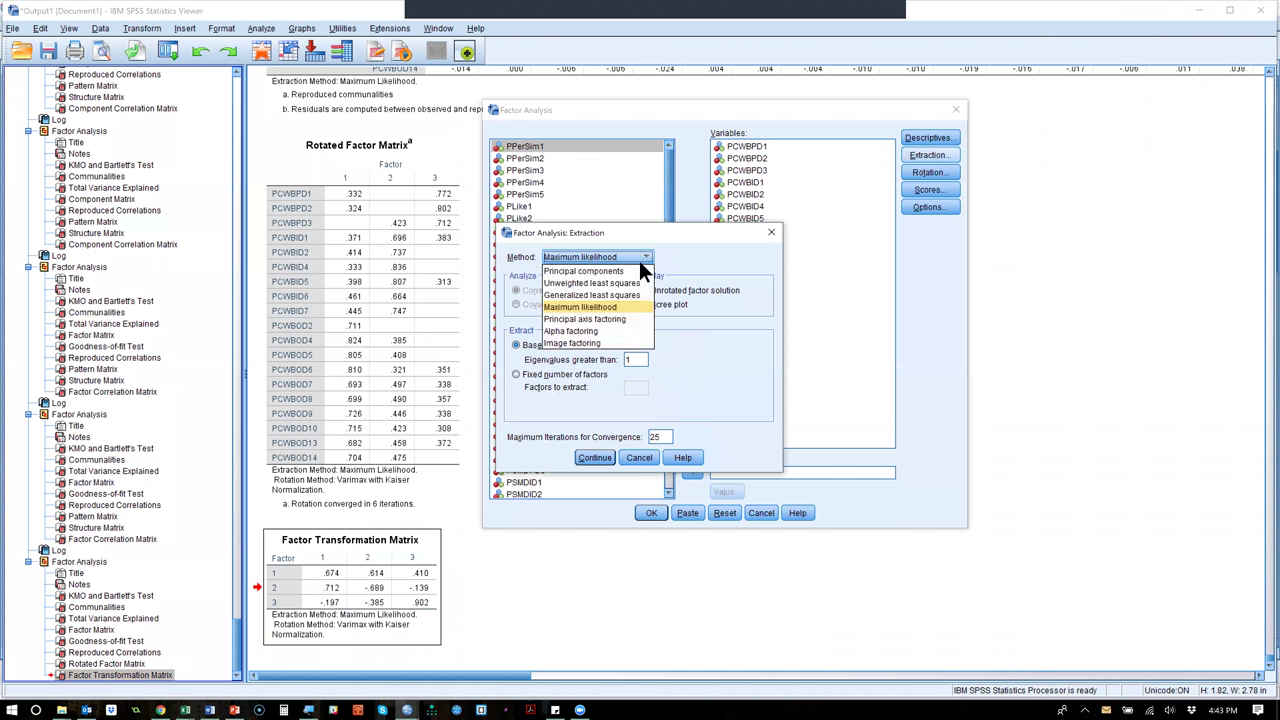
click(600, 315)
click(594, 458)
click(651, 513)
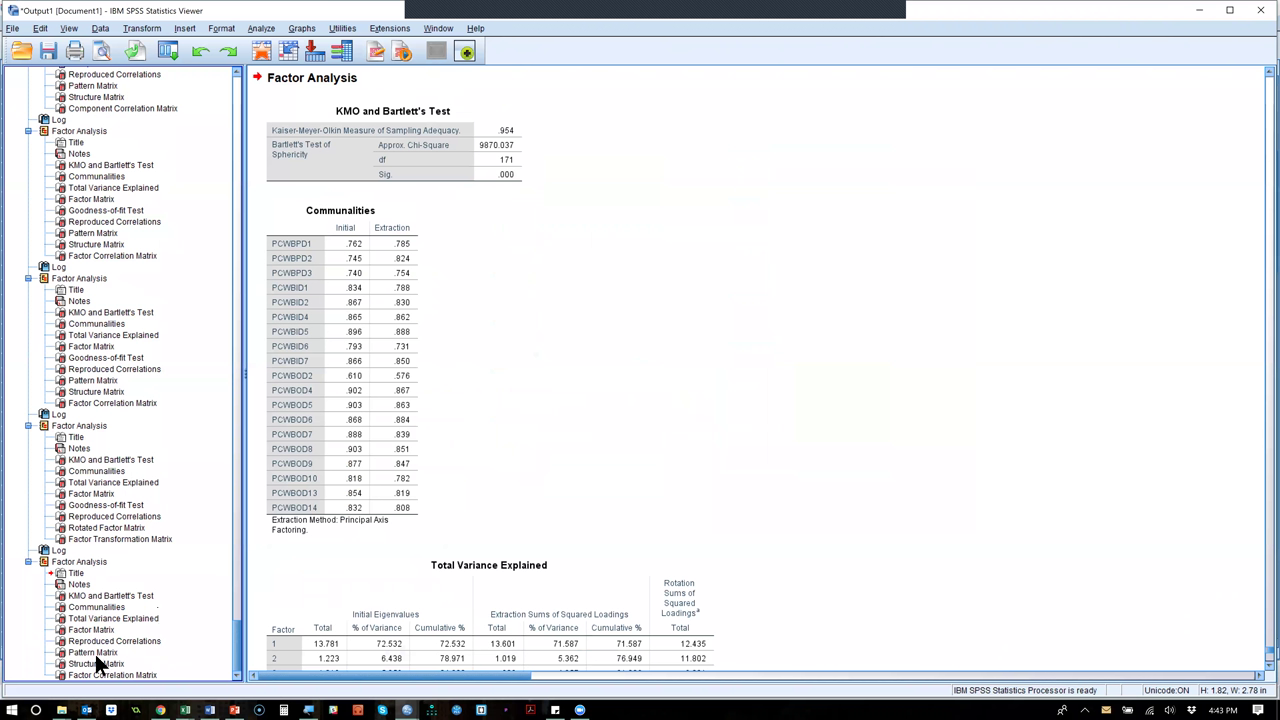
click(95, 653)
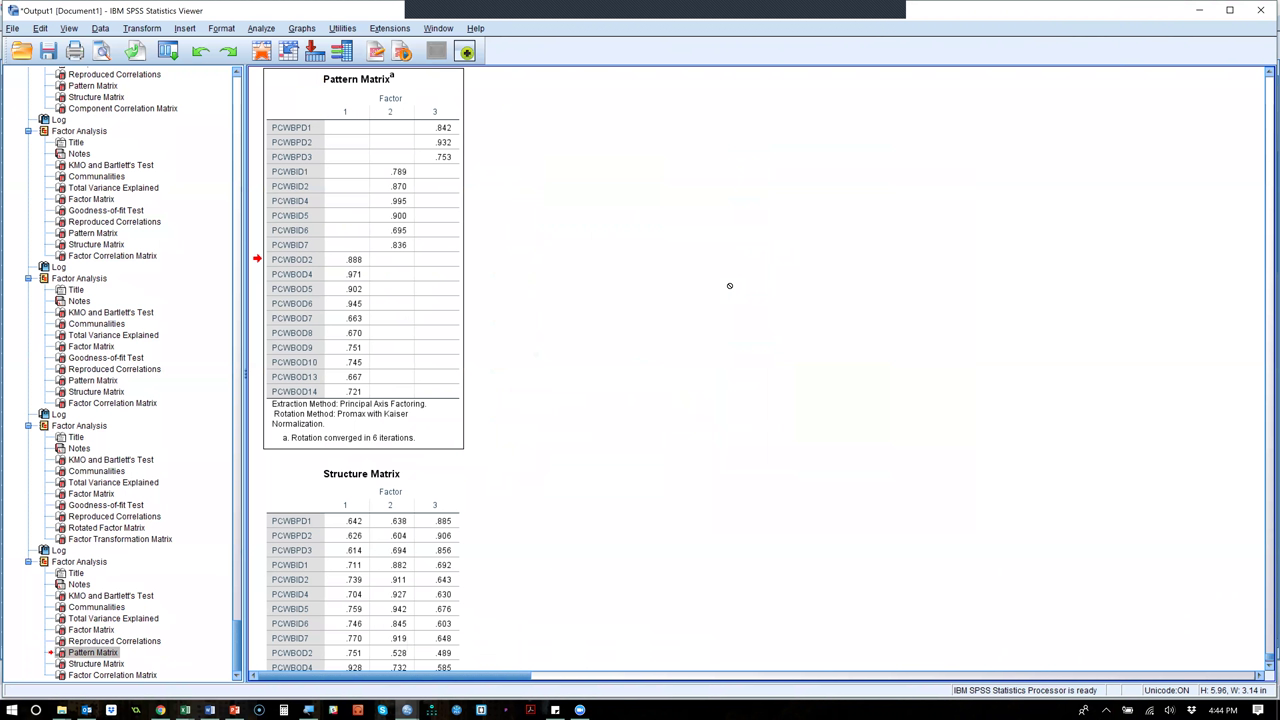
Copy the PCWB Pattern Matrix into the draft e-mail reply in Outlook, below the earlier matrix, and return to the SPSS output.
key(alt+Tab)
key(alt+Tab)
key(alt+Tab)
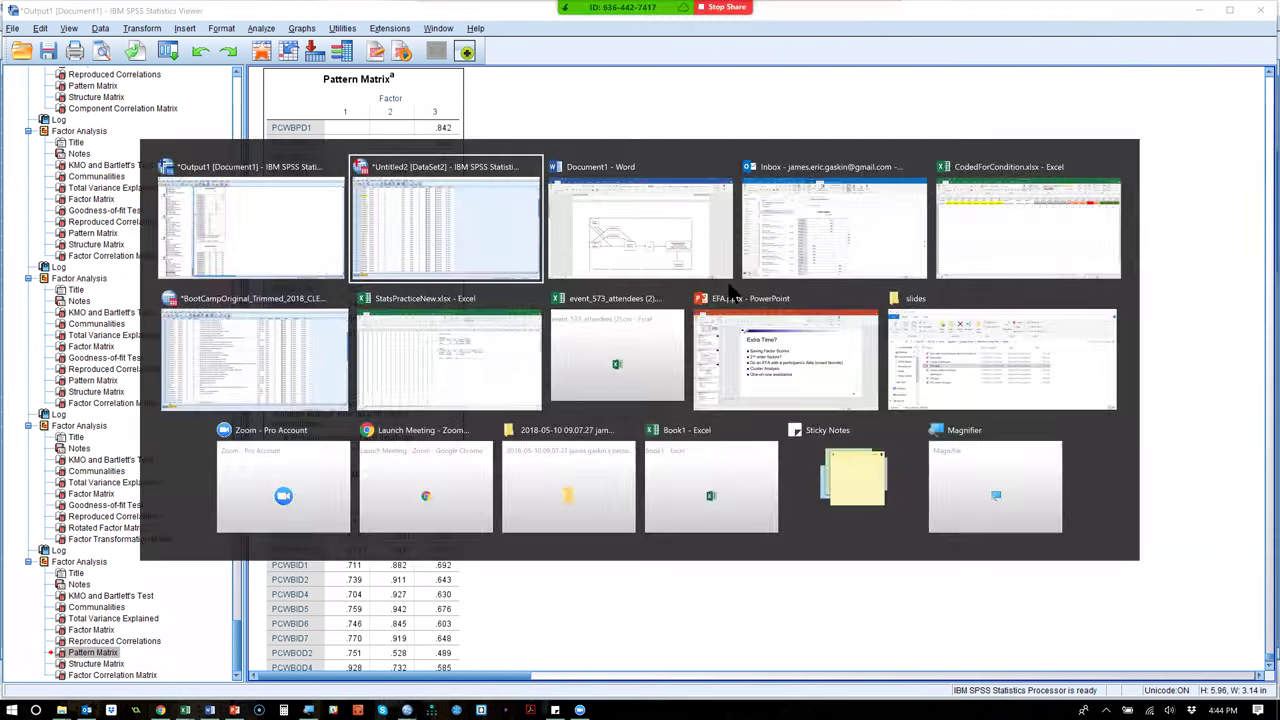
key(ctrl+v)
scroll(727, 283, up, 10)
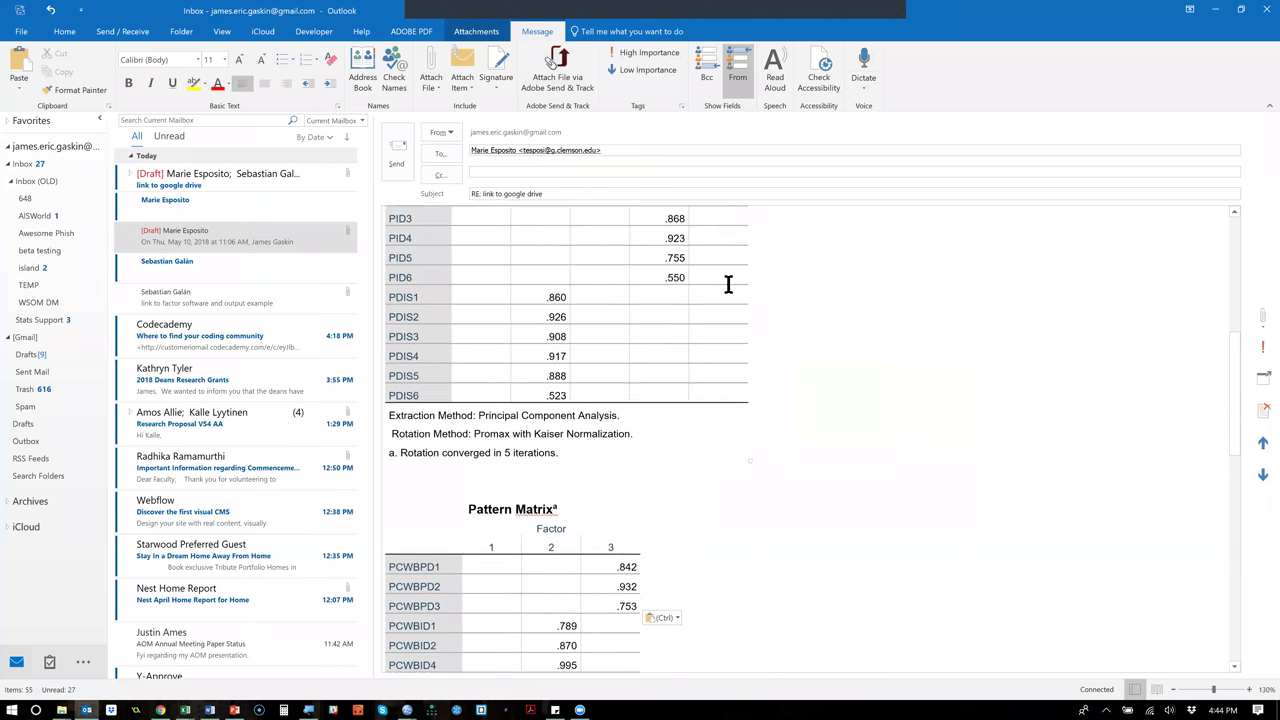
key(alt+Tab)
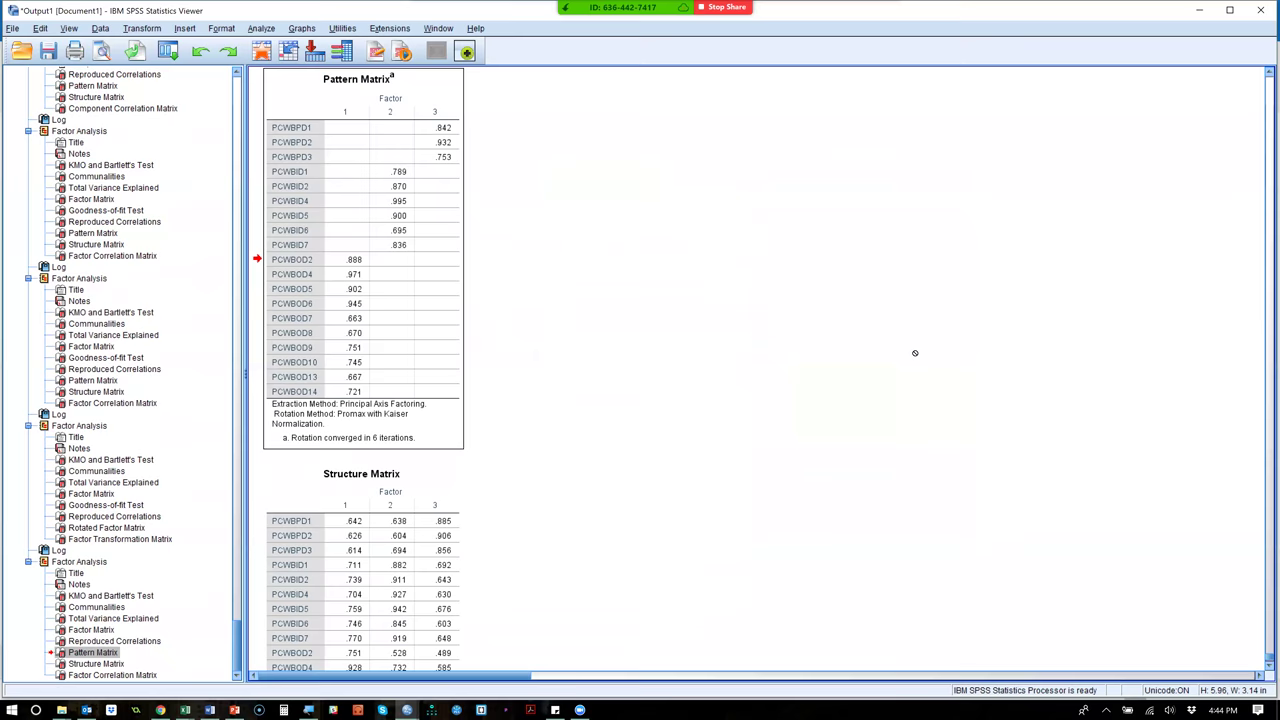
Remove all the PCWB items from the factor analysis variables.
click(168, 49)
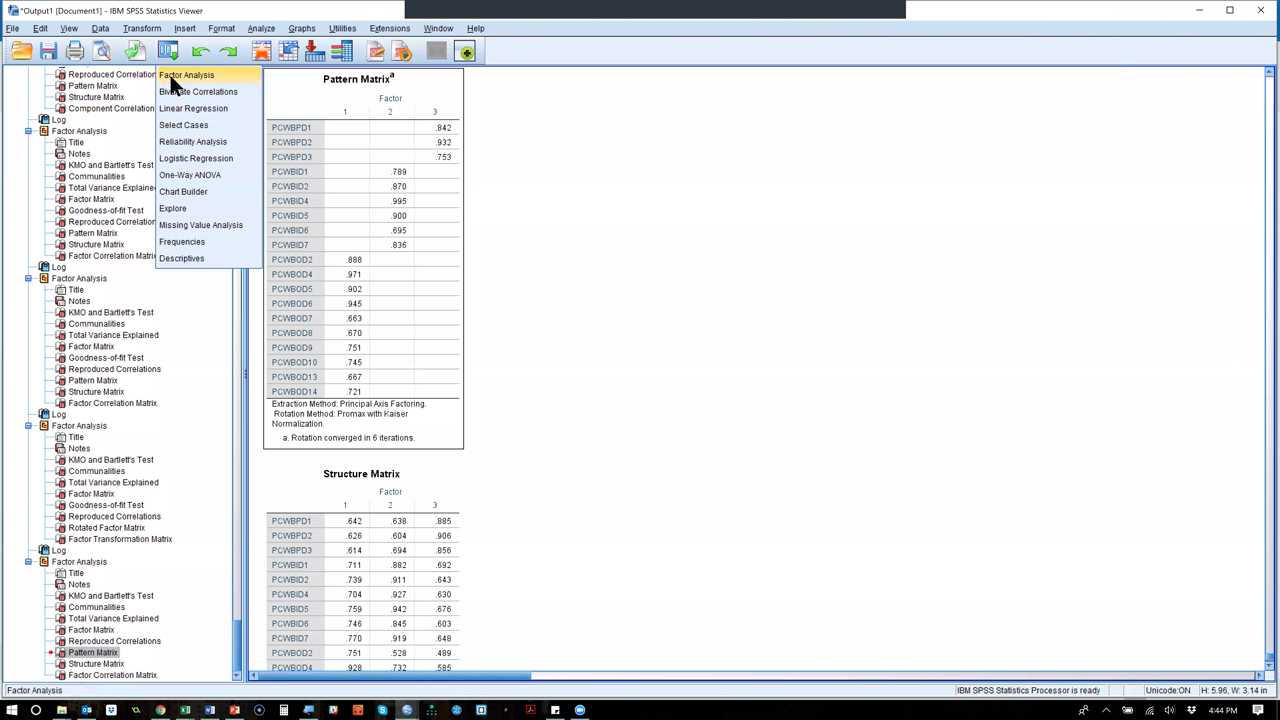
click(172, 85)
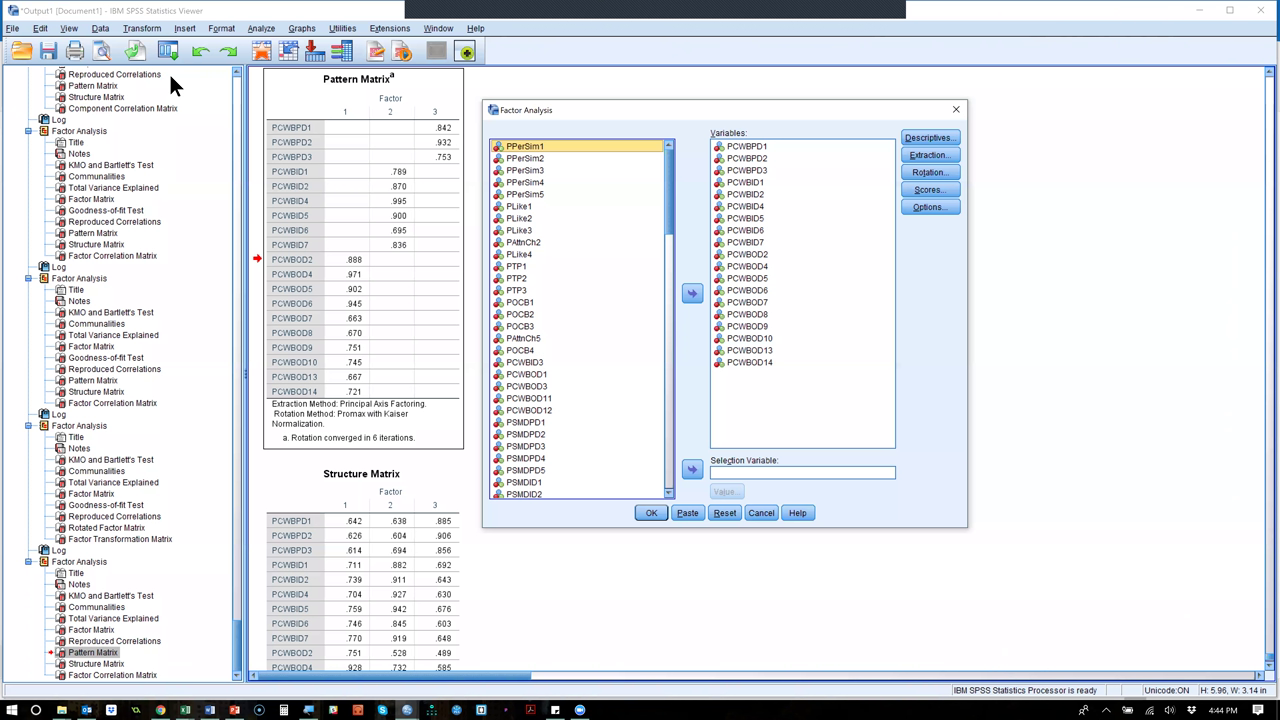
click(787, 254)
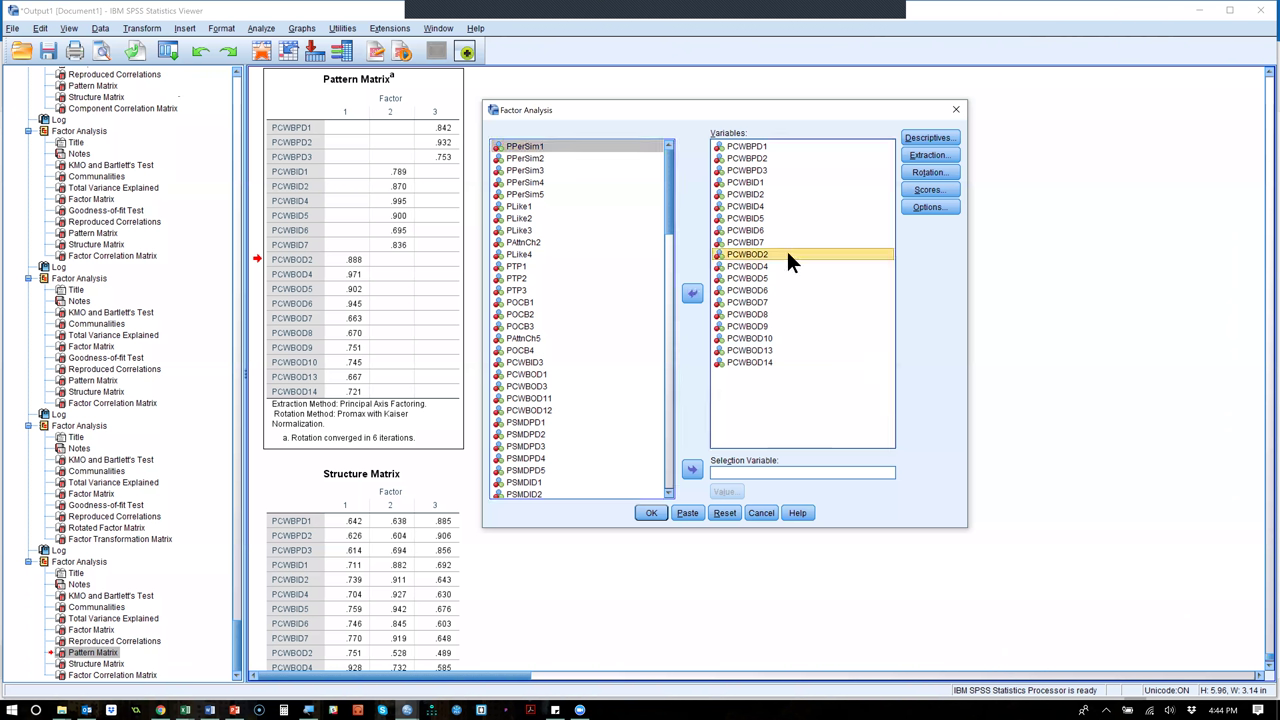
key(ctrl+a)
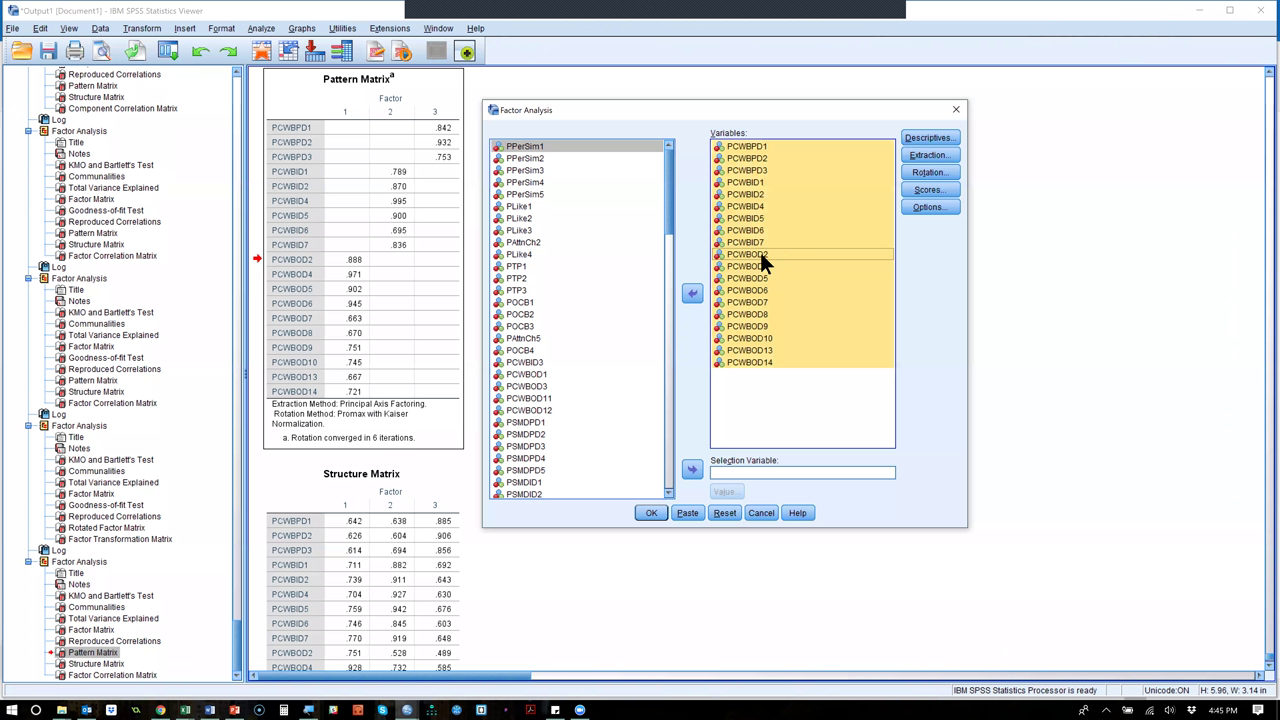
click(693, 294)
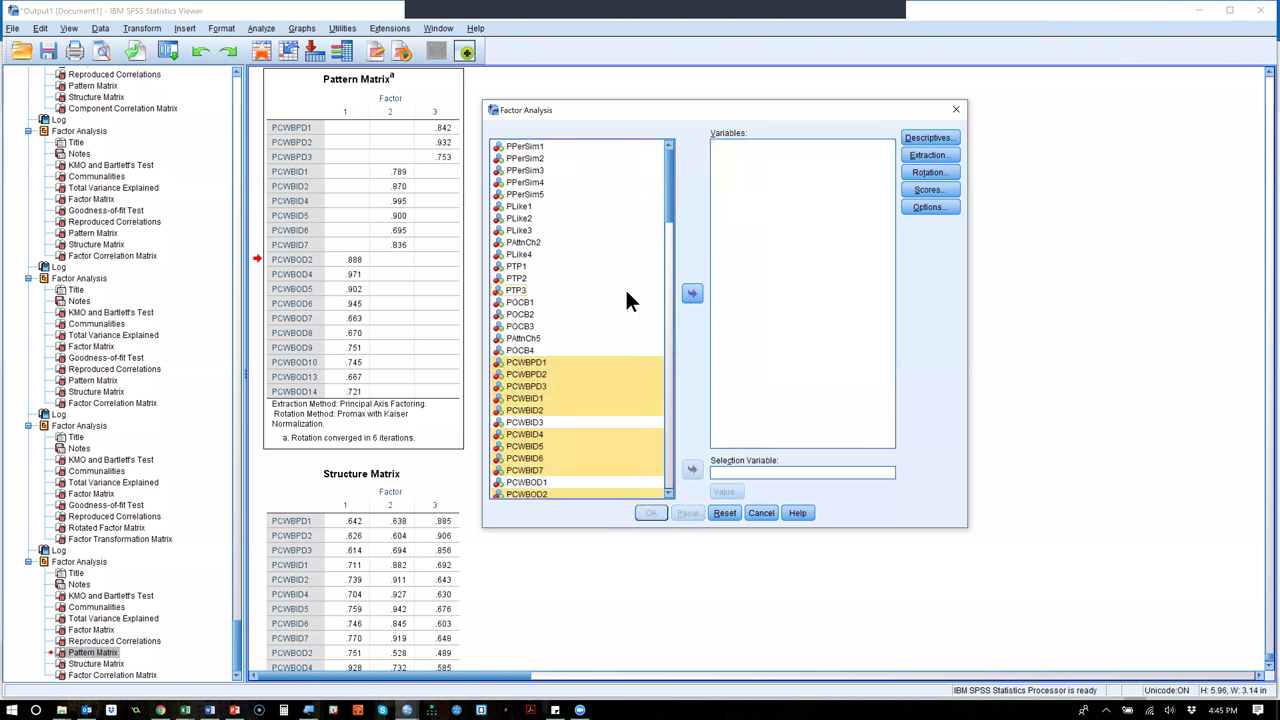
Add the items from PSMDPD1 through PSMDOD7 to the factor analysis, run it and examine the Pattern Matrix.
scroll(627, 293, down, 5)
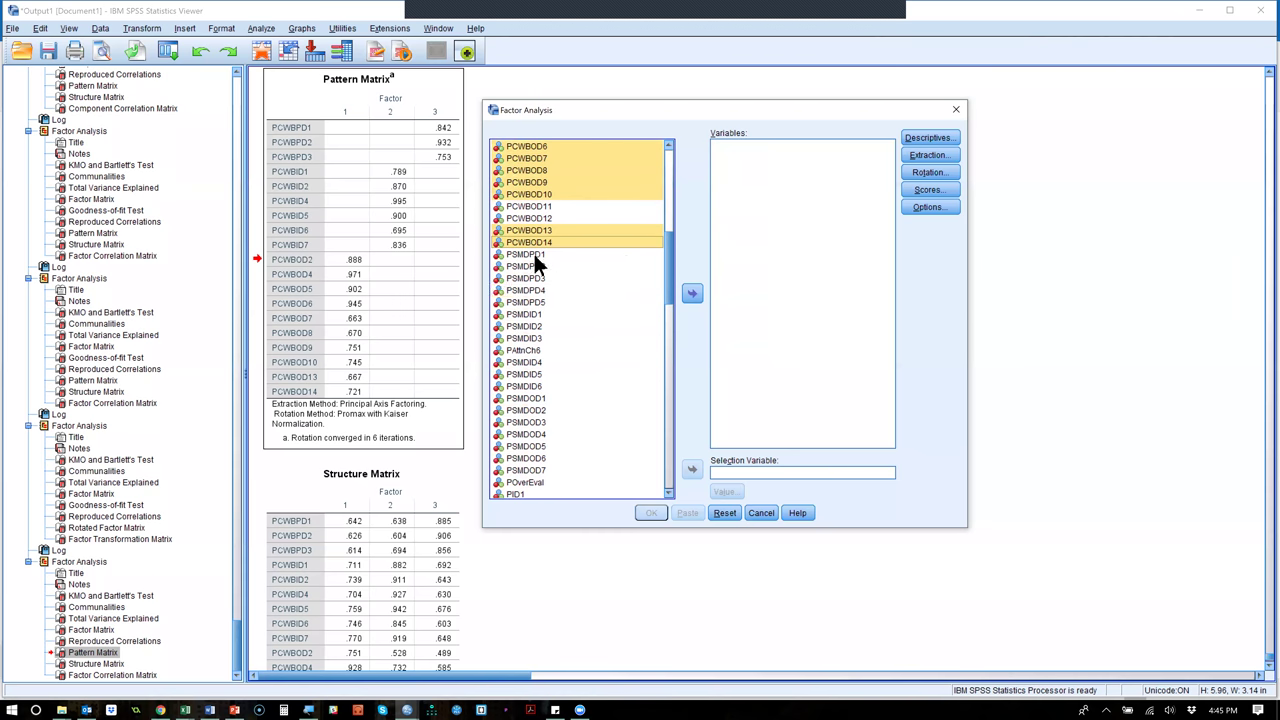
click(533, 254)
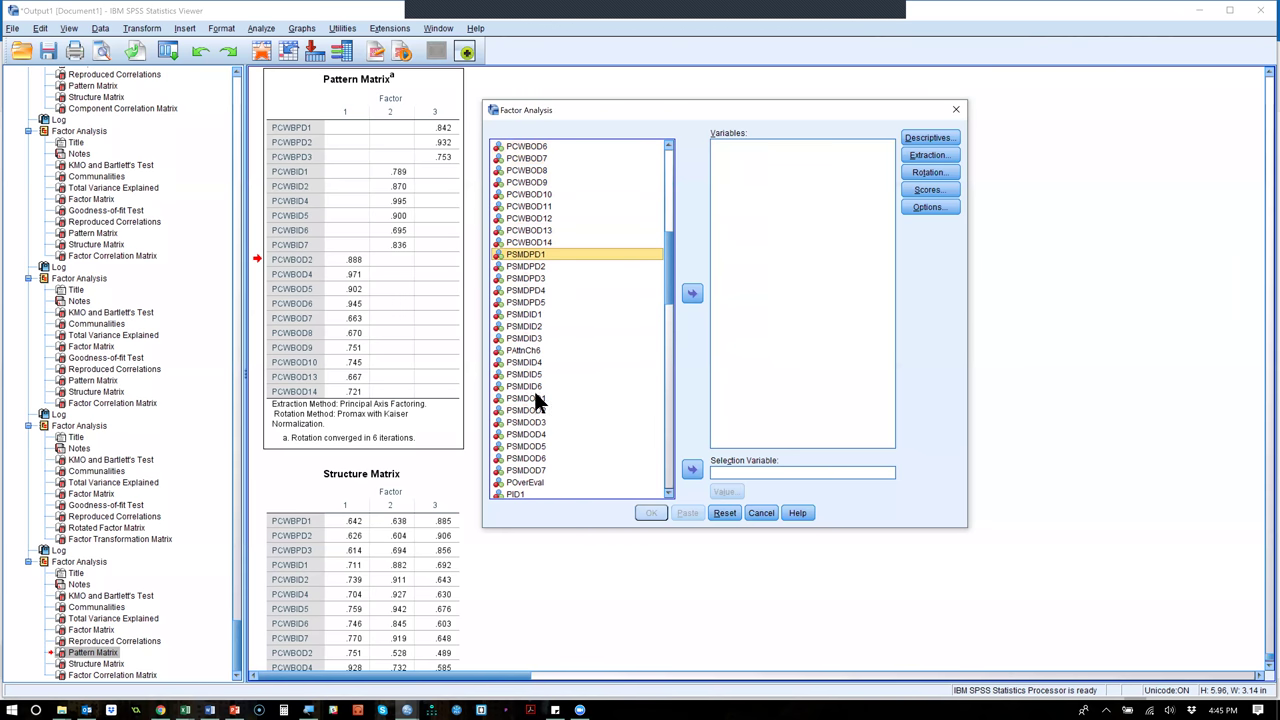
shift+click(537, 470)
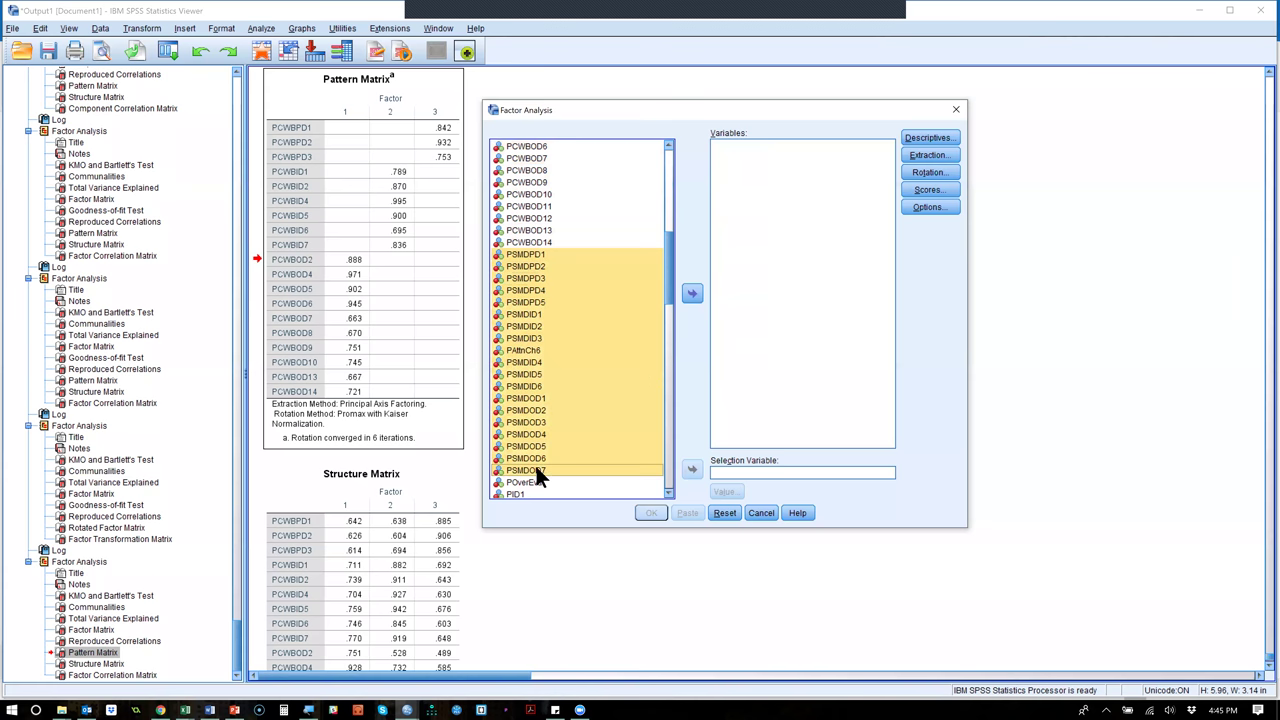
click(693, 292)
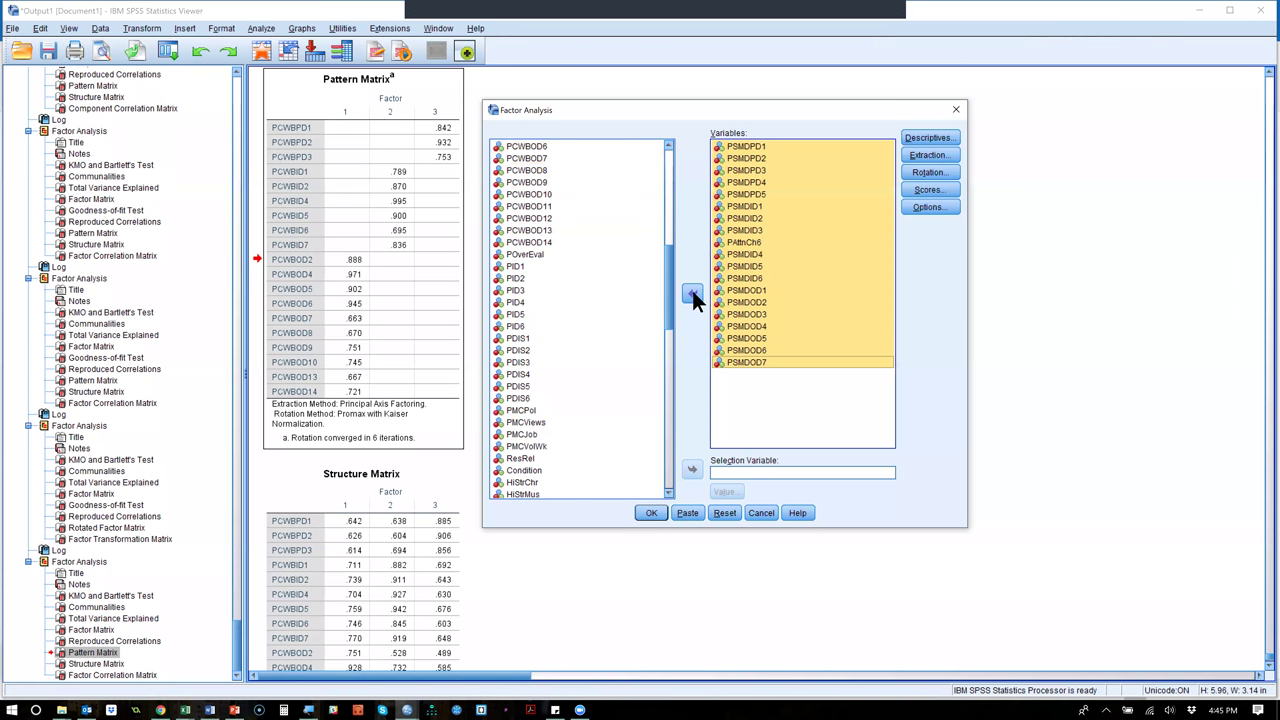
click(660, 512)
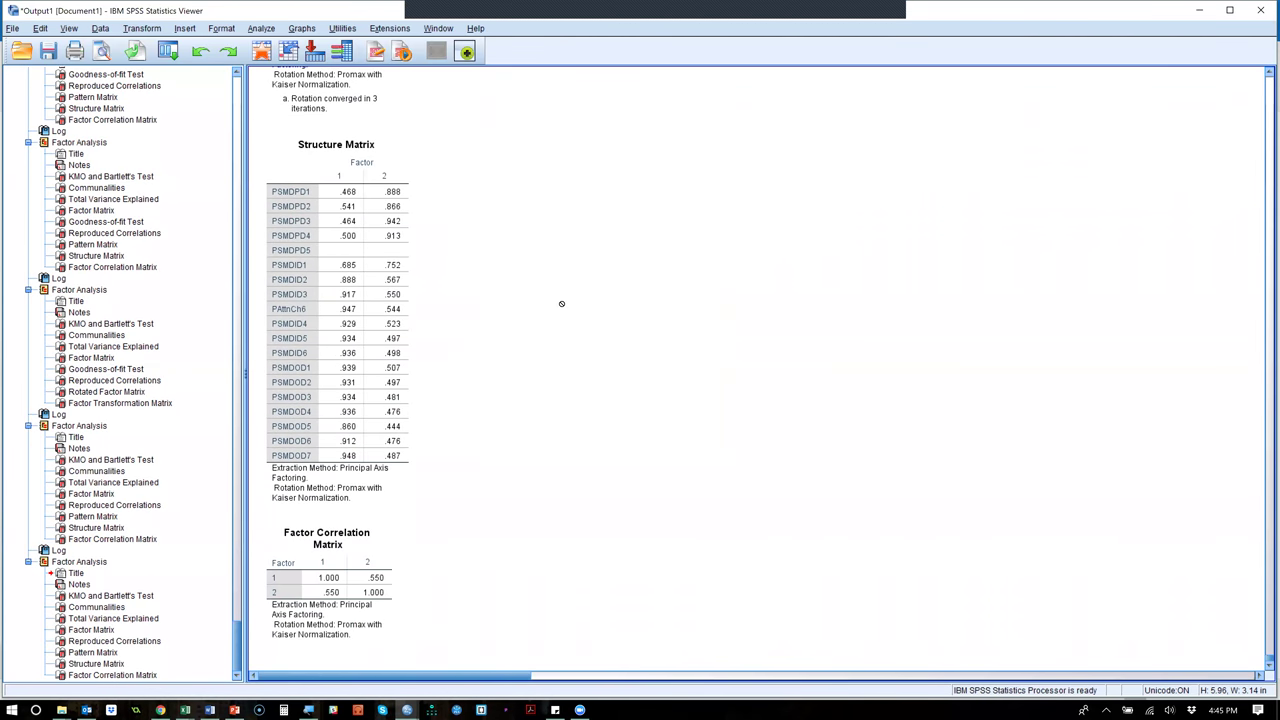
scroll(561, 303, up, 5)
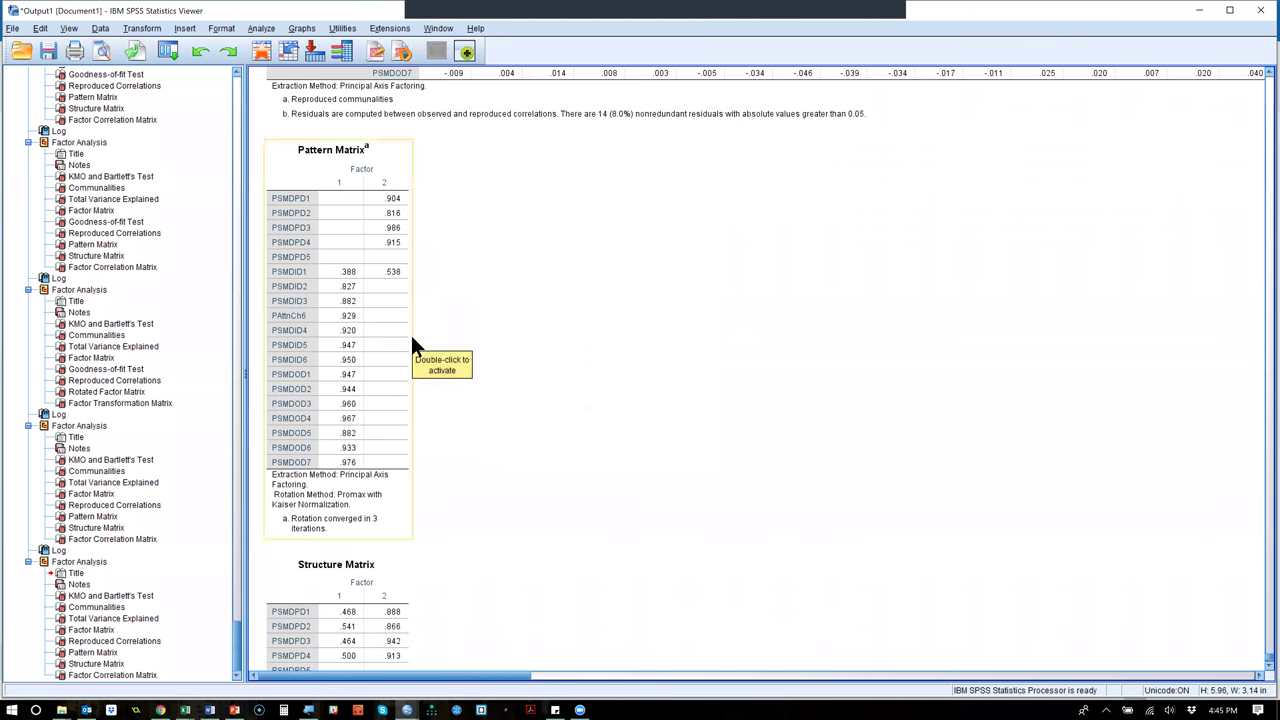
Set the factor analysis extraction to a fixed number of 3 factors.
click(175, 52)
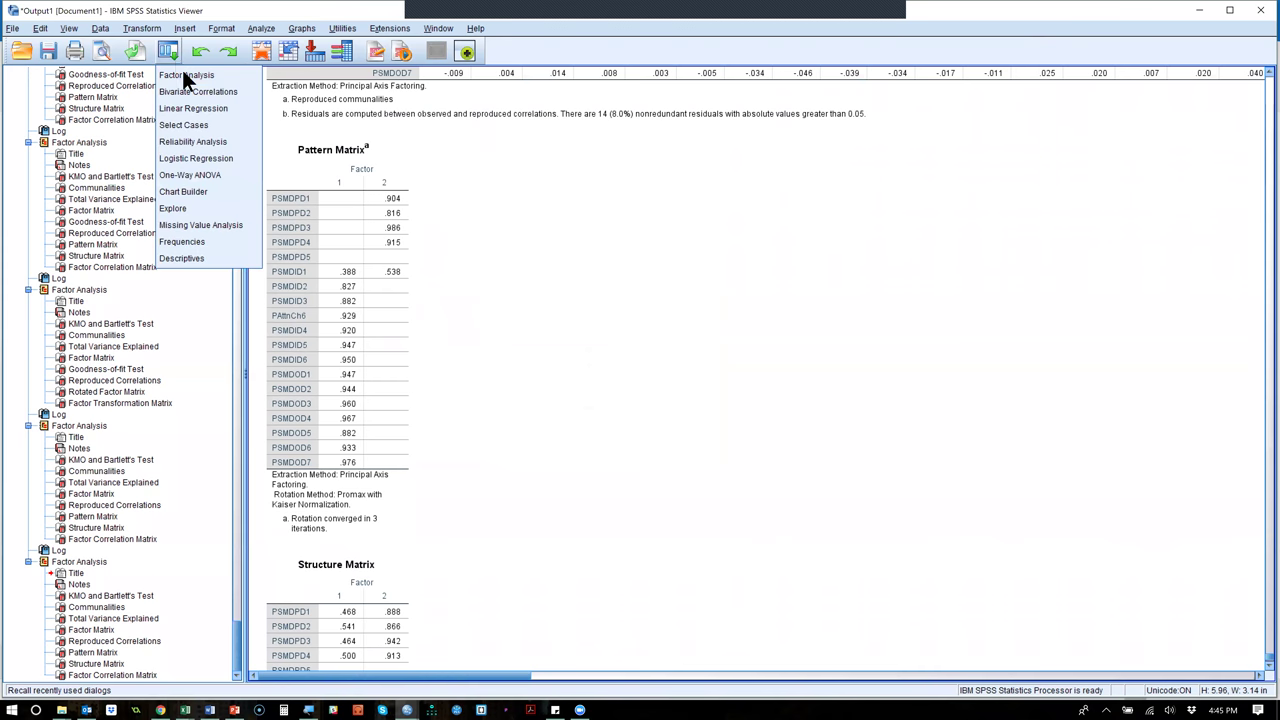
click(183, 72)
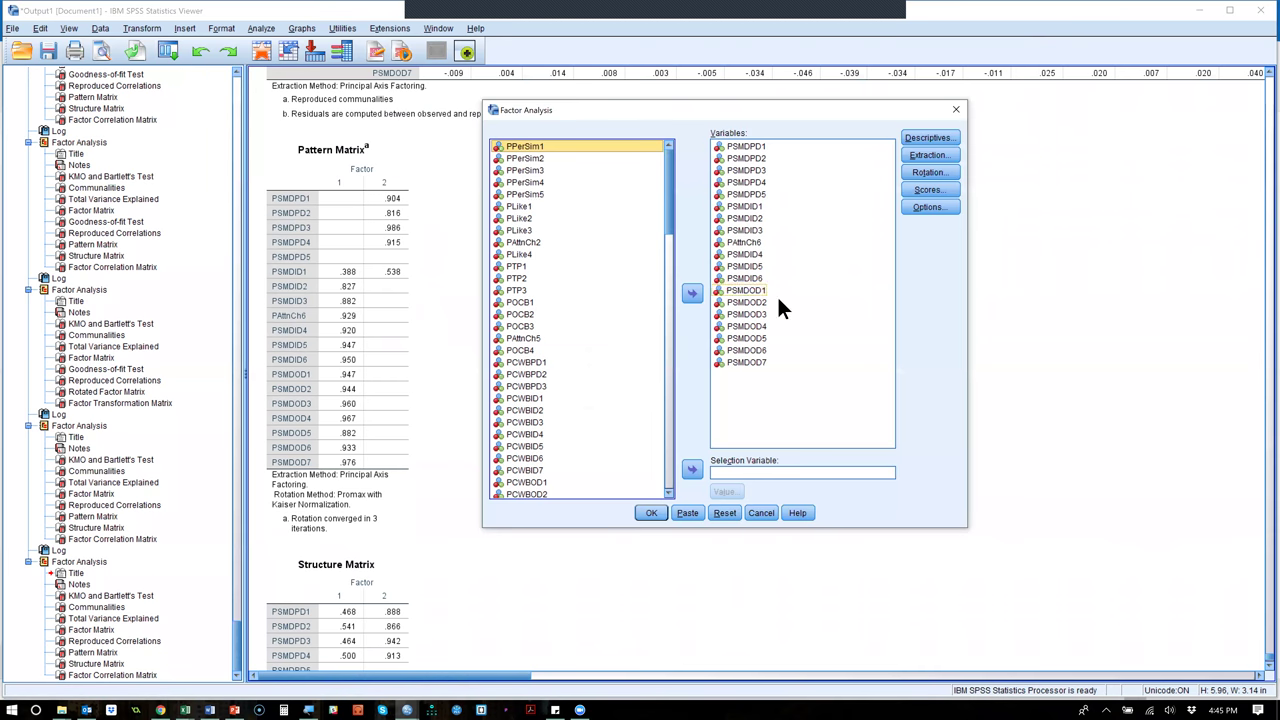
click(927, 155)
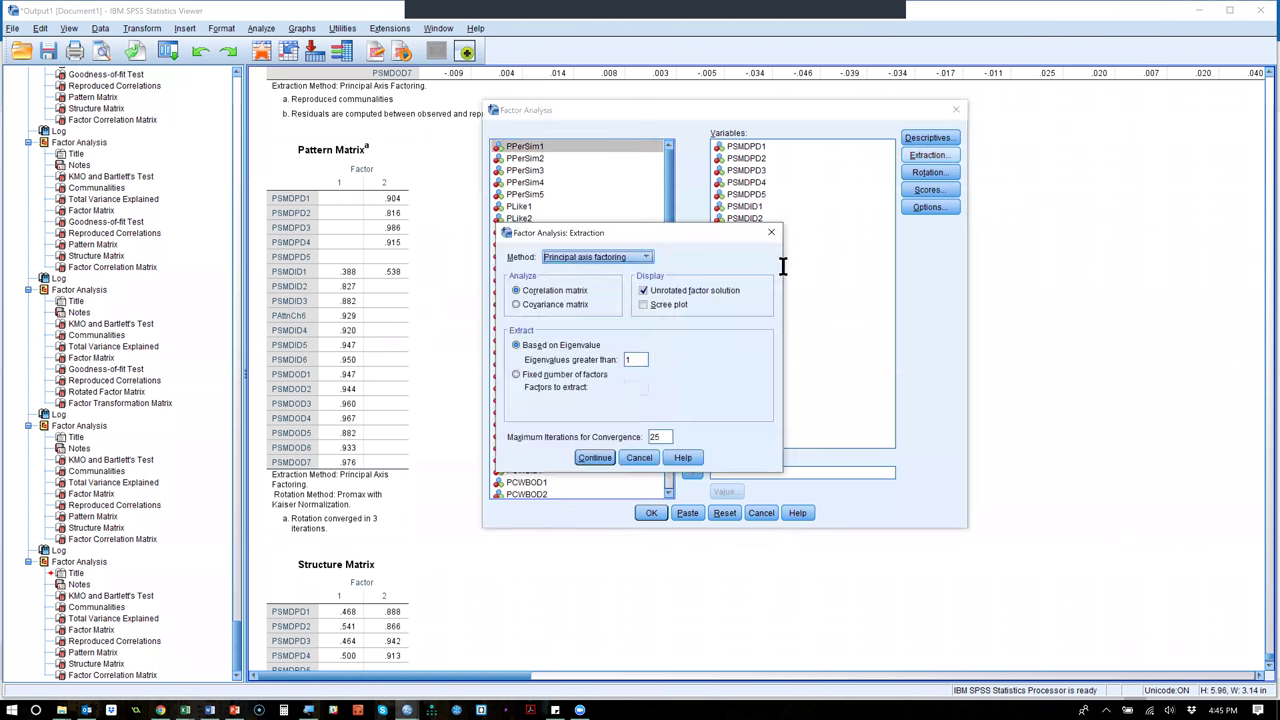
click(582, 373)
click(634, 388)
text(3)
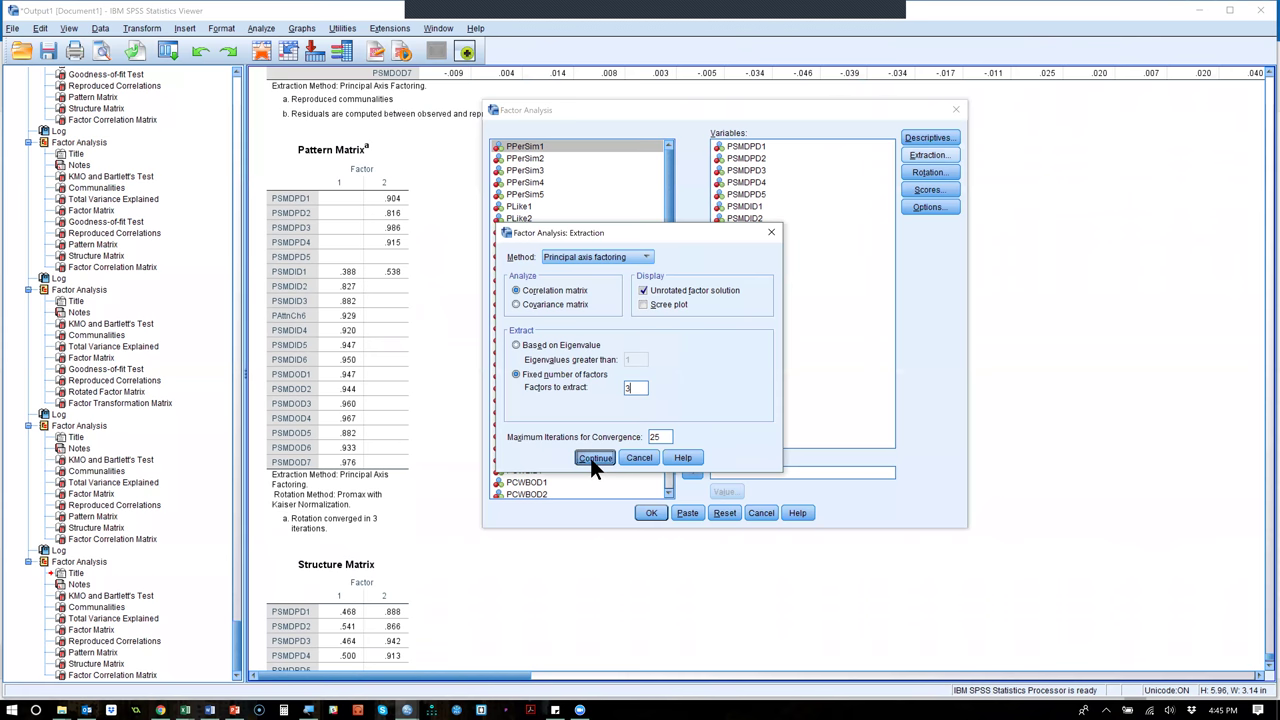
click(592, 462)
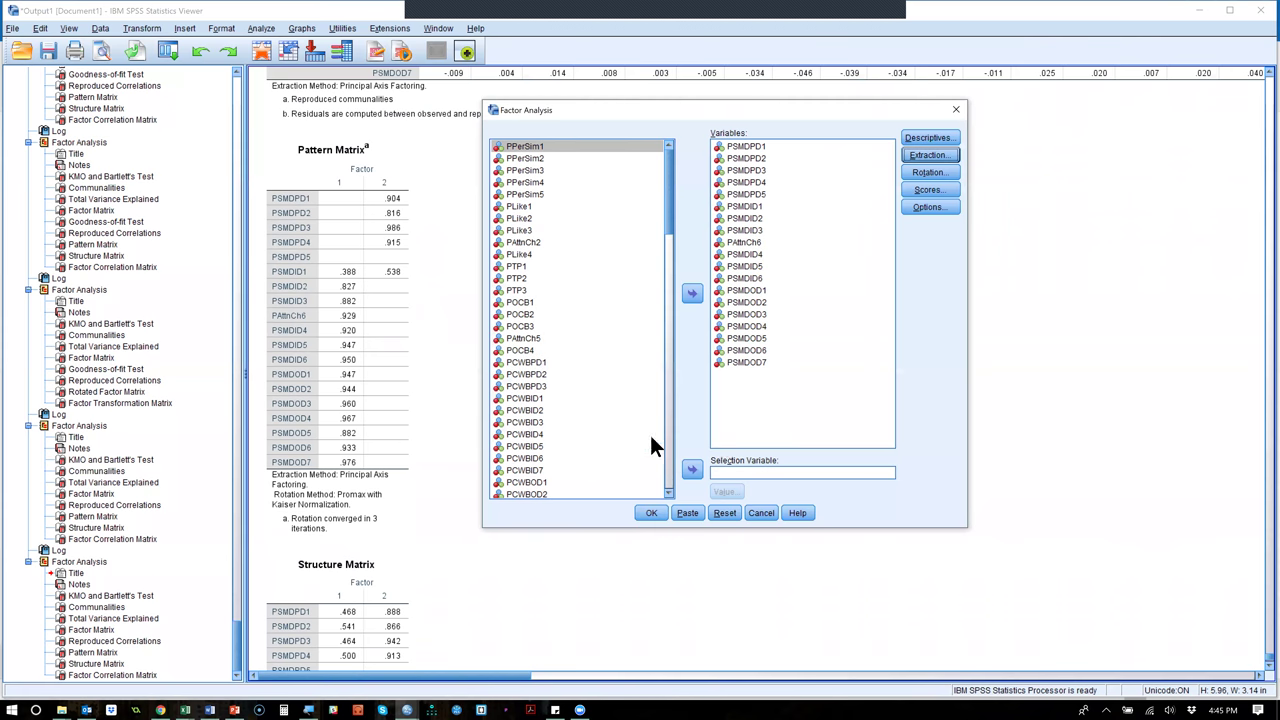
Remove PAttnCh6 from the factor analysis variables, run it and examine the Total Variance Explained table and Pattern Matrix.
click(738, 242)
click(692, 292)
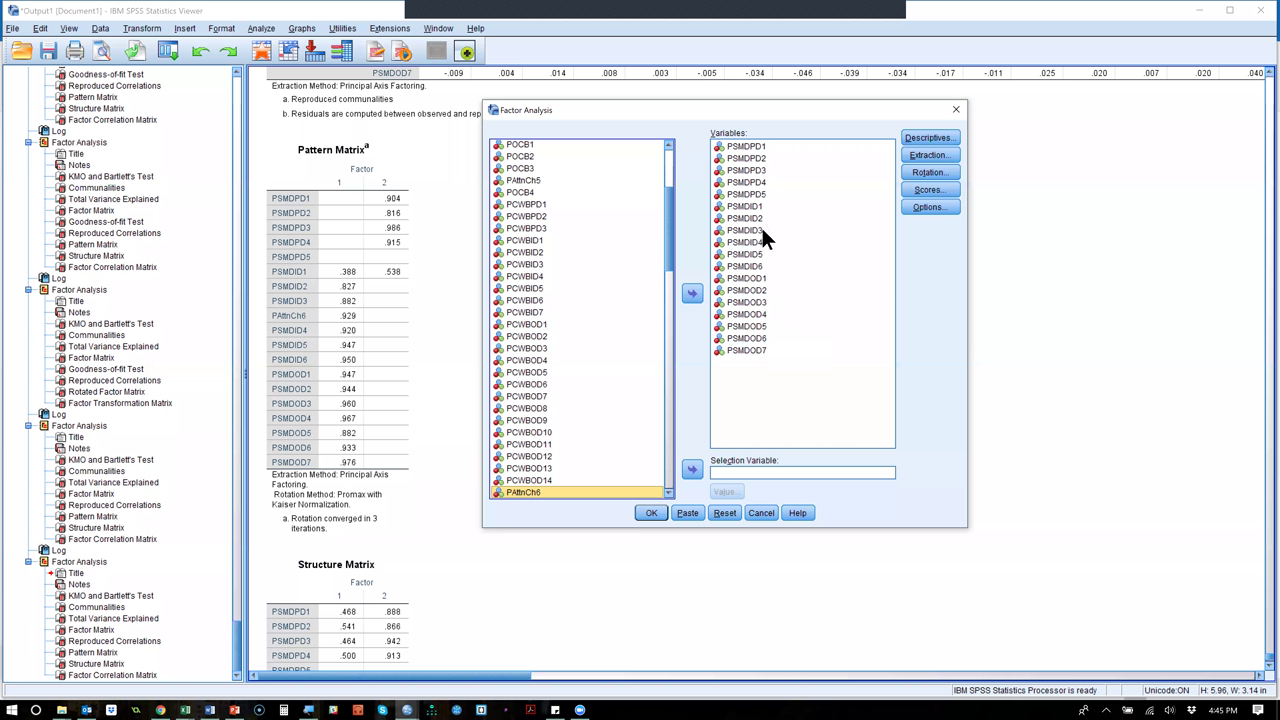
click(651, 512)
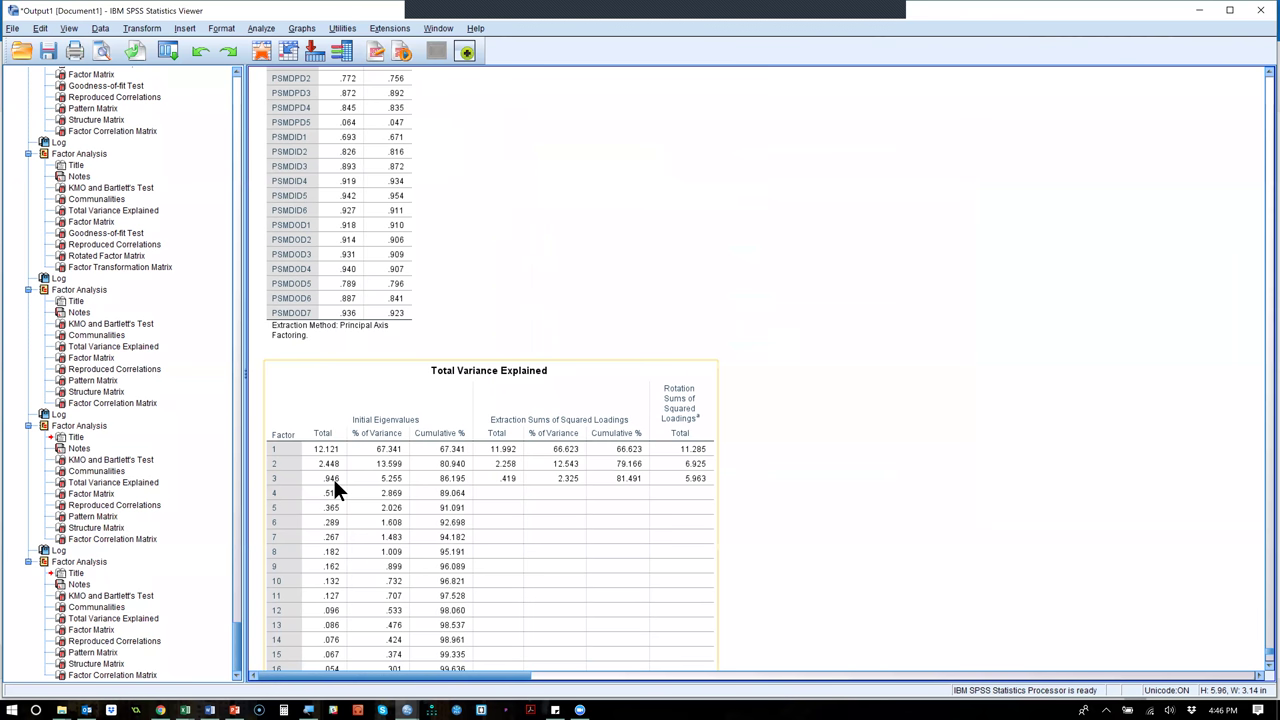
scroll(335, 486, down, 5)
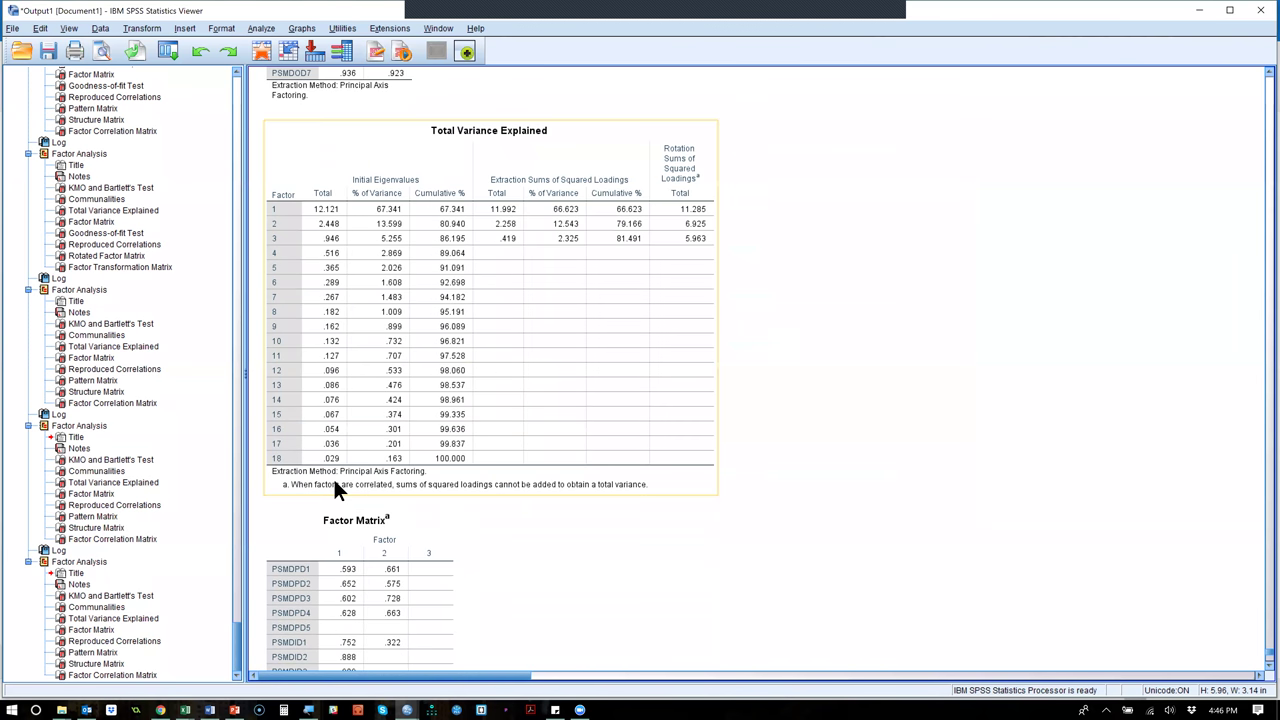
scroll(335, 486, down, 15)
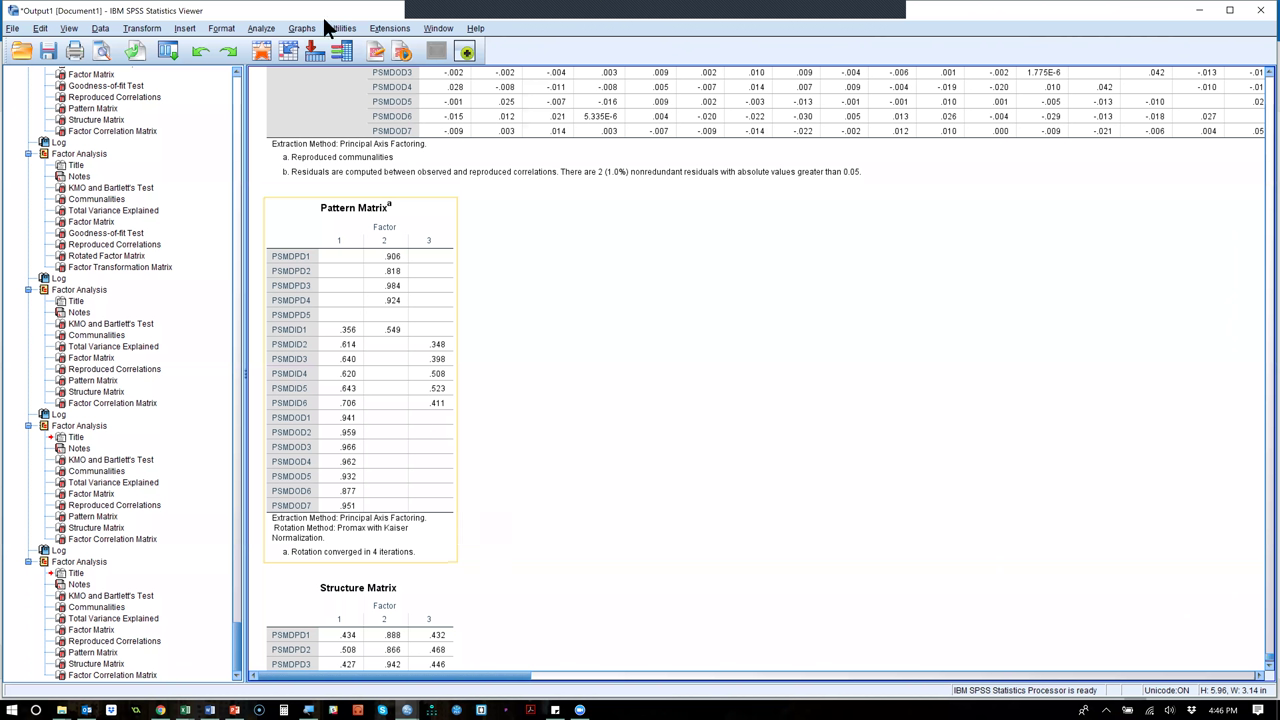
Set the extraction method to Principal components, rerun the factor analysis and go to the new Pattern Matrix.
click(179, 46)
click(183, 70)
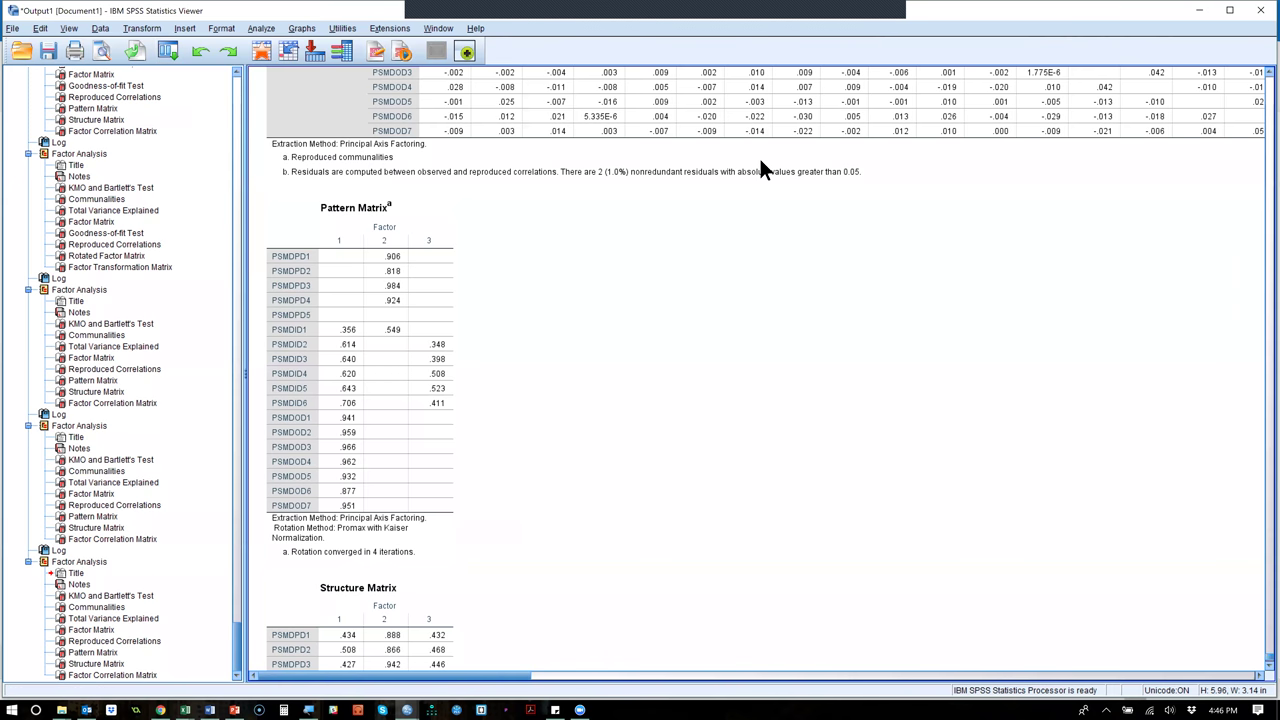
click(933, 152)
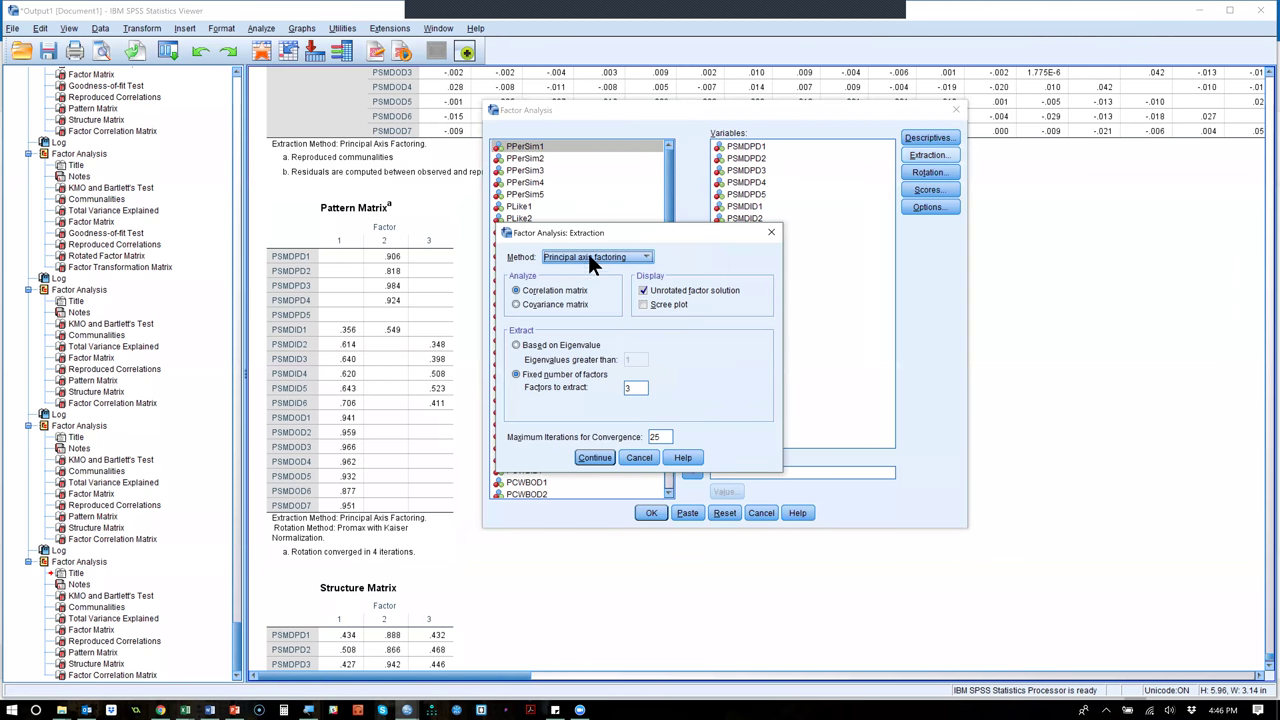
click(588, 257)
click(590, 267)
click(610, 457)
click(649, 513)
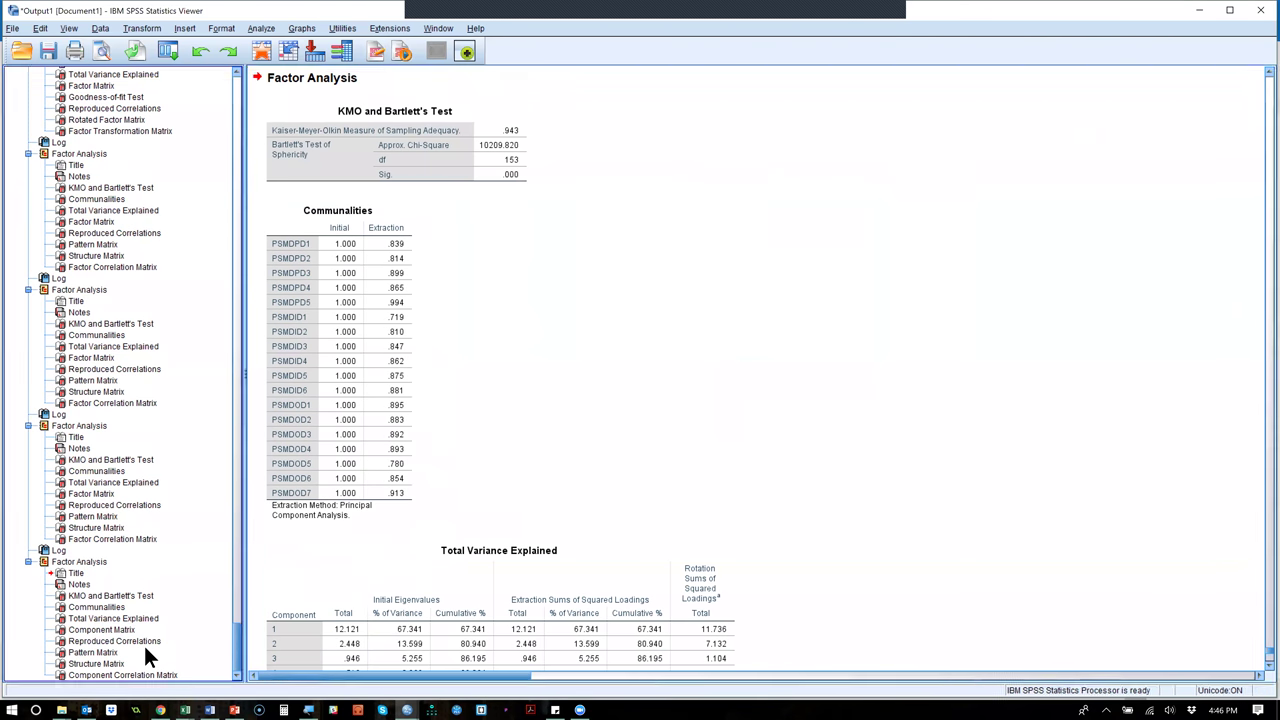
click(109, 654)
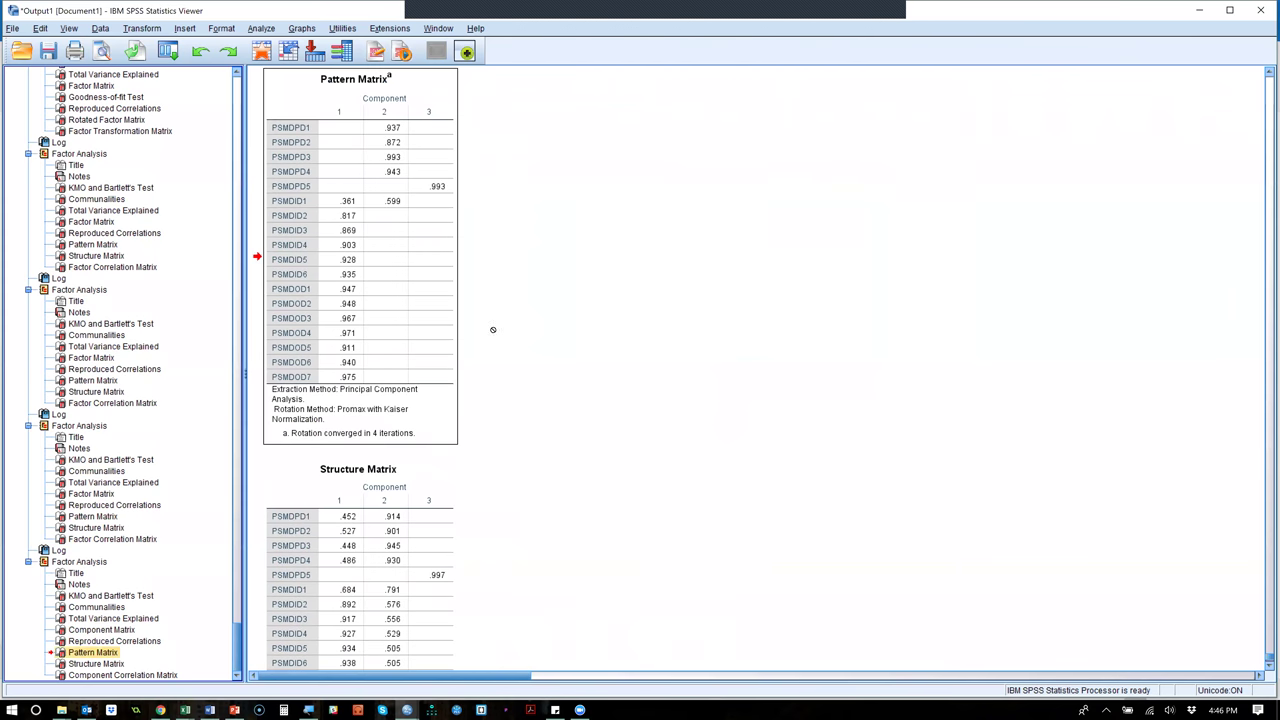
Set the extraction method to Maximum likelihood, rerun the factor analysis and examine its Pattern Matrix.
click(172, 53)
click(190, 75)
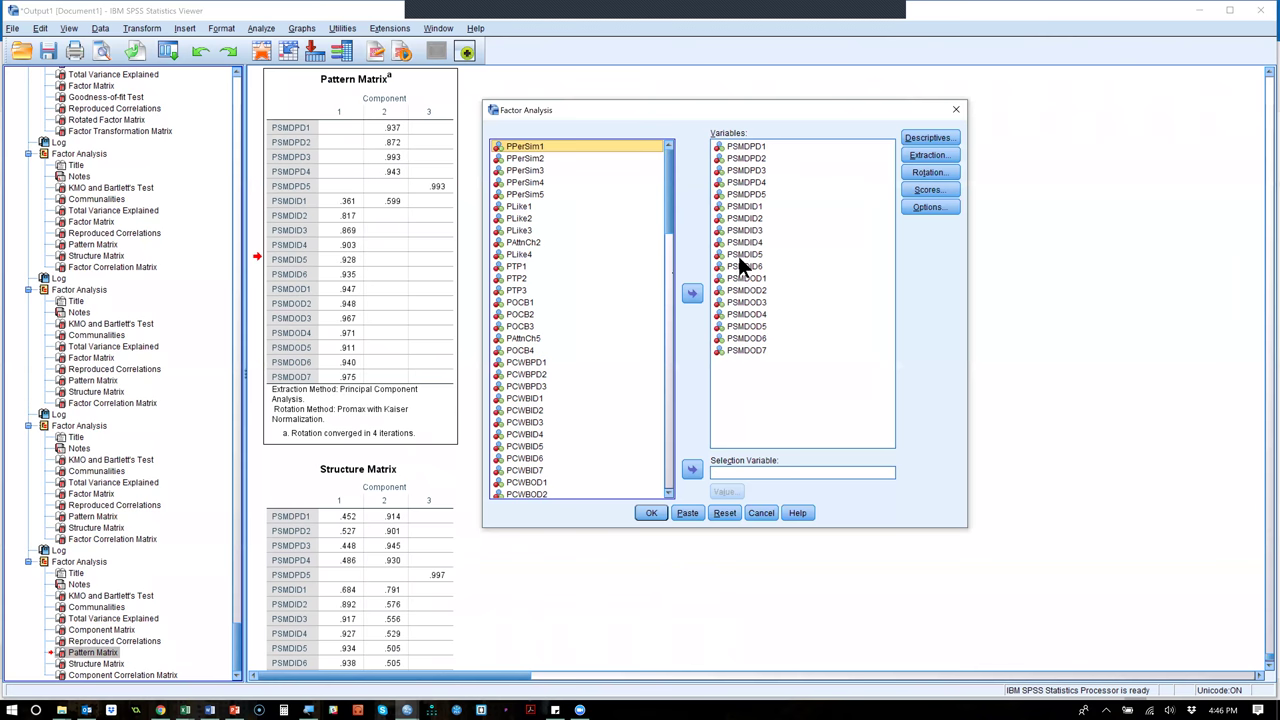
click(948, 155)
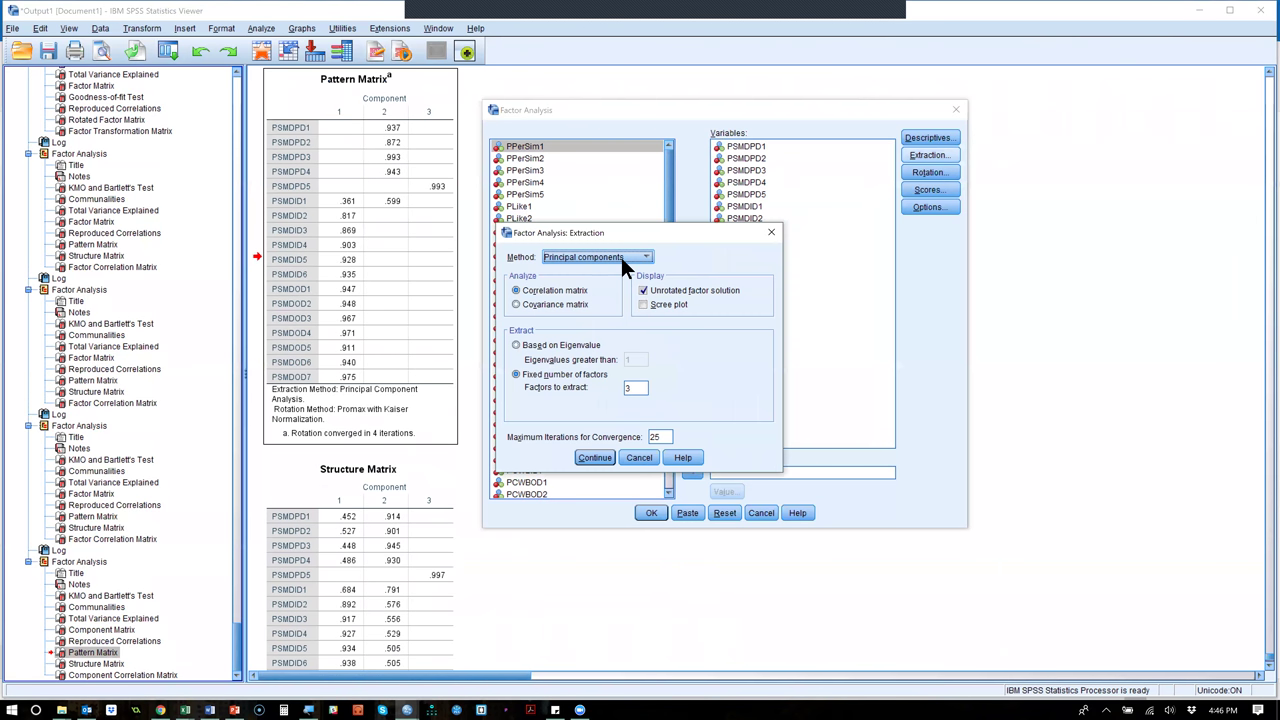
click(625, 258)
click(608, 309)
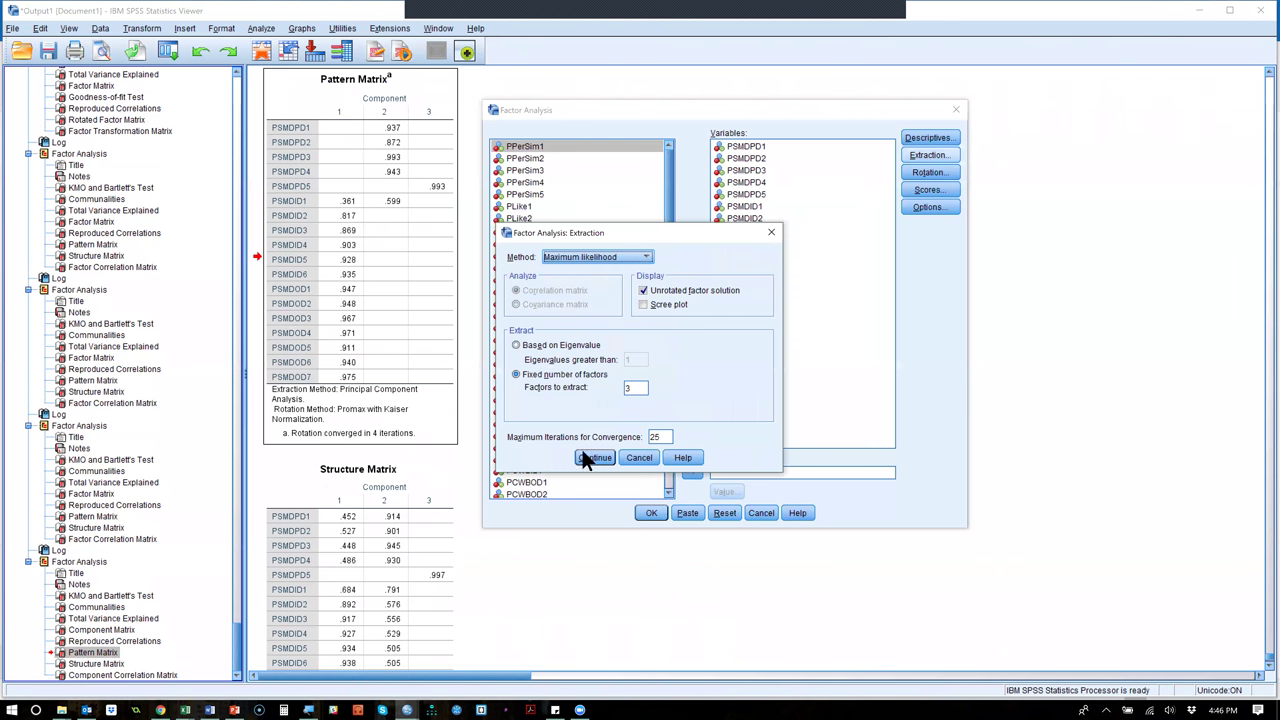
click(594, 457)
click(651, 513)
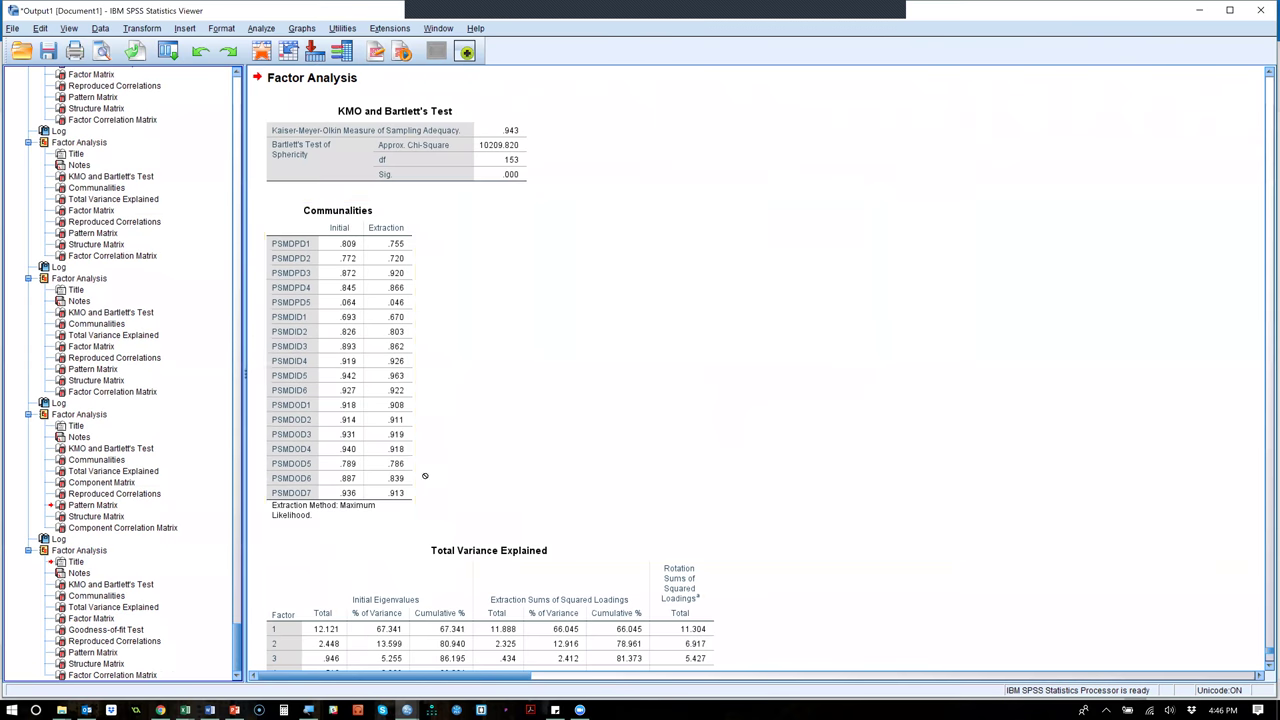
scroll(480, 471, down, 10)
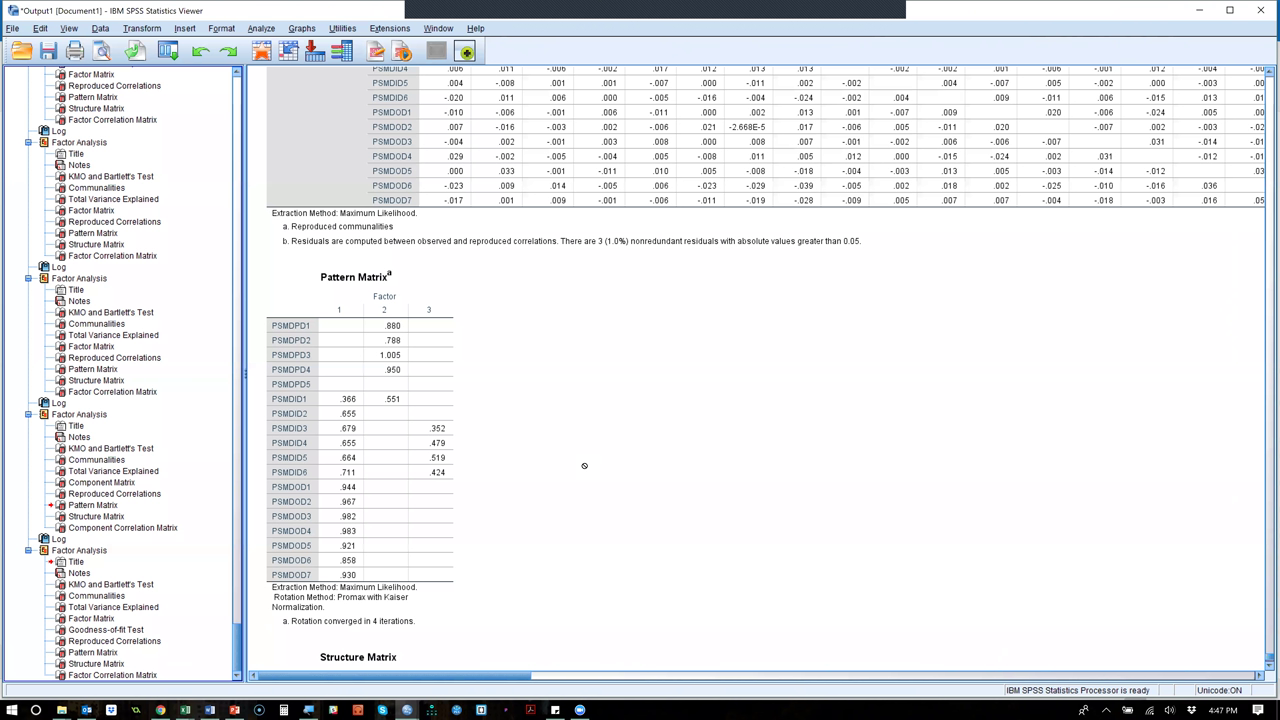
Switch to Outlook and open the Survey.pdf link from the participant's received e-mail.
key(alt+Tab)
key(alt+Tab)
key(alt+Tab)
key(alt+Tab)
key(alt+Tab)
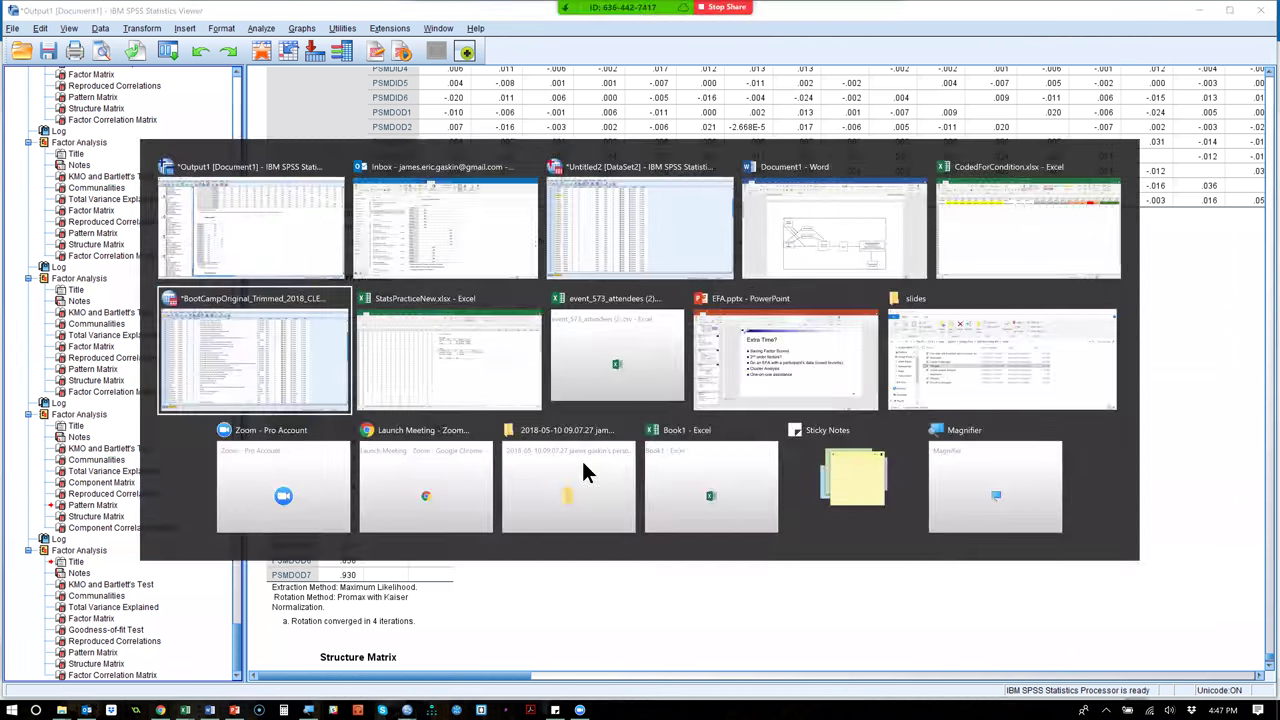
key(alt+Up)
key(alt+Right)
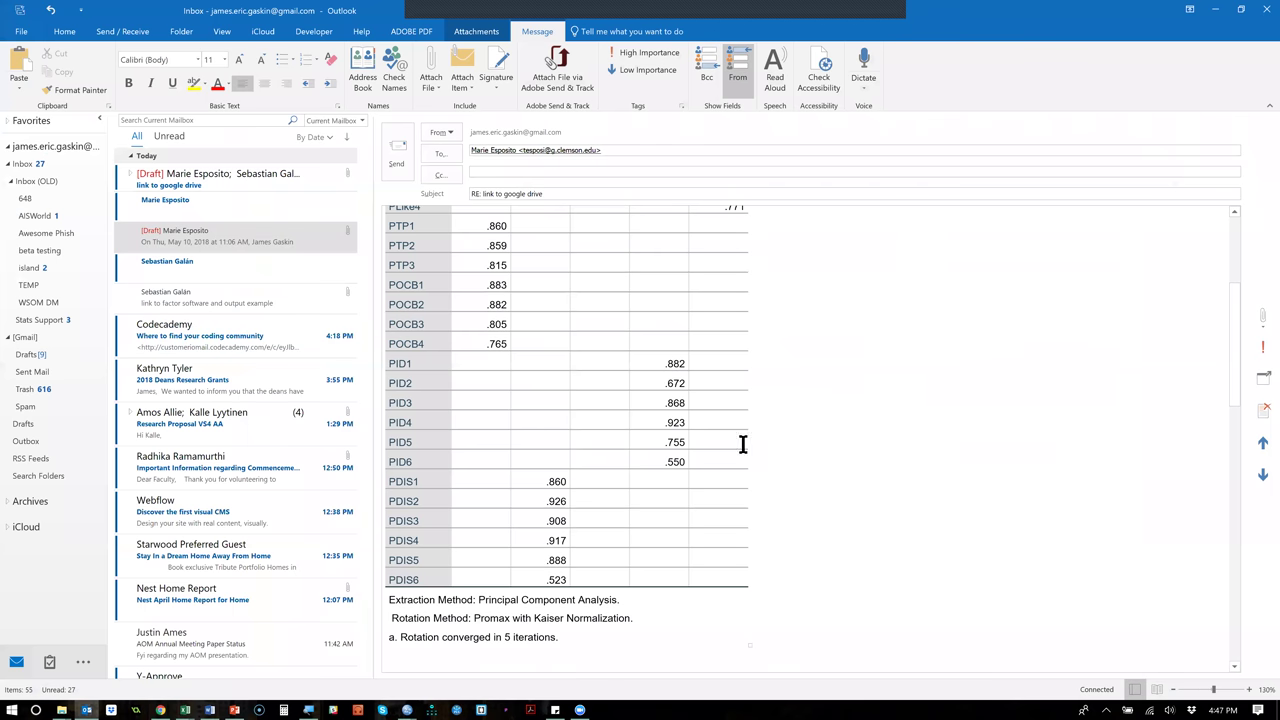
click(62, 710)
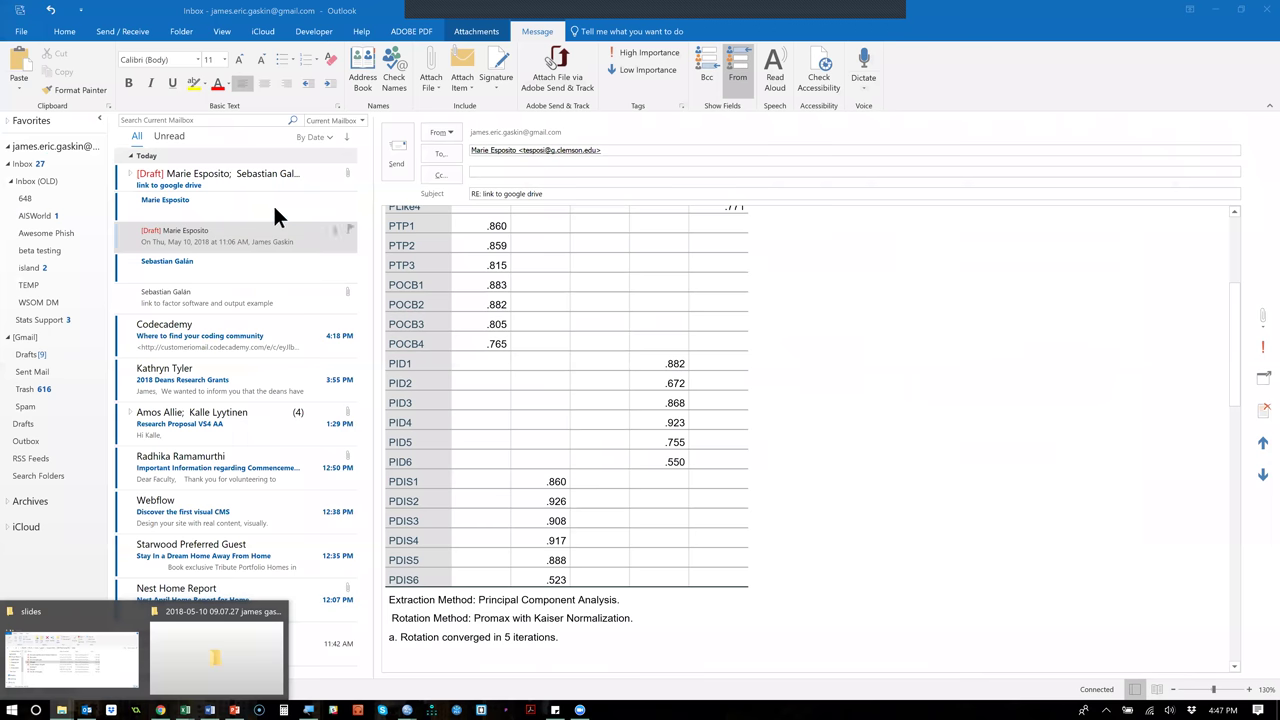
click(272, 218)
click(274, 208)
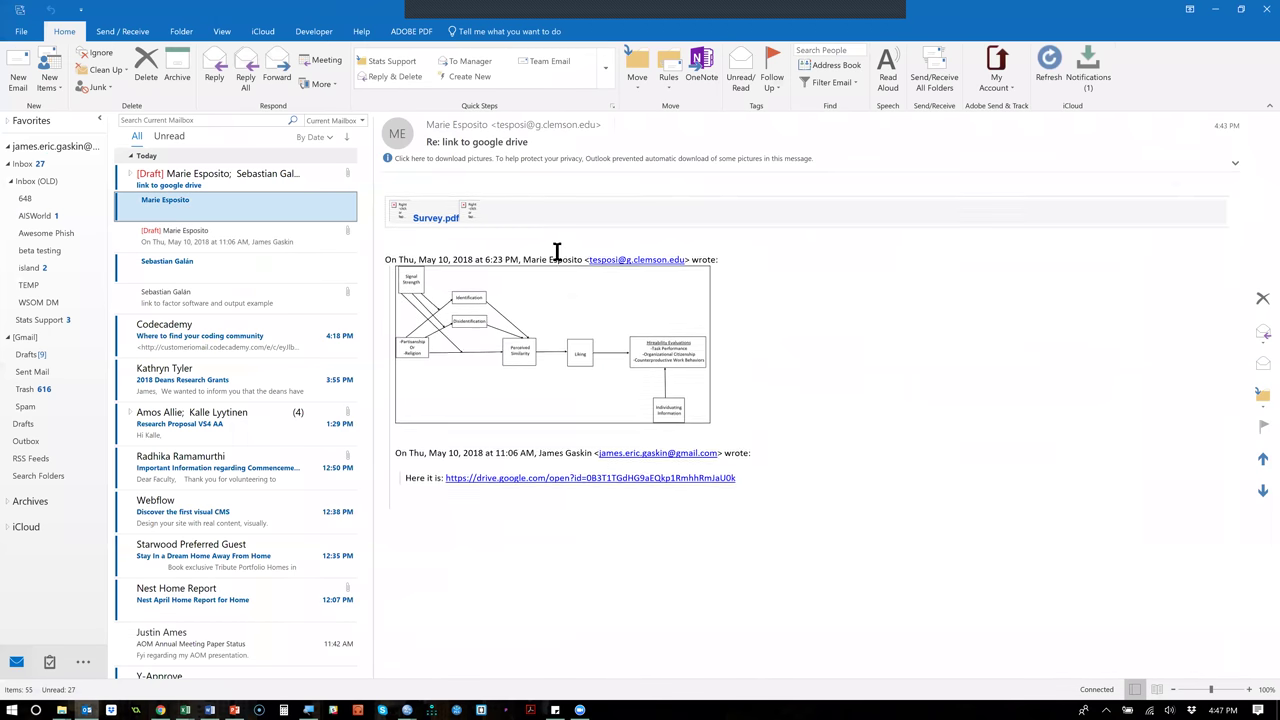
double_click(447, 233)
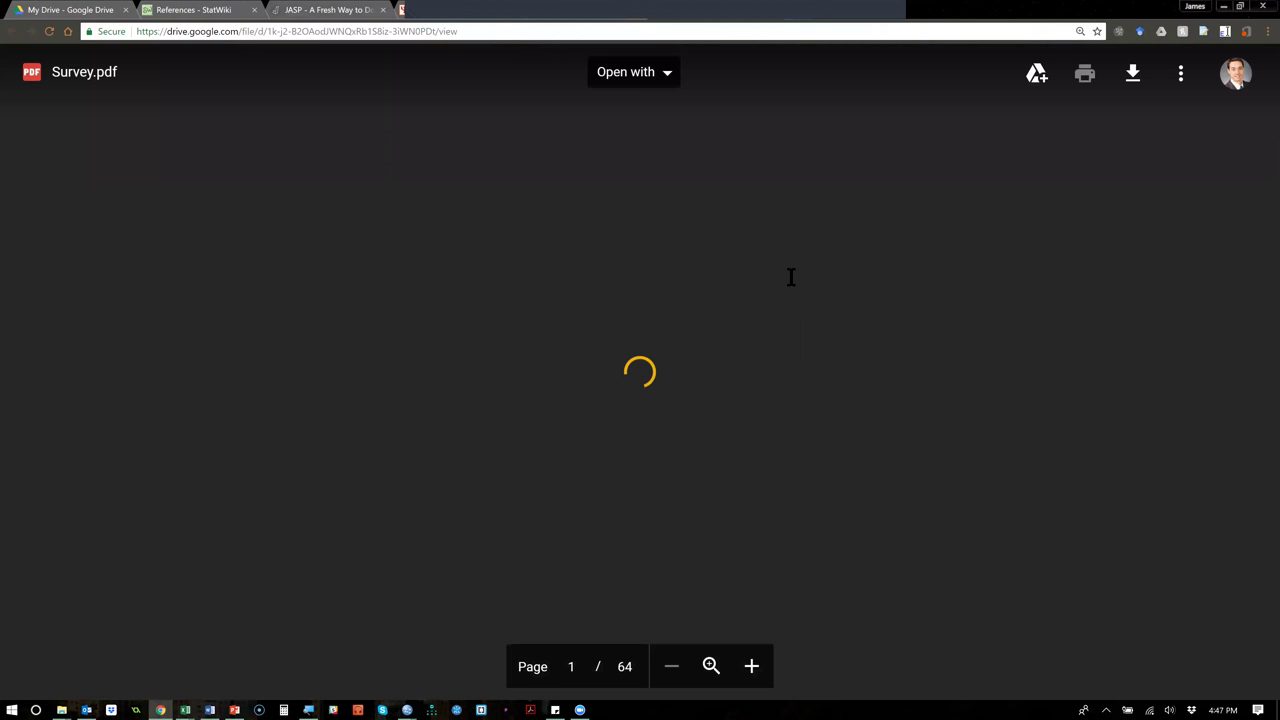
Look through the survey for the social media items and search it for "pd" to reach the SMD (PD) section.
scroll(790, 277, down, 15)
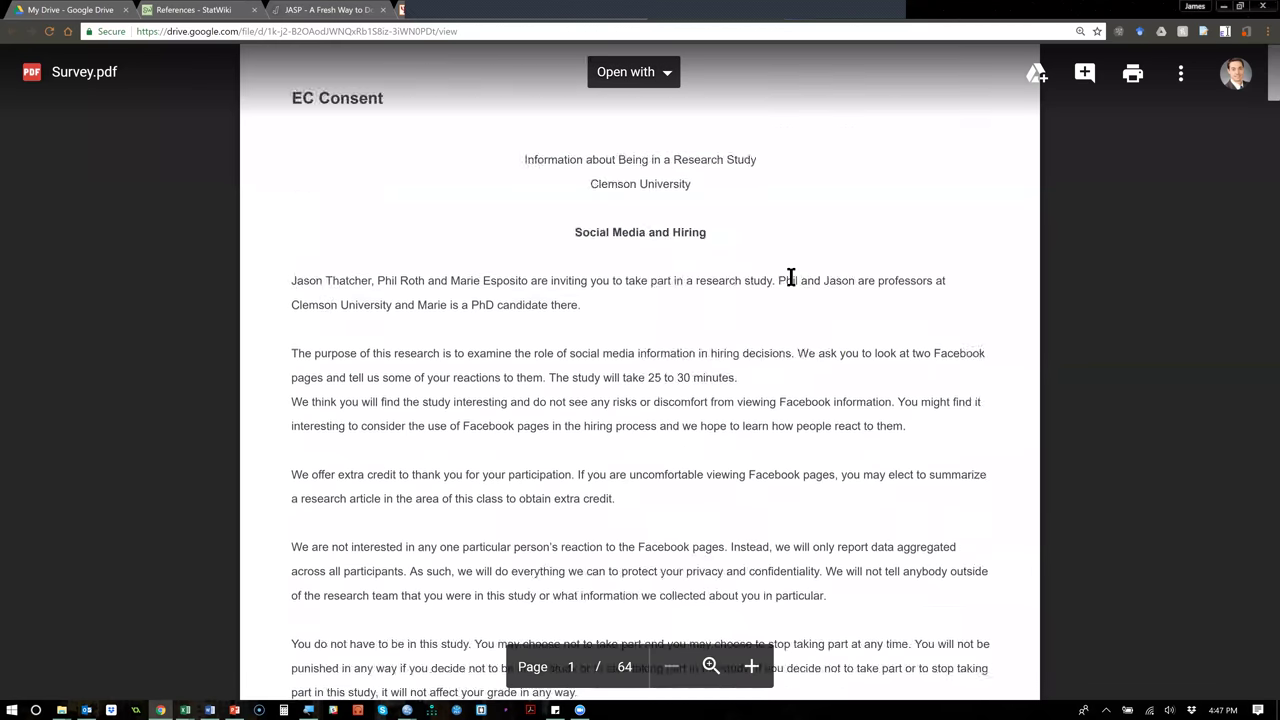
scroll(790, 277, down, 20)
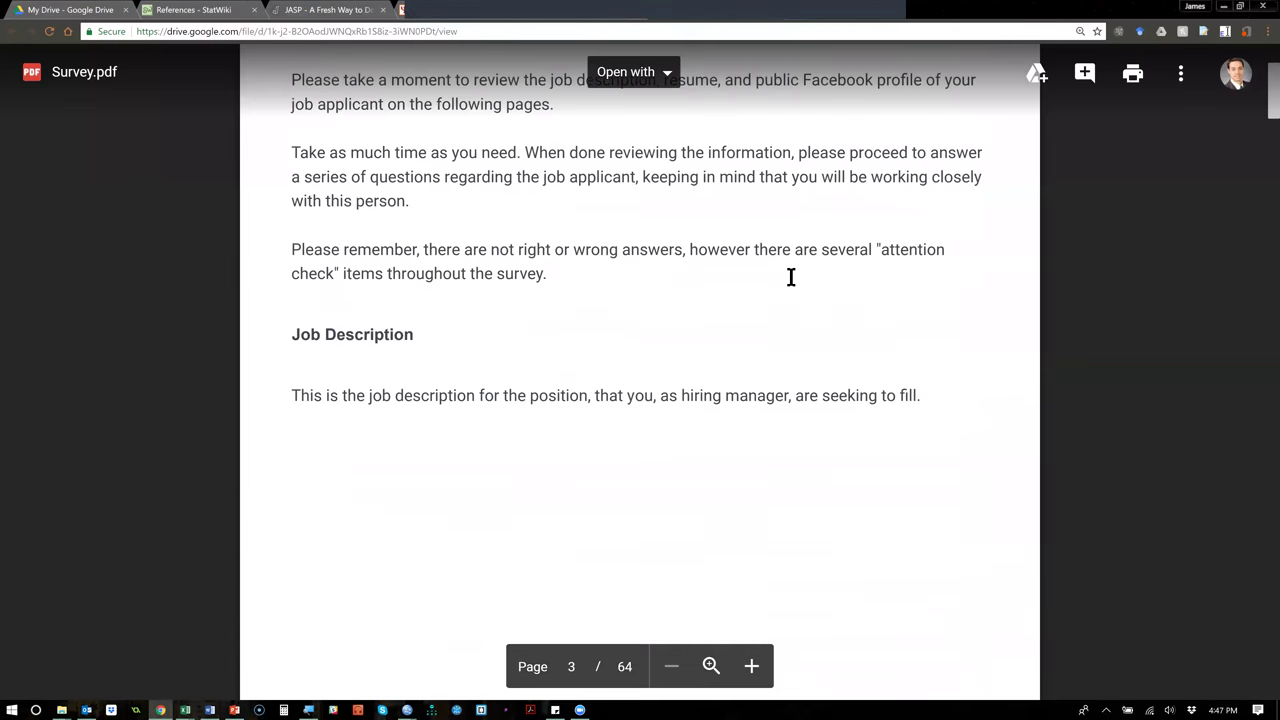
drag(1266, 140, 1262, 305)
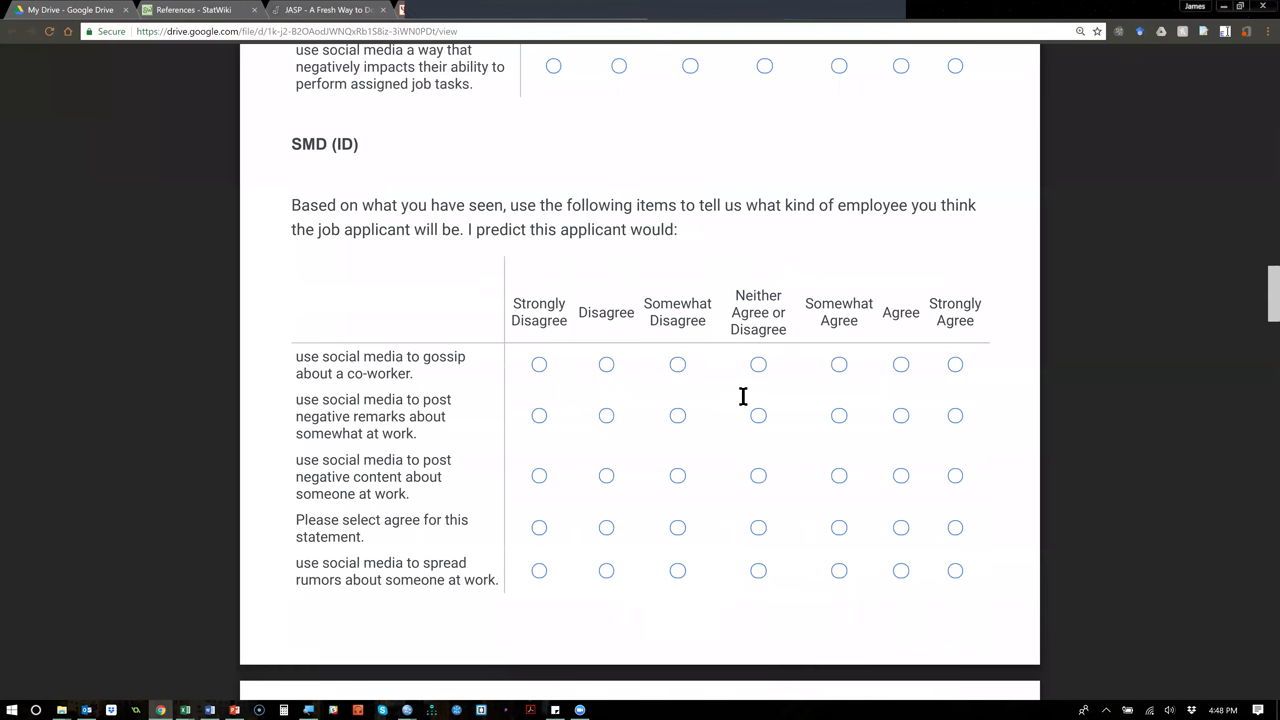
key(ctrl+f)
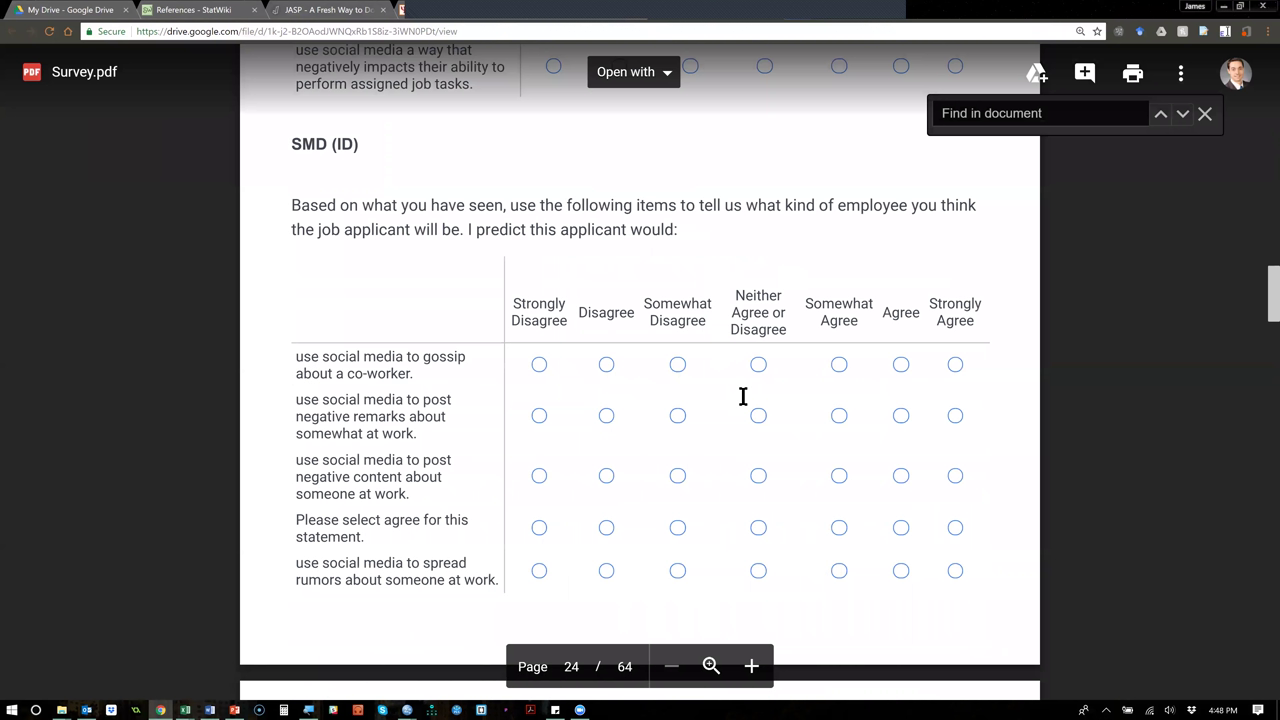
text(pd)
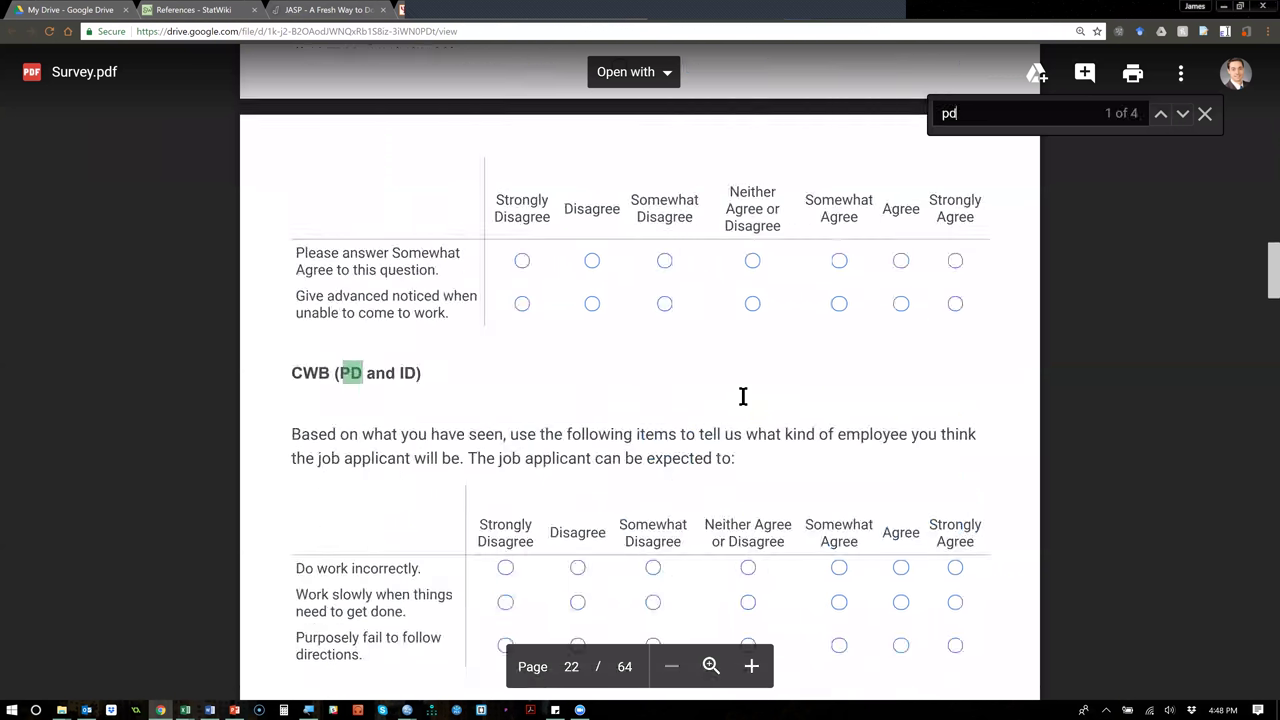
key(Return)
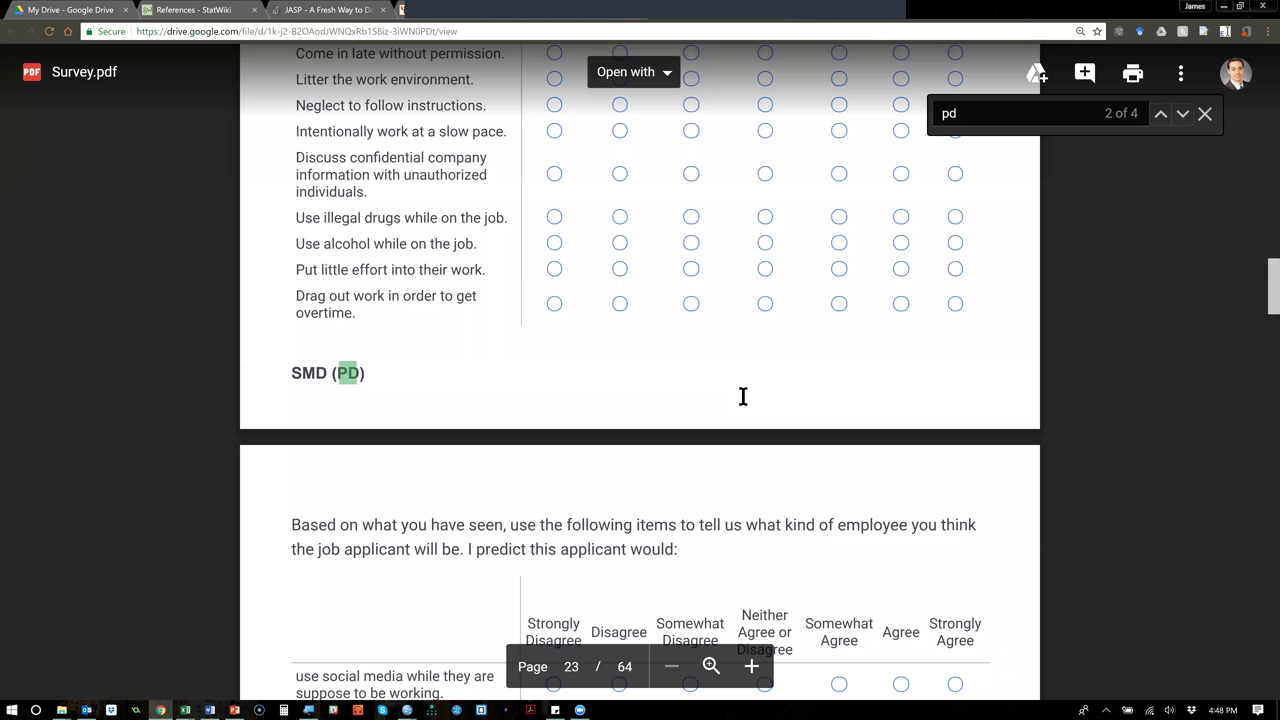
Read the wording of the SMD (PD) and SMD (ID) items, continuing to the start of the SMD (OD) section.
scroll(743, 397, down, 3)
scroll(743, 397, down, 5)
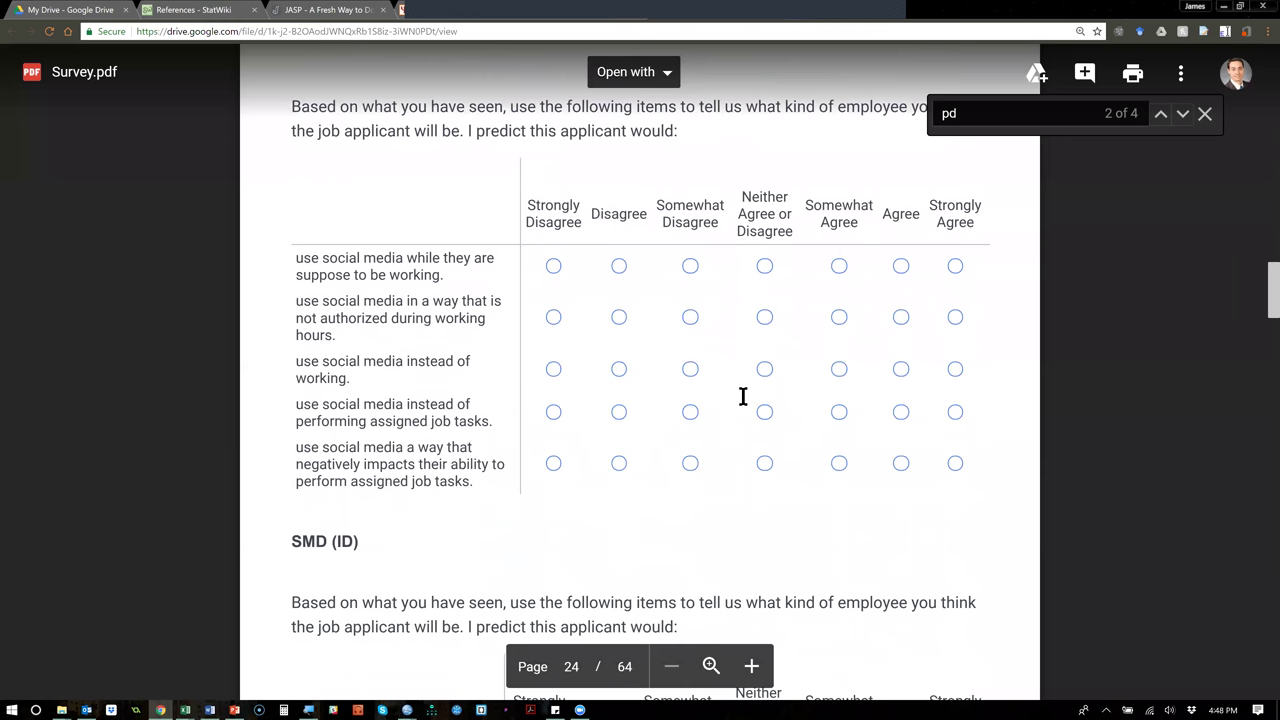
scroll(743, 397, down, 2)
scroll(743, 397, down, 7)
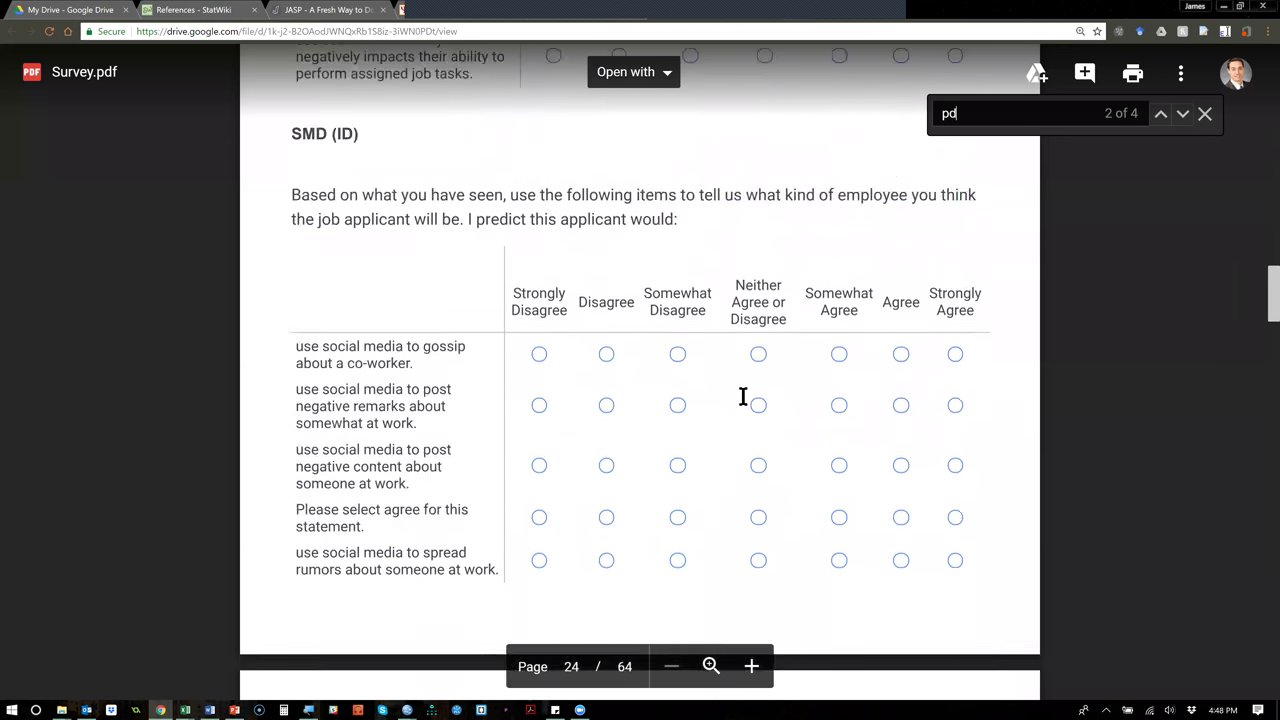
scroll(743, 397, down, 3)
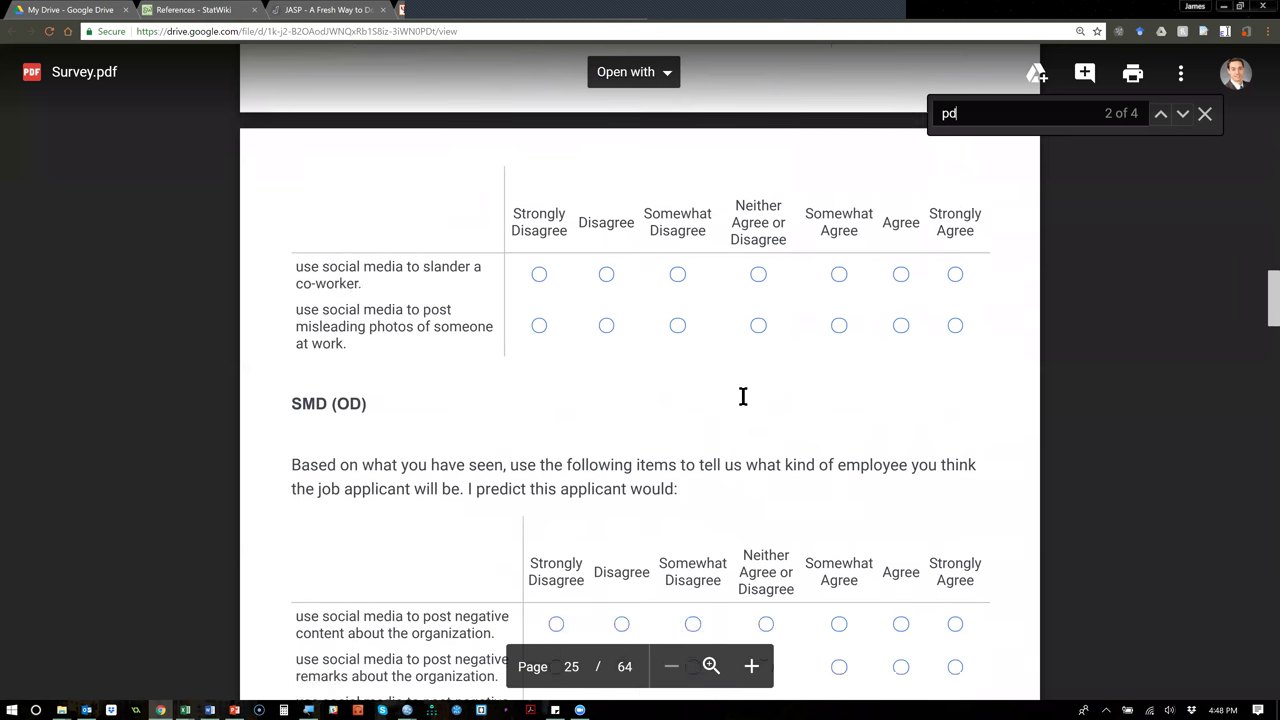
scroll(743, 397, up, 1)
scroll(743, 397, up, 1)
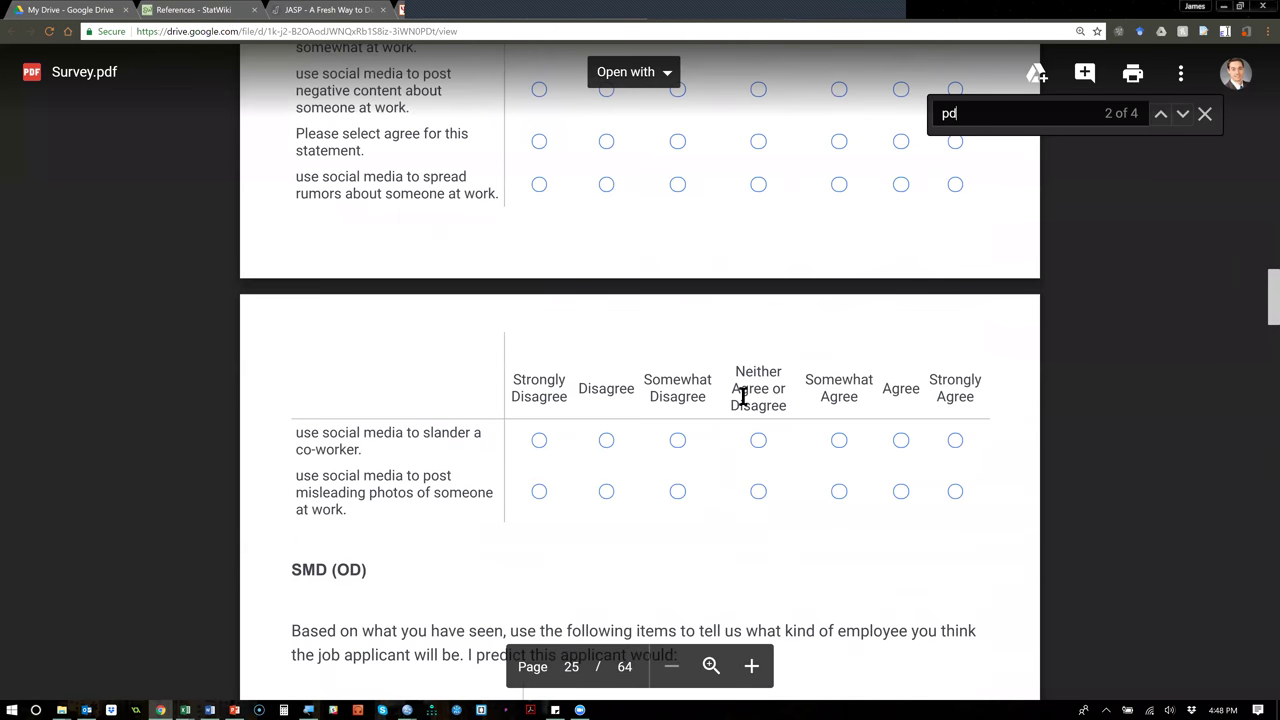
Return to the SPSS output and review the ID and OD item loadings in the maximum likelihood Pattern Matrix.
key(alt+Tab)
key(alt+Tab)
key(alt+Tab)
key(alt+Tab)
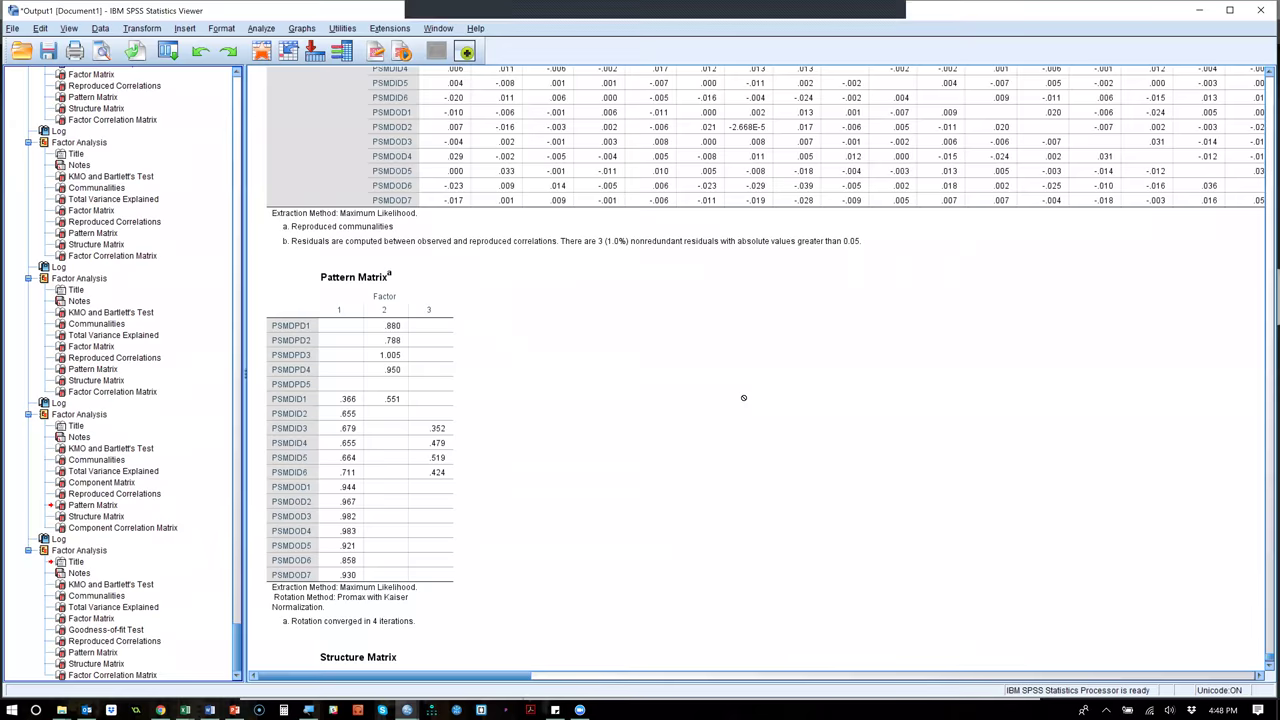
click(349, 434)
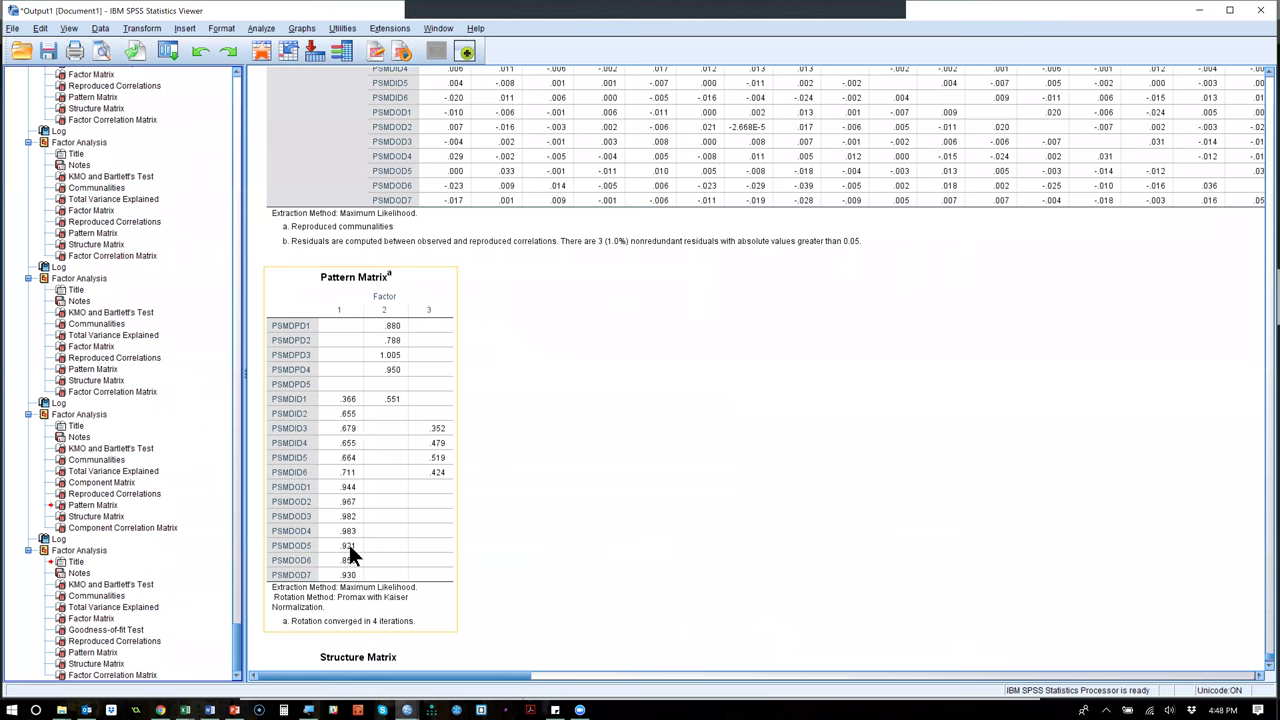
Switch to Survey.pdf in Chrome and reread the wording of the SMD (ID) items through to the start of SMD (OD).
key(alt+Tab)
scroll(548, 429, up, 4)
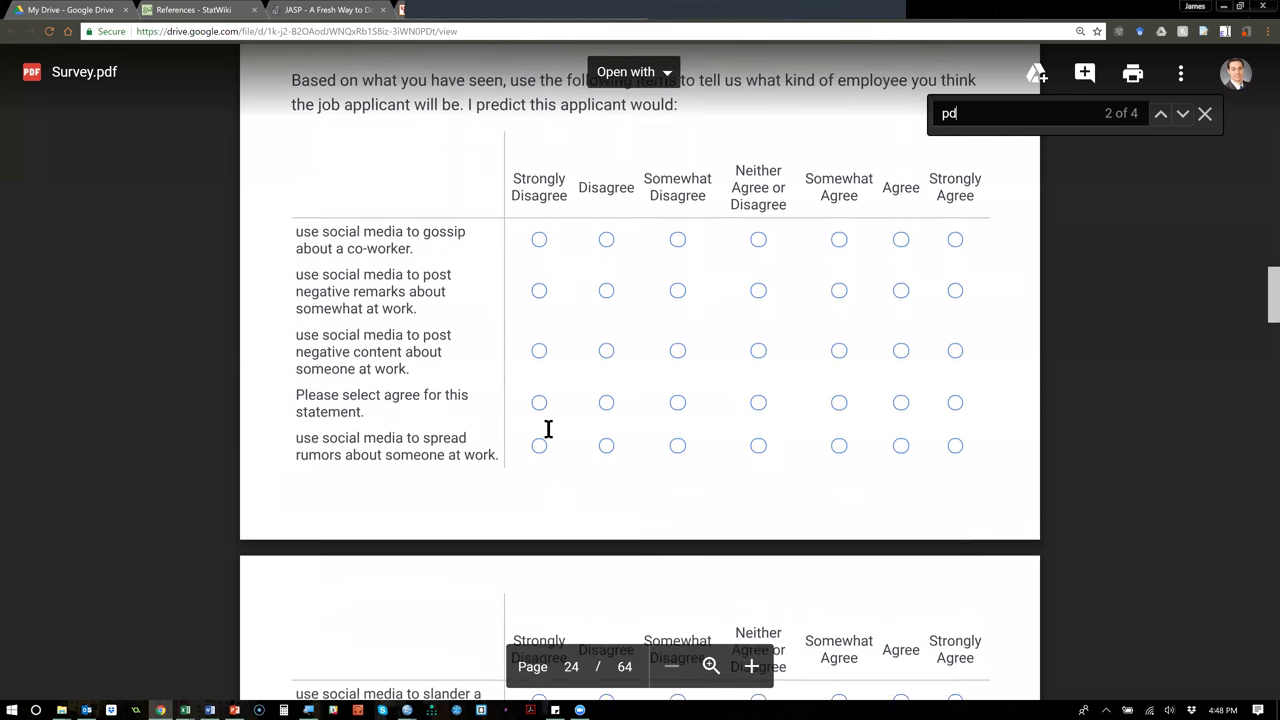
scroll(548, 429, down, 2)
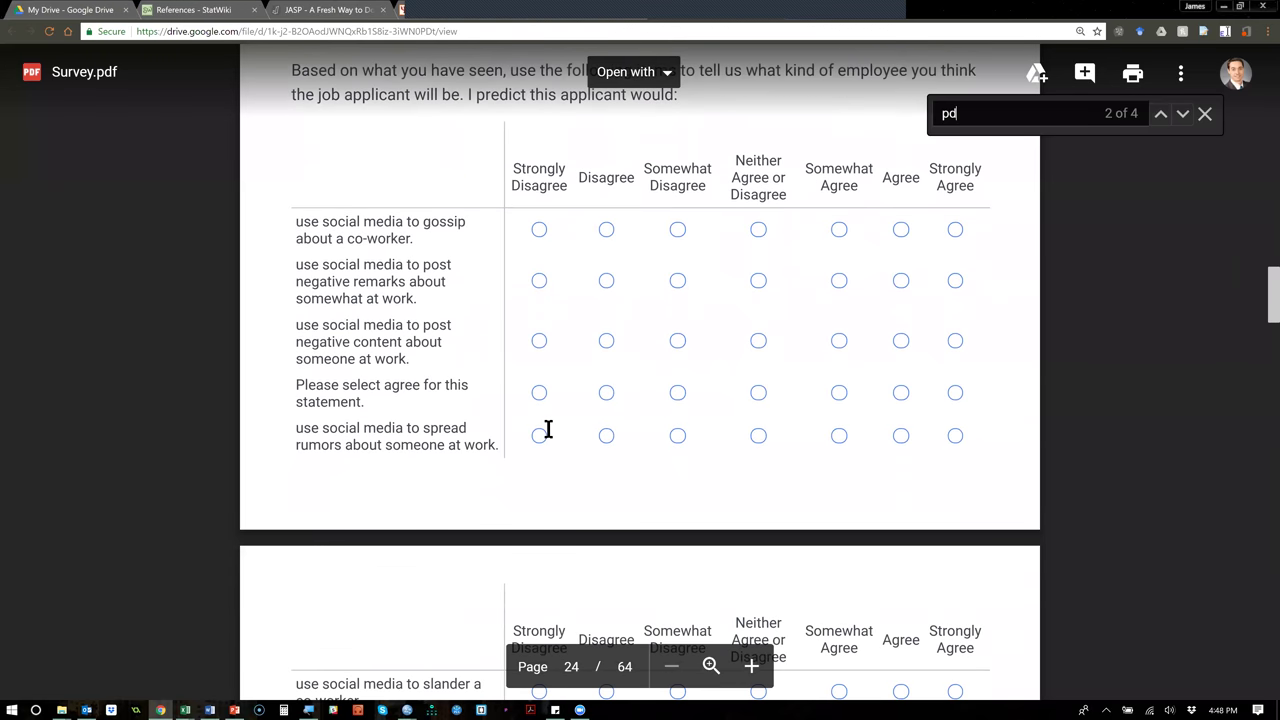
scroll(548, 429, up, 1)
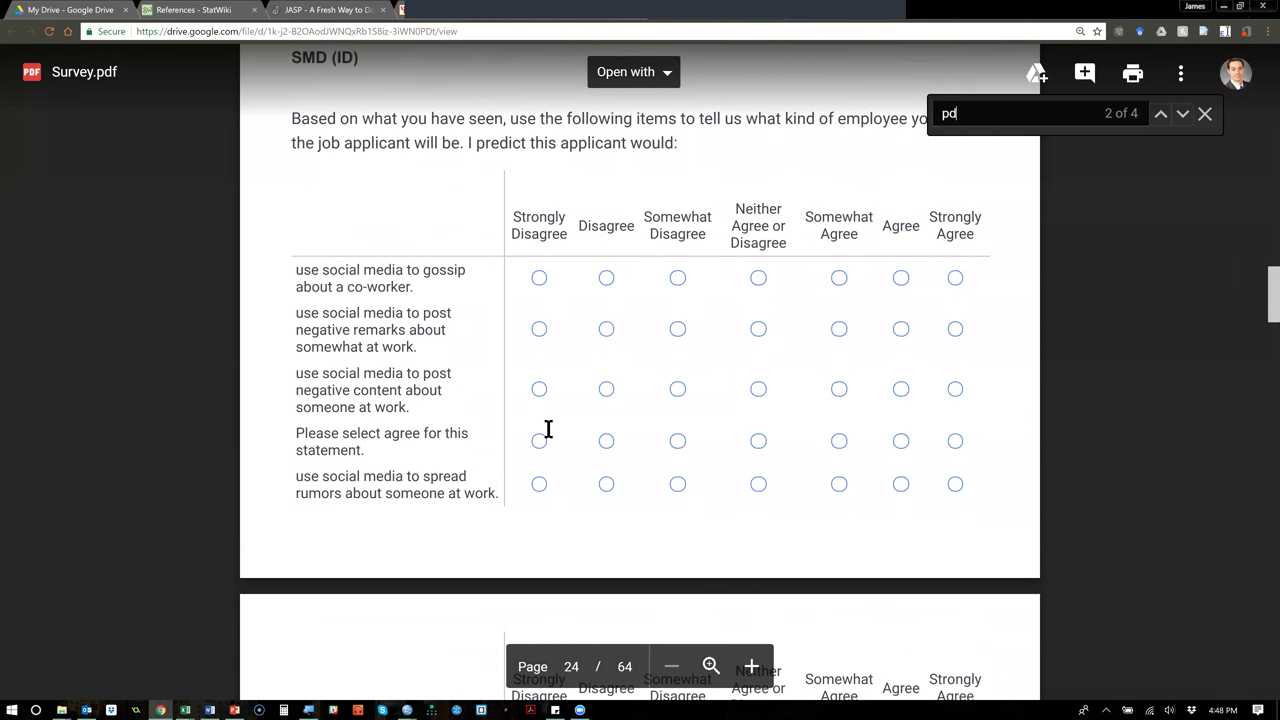
scroll(548, 429, up, 1)
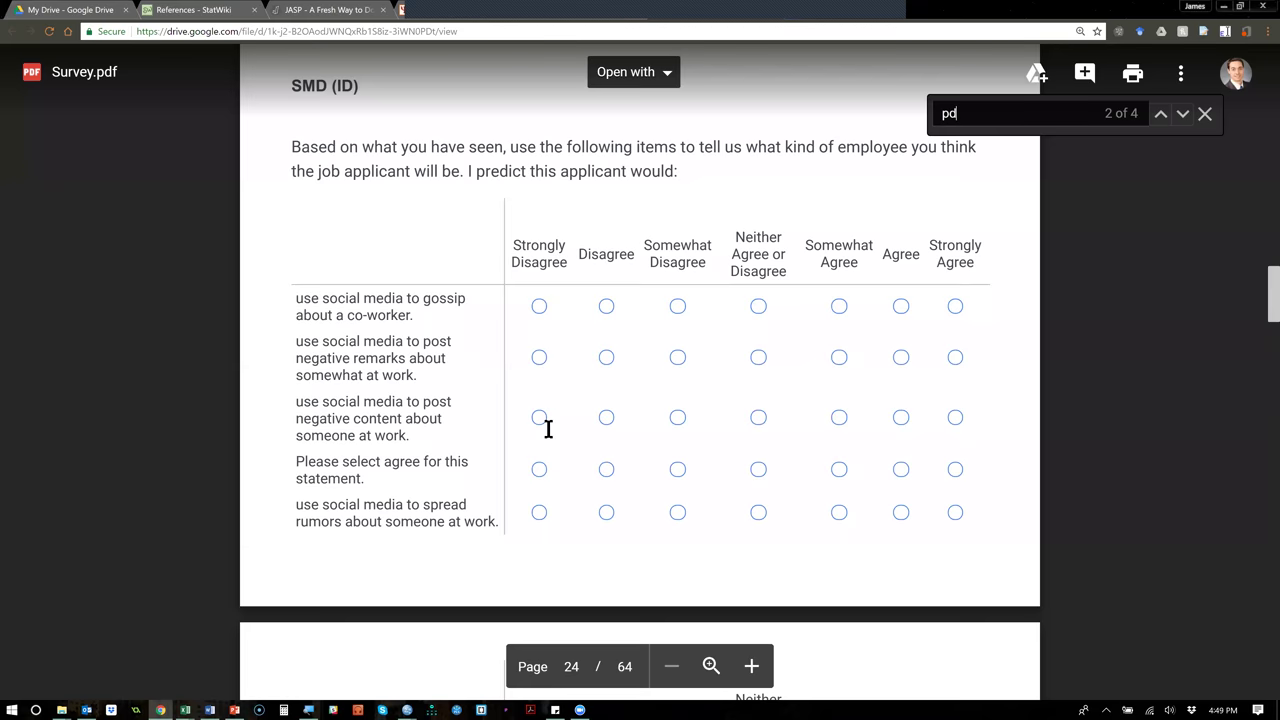
scroll(548, 428, down, 2)
scroll(548, 428, down, 1)
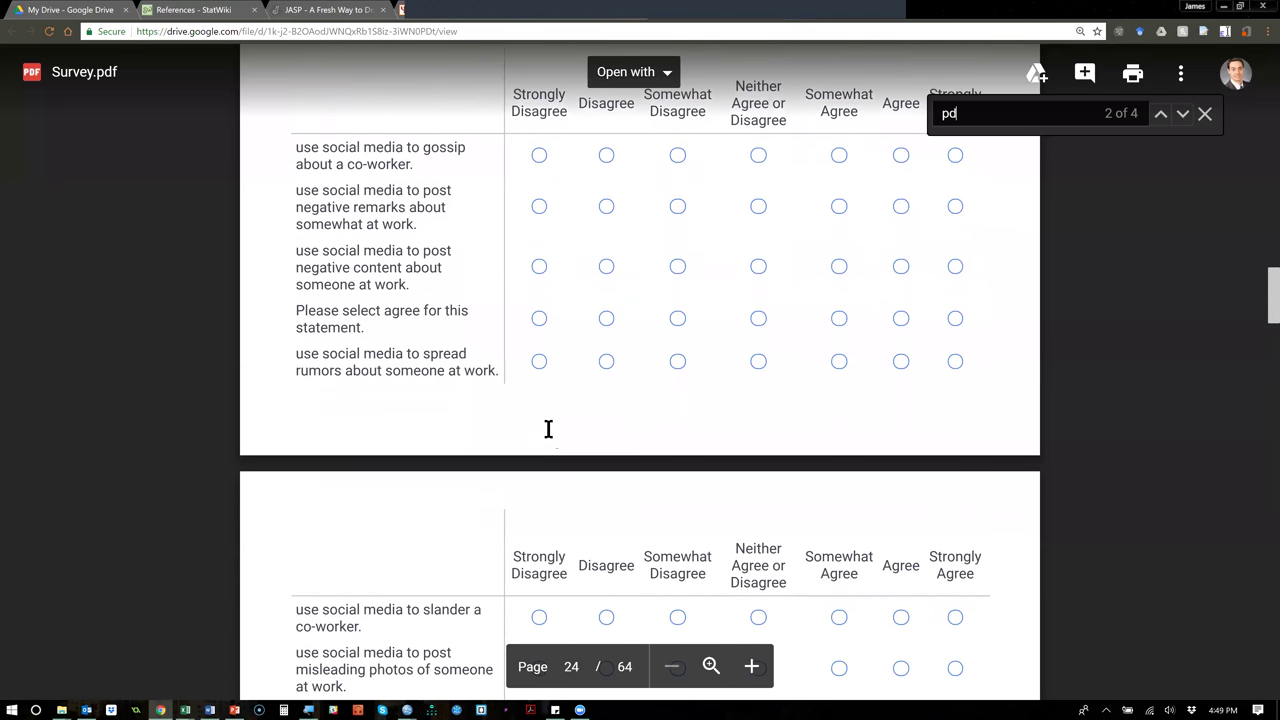
scroll(548, 428, down, 2)
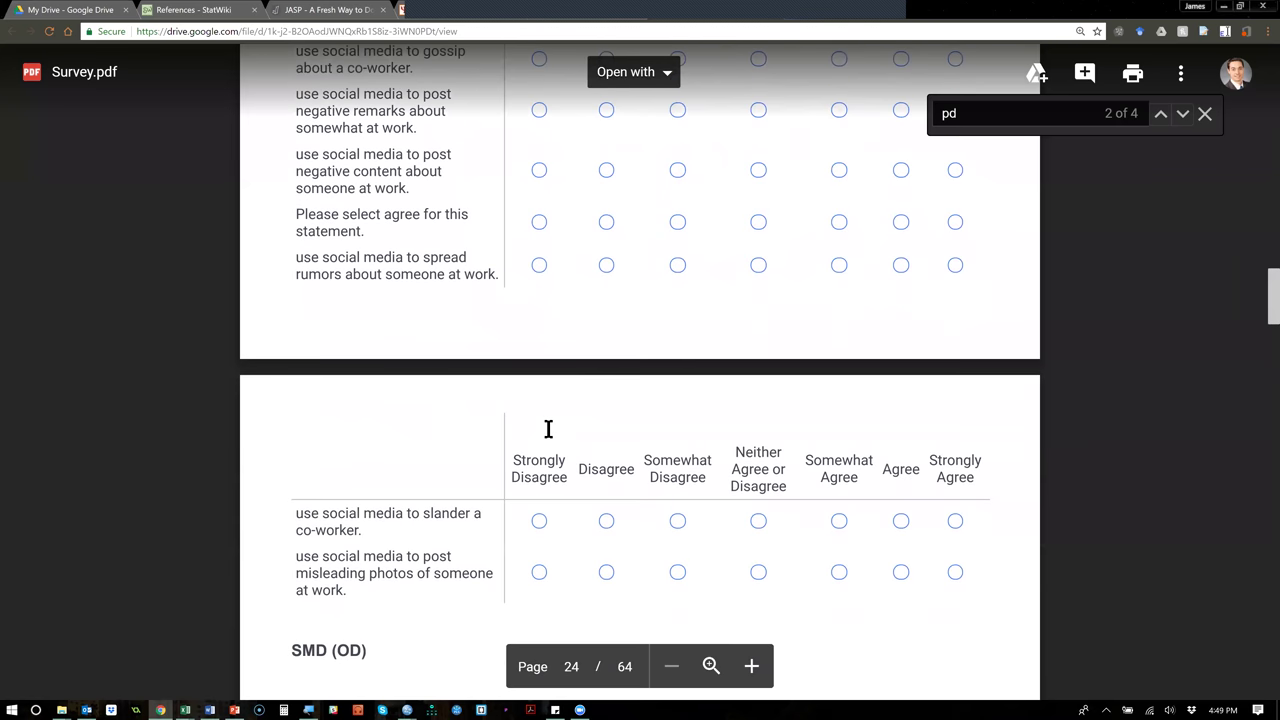
scroll(548, 428, down, 1)
scroll(548, 428, down, 2)
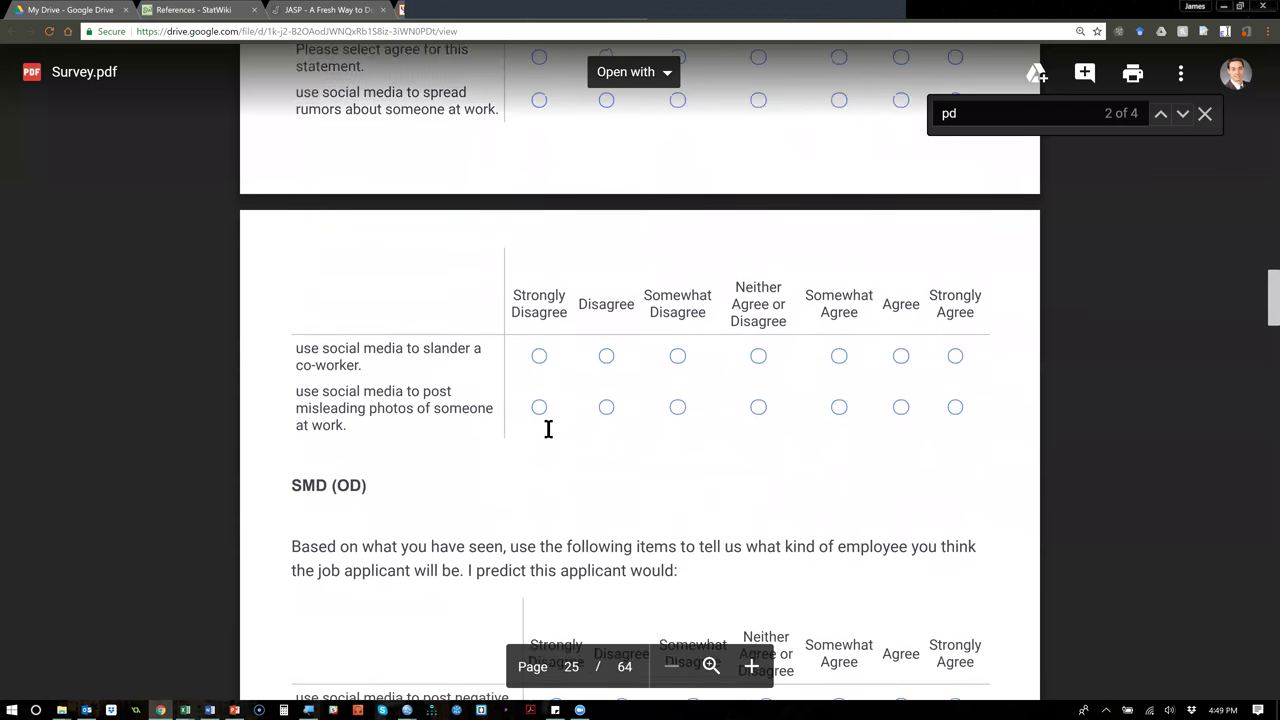
scroll(491, 337, down, 1)
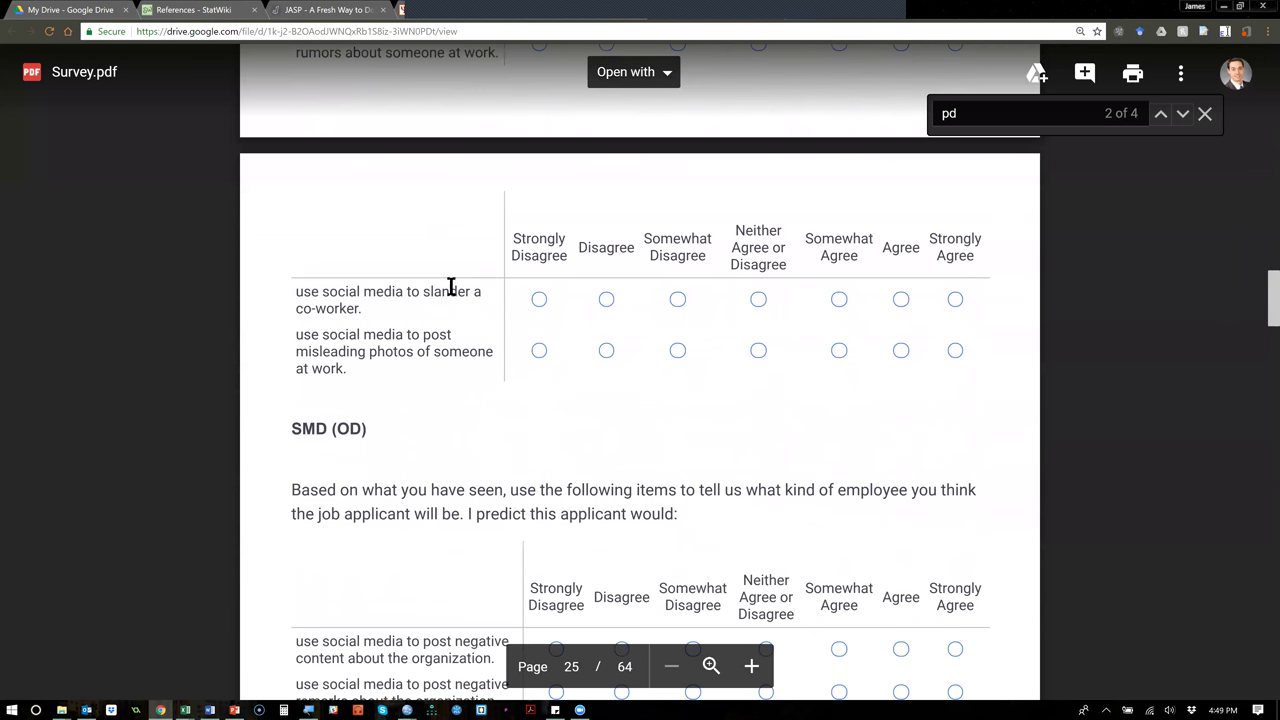
Read all the SMD (OD) items about the organization and compare them with the SMD (ID) items.
scroll(480, 365, down, 6)
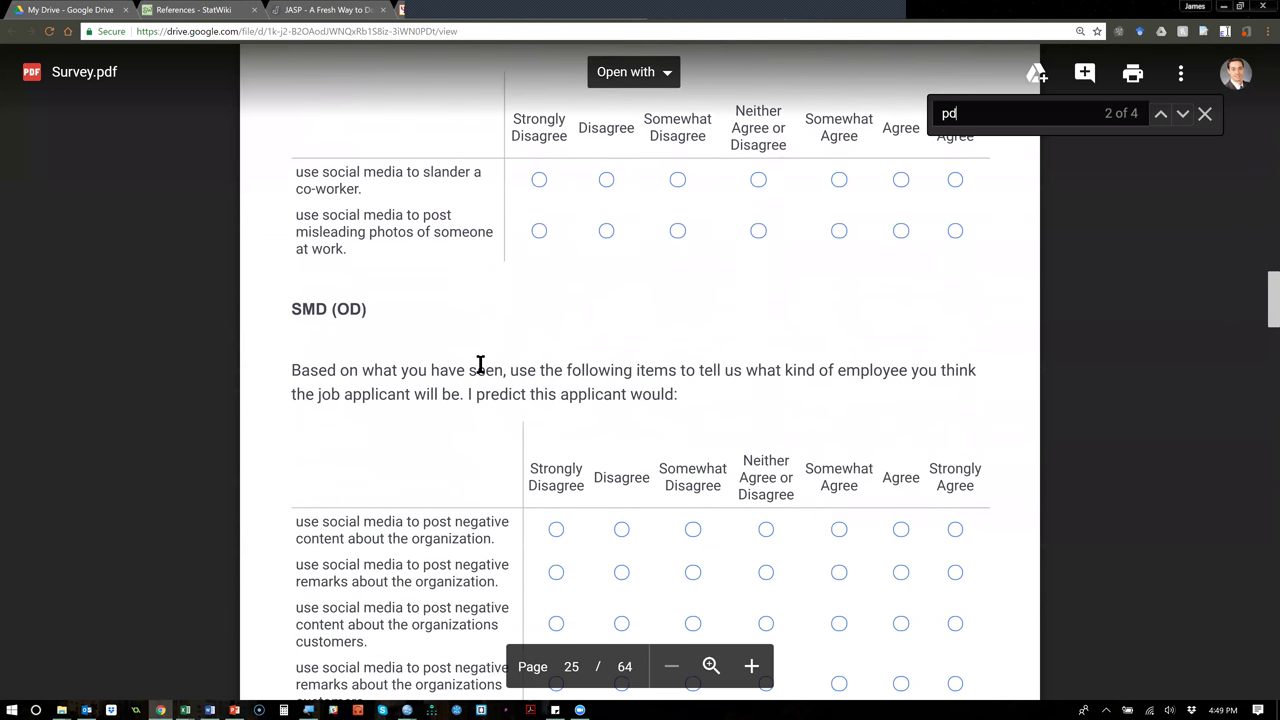
scroll(480, 365, down, 1)
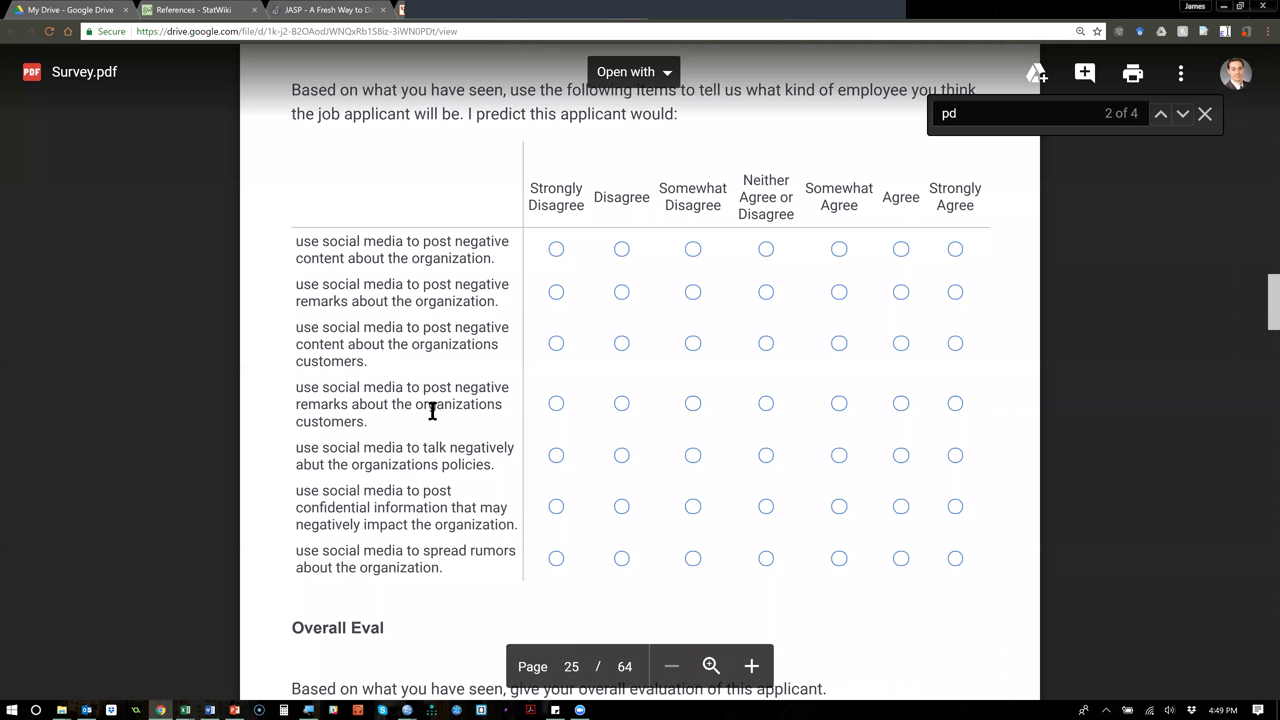
scroll(423, 453, up, 1)
scroll(423, 453, up, 10)
scroll(423, 453, up, 1)
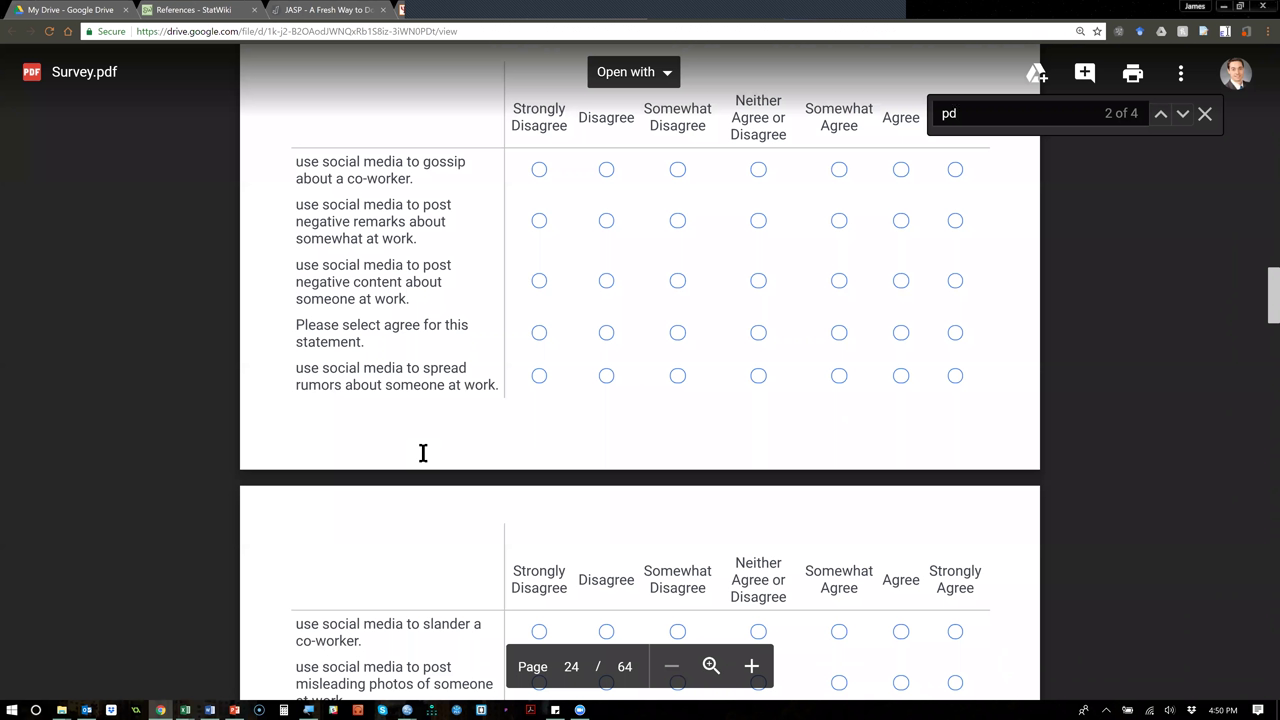
Switch to the SPSS output, reopen Factor Analysis and remove PSMDID1 through PSMDID6 from the analysed variables.
key(alt+Tab)
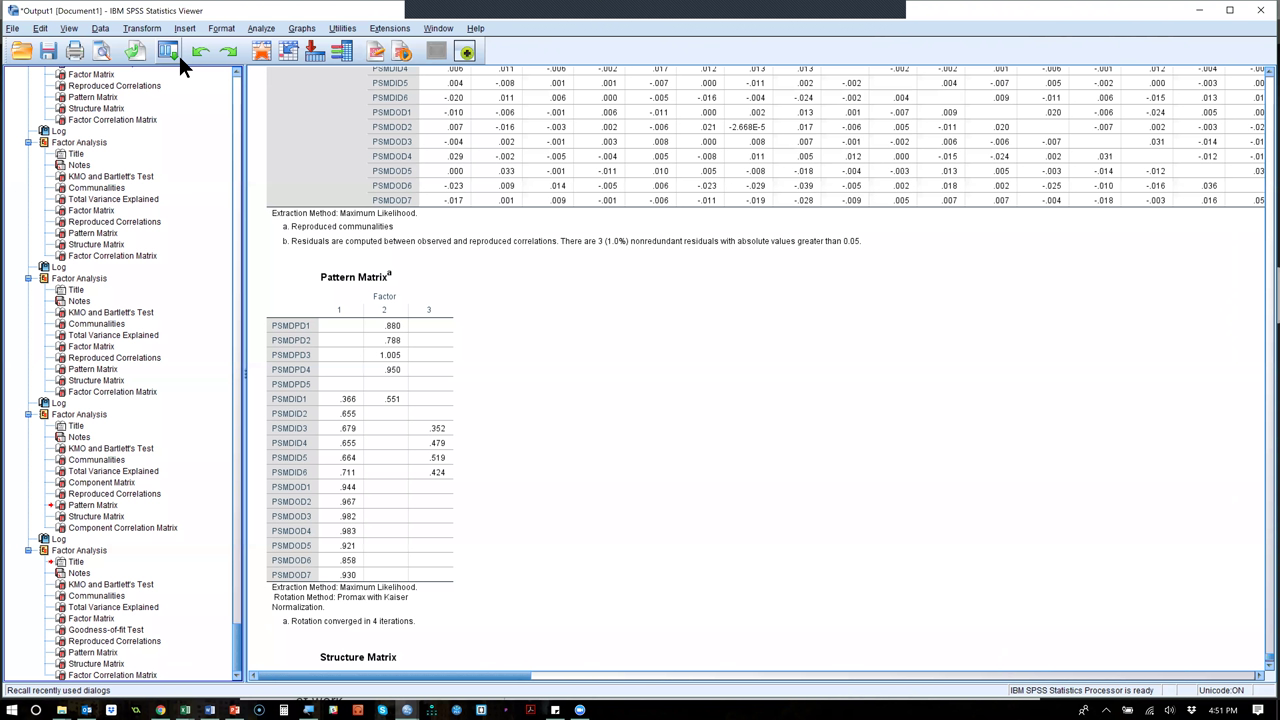
click(359, 474)
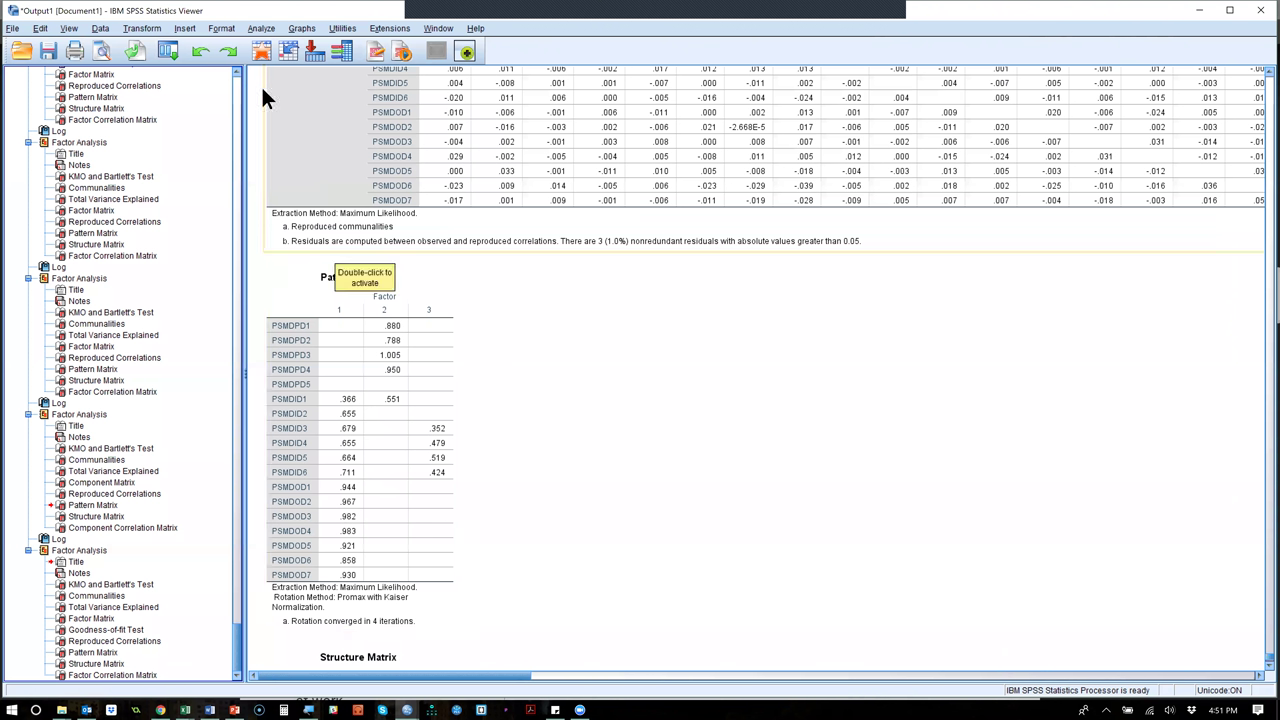
click(174, 53)
click(176, 74)
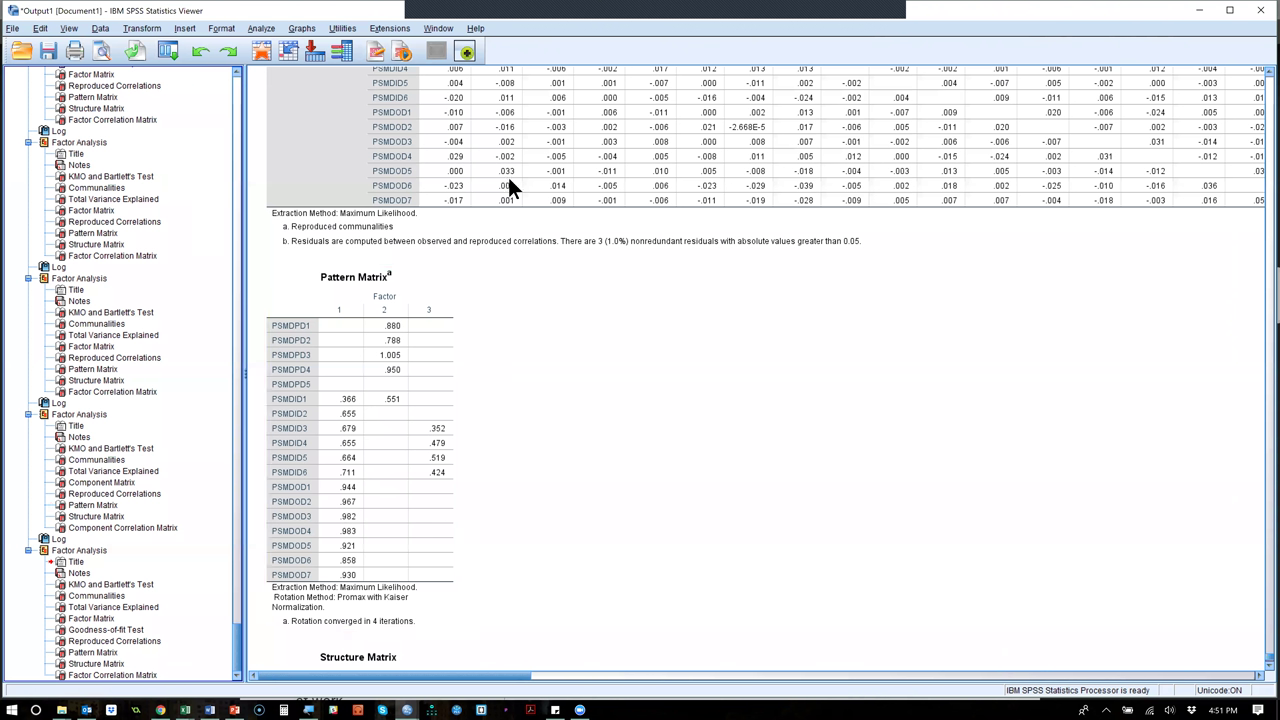
click(757, 266)
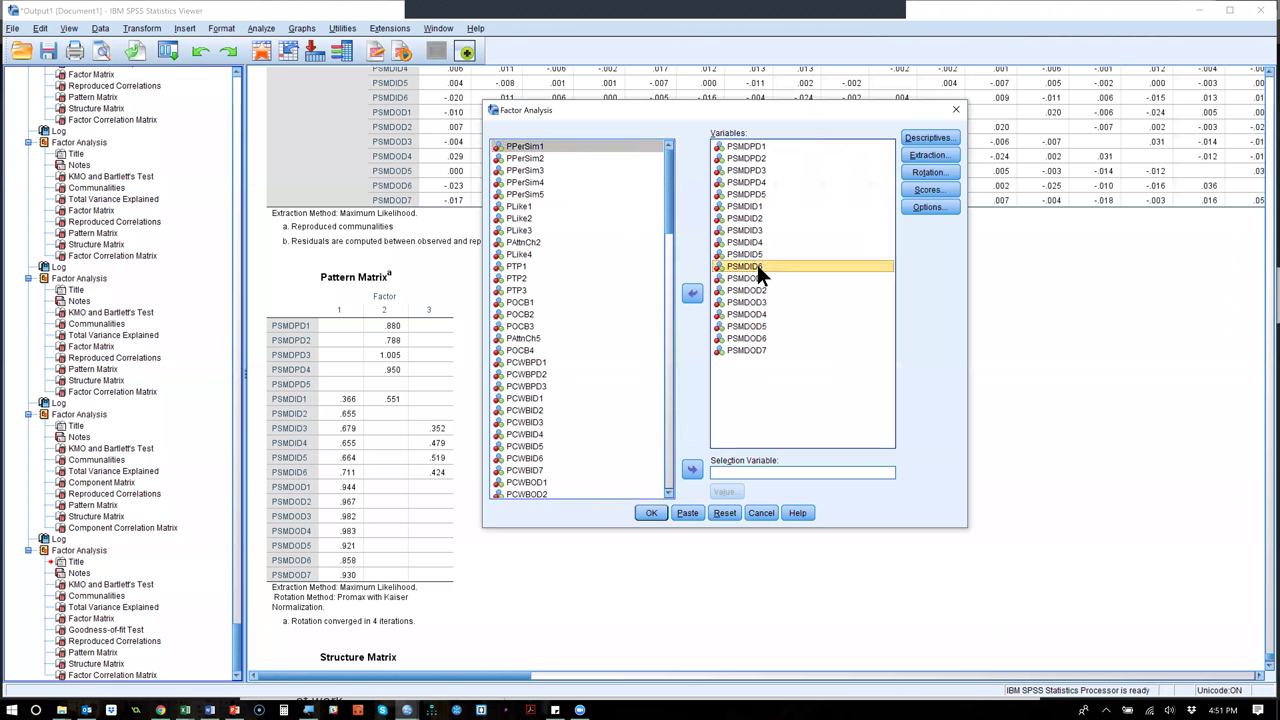
shift+click(749, 206)
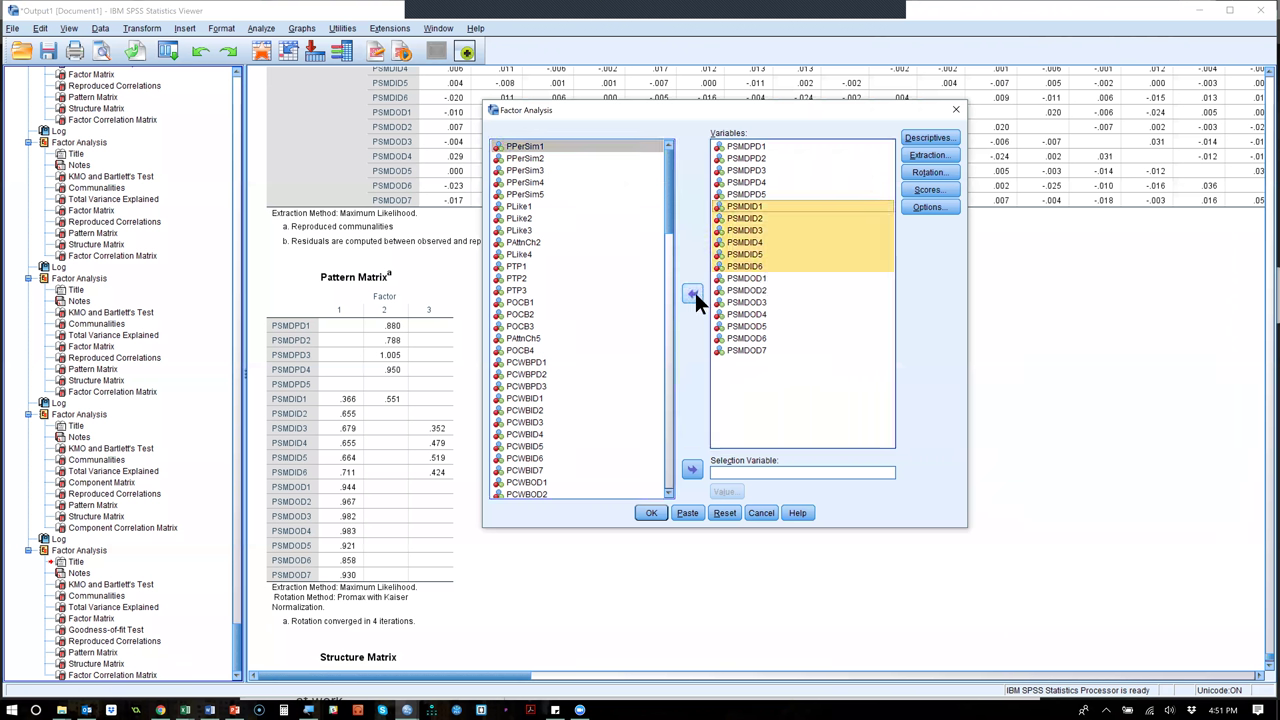
click(692, 293)
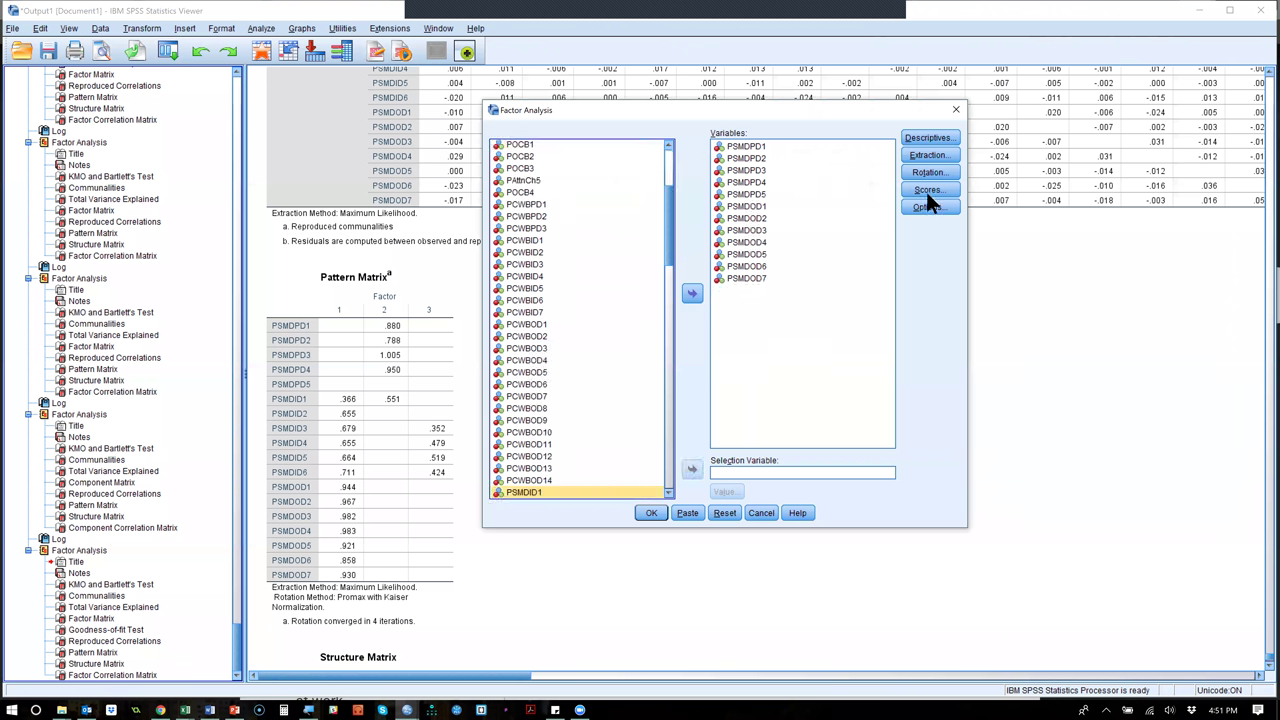
Set the extraction to be based on eigenvalues and run the factor analysis on the PSMDPD and PSMDOD items.
click(935, 157)
click(541, 346)
click(589, 452)
click(651, 513)
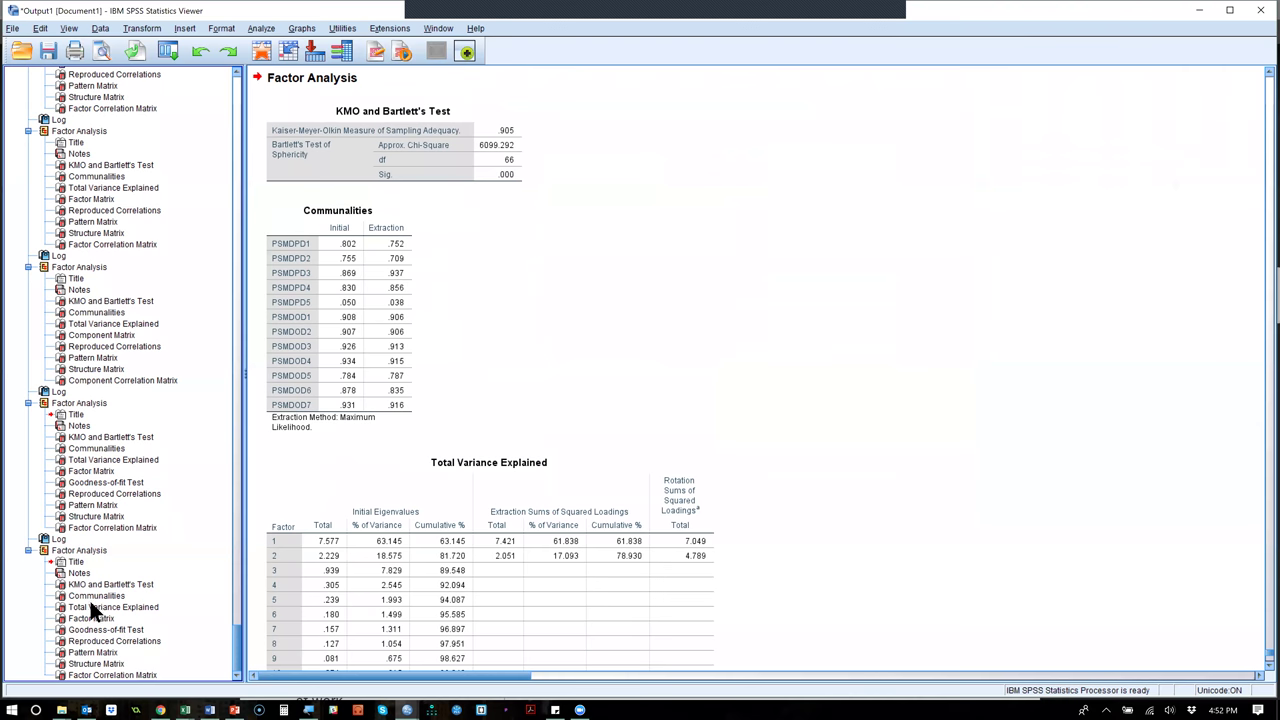
Examine the new run's Reproduced Correlations and Pattern Matrix, checking how PSMDPD5 loads.
click(97, 641)
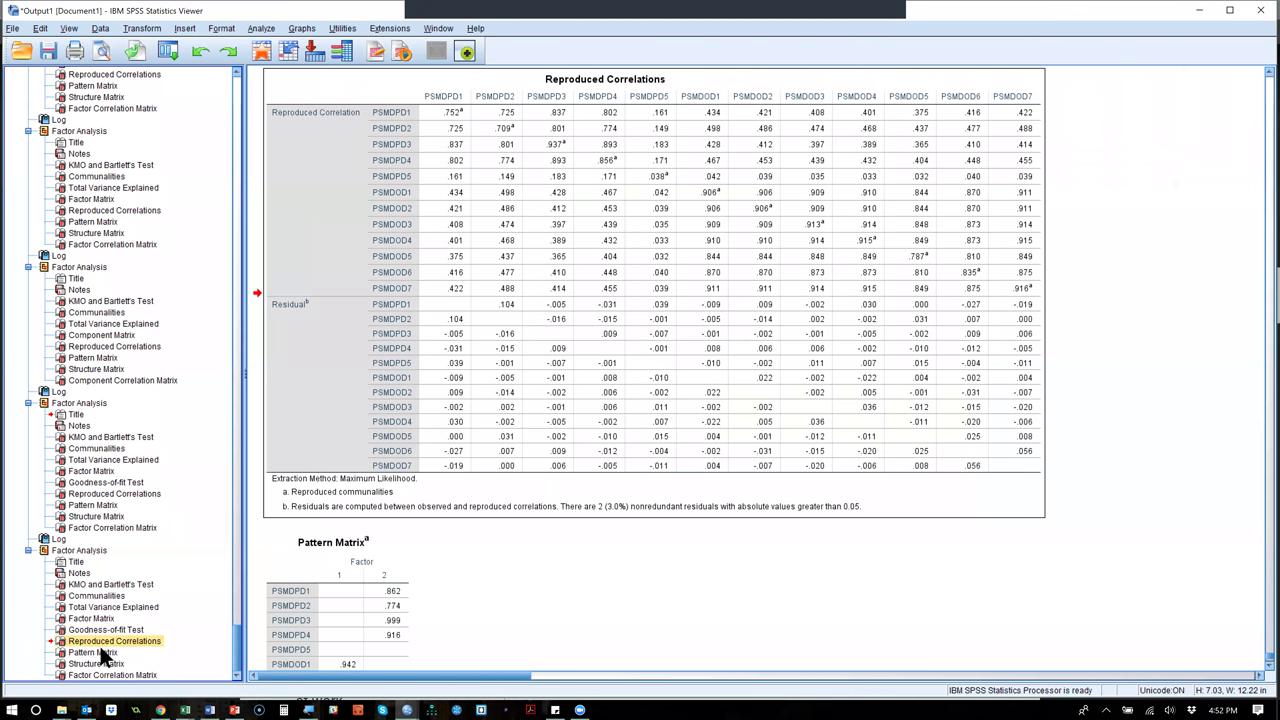
click(103, 652)
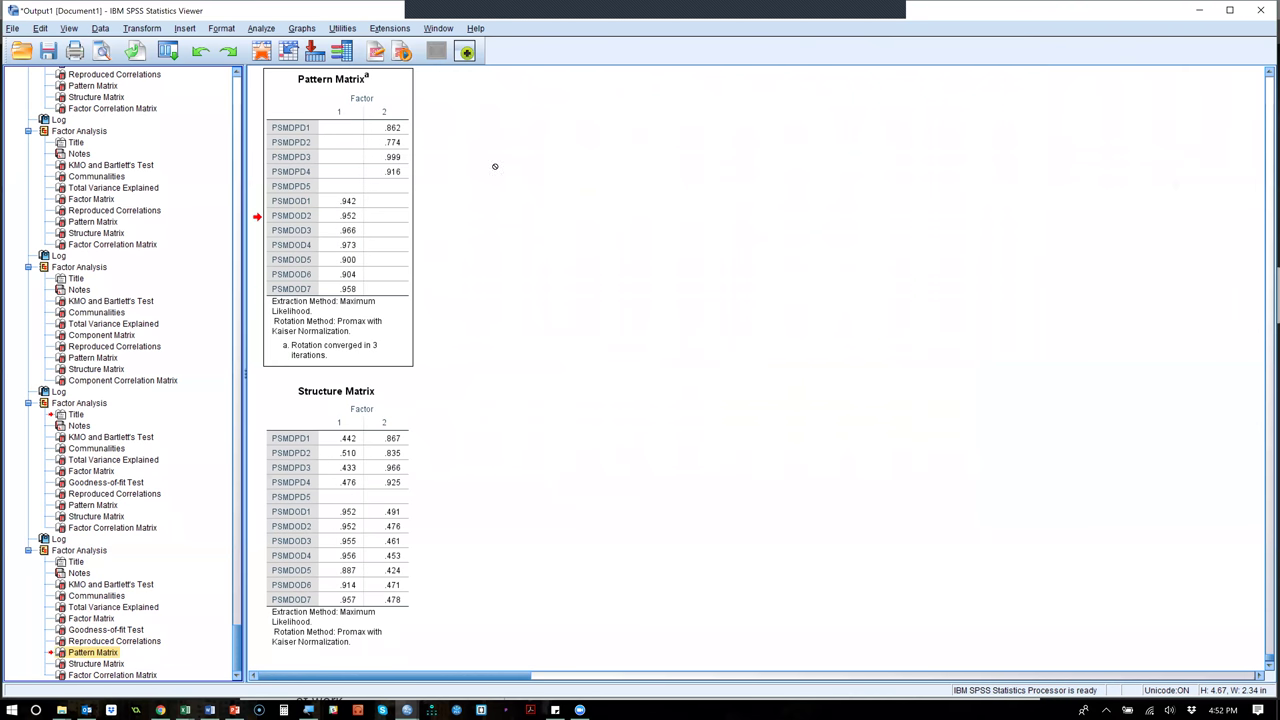
click(391, 191)
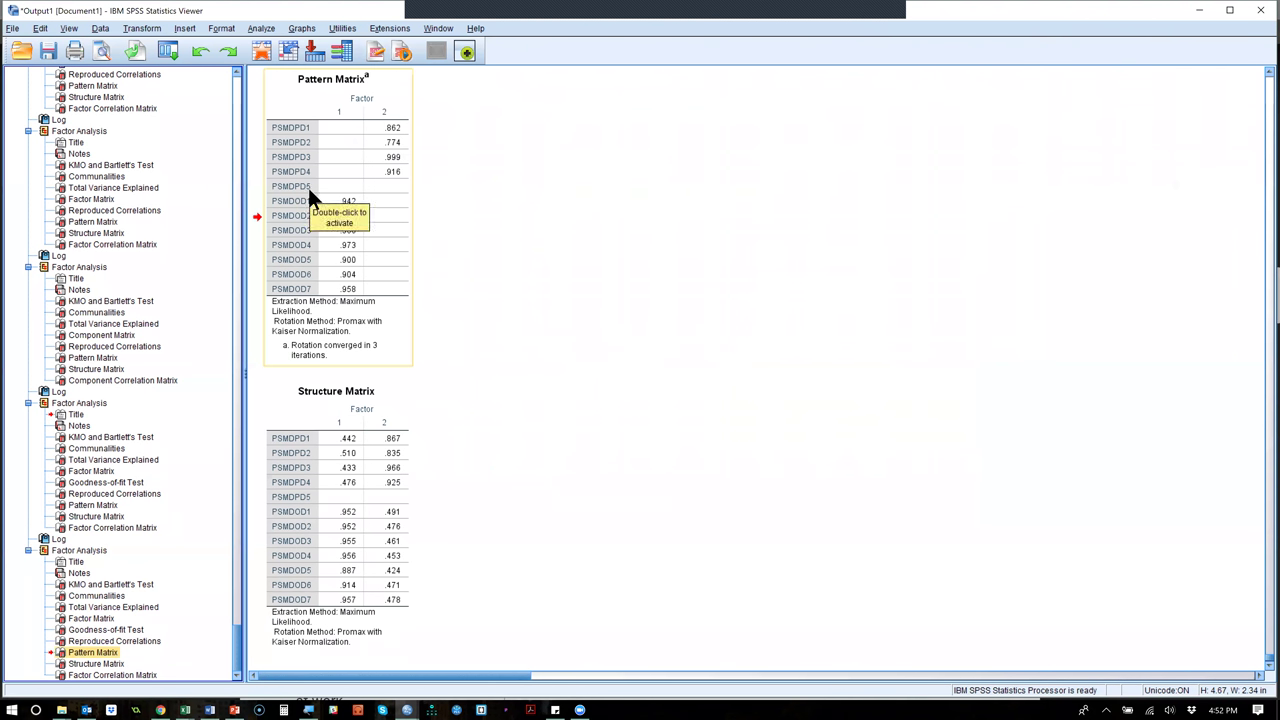
Check the wording of the fifth SMD (PD) item in Survey.pdf against PSMDPD5 in the SPSS Pattern Matrix.
key(alt+Tab)
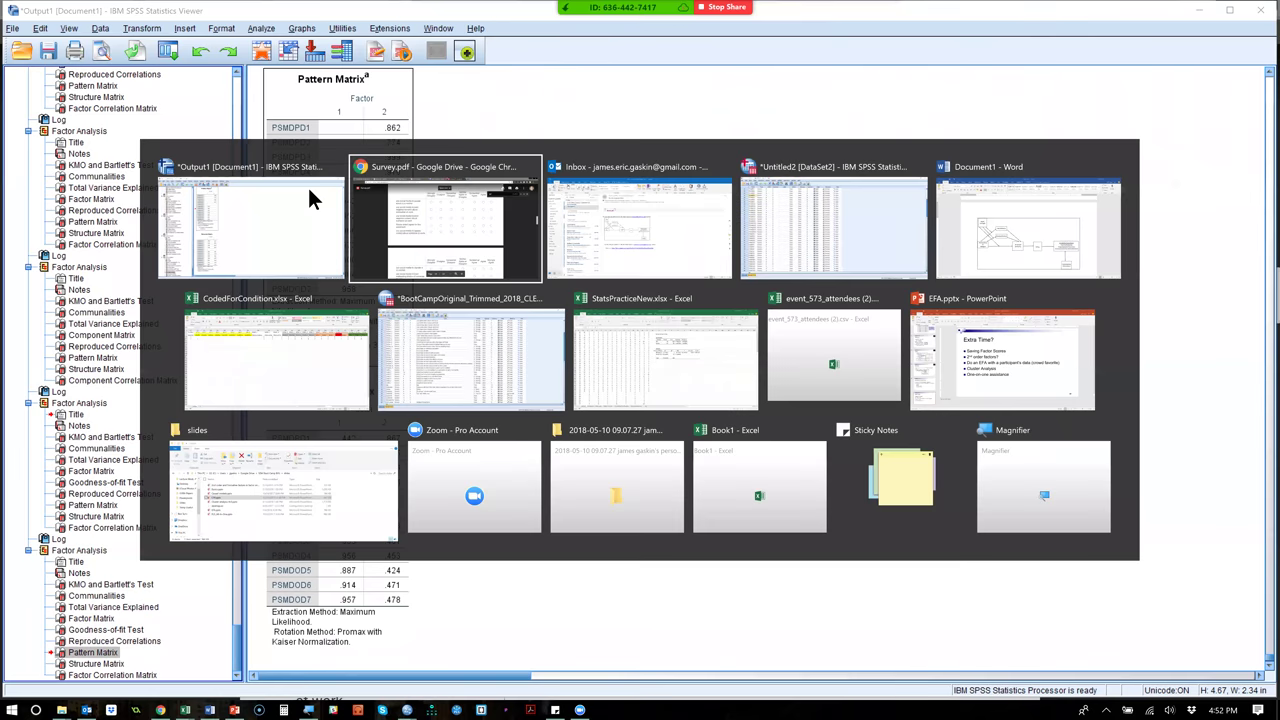
scroll(394, 321, up, 1)
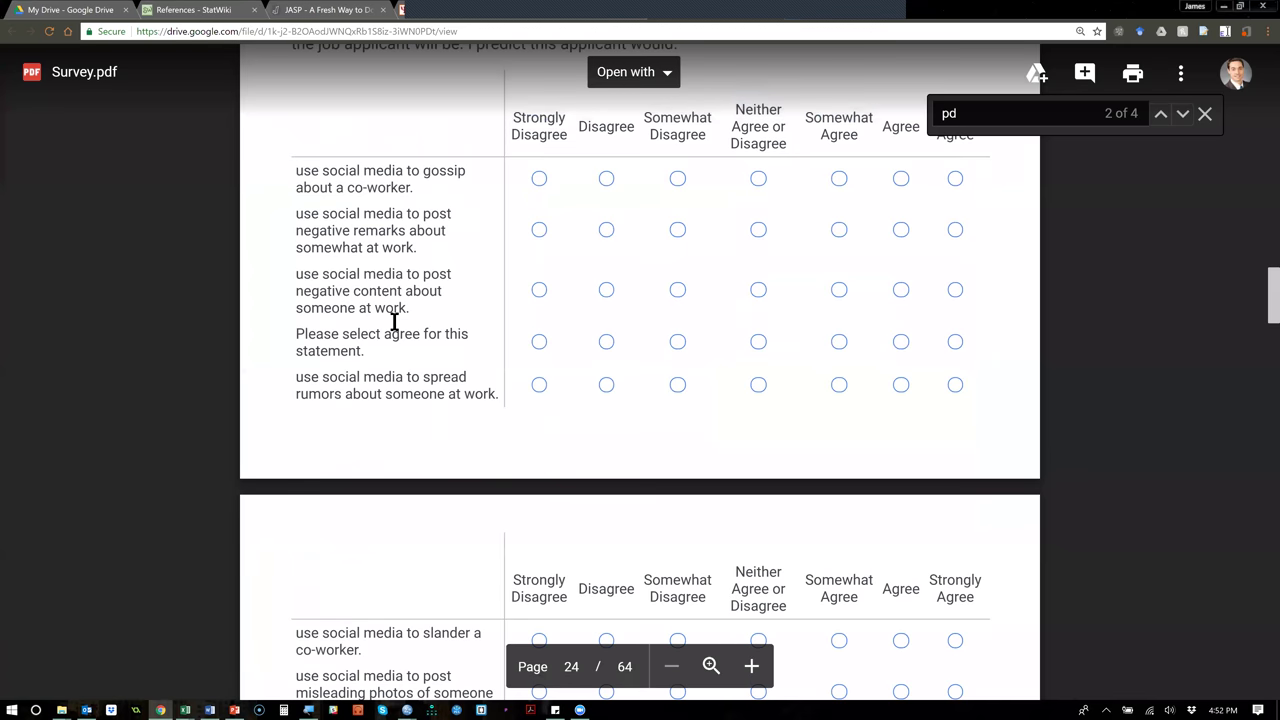
scroll(394, 321, up, 8)
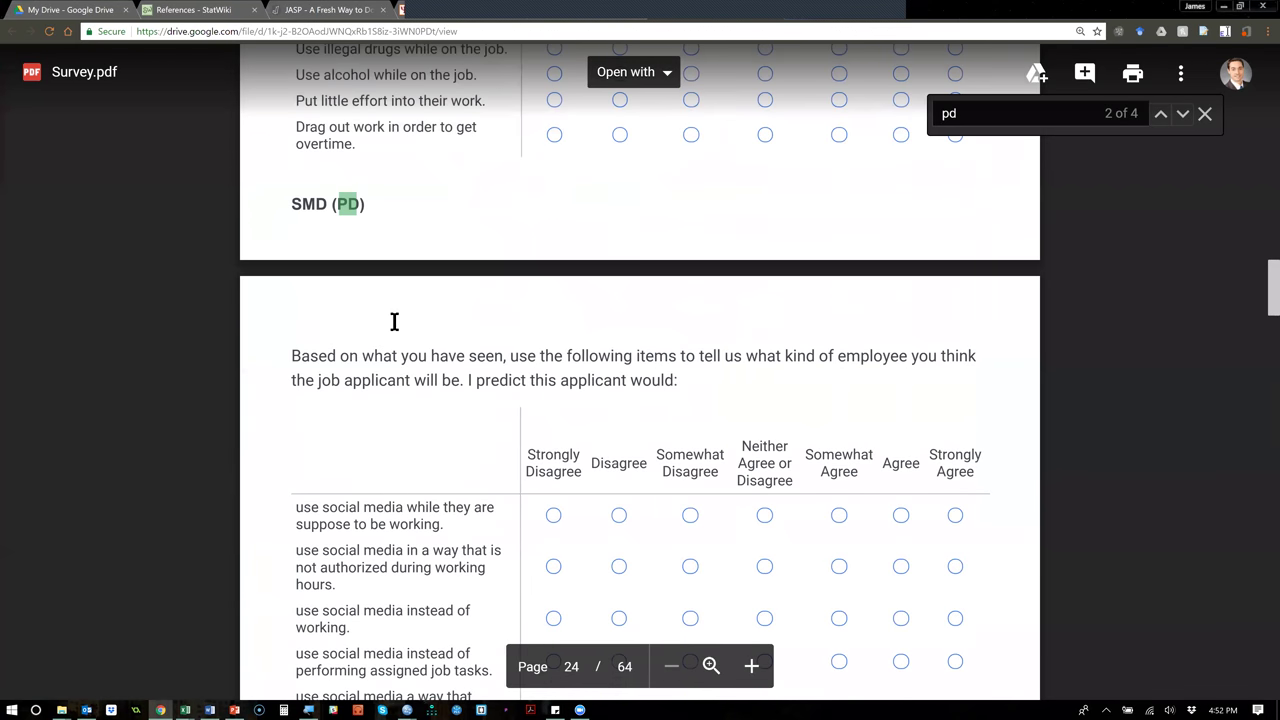
scroll(394, 321, down, 2)
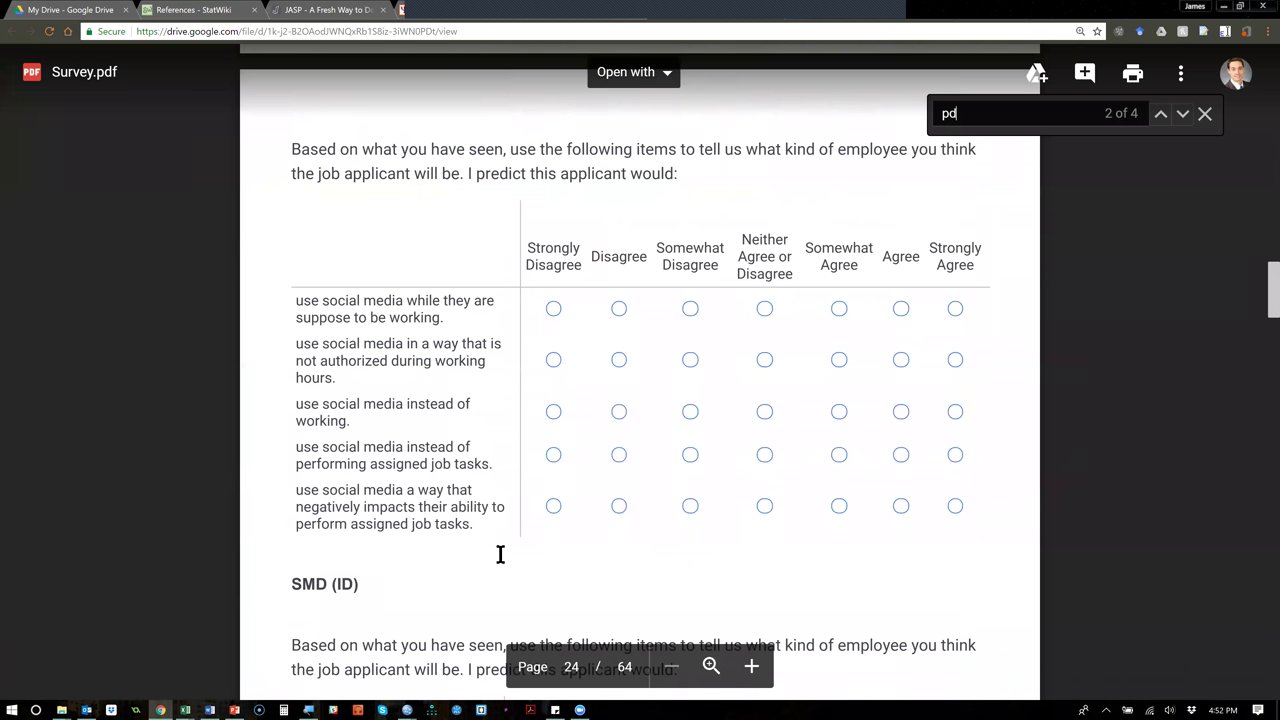
drag(296, 490, 497, 553)
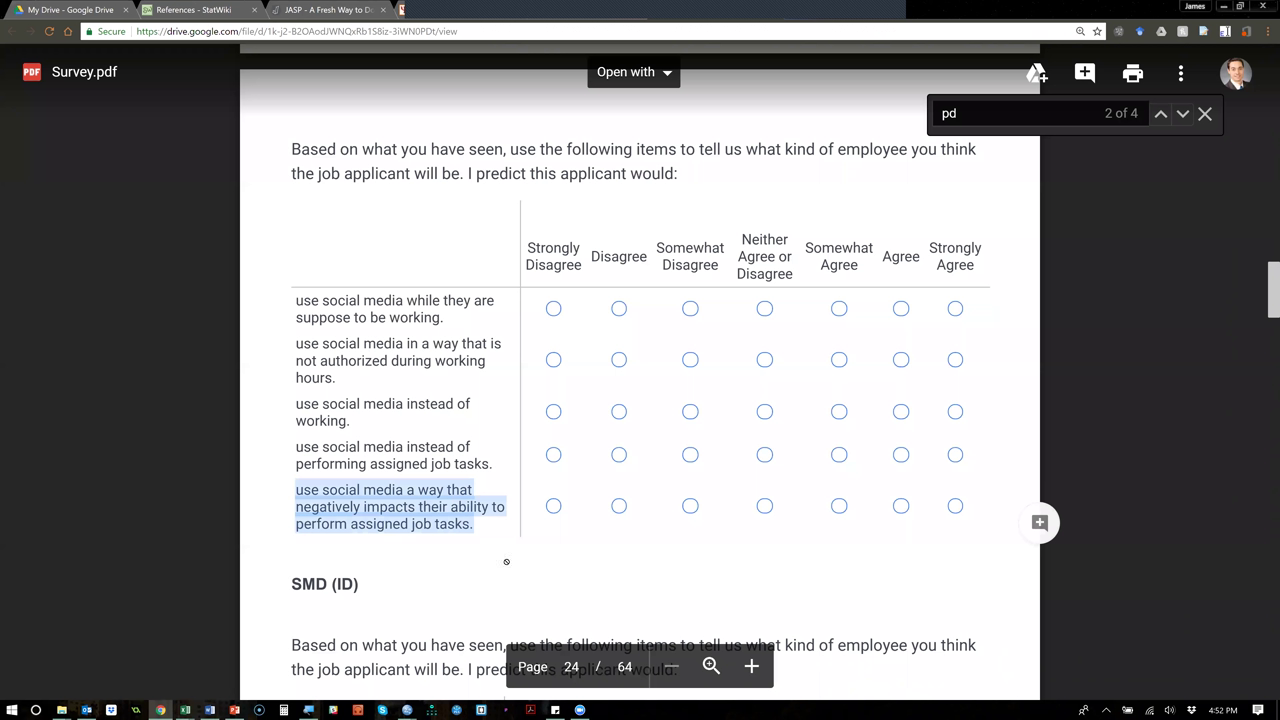
key(alt+Tab)
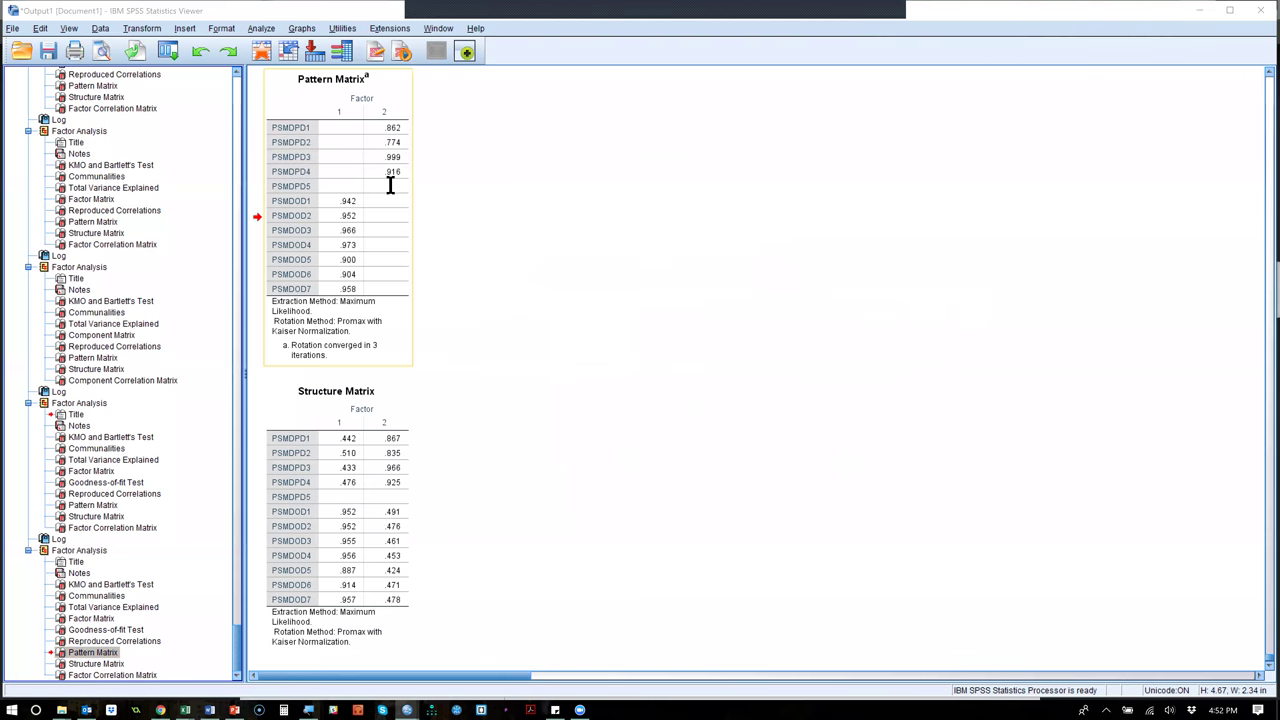
key(alt+Tab)
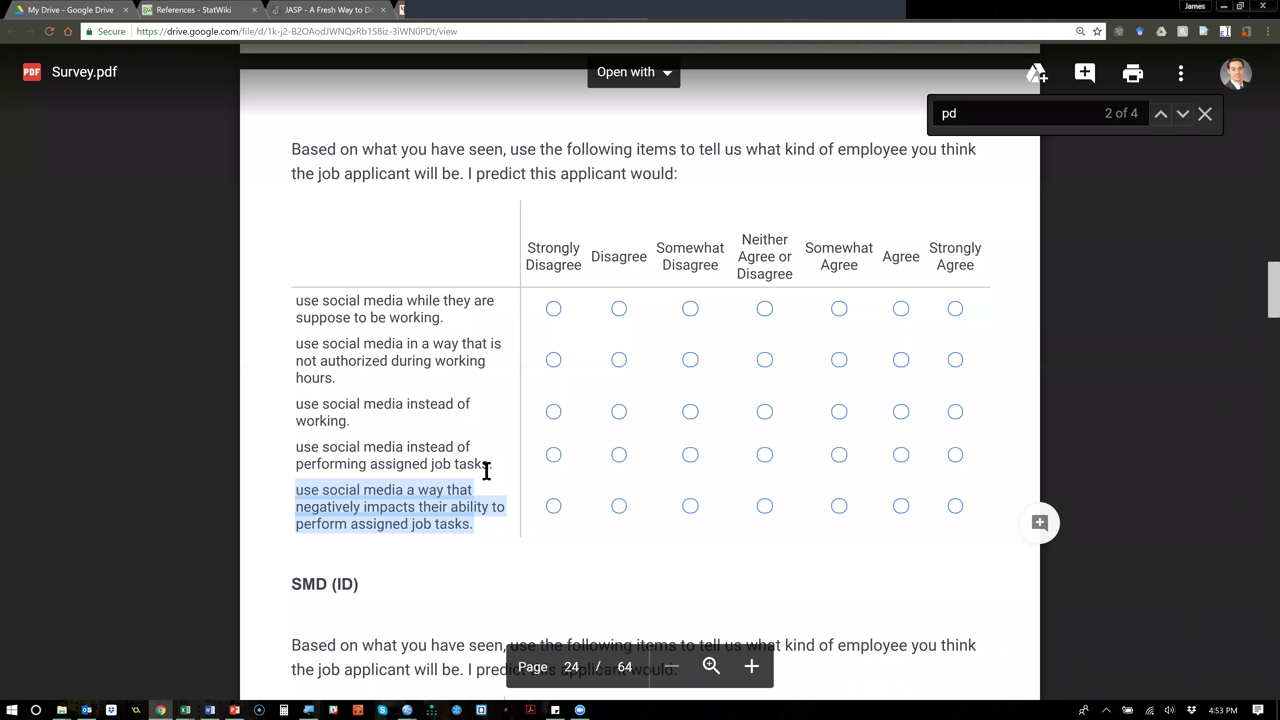
key(alt+Tab)
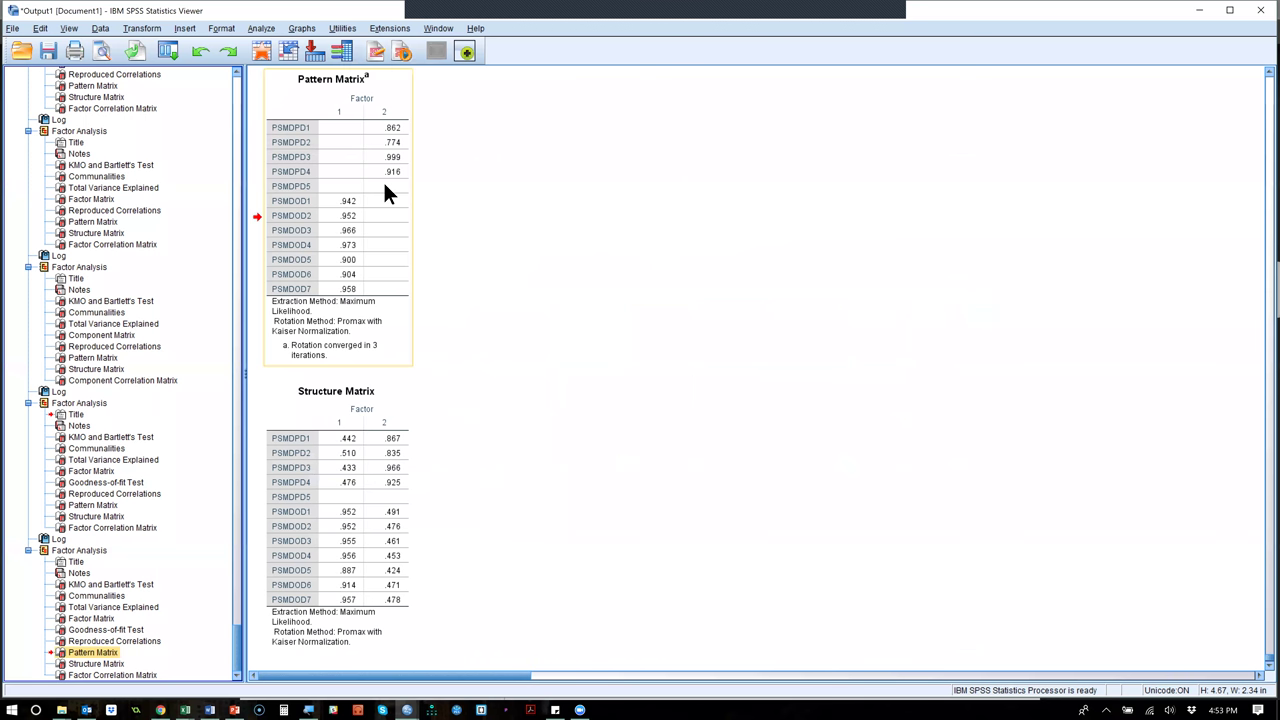
Remove PSMDPD5 from the factor analysis variables, rerun the analysis and check the resulting Pattern Matrix.
click(170, 53)
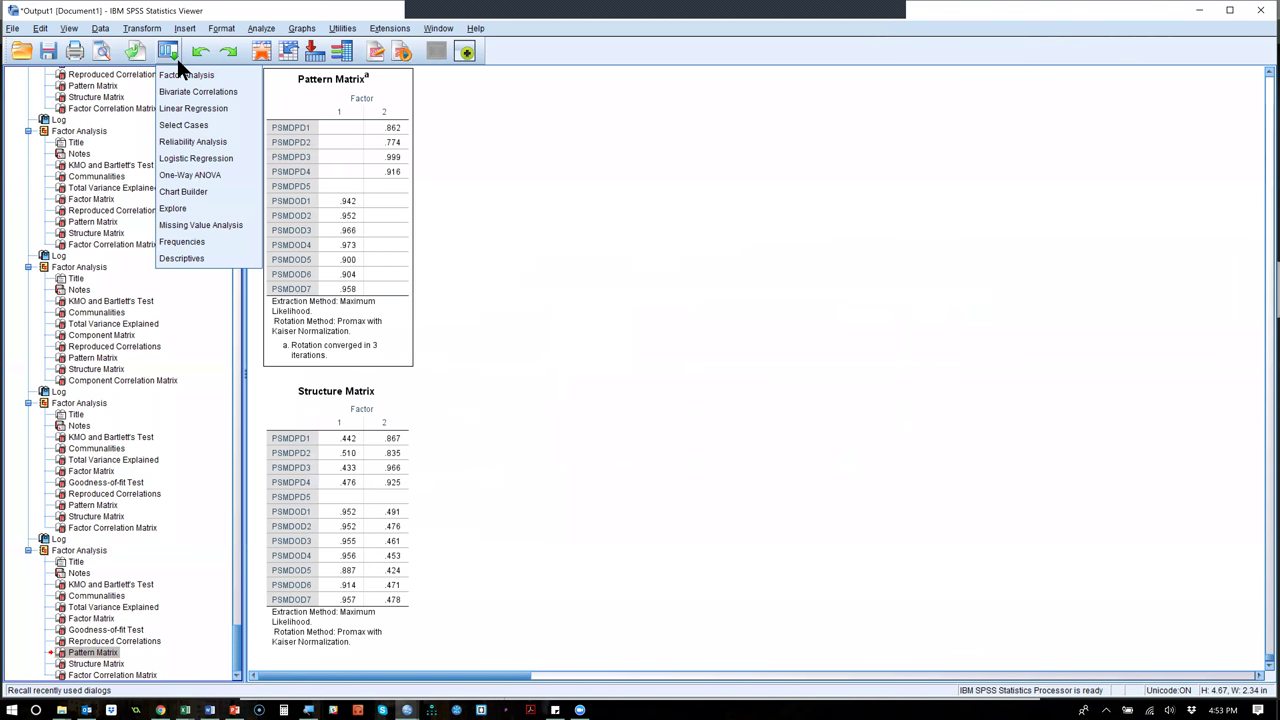
click(181, 77)
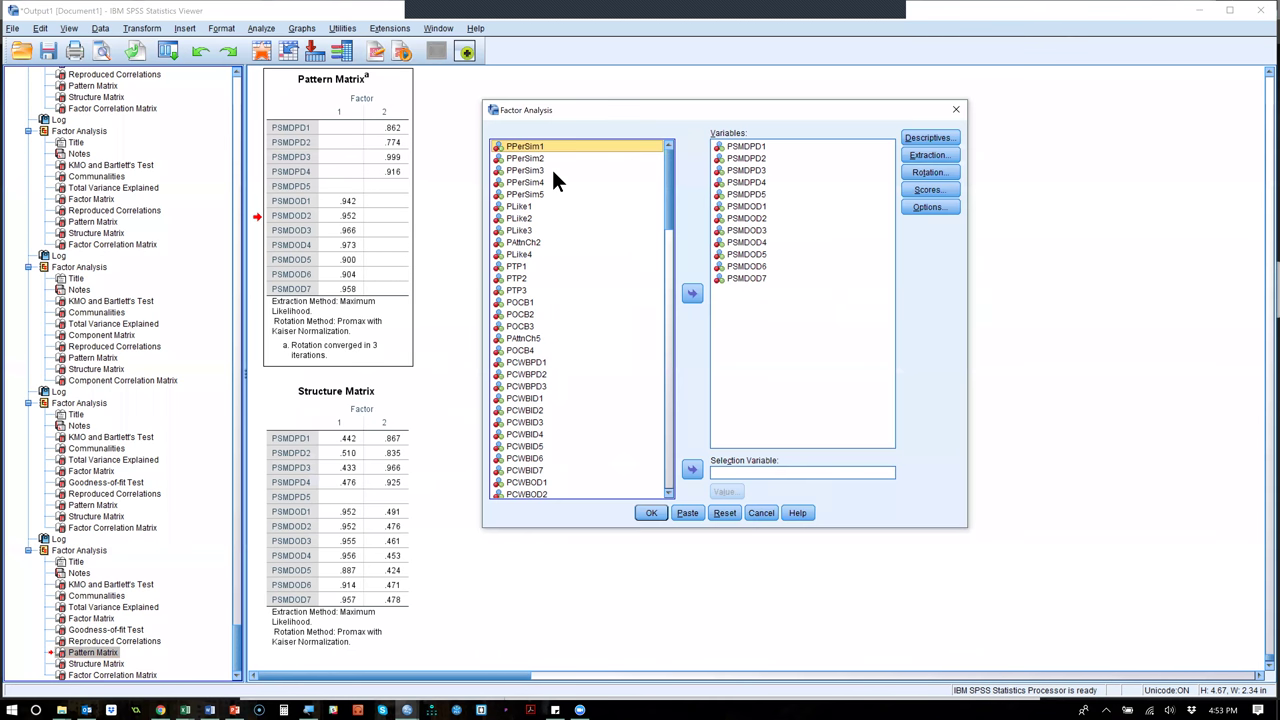
click(765, 195)
click(692, 293)
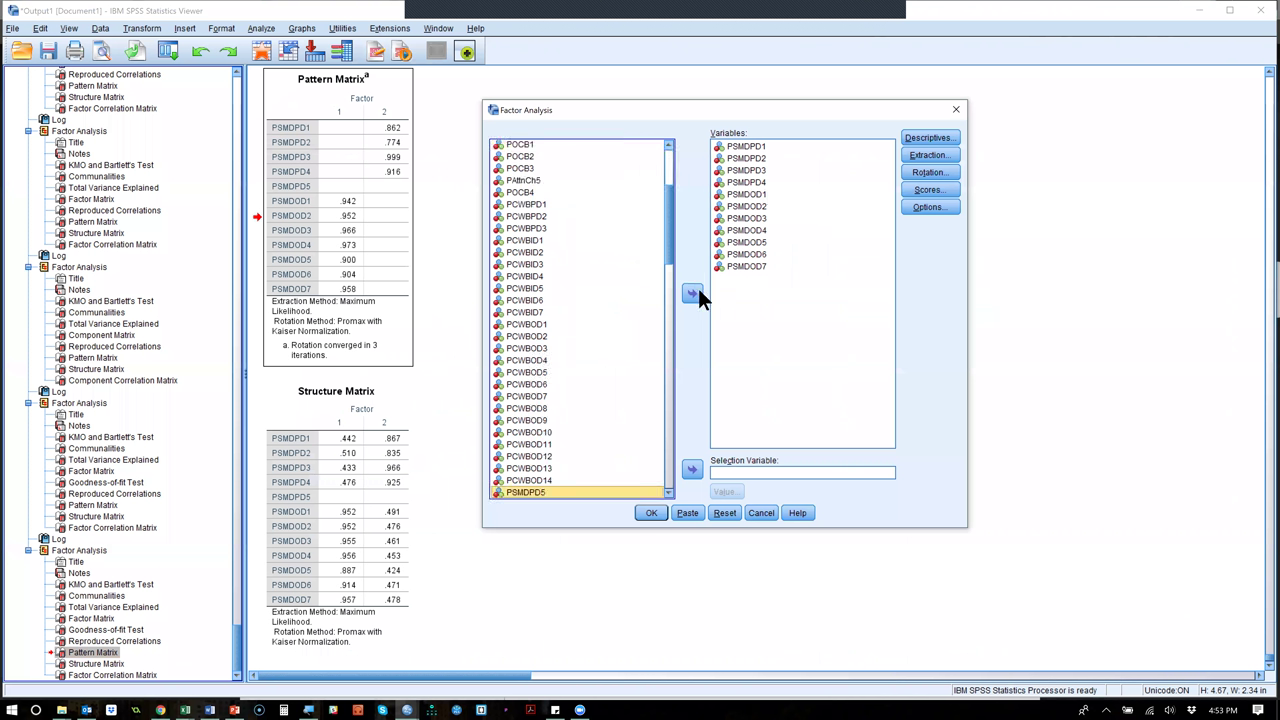
click(651, 512)
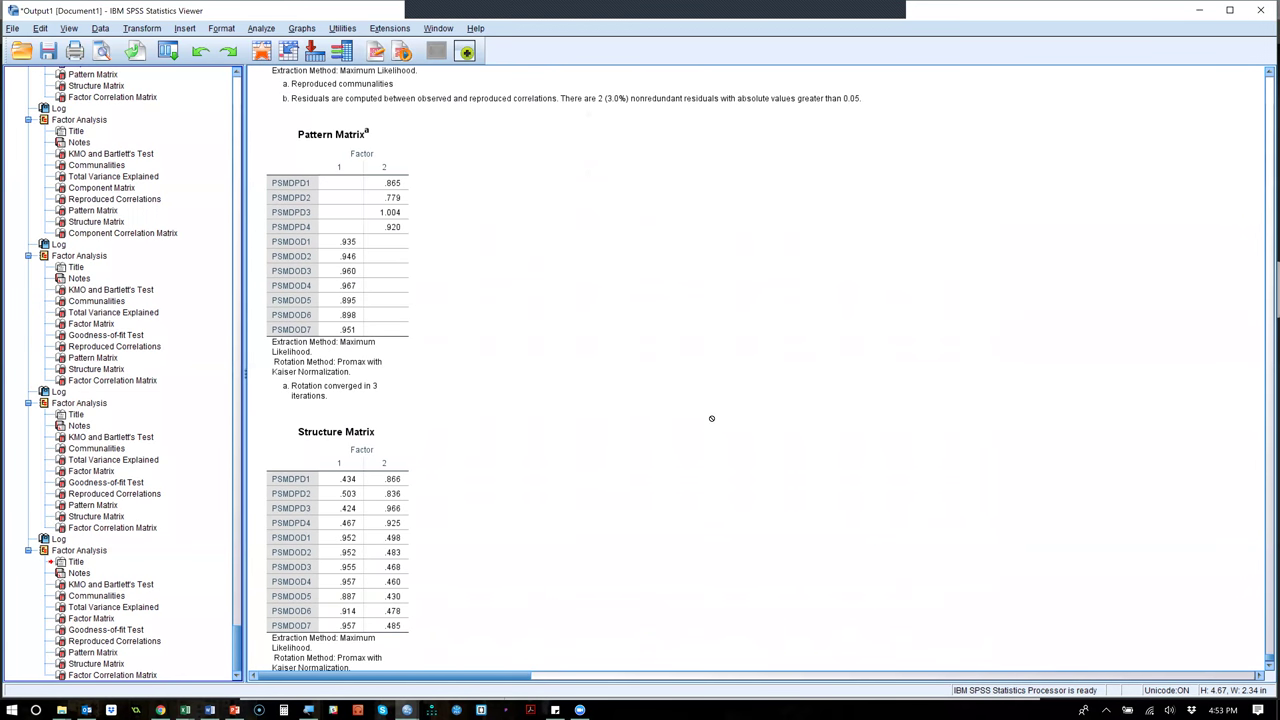
click(388, 264)
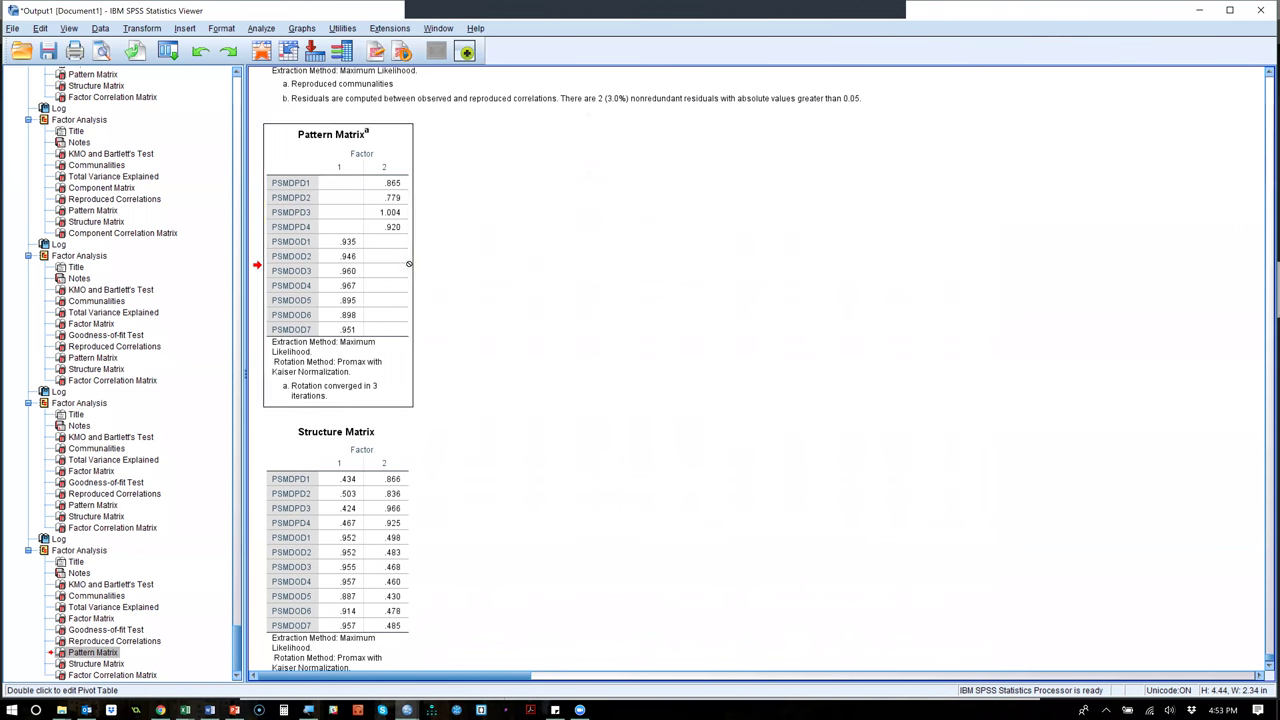
Add PPerSim1–5, PLike1–3, PTP1–3 and POCB1–3 to the factor analysis variables alongside the PSMDPD and PSMDOD items.
click(169, 47)
click(191, 75)
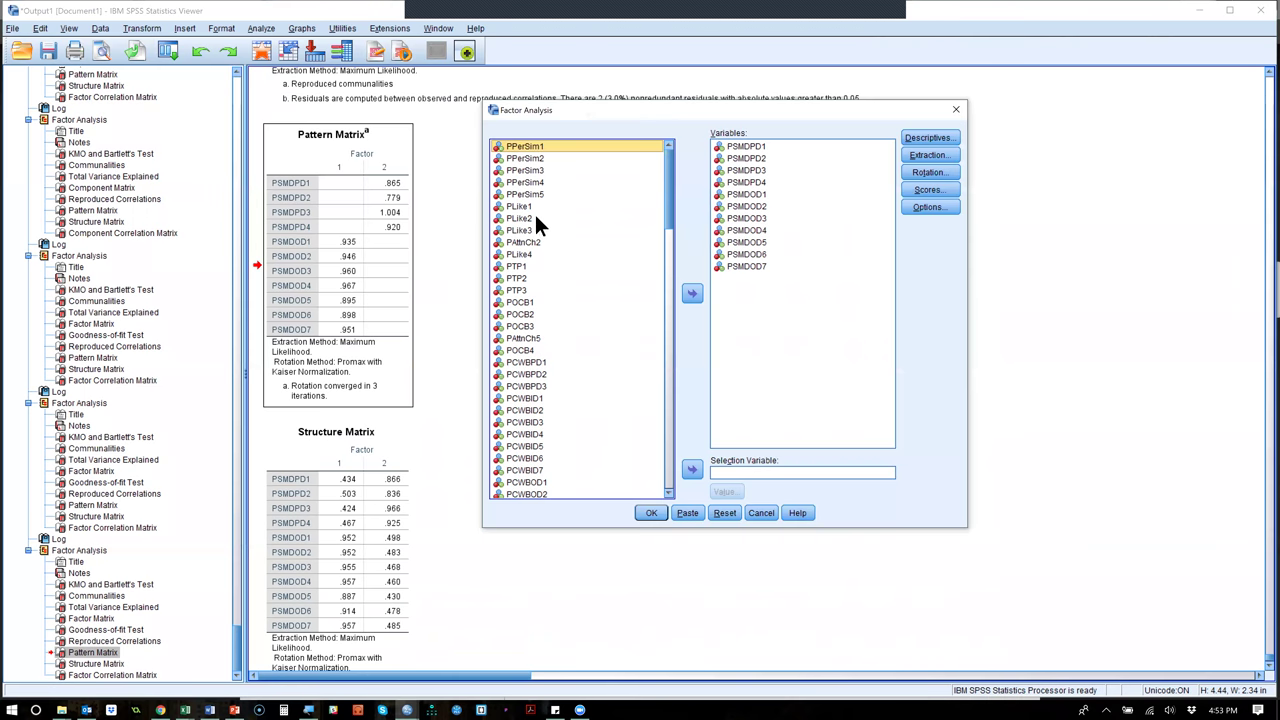
shift+click(534, 230)
click(692, 291)
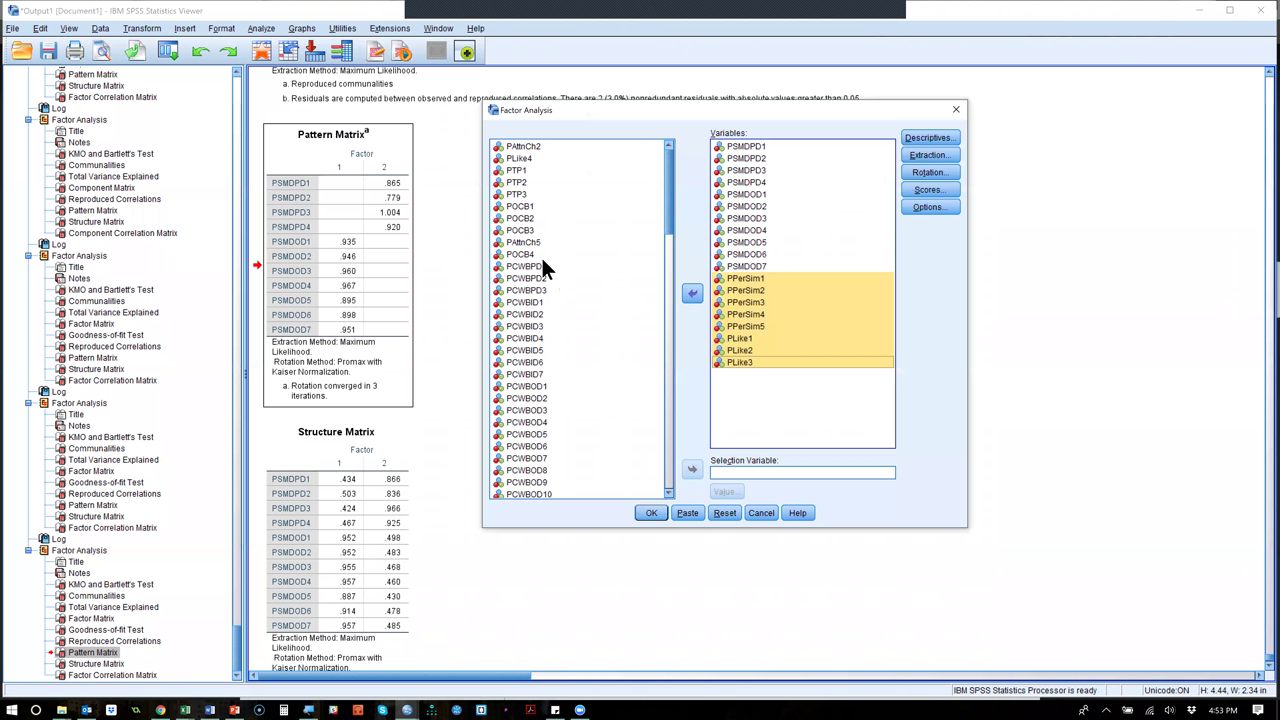
click(542, 265)
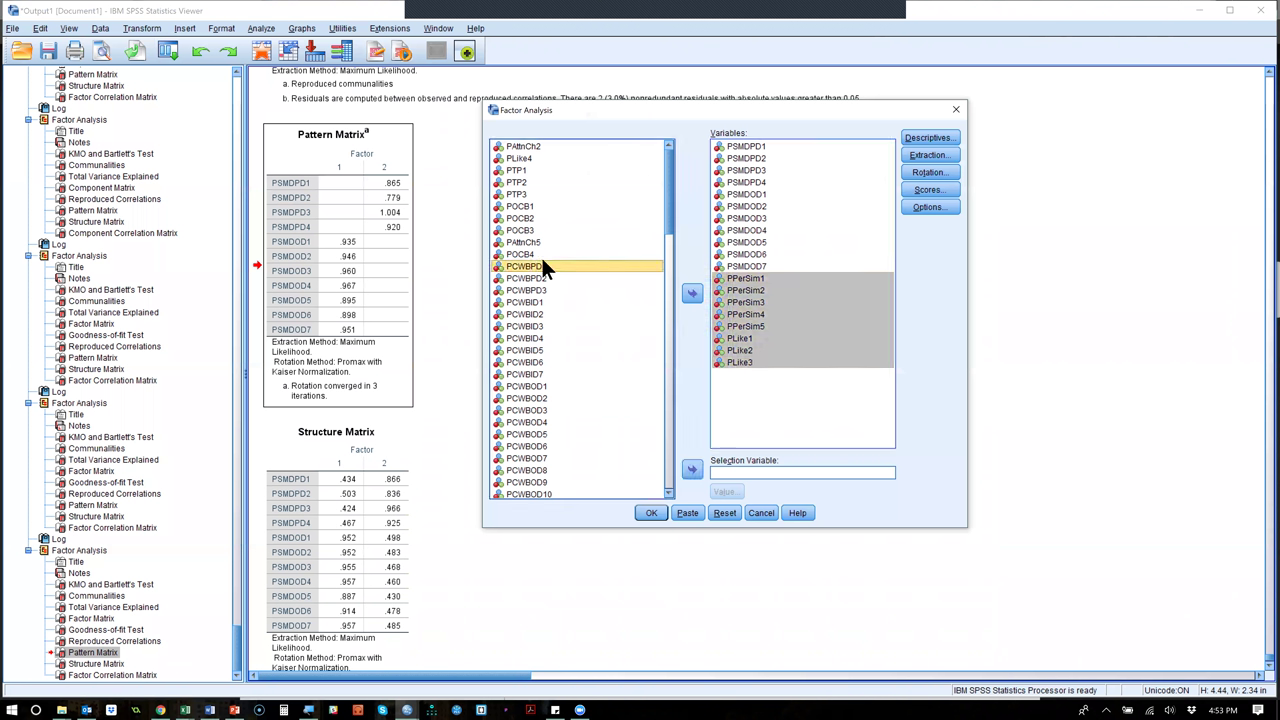
click(517, 171)
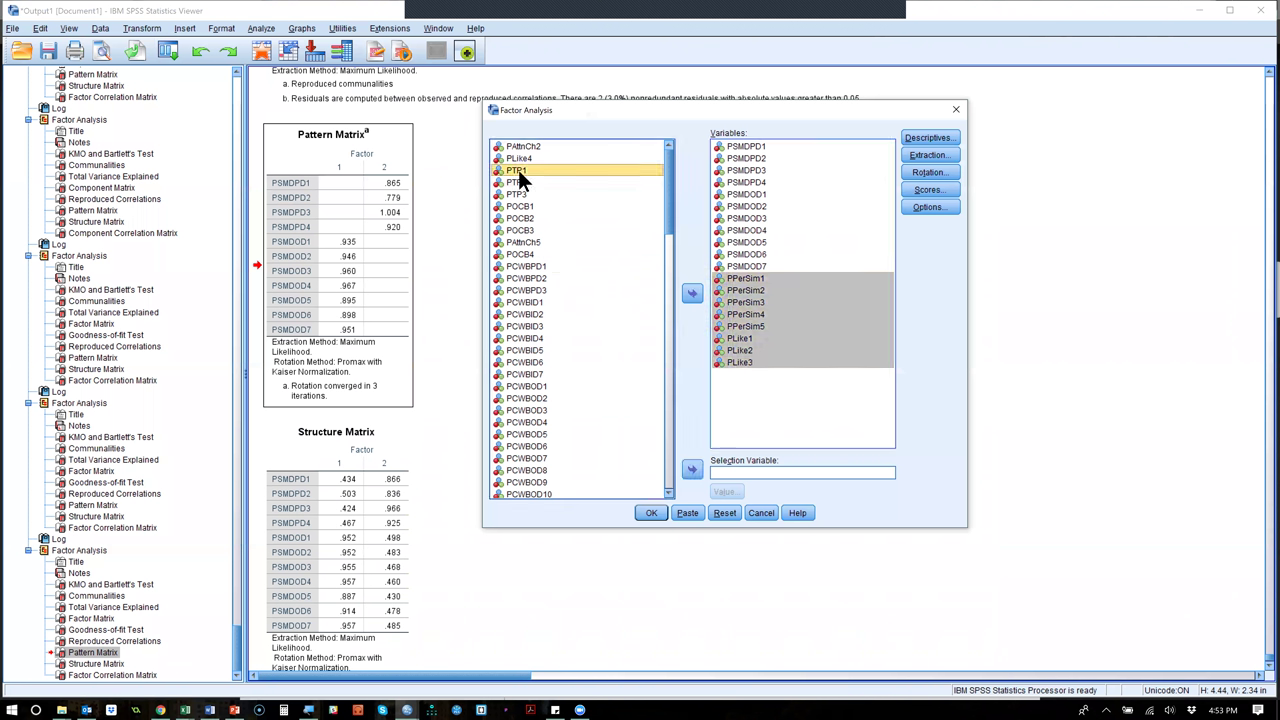
shift+click(533, 226)
click(692, 292)
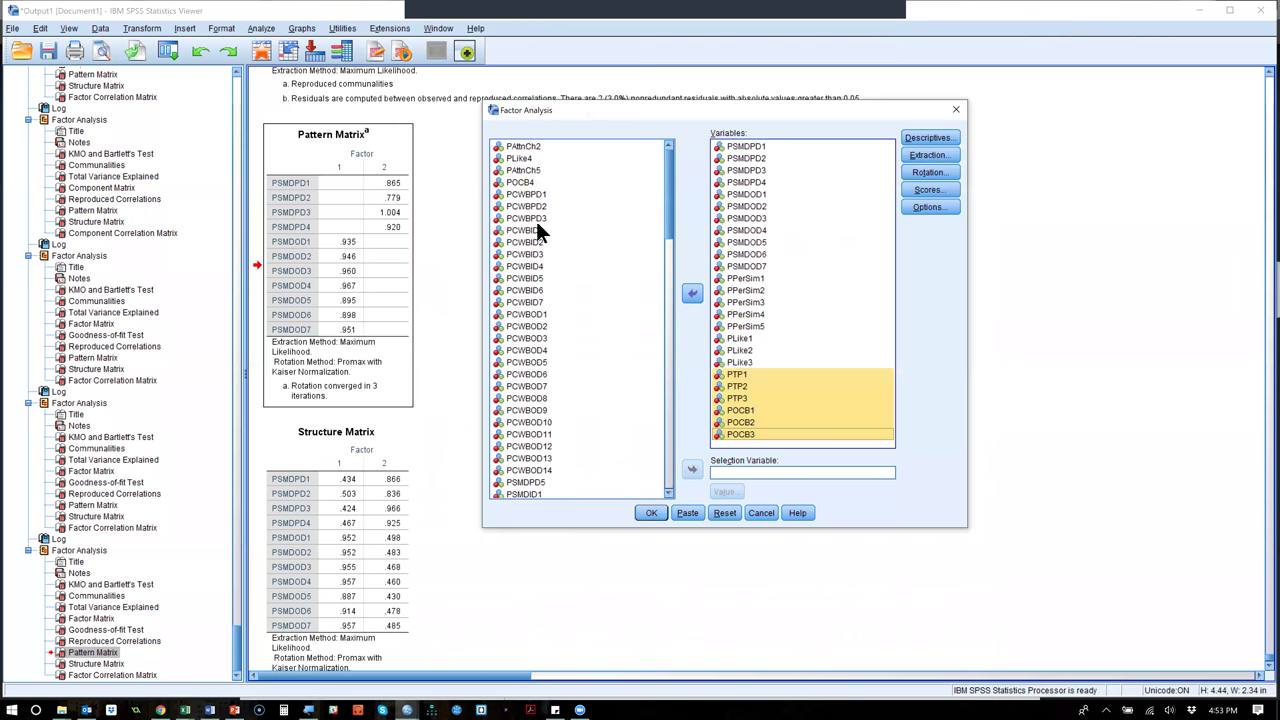
Add PID1 through PID6 and PDIS1 through PDIS6 to the factor analysis variables.
click(532, 482)
key(Down)
key(Down)
key(Down)
key(Down)
key(Down)
key(Down)
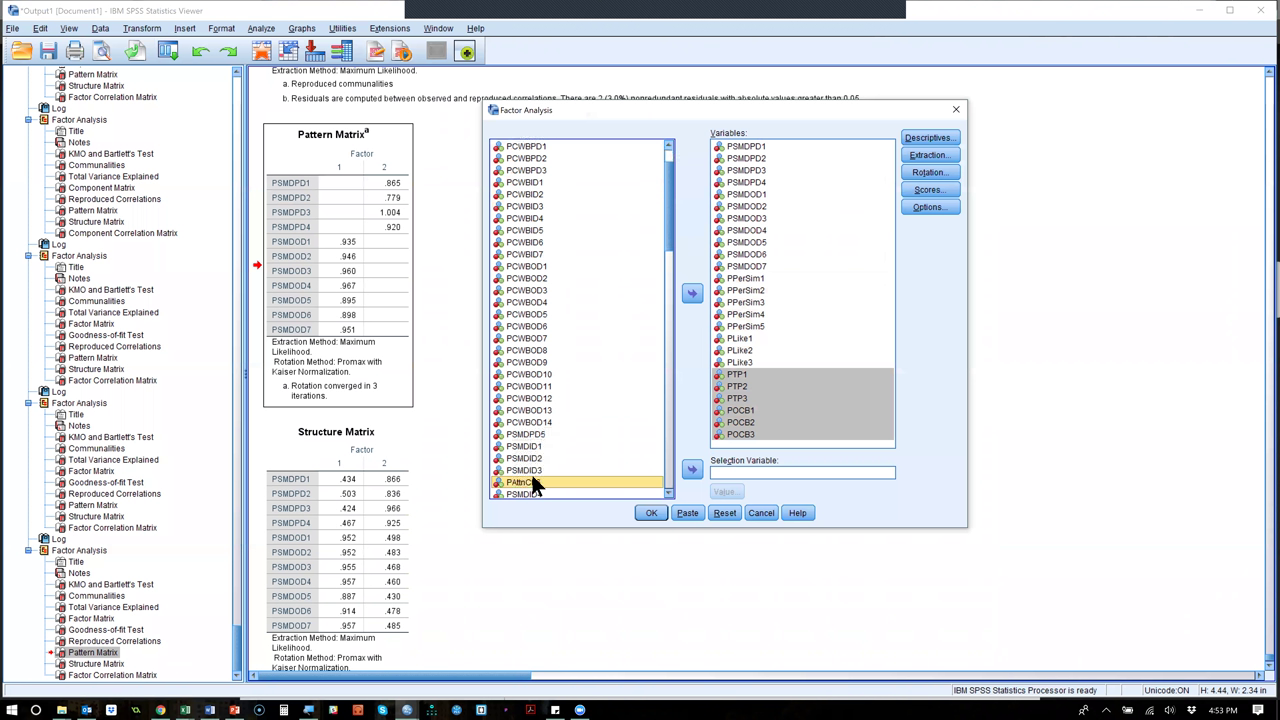
key(Down)
key(Down)
key(Down)
key(Down)
key(Down)
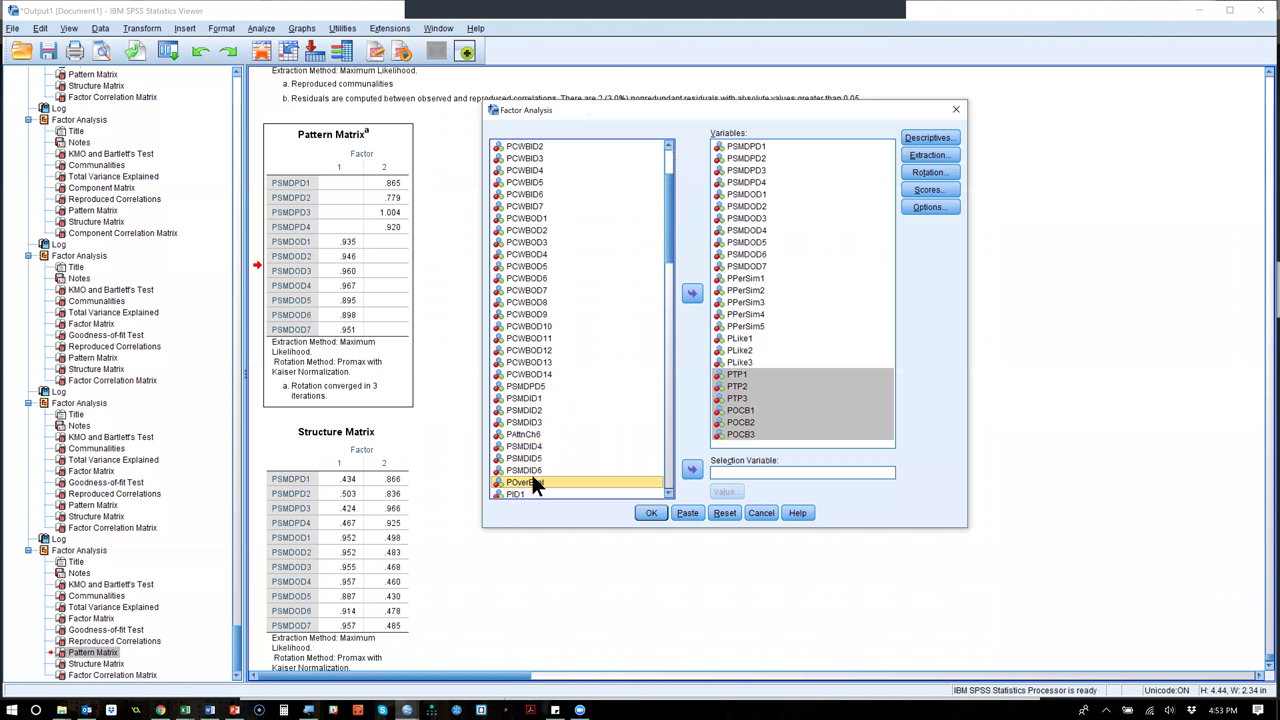
key(Up)
key(Up)
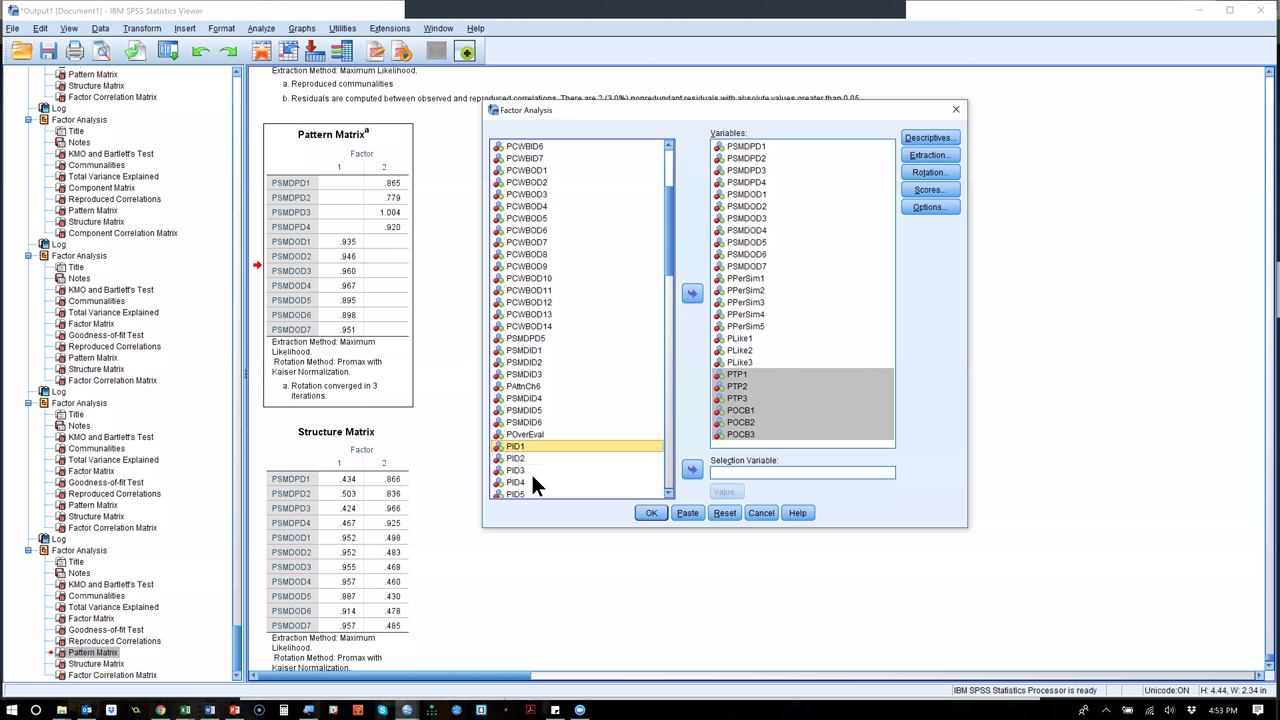
key(shift+Down)
key(shift+Down)
key(shift+Down)
key(shift+Down)
key(shift+Down)
key(shift+Down)
key(shift+Down)
key(shift+Down)
key(shift+Down)
key(shift+Down)
key(shift+Down)
key(shift+Down)
key(shift+Down)
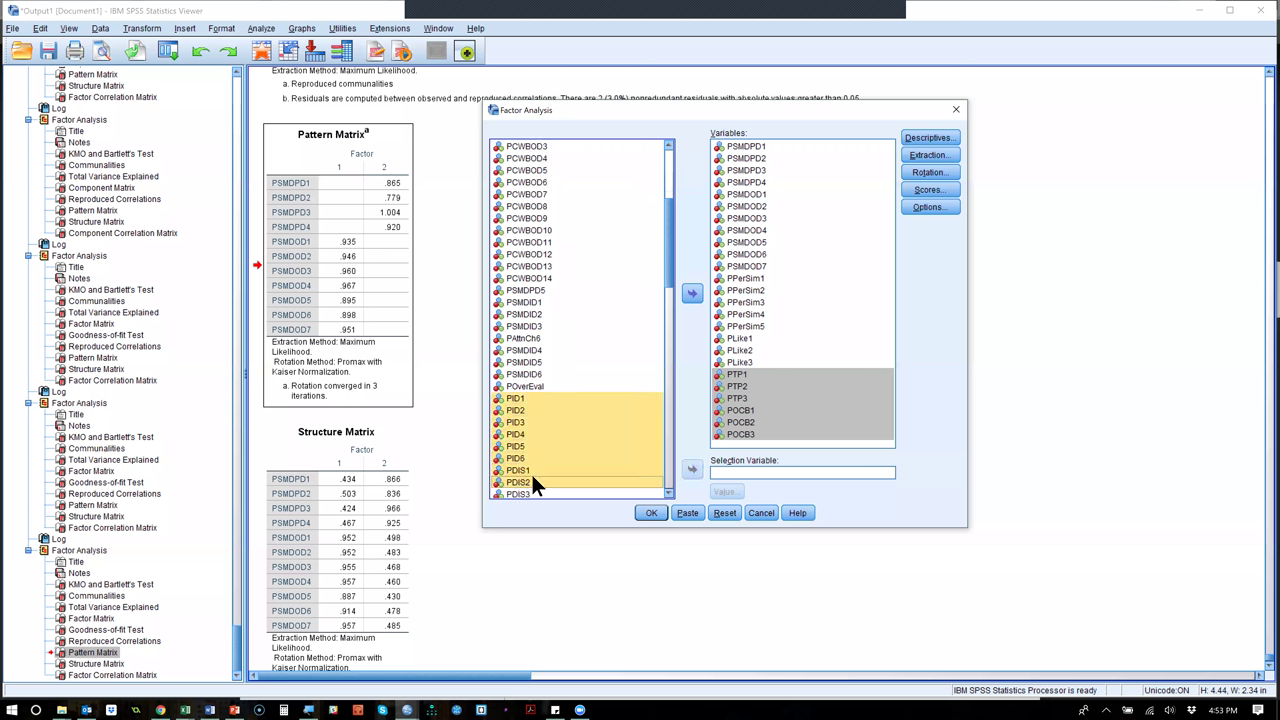
key(shift+Down)
key(shift+Down)
key(shift+Down)
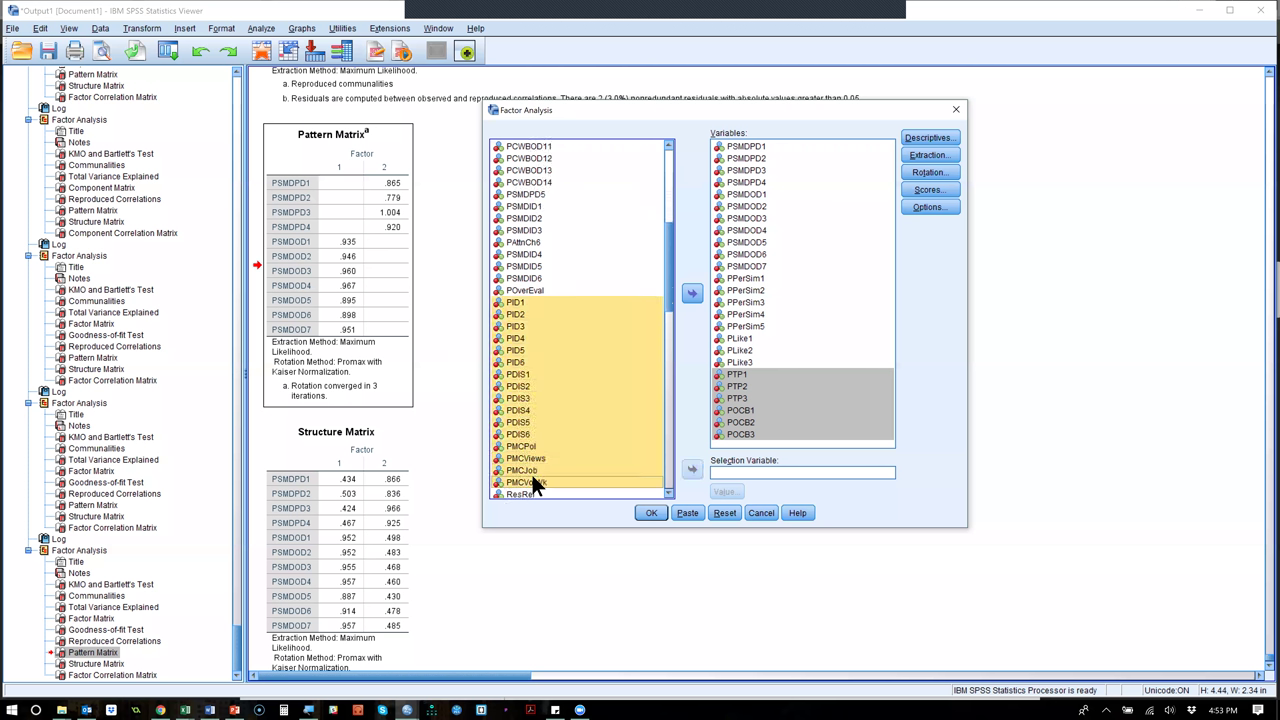
key(shift+Up)
key(shift+Up)
key(shift+Up)
key(shift+Up)
key(shift+Up)
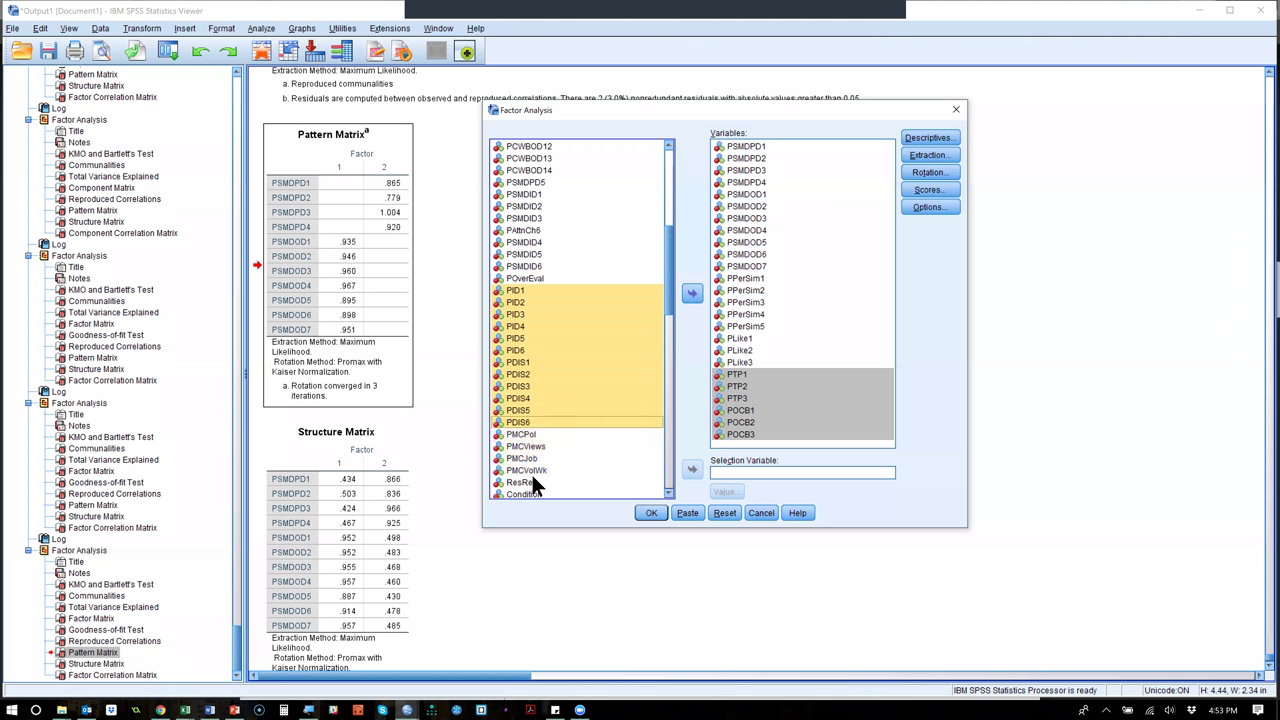
click(690, 294)
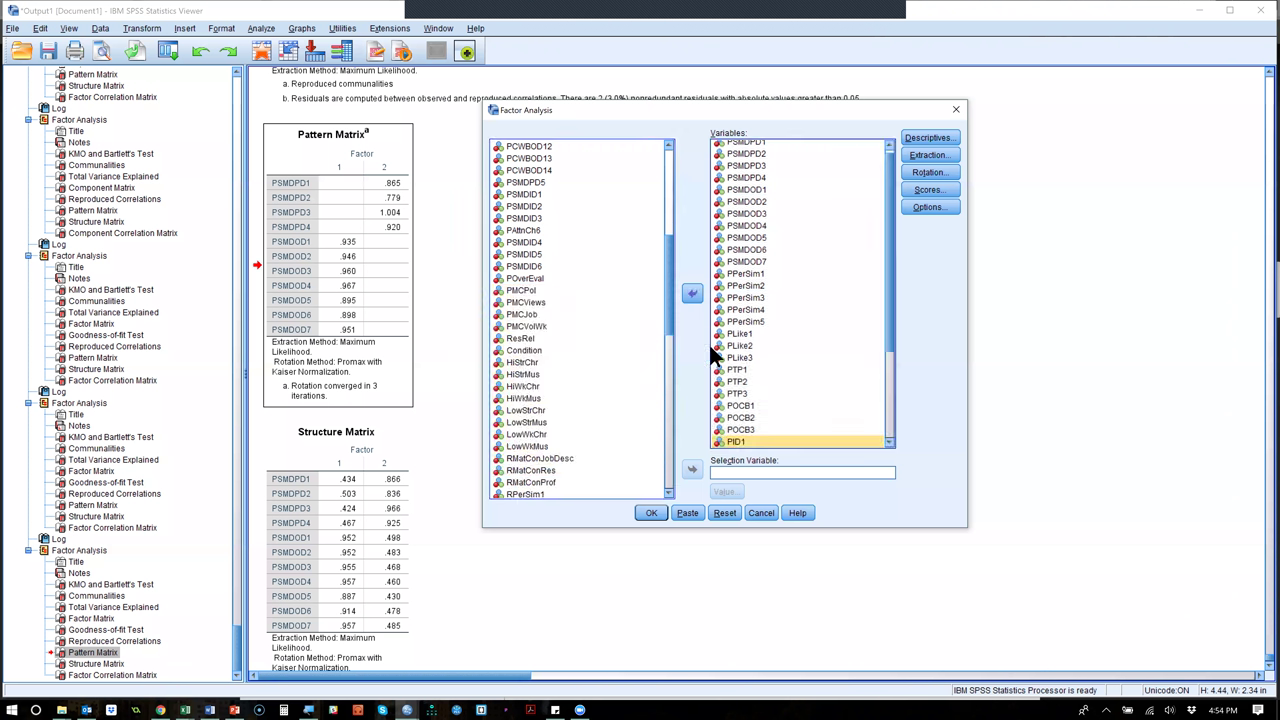
Run the factor analysis on the expanded item set and review its Pattern Matrix through PDIS6.
click(651, 514)
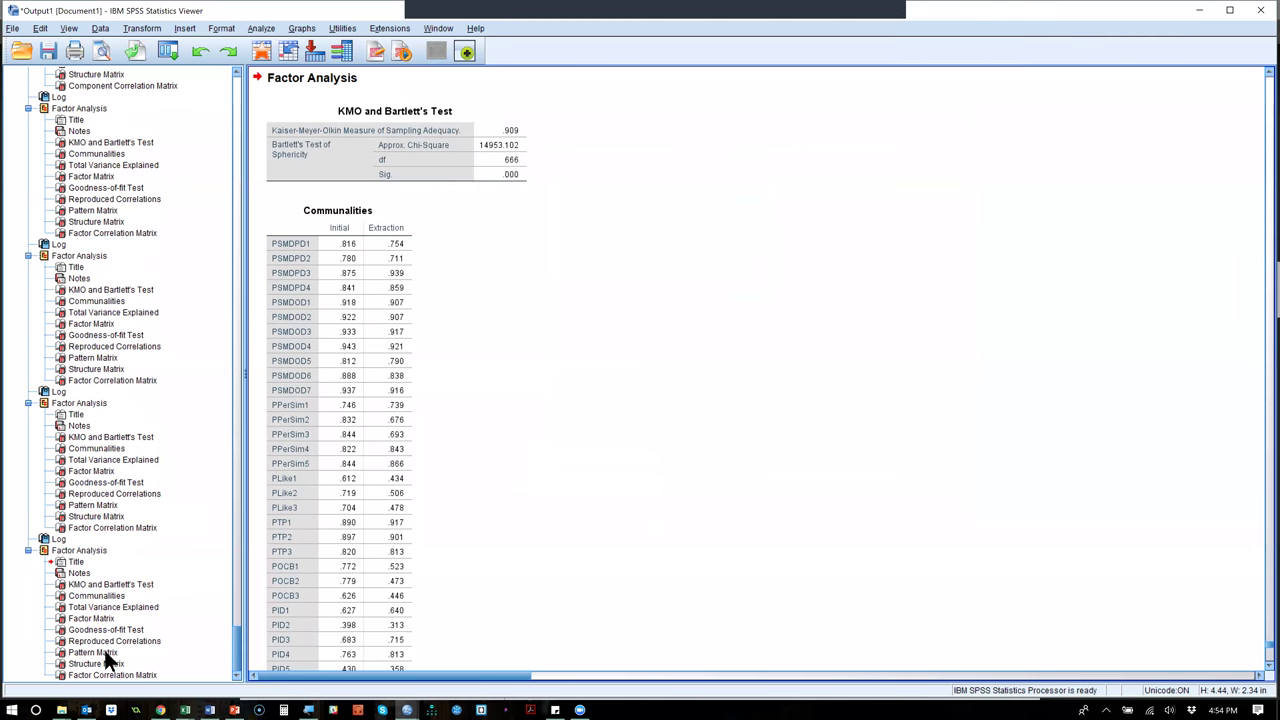
click(104, 651)
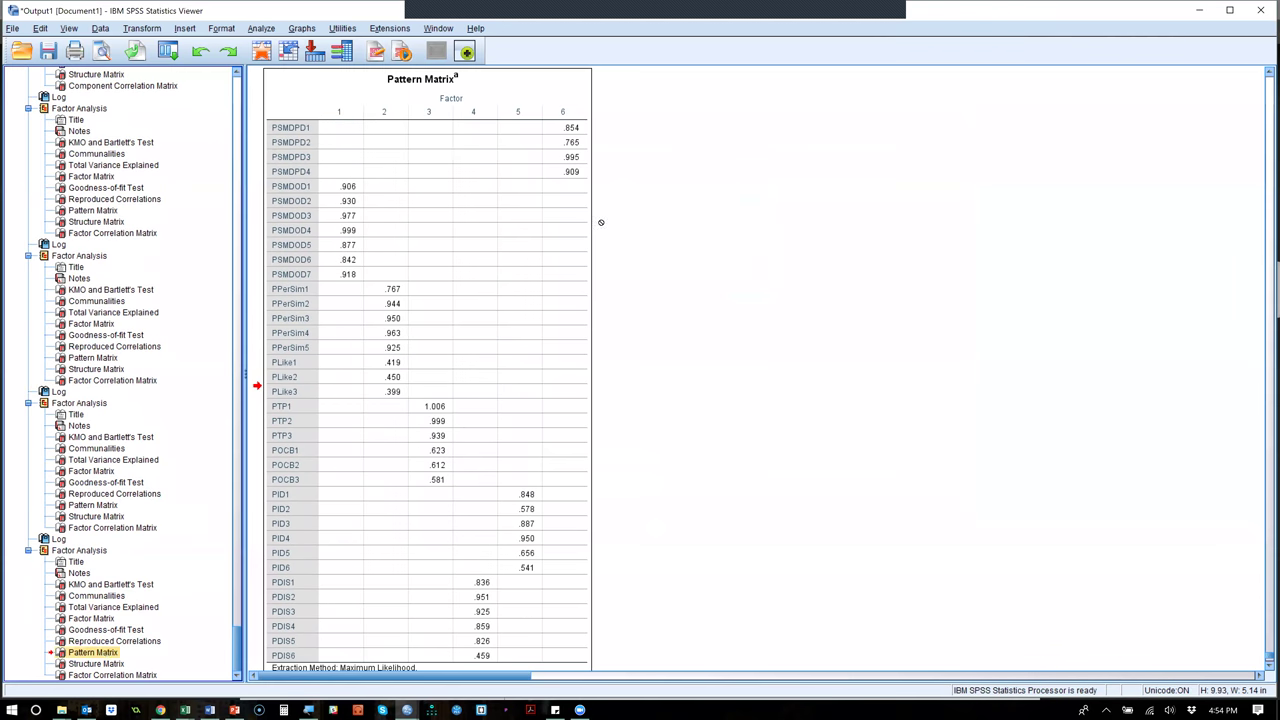
scroll(601, 222, down, 2)
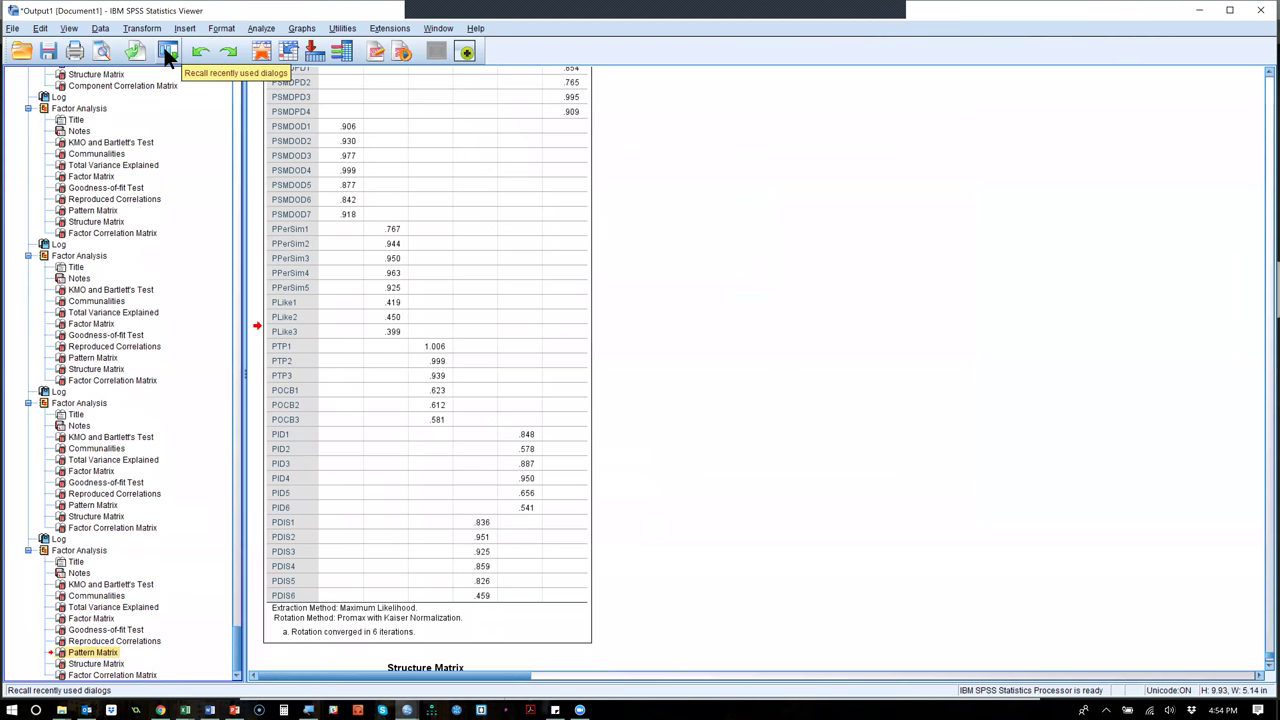
Switch to Outlook, check the extraction method of the Pattern Matrix in the draft reply, and return to the SPSS output.
key(alt+Tab)
key(alt+Tab)
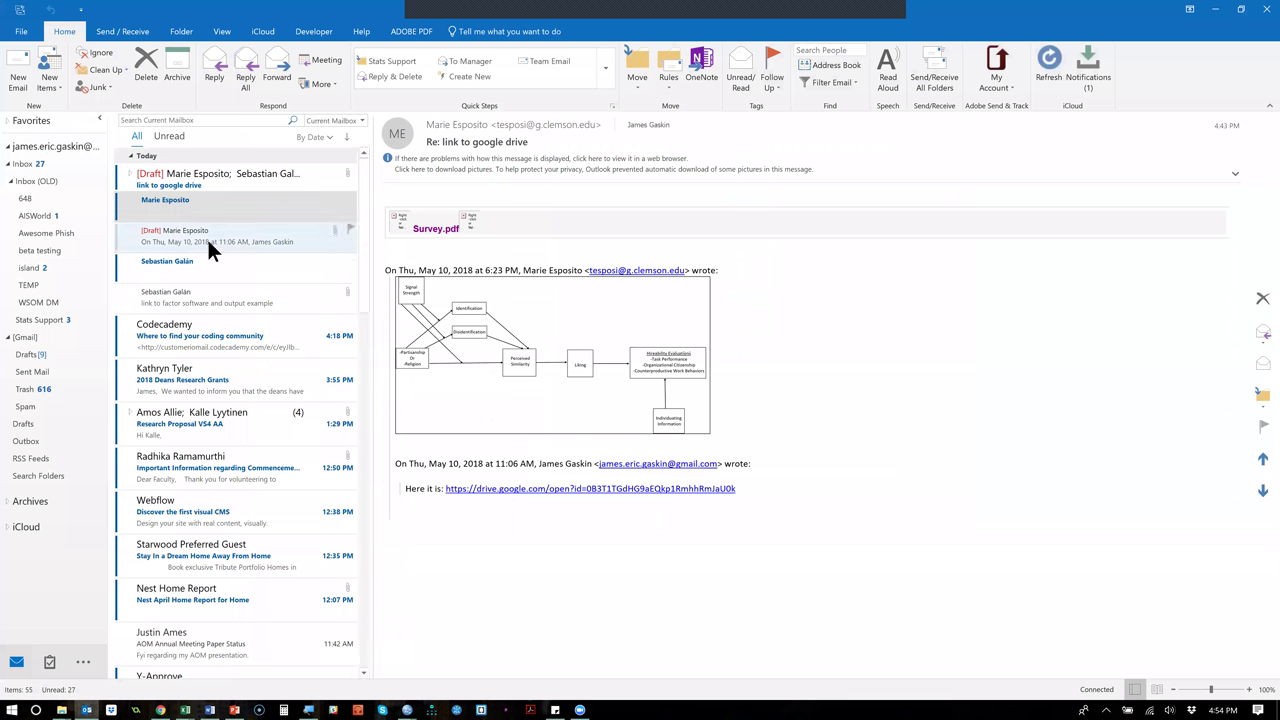
click(207, 237)
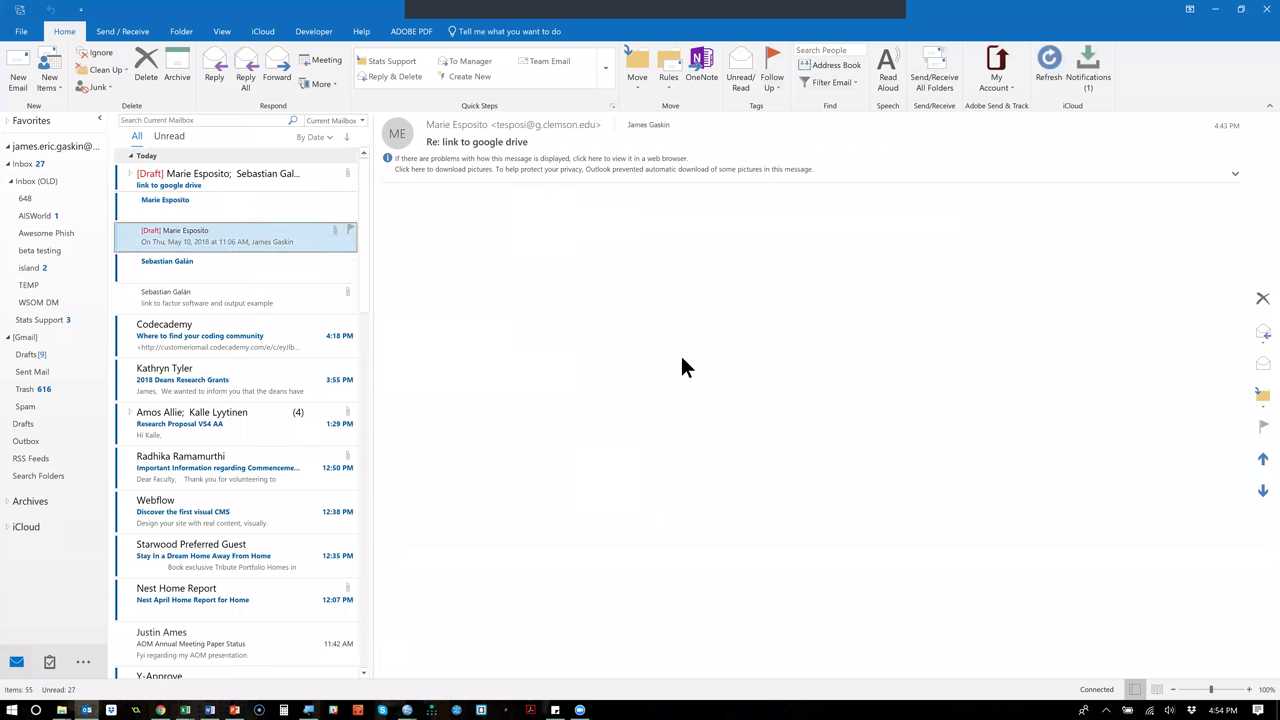
scroll(666, 423, down, 5)
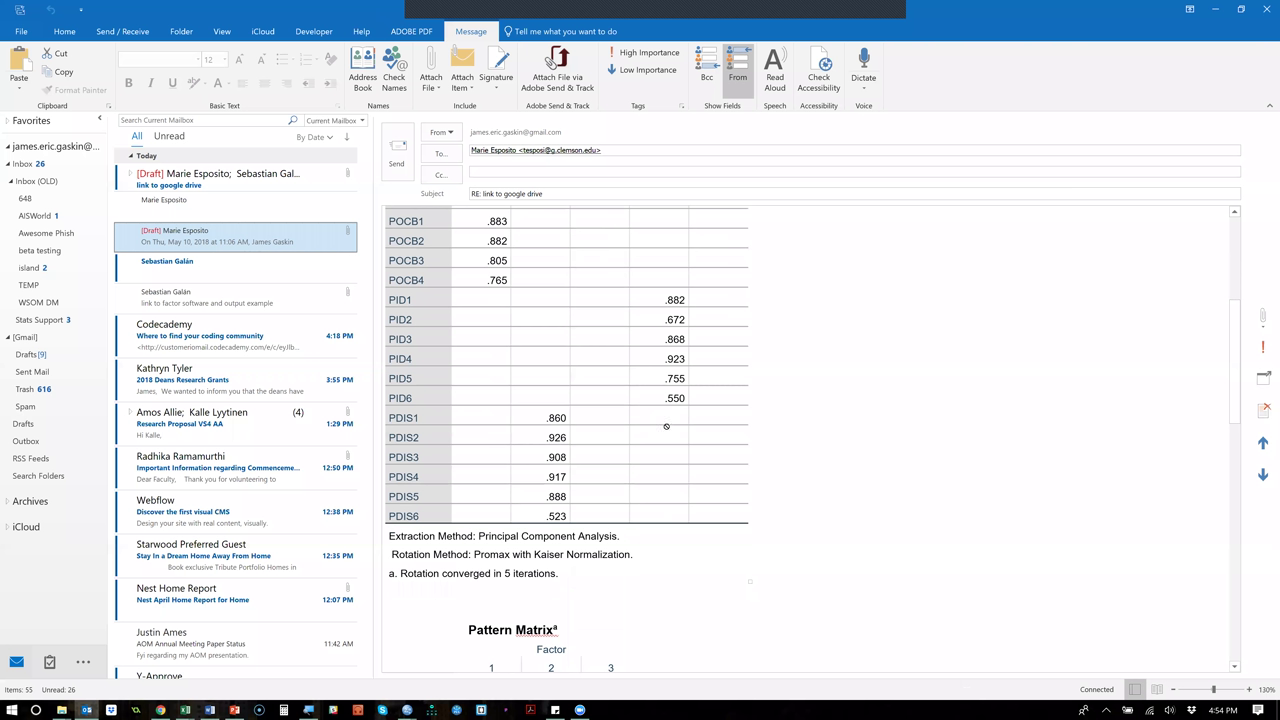
key(alt+Tab)
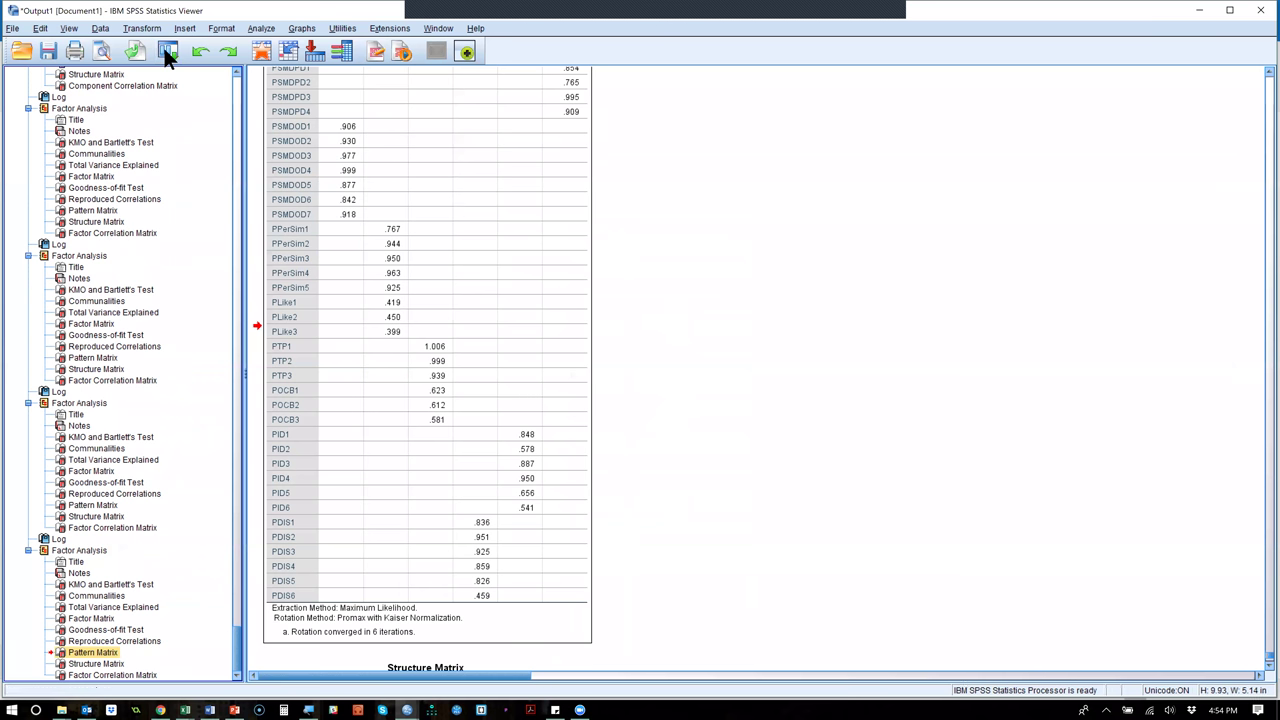
Change the extraction method to Principal components, rerun the factor analysis and show the new Pattern Matrix.
click(167, 52)
click(180, 75)
click(931, 156)
click(645, 258)
click(615, 266)
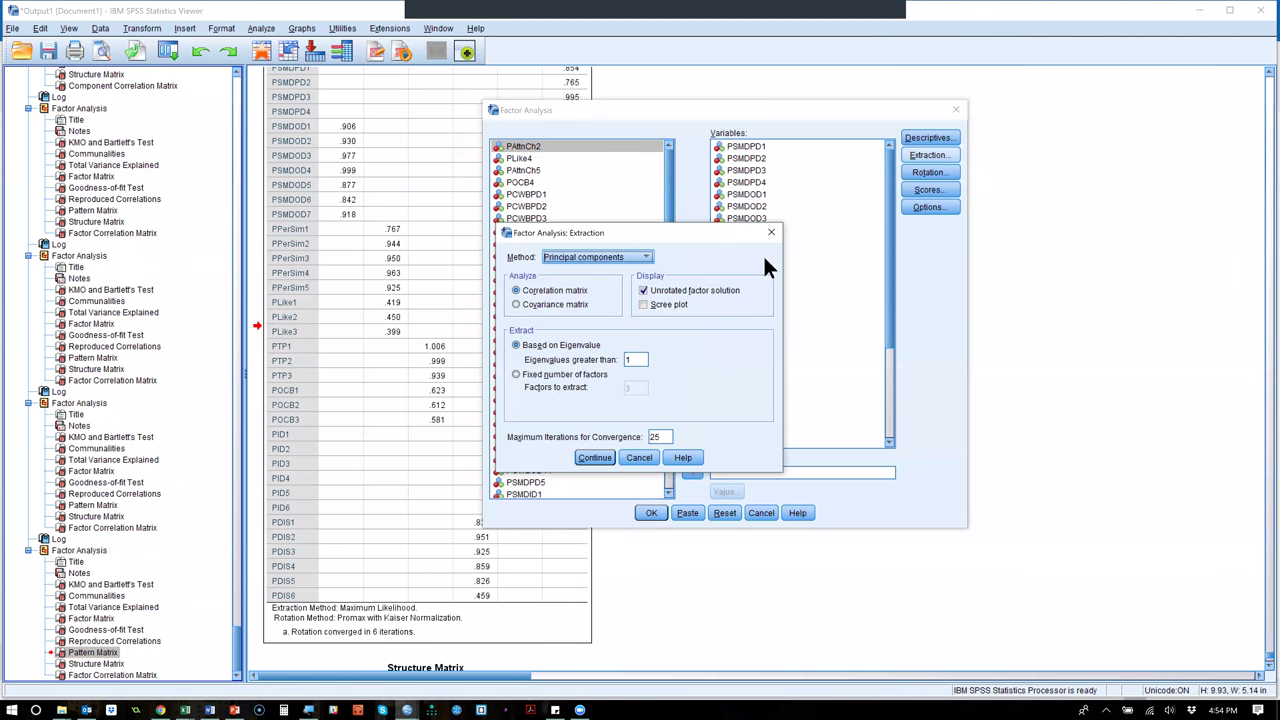
click(593, 457)
click(645, 513)
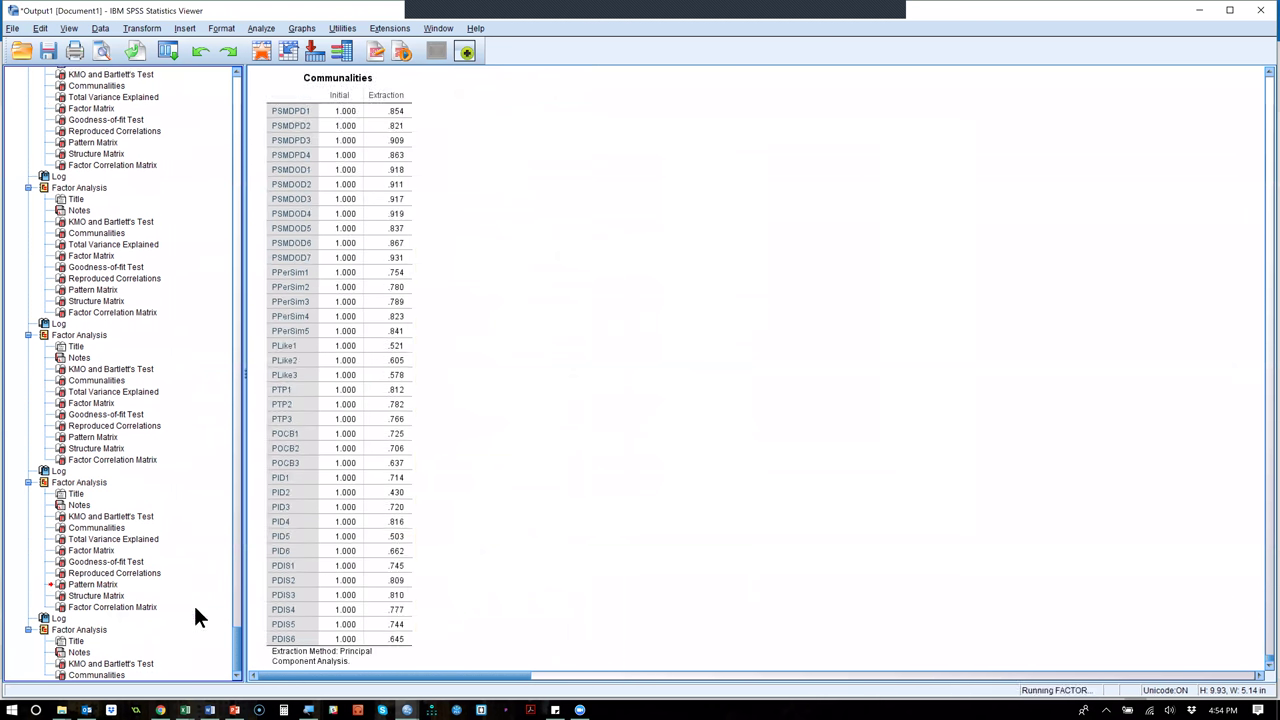
click(111, 652)
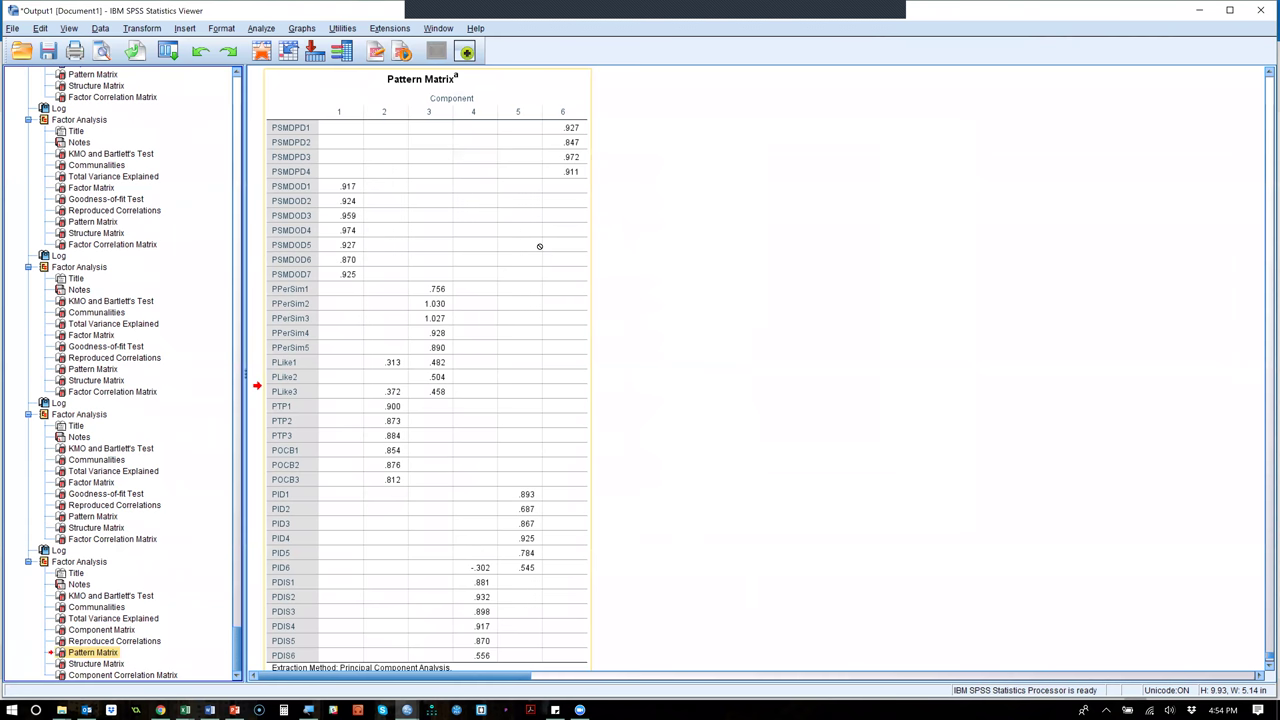
Go back to the previous Maximum Likelihood run's Pattern Matrix and compare its item loadings.
click(95, 517)
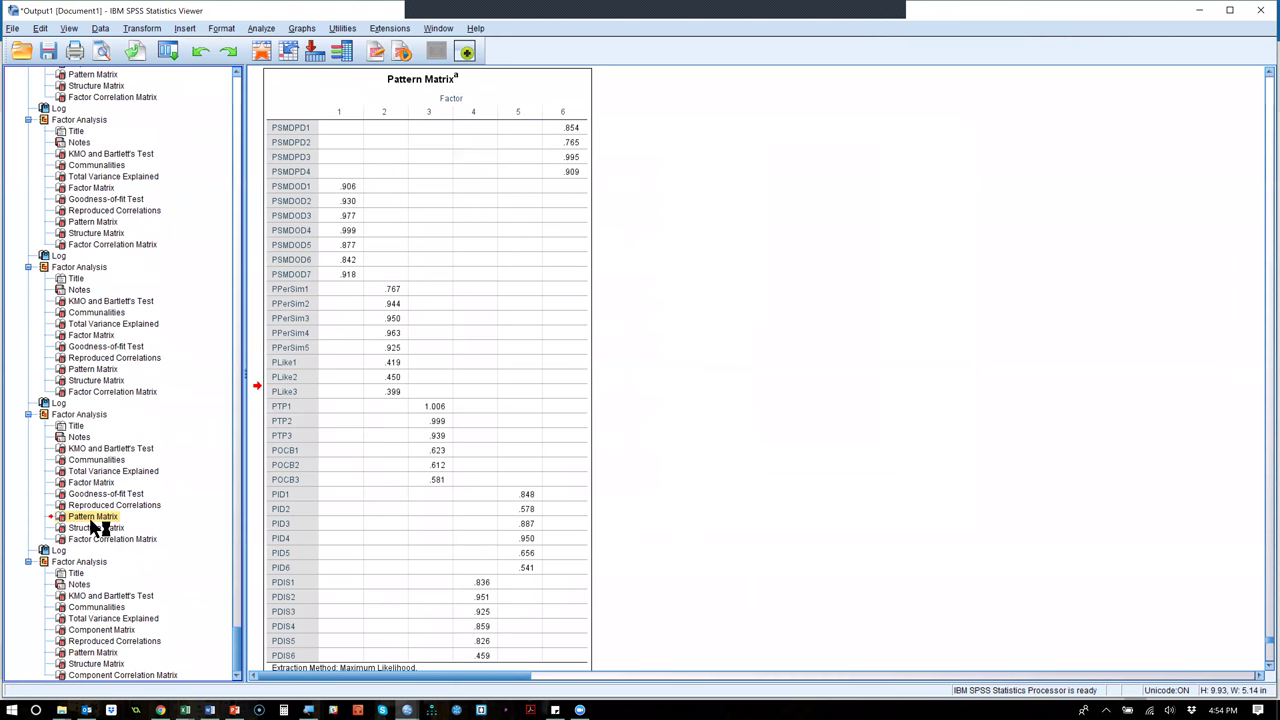
drag(506, 317, 521, 313)
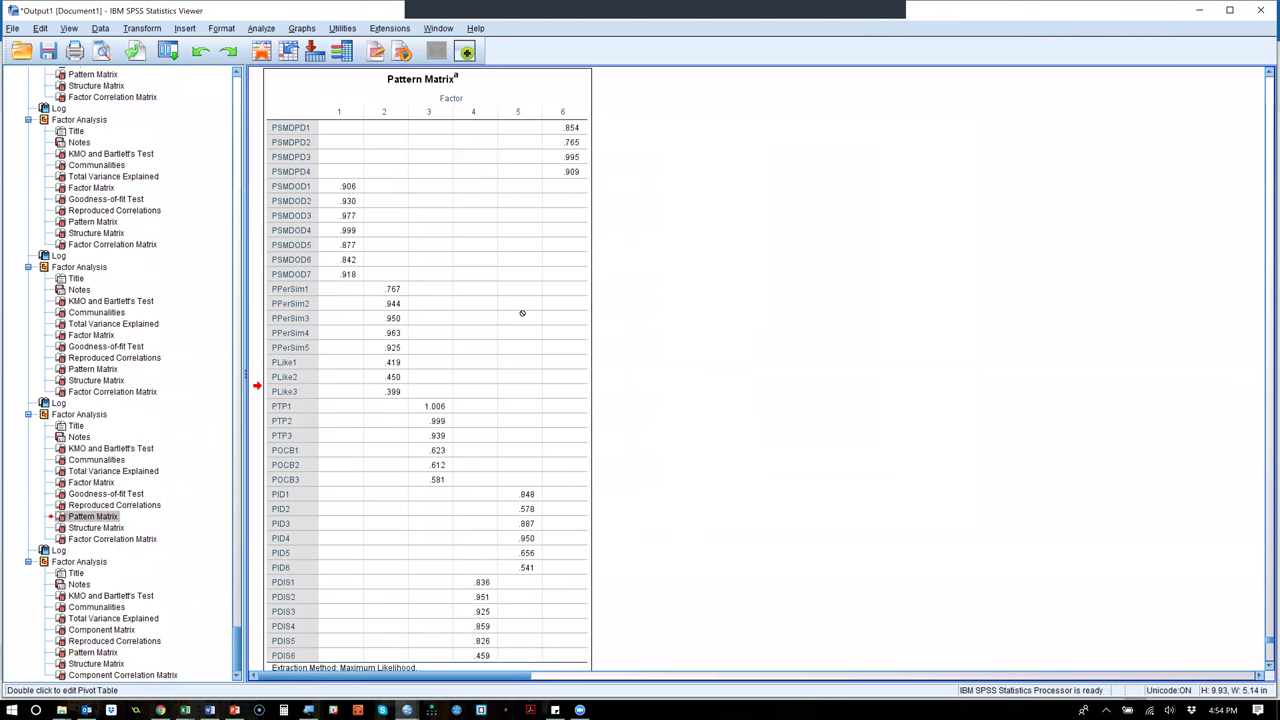
scroll(521, 313, down, 2)
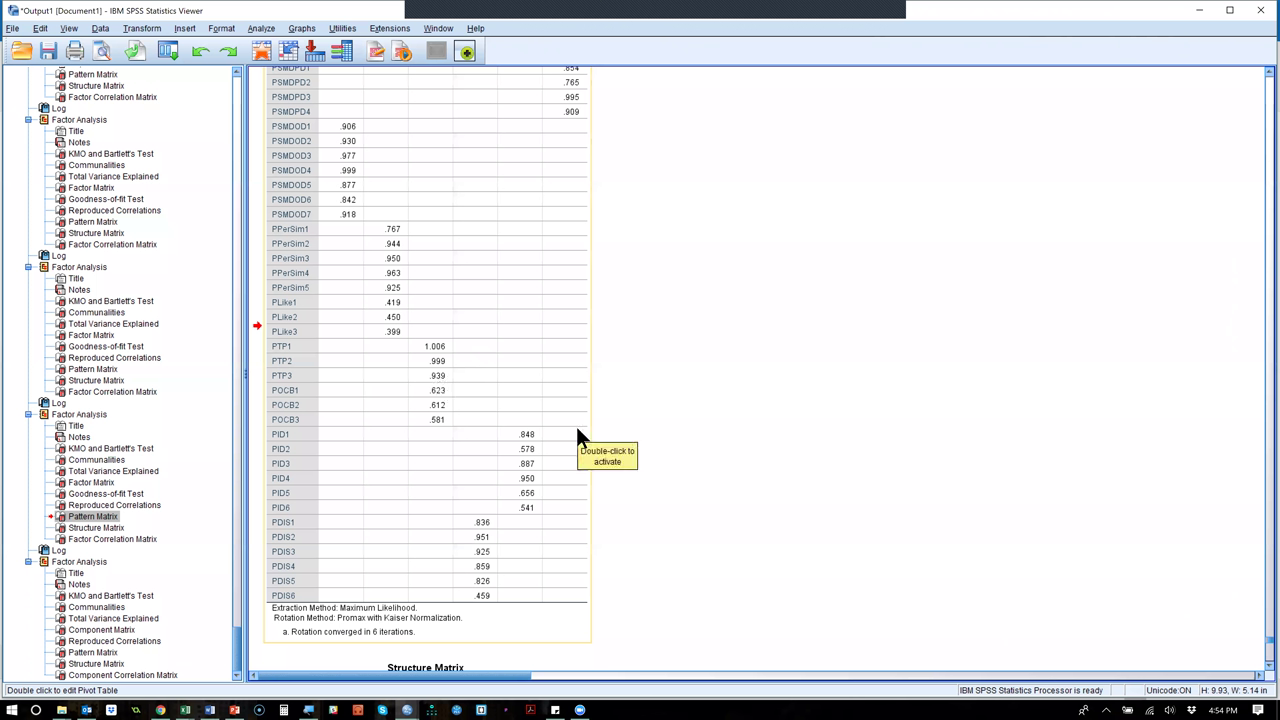
Examine how the PLike items load in the Outlook draft's Pattern Matrix and compare with the Maximum Likelihood Pattern Matrix in SPSS.
key(alt+Tab)
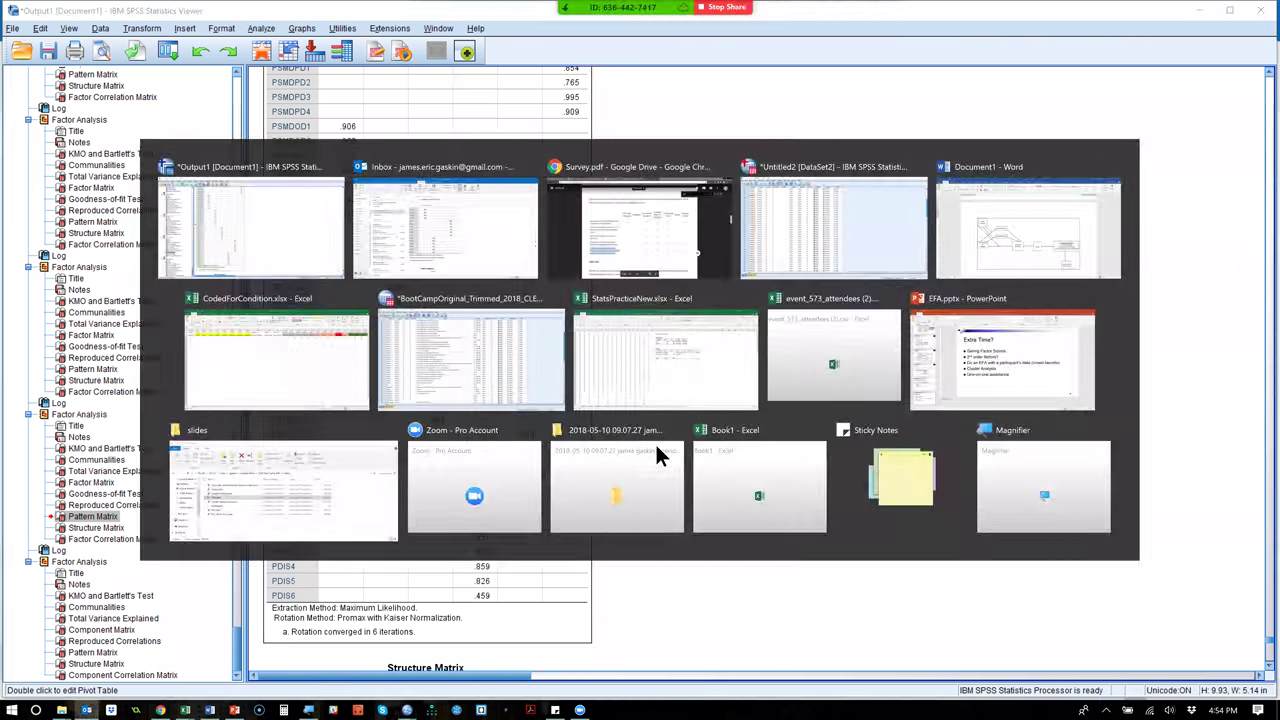
scroll(729, 473, up, 5)
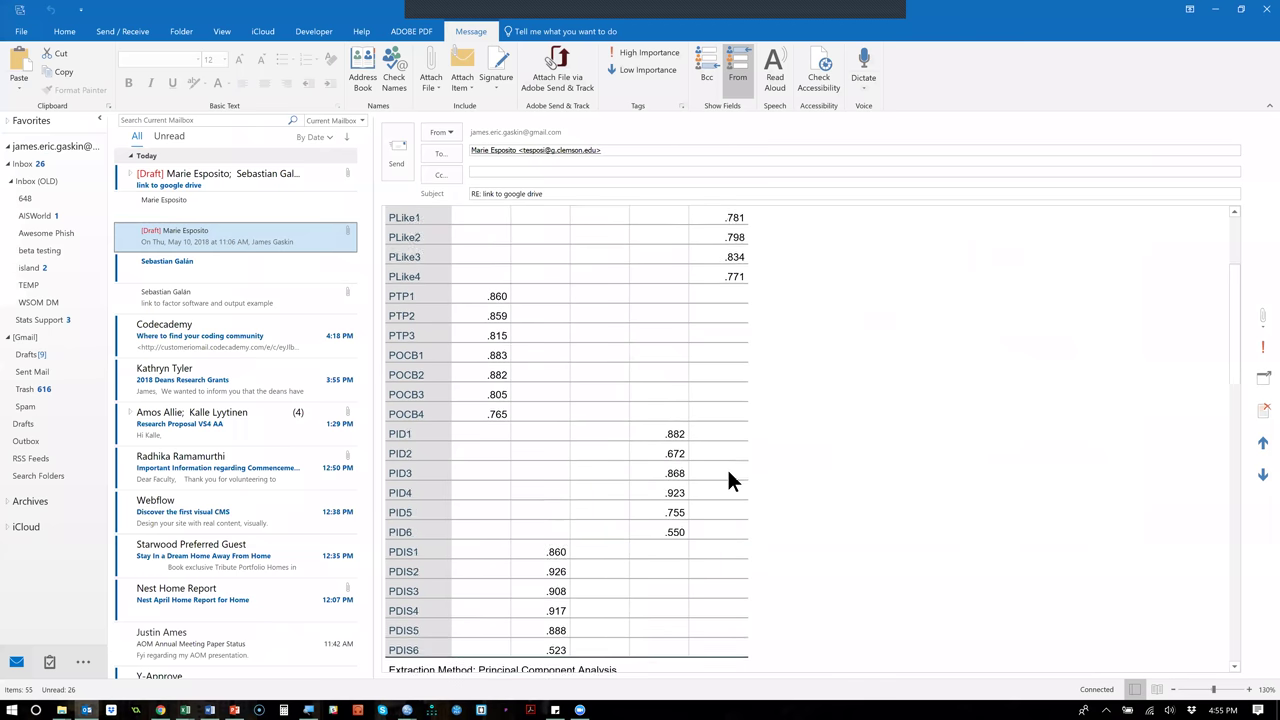
scroll(729, 473, up, 3)
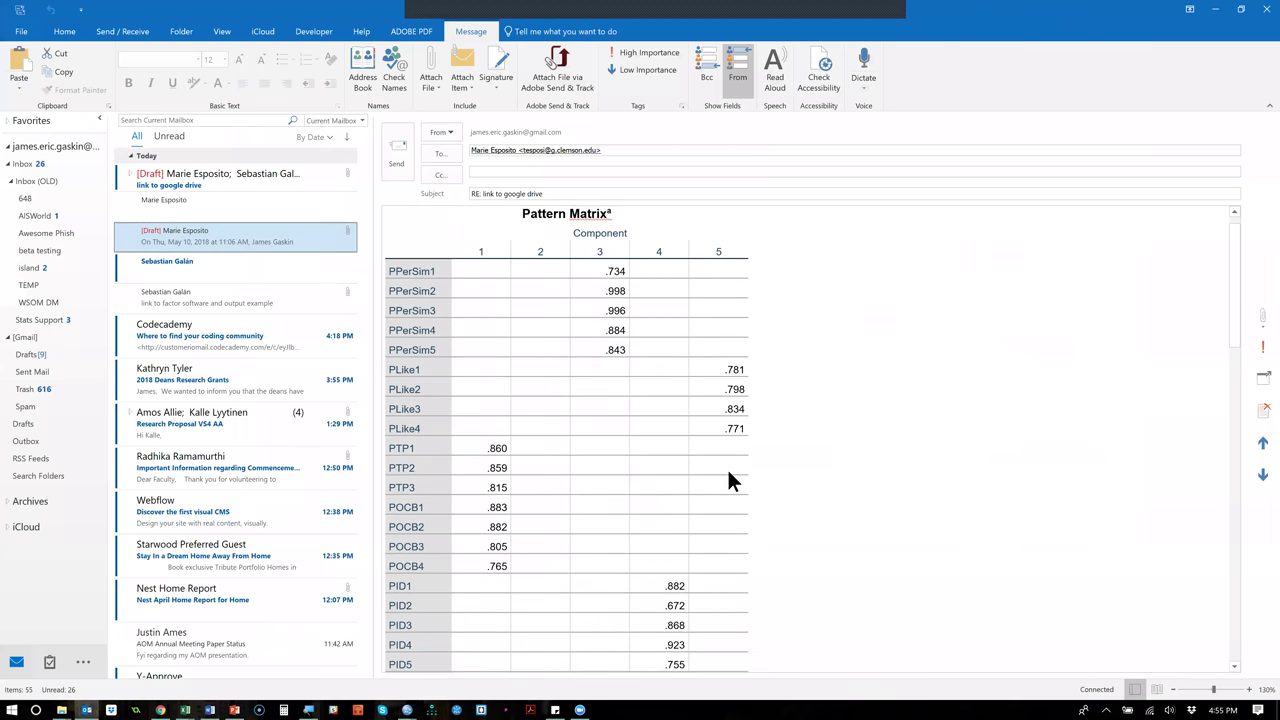
scroll(729, 473, down, 1)
scroll(727, 467, down, 1)
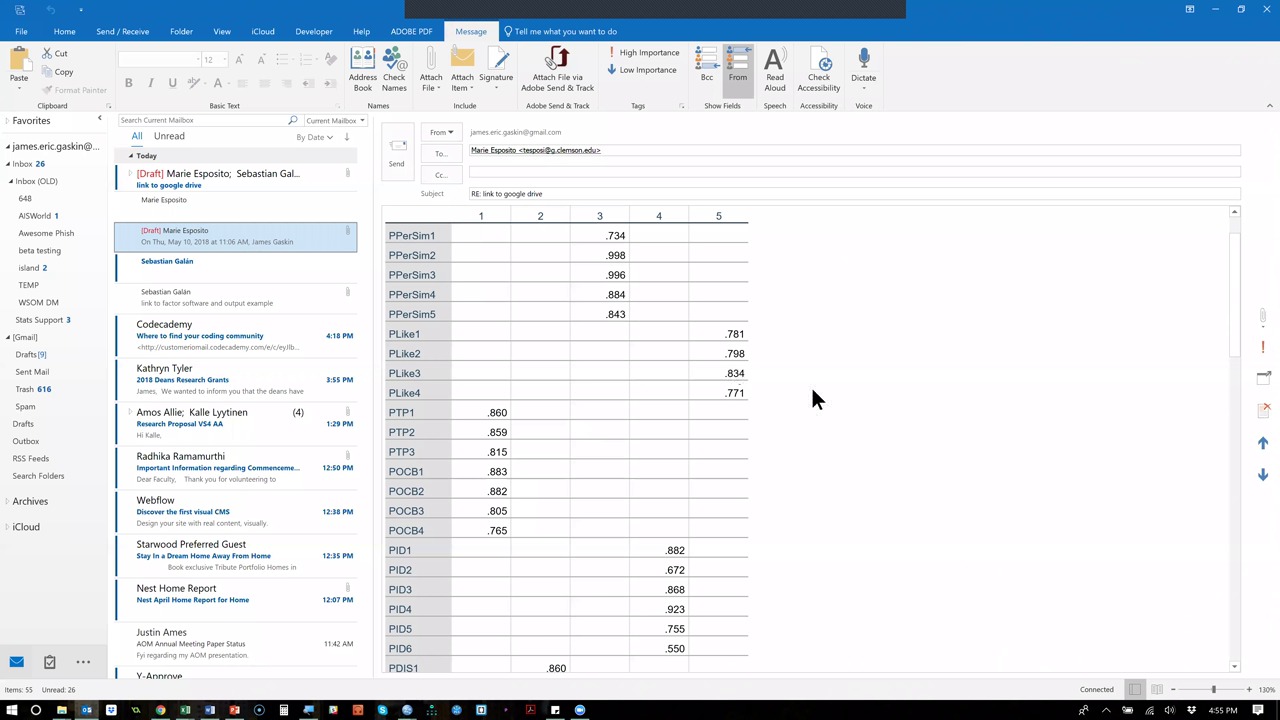
key(alt+Tab)
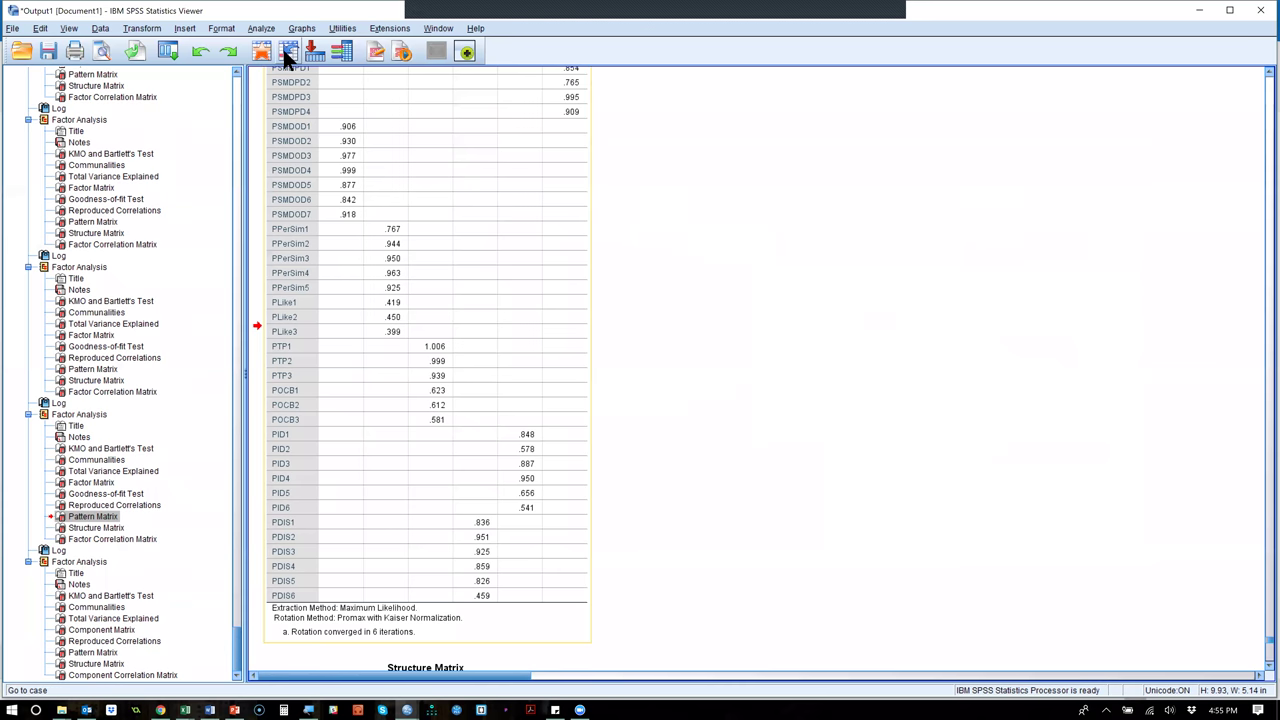
scroll(512, 222, up, 3)
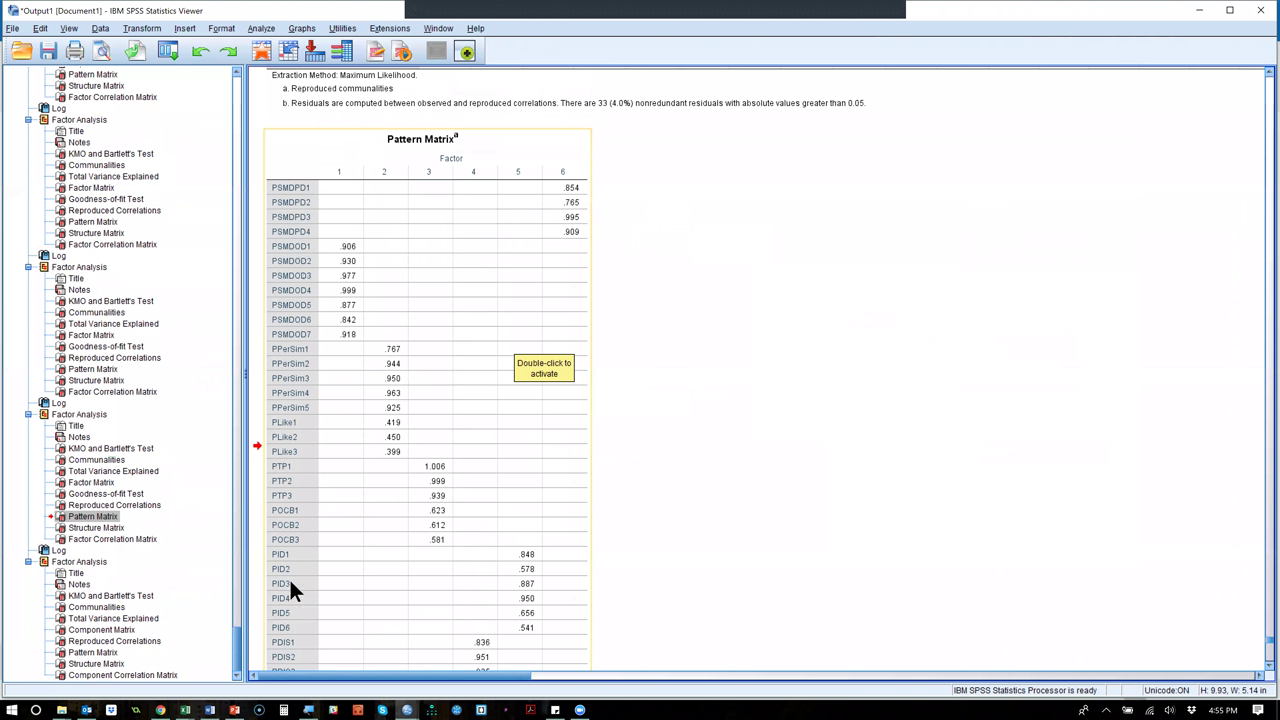
scroll(289, 583, down, 3)
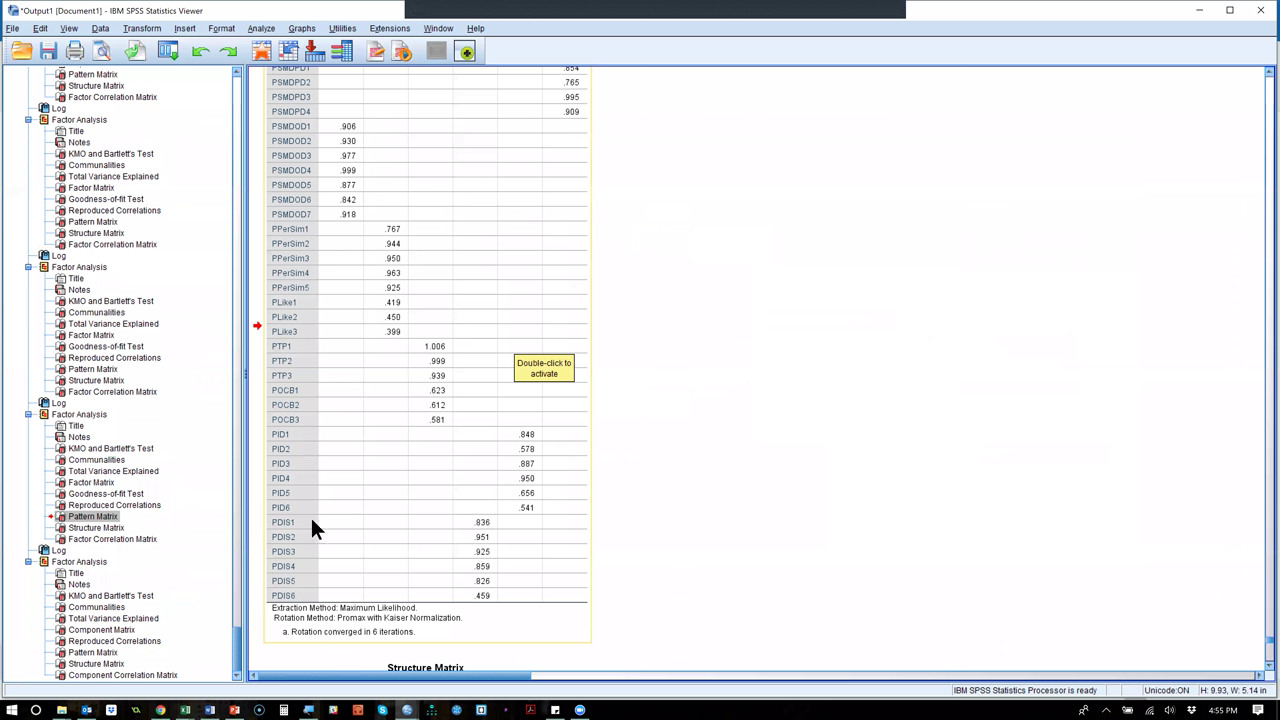
Set the extraction to a fixed number of 8 factors, rerun the factor analysis and show the resulting Pattern Matrix.
click(173, 49)
click(178, 70)
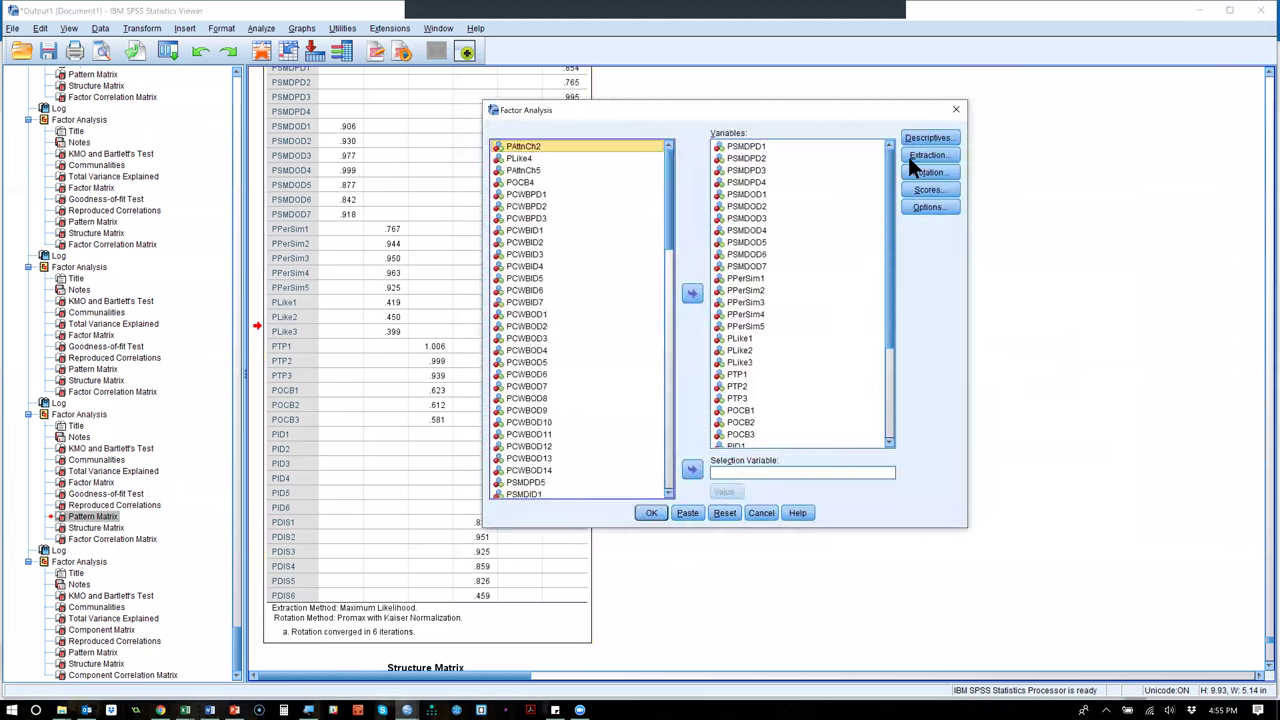
click(919, 155)
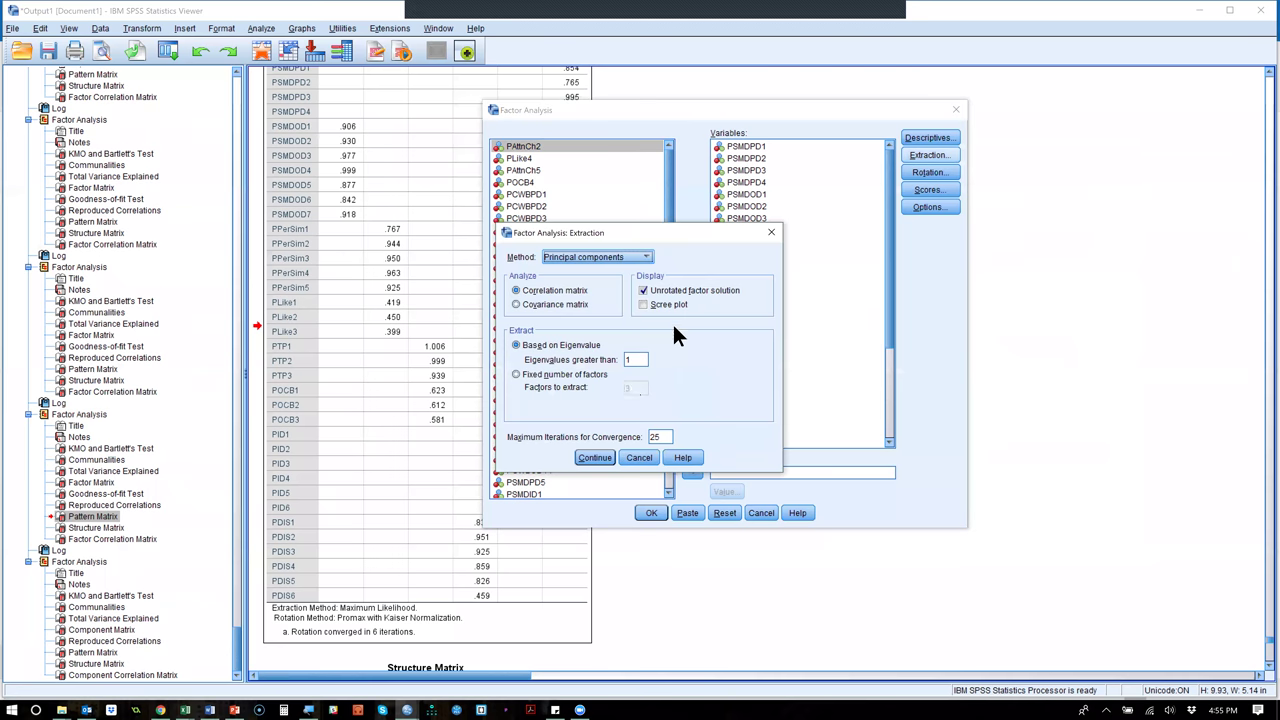
click(581, 376)
double_click(636, 387)
text(8)
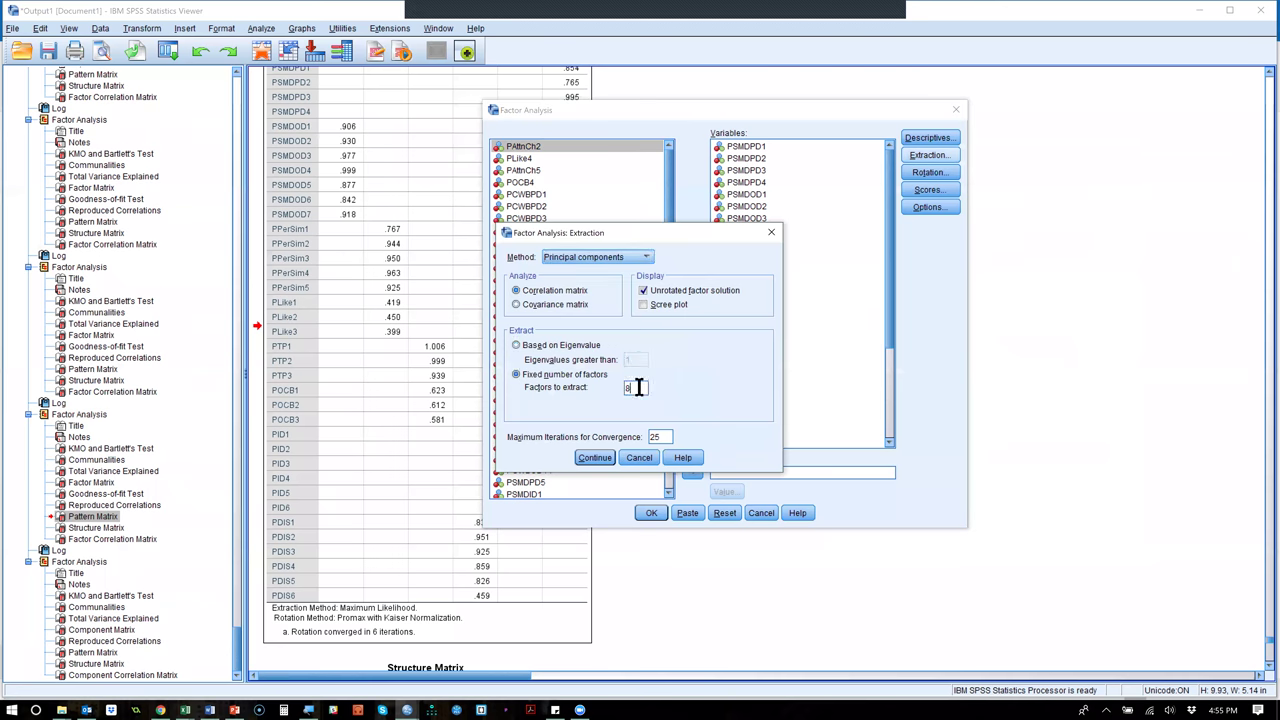
click(602, 457)
click(651, 512)
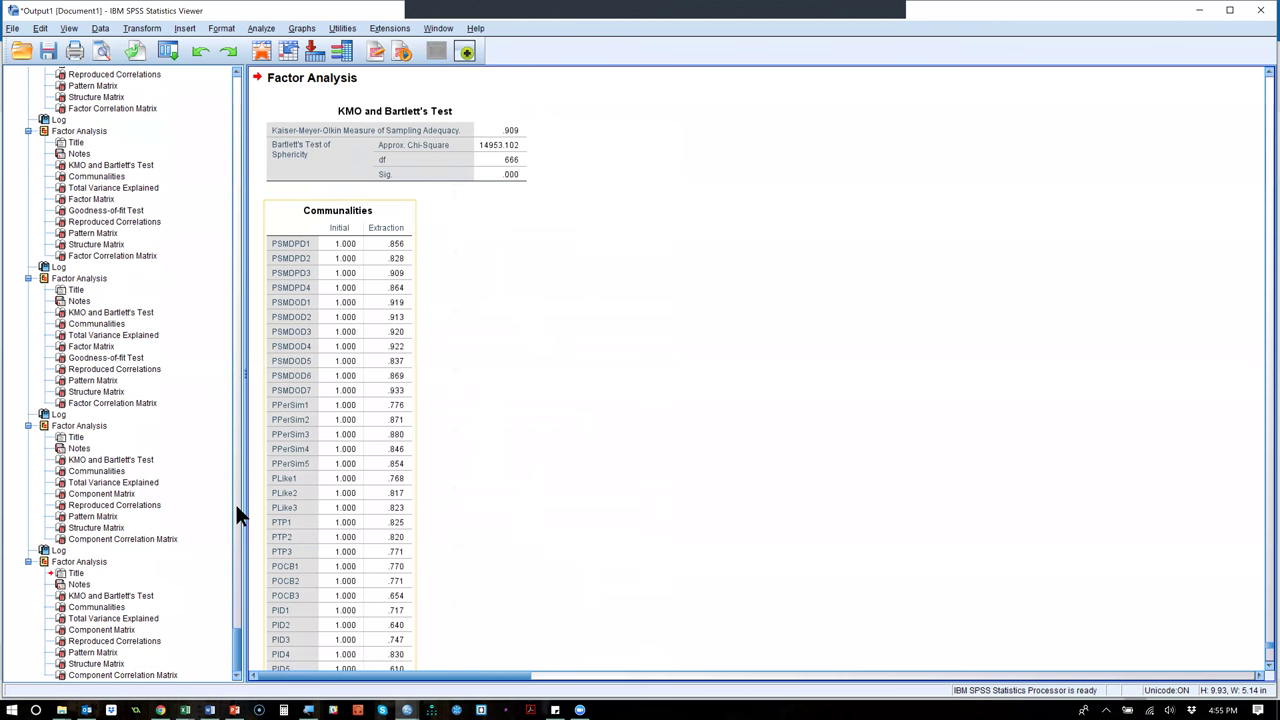
click(105, 654)
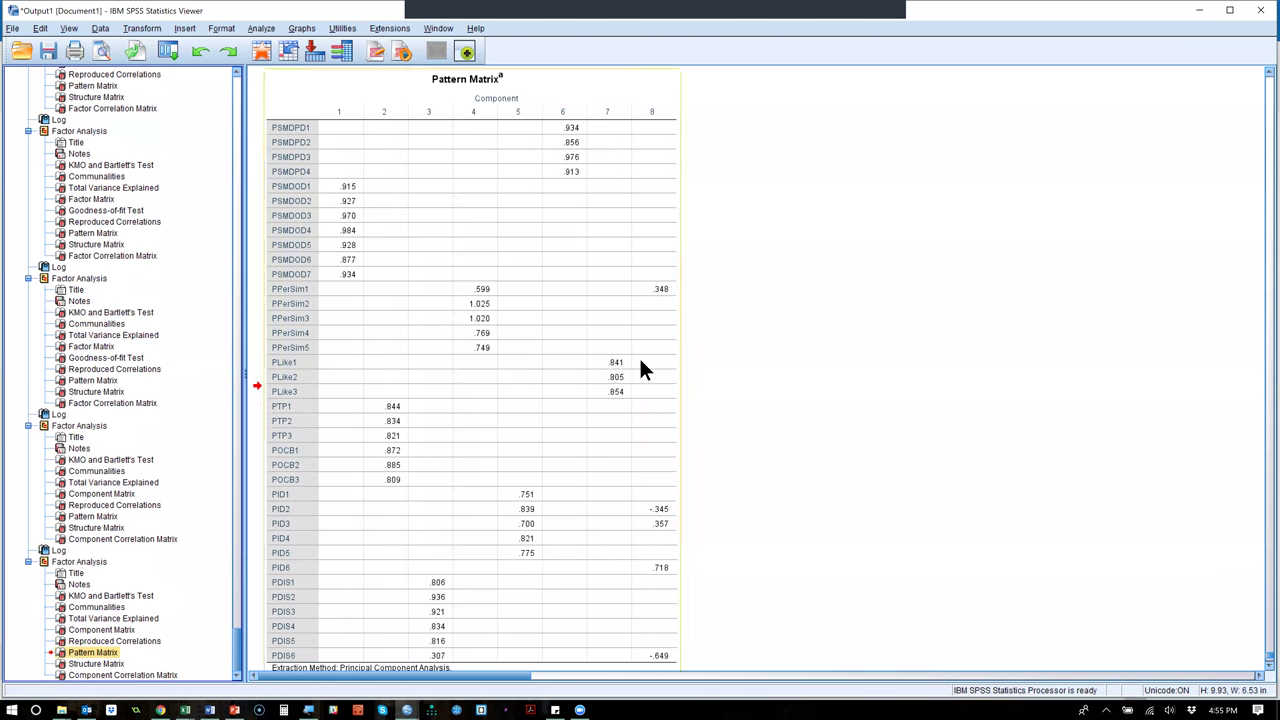